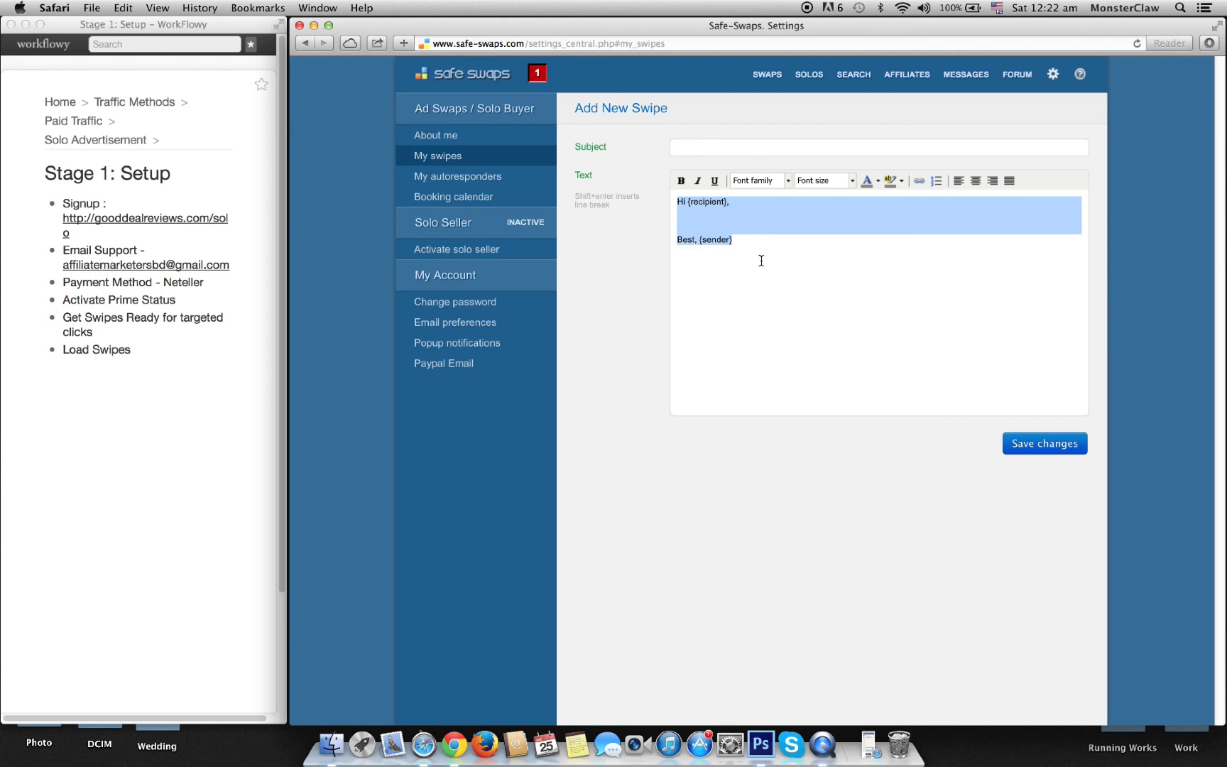
Step: Select the message's greeting and sign-off text, then open fastsensesystem.com in a new tab
left_click(762, 261)
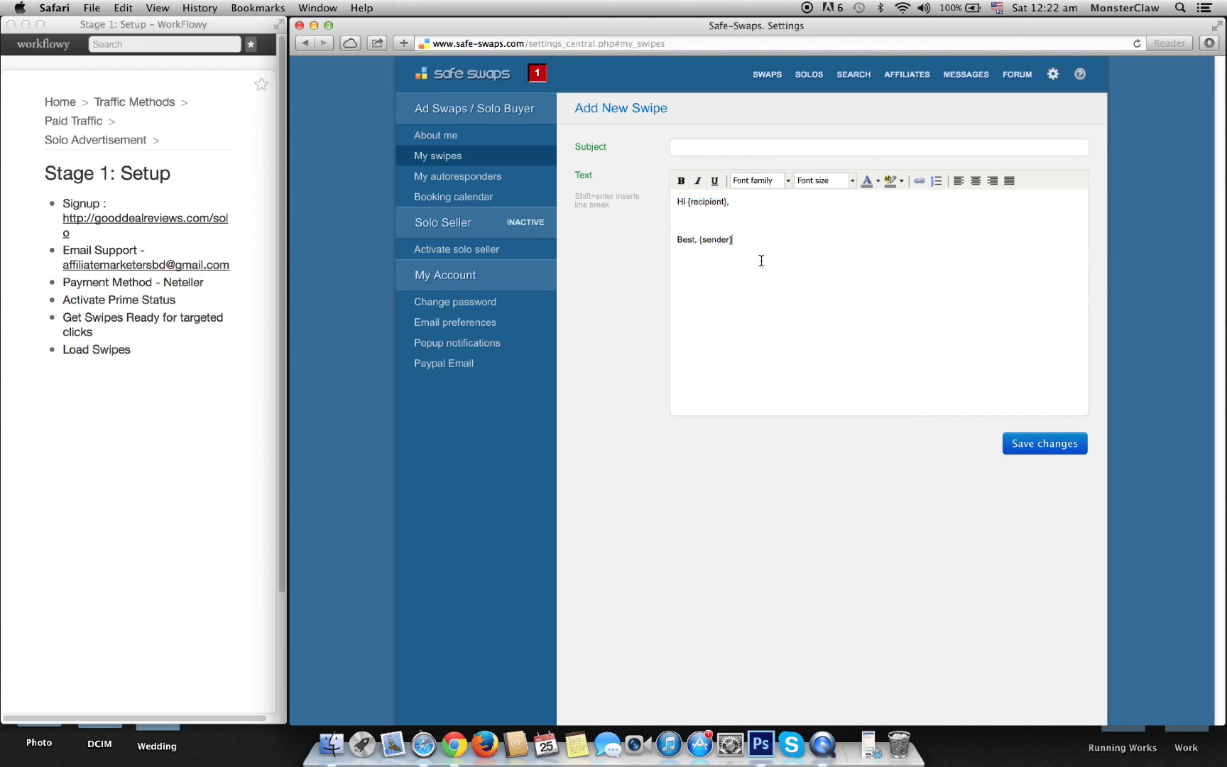
left_click_drag(762, 260, 674, 195)
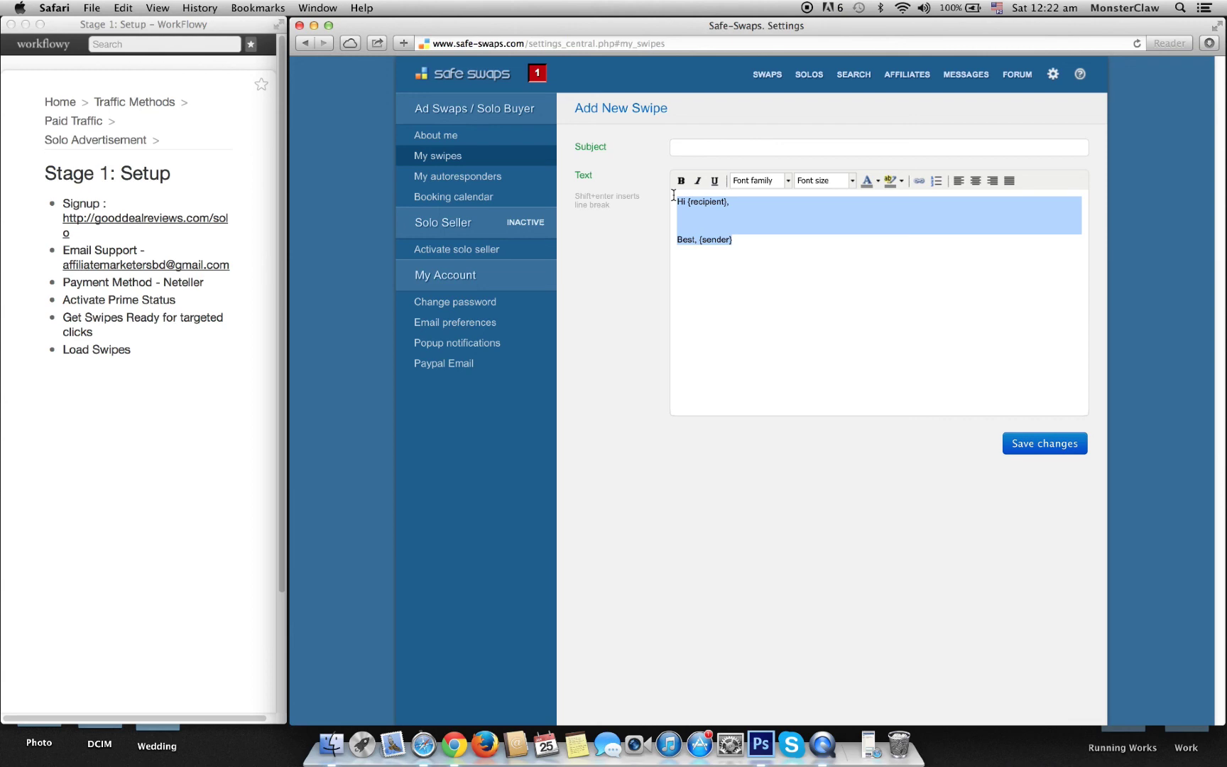
key("super+t")
type("fa")
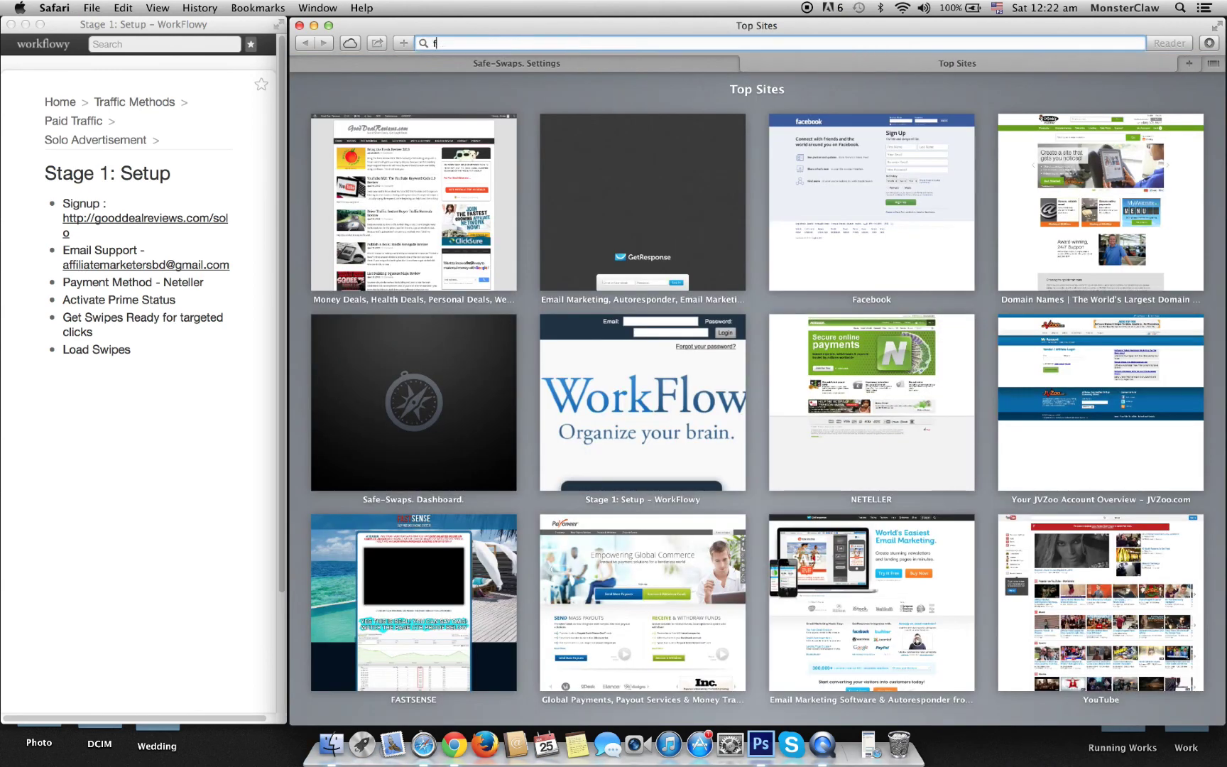
type("s")
key("Return")
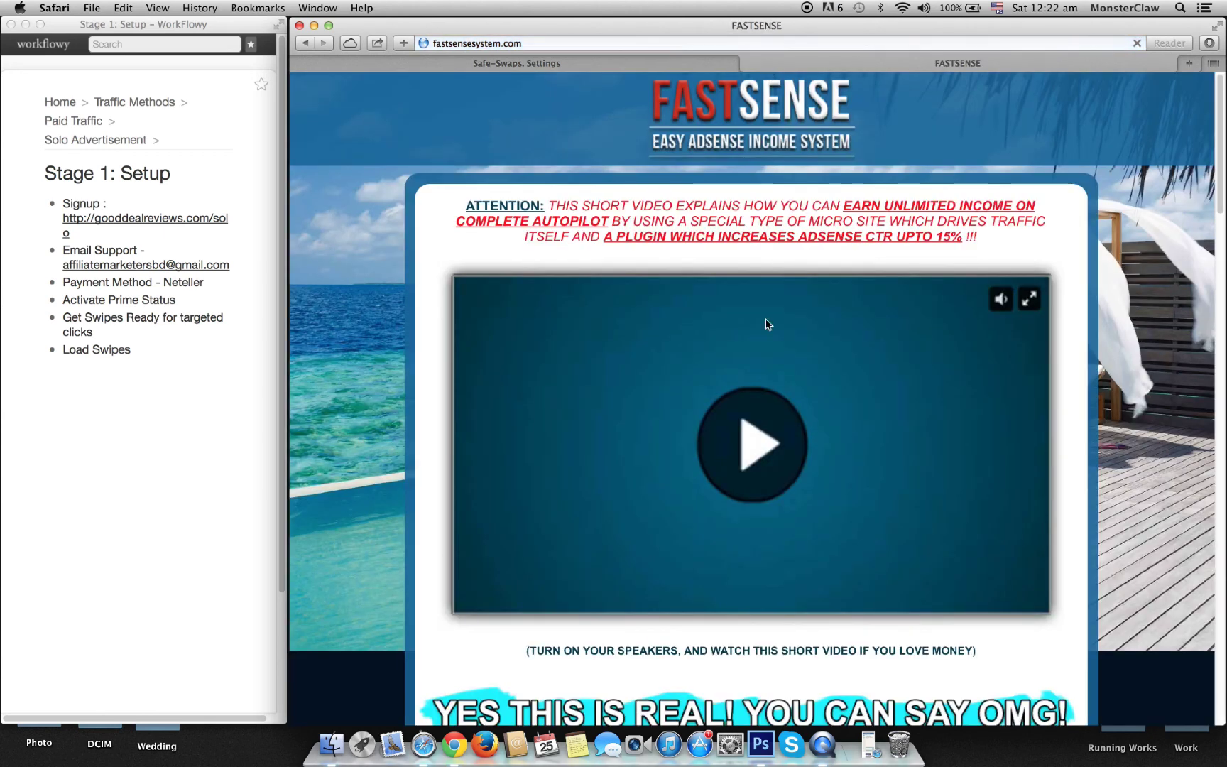
left_click(732, 438)
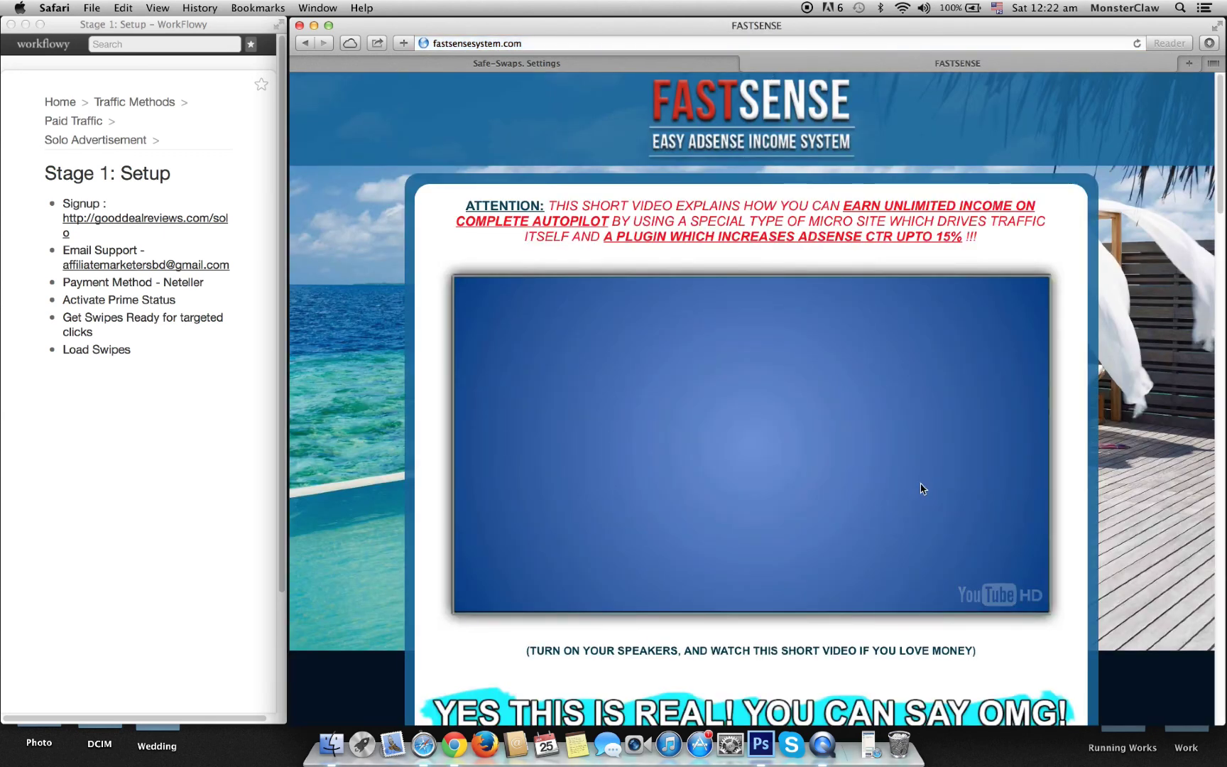
Step: Go to the FastSense Affiliate Tools page from the site address
left_click(555, 42)
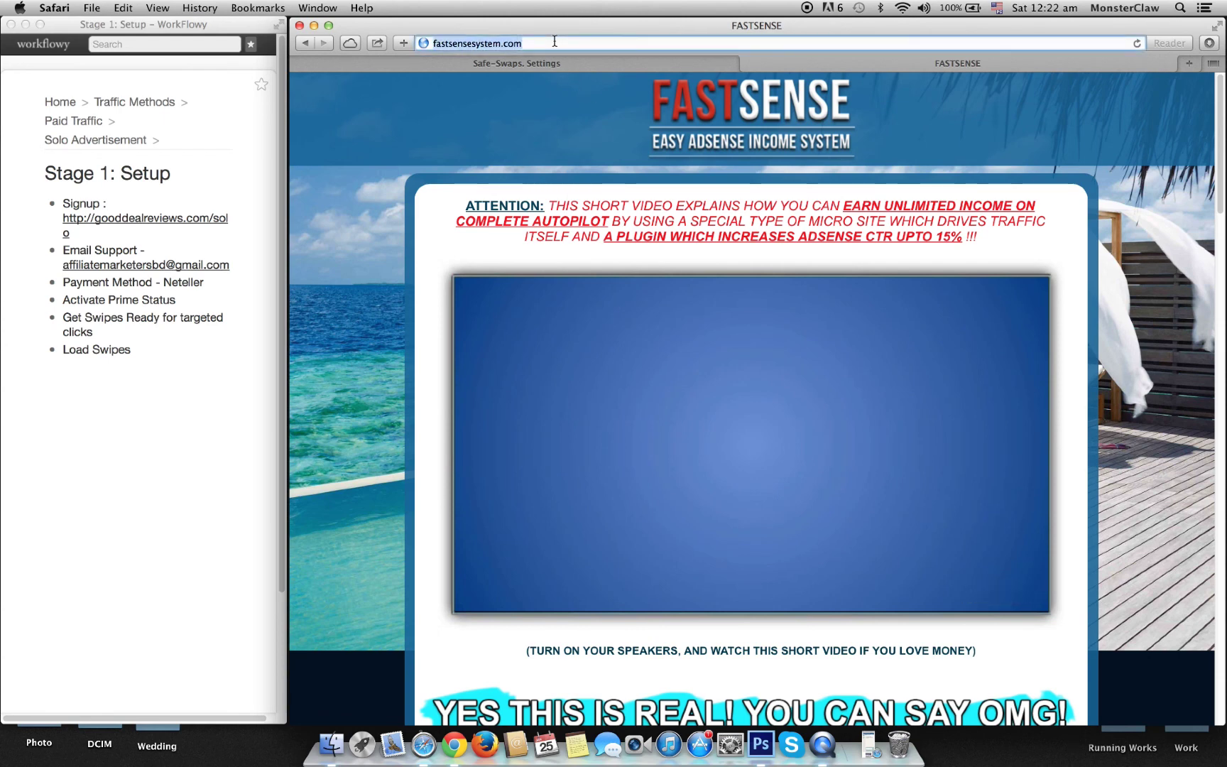
left_click(552, 43)
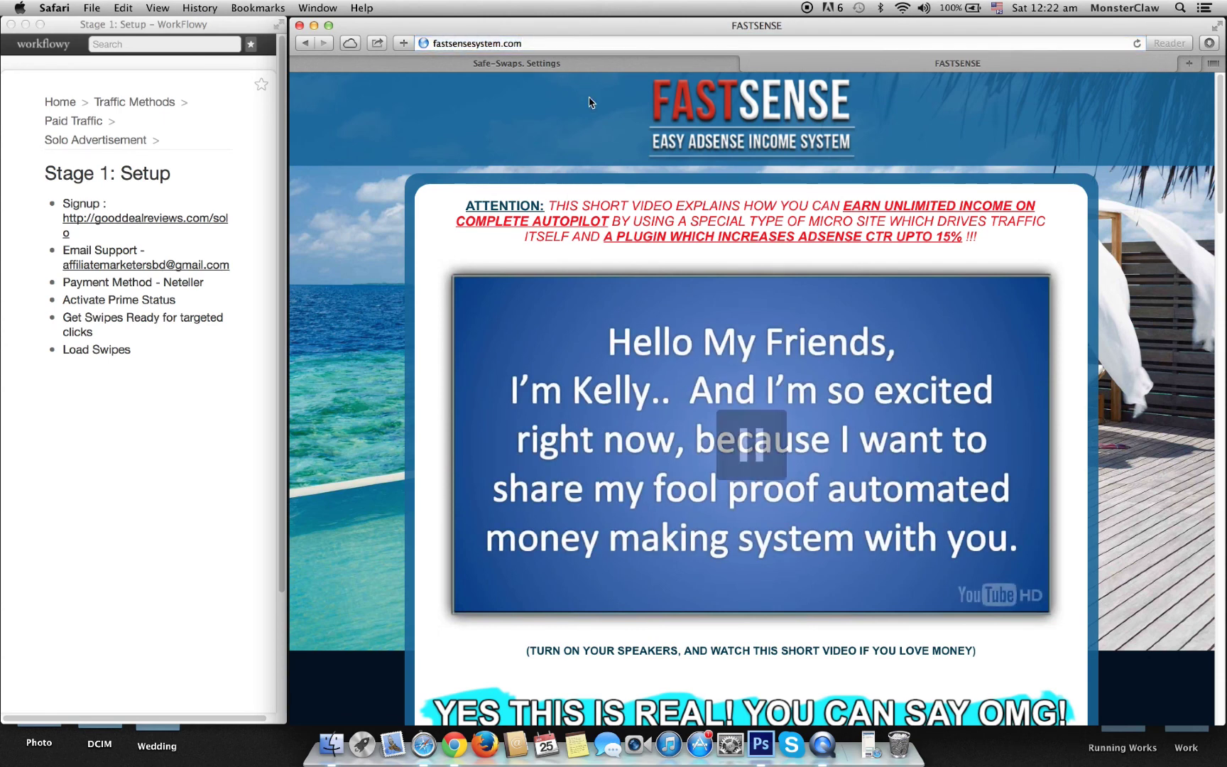
left_click(552, 43)
key("Right")
type("/a")
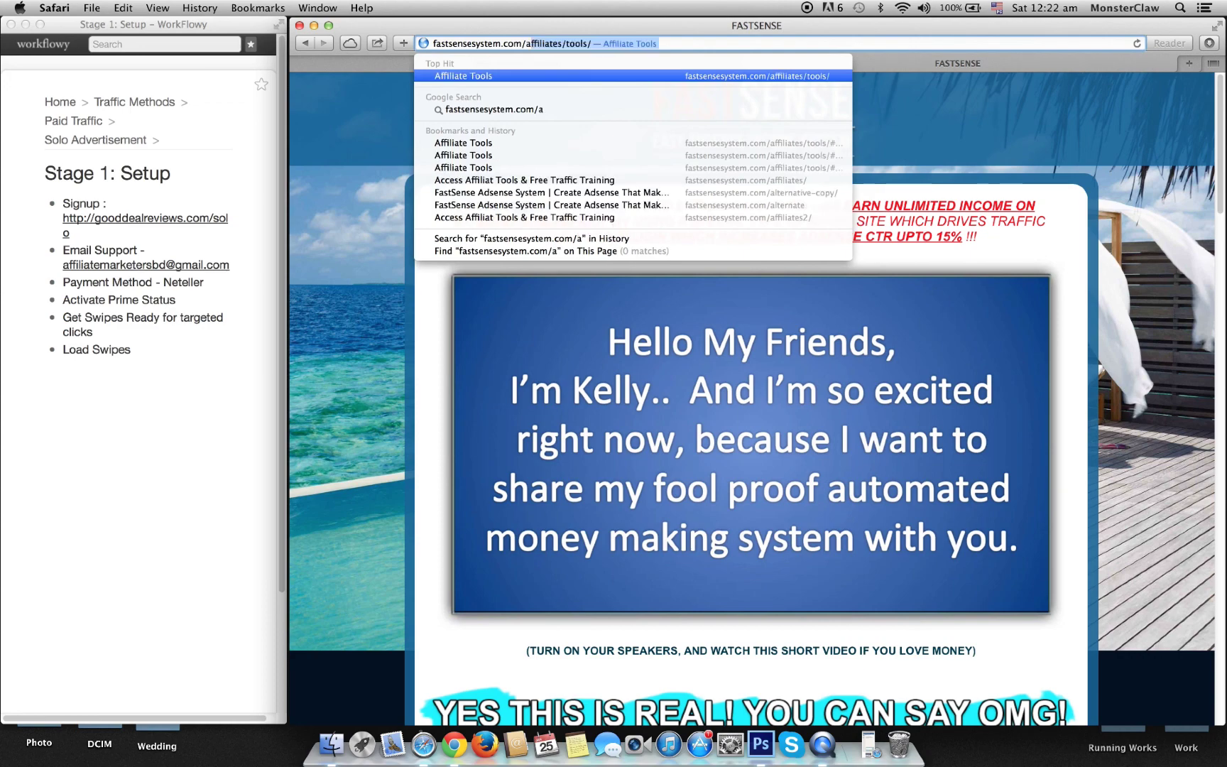
key("Return")
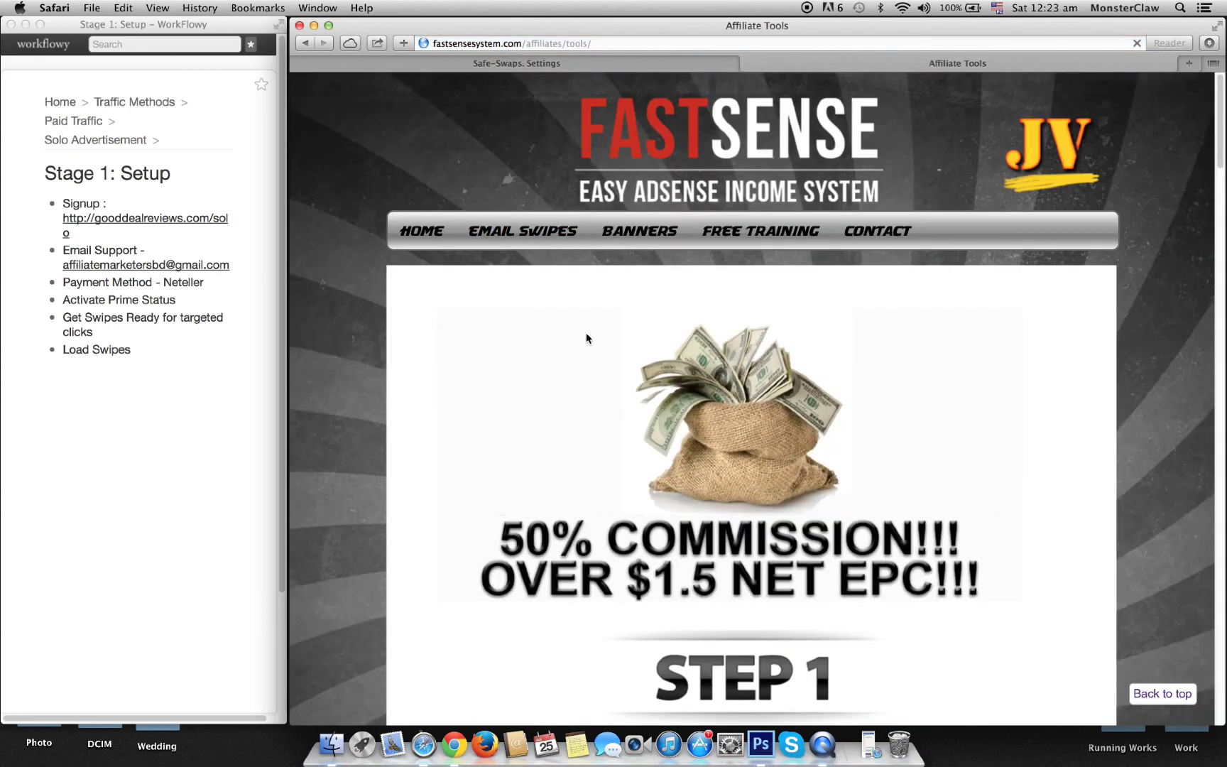
Step: Select Custom Launch Swipe 1's subject line under Tested Email Swipes
scroll(586, 332, "down", 5)
scroll(644, 379, "down", 5)
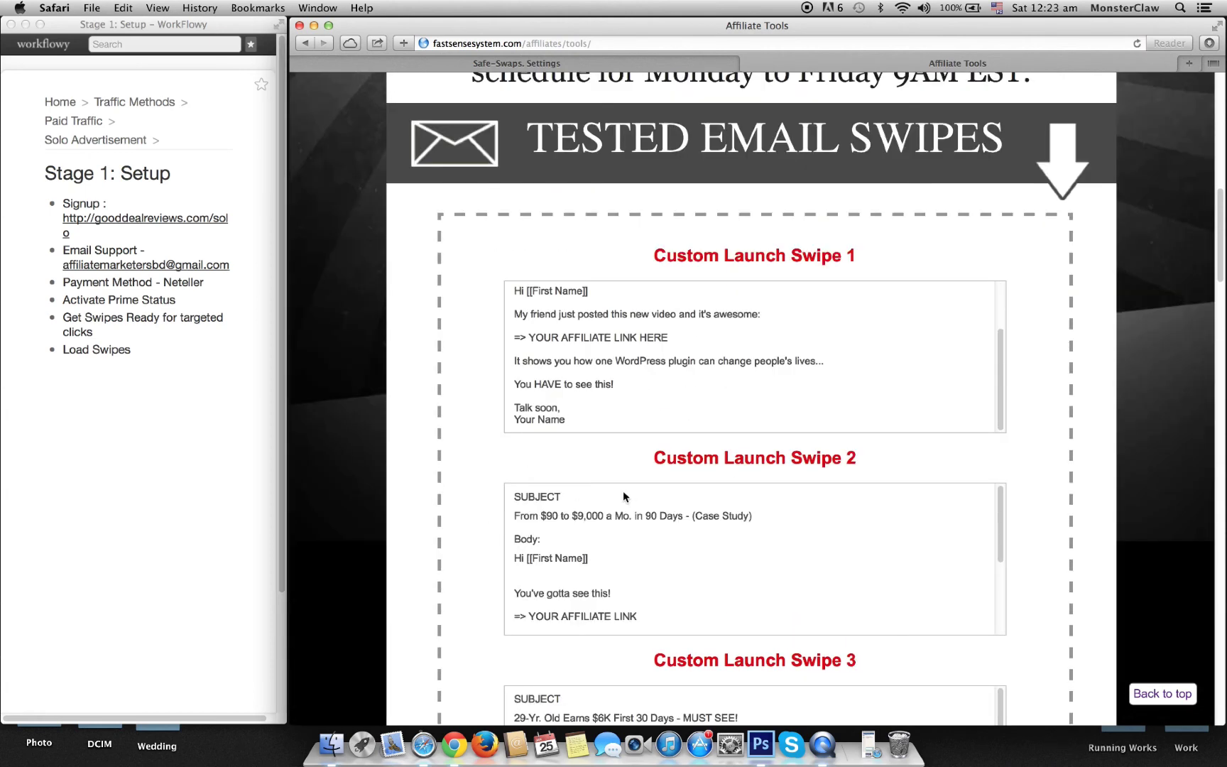
scroll(622, 365, "up", 4)
scroll(884, 470, "down", 3)
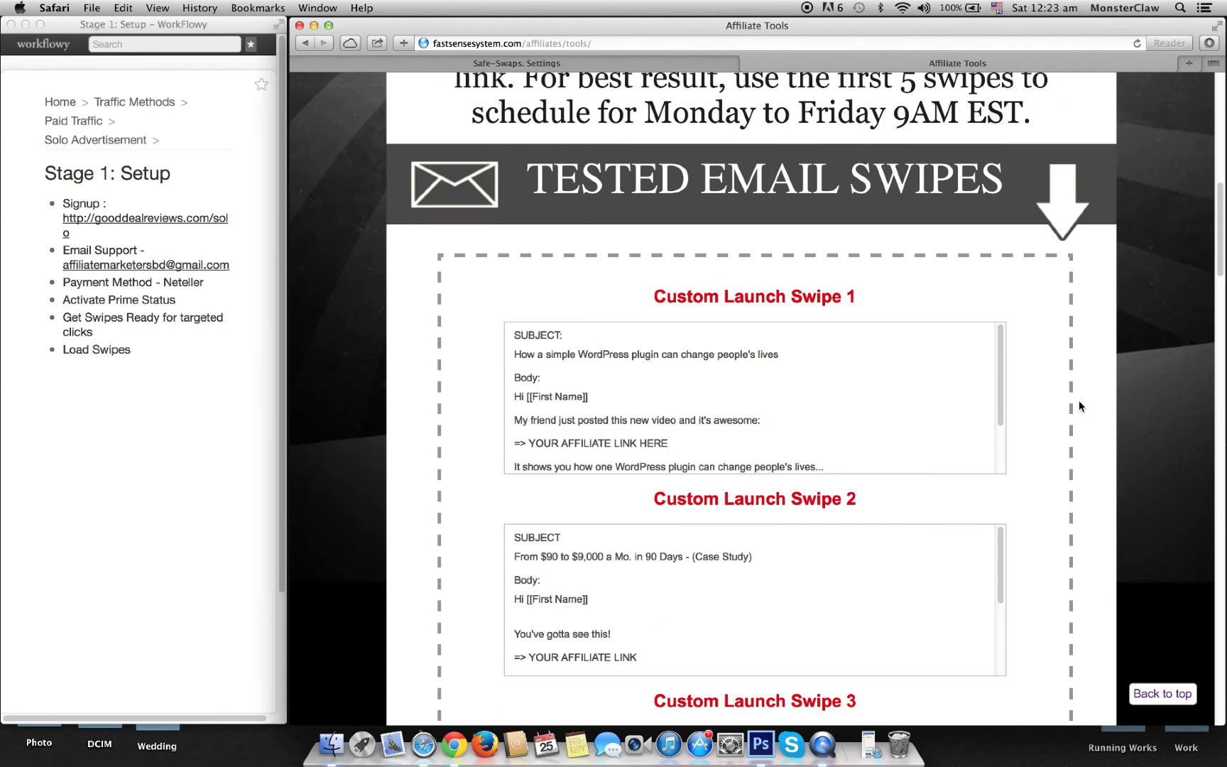
left_click_drag(781, 359, 504, 350)
key("super+c")
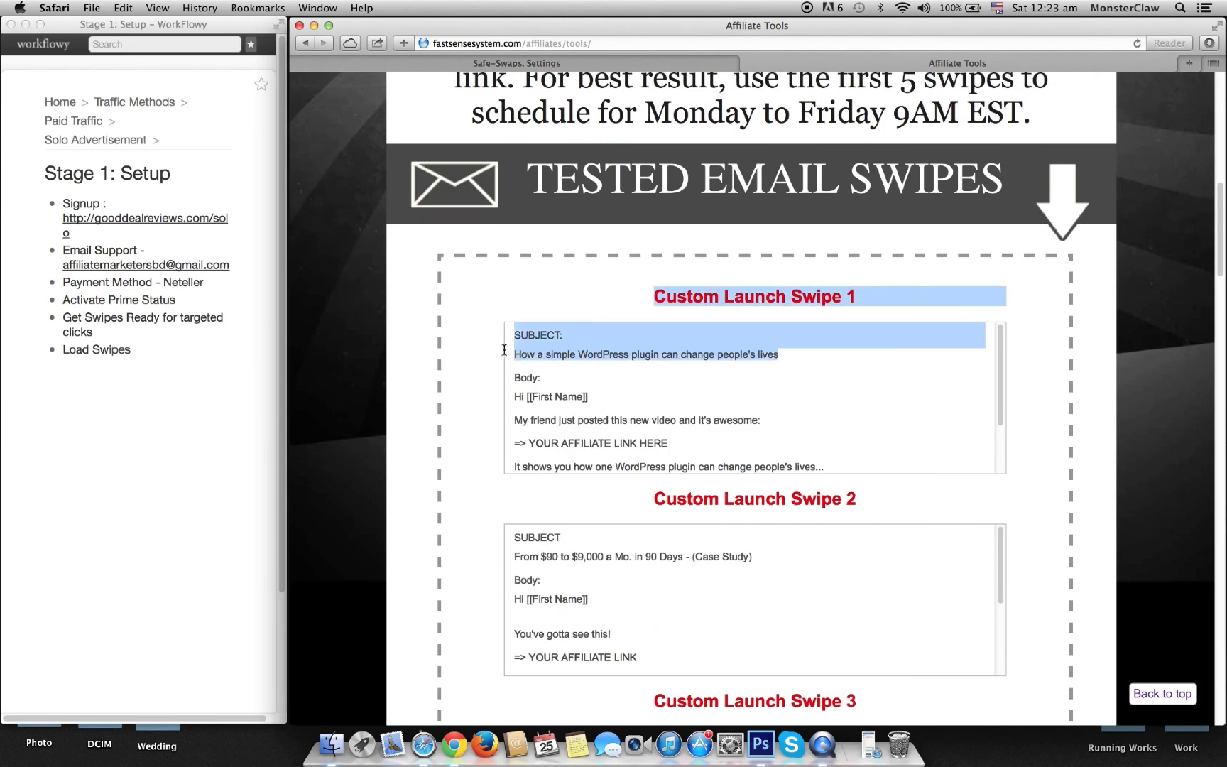
Step: Paste Custom Launch Swipe 1's subject line into the Safe Swaps Subject field
left_click(674, 60)
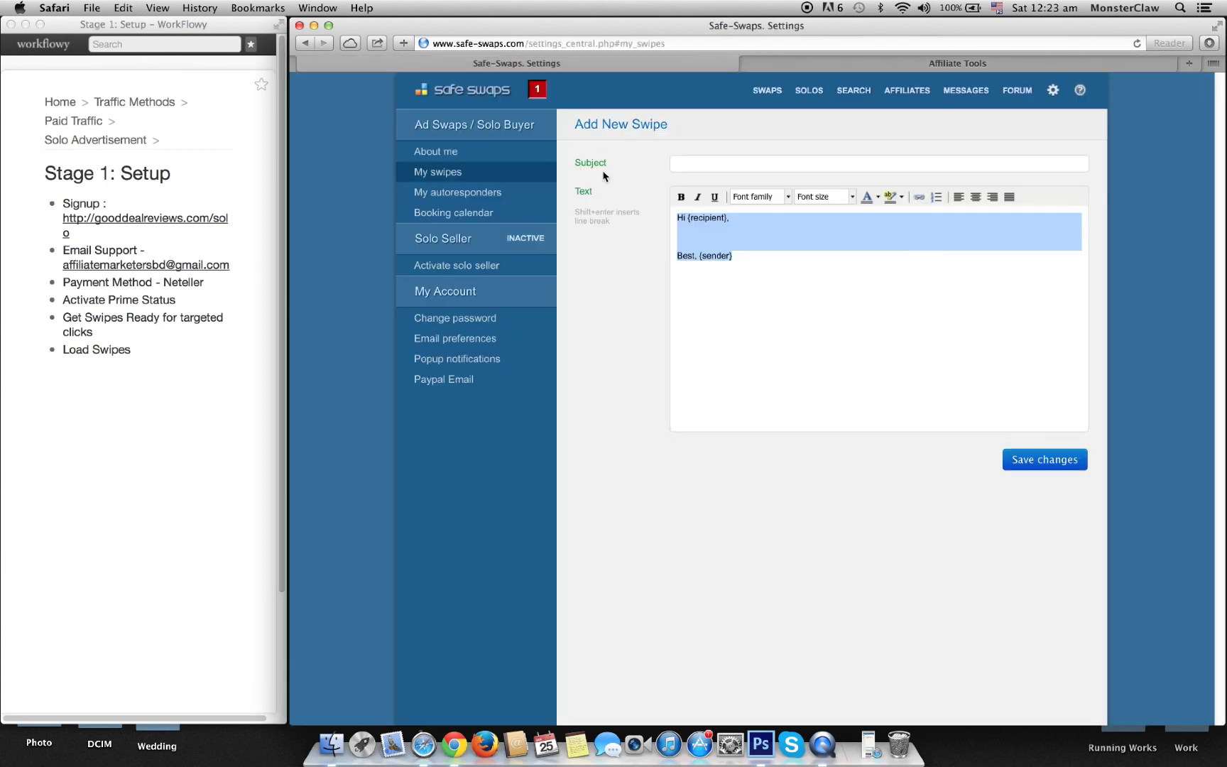
left_click(719, 166)
key("super+v")
Step: Compare the swipe's Hi [[First Name]] greeting with the message's {recipient} placeholder
left_click(857, 65)
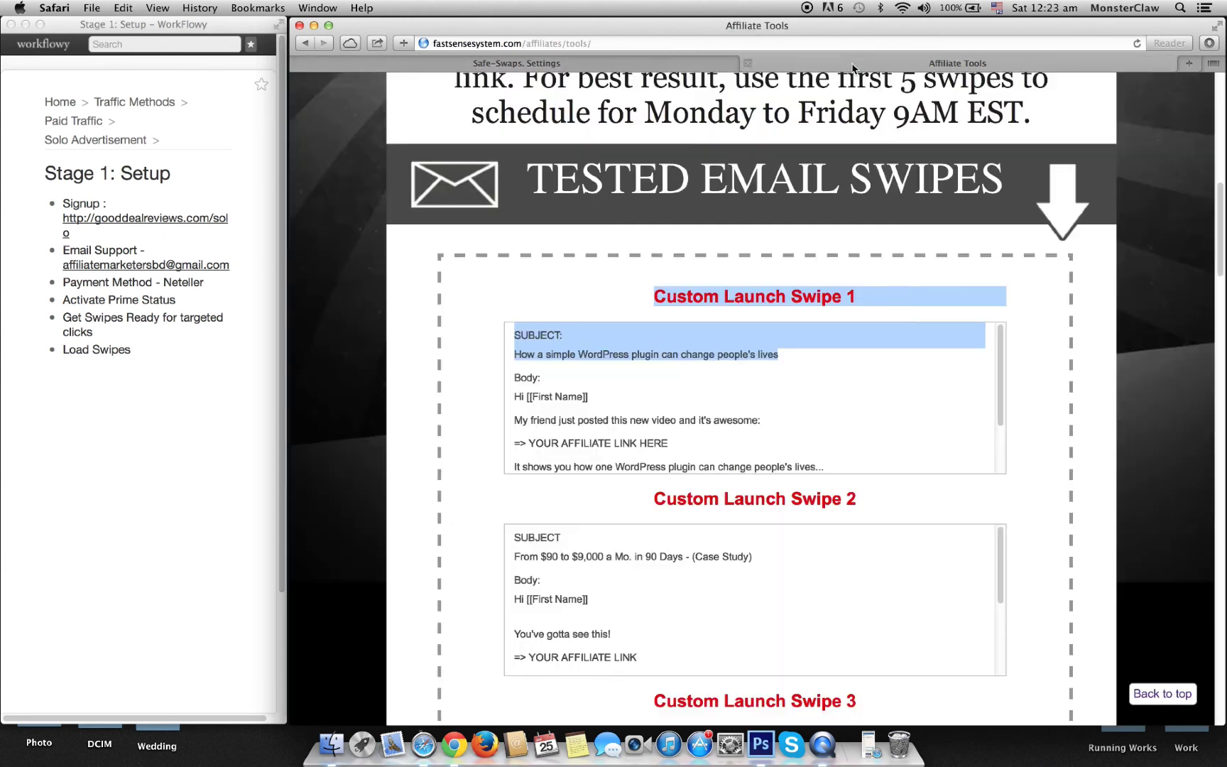
scroll(615, 359, "down", 3)
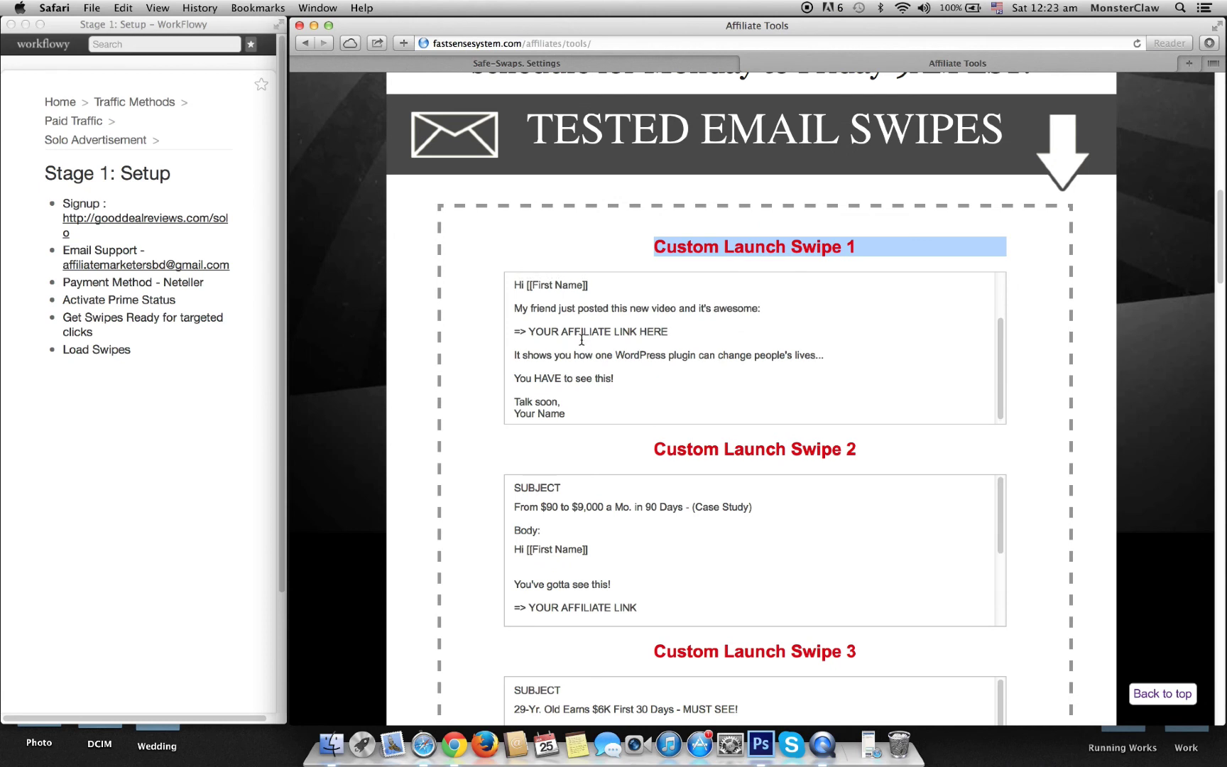
scroll(561, 333, "up", 1)
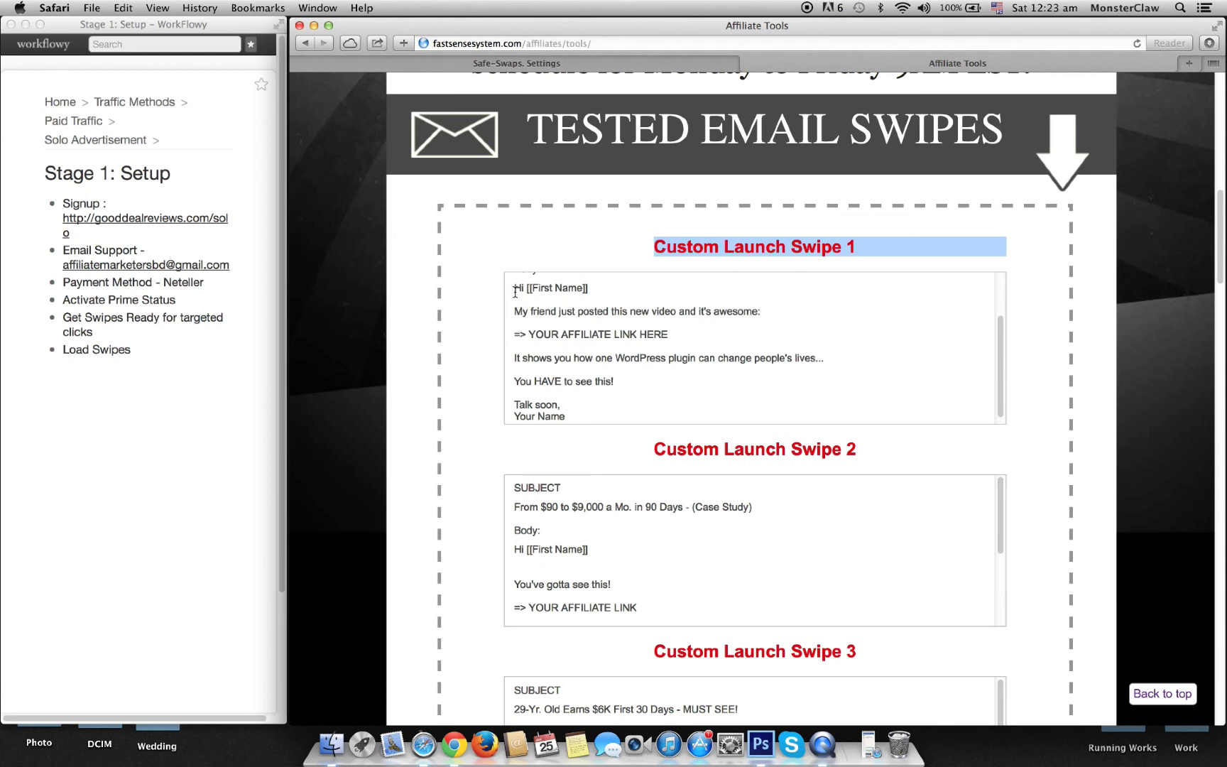
left_click_drag(513, 288, 618, 293)
left_click(661, 64)
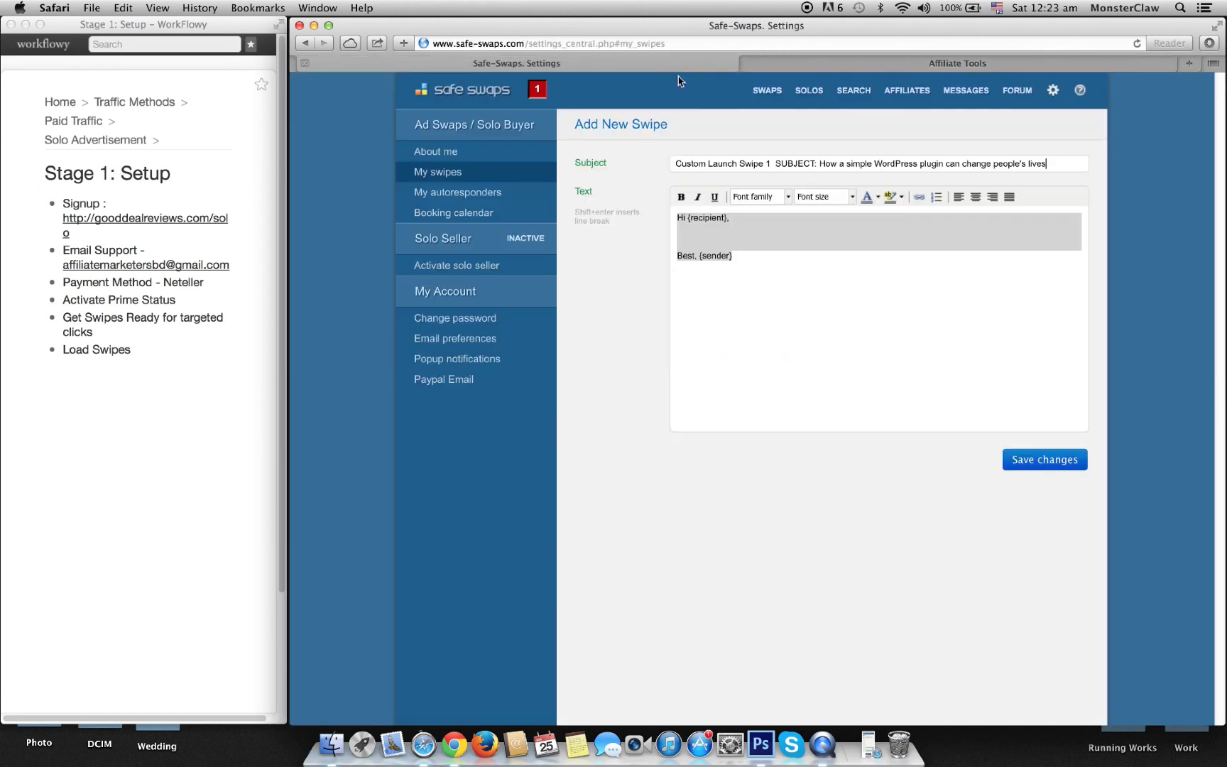
left_click(710, 237)
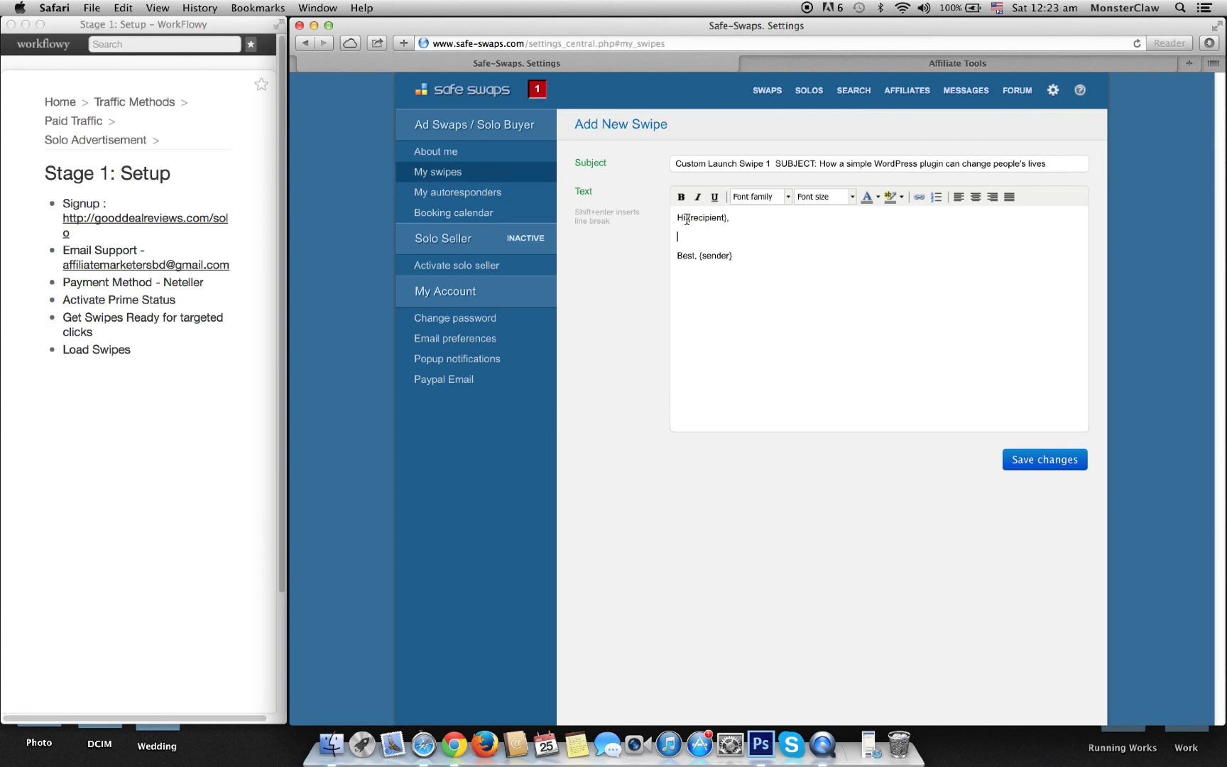
left_click_drag(688, 218, 727, 218)
left_click(824, 63)
Step: Copy Custom Launch Swipe 1's body and paste it into the Safe Swaps message
scroll(609, 377, "up", 2)
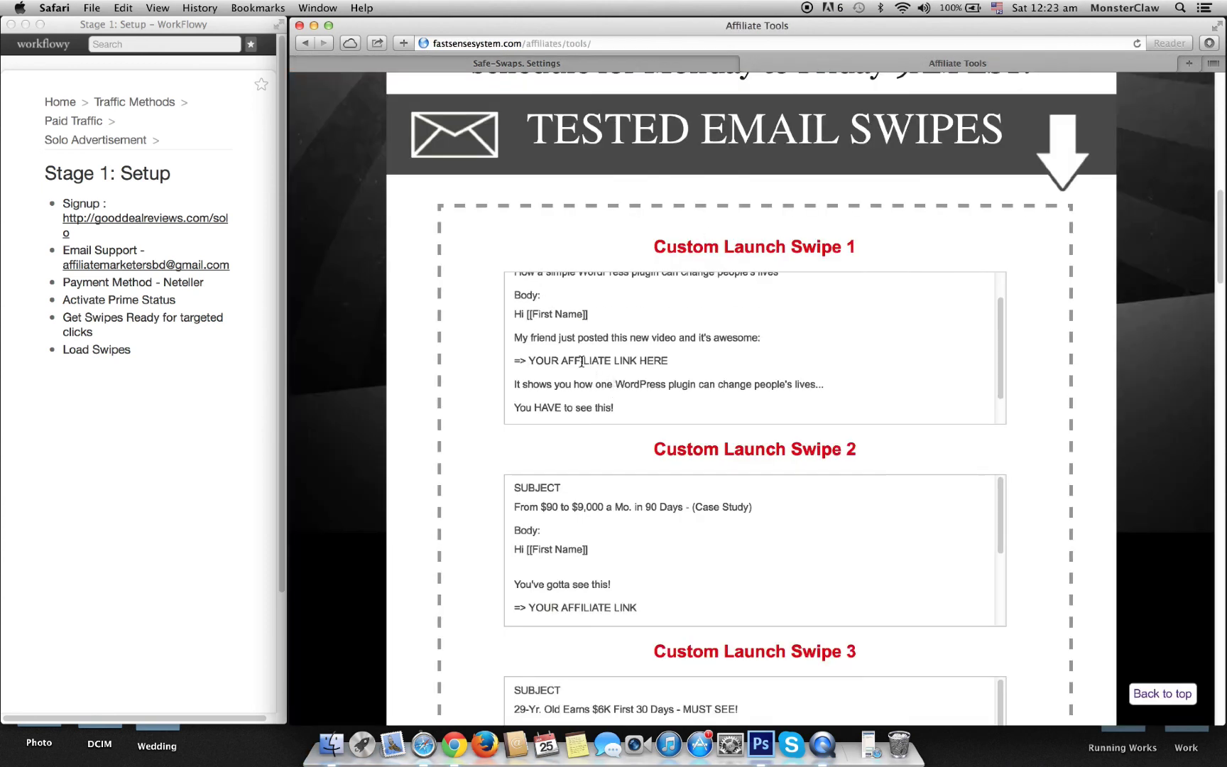
left_click_drag(516, 337, 641, 412)
key("super+c")
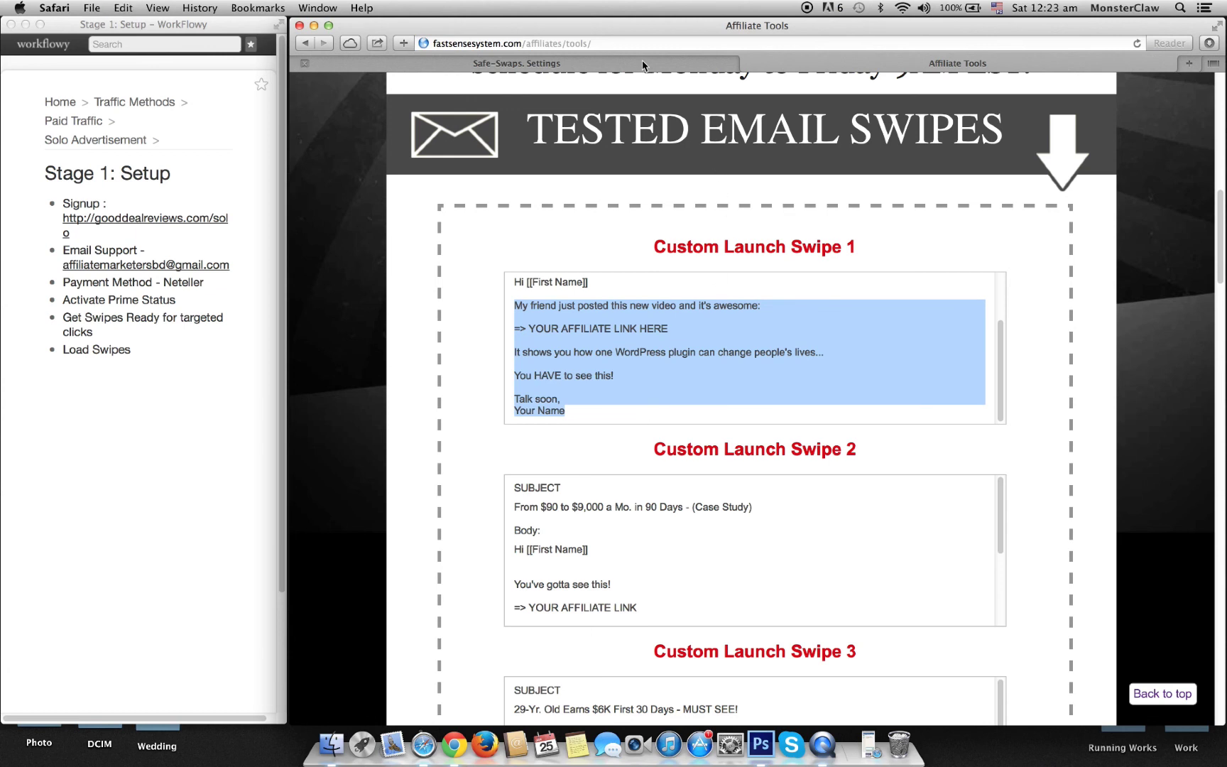
left_click(645, 63)
left_click(773, 233)
key("super+v")
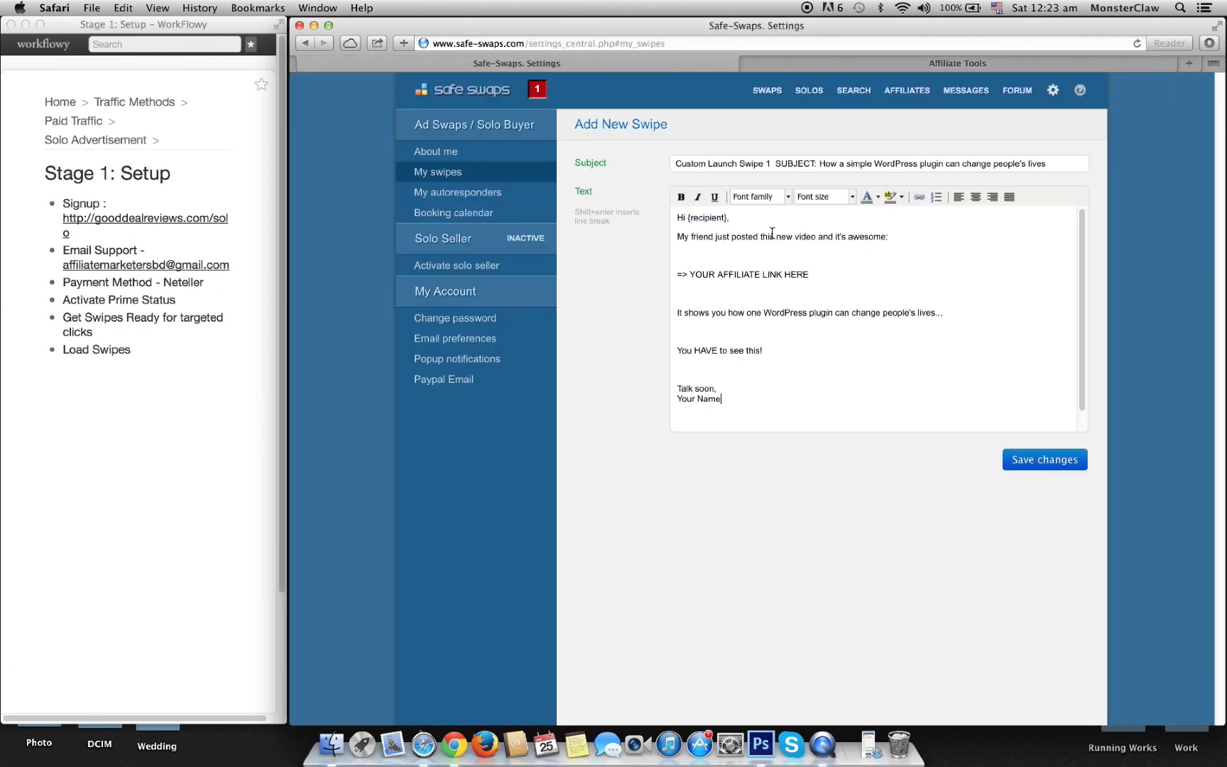
Step: Remove the blank lines above the affiliate link, WordPress plugin and 'You HAVE to see this!' lines
key("BackSpace")
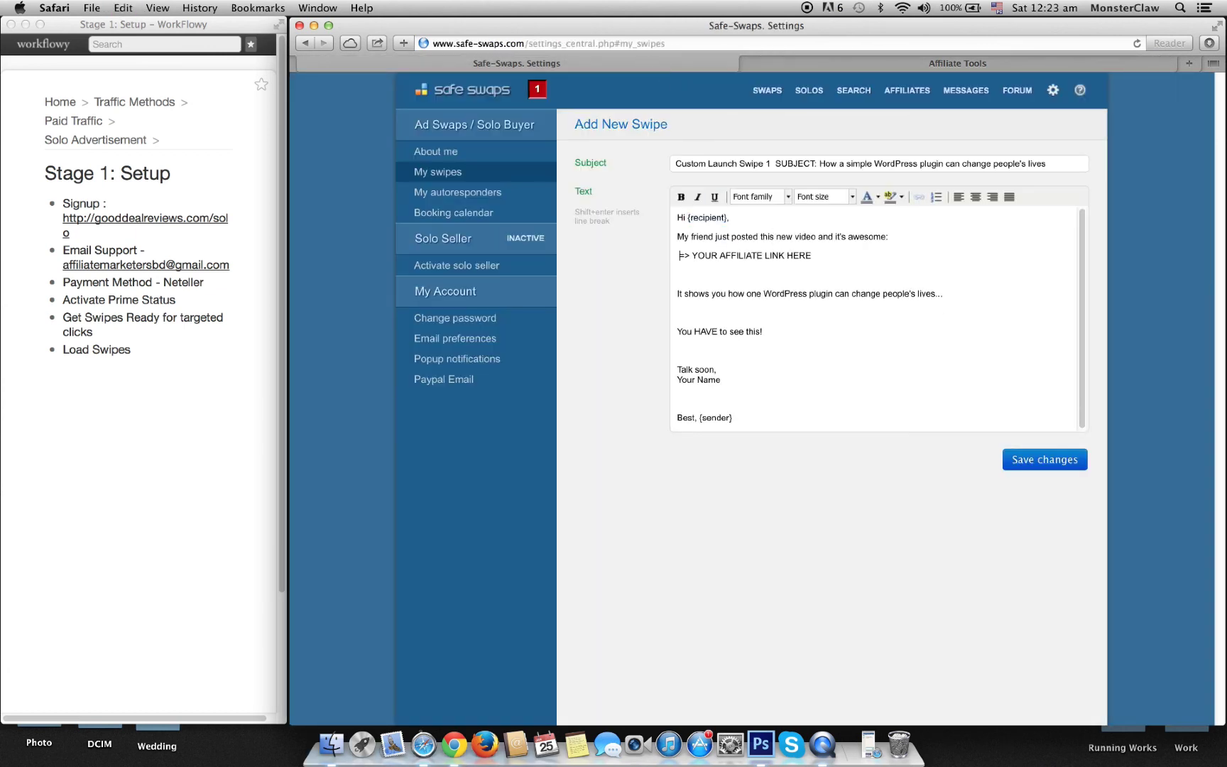
left_click(677, 293)
key("BackSpace")
left_click(680, 311)
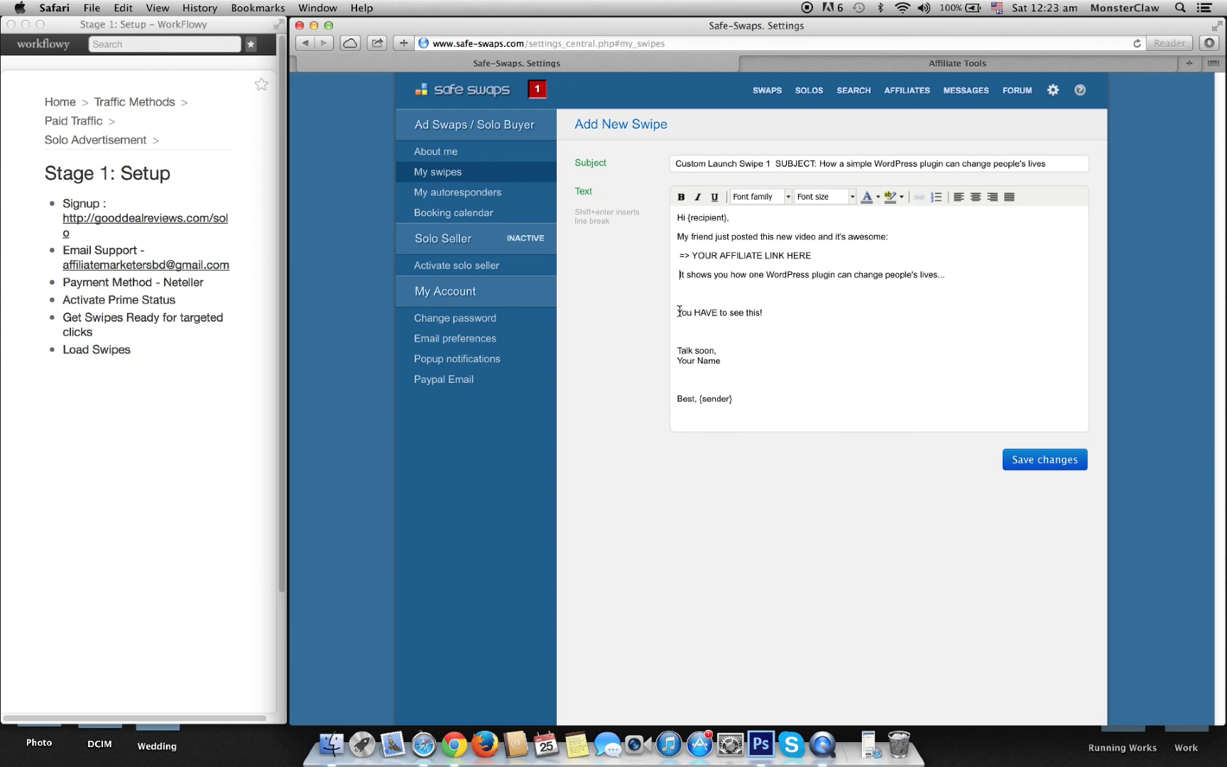
key("BackSpace")
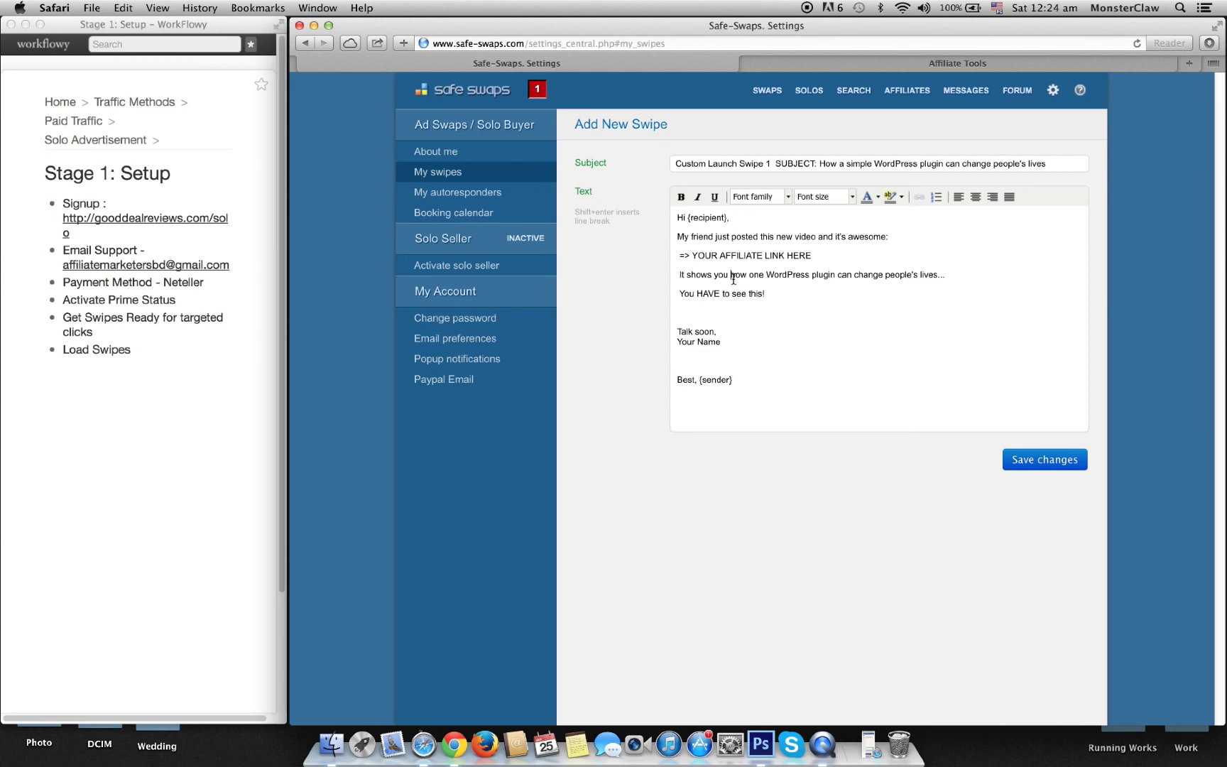
left_click(789, 294)
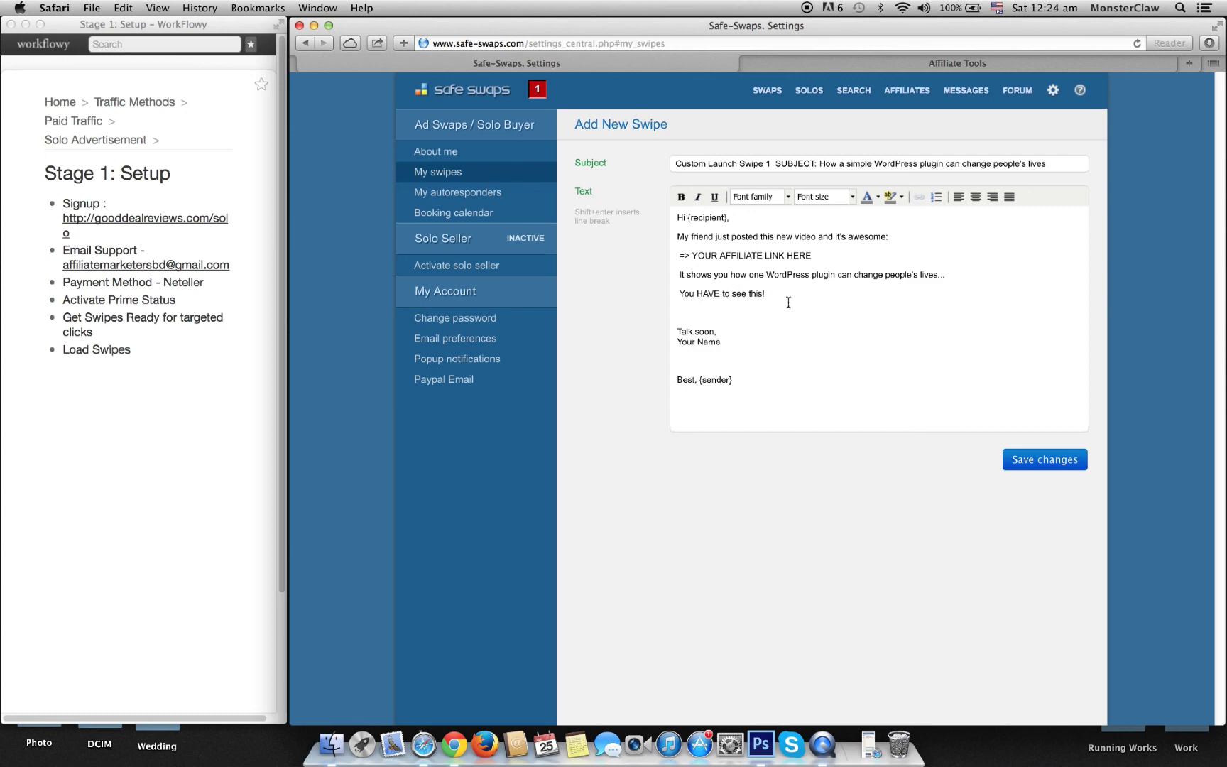
left_click(814, 64)
key("super+t")
Step: Load fastsensesystem.com in the new tab, then close it, confirming to leave the page
type("fastsensesystem.com")
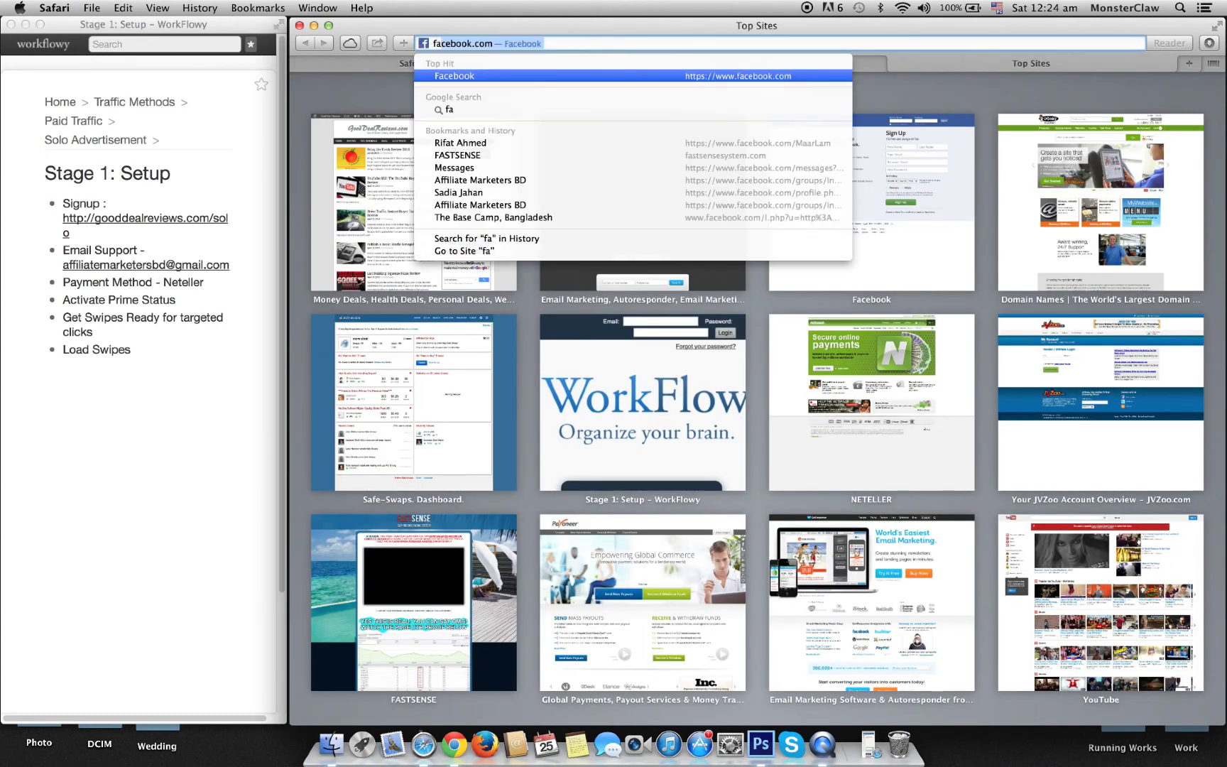
key("Return")
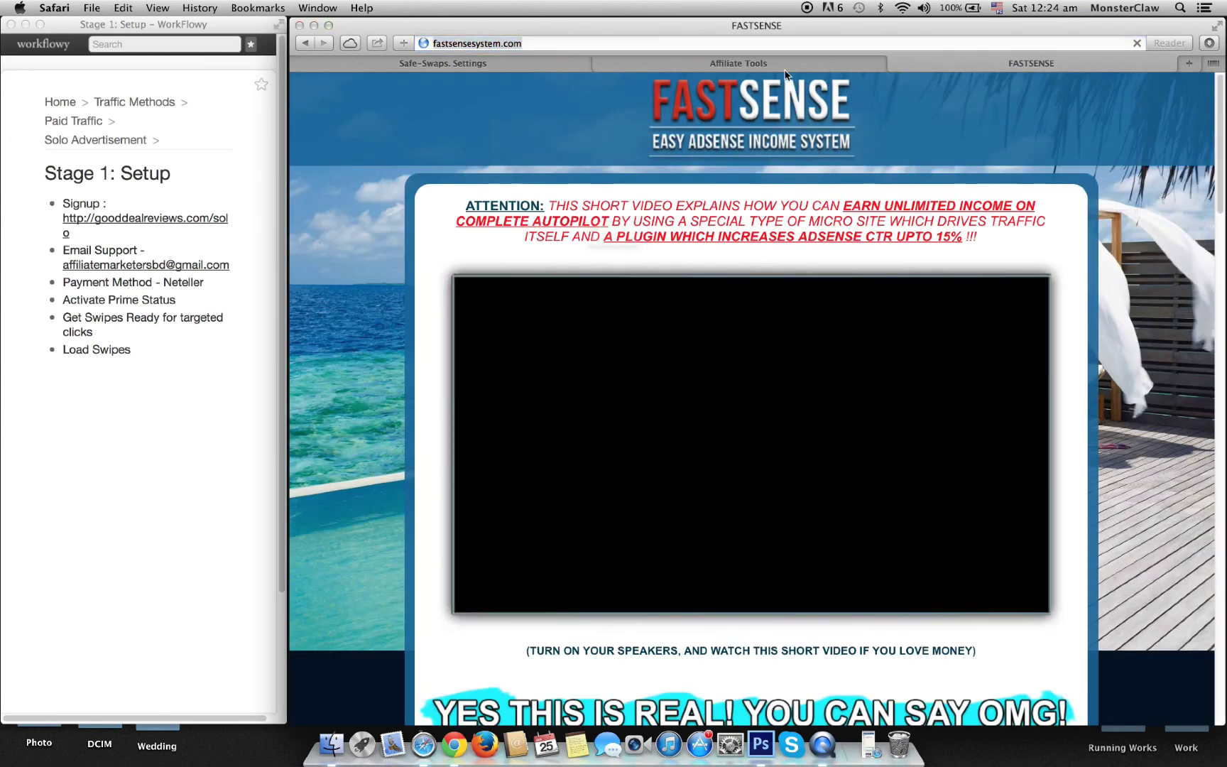
key("super+w")
left_click(692, 293)
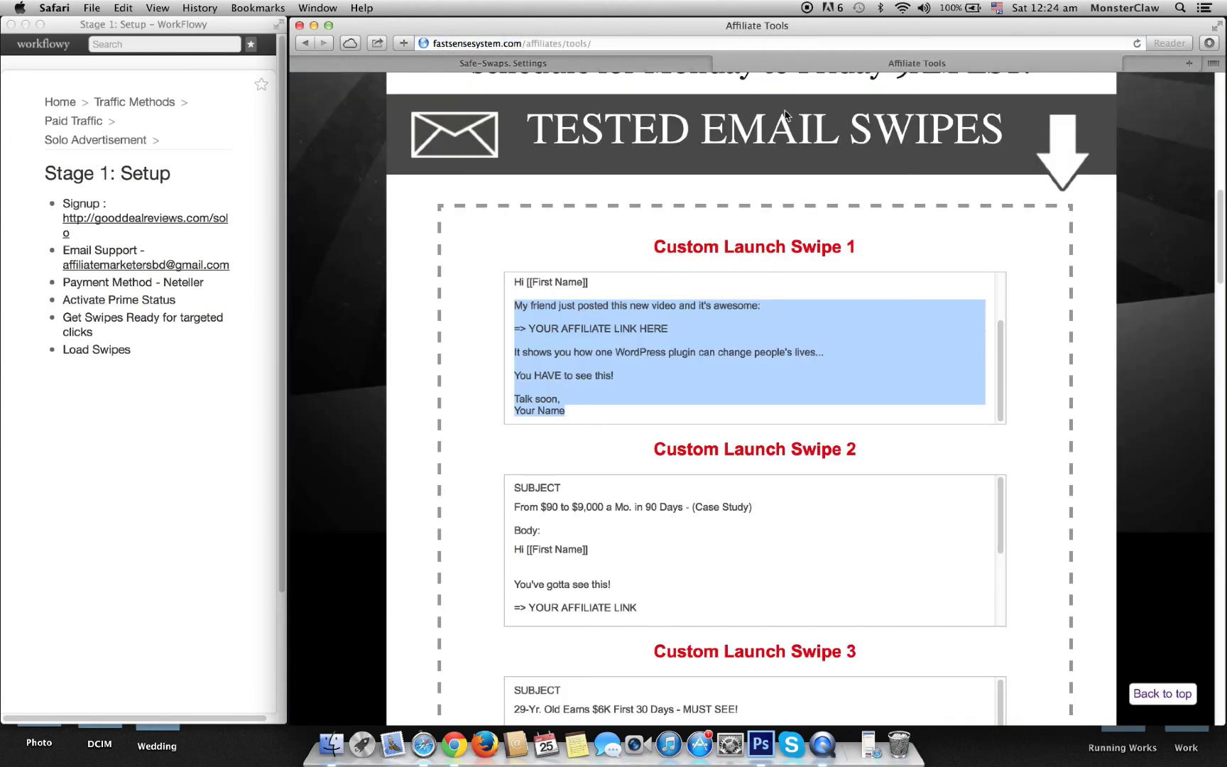
left_click(654, 63)
Step: Replace the YOUR AFFILIATE LINK HERE placeholder with 'CLICK HERE TO WATCH THIS FREE VIDEO'
left_click_drag(815, 255, 827, 254)
type("C")
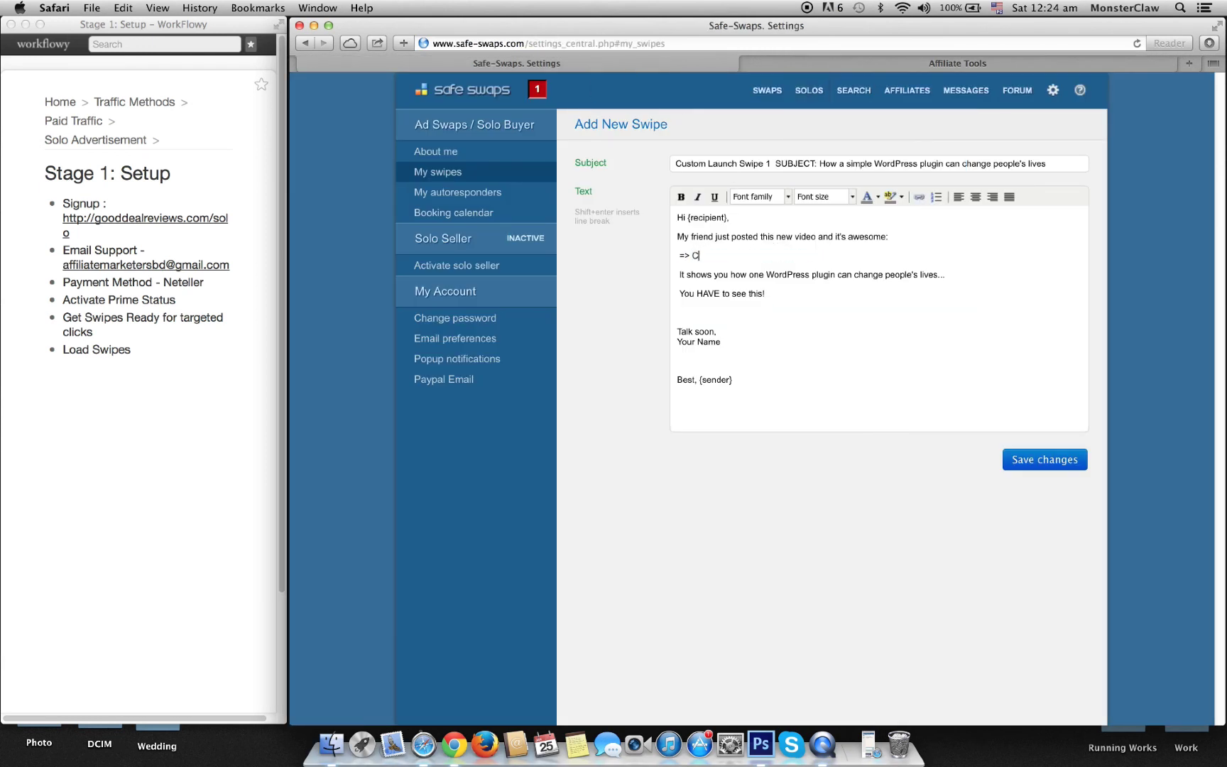
type("LICK HERE")
type(" TO WA")
type("TCH")
key("BackSpace")
type("CH THIS FREE VIDEO")
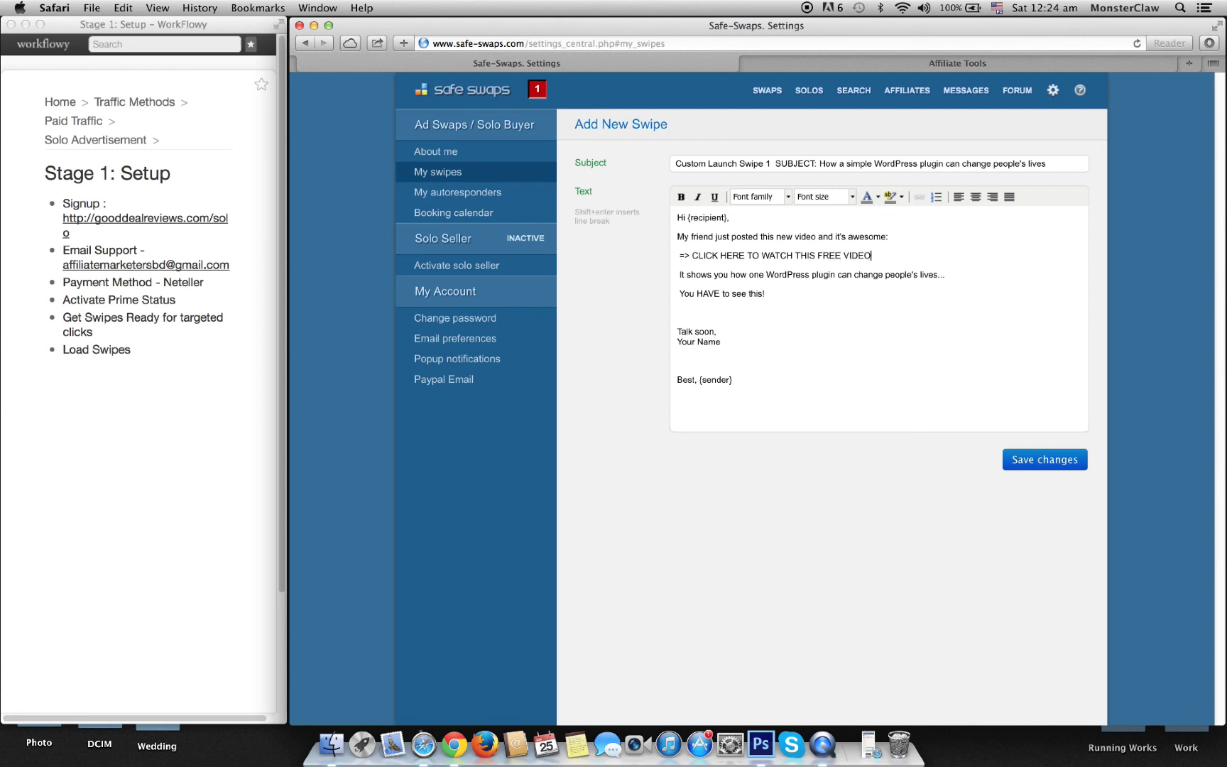
left_click_drag(875, 255, 693, 253)
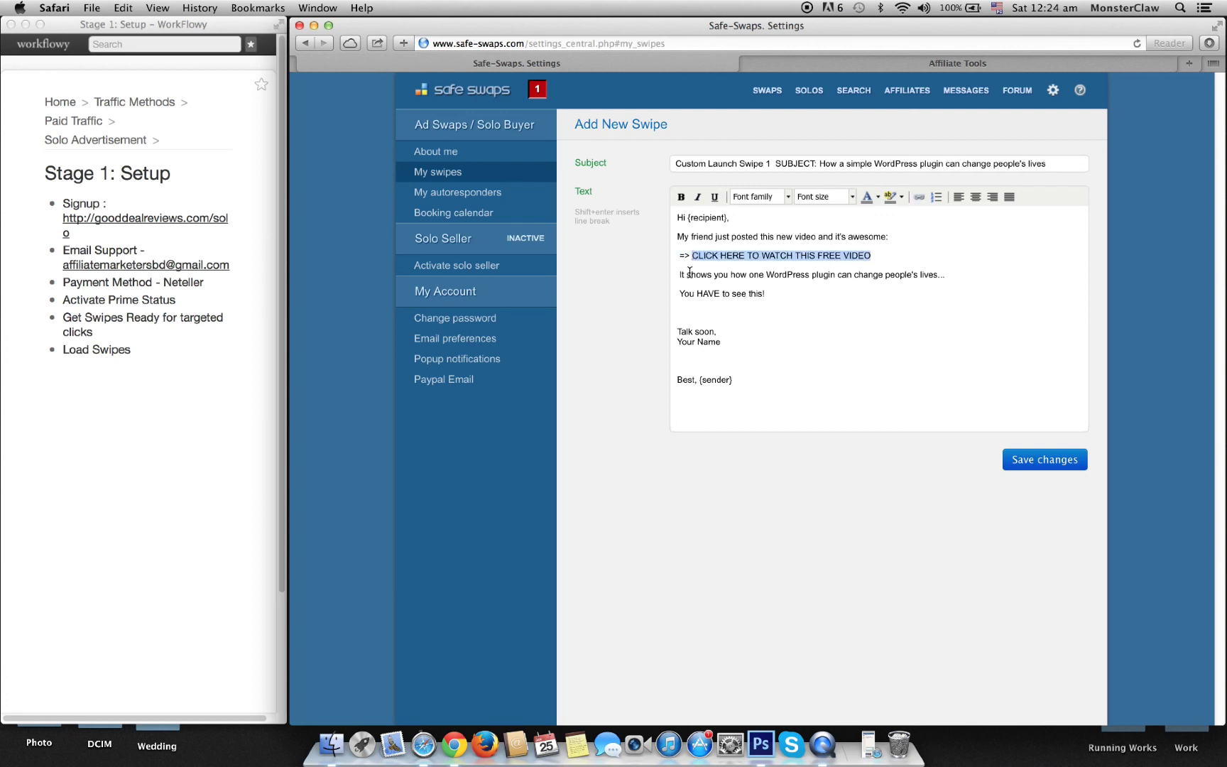
Step: Link 'CLICK HERE TO WATCH THIS FREE VIDEO' to the pasted affiliate URL
left_click(919, 197)
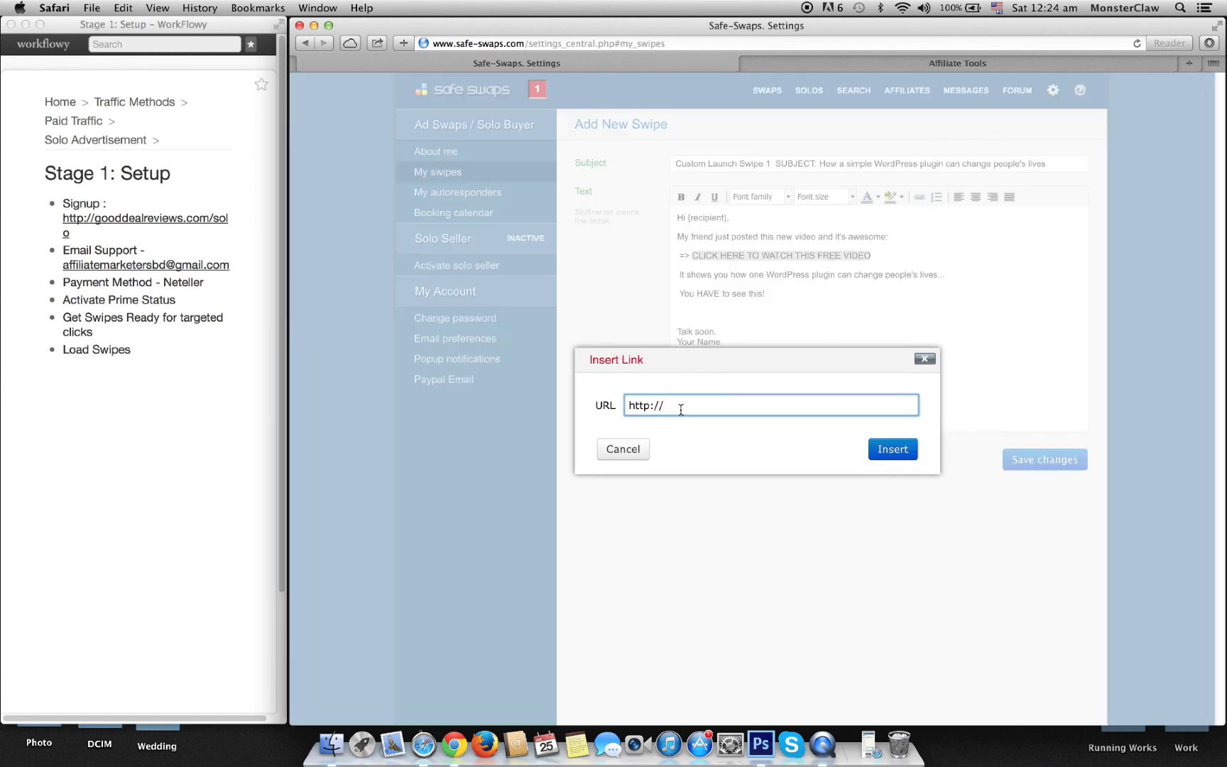
left_click_drag(681, 409, 595, 403)
key("super+v")
left_click(899, 453)
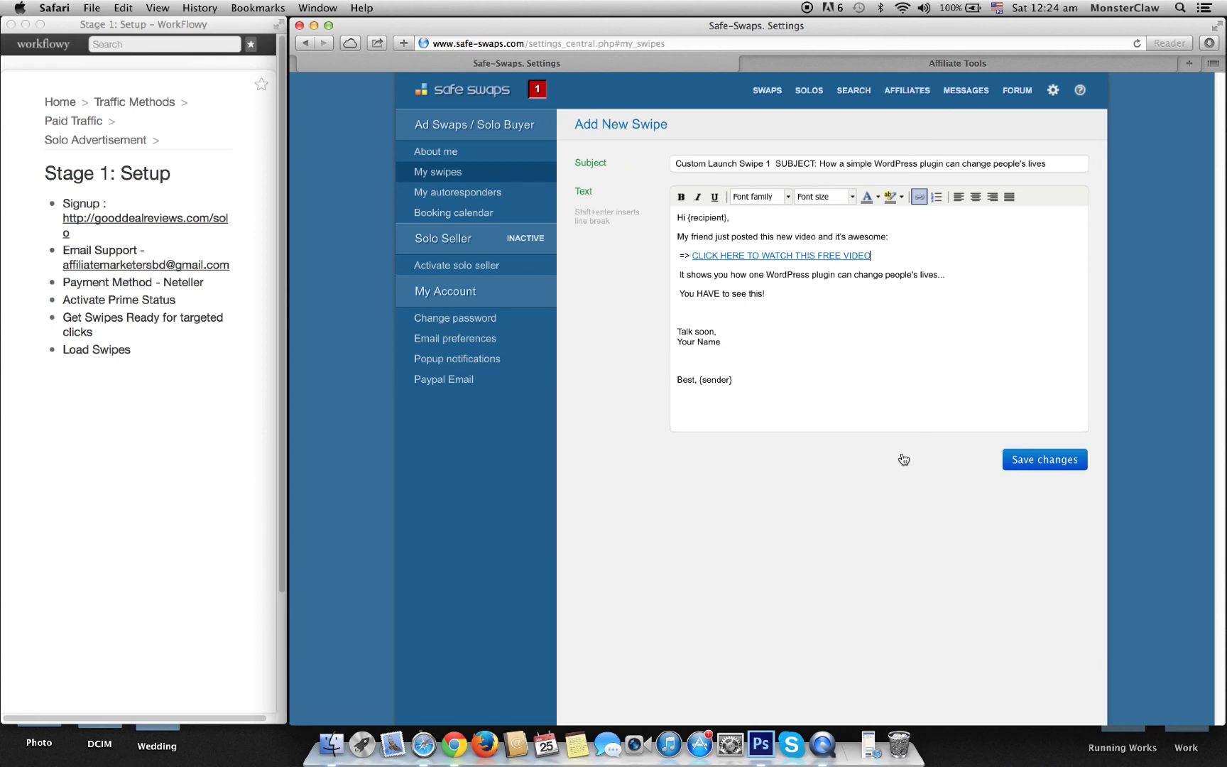
Step: Repeat the link line after 'You HAVE to see this!' and delete the 'Talk soon, Your Name' sign-off
left_click_drag(878, 255, 671, 255)
key("super+c")
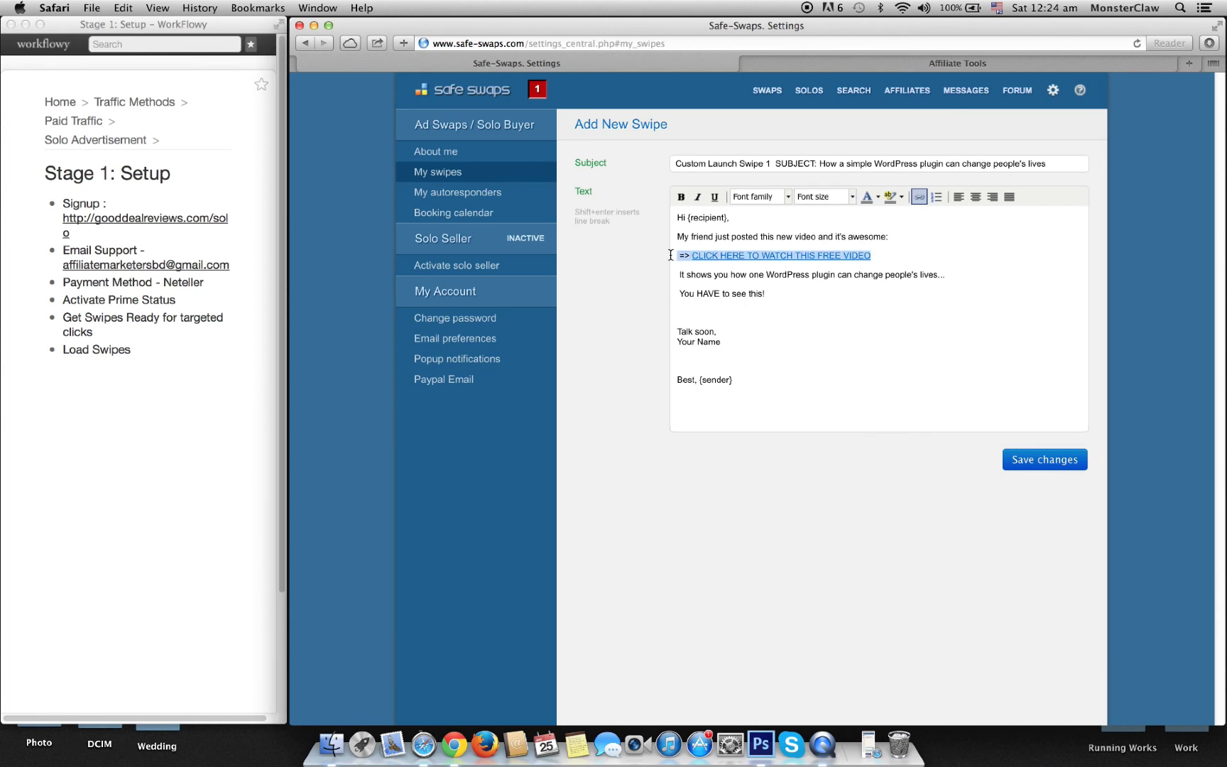
left_click(778, 297)
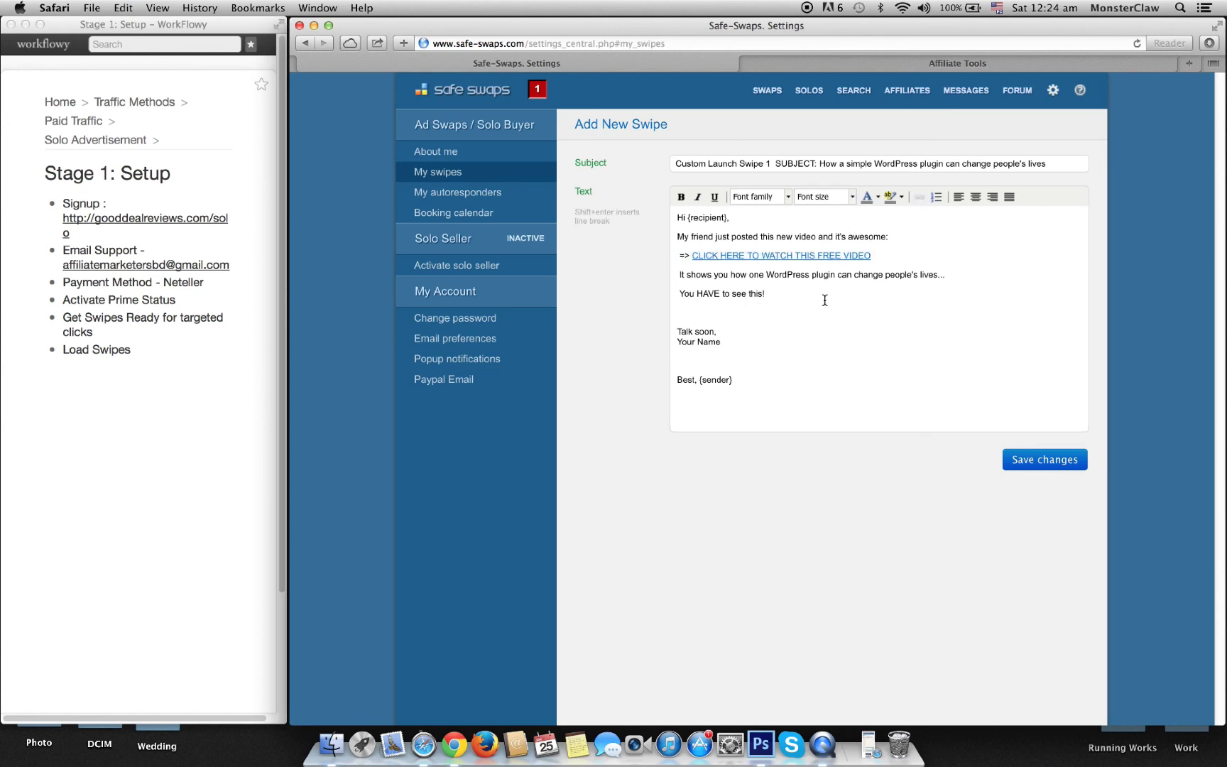
key("Return")
key("super+v")
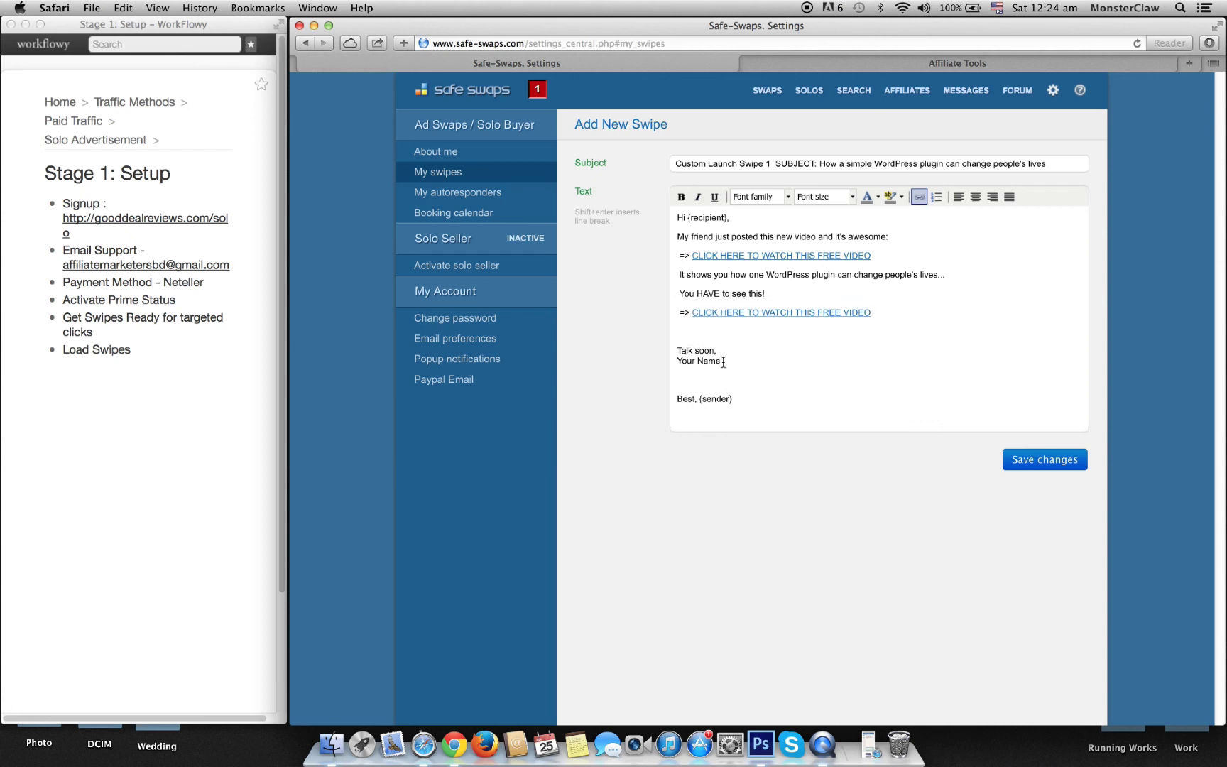
left_click_drag(722, 361, 673, 351)
key("BackSpace")
key("BackSpace")
key("BackSpace")
key("BackSpace")
key("BackSpace")
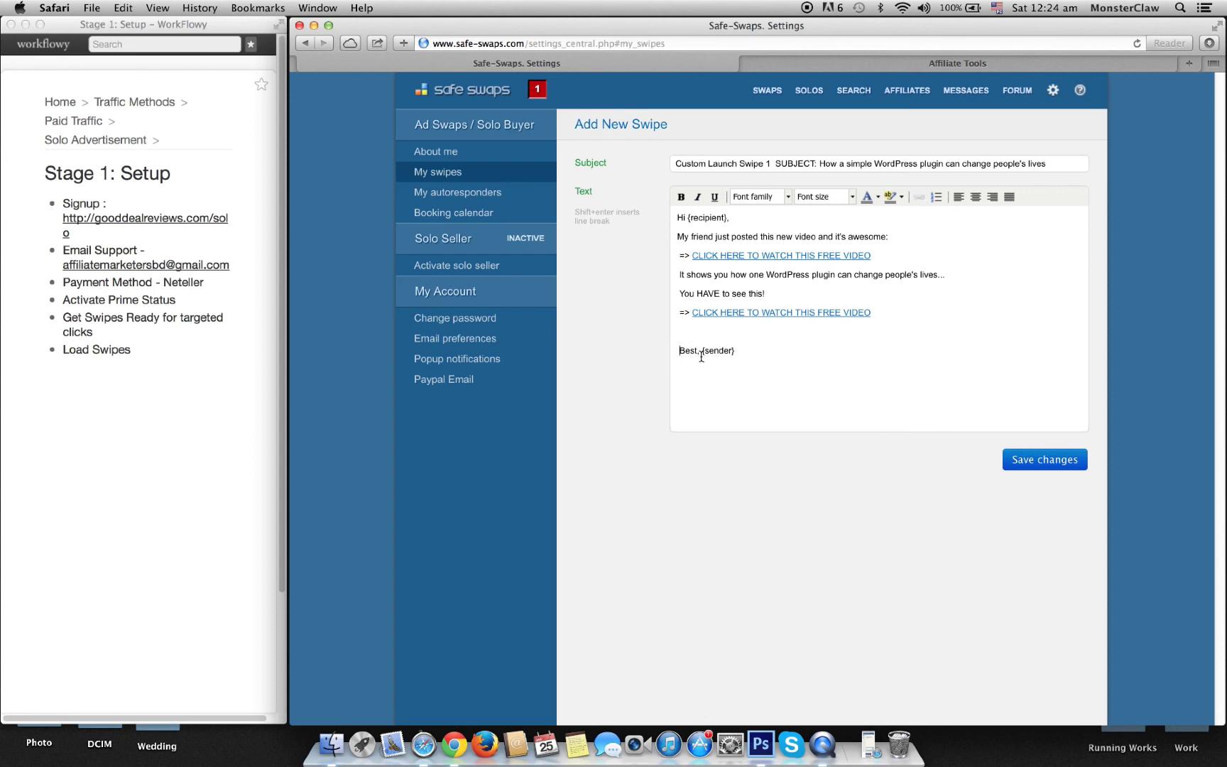
Step: Put {sender} on its own line and save the swipe
left_click(703, 352)
key("Return")
left_click(677, 351)
left_click(1060, 467)
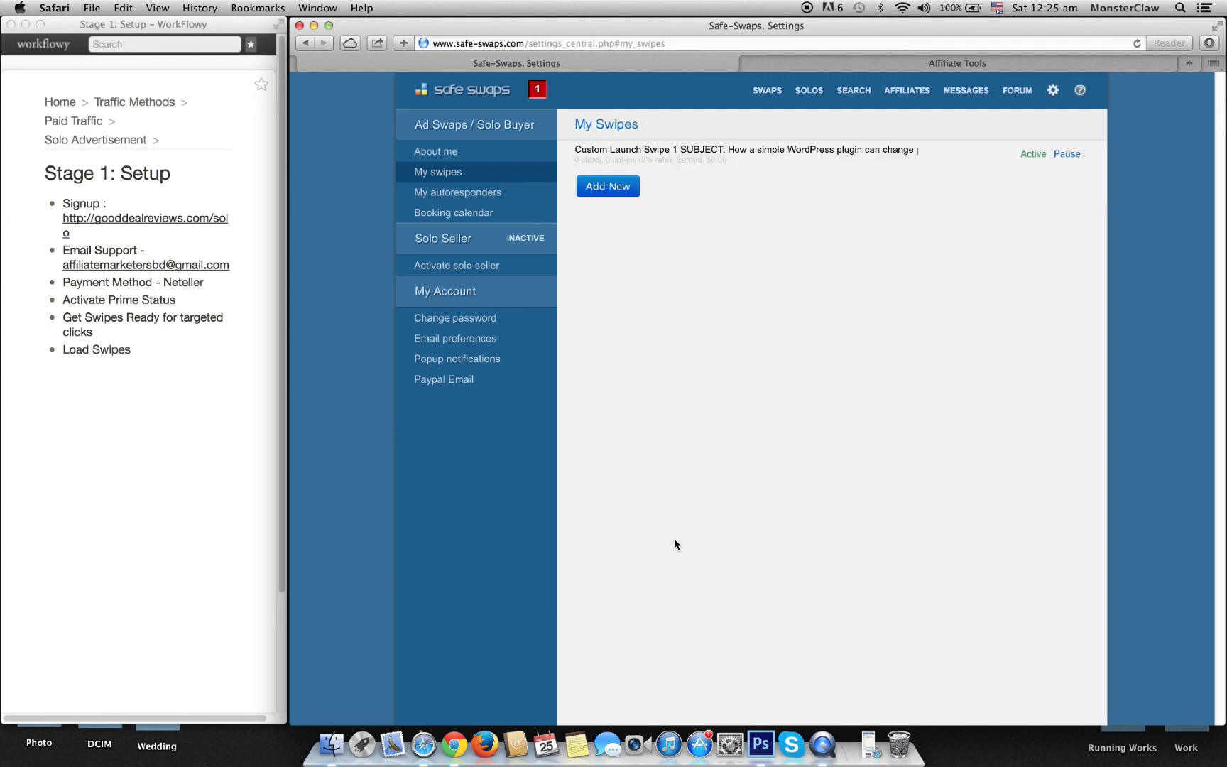
Step: Remove the 'Custom Launch Swipe 1 SUBJECT:' prefix from the subject and save again
left_click(810, 146)
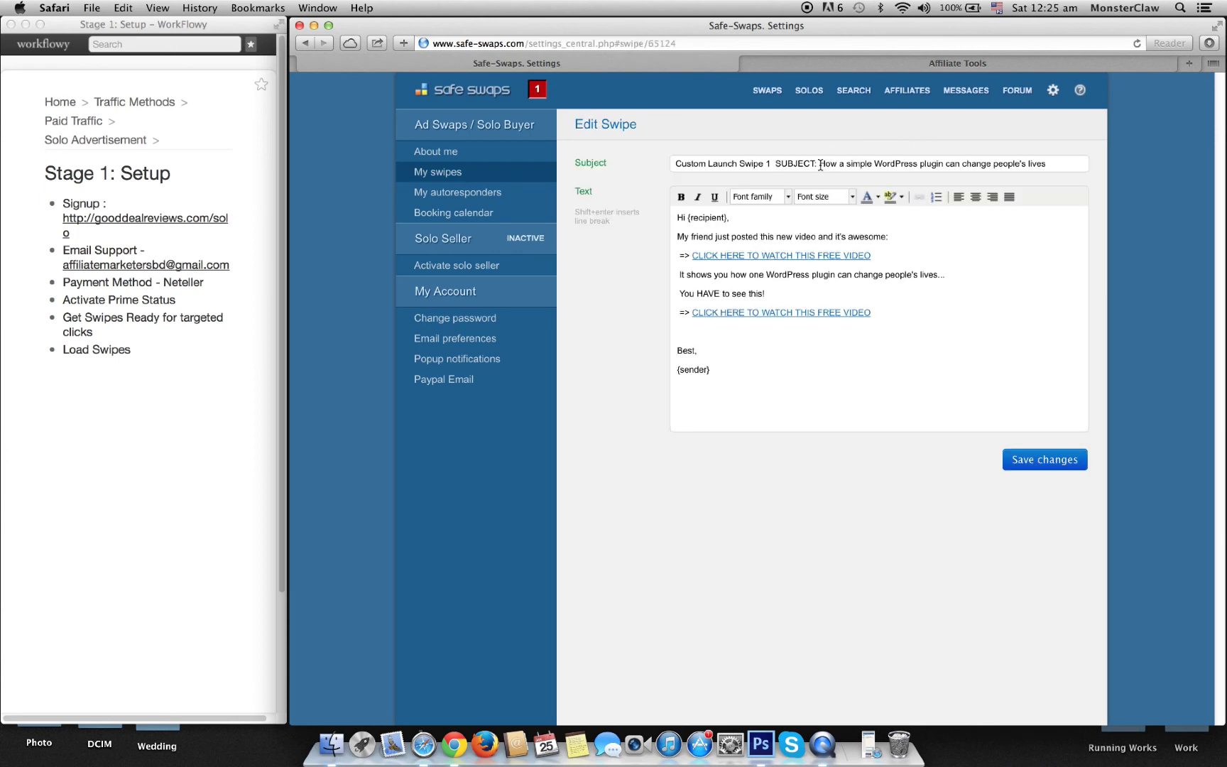
left_click_drag(820, 164, 555, 159)
key("BackSpace")
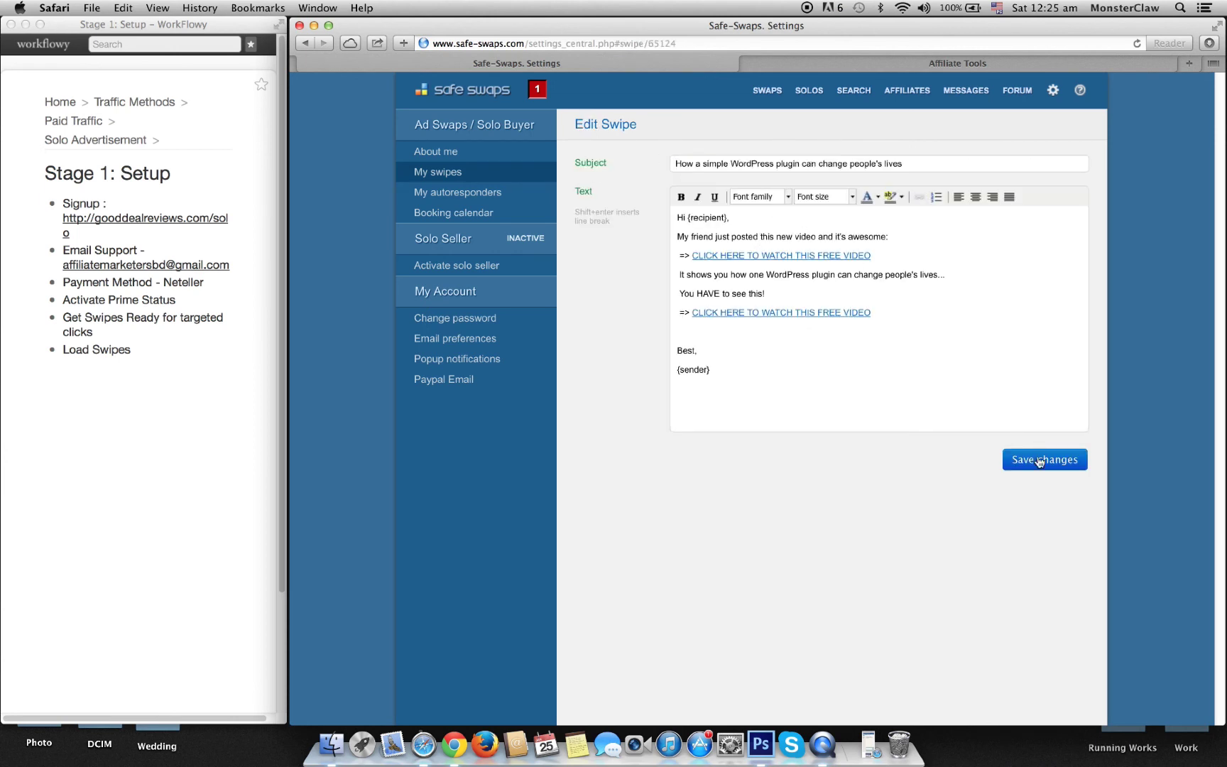
left_click(1041, 465)
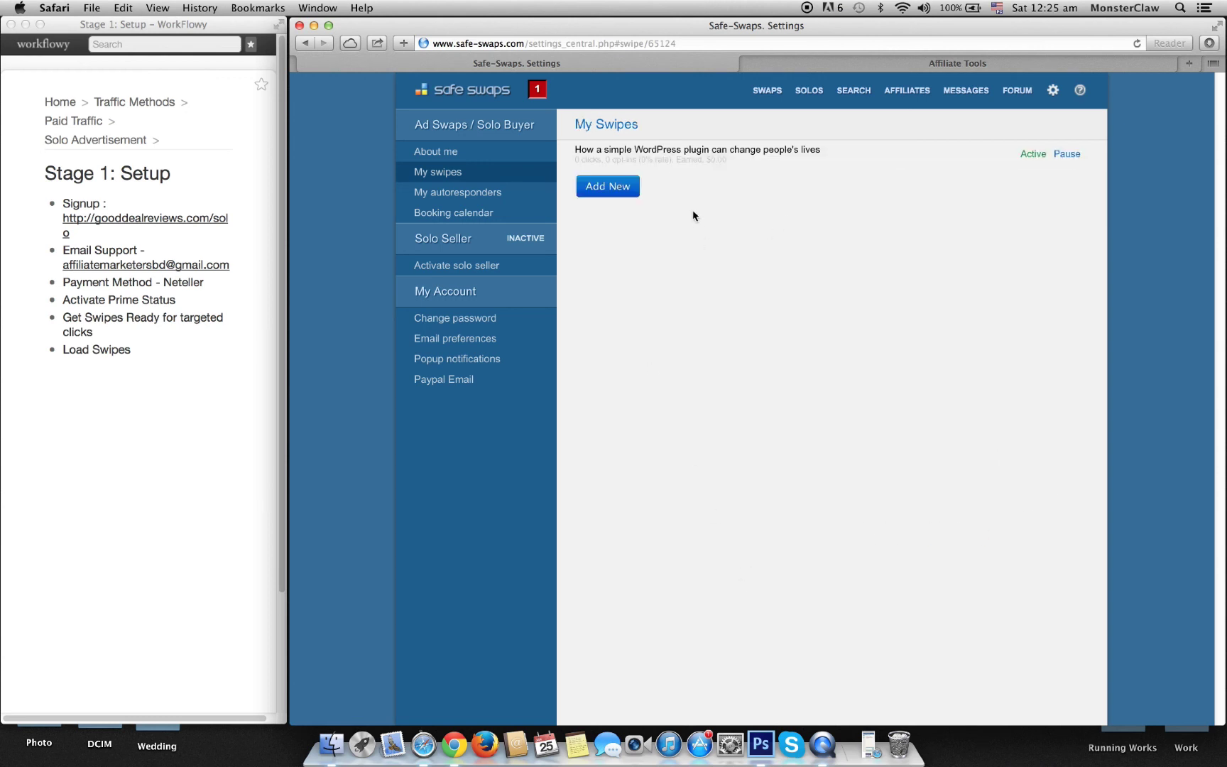
left_click(600, 186)
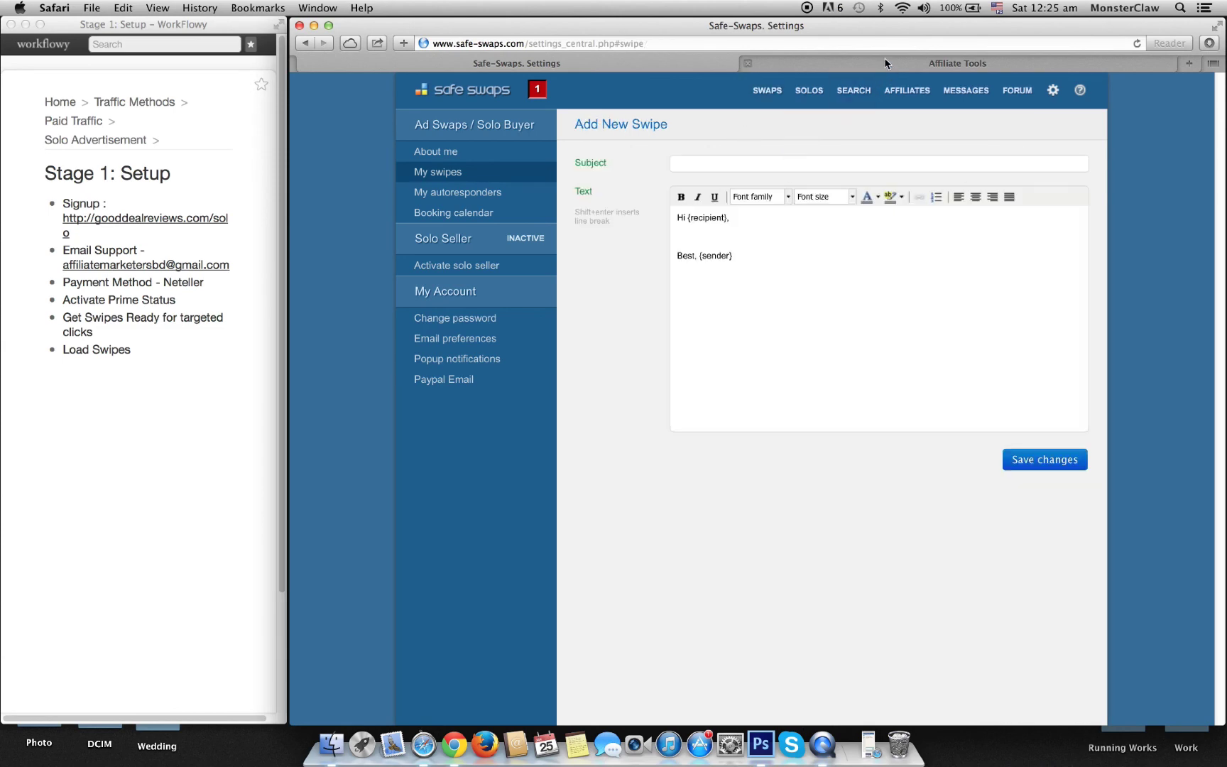
Step: Copy Custom Launch Swipe 2's subject 'From $90 to $9,000 a Mo. in 90 Days - (Case Study)' into the new swipe
left_click(884, 62)
scroll(696, 439, "down", 10)
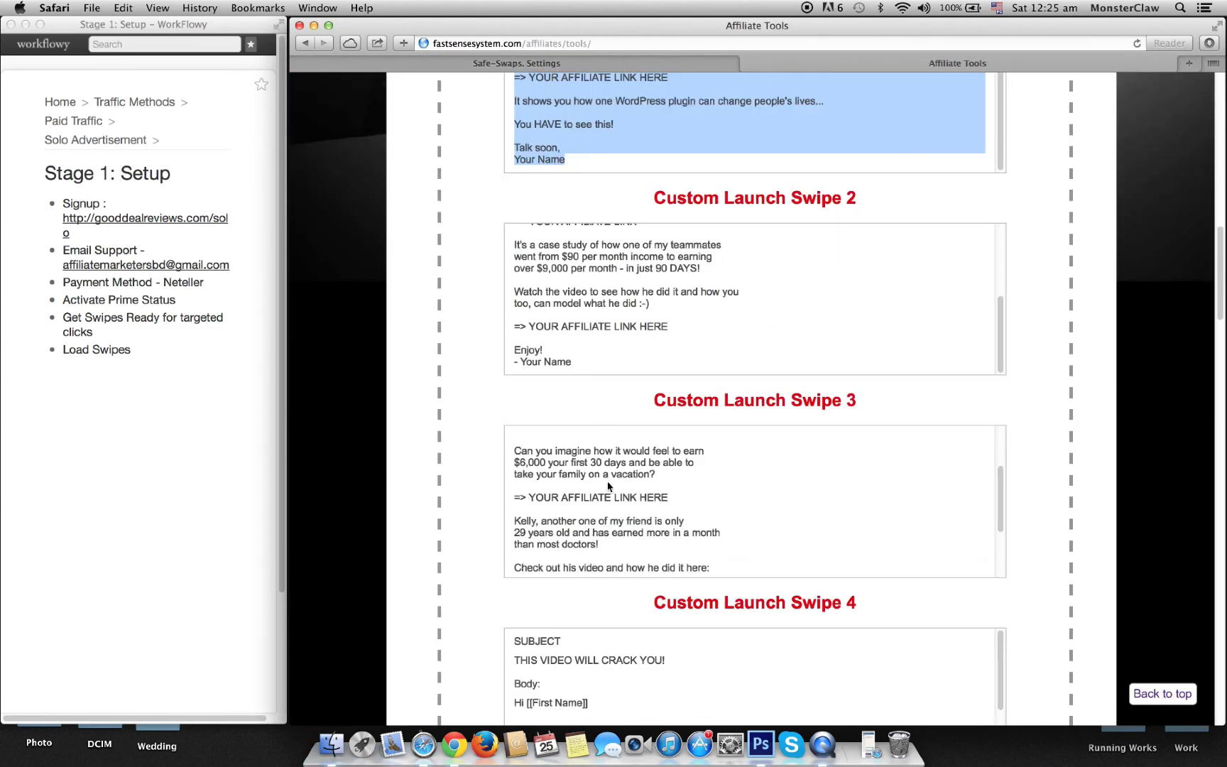
scroll(622, 212, "up", 4)
scroll(613, 365, "up", 3)
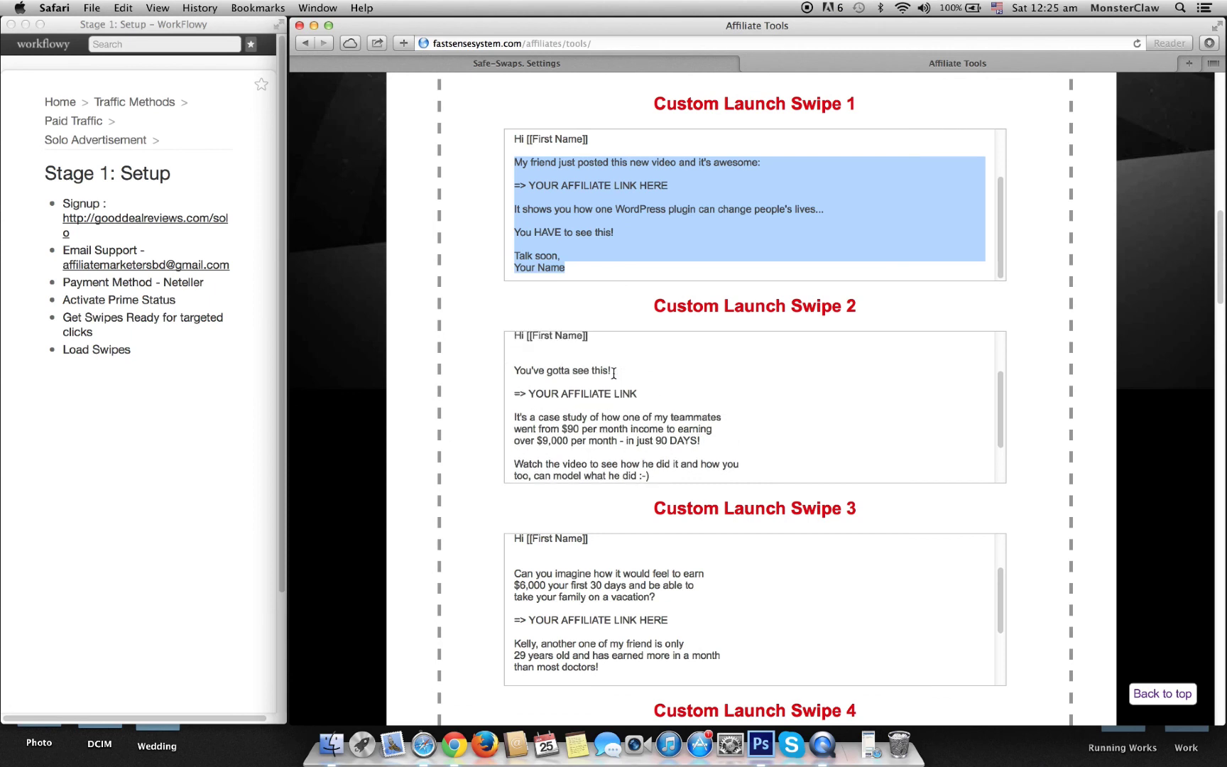
scroll(613, 373, "up", 2)
scroll(613, 370, "up", 2)
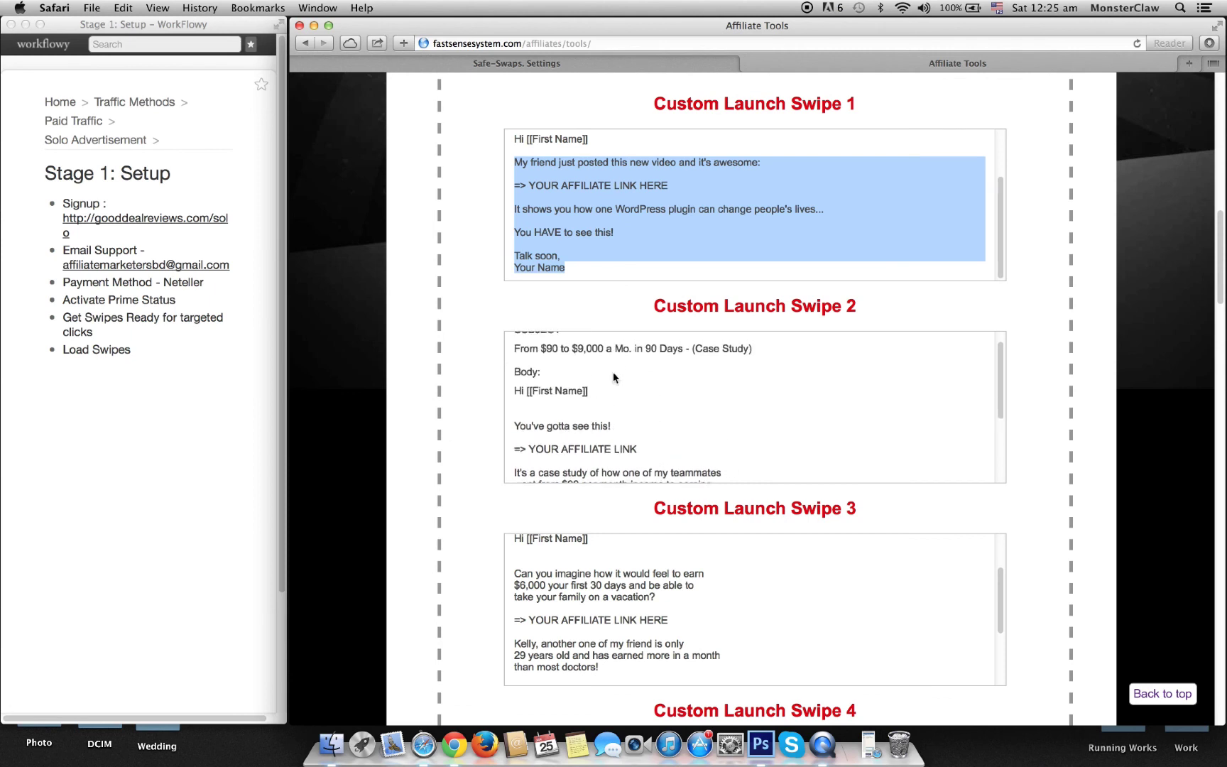
left_click_drag(515, 364, 767, 368)
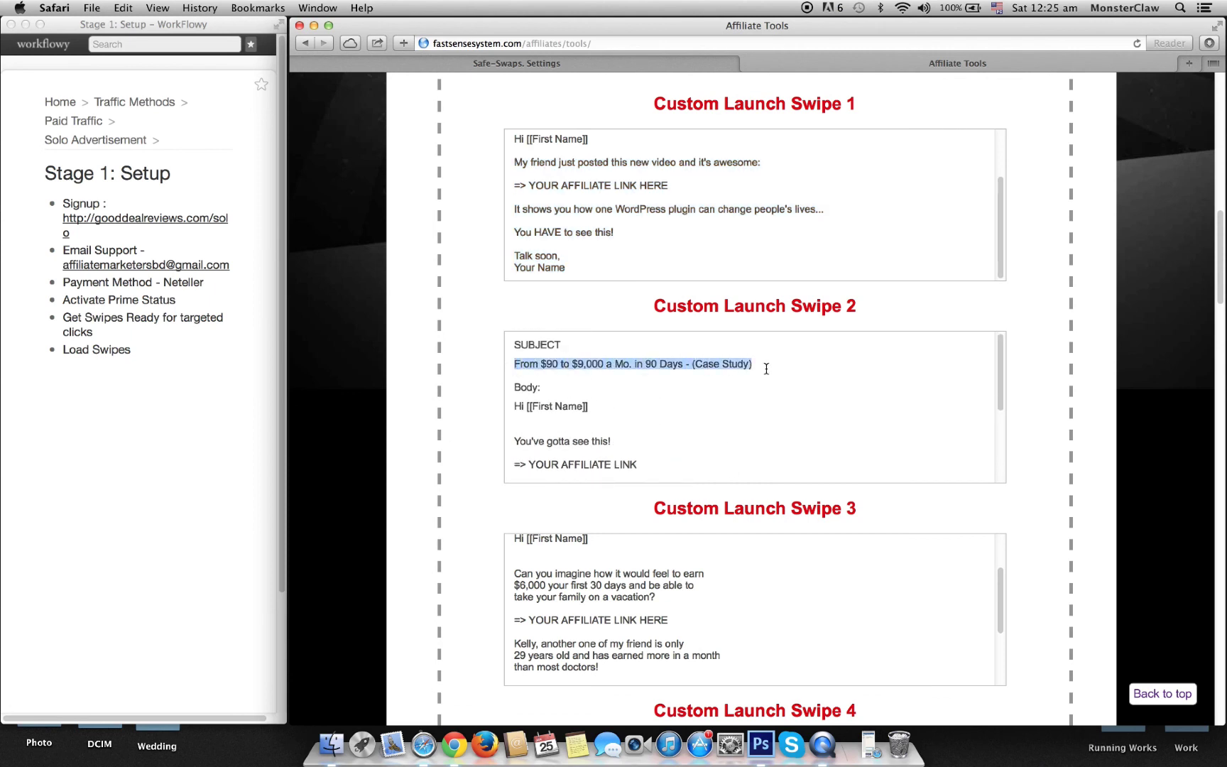
key("super+c")
left_click(672, 69)
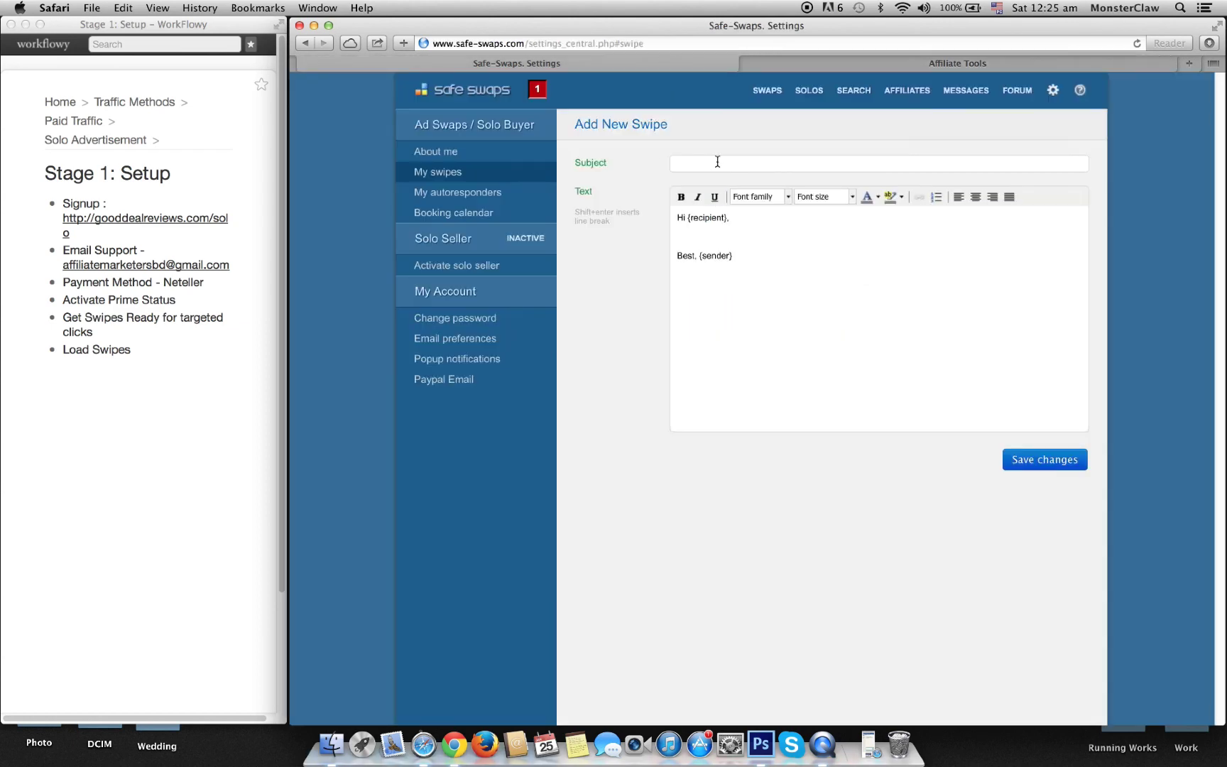
key("super+v")
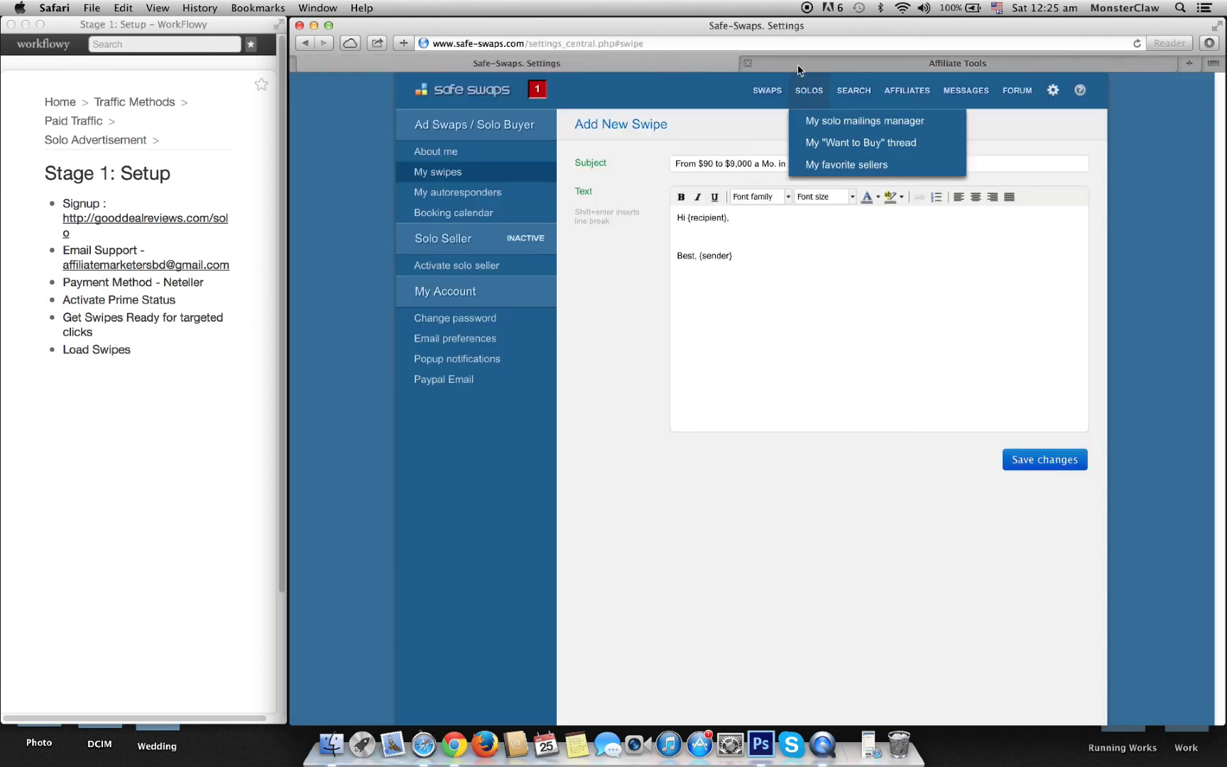
Step: Copy Custom Launch Swipe 2's email body text
left_click(799, 63)
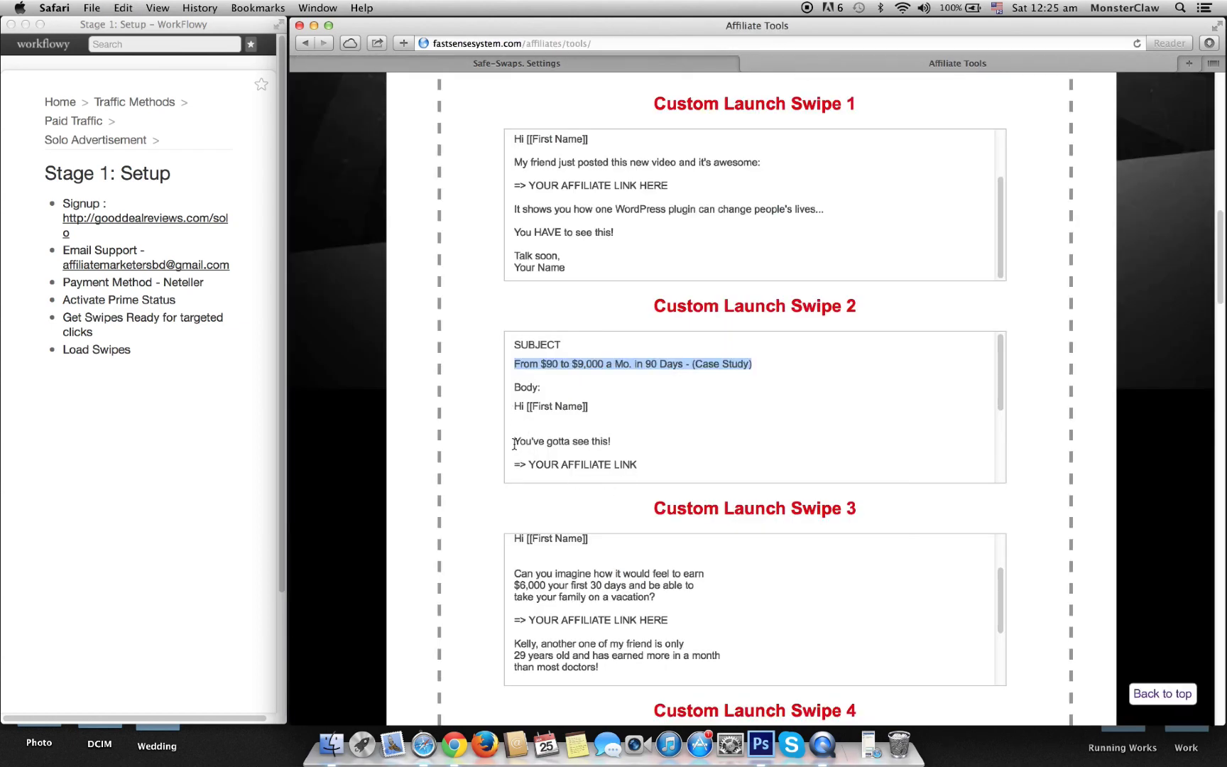
left_click_drag(514, 440, 679, 469)
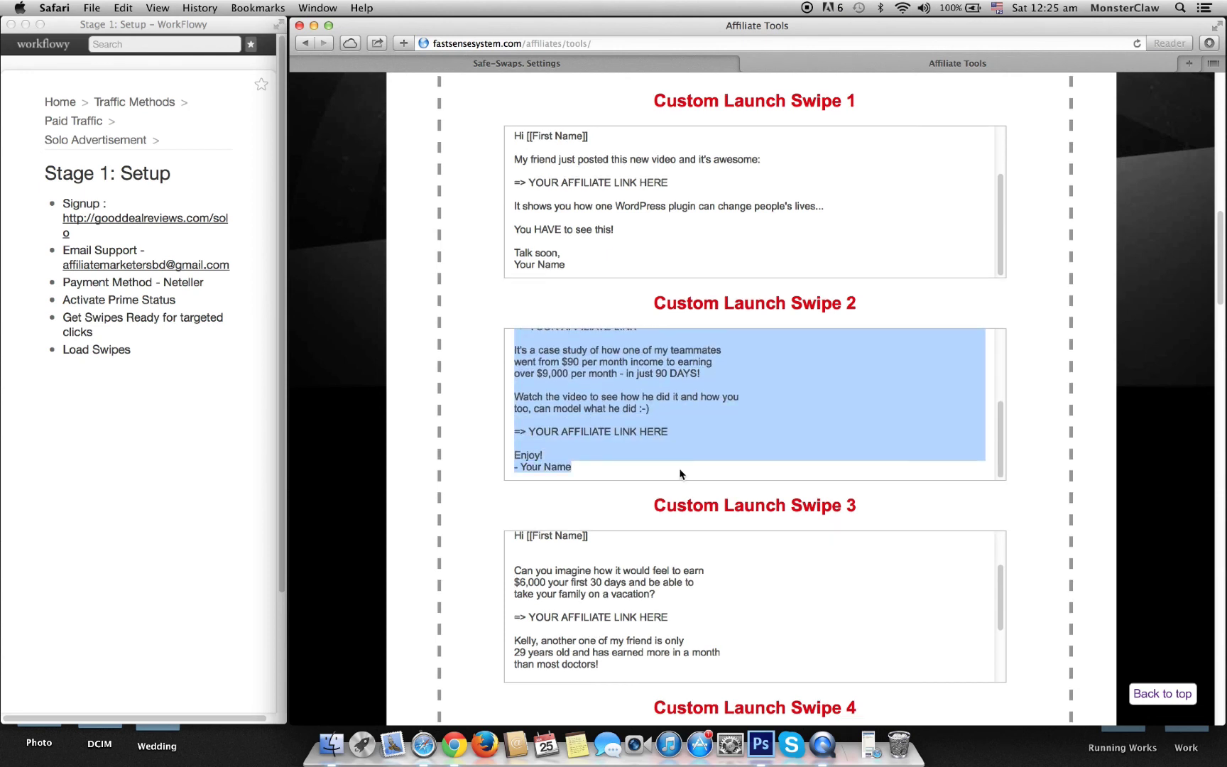
key("super+c")
left_click(670, 67)
Step: Paste Swipe 2's body into the message and remove the blank line above the link placeholder
left_click(739, 230)
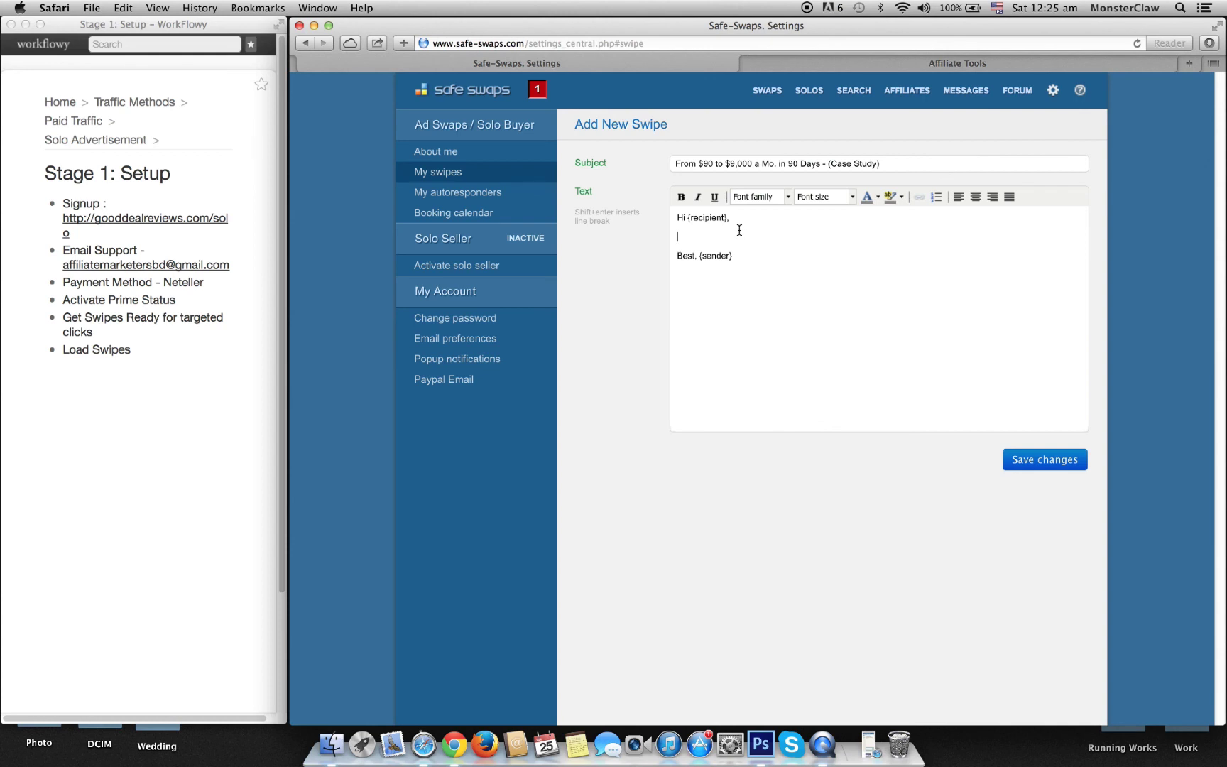
key("super+v")
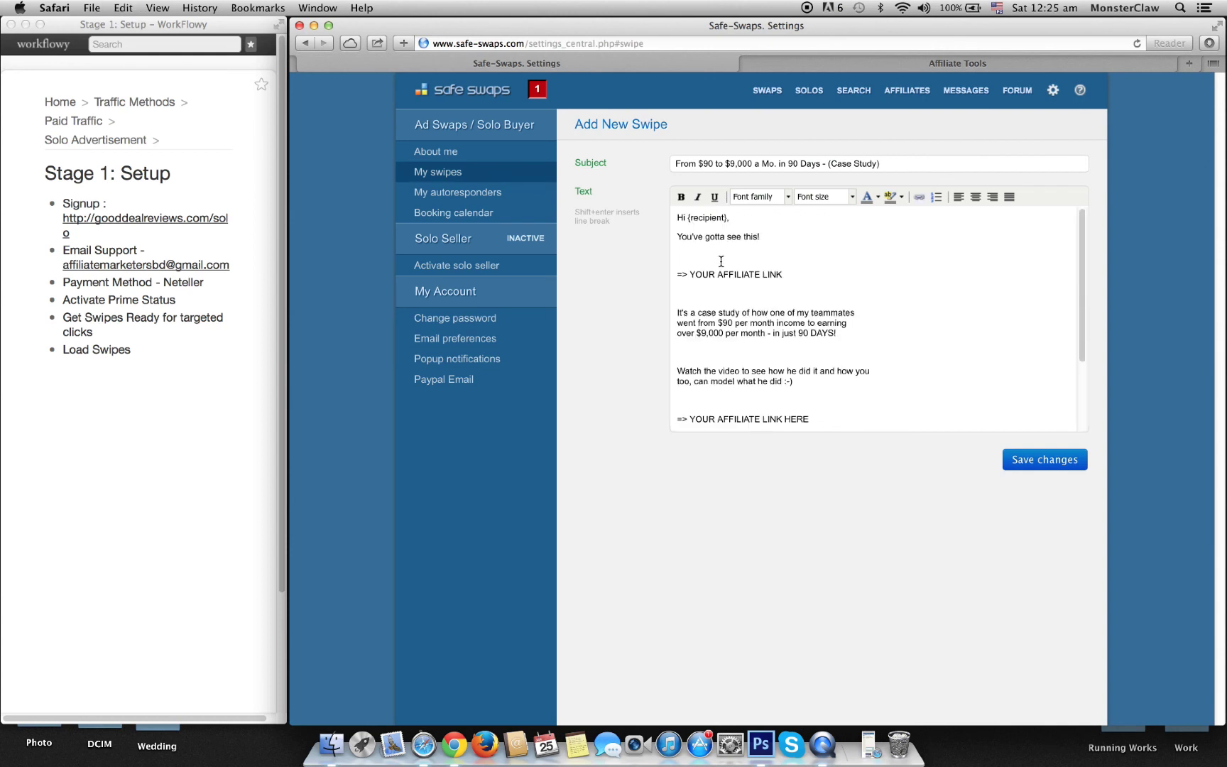
key("BackSpace")
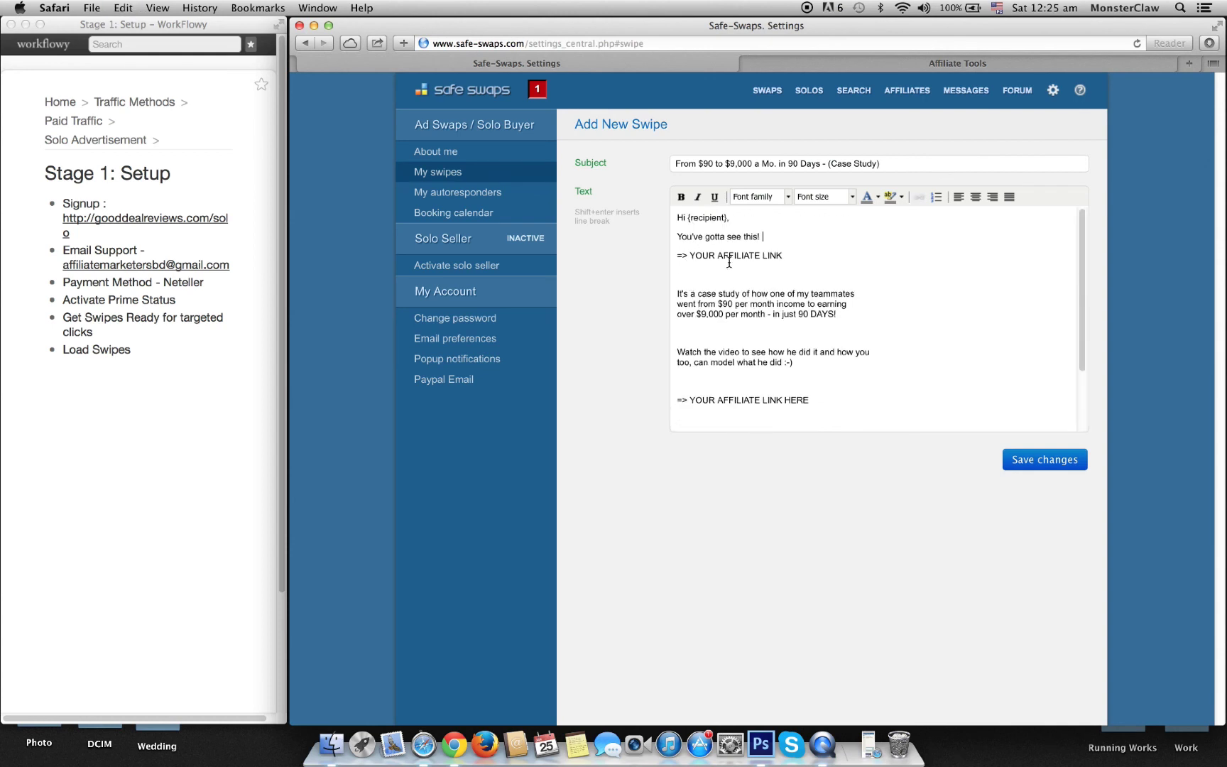
Step: Replace the YOUR AFFILIATE LINK placeholder with CLICK HERE and remove the blank line before the case study
left_click_drag(690, 257, 813, 257)
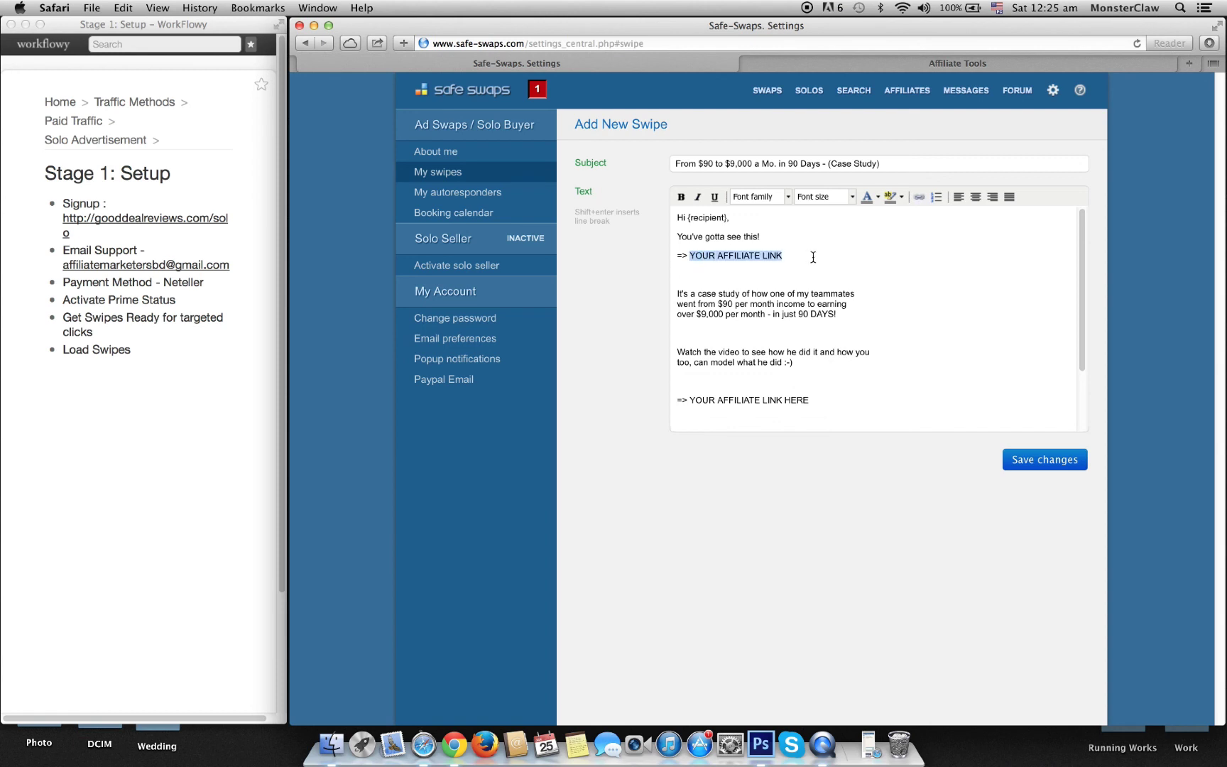
type("CLICK HER")
type("ERE")
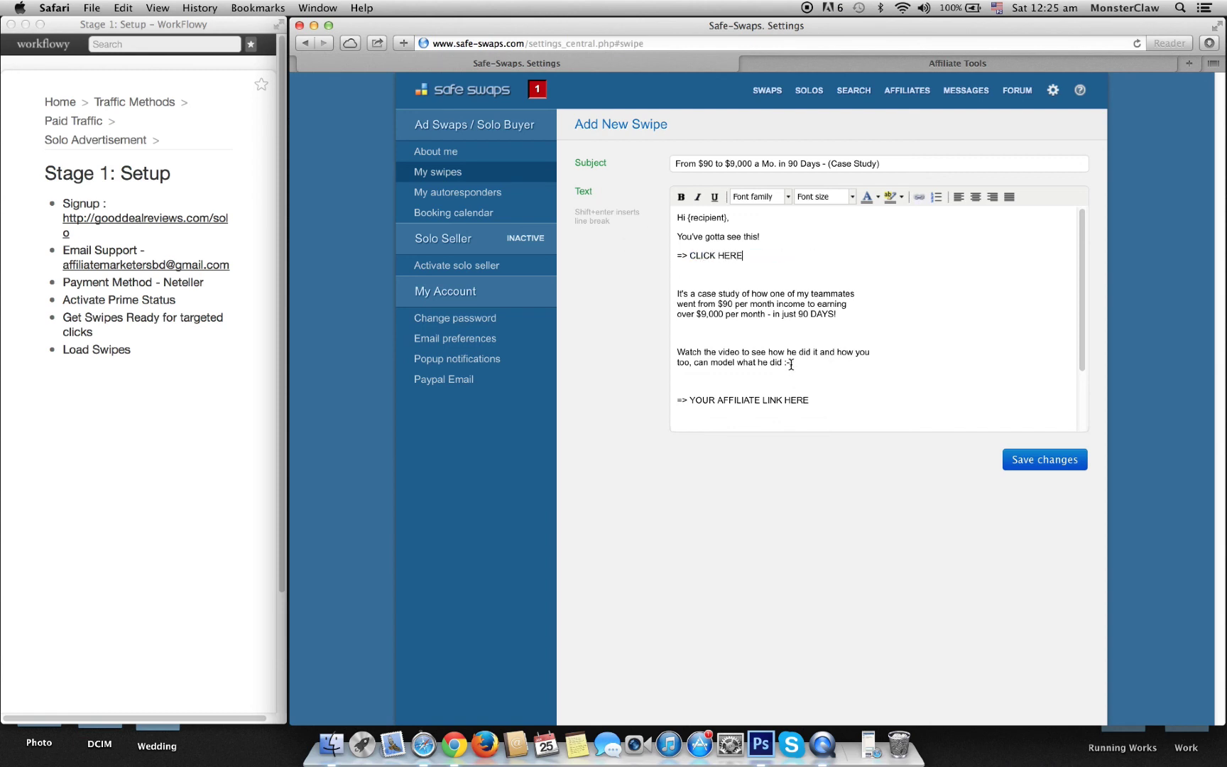
left_click(679, 291)
key("BackSpace")
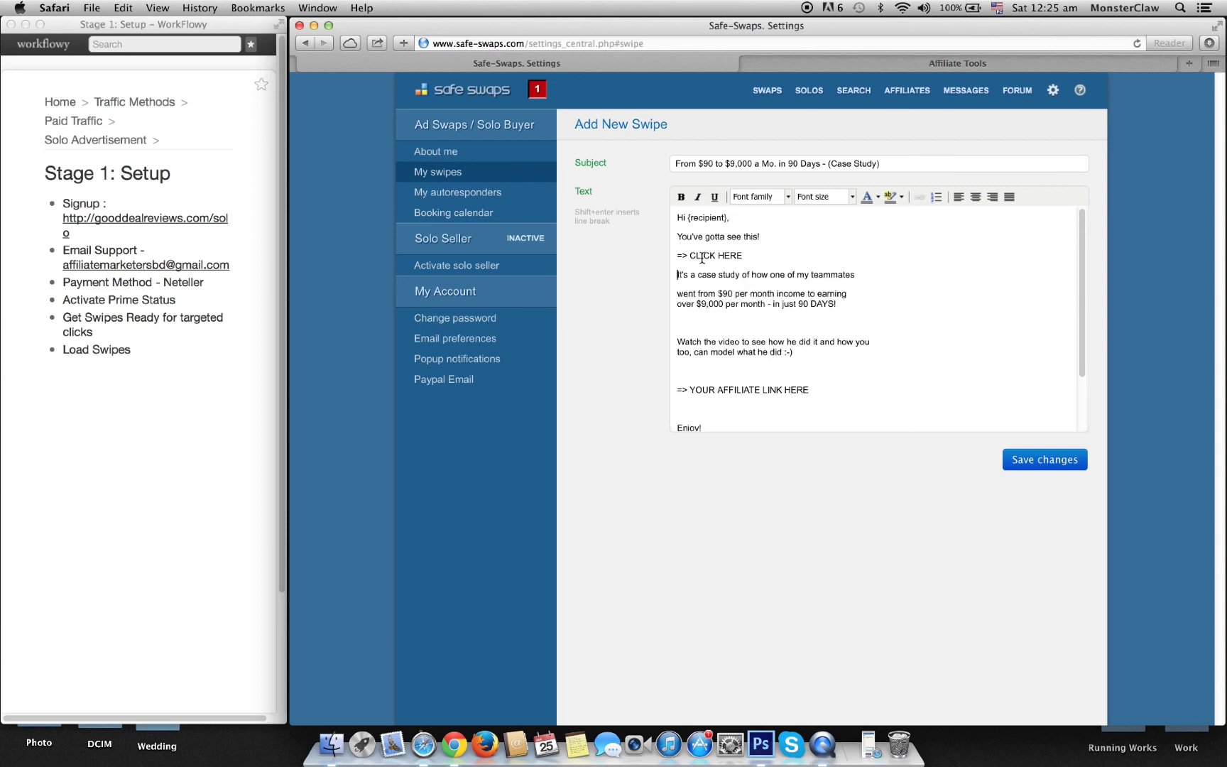
Step: Change CLICK to CHECK and select 'CHECK HERE' to make it a link
double_click(703, 256)
type("CHECK")
left_click_drag(757, 256, 691, 255)
left_click(917, 197)
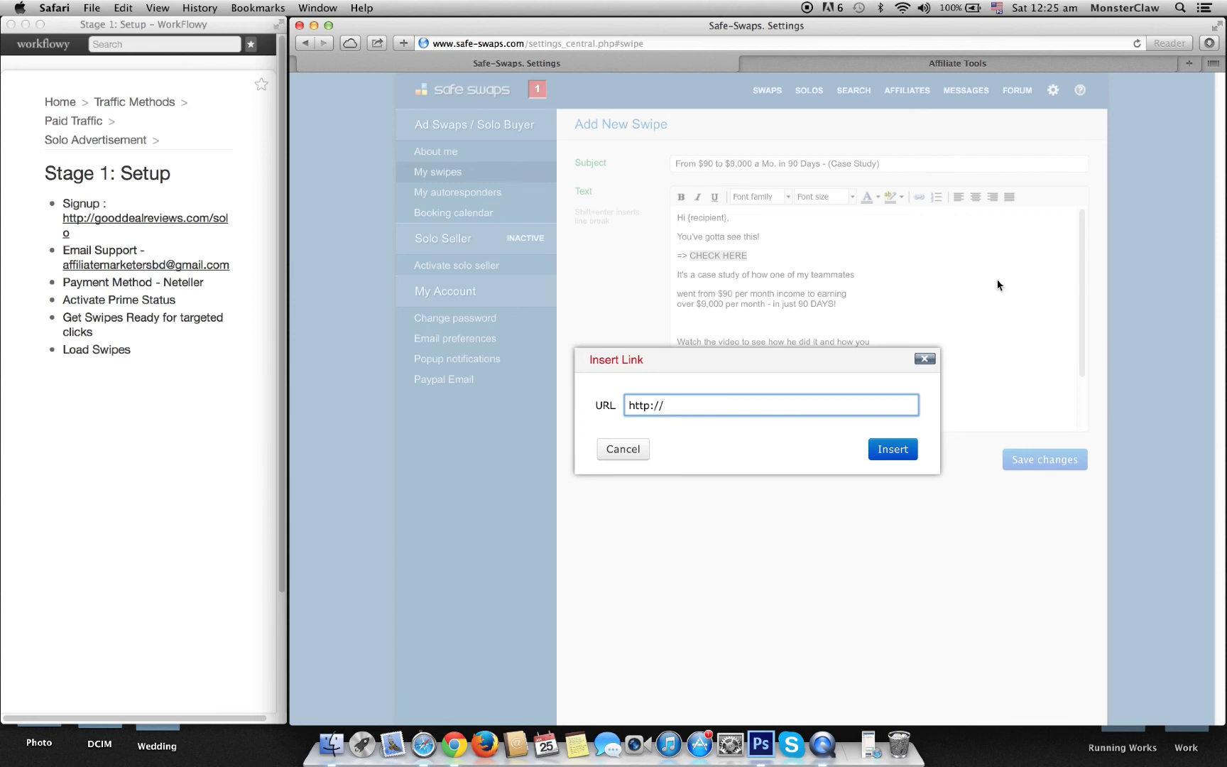
Step: Load fastsensesystem.com in a new tab and try pasting it as the link address, undoing the wrong paste
type("fastsensesystem.com")
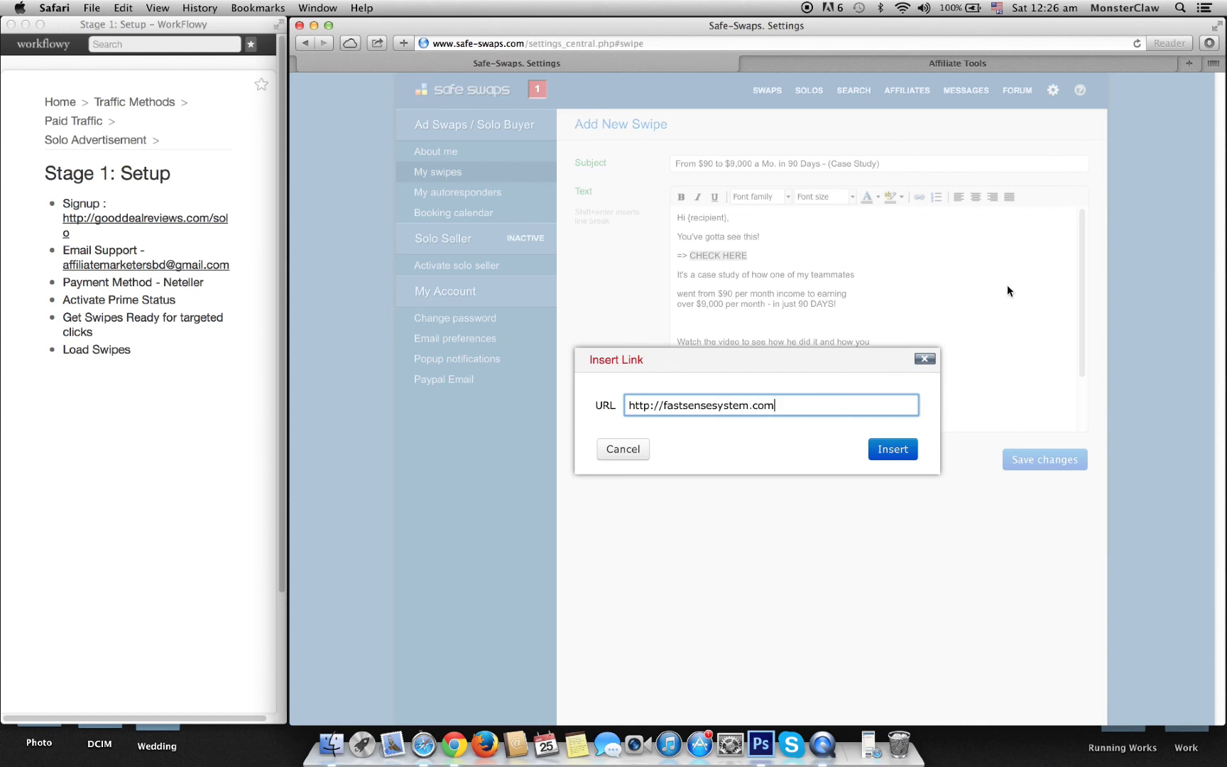
key("super+t")
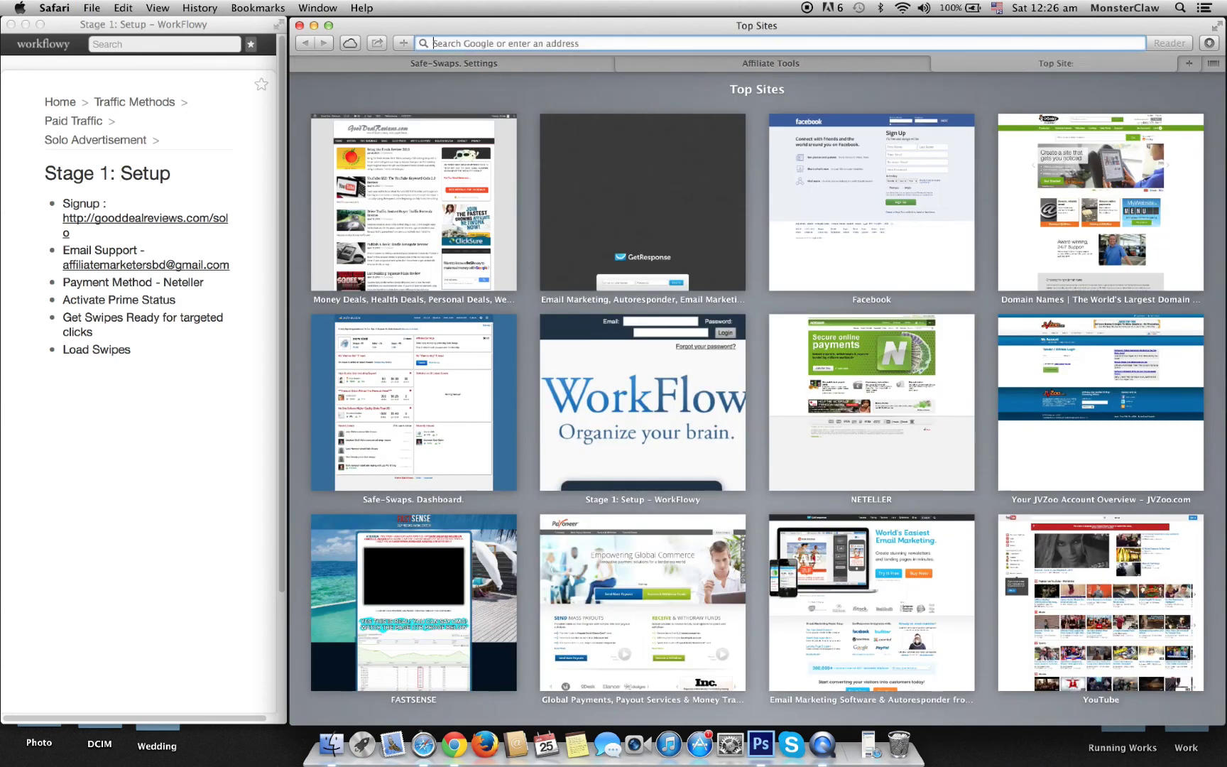
key("super+v")
key("Return")
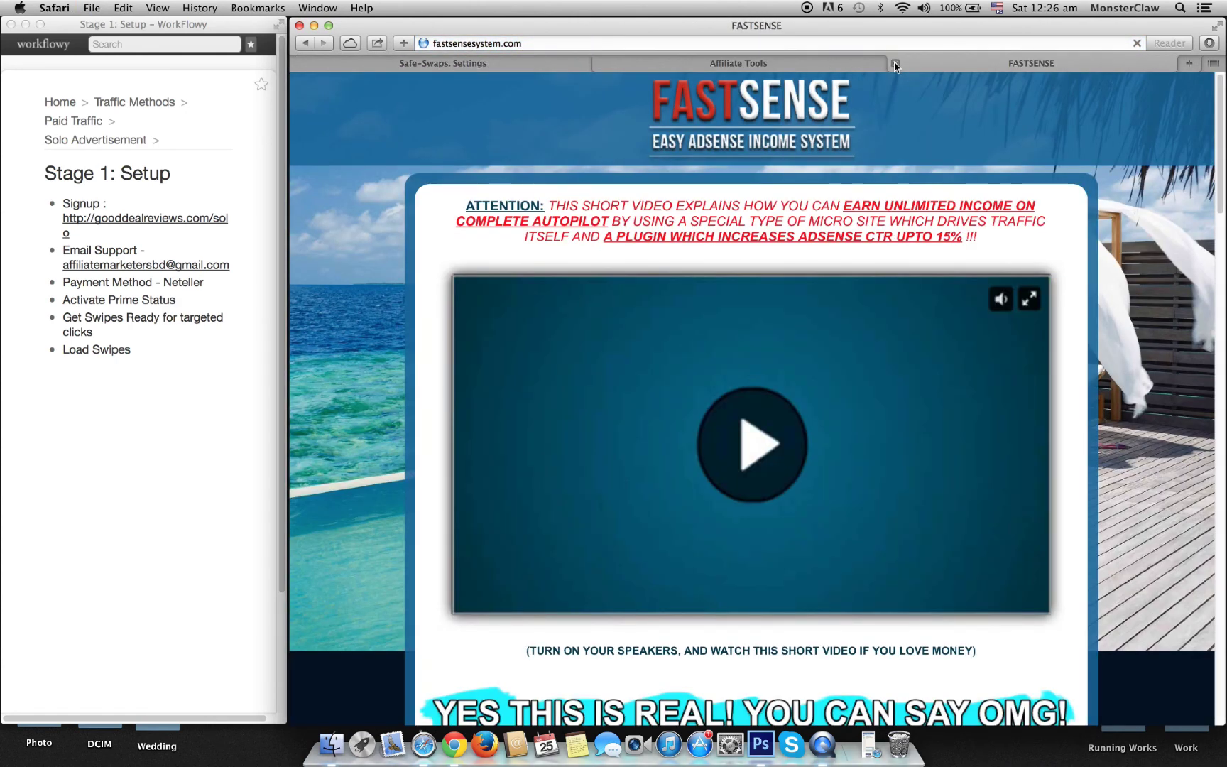
left_click(896, 63)
left_click(718, 287)
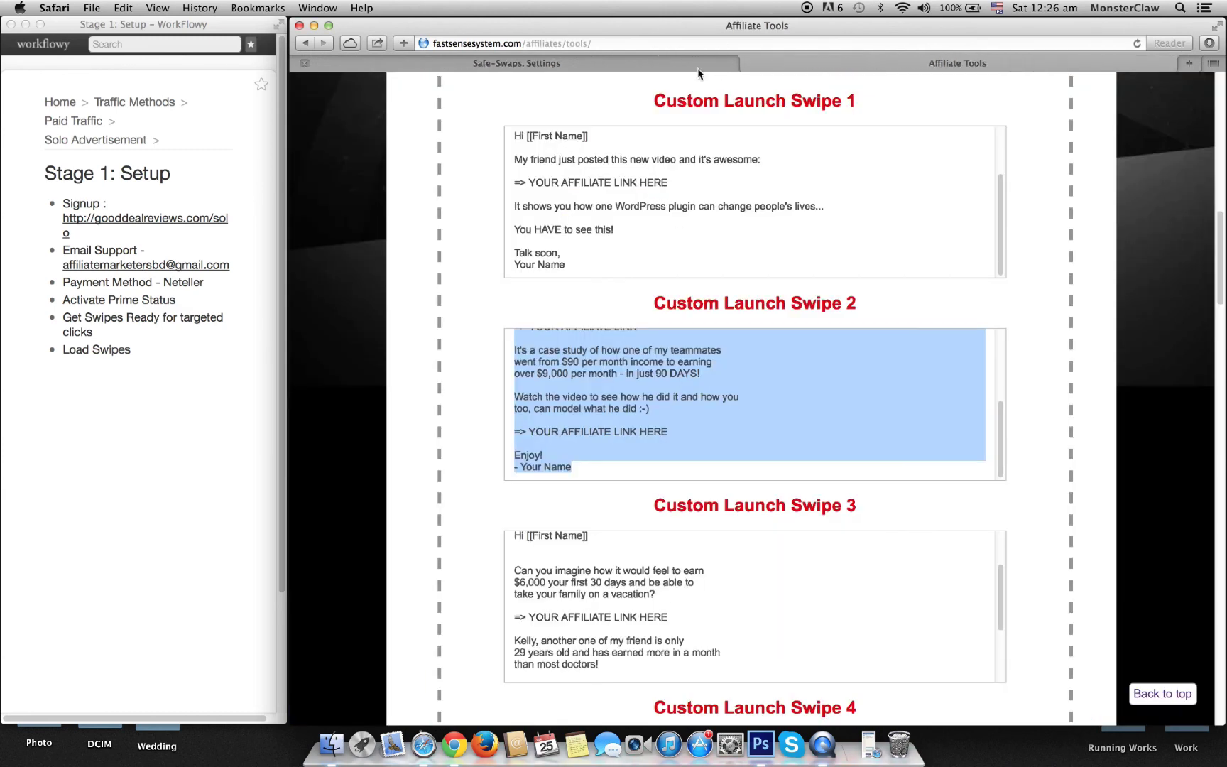
left_click(646, 66)
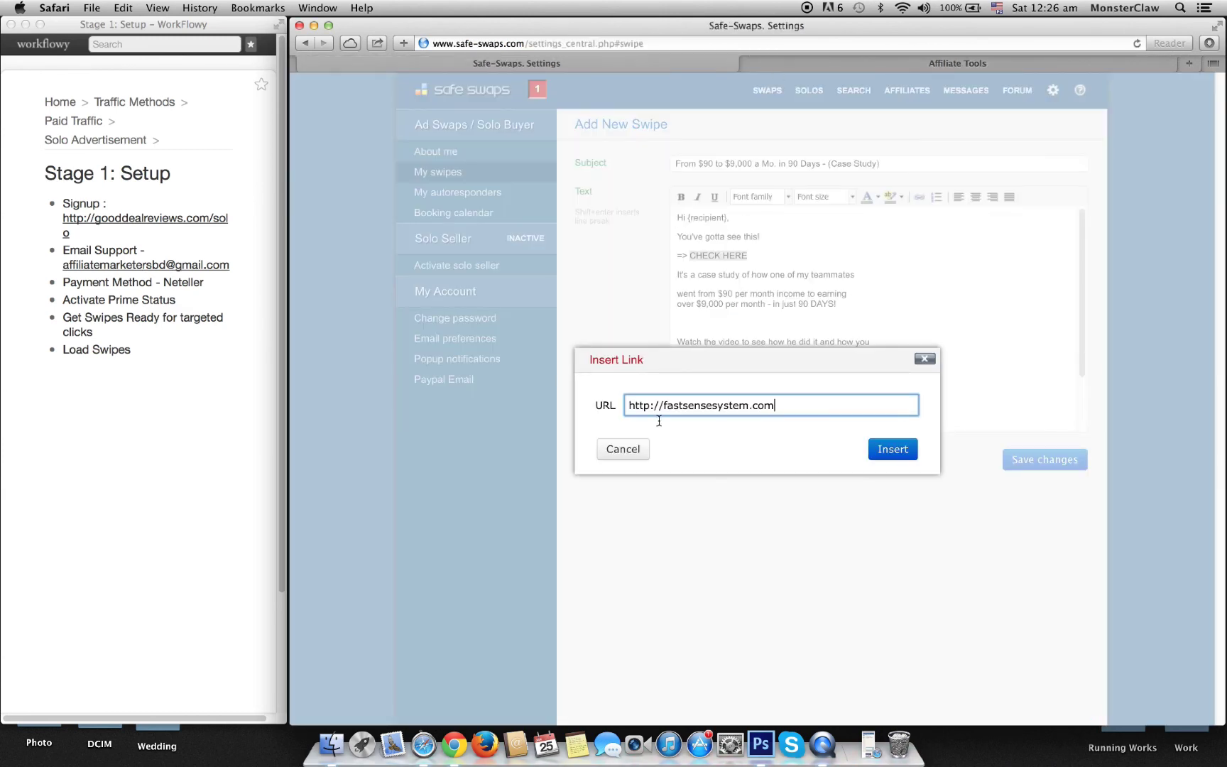
triple_click(623, 402)
key("super+v")
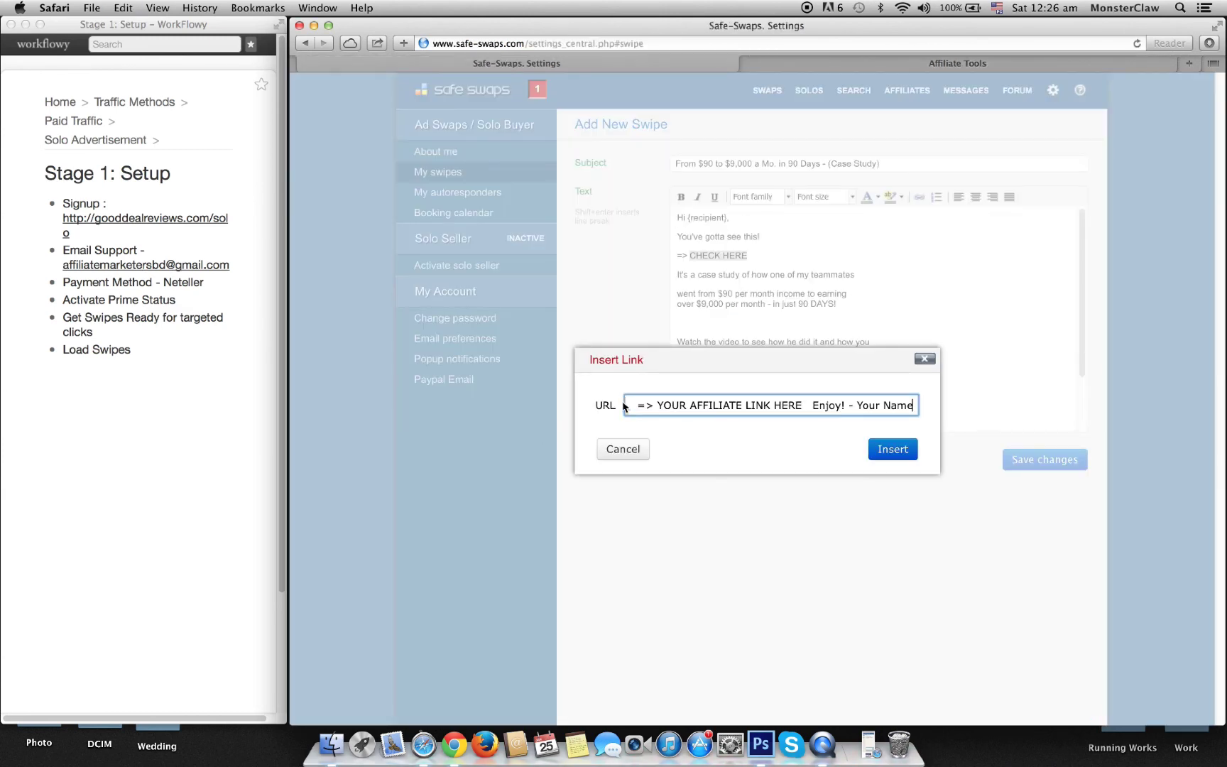
key("super+z")
Step: Reload the FastSense site in a new tab and paste its address into the link's URL field
left_click(943, 61)
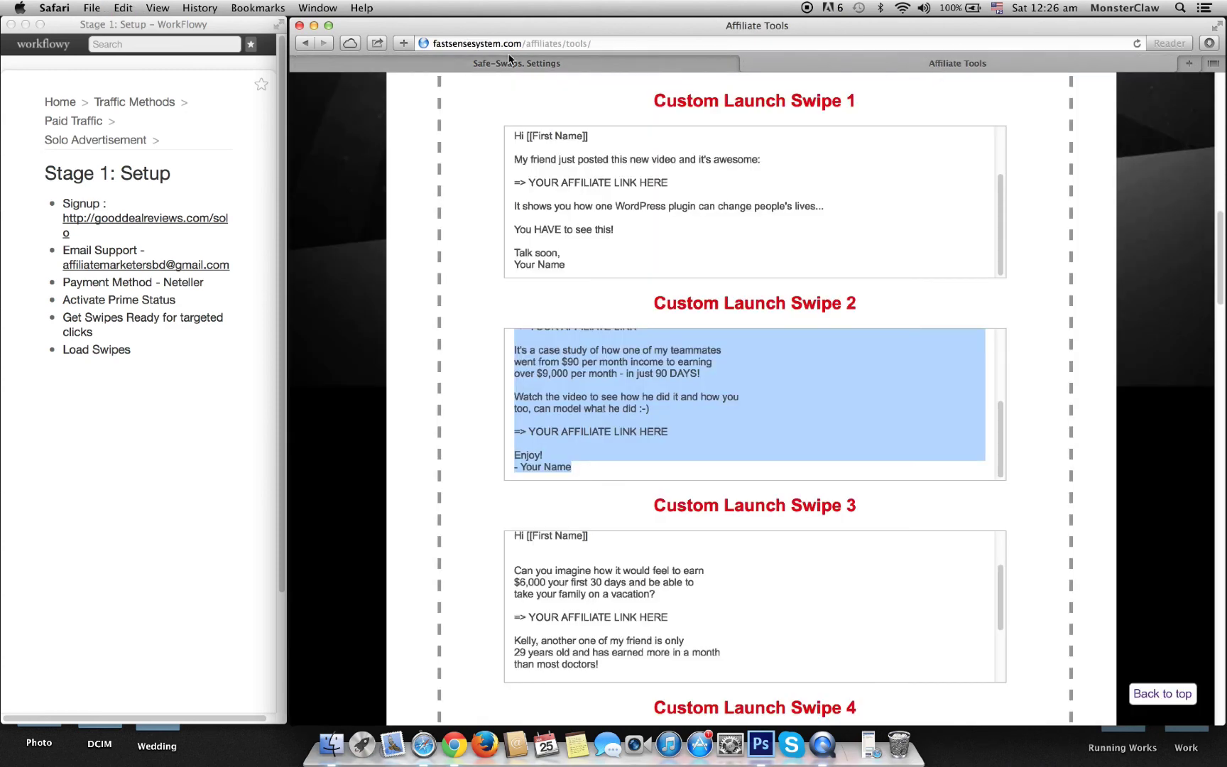
key("super+t")
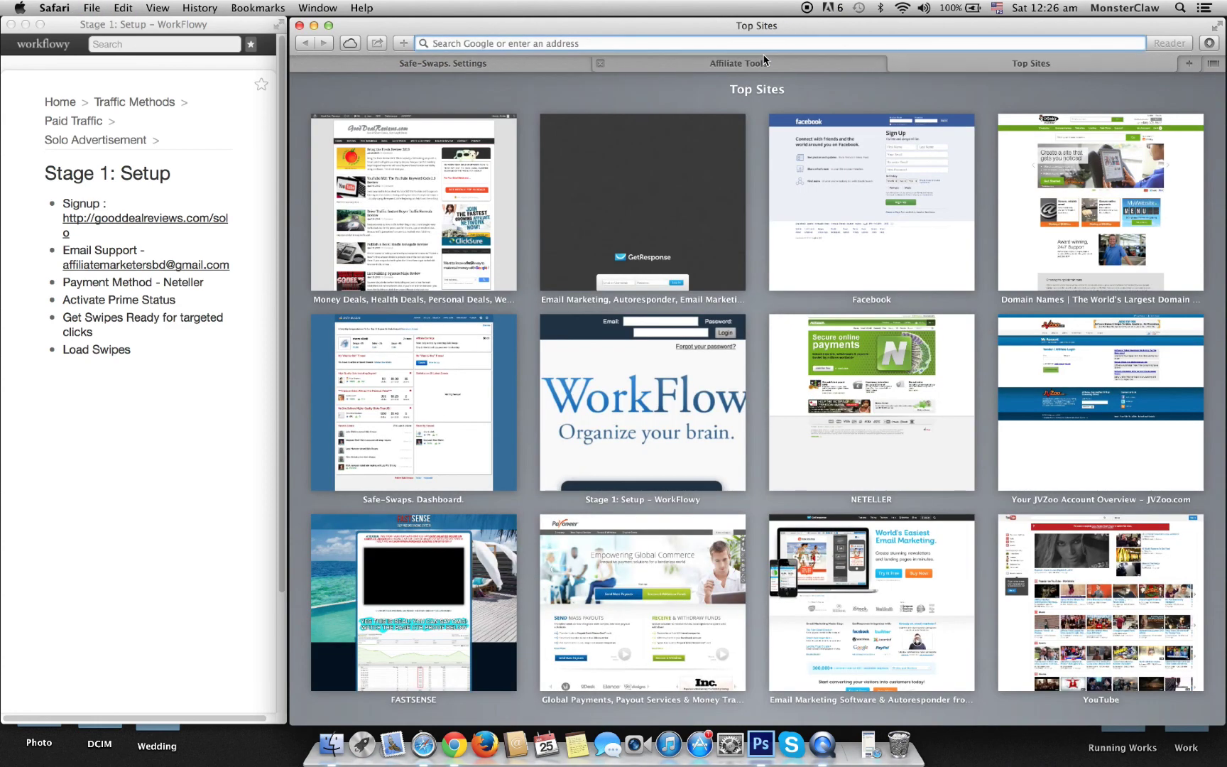
type("fastsensesystem.com")
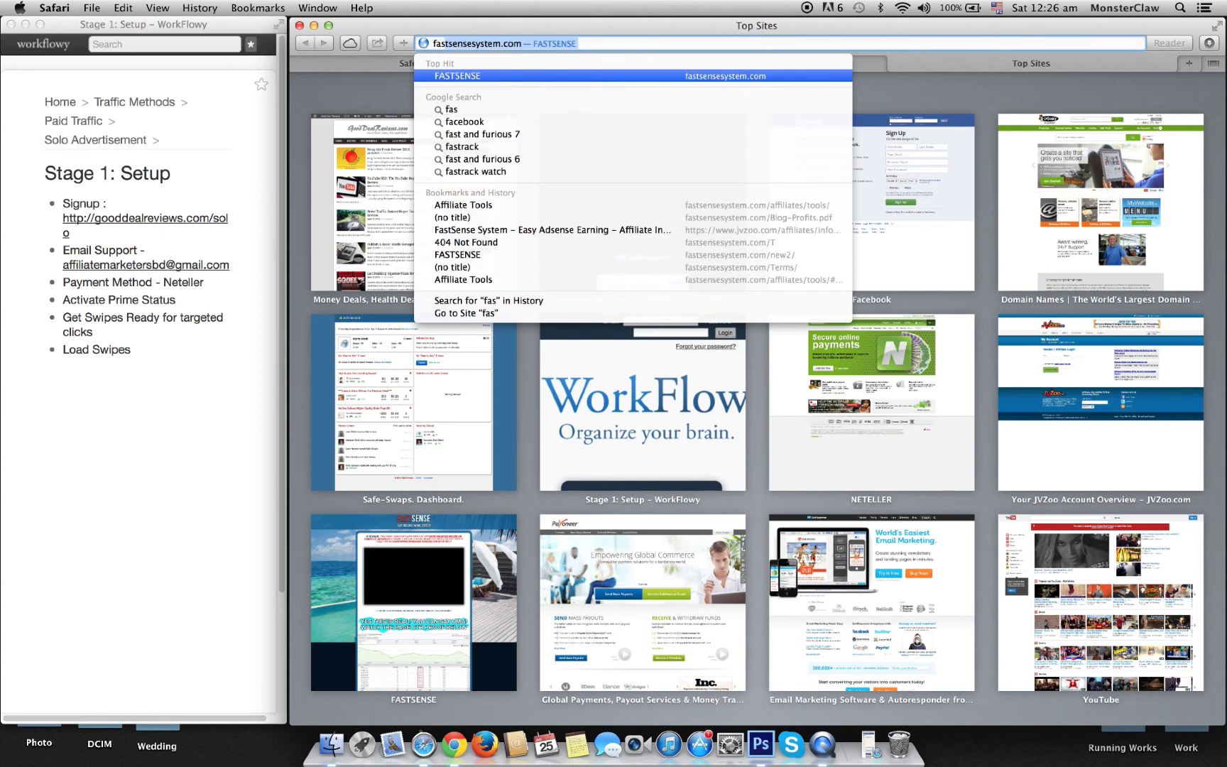
key("Return")
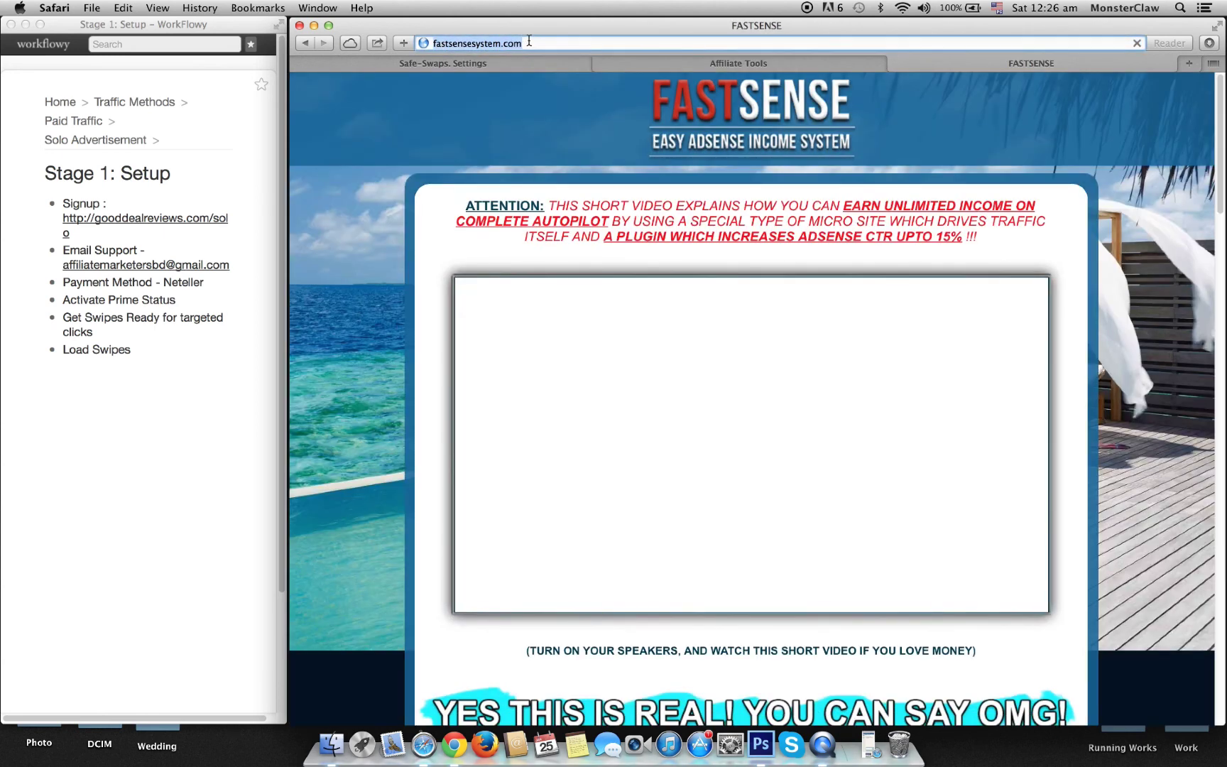
left_click(894, 65)
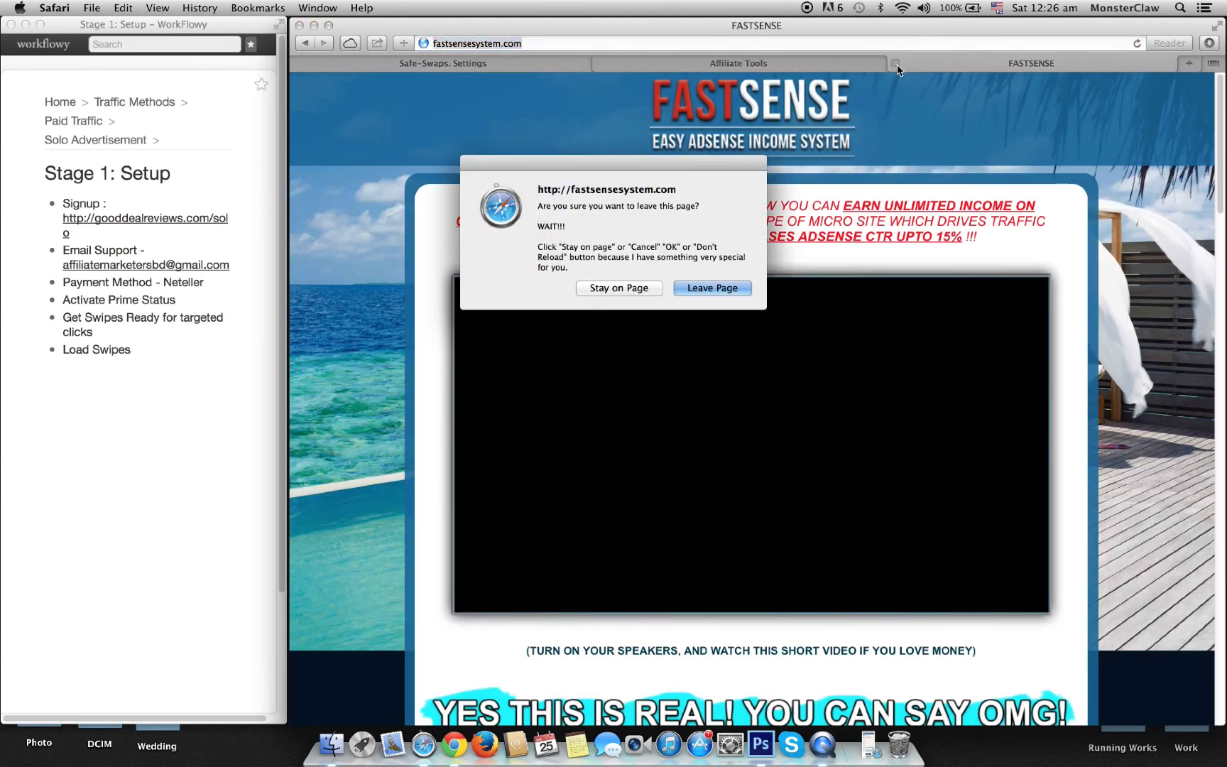
left_click(729, 286)
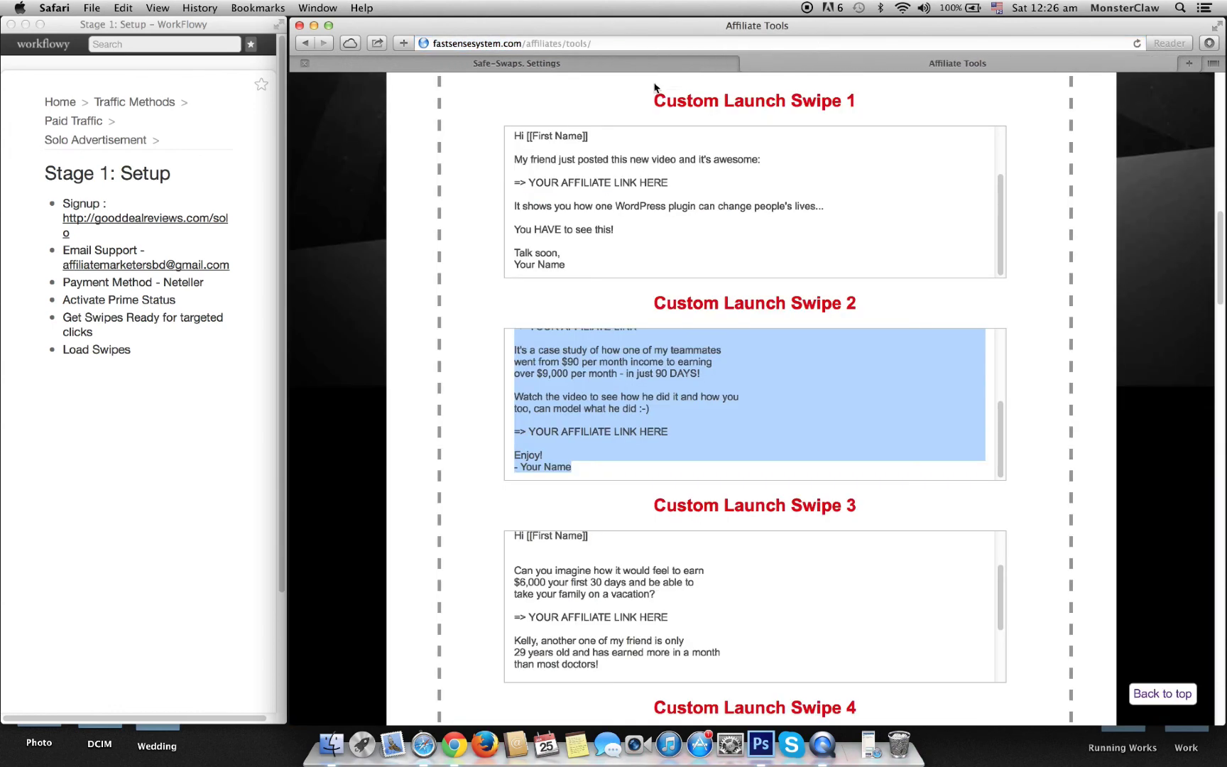
key("ctrl+shift+Tab")
left_click_drag(789, 406, 611, 399)
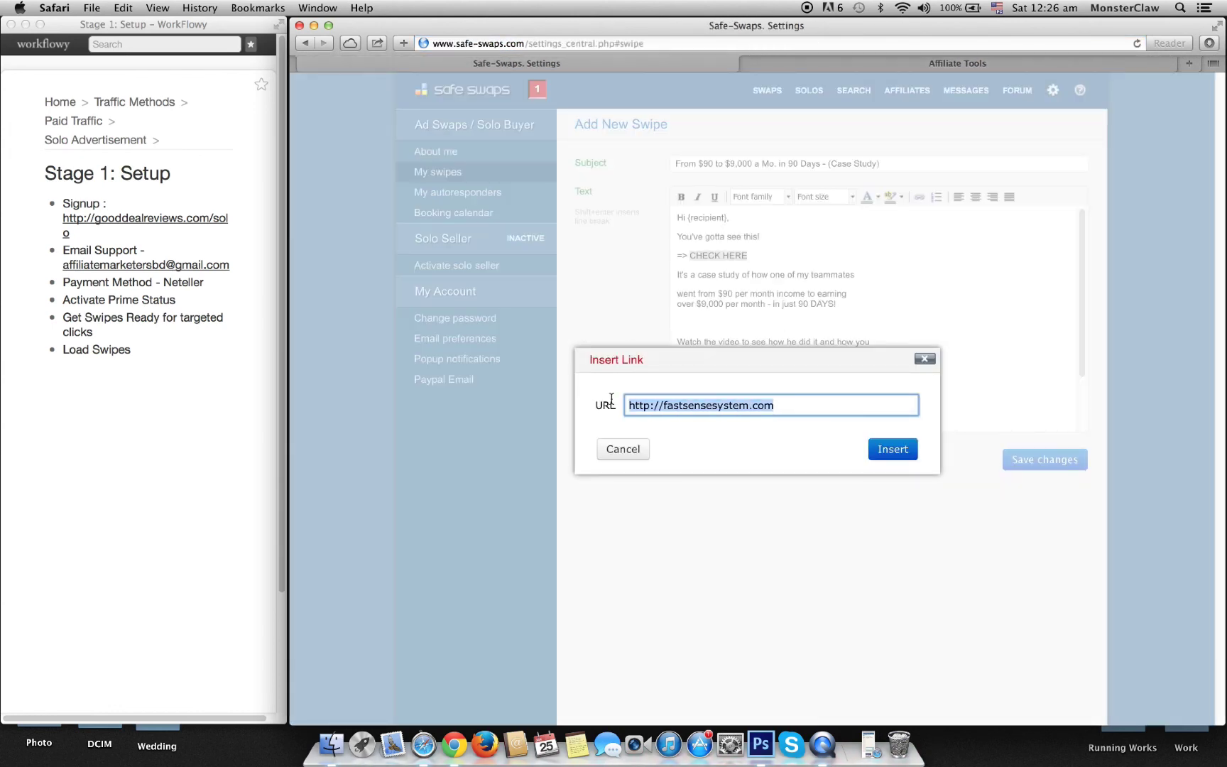
type("http://fastsensesystem.com")
Step: Apply the CHECK HERE link and paste a copy of it over the YOUR AFFILIATE LINK HERE placeholder
left_click(889, 452)
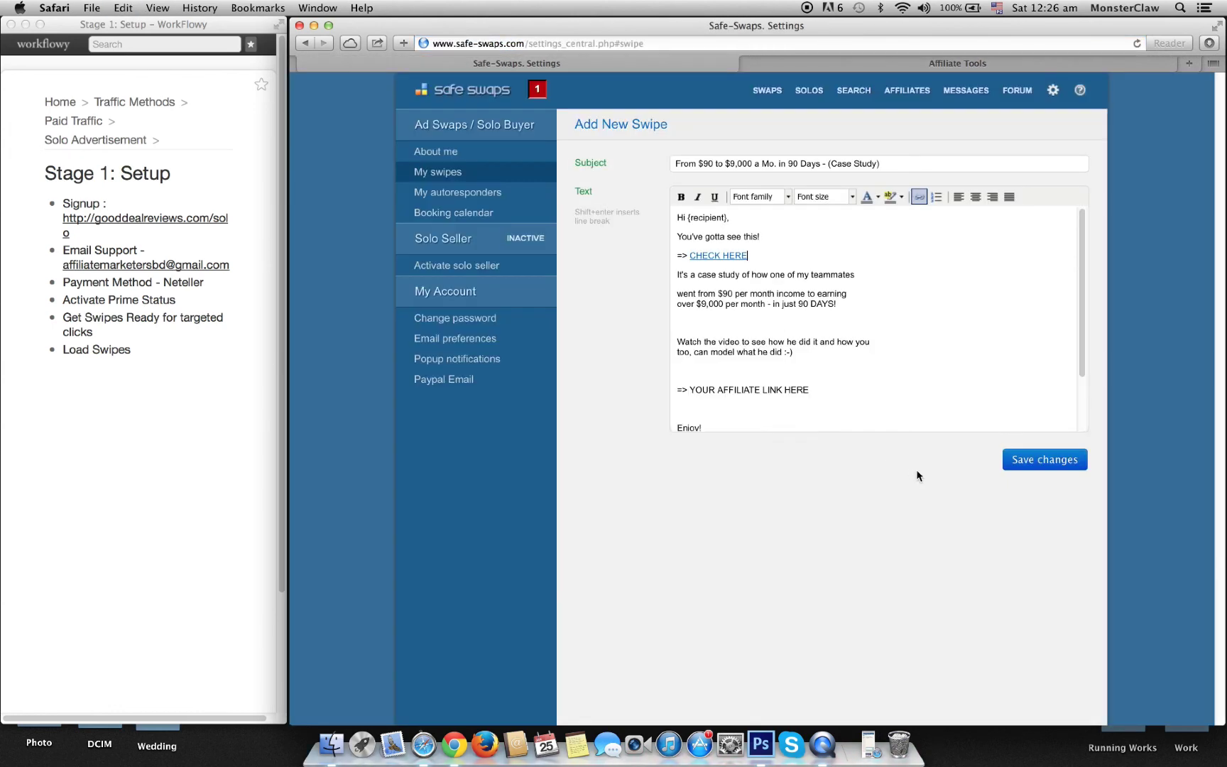
left_click_drag(750, 254, 674, 256)
key("super+c")
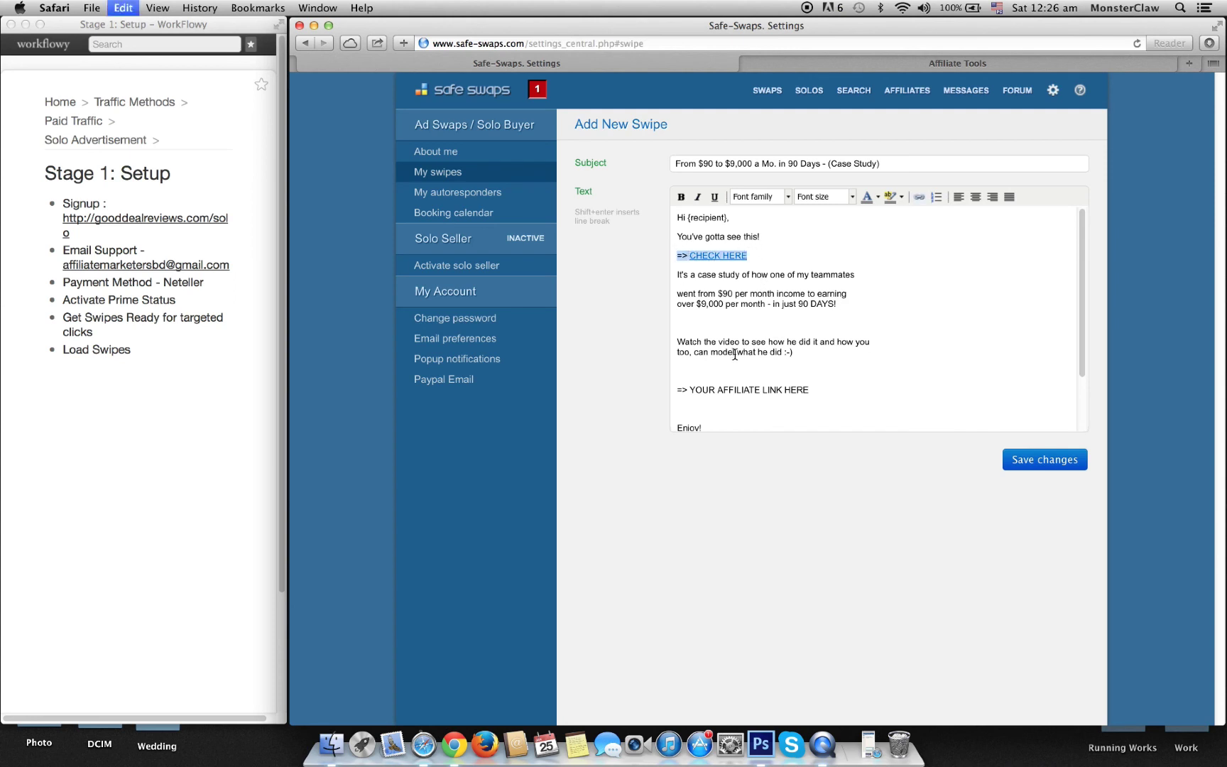
left_click_drag(810, 390, 677, 391)
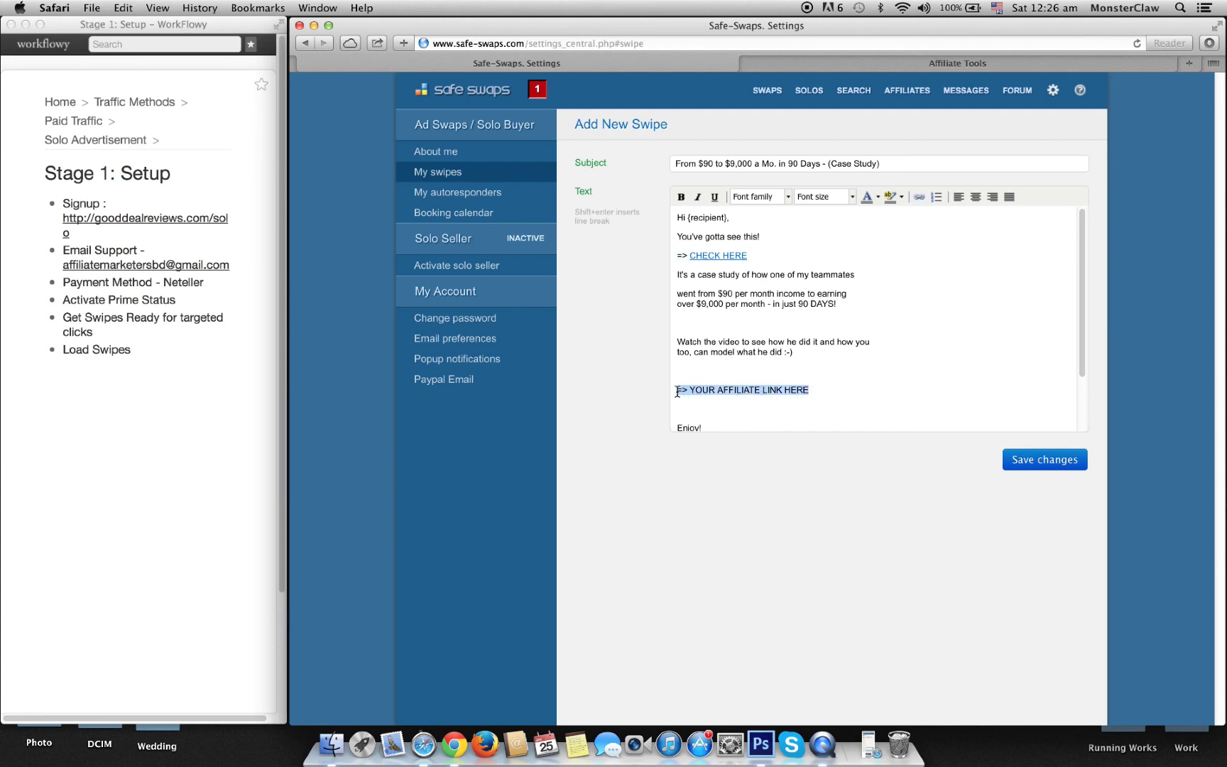
key("super+v")
Step: Remove the blank lines around the second link, delete the Your Name and Best sign-off, and save
key("Up")
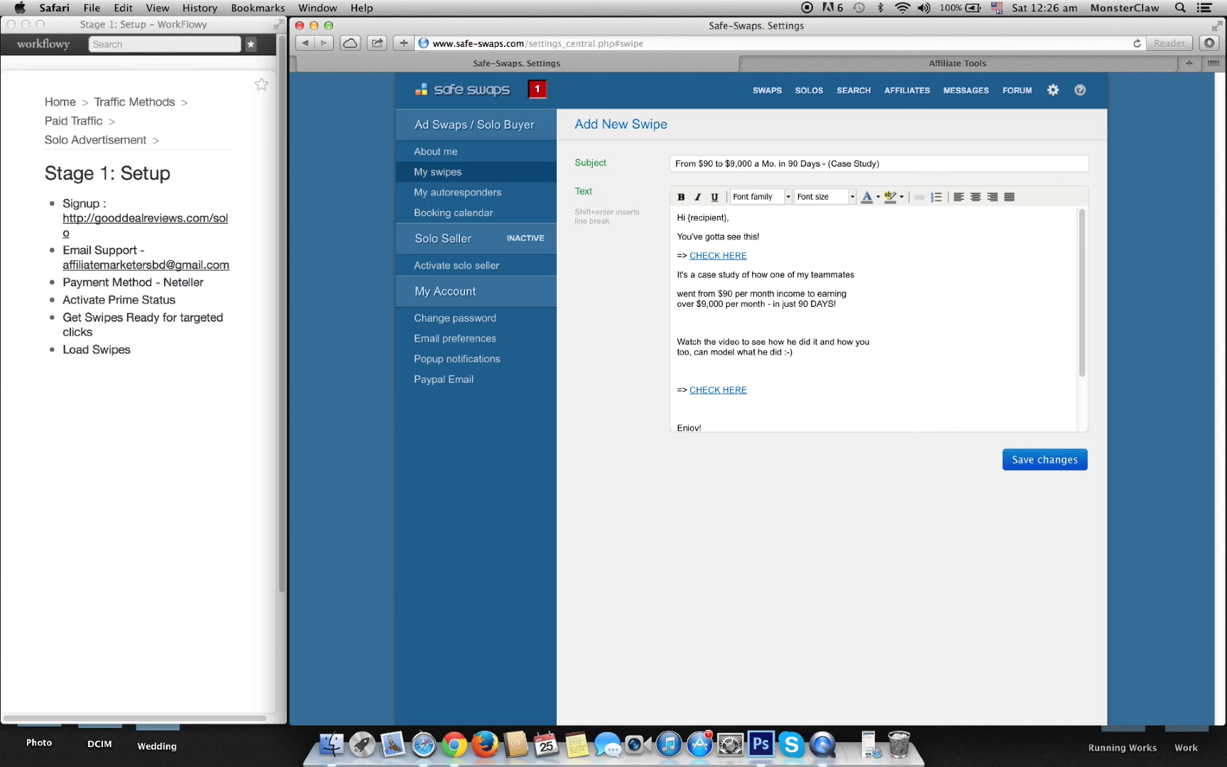
key("Delete")
key("Up")
key("Up")
key("Up")
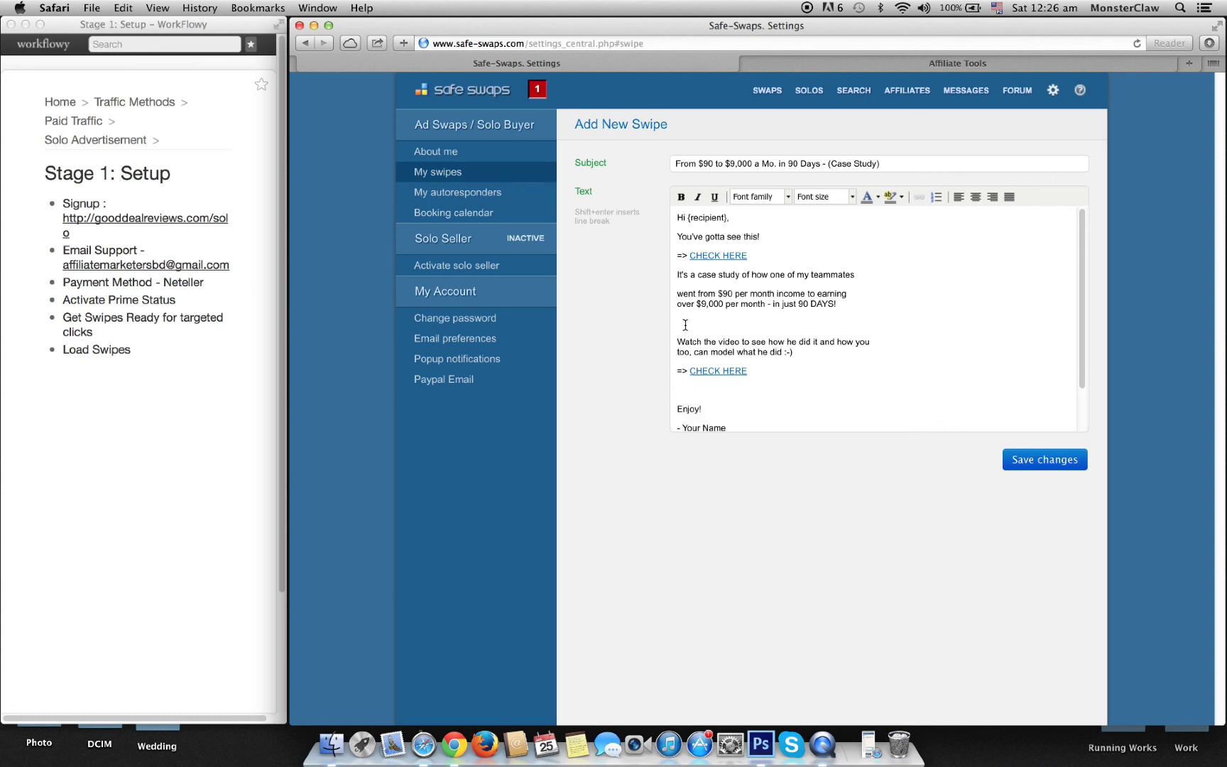
key("BackSpace")
scroll(741, 387, "down", 2)
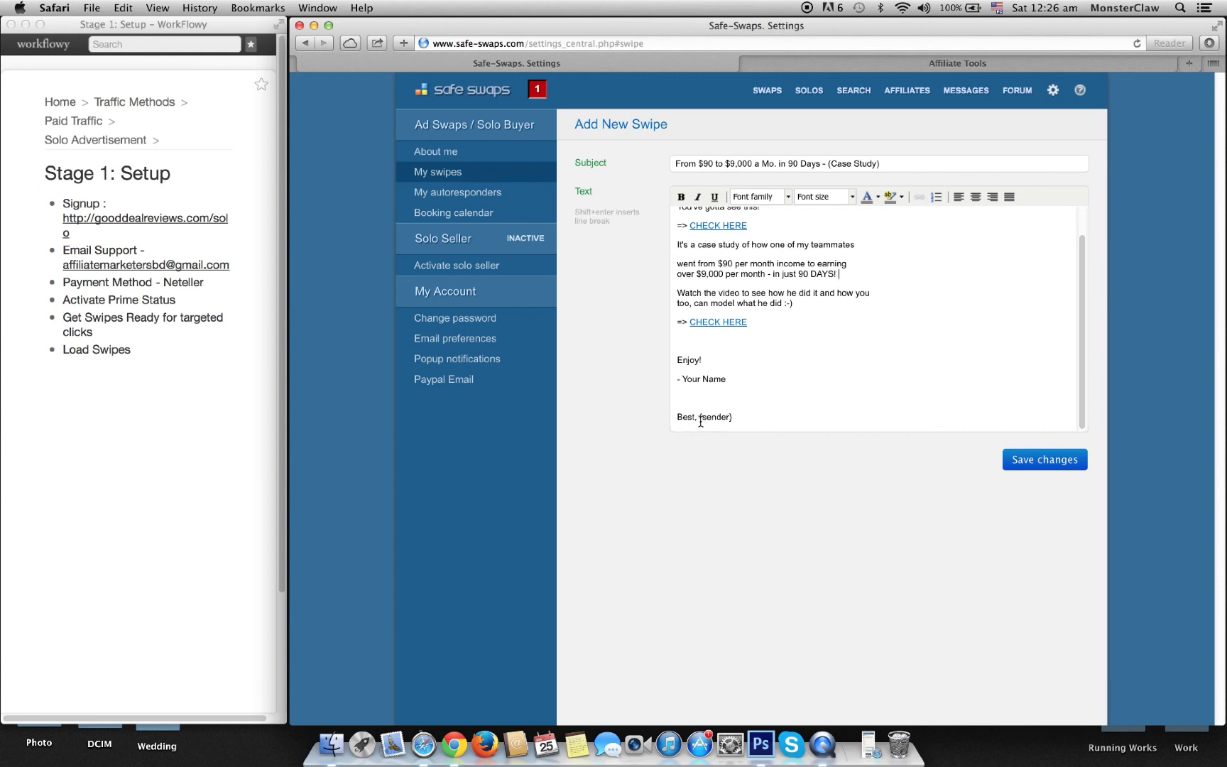
left_click_drag(704, 419, 677, 377)
key("BackSpace")
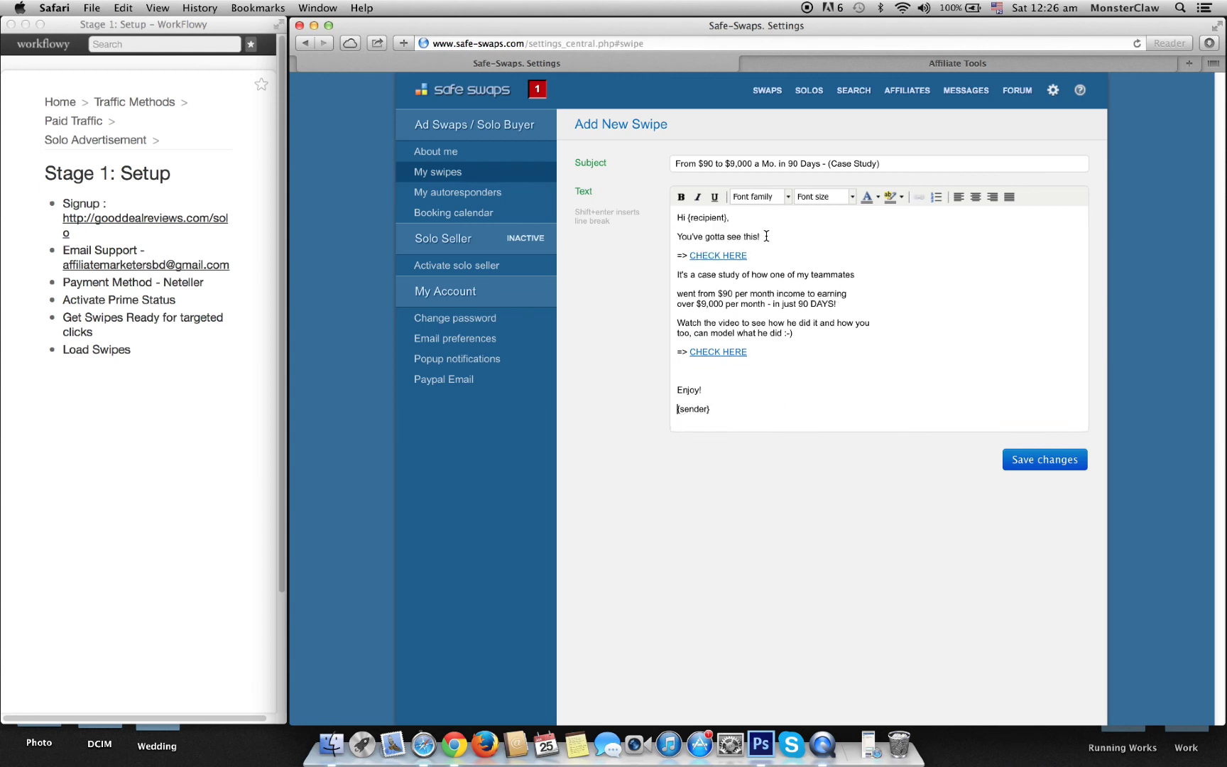
left_click(1056, 468)
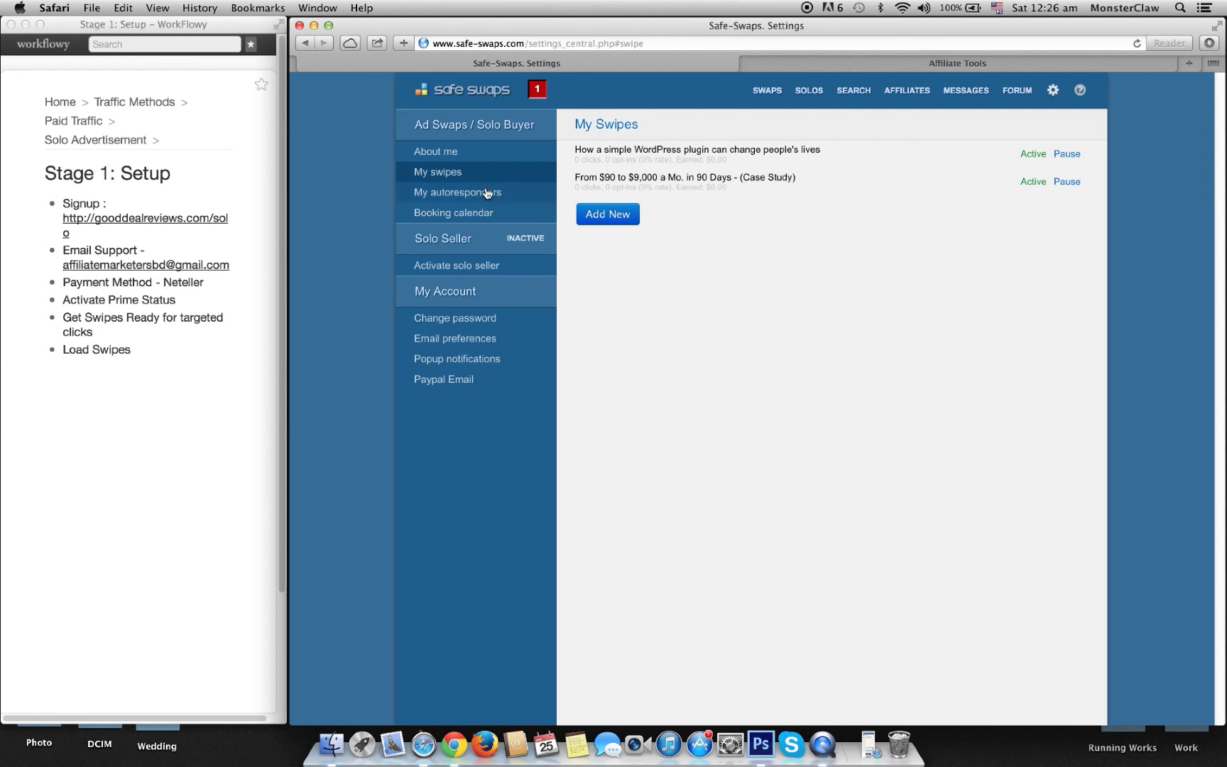
Step: Open WorkFlowy's Stage 2: Buy Traffic checklist and show the Safe Swaps account menu with its $140.00 balance
left_click(161, 341)
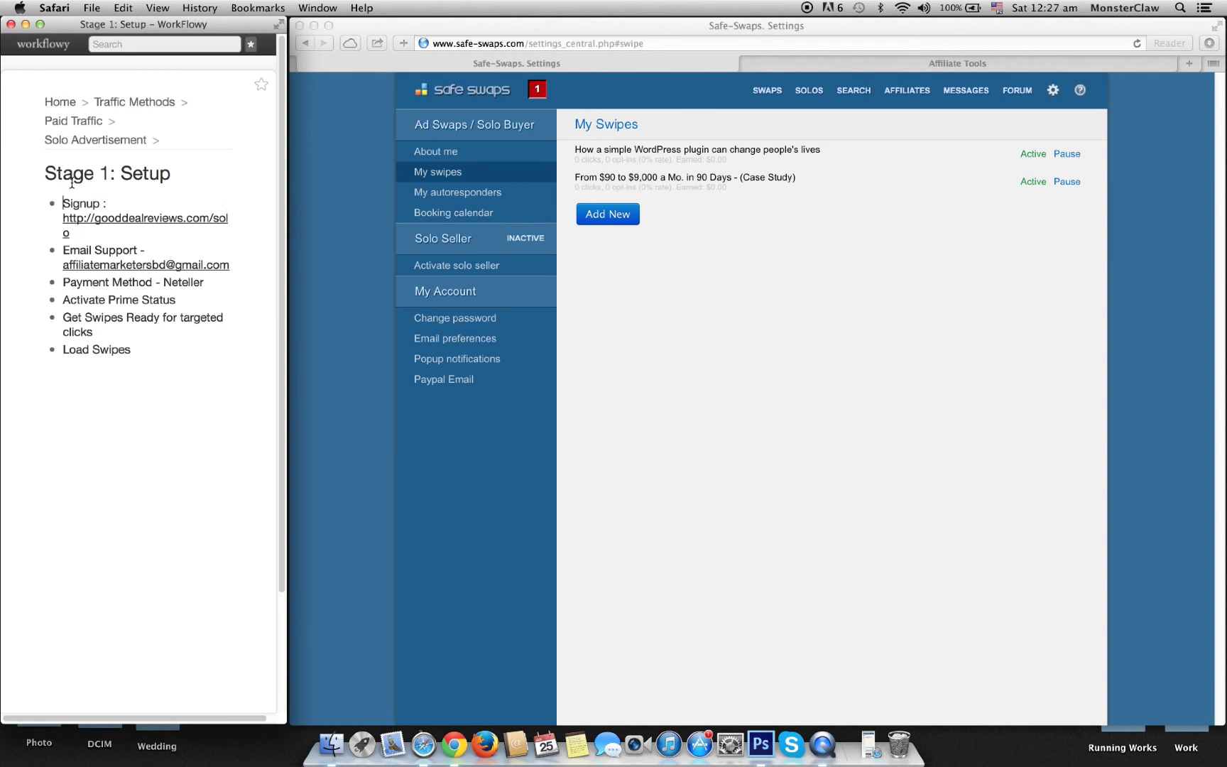
left_click(139, 141)
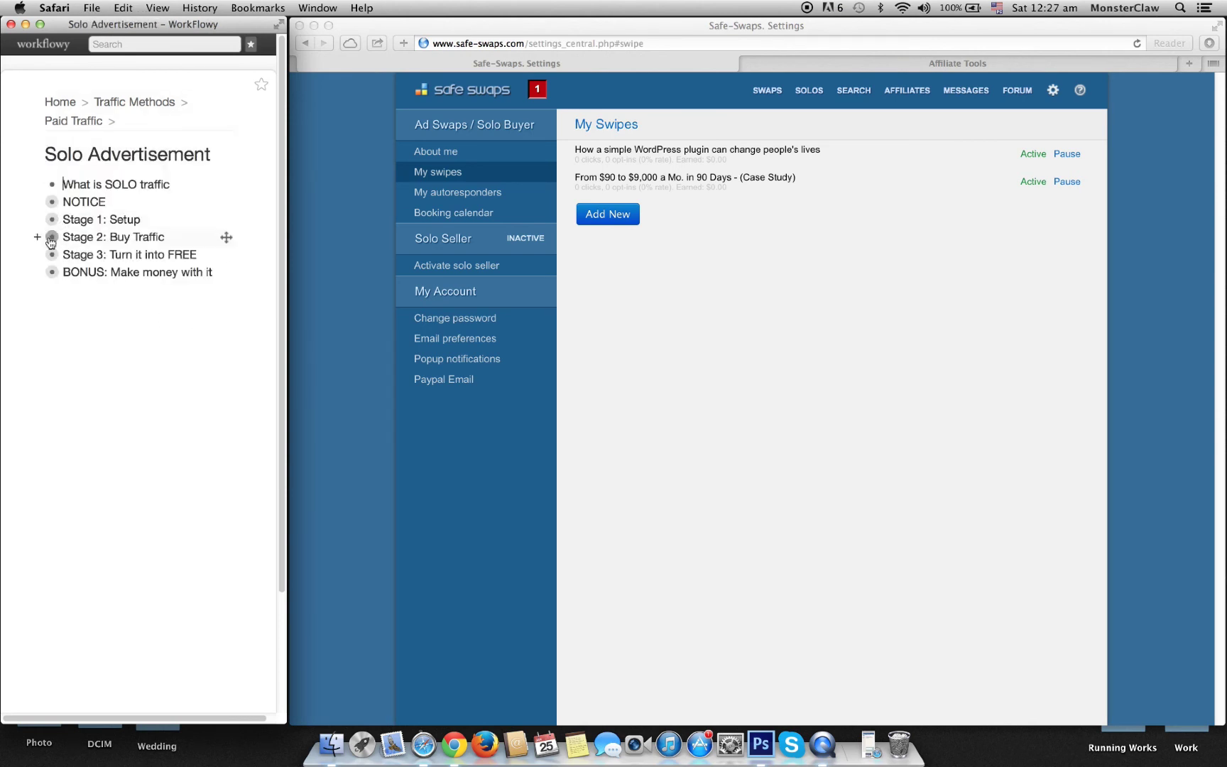
left_click(52, 237)
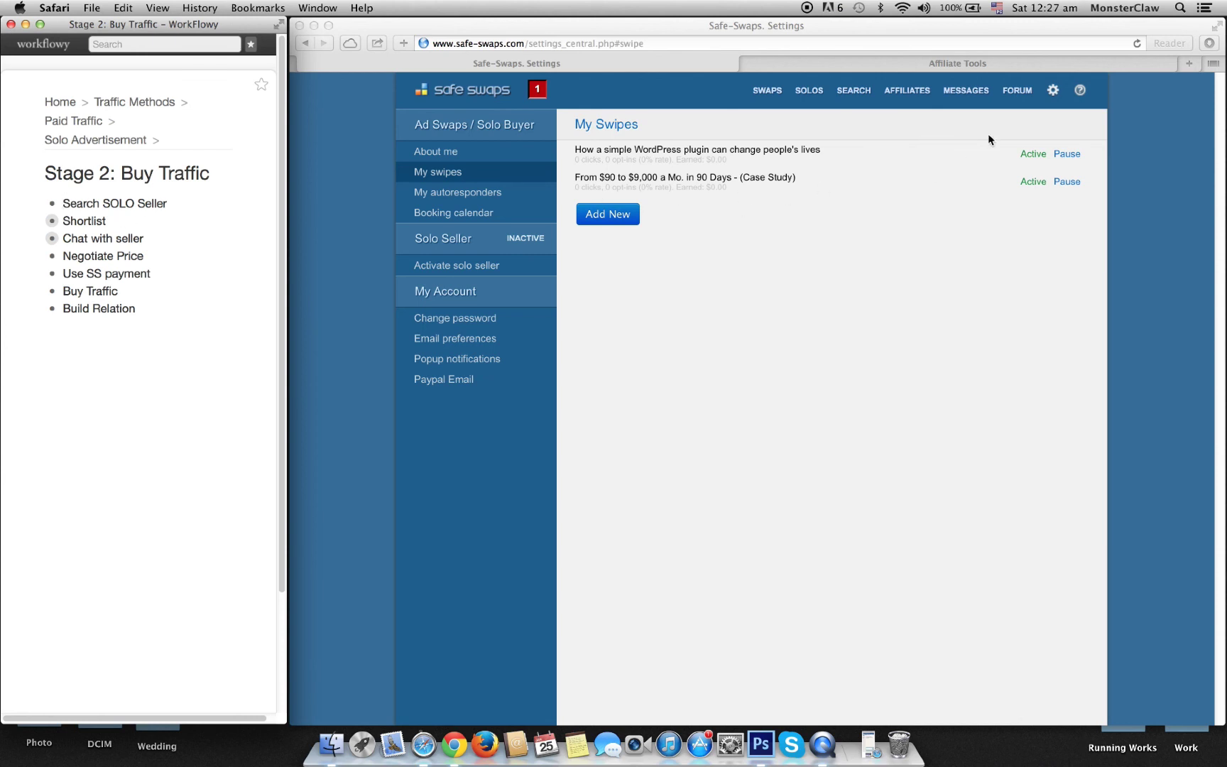
left_click(1009, 237)
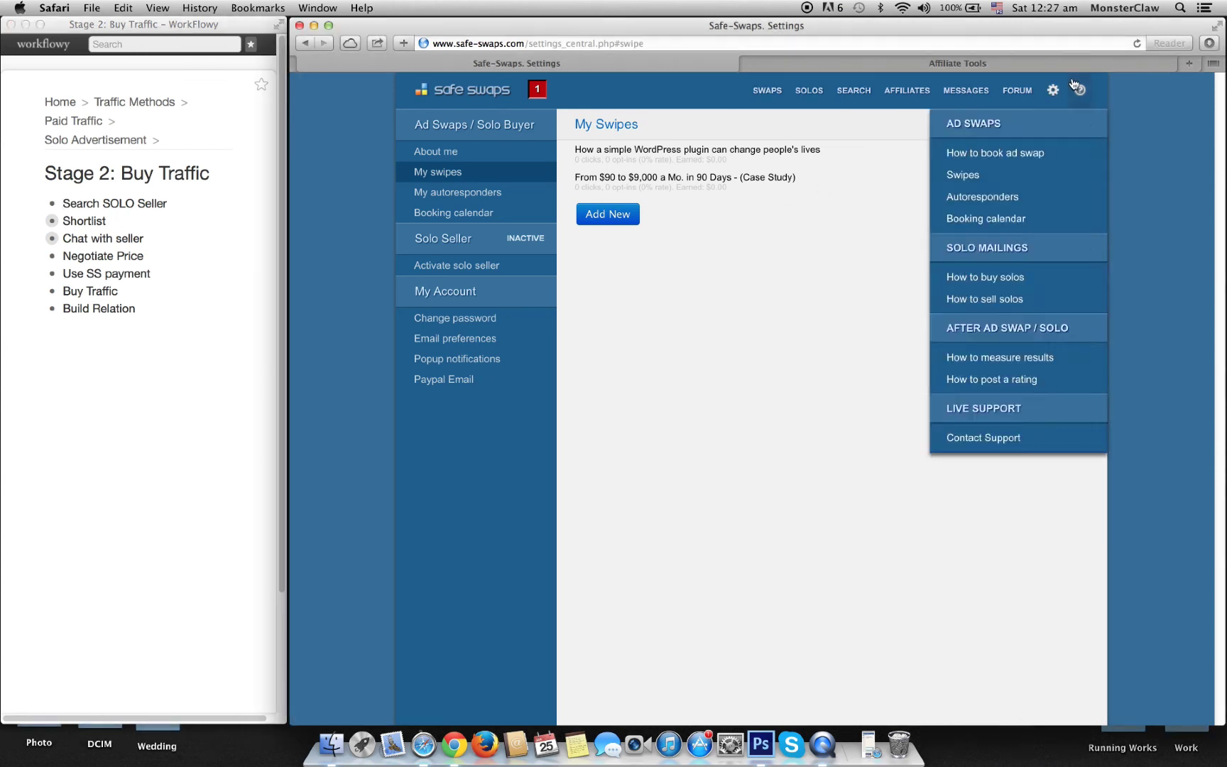
mouse_move(1058, 92)
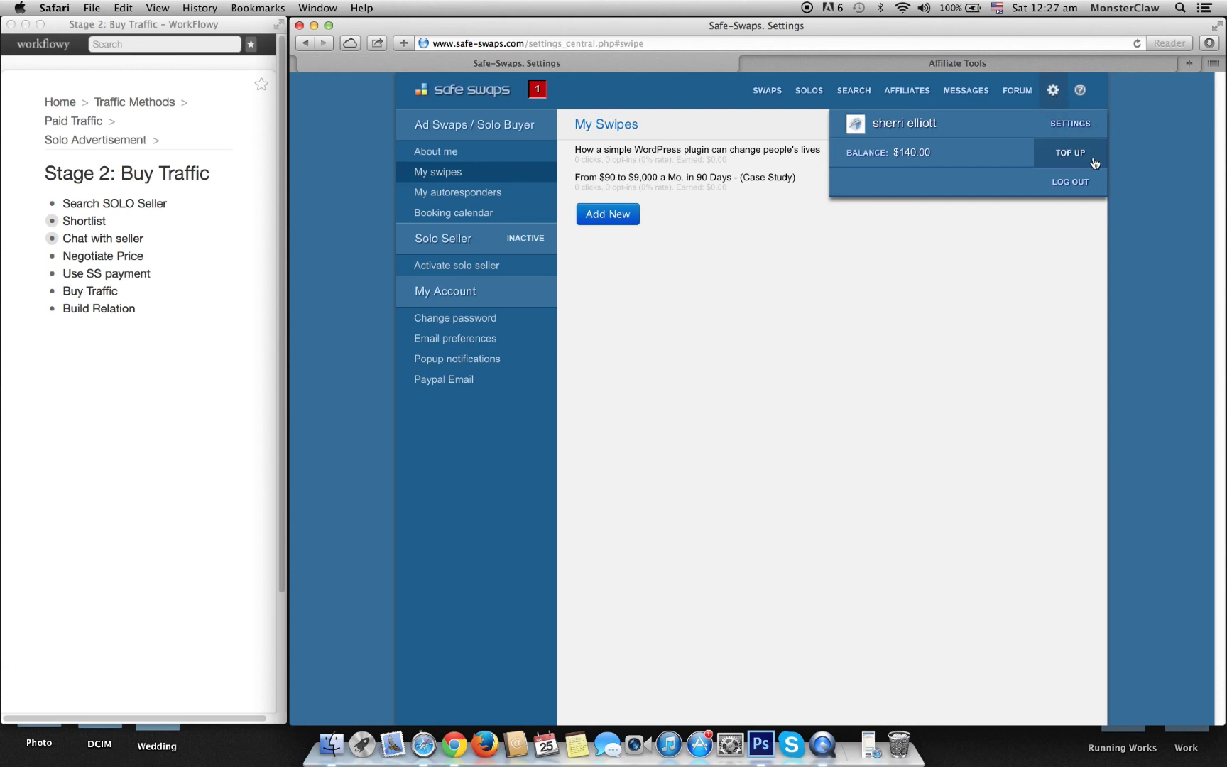
left_click(1070, 153)
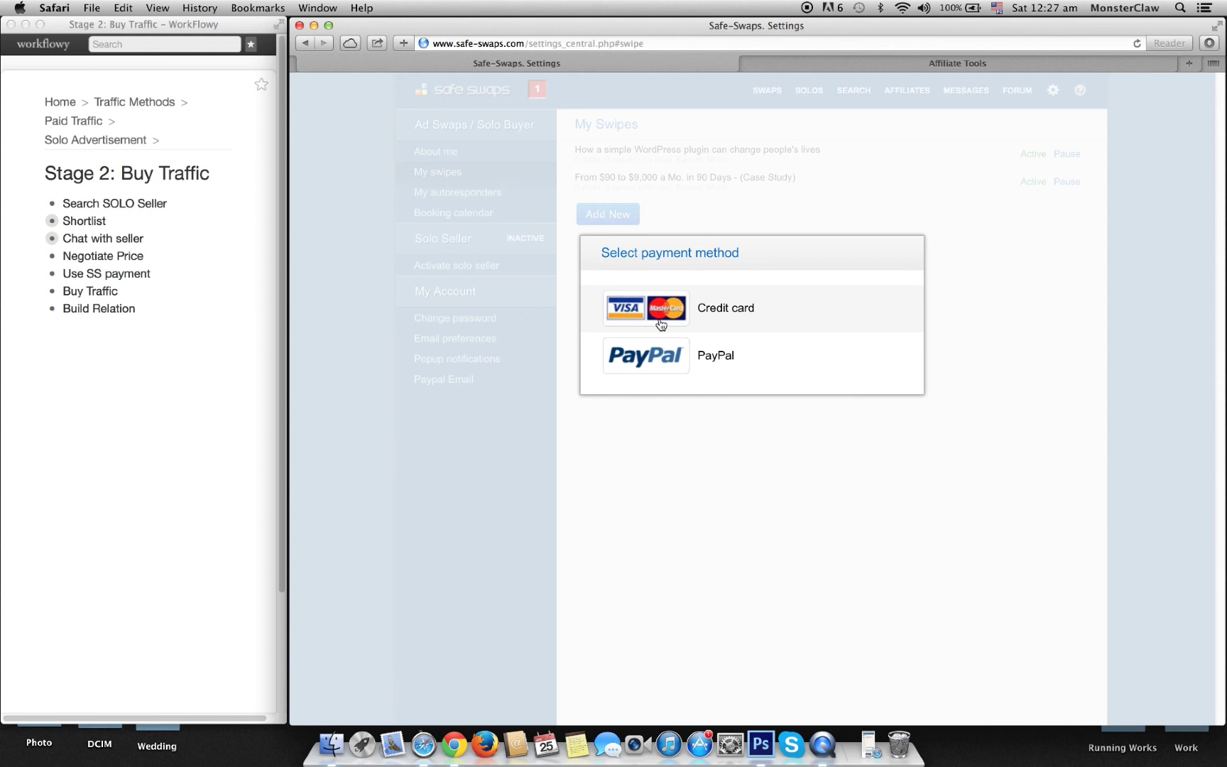
left_click(696, 457)
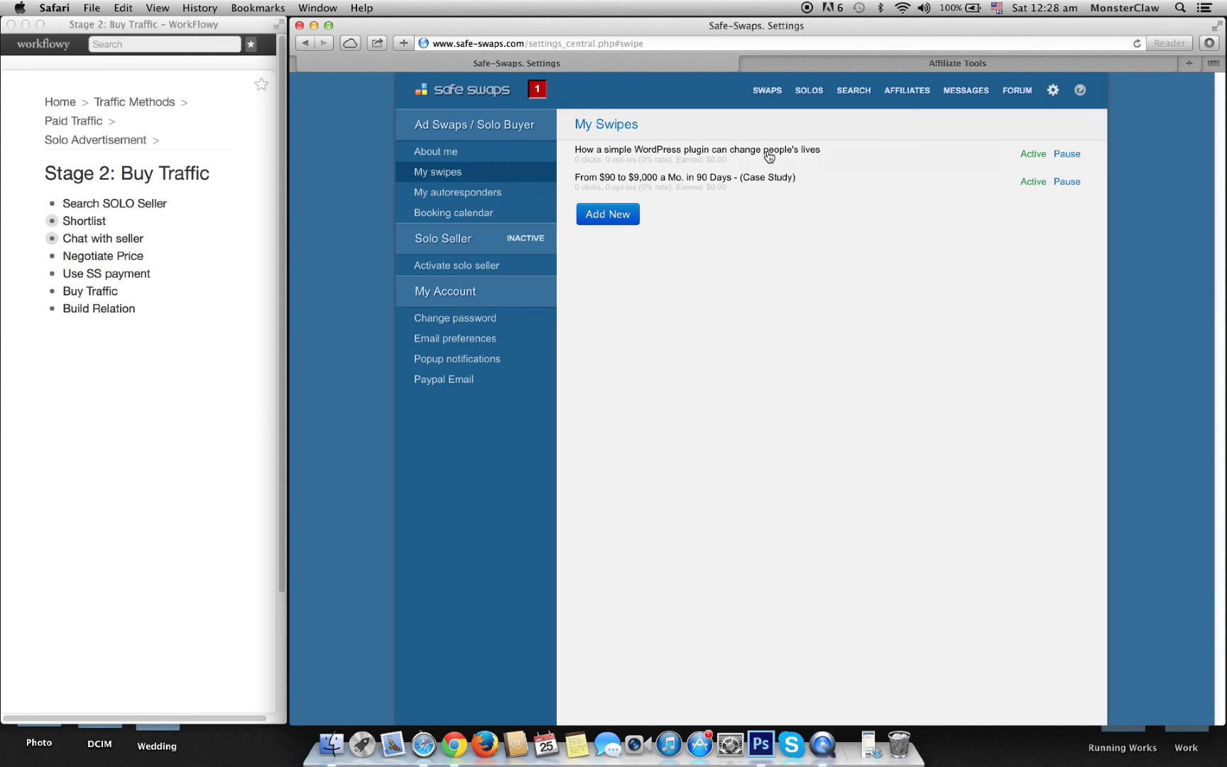
Step: Load the affiliate tools tab at fastsensesystem.com, then close it, confirming Leave Page
left_click(825, 62)
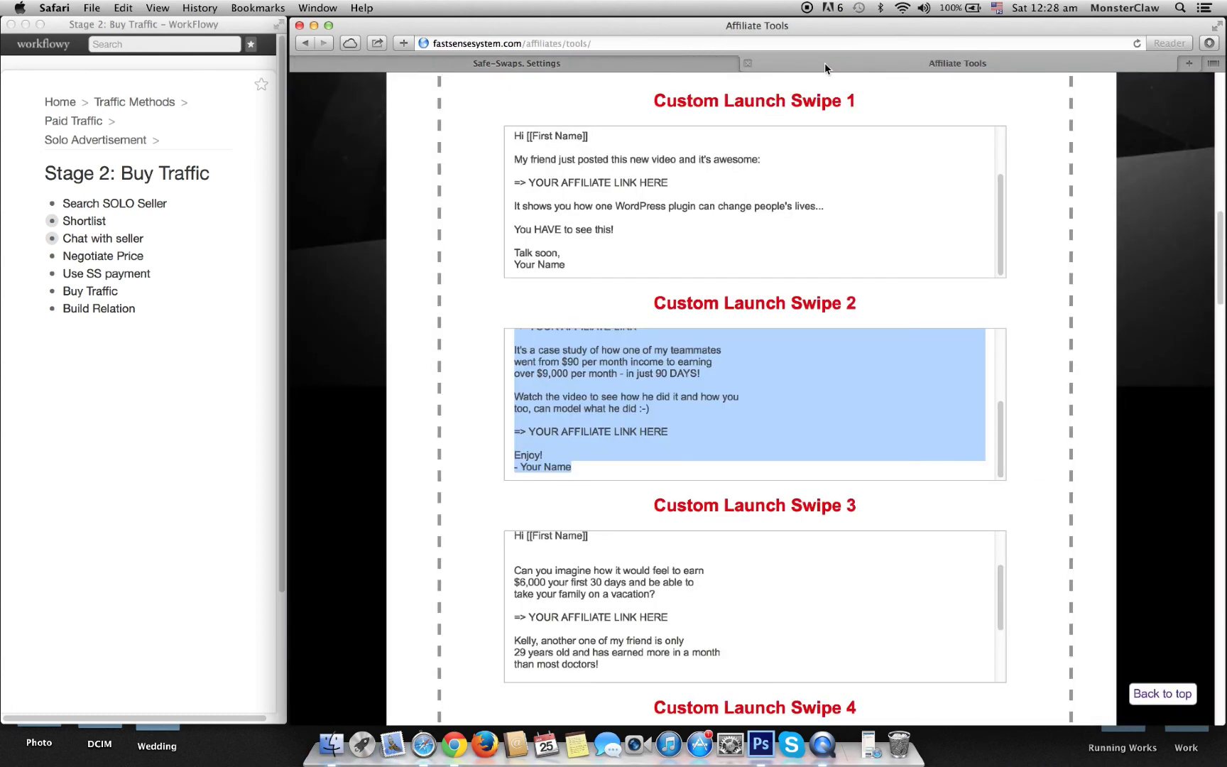
left_click(529, 43)
left_click_drag(590, 44, 523, 43)
key("BackSpace")
key("Return")
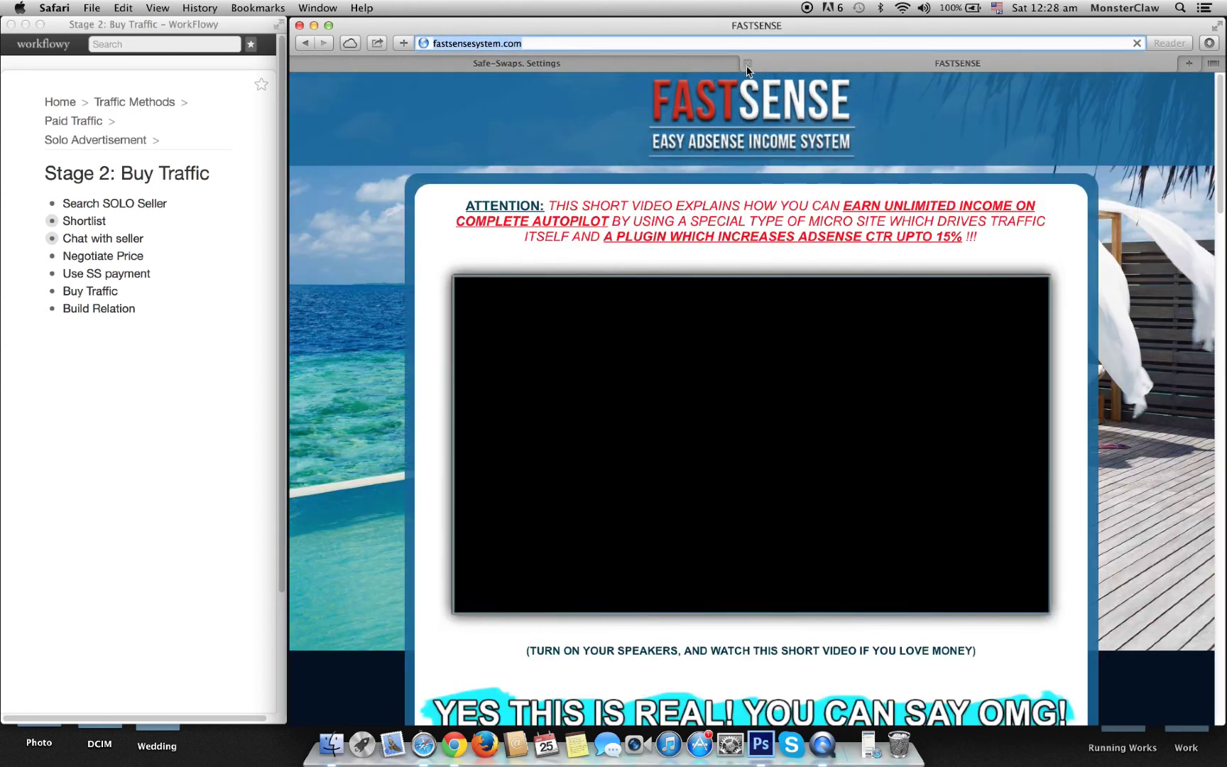
left_click(747, 62)
left_click(703, 292)
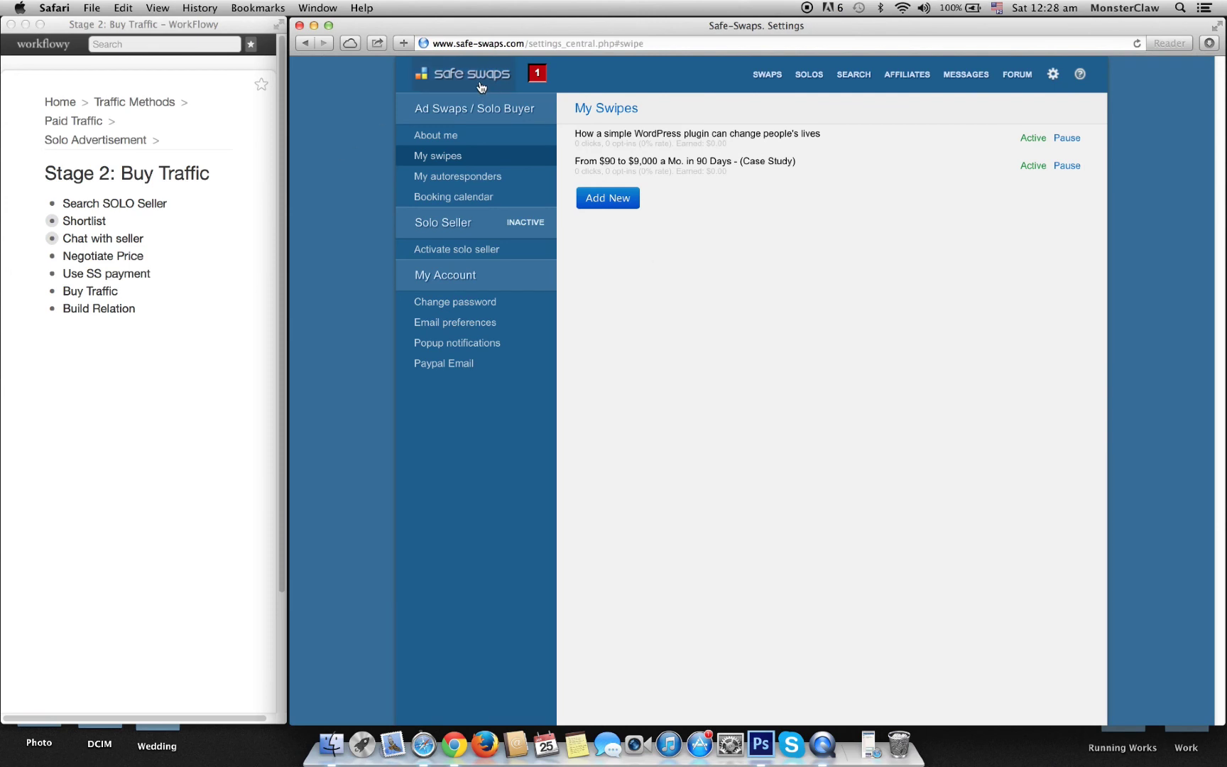
Step: Filter solo sellers to 10+ ratings, 100% positive, accepting during a day, and currently online
left_click(859, 84)
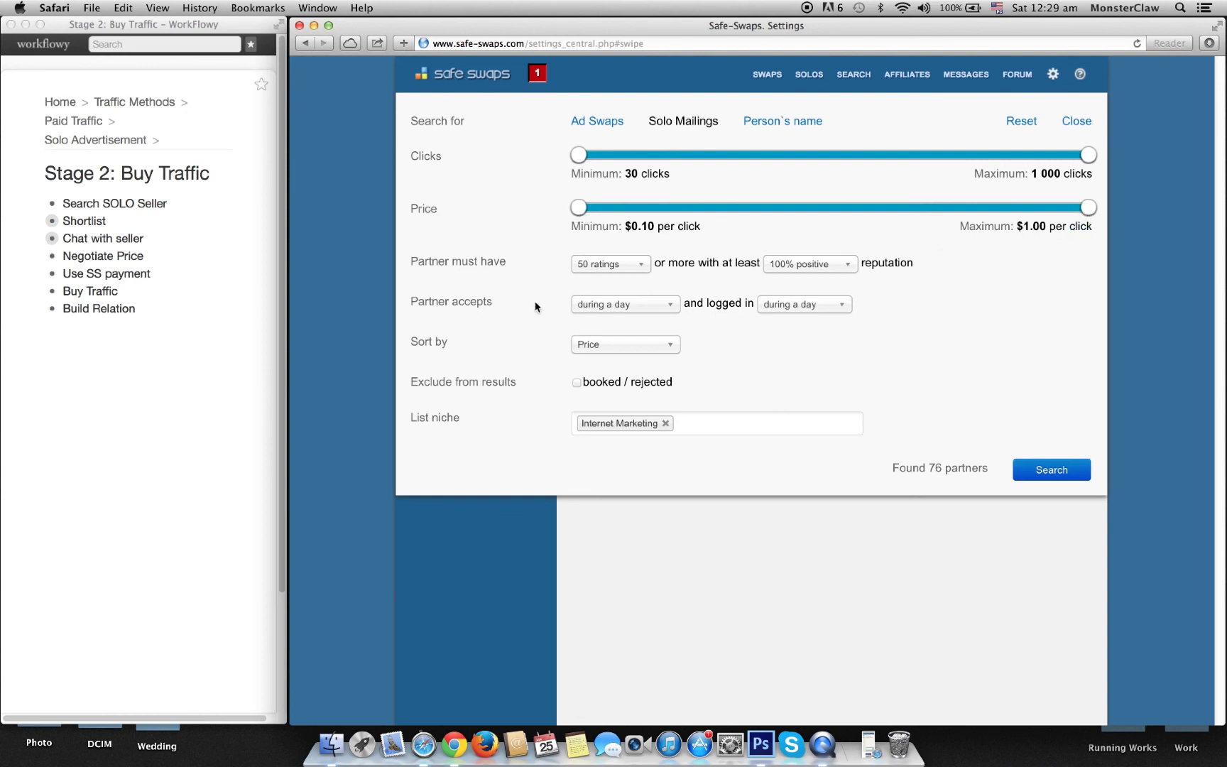
left_click(641, 265)
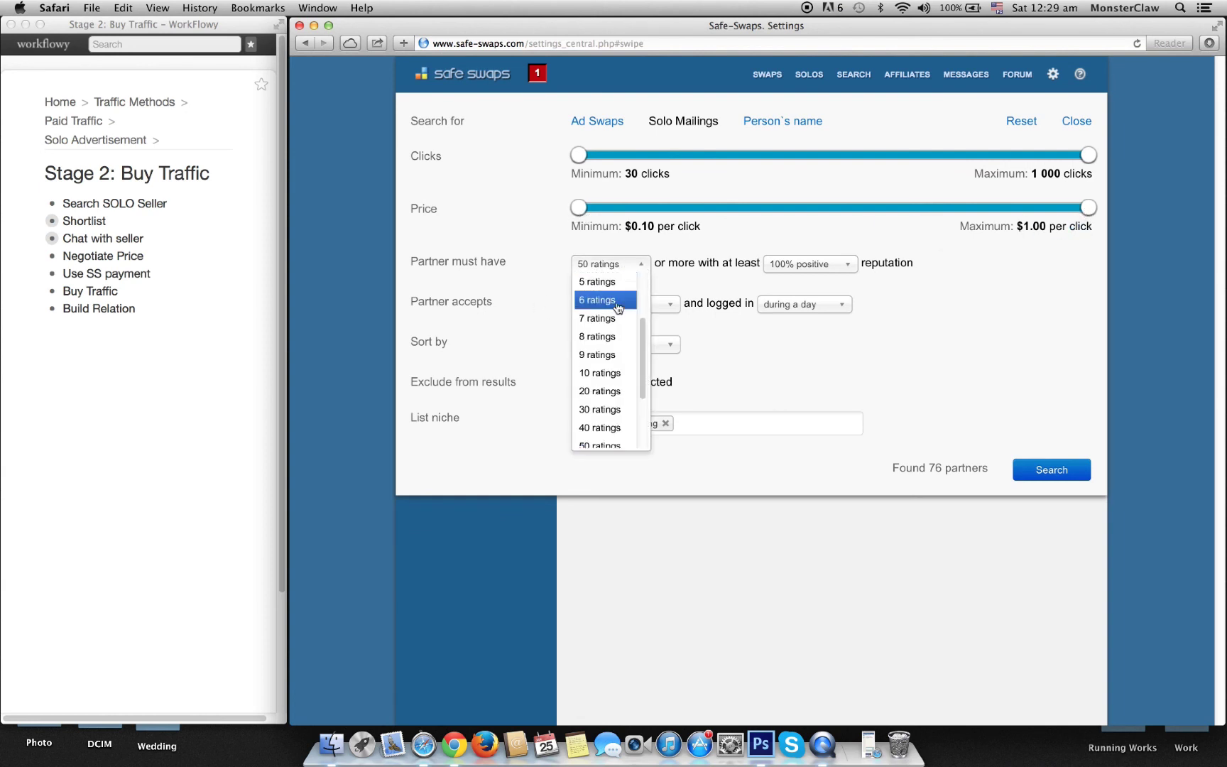
left_click(602, 370)
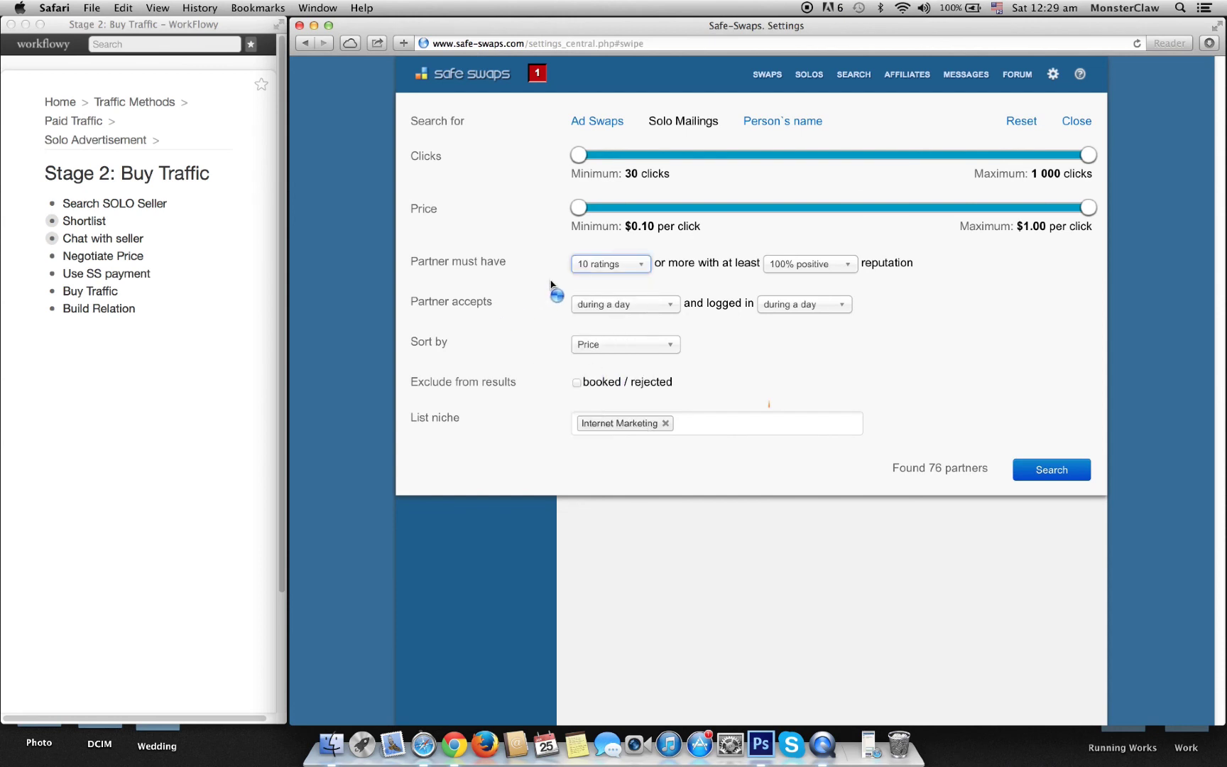
left_click(802, 276)
scroll(806, 284, "up", 1)
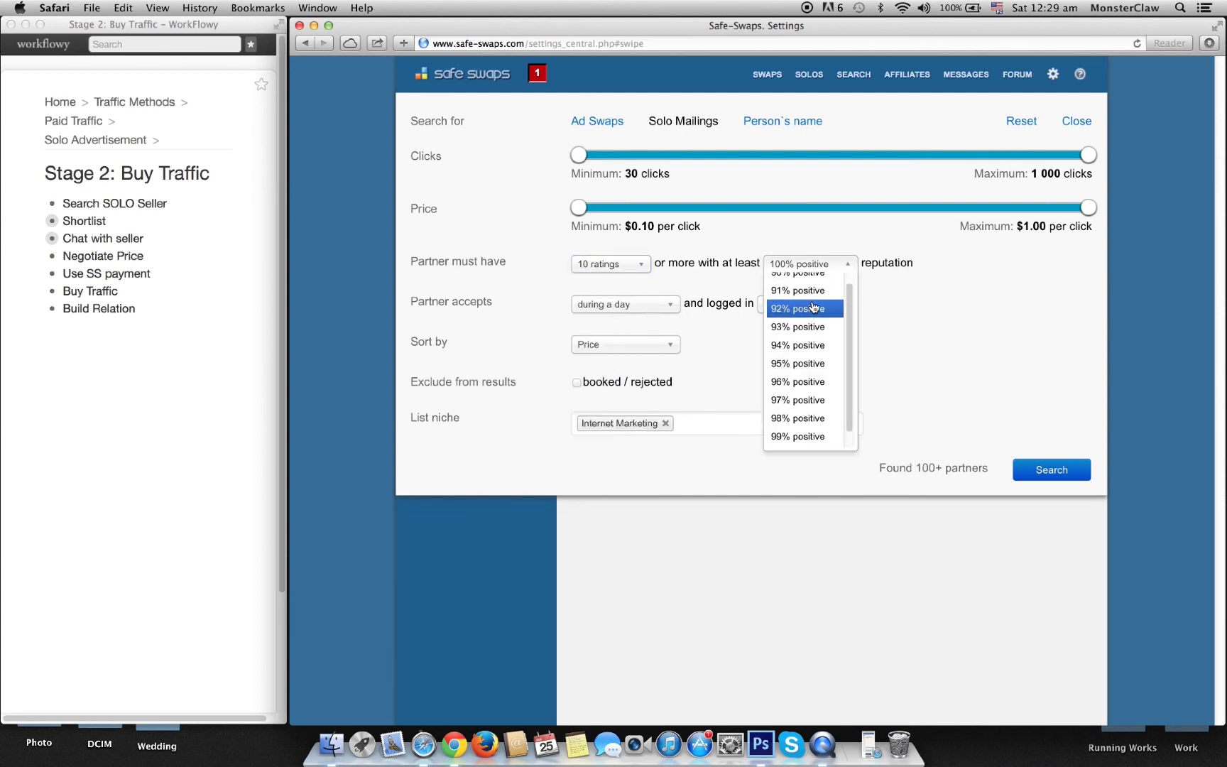
left_click(809, 433)
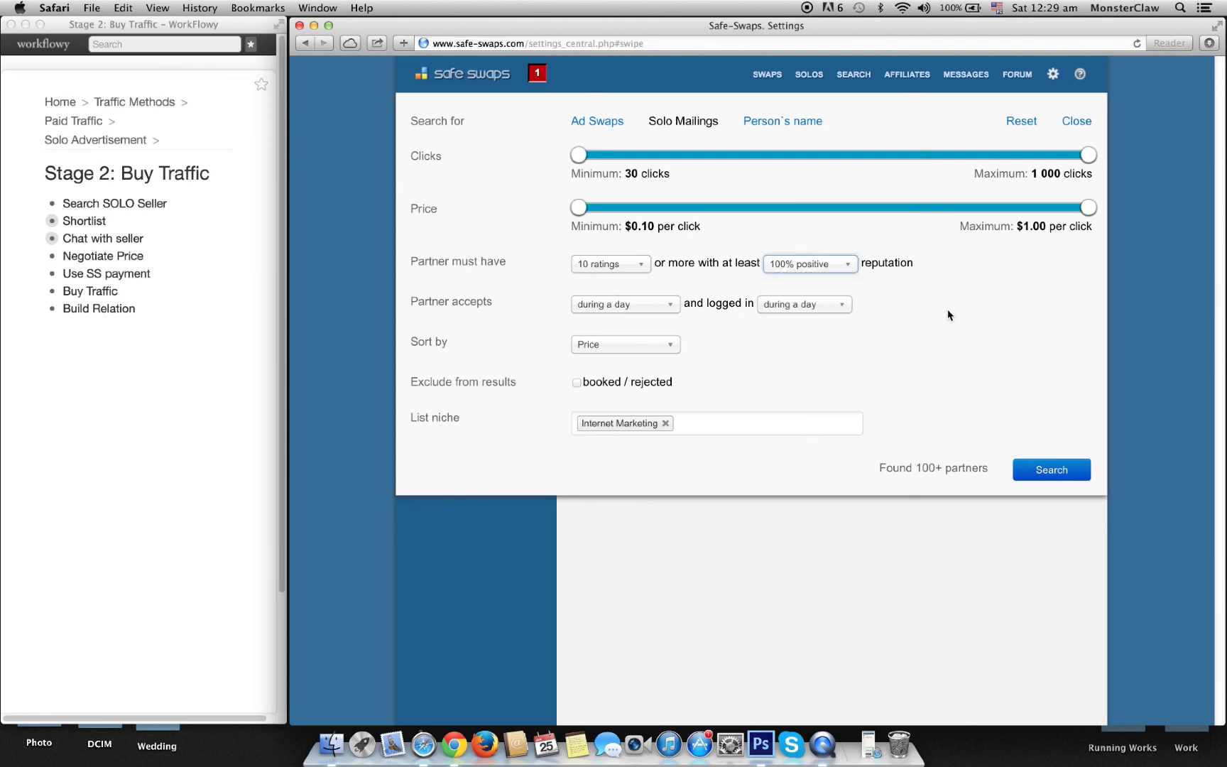
left_click(625, 305)
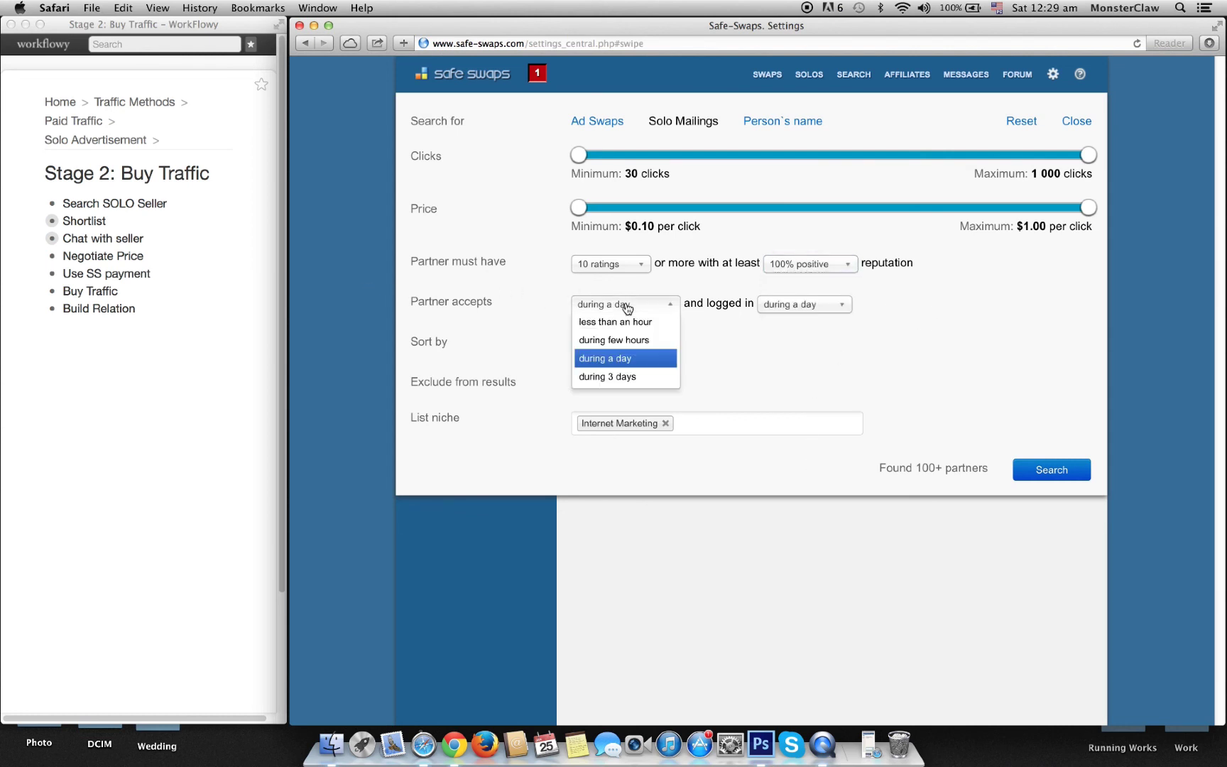
left_click(625, 357)
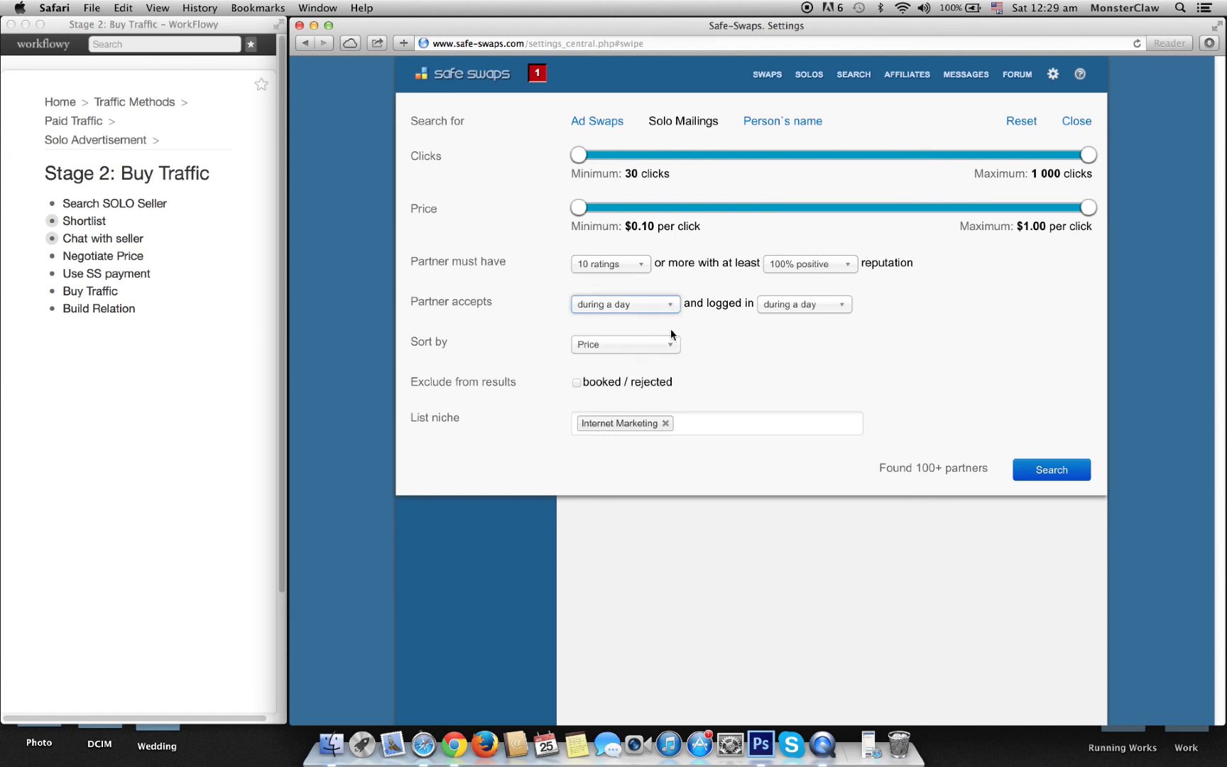
left_click(794, 306)
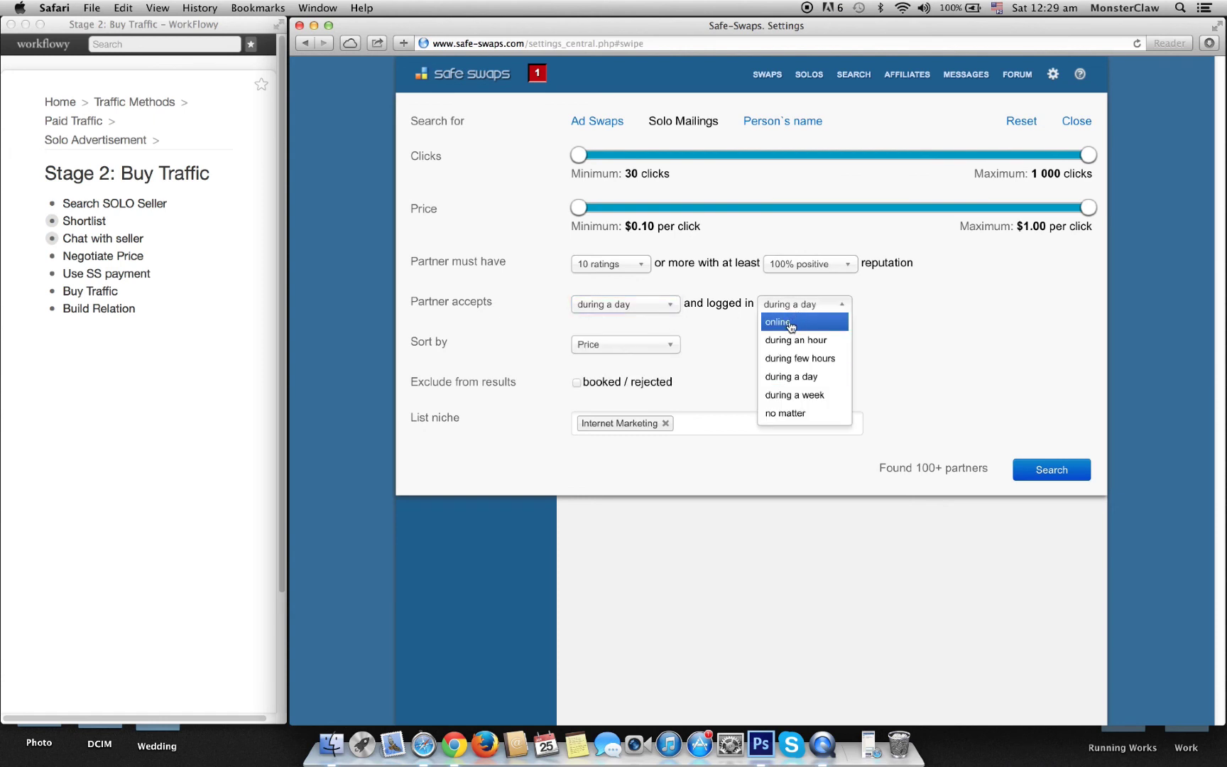
left_click(790, 325)
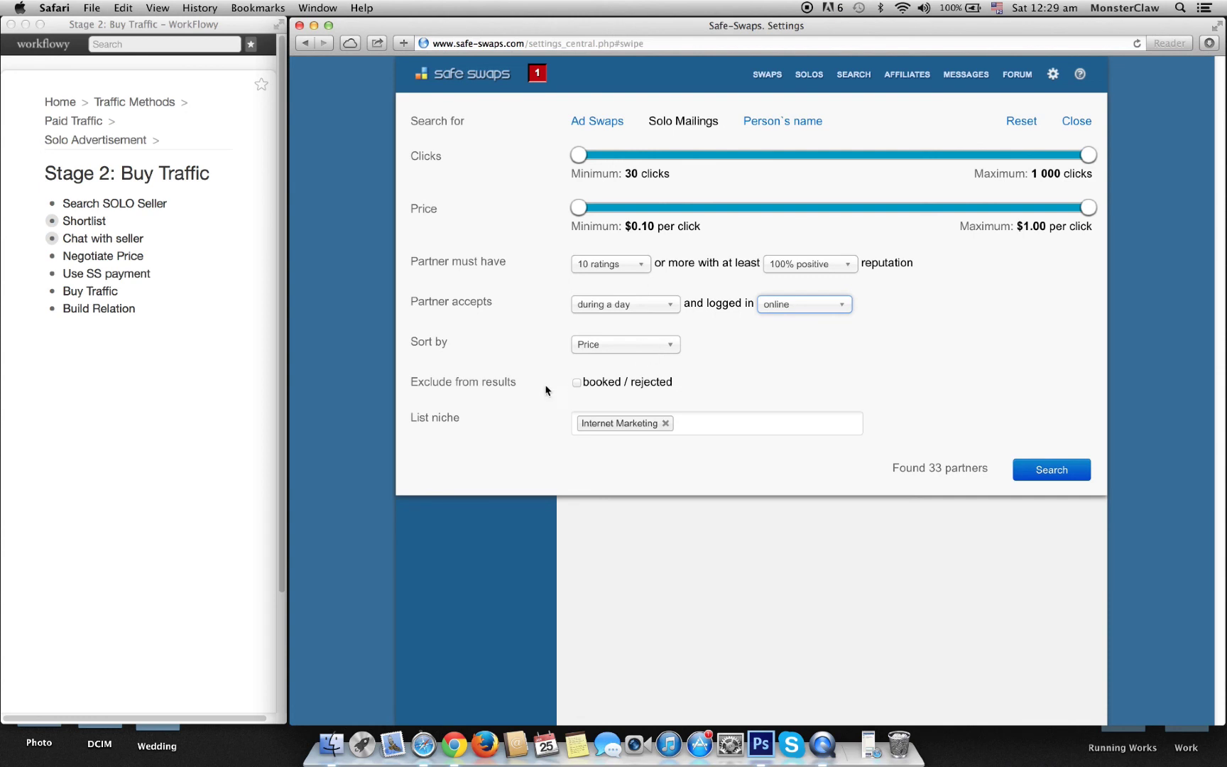
Step: Re-add the Internet Marketing niche to the filter, giving 33 partners found
left_click(665, 423)
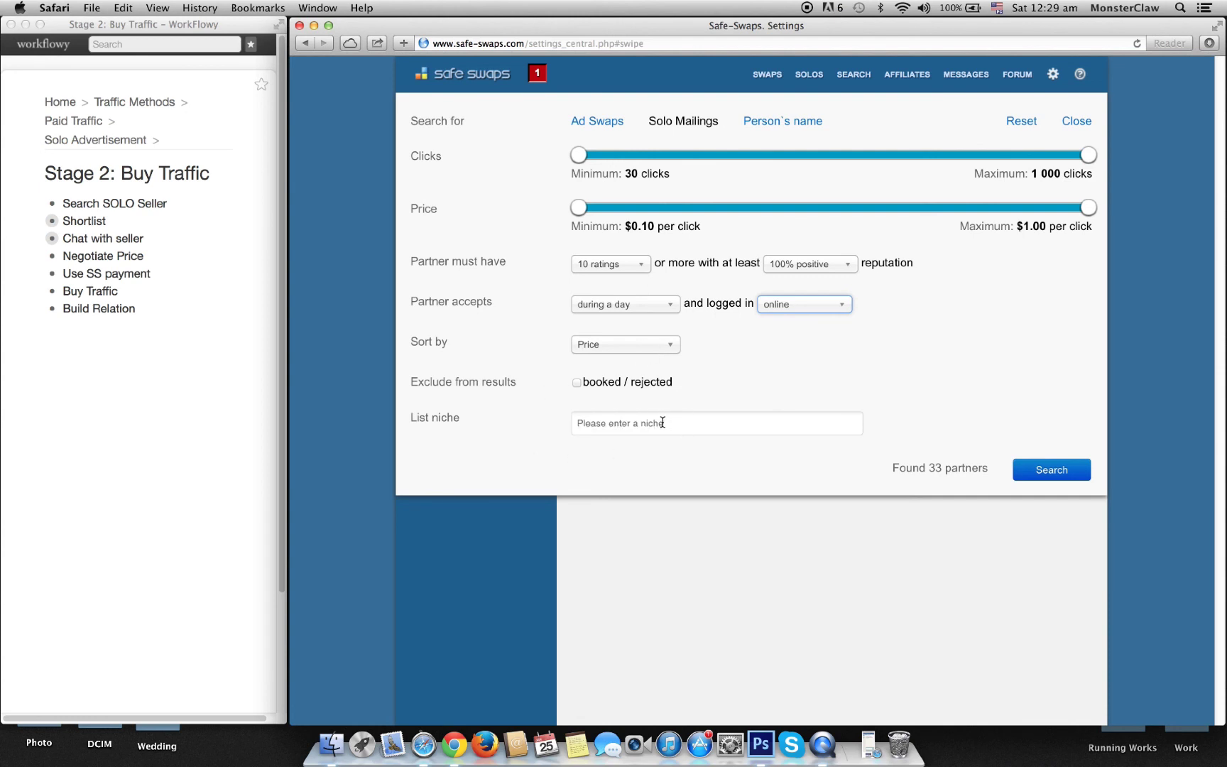
left_click(663, 422)
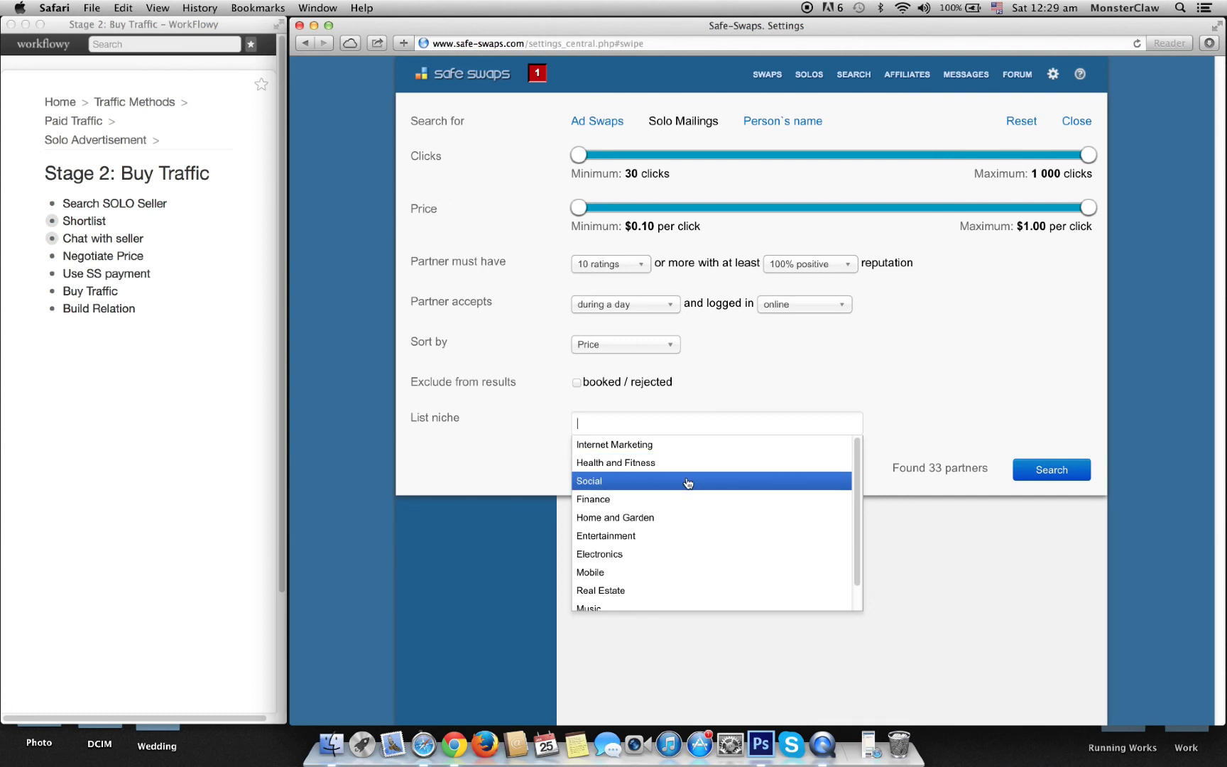
scroll(670, 605, "down", 1)
scroll(671, 603, "up", 1)
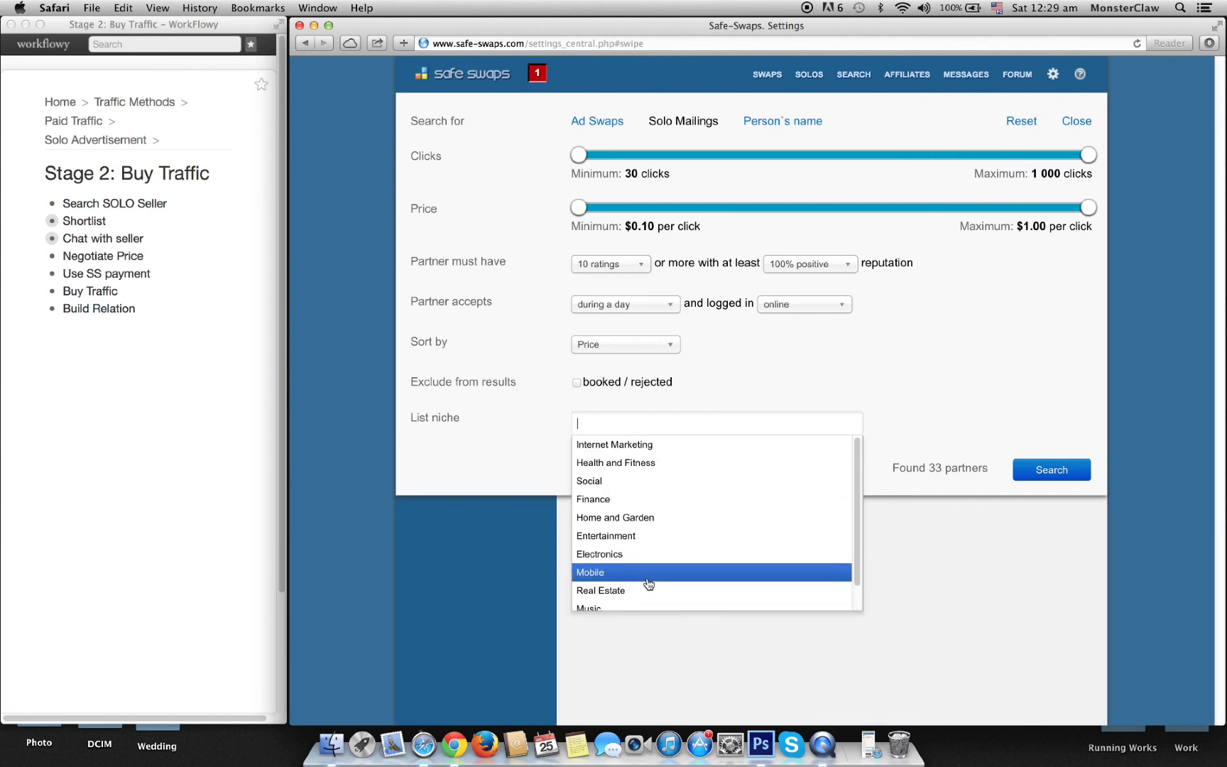
left_click(609, 444)
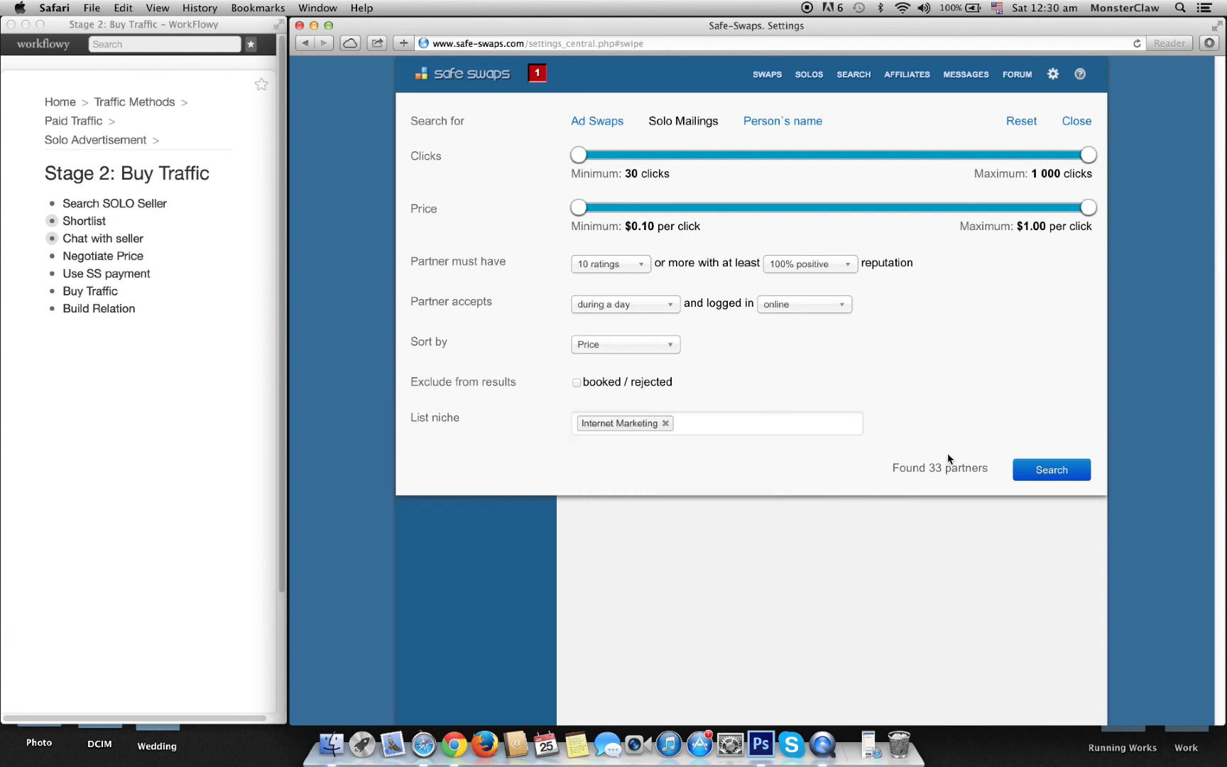
left_click_drag(930, 467, 942, 468)
Step: Run the filtered solo seller search, review the results, and return to the Dashboard
left_click(1051, 472)
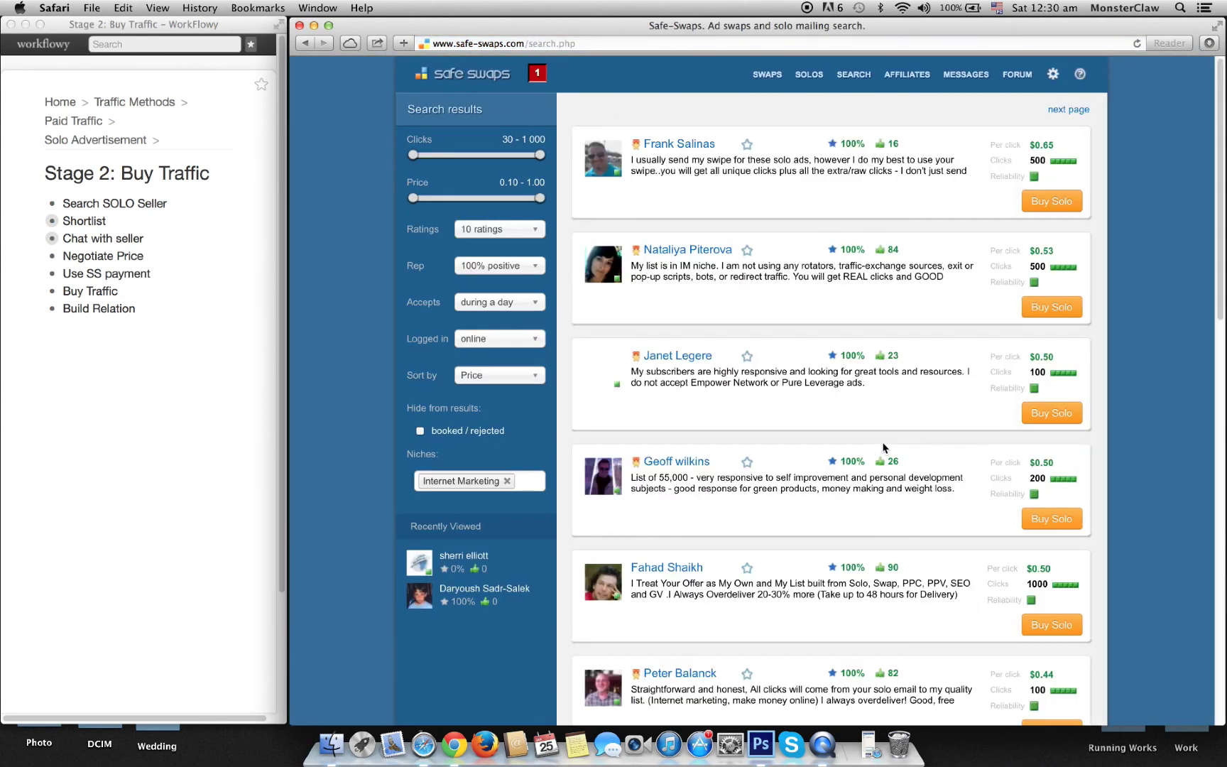
scroll(860, 451, "down", 1)
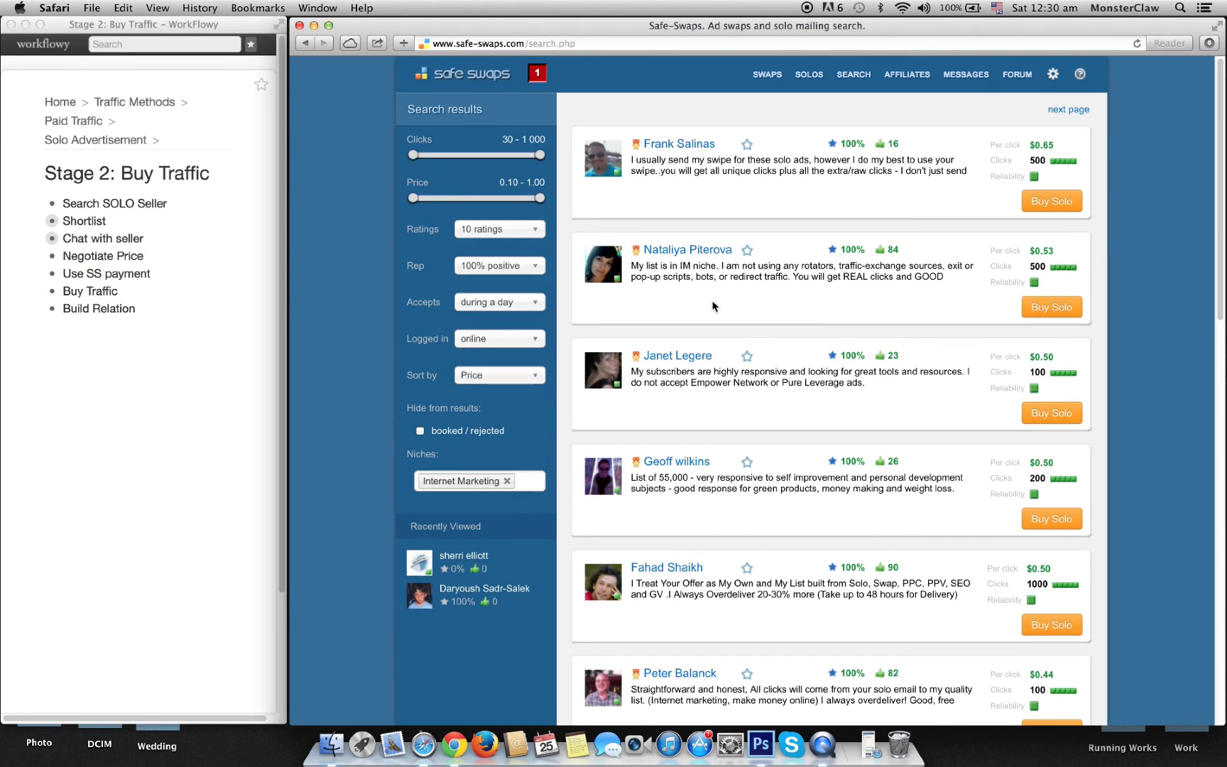
scroll(713, 312, "down", 5)
scroll(715, 321, "up", 5)
scroll(552, 514, "down", 3)
scroll(552, 514, "up", 3)
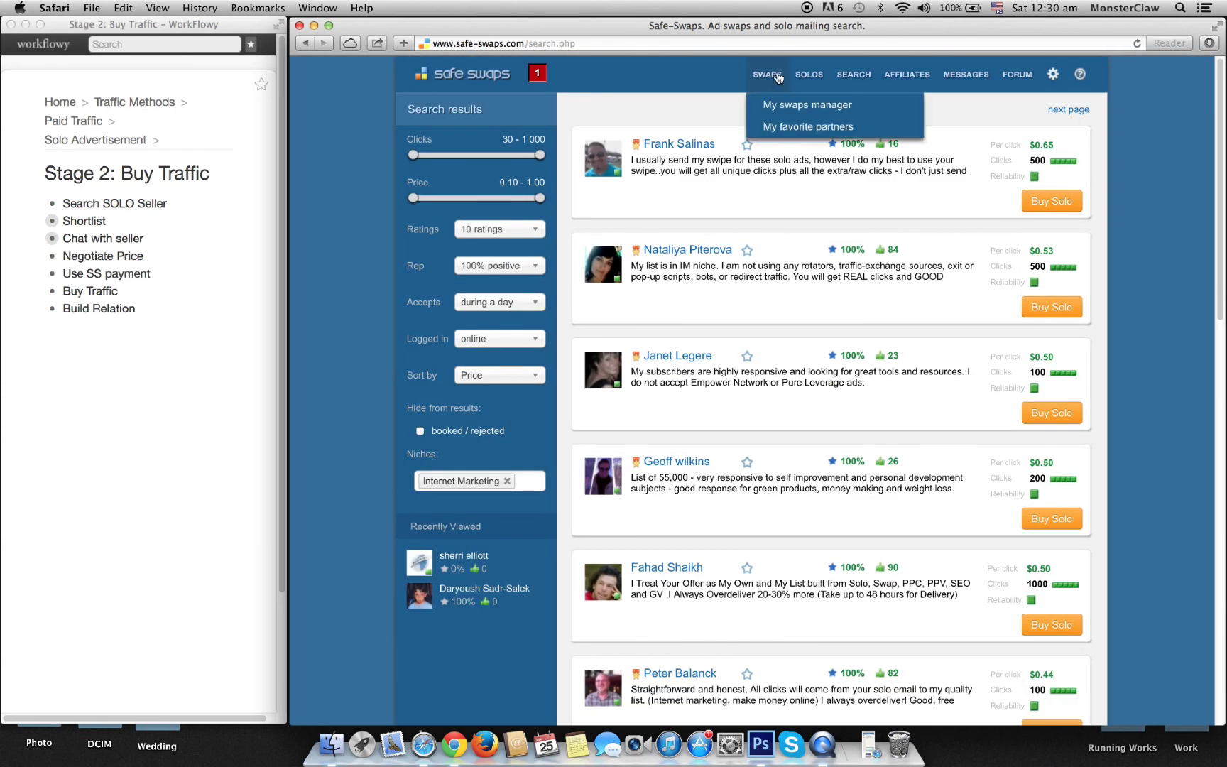
left_click(440, 73)
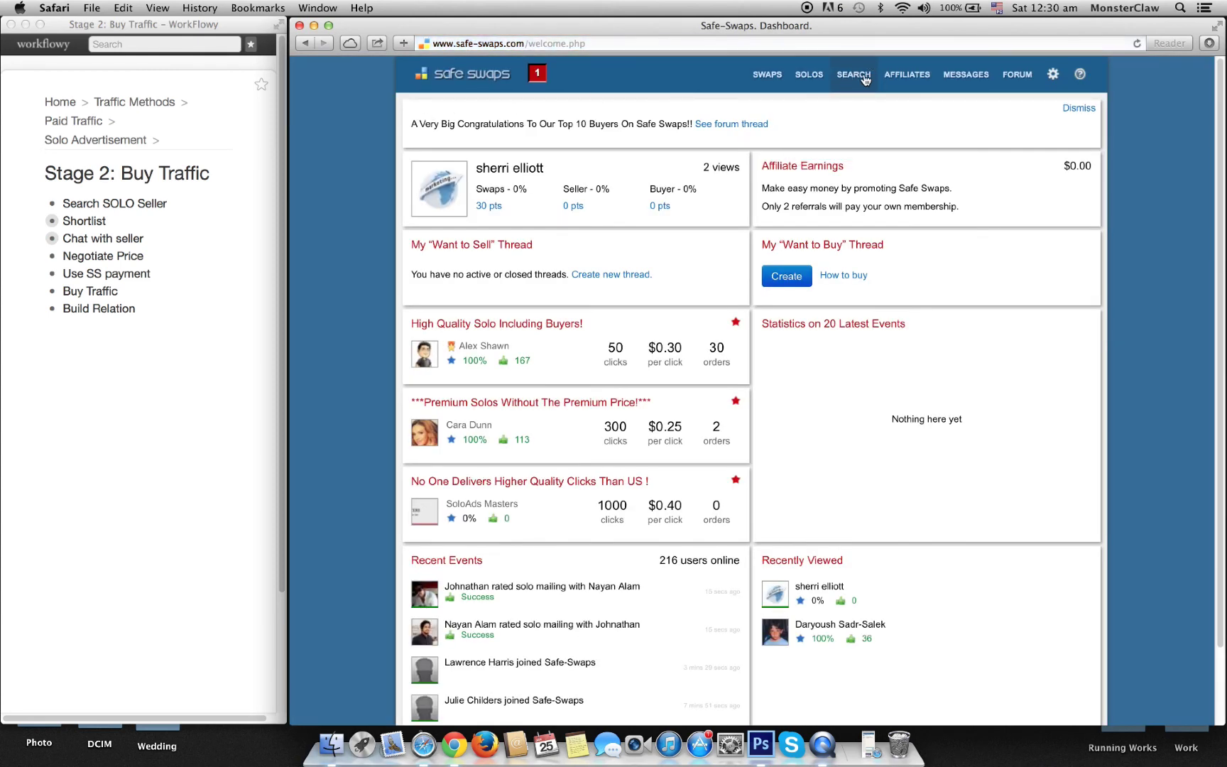
Step: Go to Messages, open the public Chat tab, and place the cursor in the message box
left_click(963, 80)
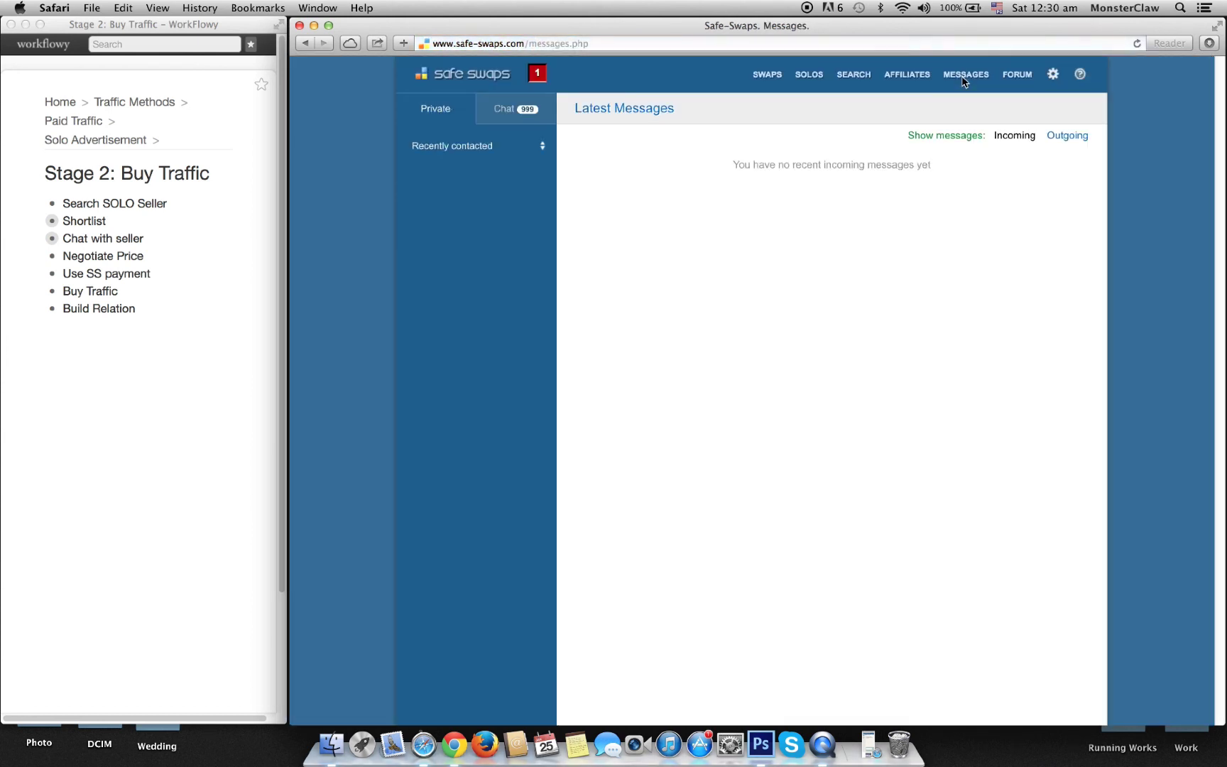
left_click(520, 118)
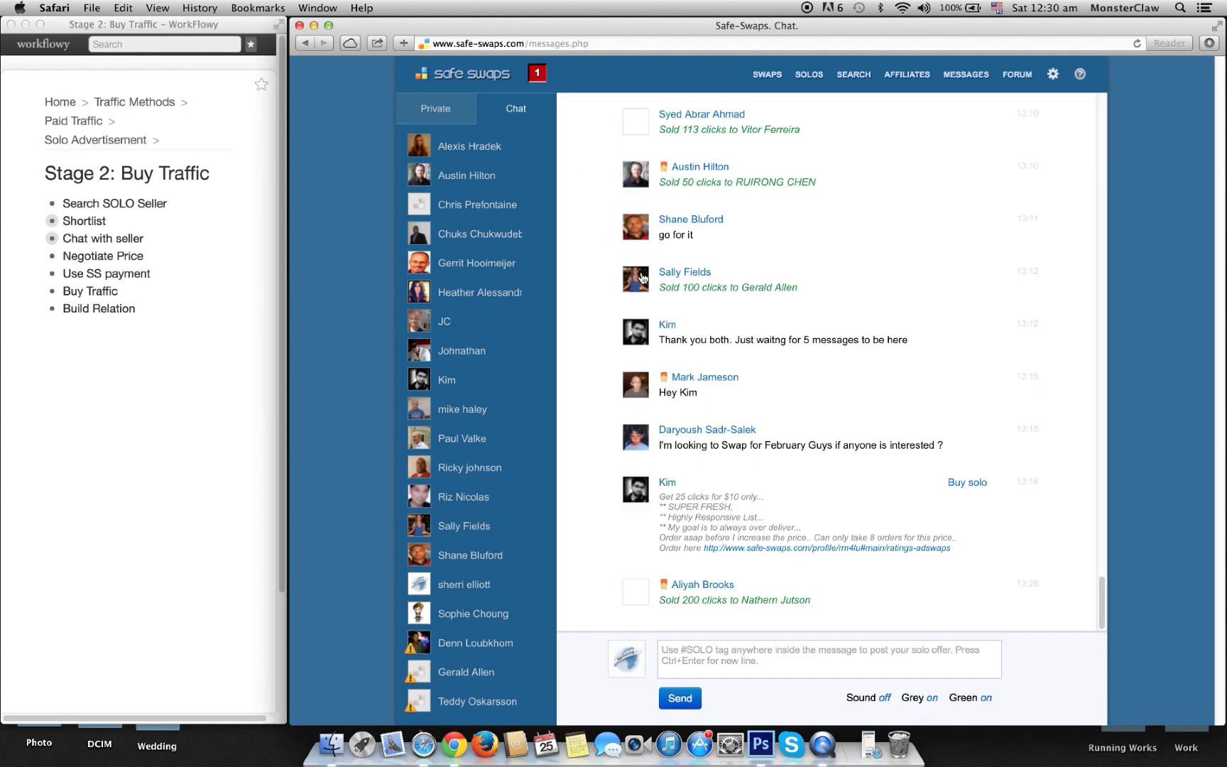
left_click(715, 666)
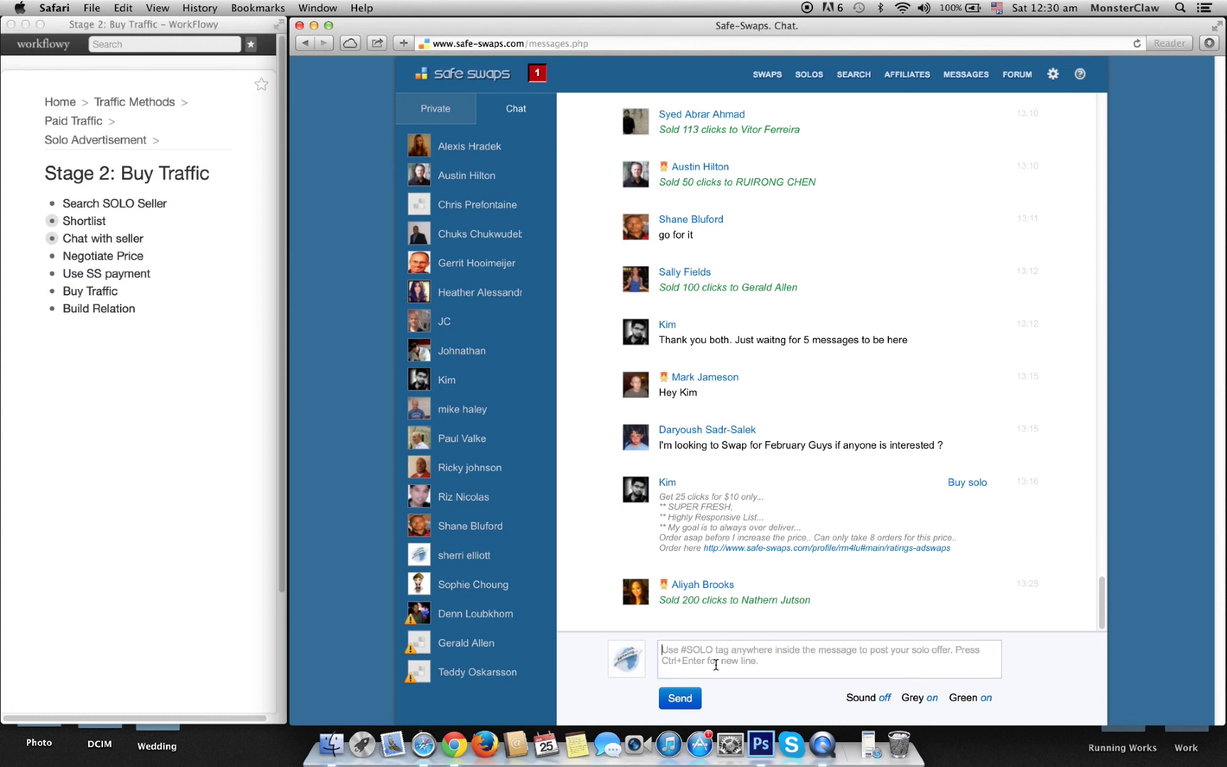
Step: Draft the #SOLO buying request for Make money niche, targeting Google Adsense, Micro Blogging and wordpress plugin
left_click(716, 664)
type("I am looking ")
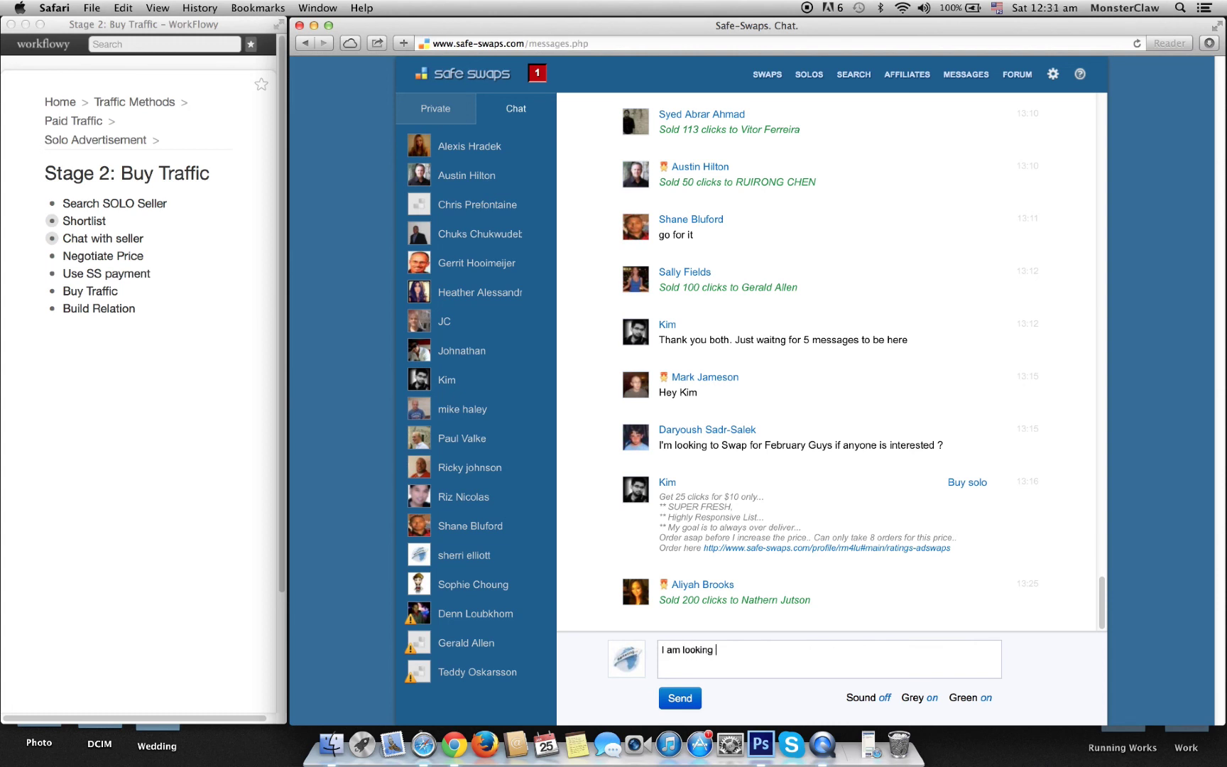
type("to buy #SOLO")
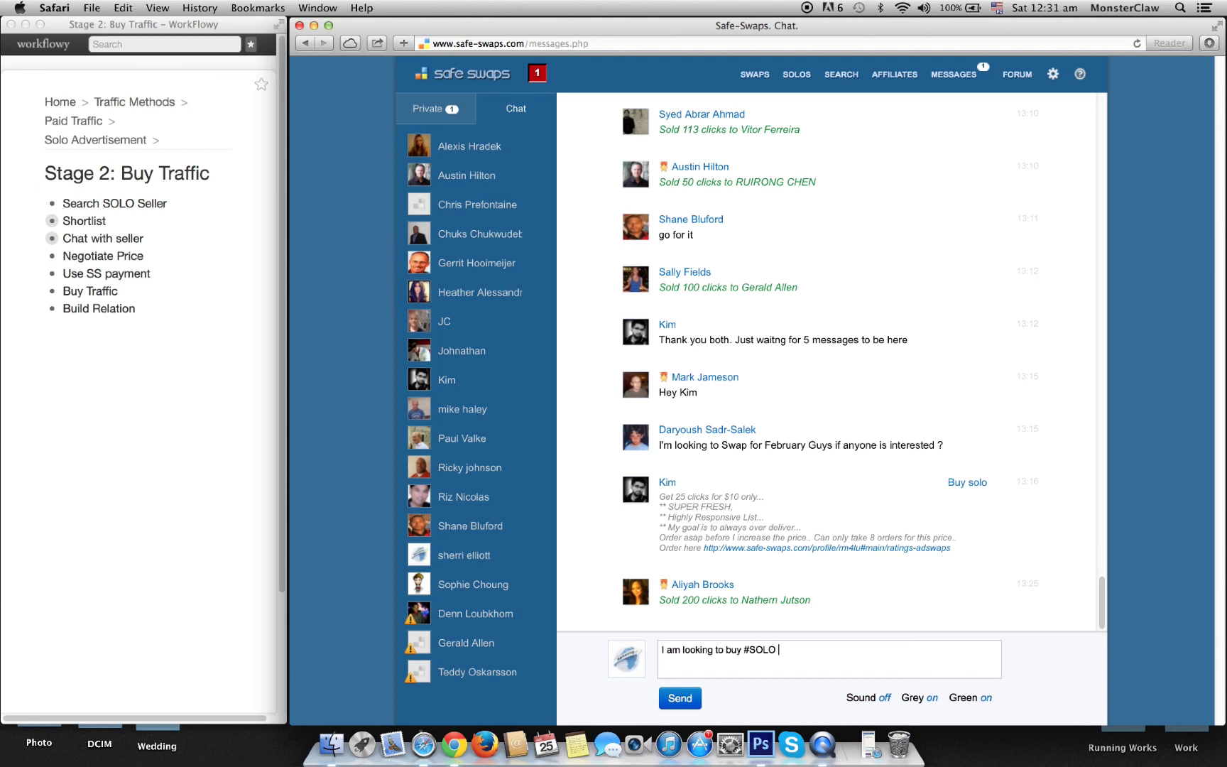
type("targete")
type("d to Google")
type(" Adsesne.")
type(" Micr")
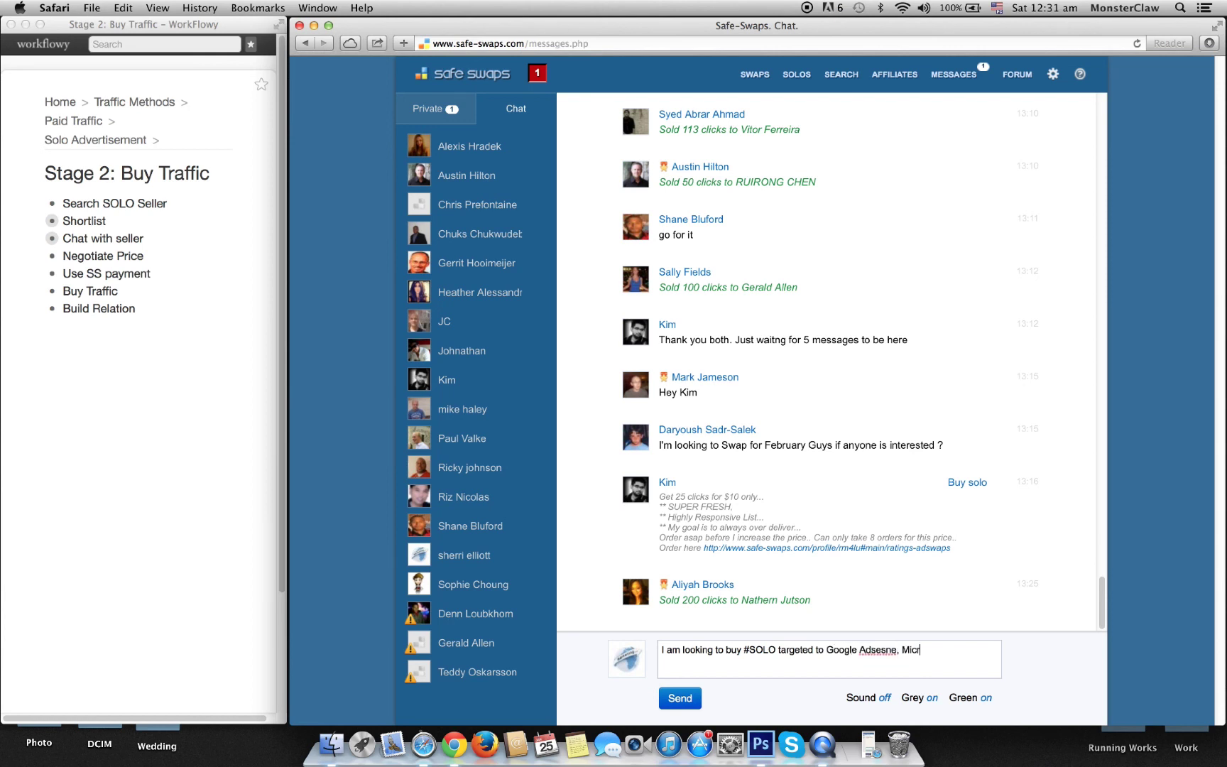
type("o Blogging and wordpress ")
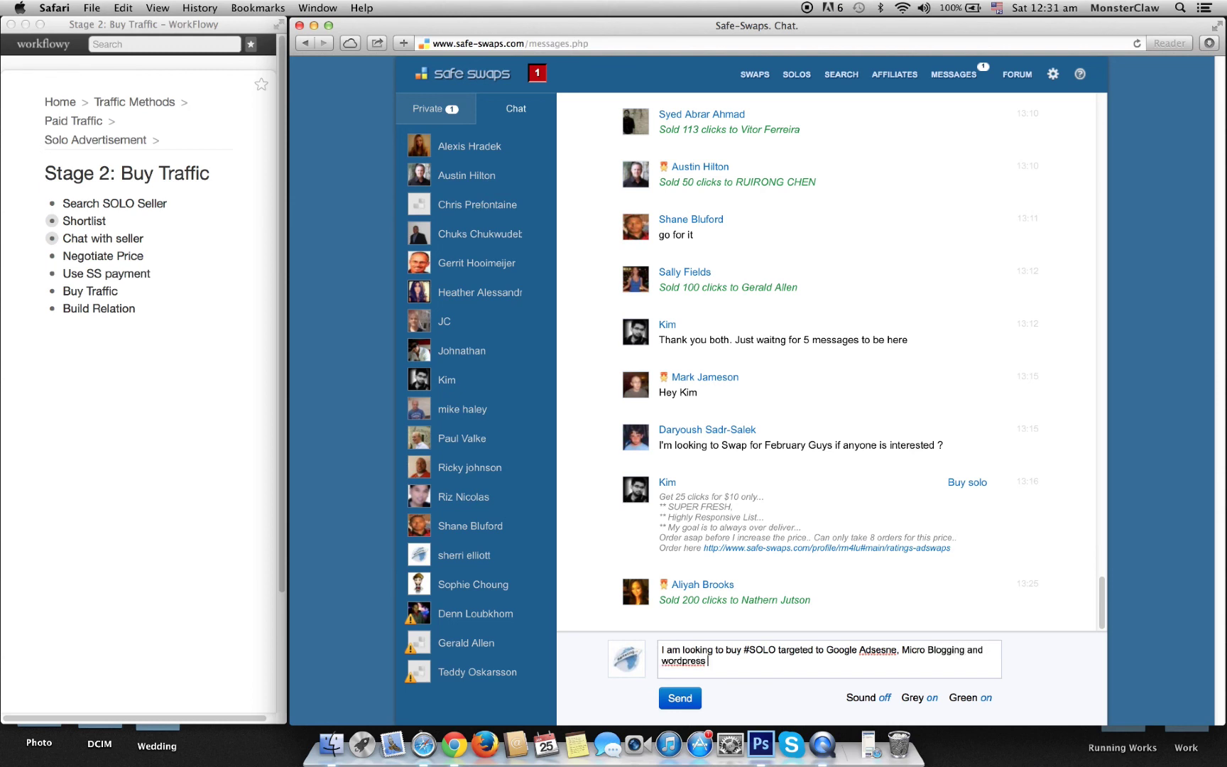
type("plugin.")
left_click(825, 650)
type("Make ")
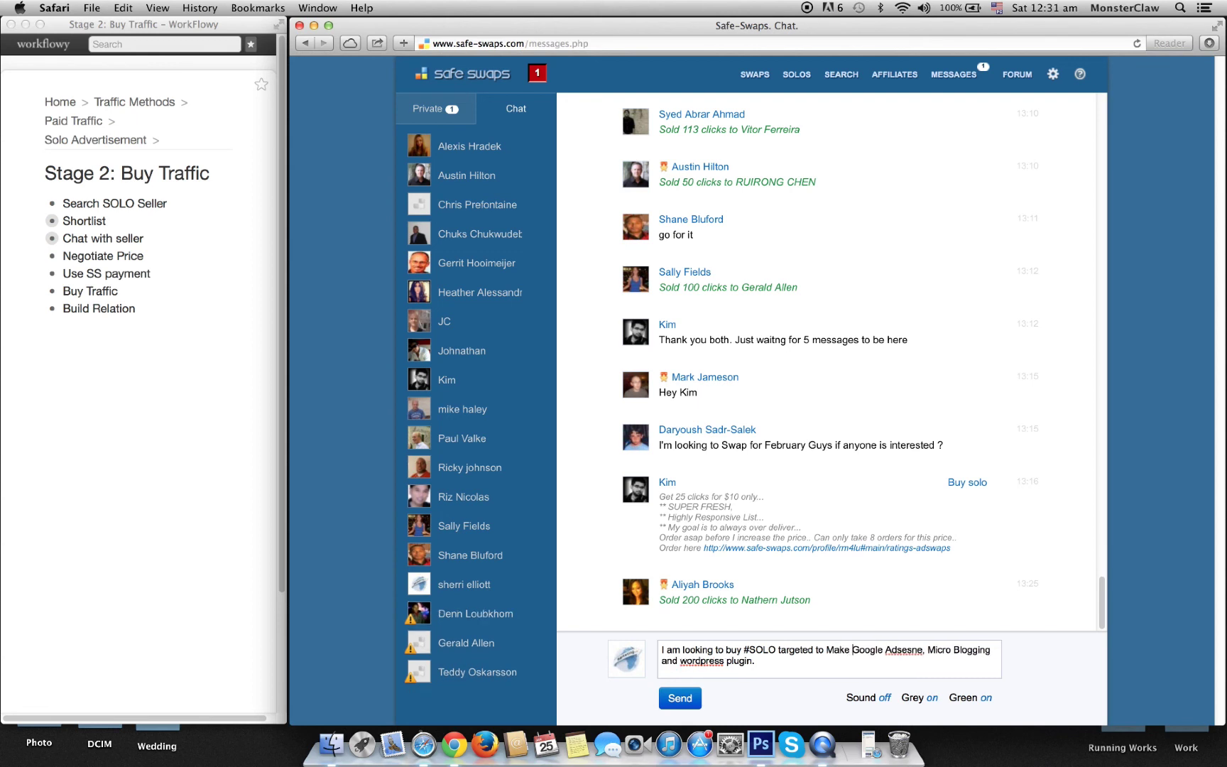
type("money niche")
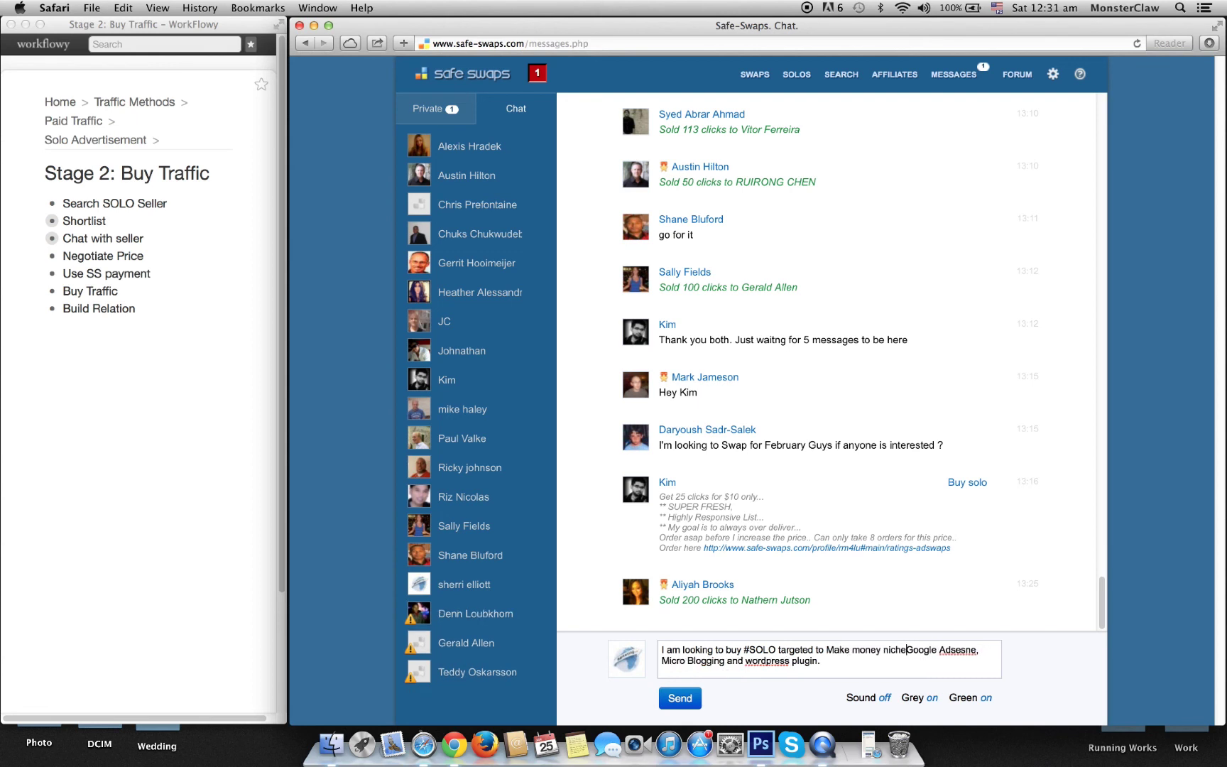
type(" based on")
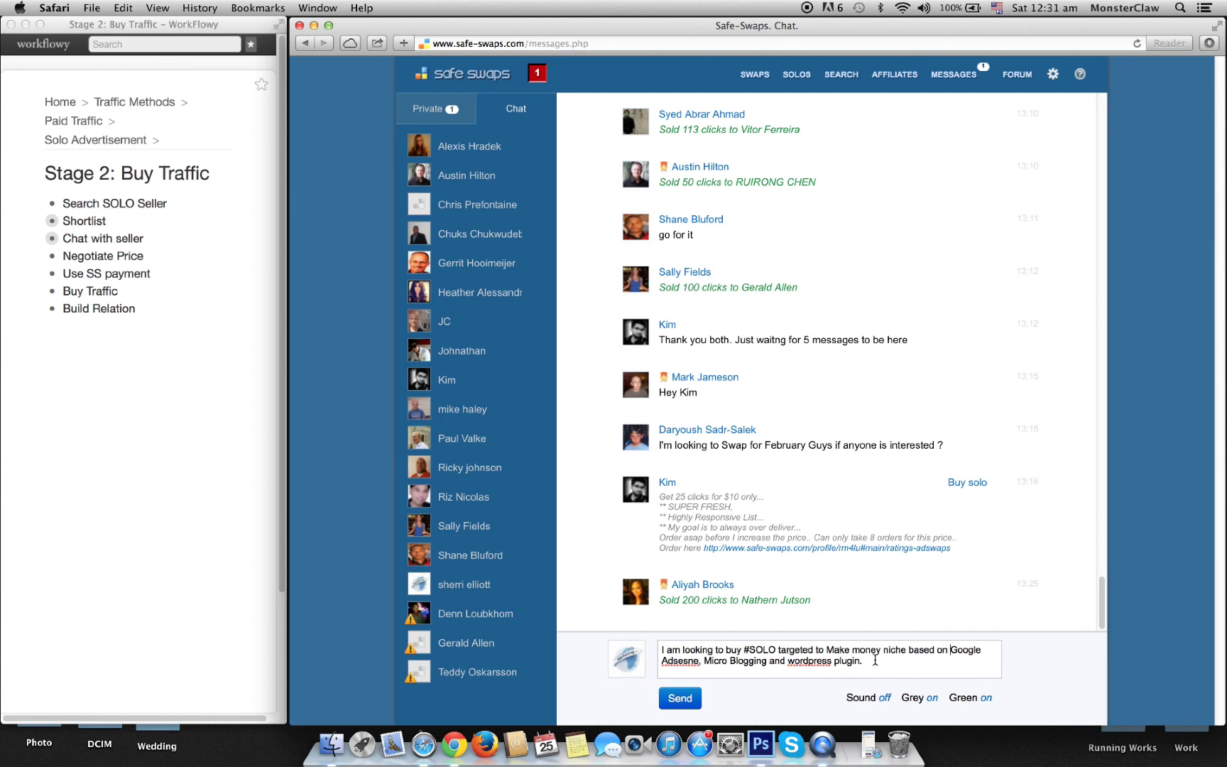
type("  If you ")
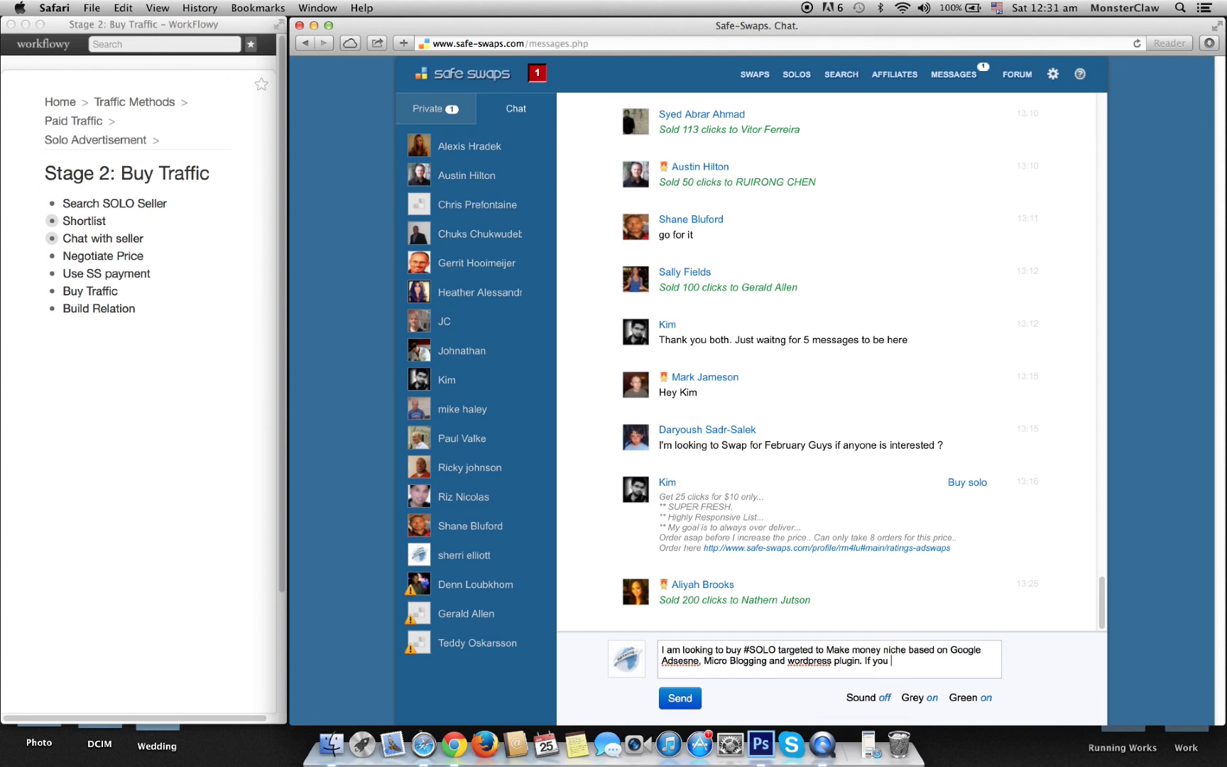
type("have")
Step: Add 'Need 200 clicks, send Monday 8 am EST, please knock', send it, and dismiss the advertising warning
key("BackSpace")
key("BackSpace")
key("BackSpace")
key("BackSpace")
key("BackSpace")
key("BackSpace")
key("BackSpace")
key("BackSpace")
key("BackSpace")
key("BackSpace")
key("BackSpace")
key("BackSpace")
key("BackSpace")
type("Need 200 clicks. Willing to send at Mo")
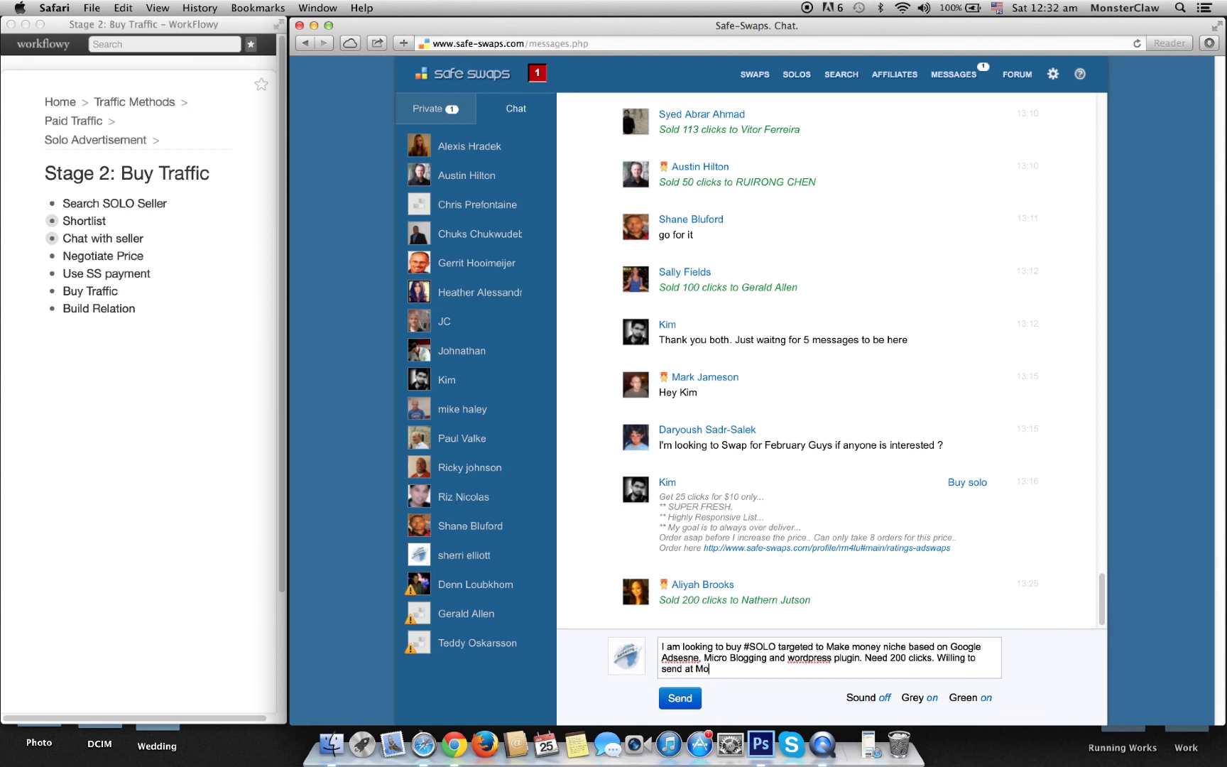
type("nday 8 am EST. i")
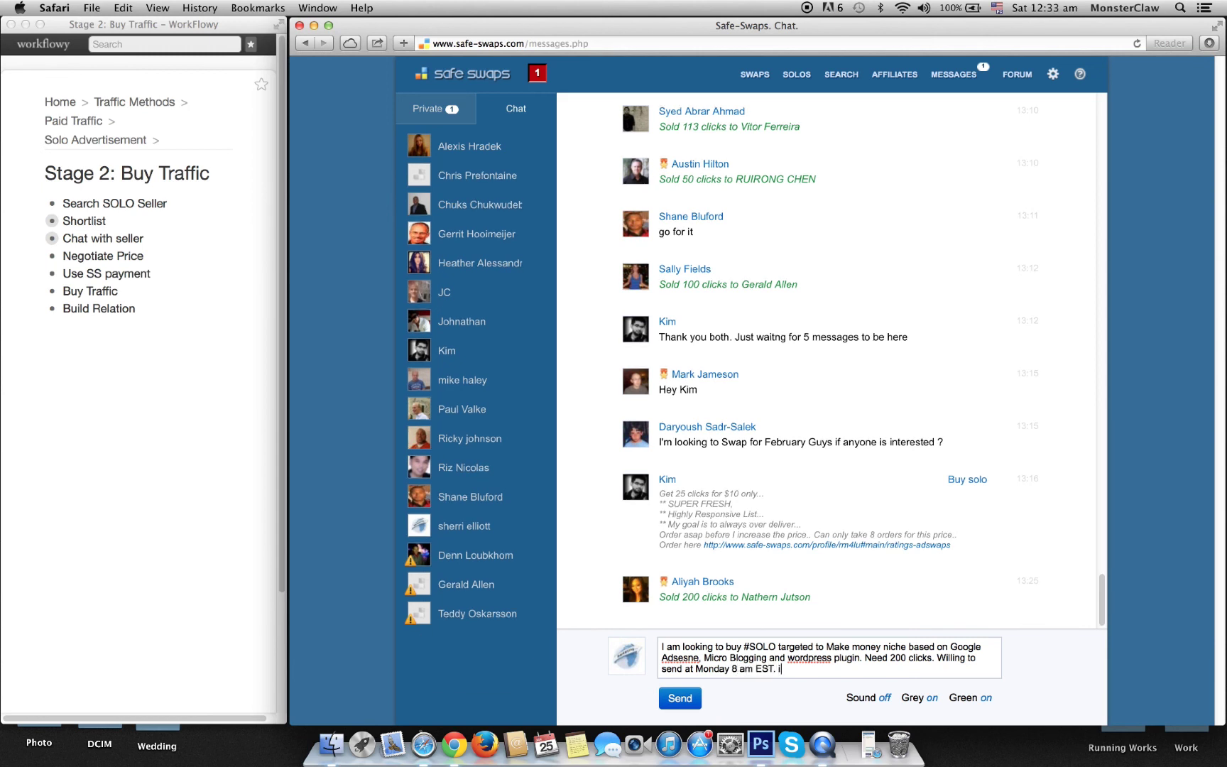
key("BackSpace")
type("please knock if you have buy")
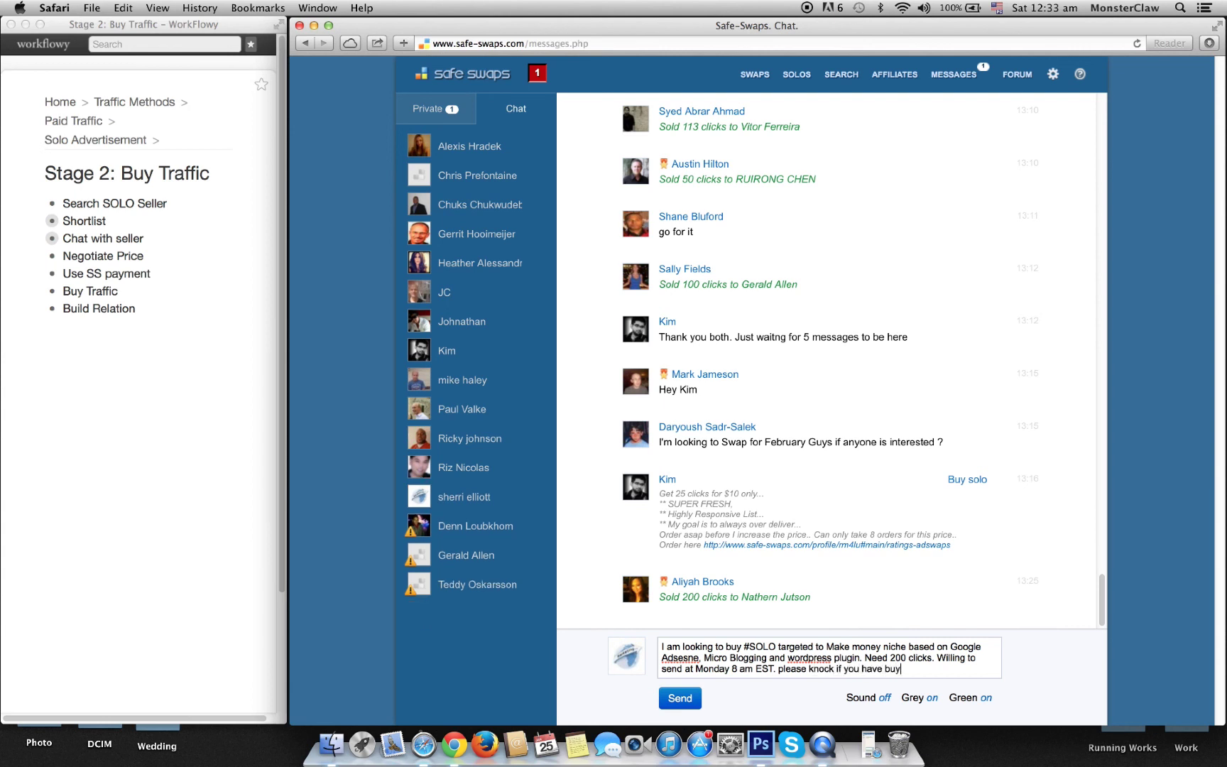
type("er traffic.")
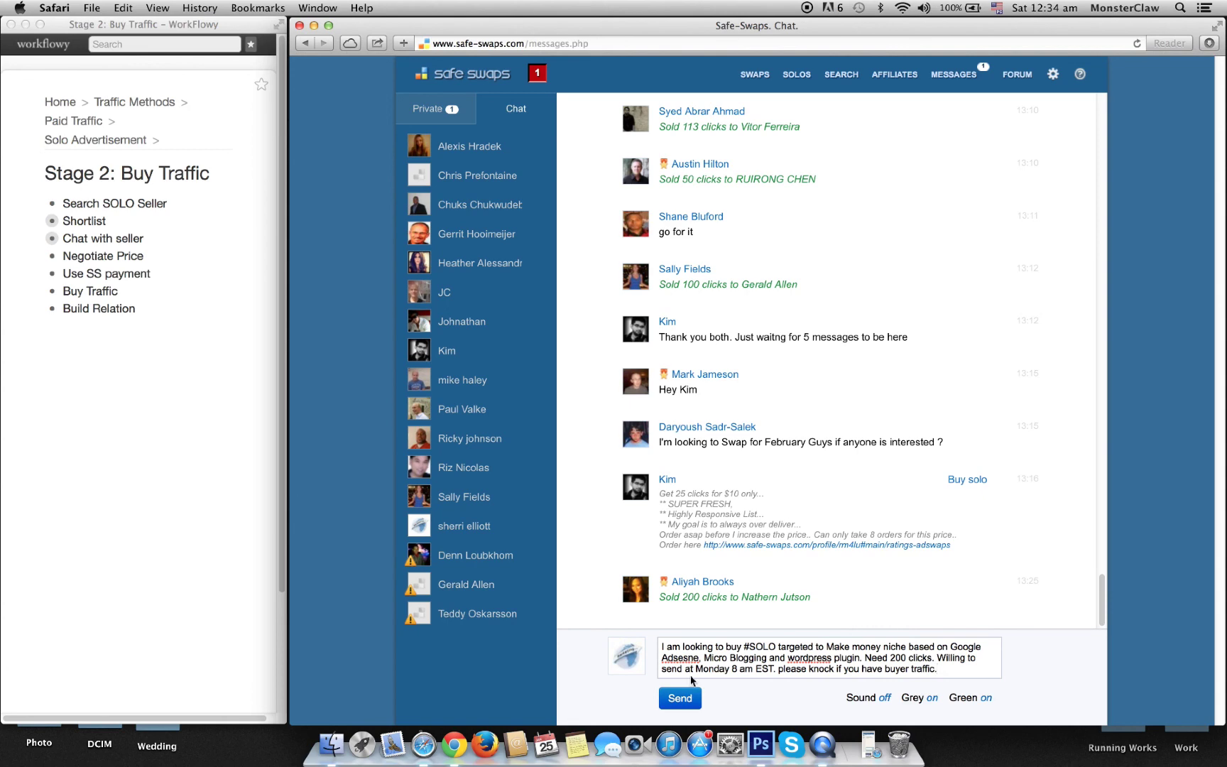
left_click(680, 698)
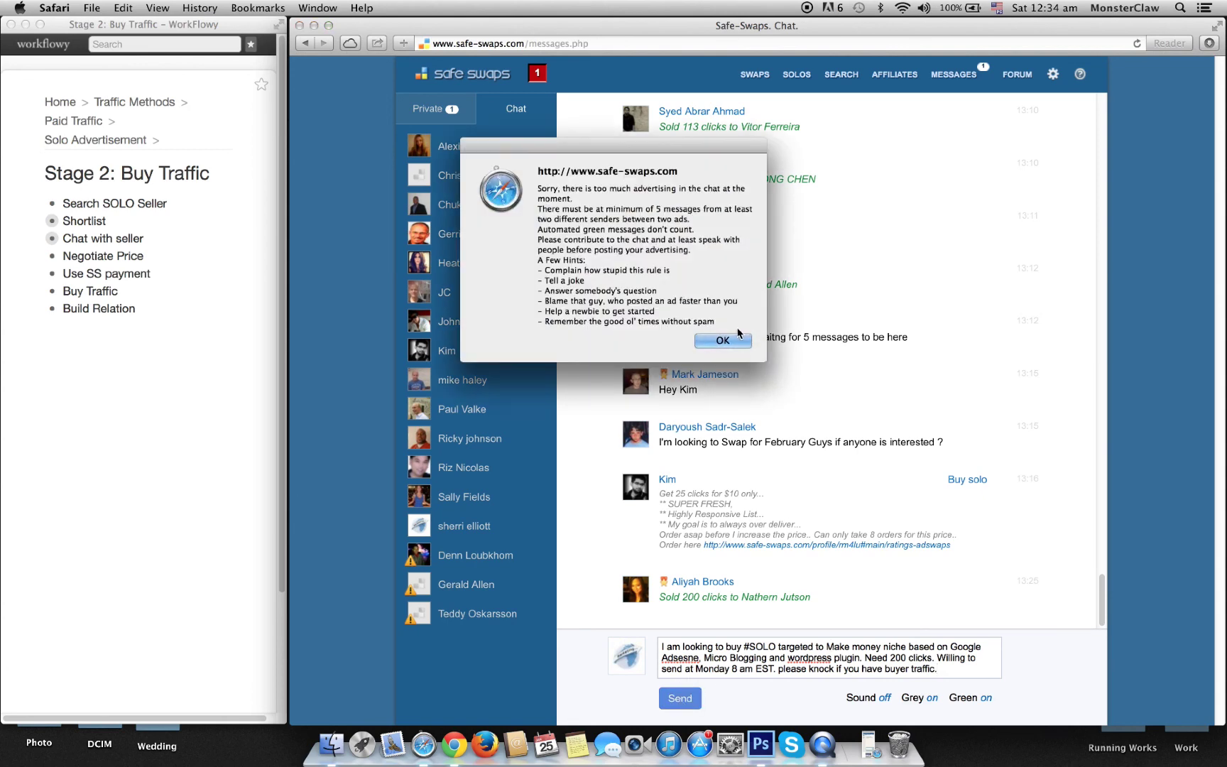
left_click(726, 341)
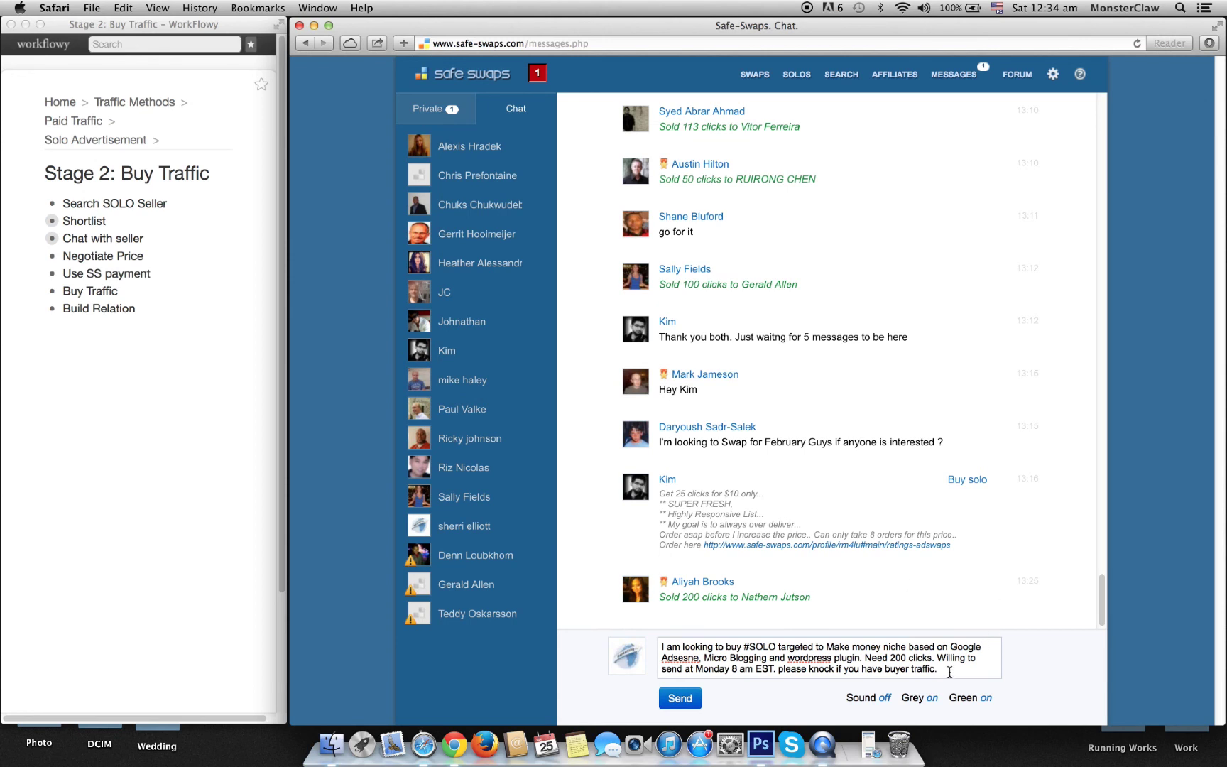
Step: Cut the request to end at 'niche.', resend it, dismiss the warning, and select the whole draft
left_click_drag(938, 669, 817, 655)
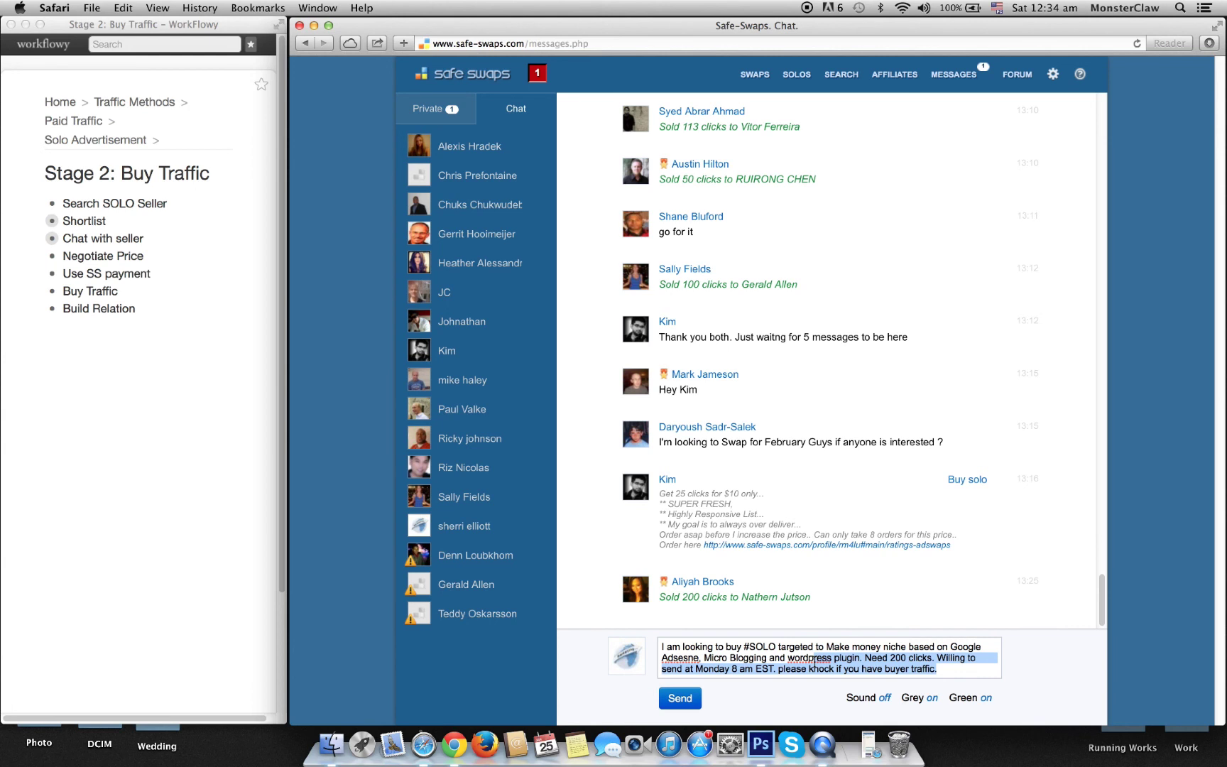
left_click_drag(813, 657, 909, 647)
type(".")
key("Return")
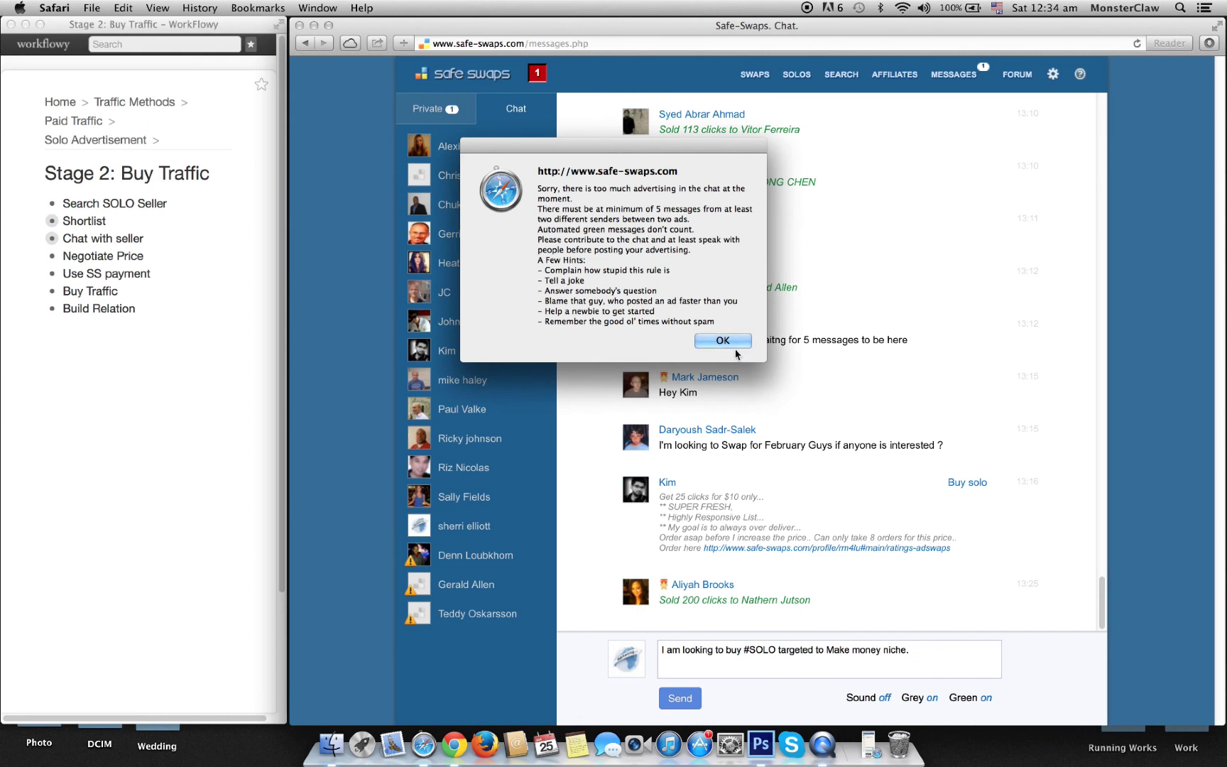
left_click(731, 344)
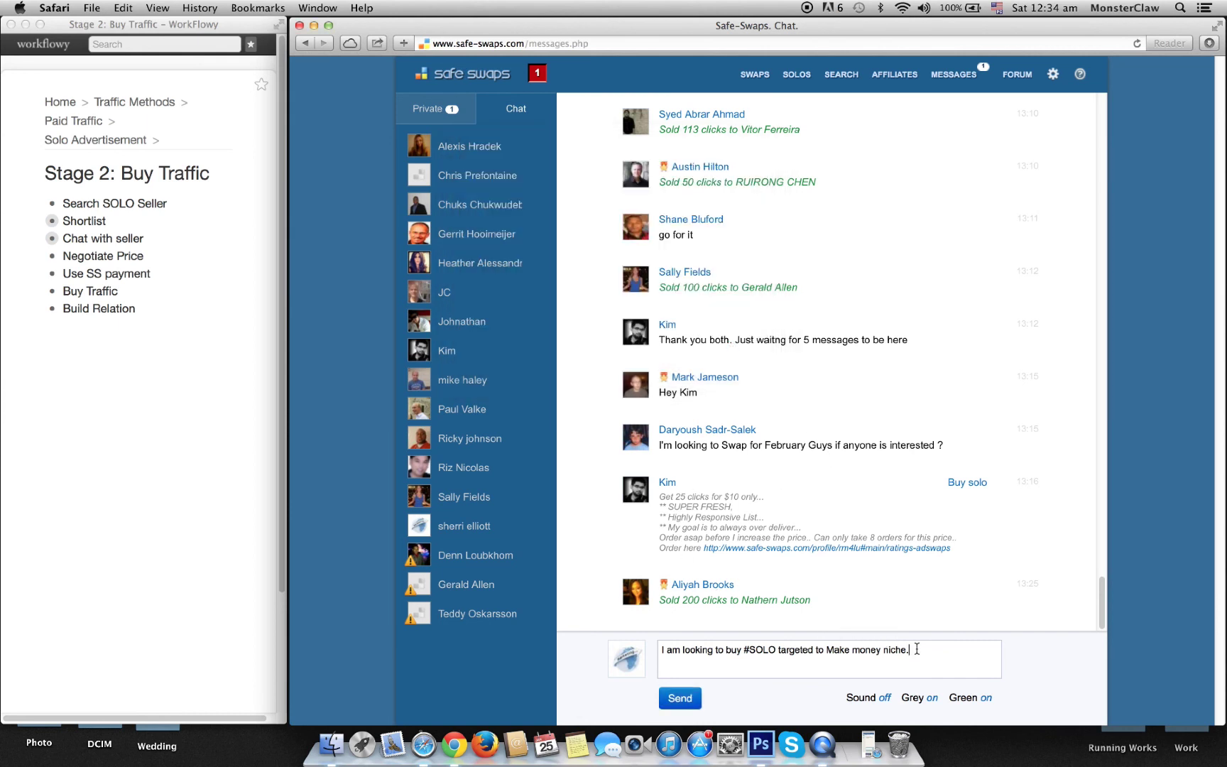
left_click_drag(915, 649, 651, 648)
Step: Post 'Hi' and then 'Looking for wordpress plugin related LIST.' in the public chat
type("Hi")
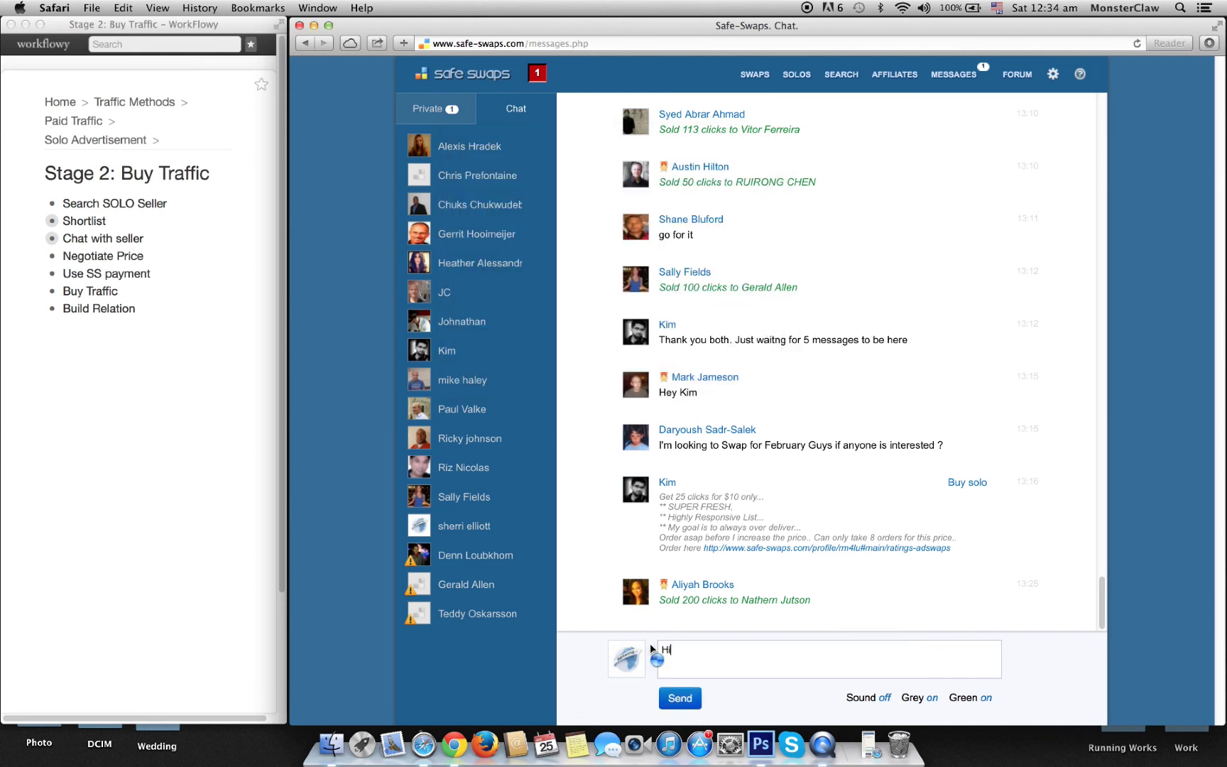
left_click(679, 698)
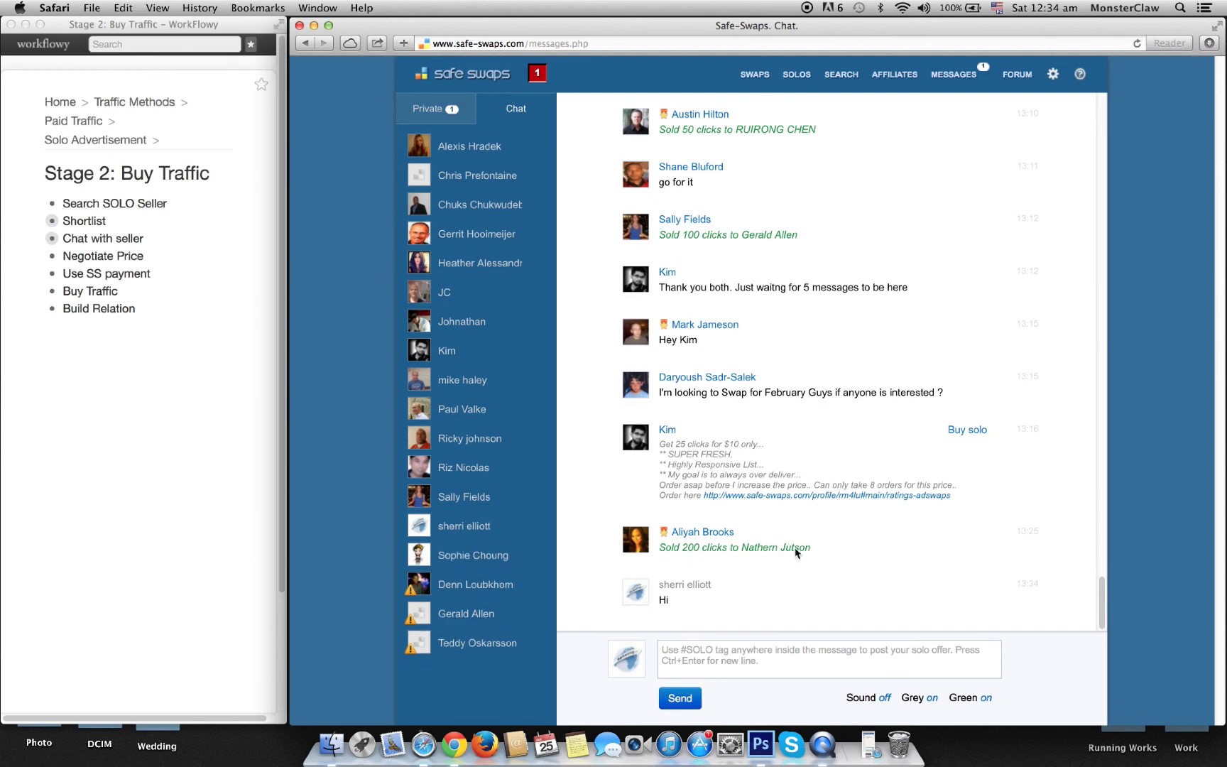
left_click(752, 656)
type("Looking fo")
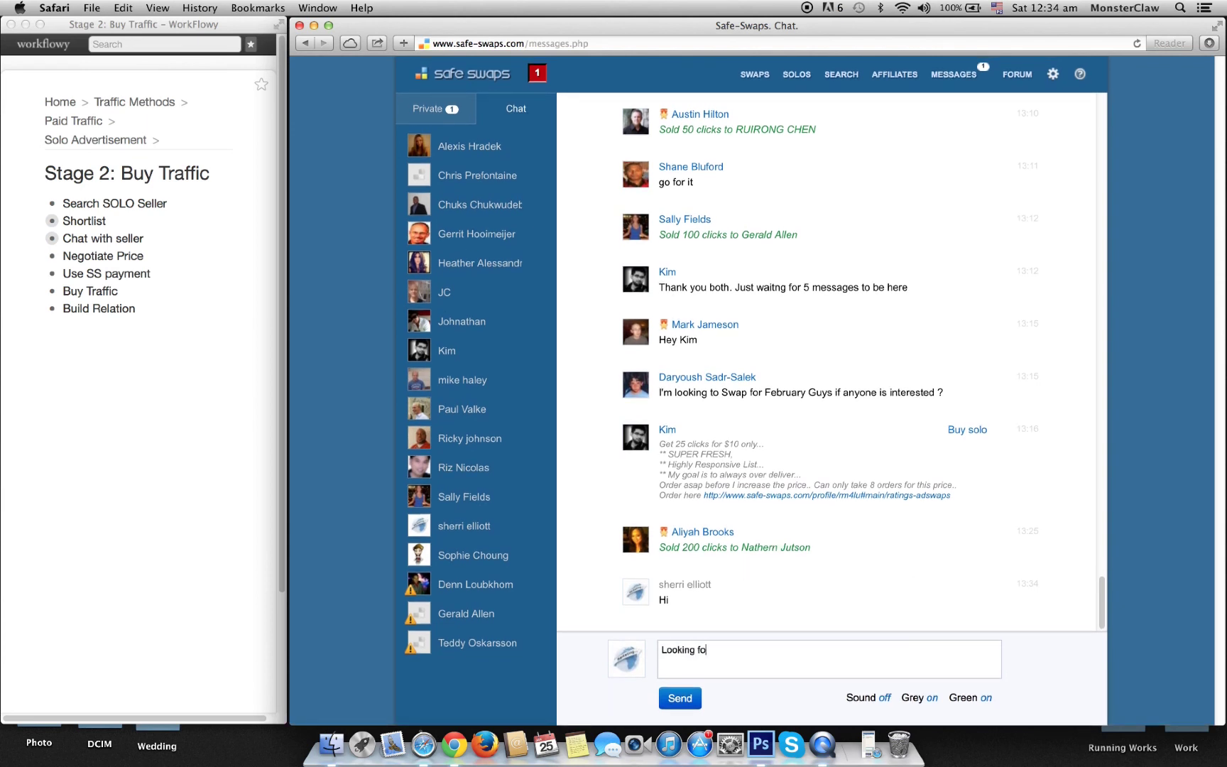
type("r make")
key("BackSpace")
key("BackSpace")
key("BackSpace")
key("BackSpace")
key("BackSpace")
type("wordpress plugin related LIST.")
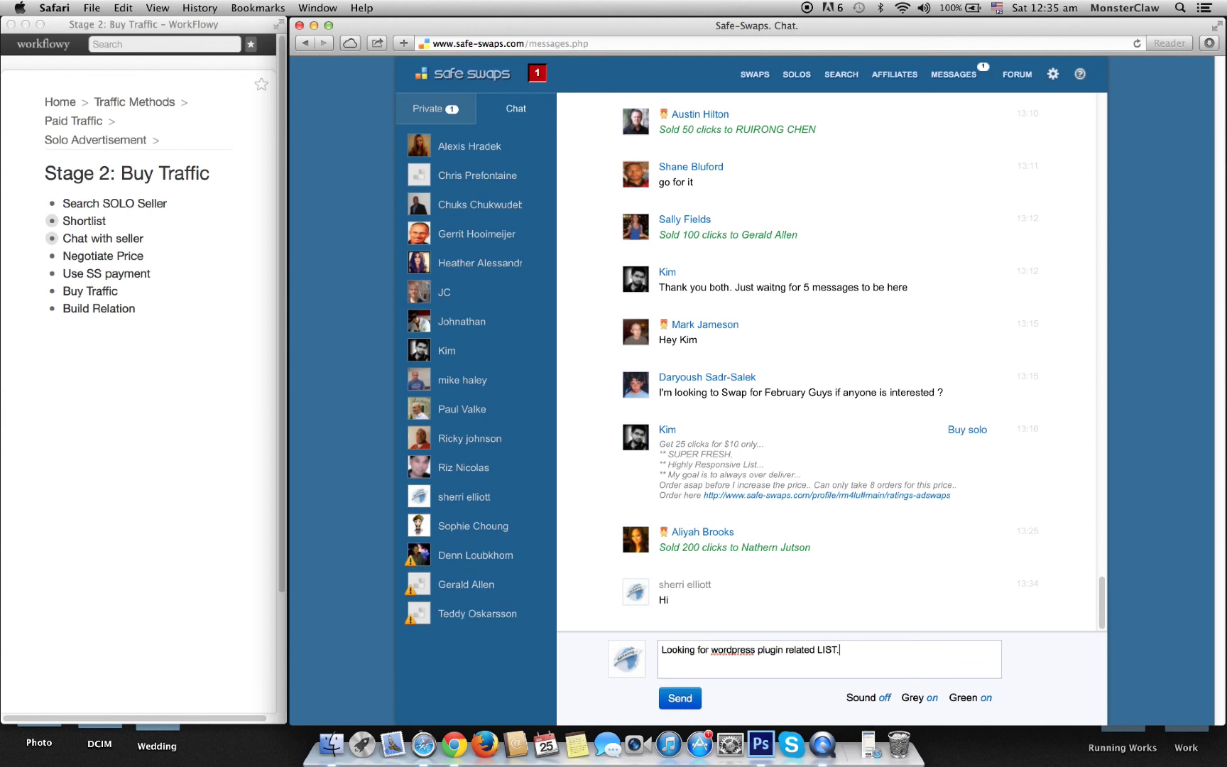
left_click(679, 698)
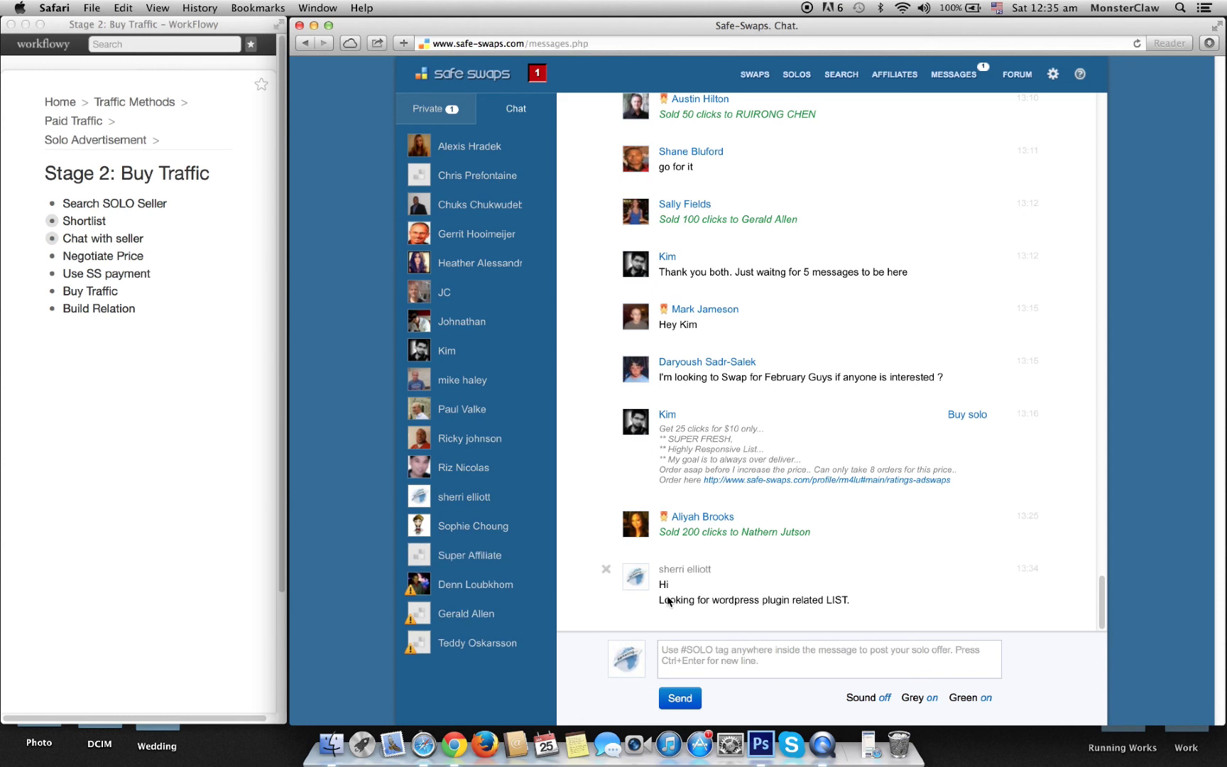
Step: Set the Private sidebar to list All contacts, then run the solo mailing search sorted by price
left_click(429, 110)
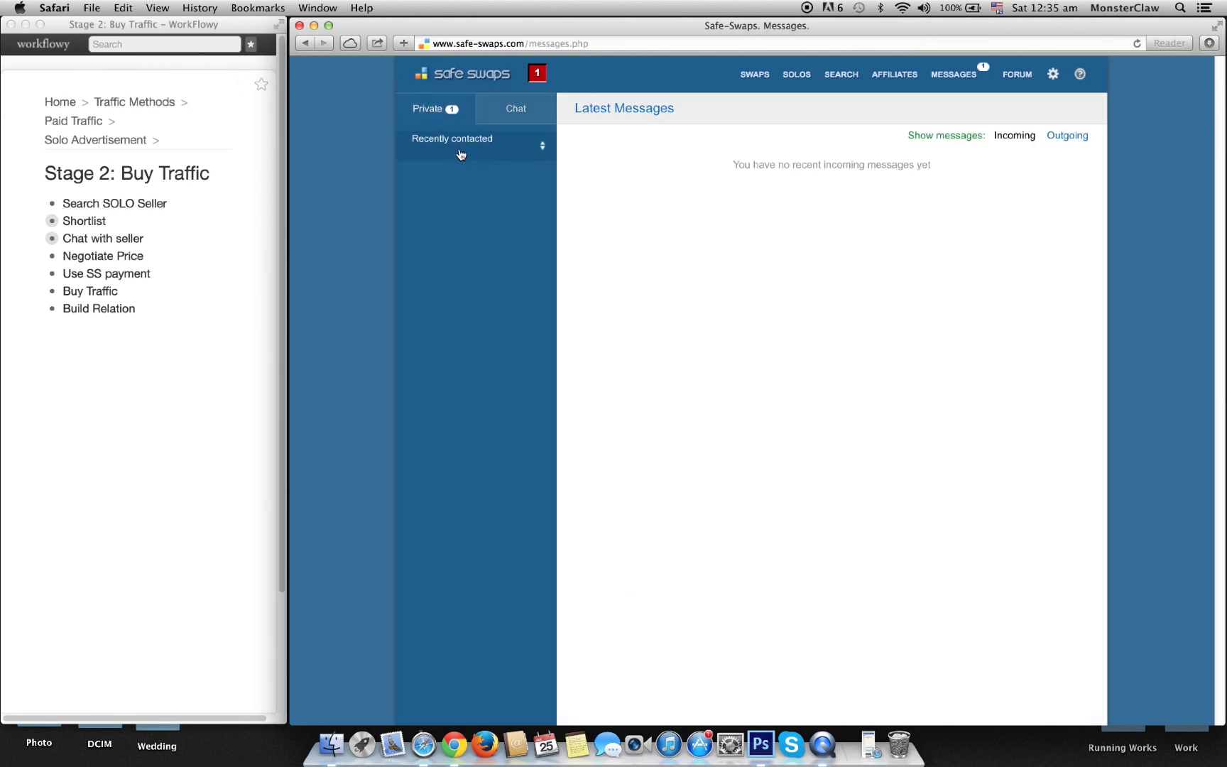
left_click(459, 152)
left_click(519, 149)
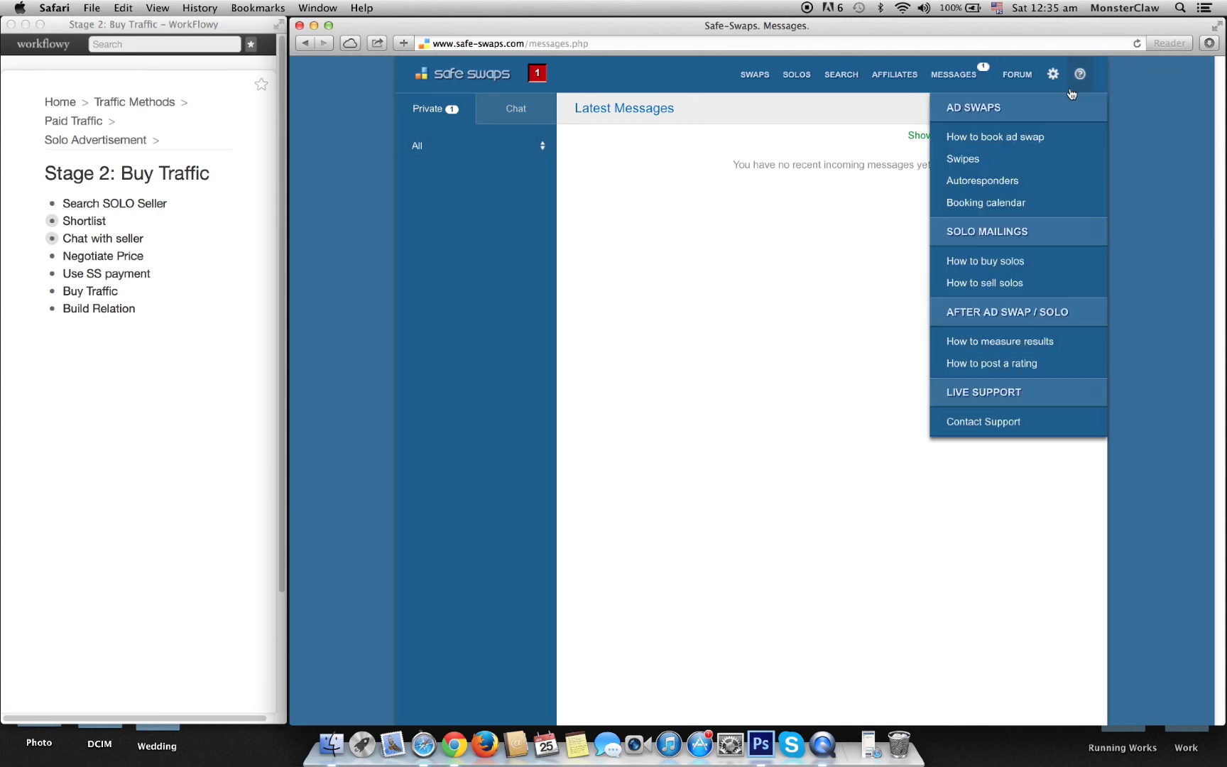
left_click(849, 80)
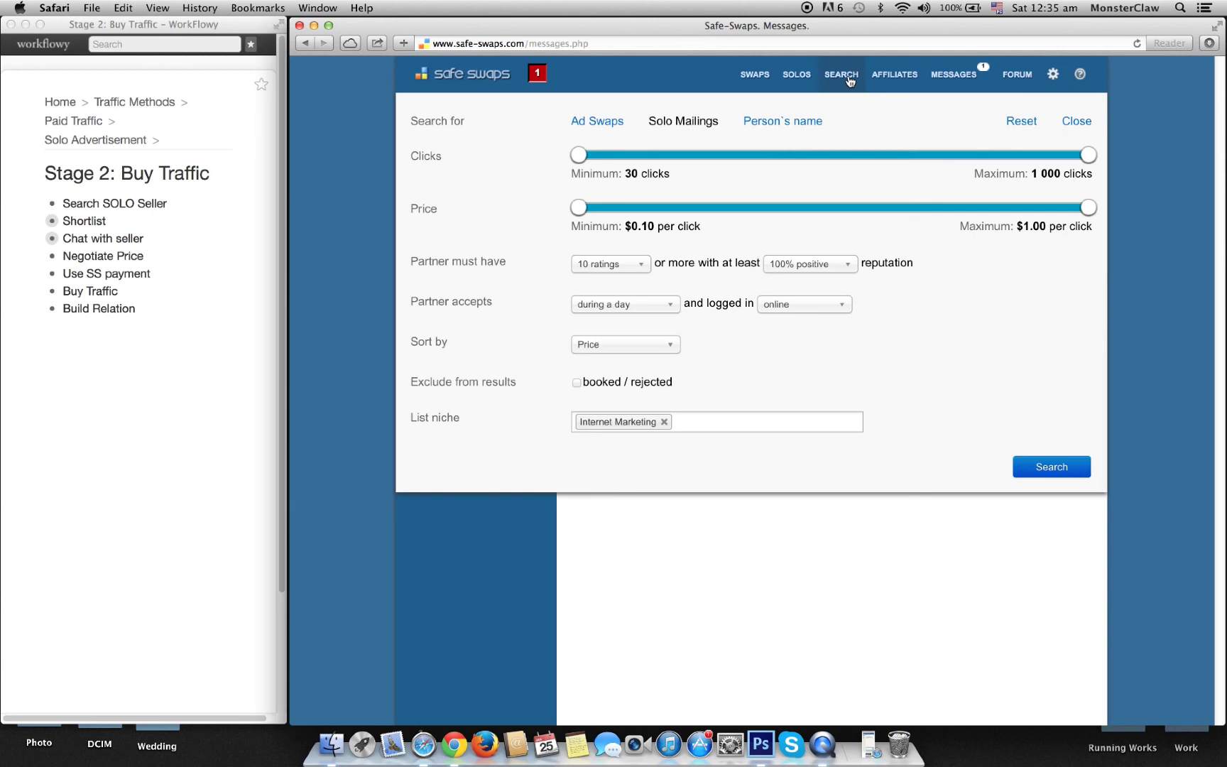
left_click(1041, 474)
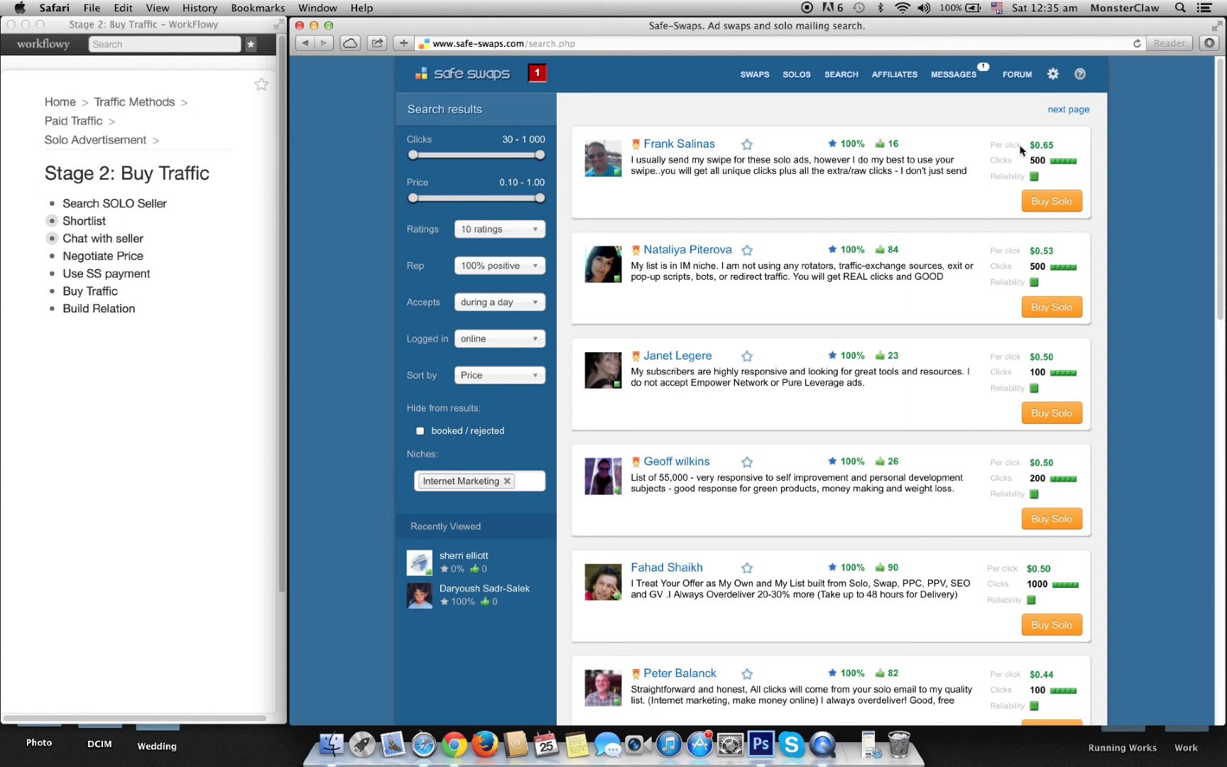
left_click_drag(1044, 150, 1053, 145)
left_click_drag(1046, 254, 1055, 253)
scroll(898, 408, "down", 8)
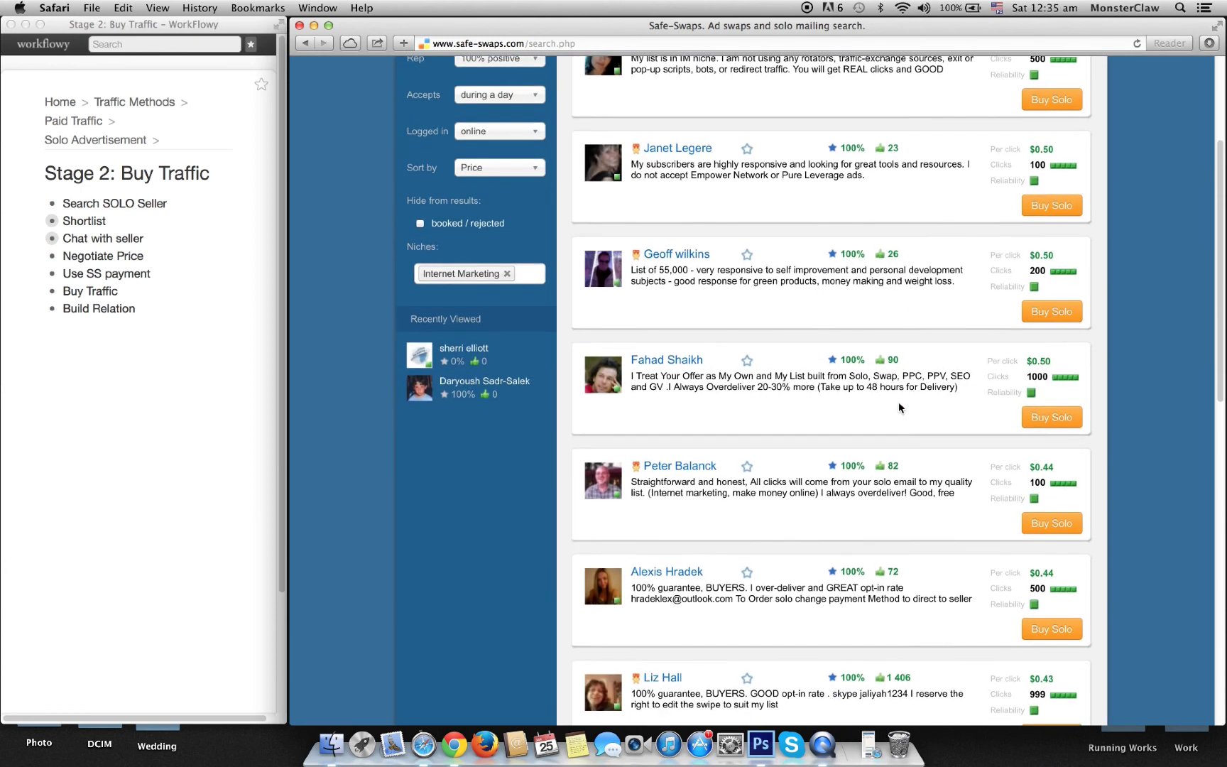
scroll(898, 407, "up", 6)
scroll(898, 407, "up", 1)
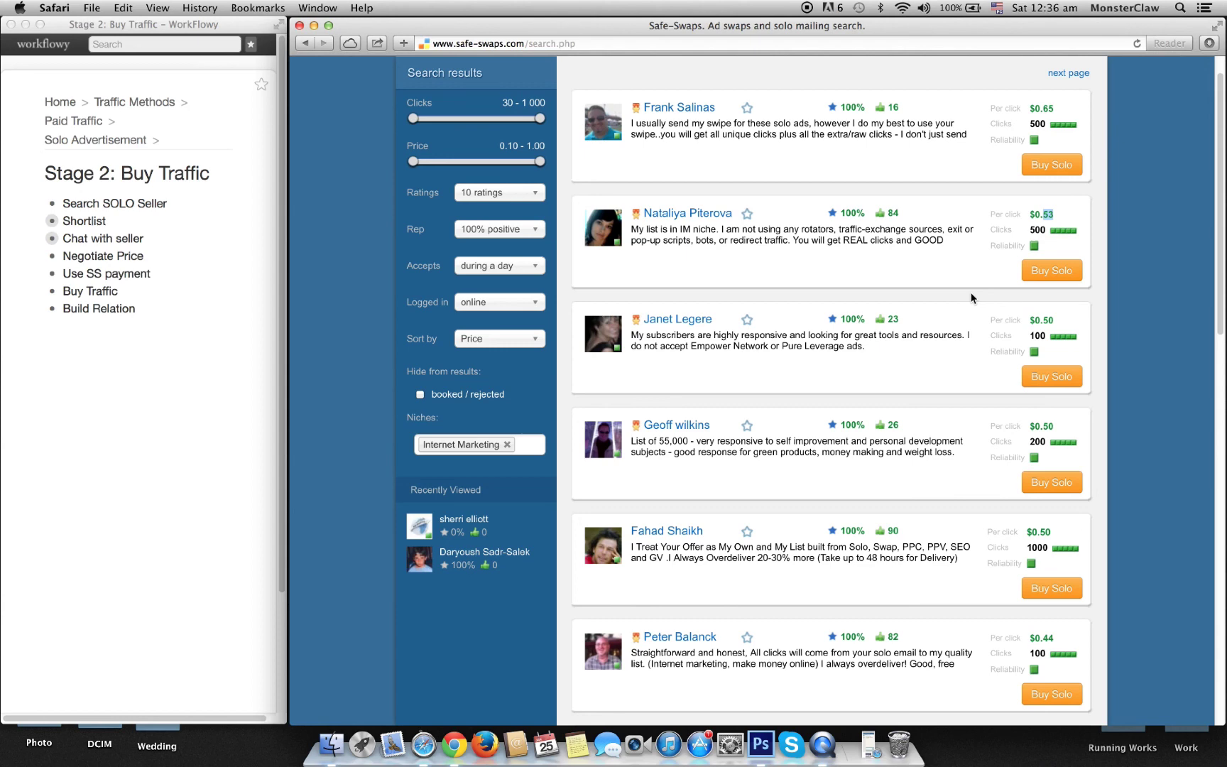
scroll(971, 297, "down", 20)
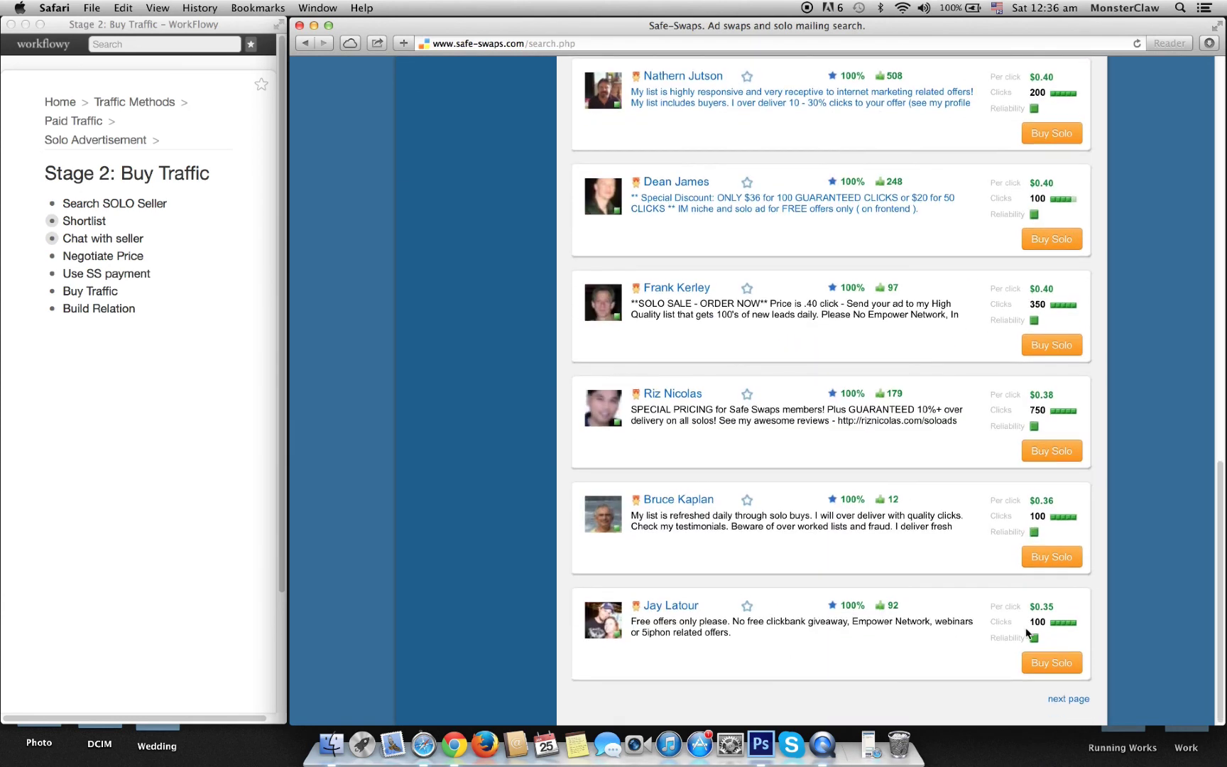
left_click_drag(1056, 607, 1032, 608)
scroll(868, 251, "up", 3)
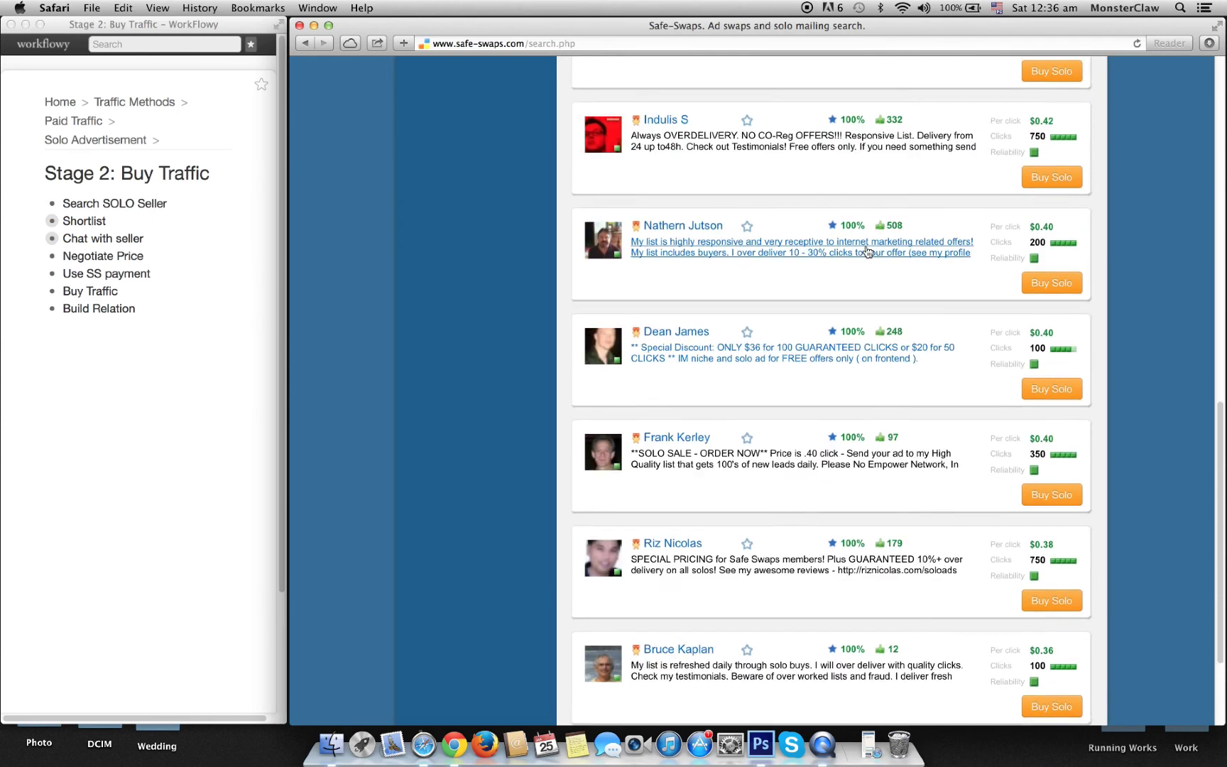
scroll(868, 251, "up", 7)
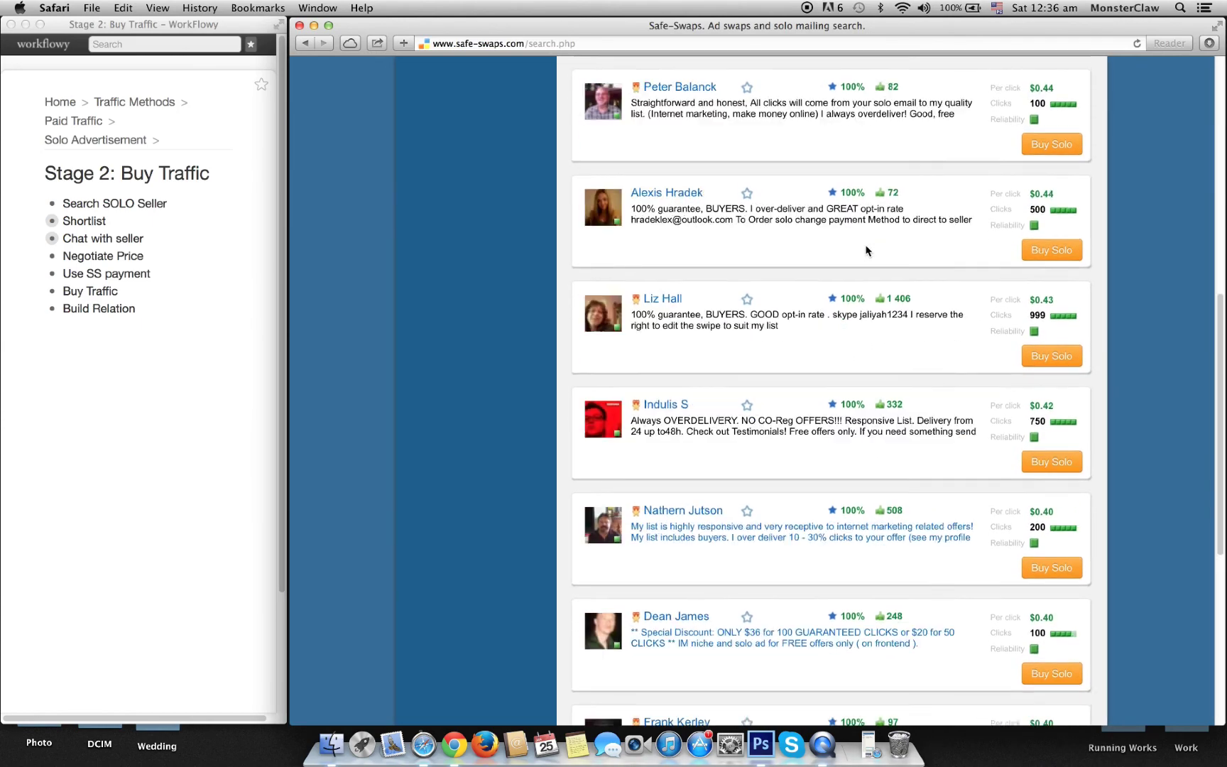
scroll(866, 248, "up", 10)
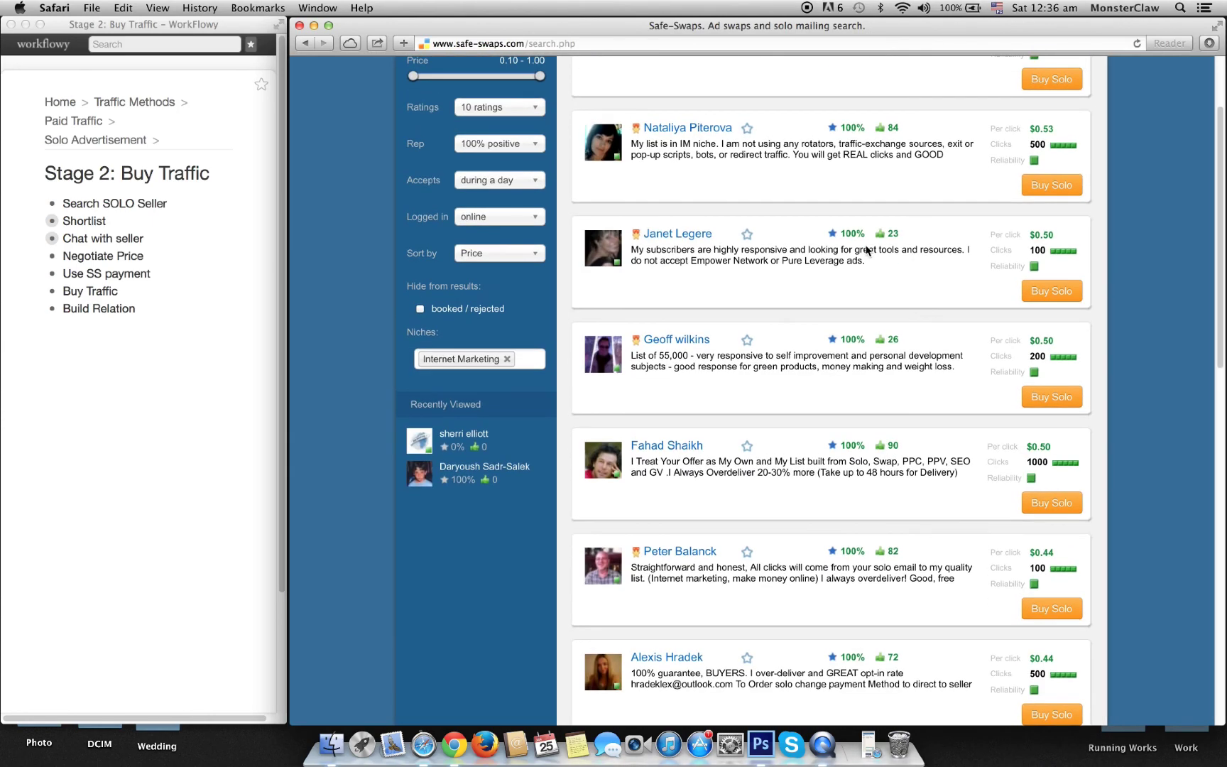
scroll(866, 248, "down", 8)
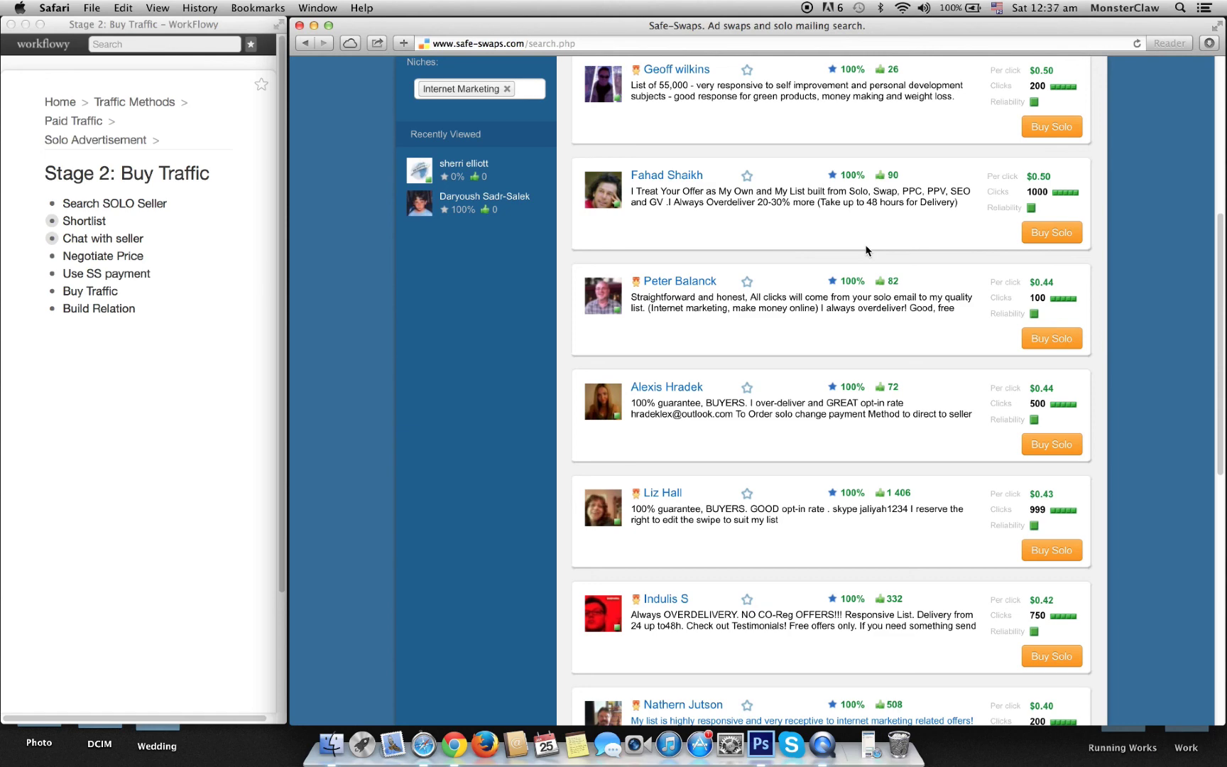
scroll(514, 246, "up", 10)
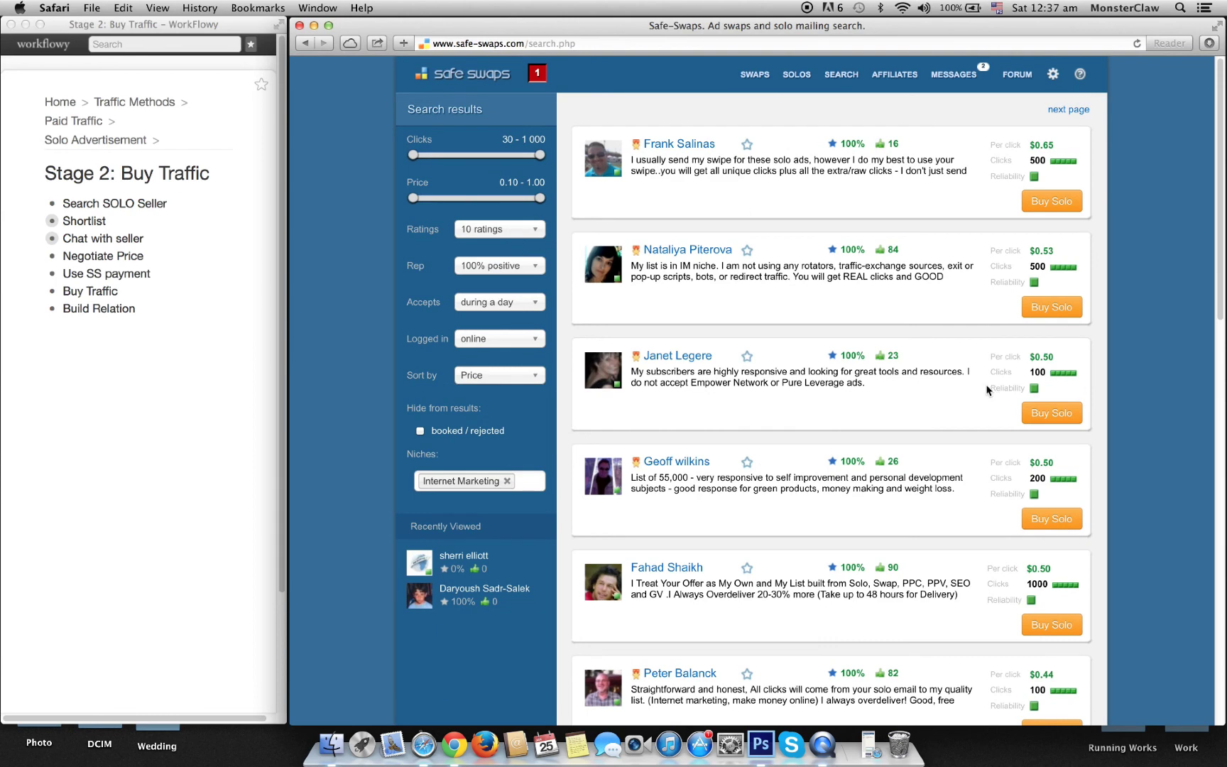
scroll(988, 387, "down", 5)
scroll(987, 390, "down", 9)
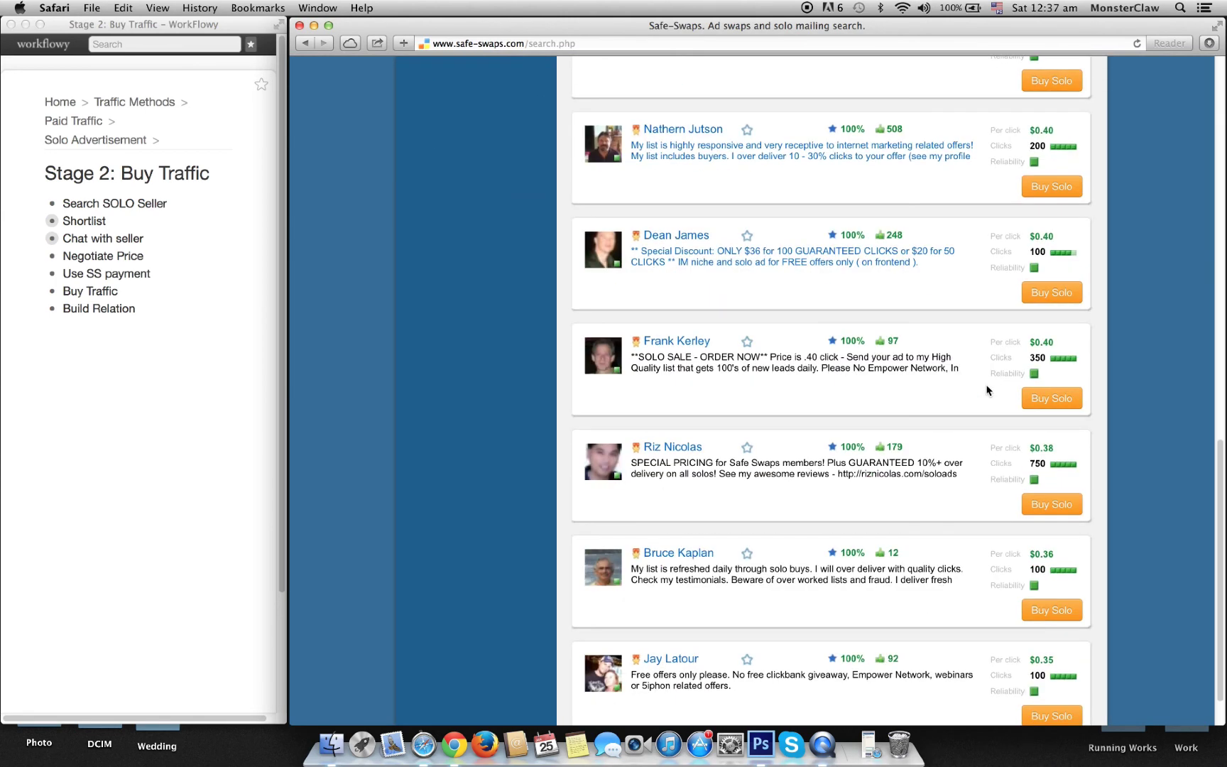
scroll(987, 389, "down", 1)
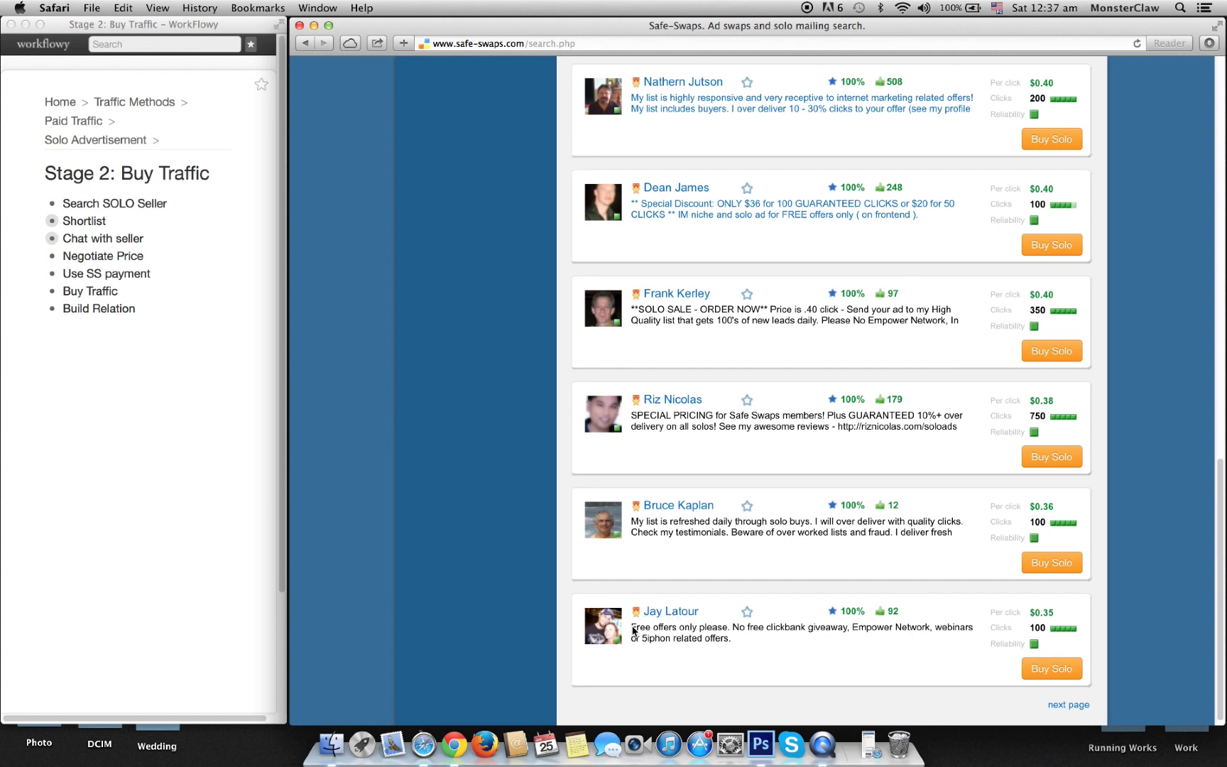
left_click_drag(632, 629, 696, 632)
left_click(665, 556)
scroll(793, 316, "up", 1)
scroll(792, 316, "up", 1)
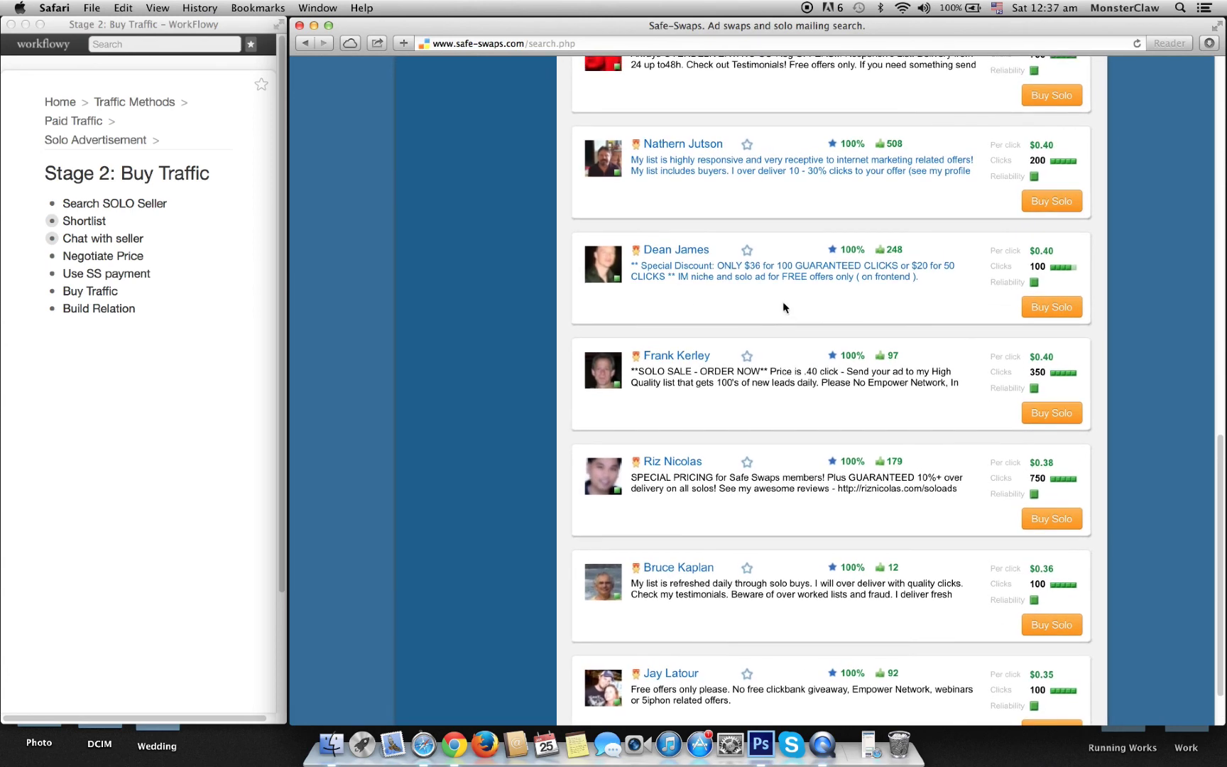
scroll(683, 277, "up", 3)
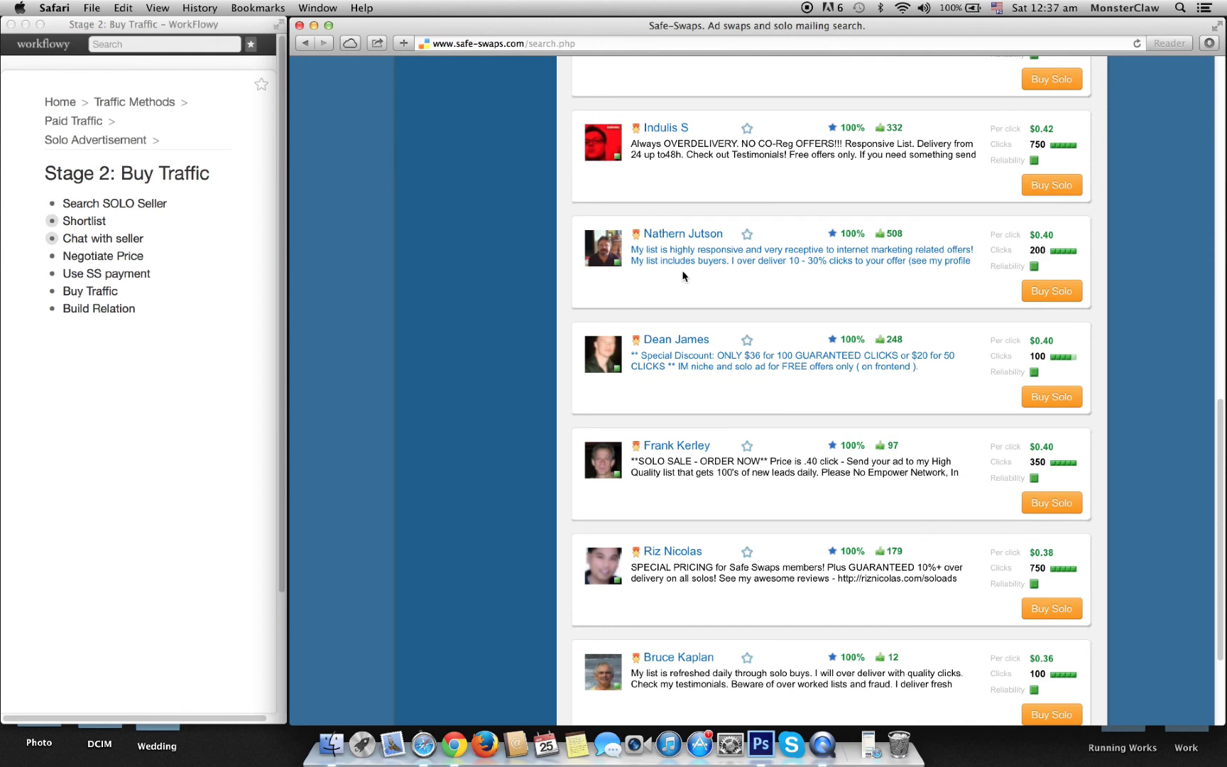
scroll(704, 370, "up", 2)
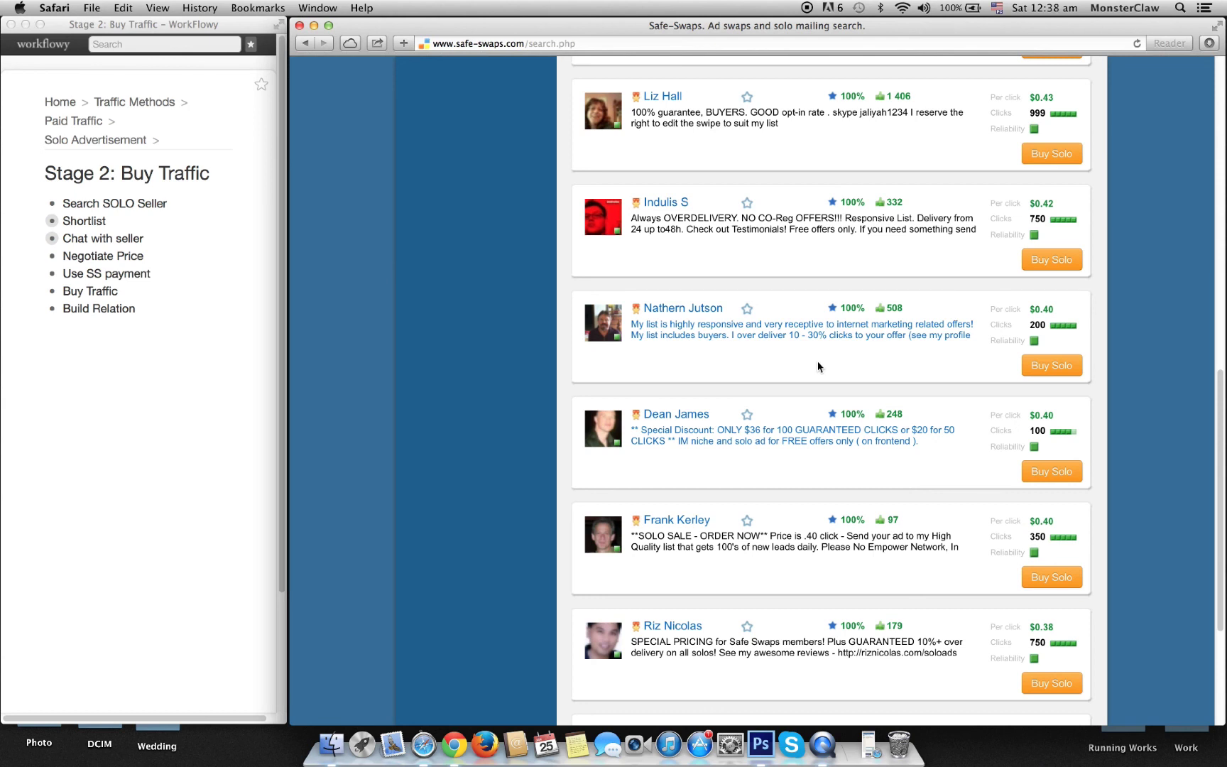
Step: Open the 508-rating seller's profile in a new tab and review his Ad Swaps ratings
left_click(755, 334)
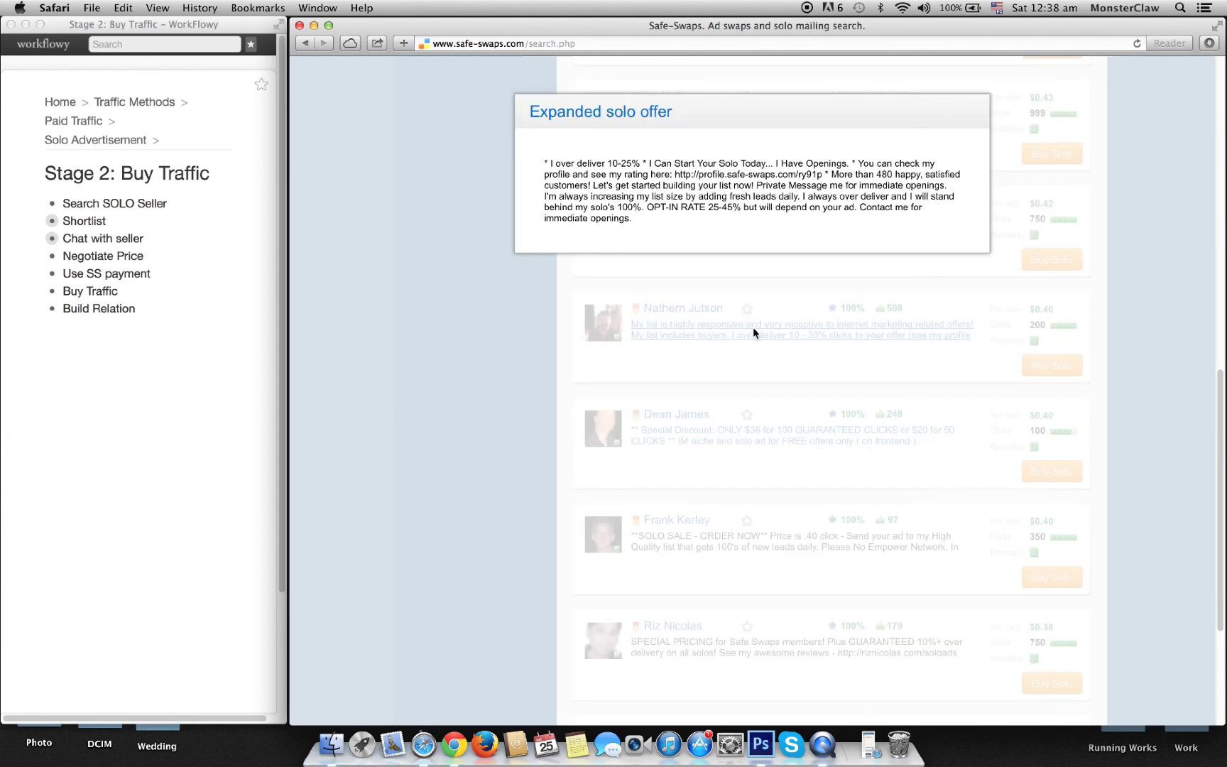
left_click(496, 360)
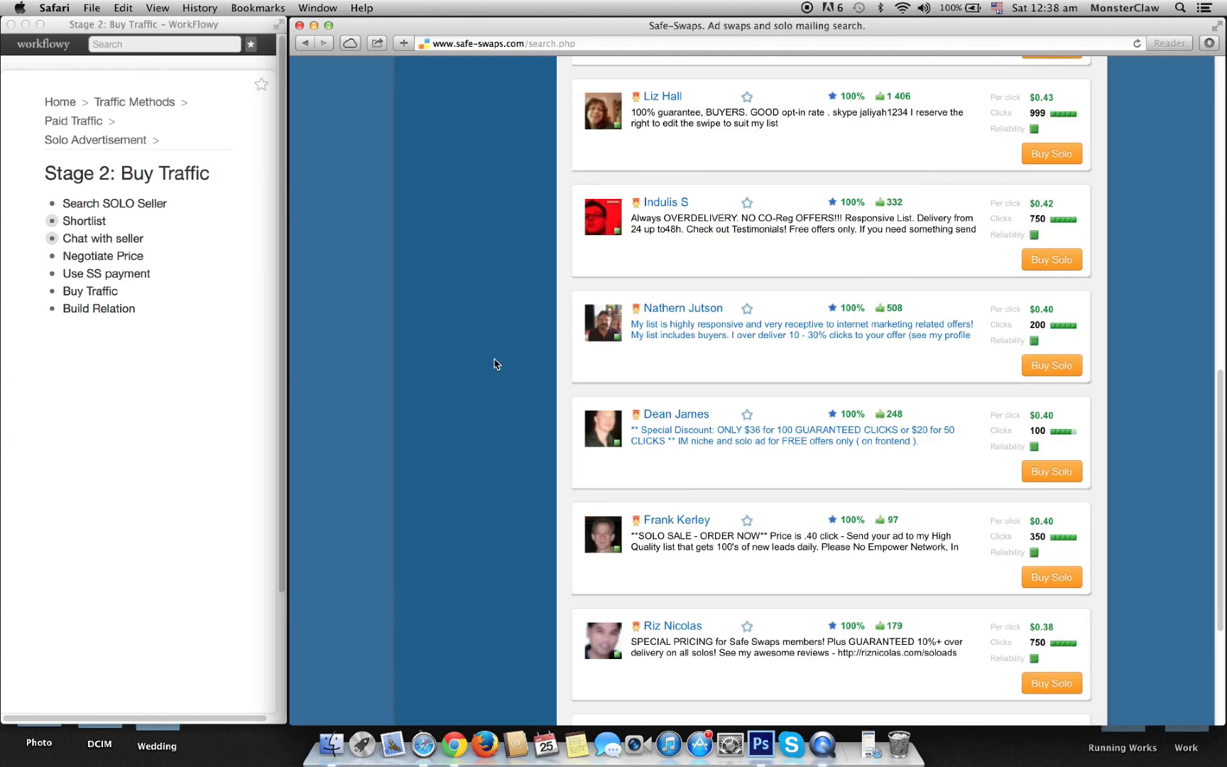
left_click(683, 310)
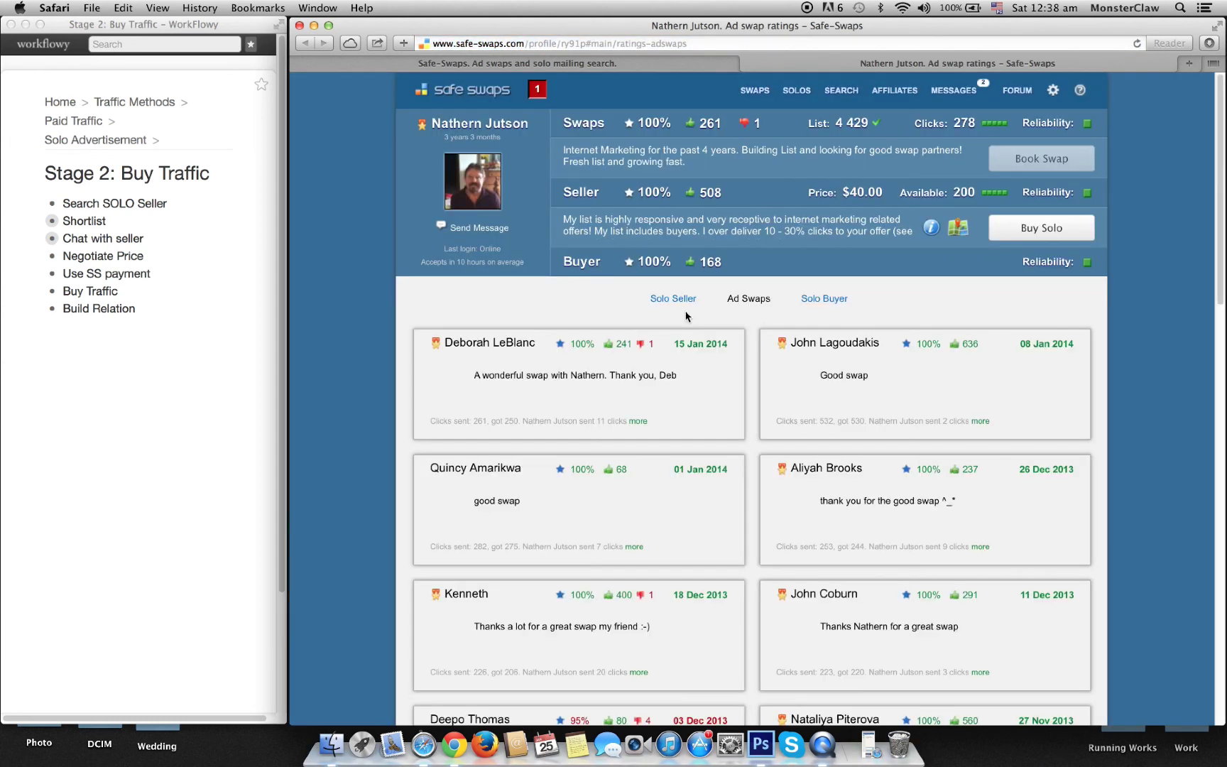
scroll(686, 316, "down", 2)
scroll(686, 316, "down", 1)
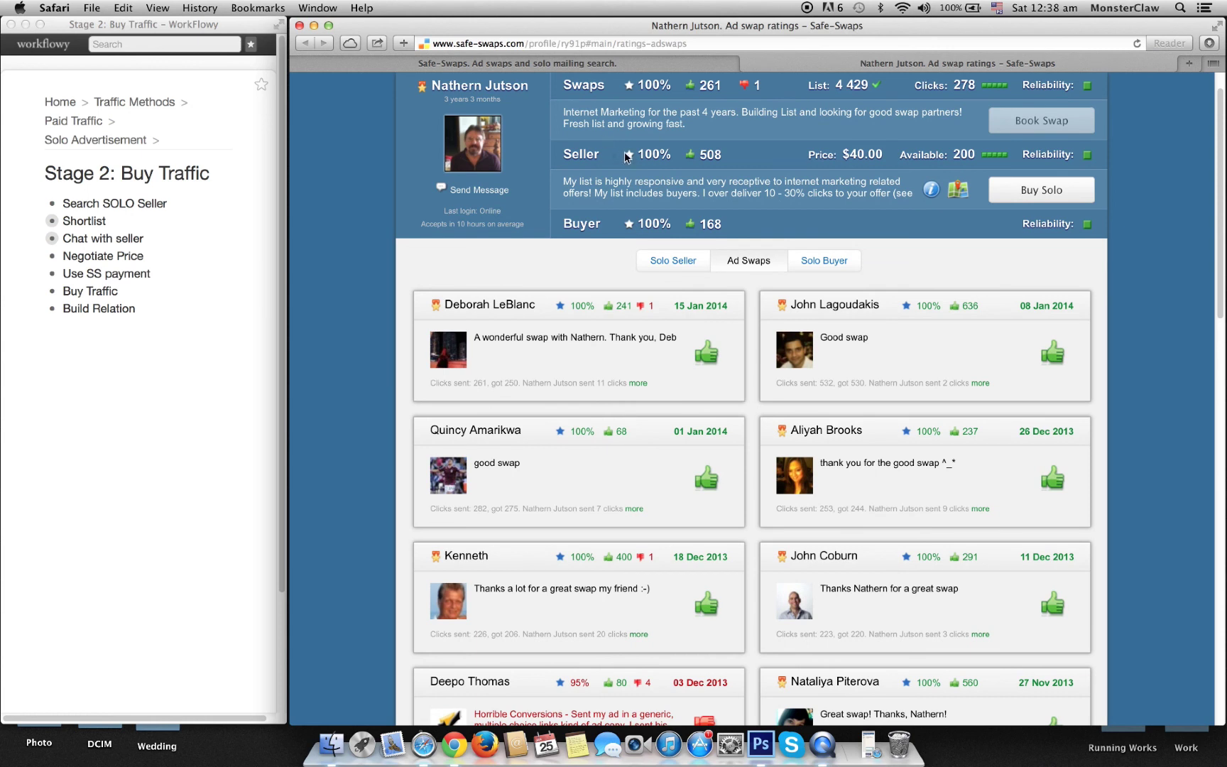
left_click_drag(700, 156, 638, 158)
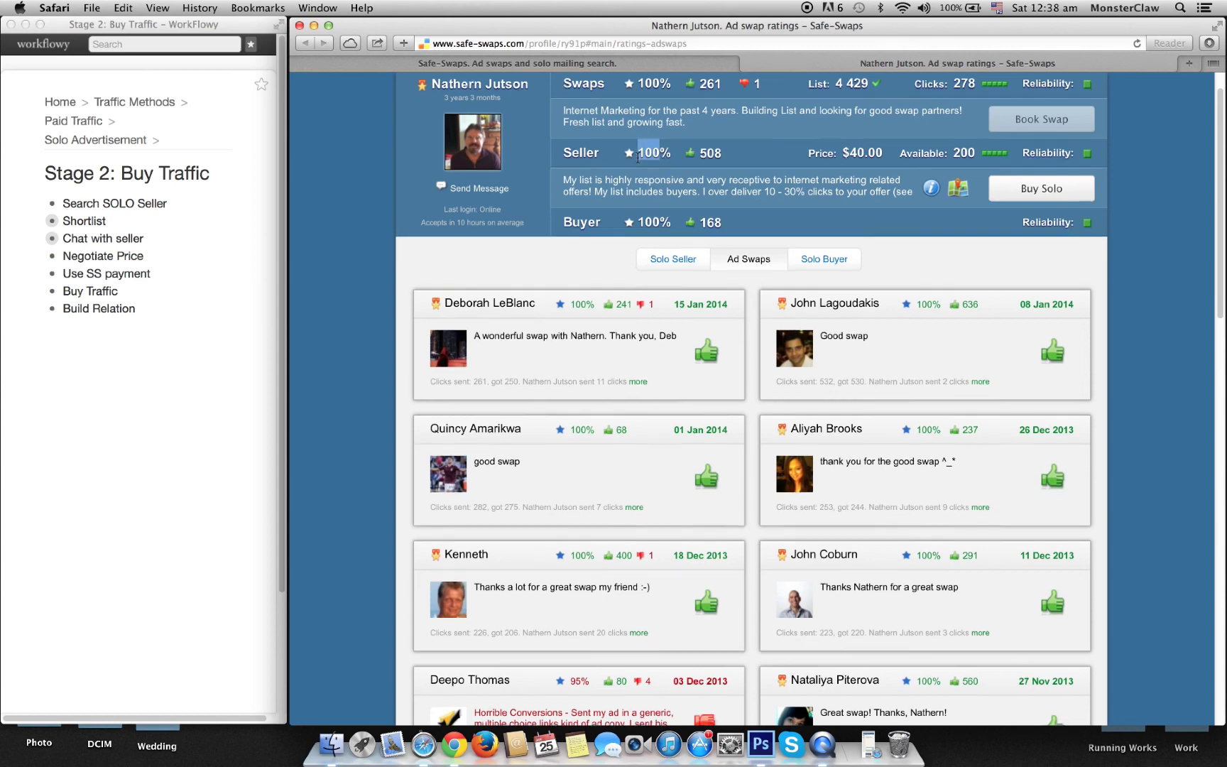
scroll(642, 167, "down", 4)
scroll(650, 178, "up", 1)
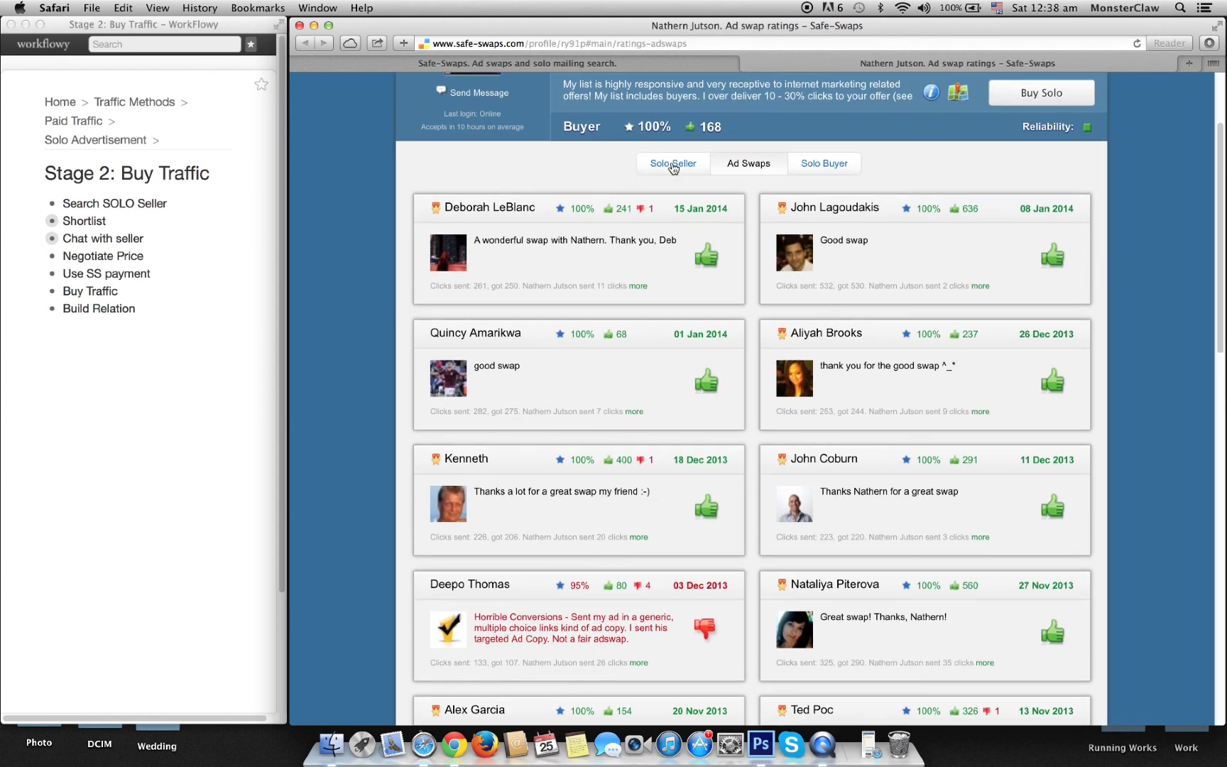
Step: Show the seller's Solo Seller ratings and read the reviews: all 100% positive, newest dated 16 Jan 2014
left_click(672, 165)
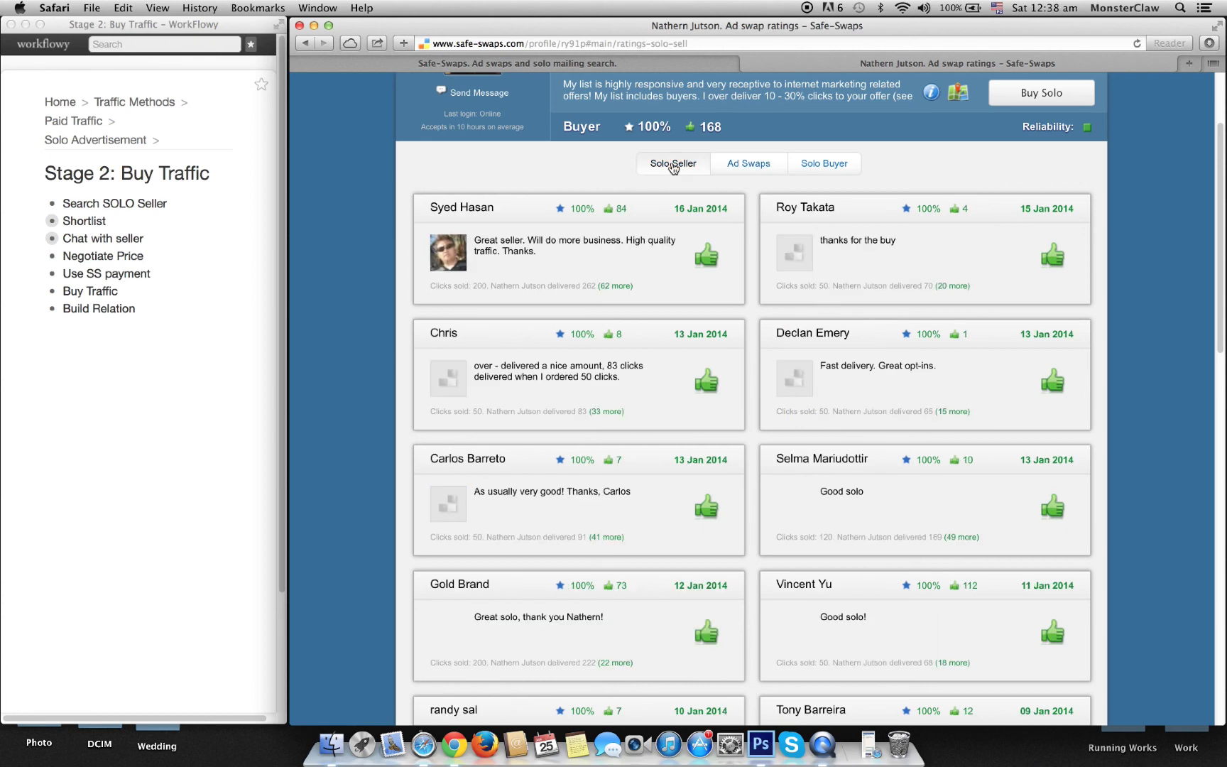
scroll(517, 289, "down", 2)
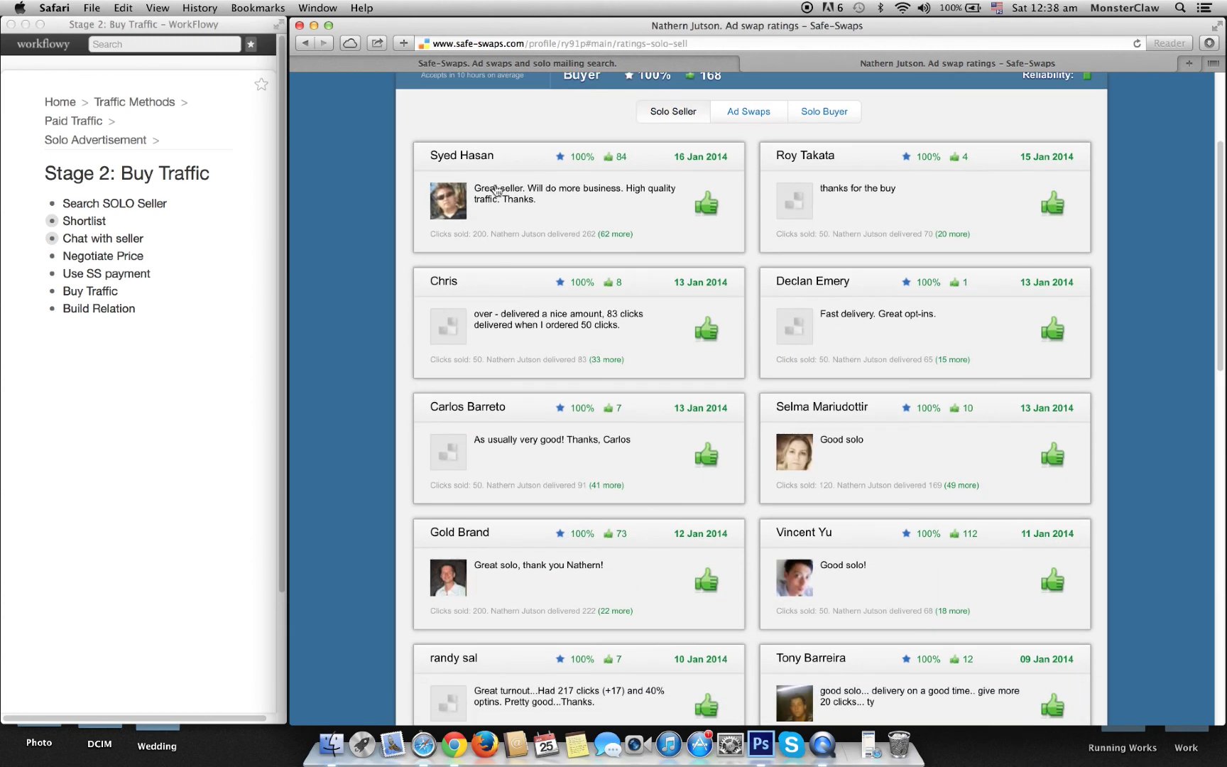
scroll(856, 199, "down", 3)
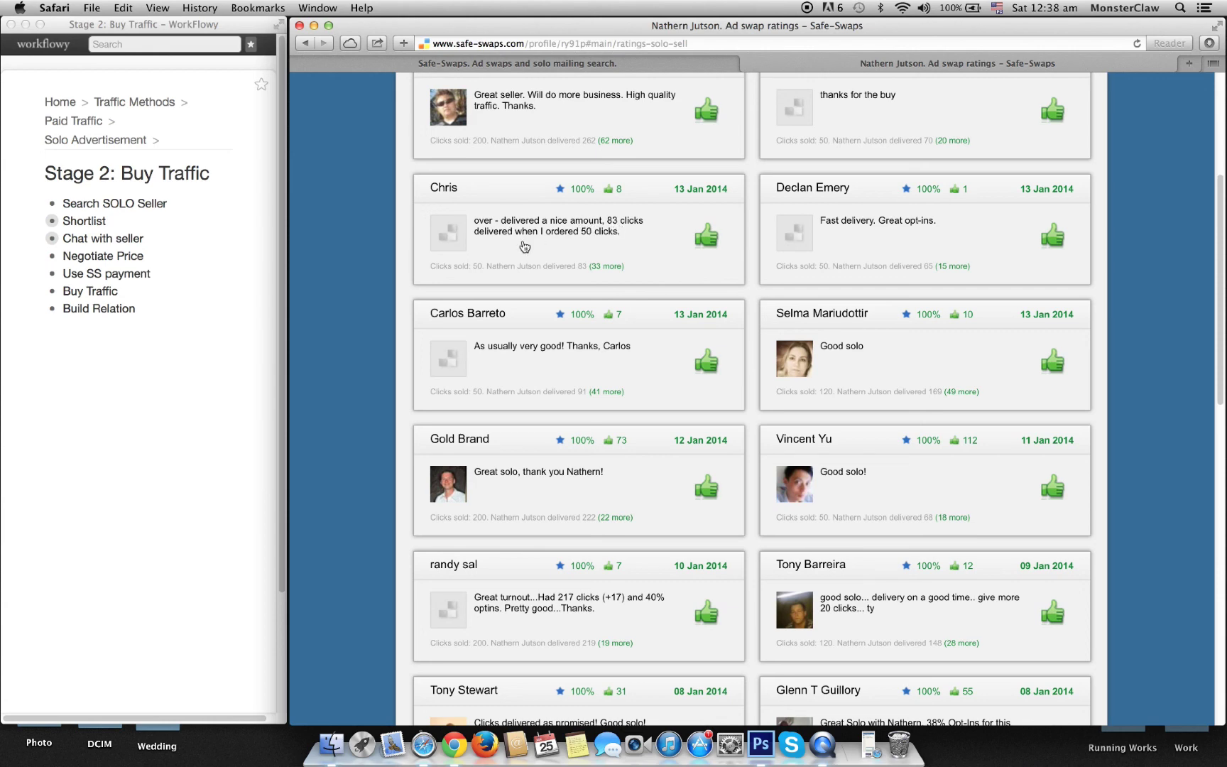
scroll(650, 247, "down", 3)
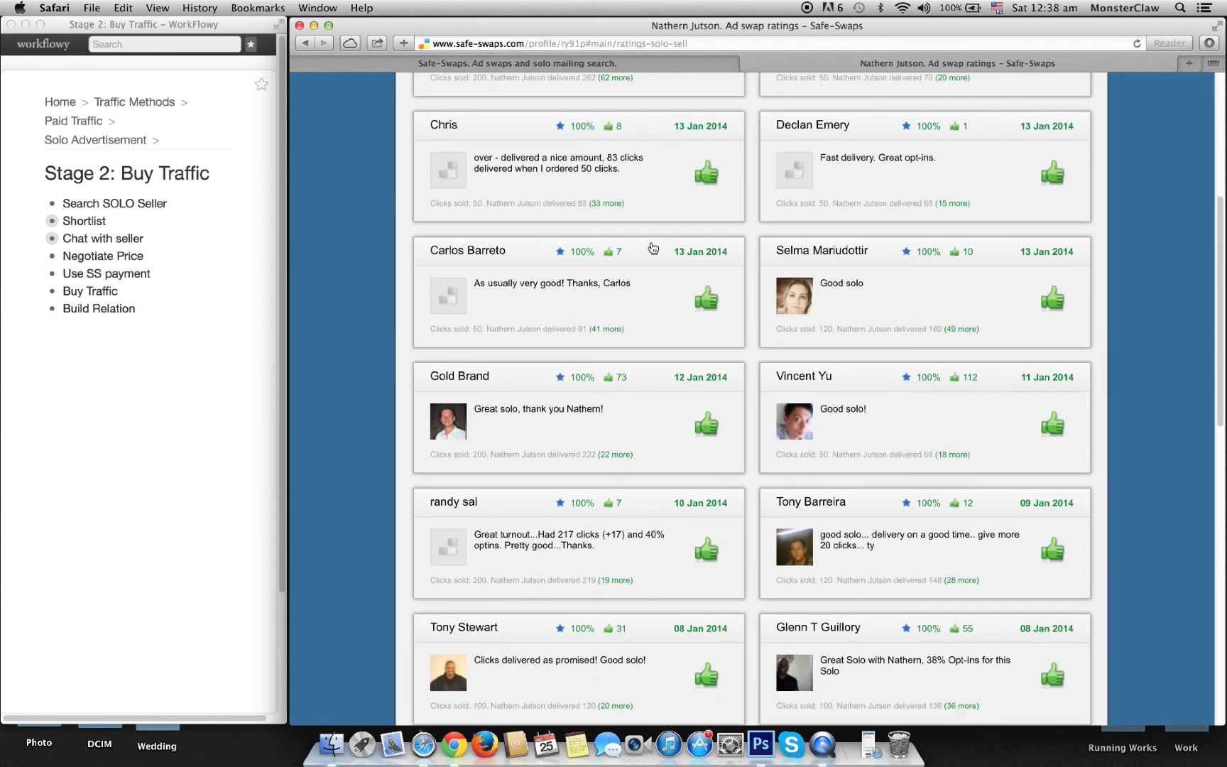
scroll(653, 248, "down", 3)
scroll(653, 247, "down", 2)
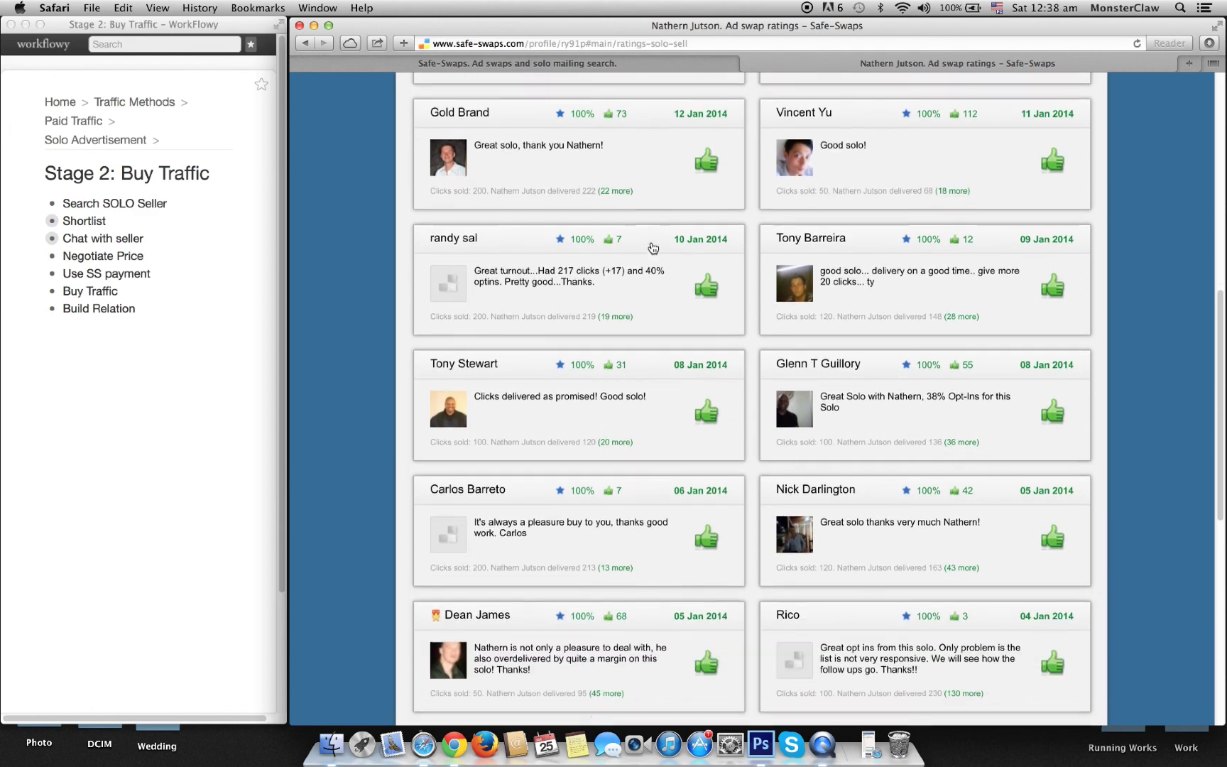
scroll(653, 247, "down", 2)
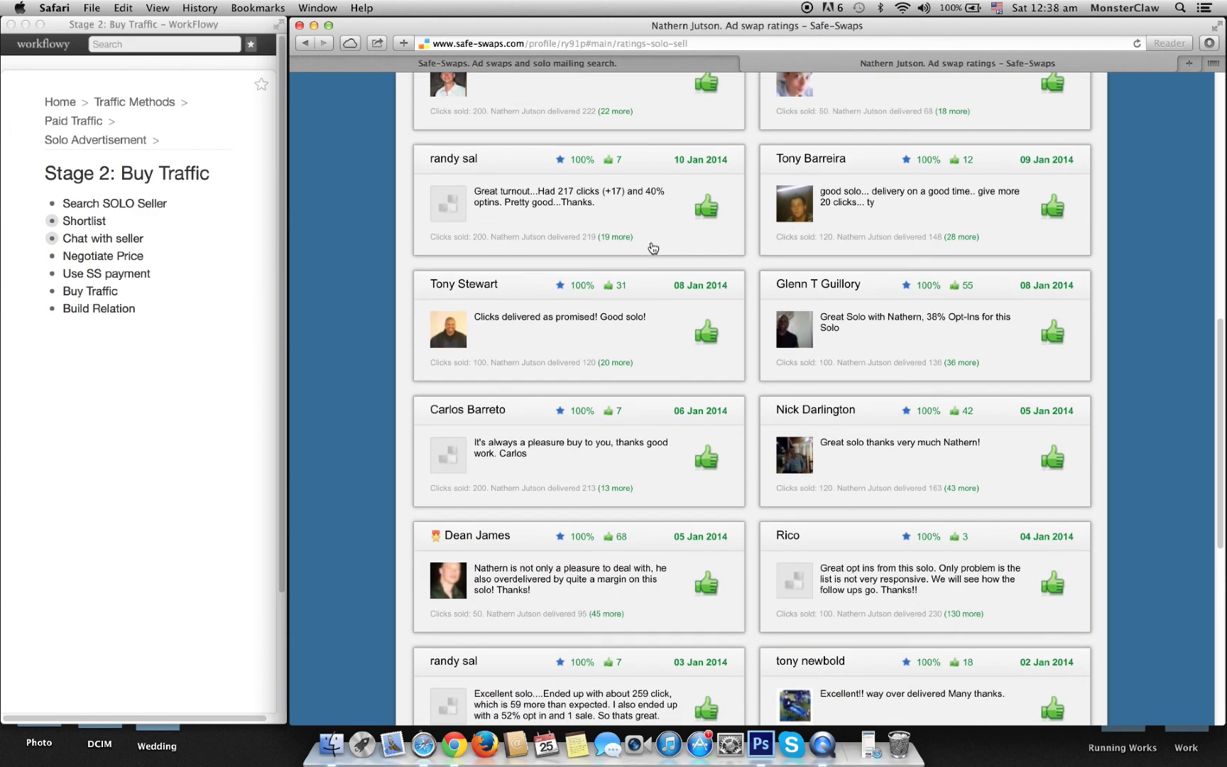
scroll(653, 247, "down", 3)
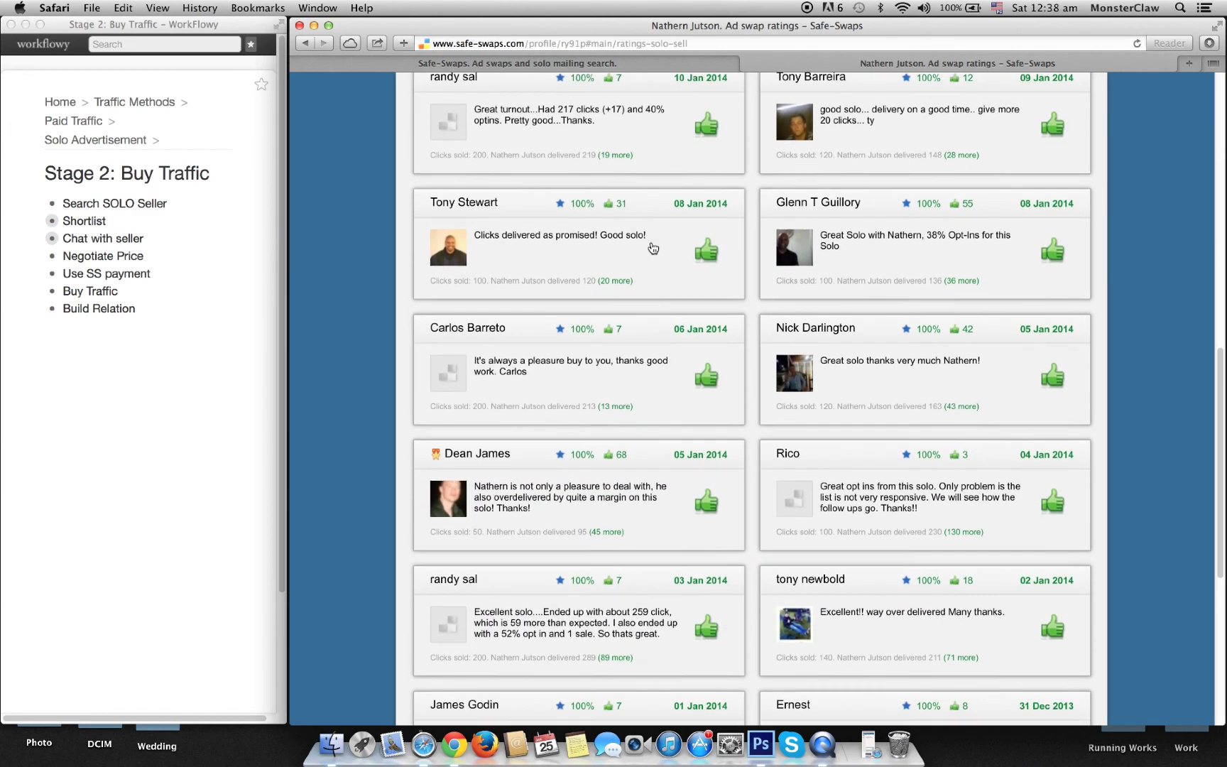
scroll(915, 372, "down", 3)
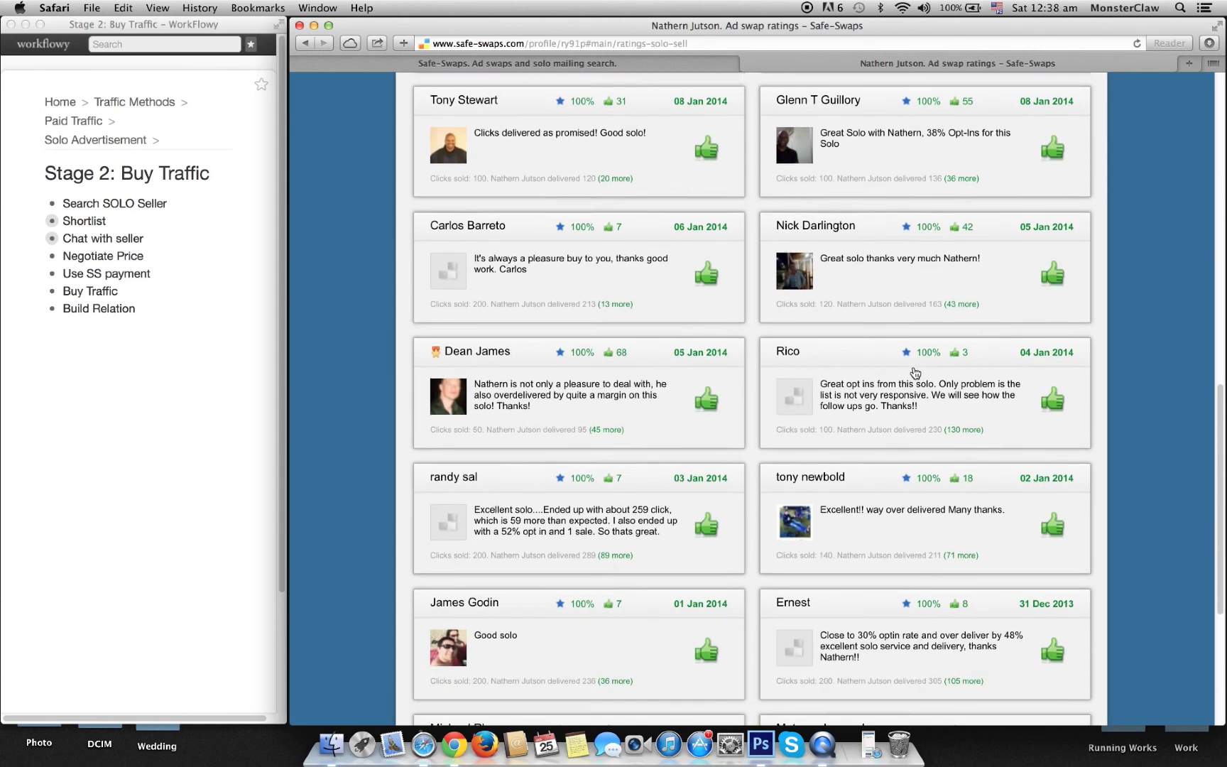
scroll(915, 372, "down", 1)
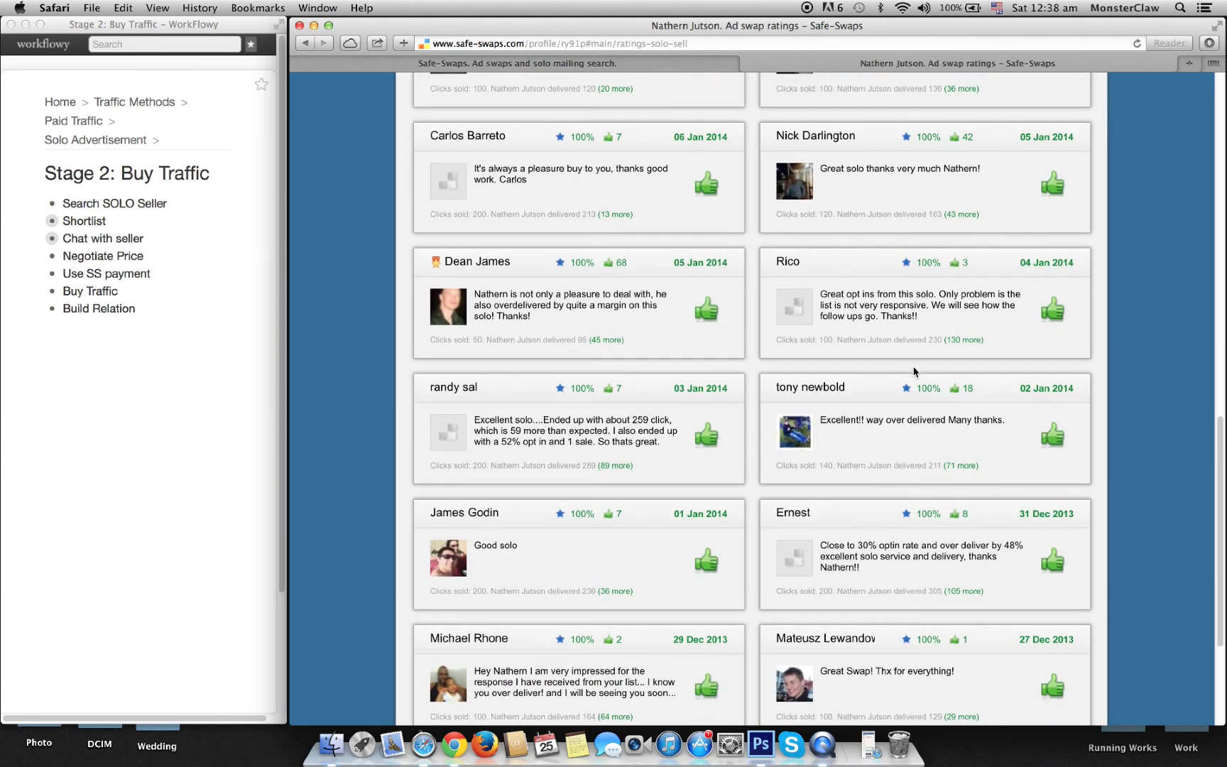
scroll(916, 372, "down", 2)
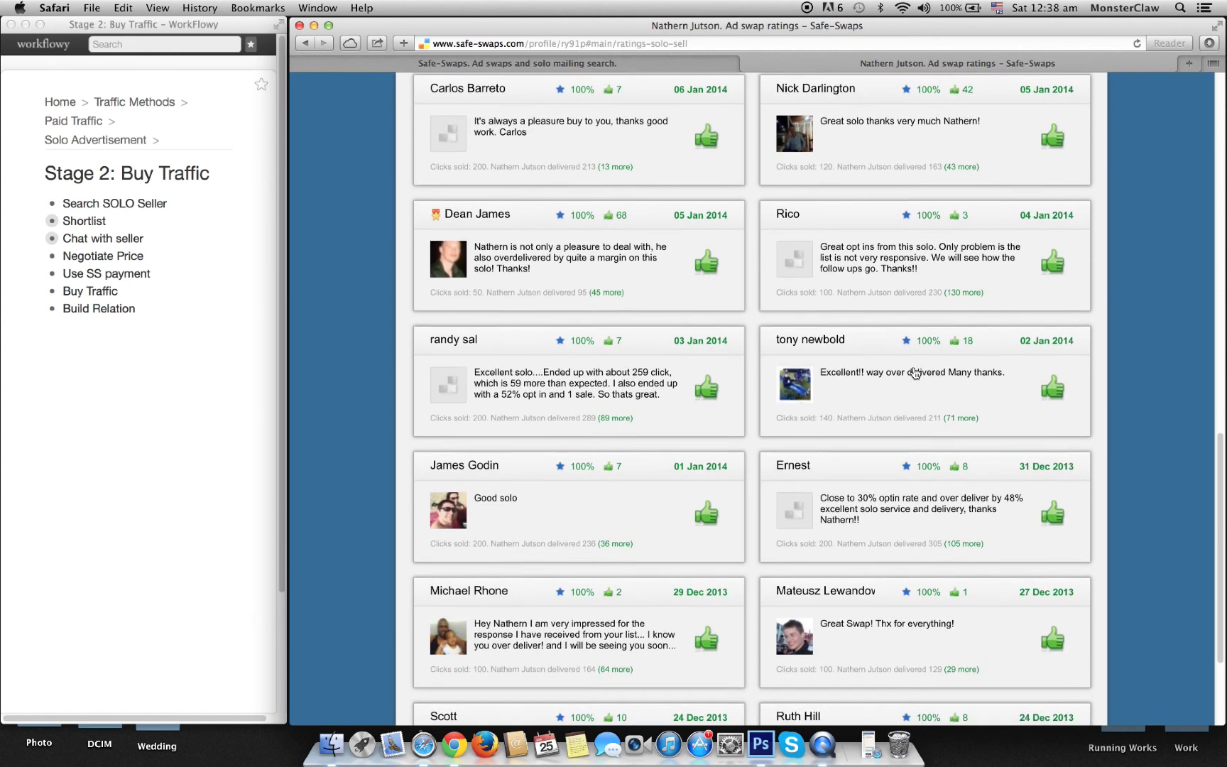
scroll(916, 372, "down", 5)
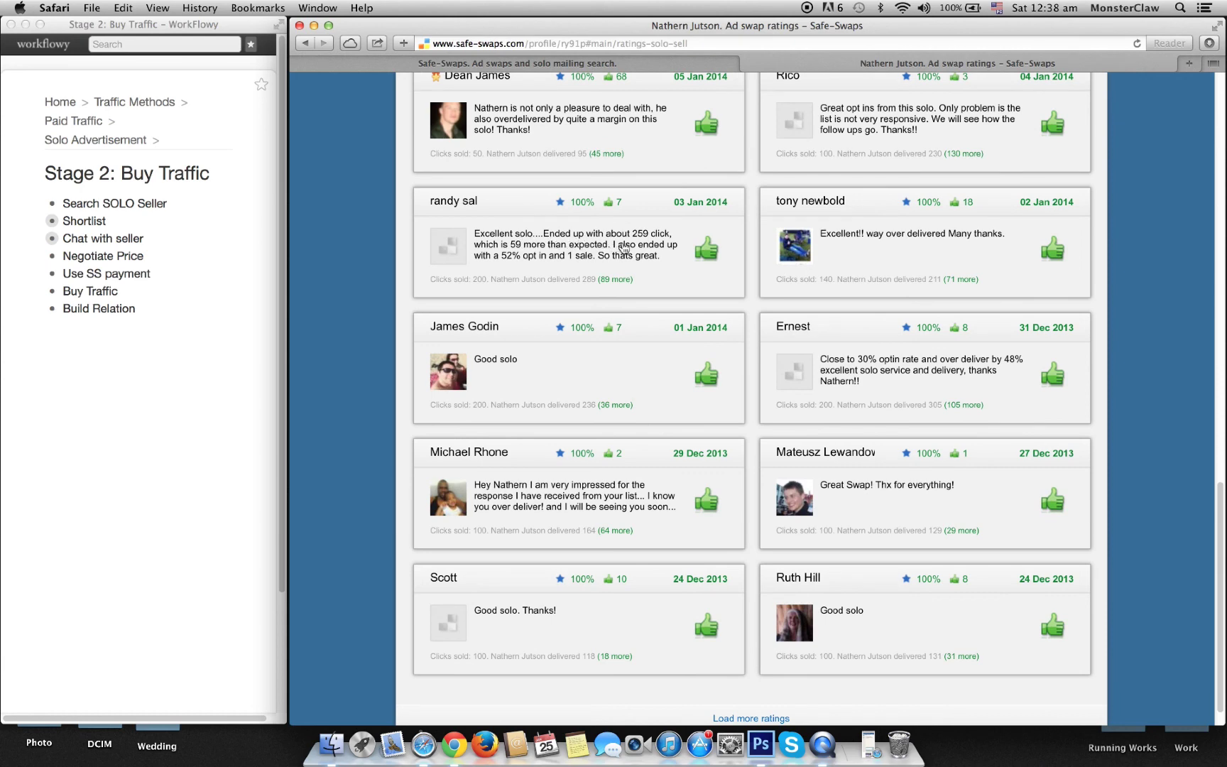
scroll(638, 296, "down", 1)
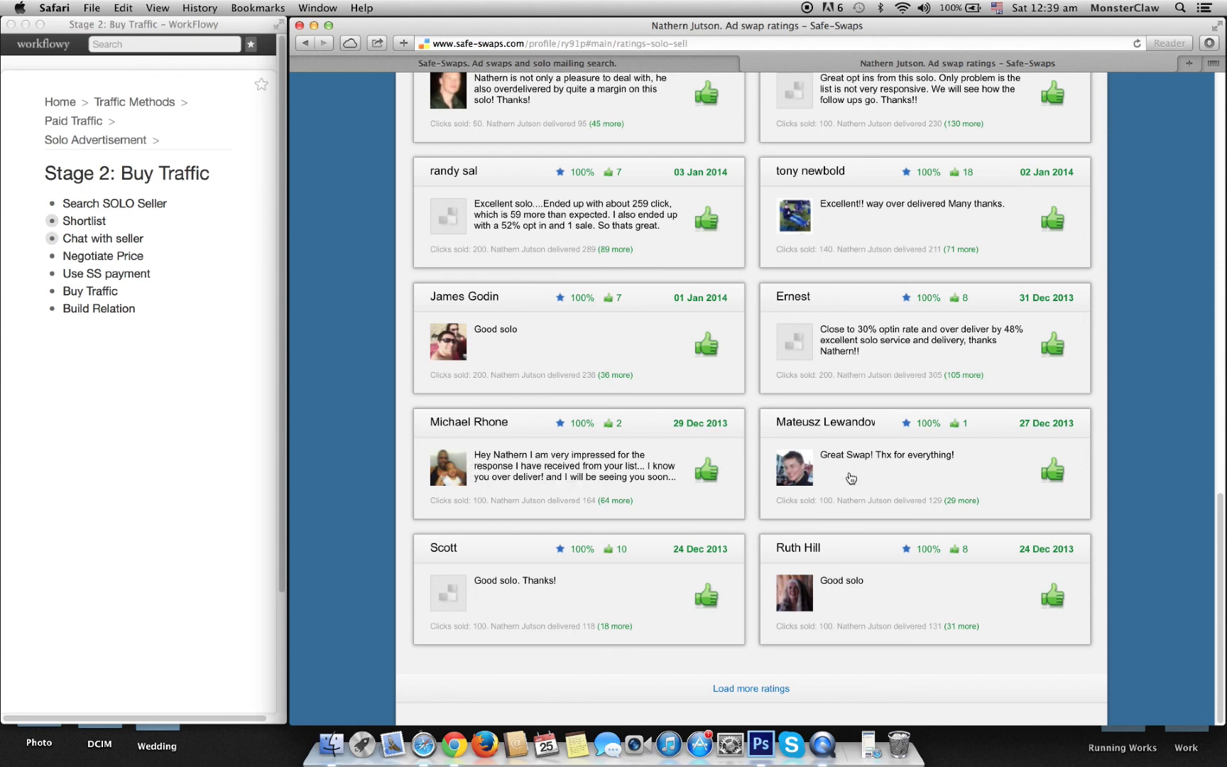
scroll(851, 478, "up", 20)
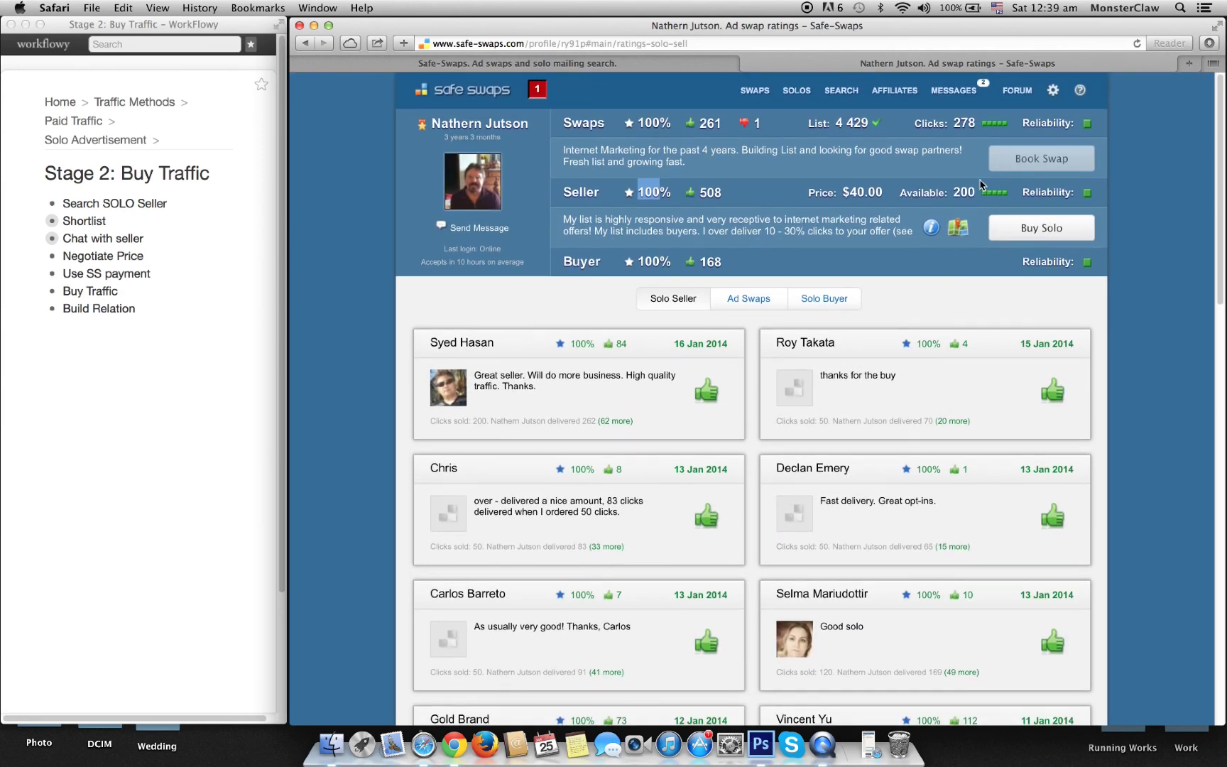
Step: Highlight the seller's Online status, then use Send Message to reach the empty Chat box
double_click(490, 248)
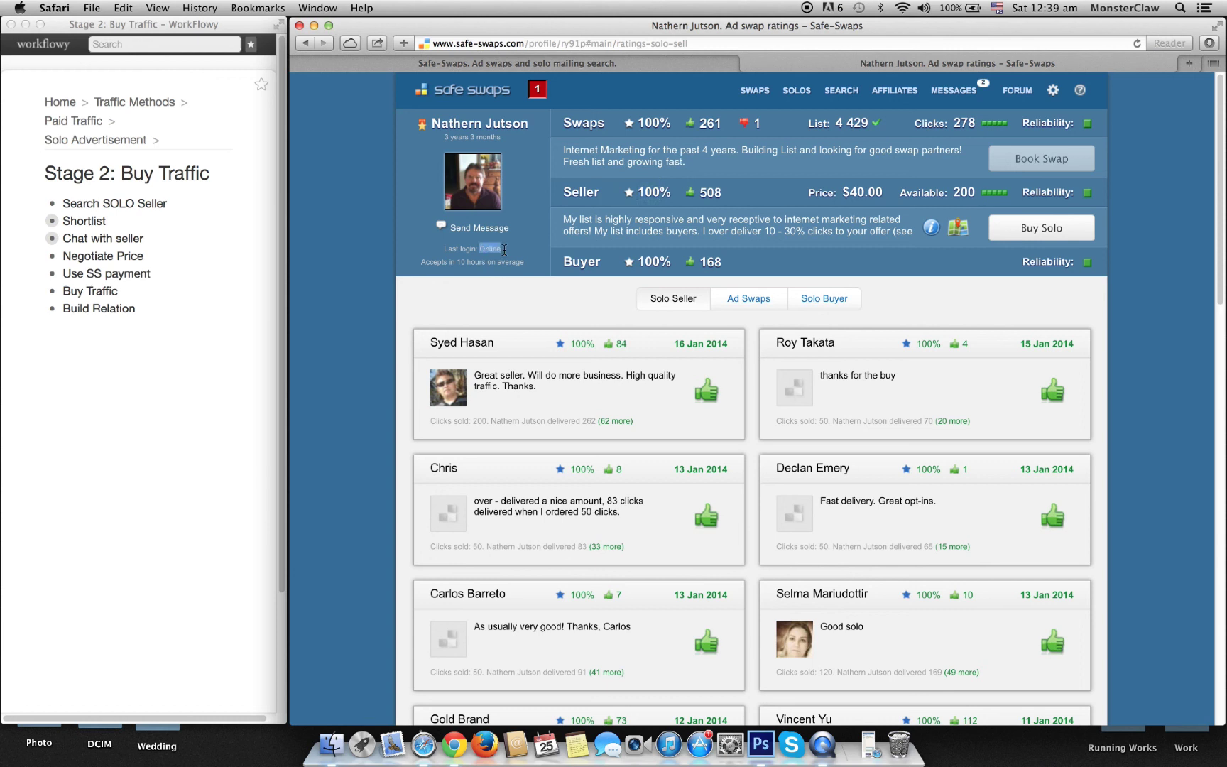
left_click(469, 237)
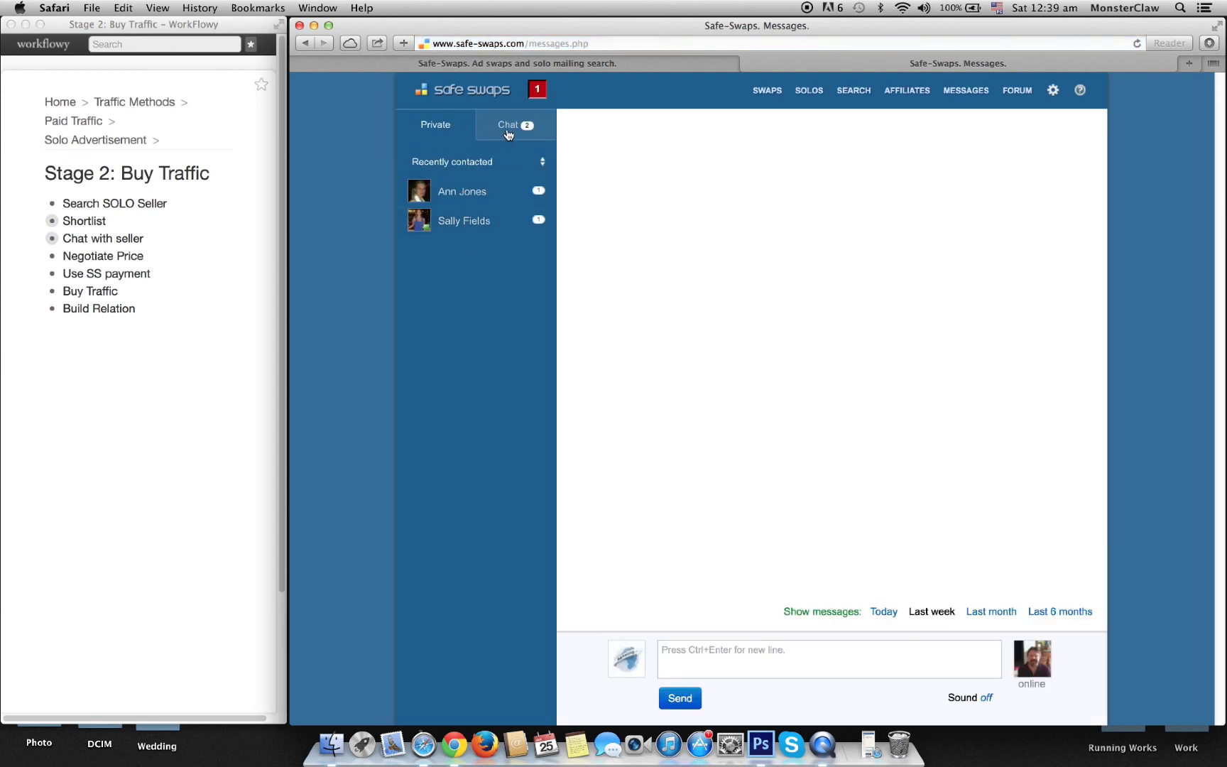
Step: Send 'Hi, I am looking for a list which works great on make money', asking if the list suits fastsensesystem.com
left_click(766, 663)
type("Hi, I am looking for a list")
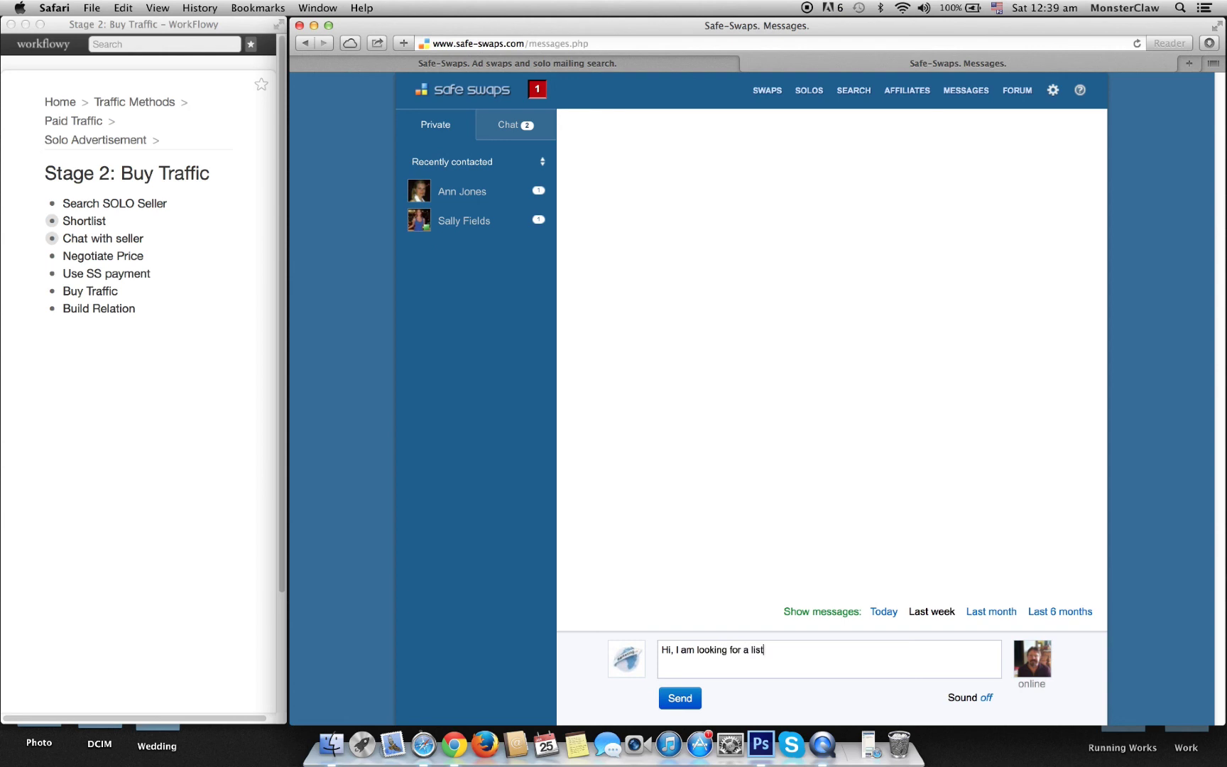
type(" which works great on make mo")
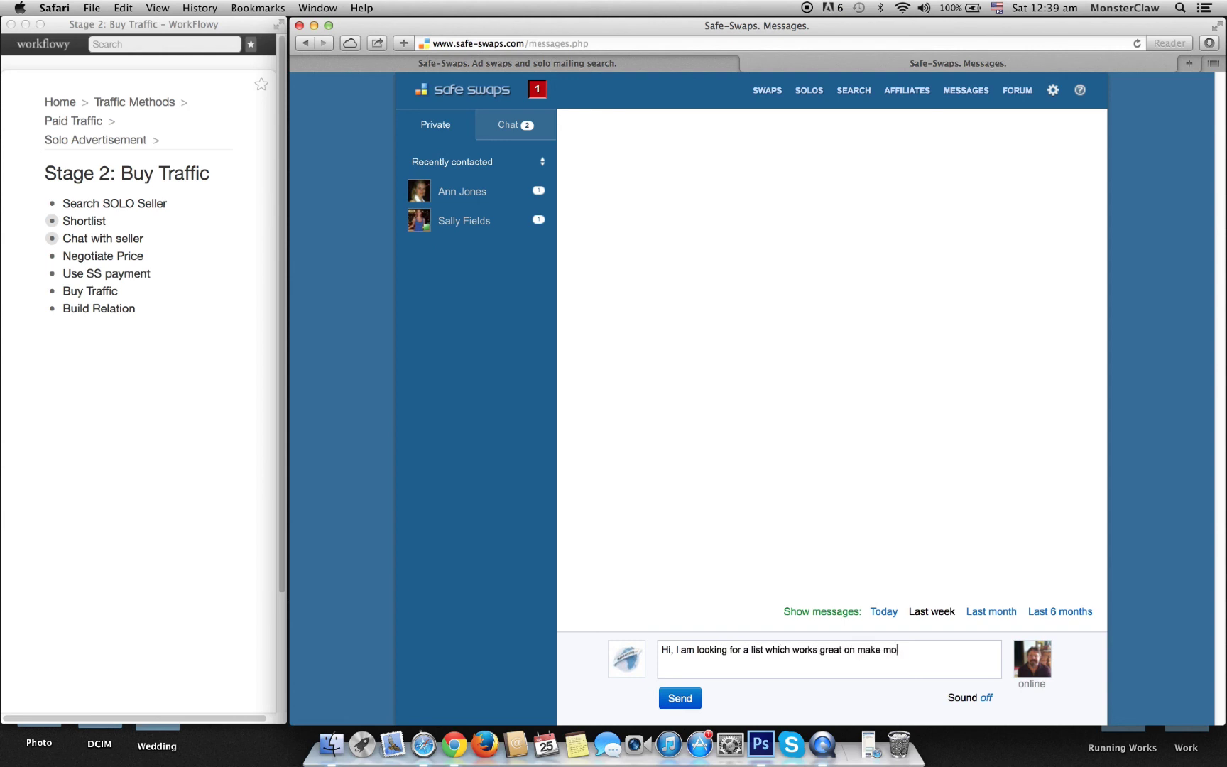
type("ney and to be mo")
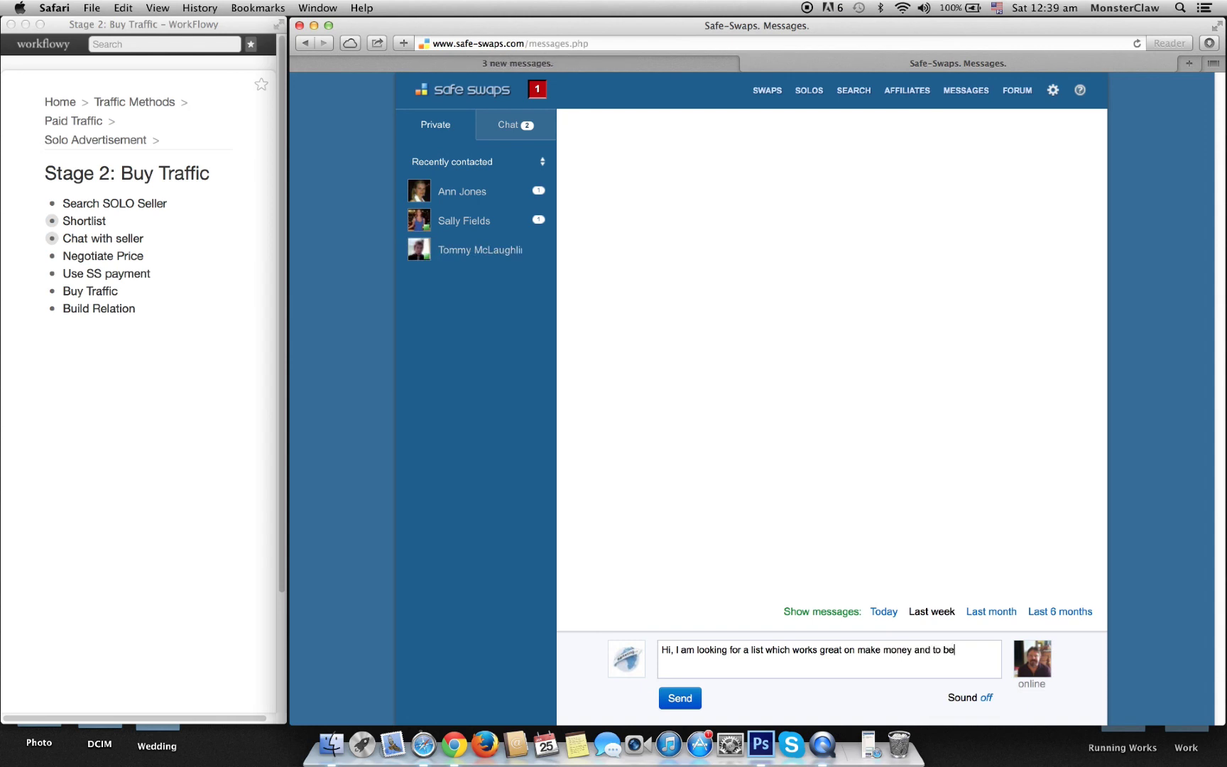
key("BackSpace")
key("BackSpace")
key("BackSpace")
key("BackSpace")
key("BackSpace")
key("BackSpace")
key("BackSpace")
key("BackSpace")
key("BackSpace")
key("BackSpace")
key("BackSpace")
key("BackSpace")
key("BackSpace")
type(". ")
type("Here is my prod")
type("uct -")
type(" fastses")
type("enses")
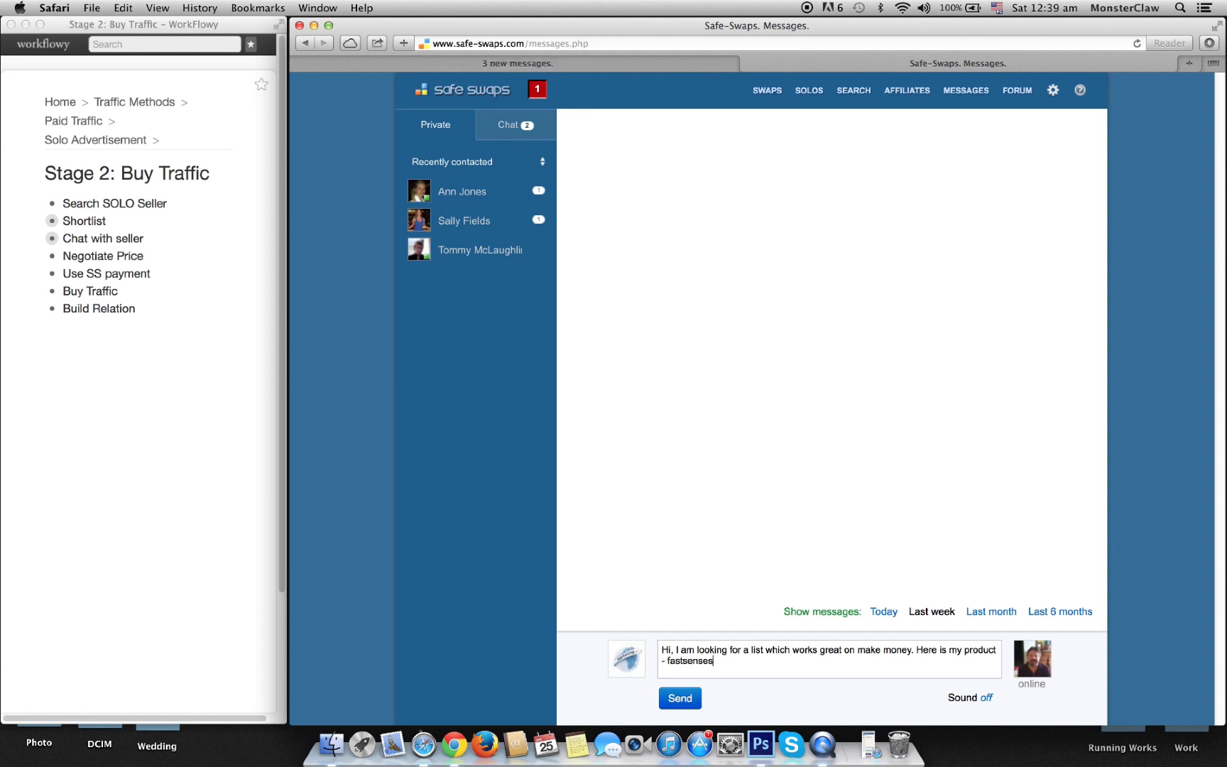
type("ystem.com , do you think yu")
type("r")
key("BackSpace")
key("BackSpace")
type("our list ")
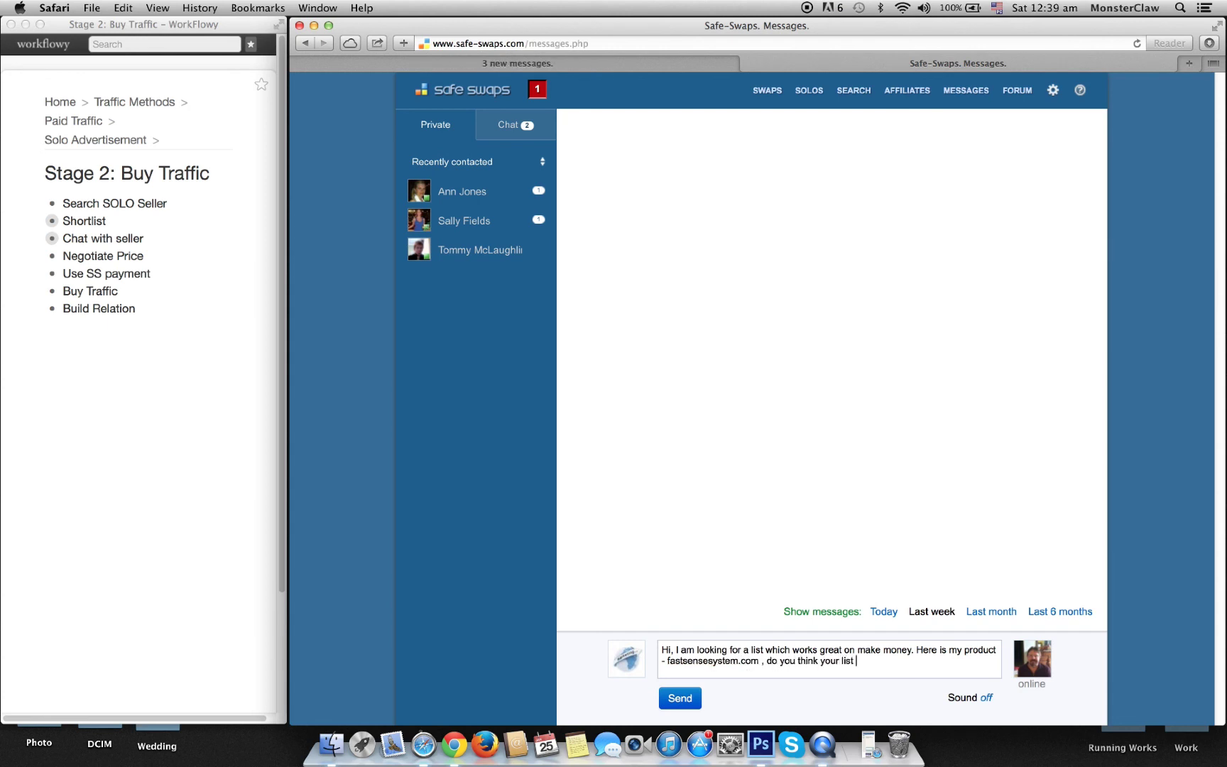
type("will be good for it??")
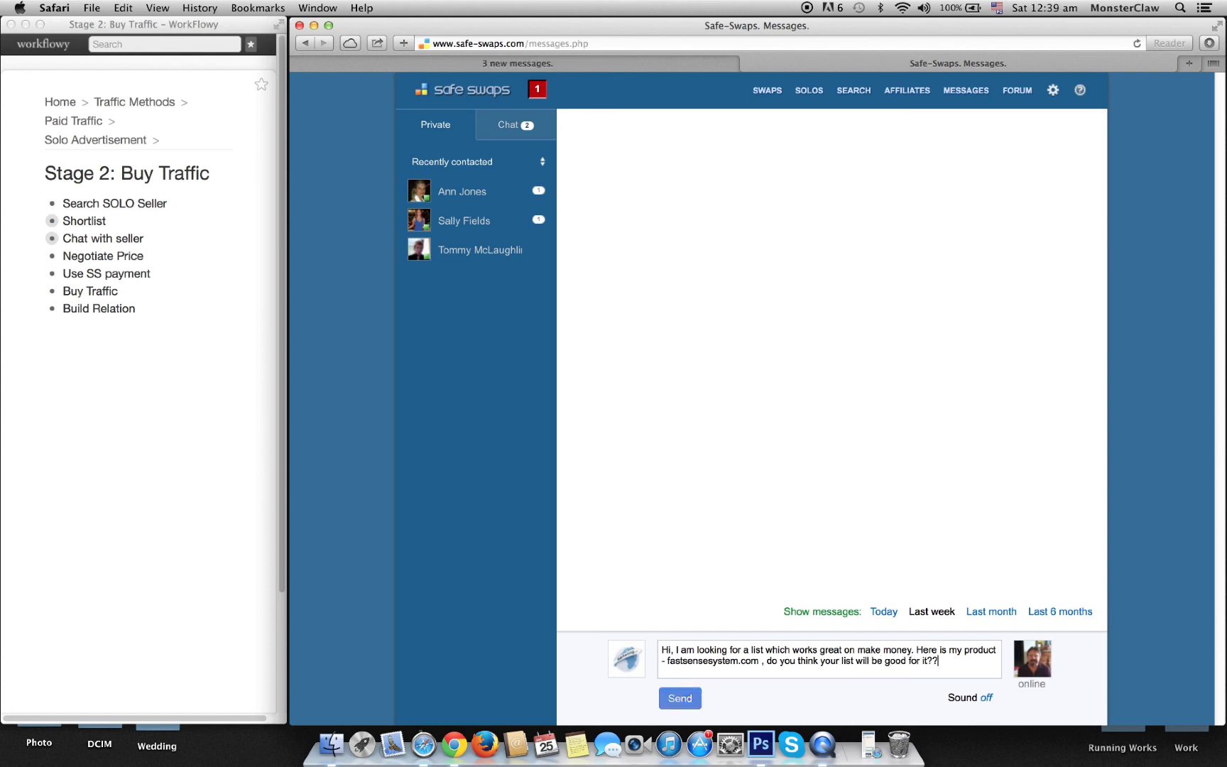
left_click(680, 698)
type("'s")
key("BackSpace")
key("BackSpace")
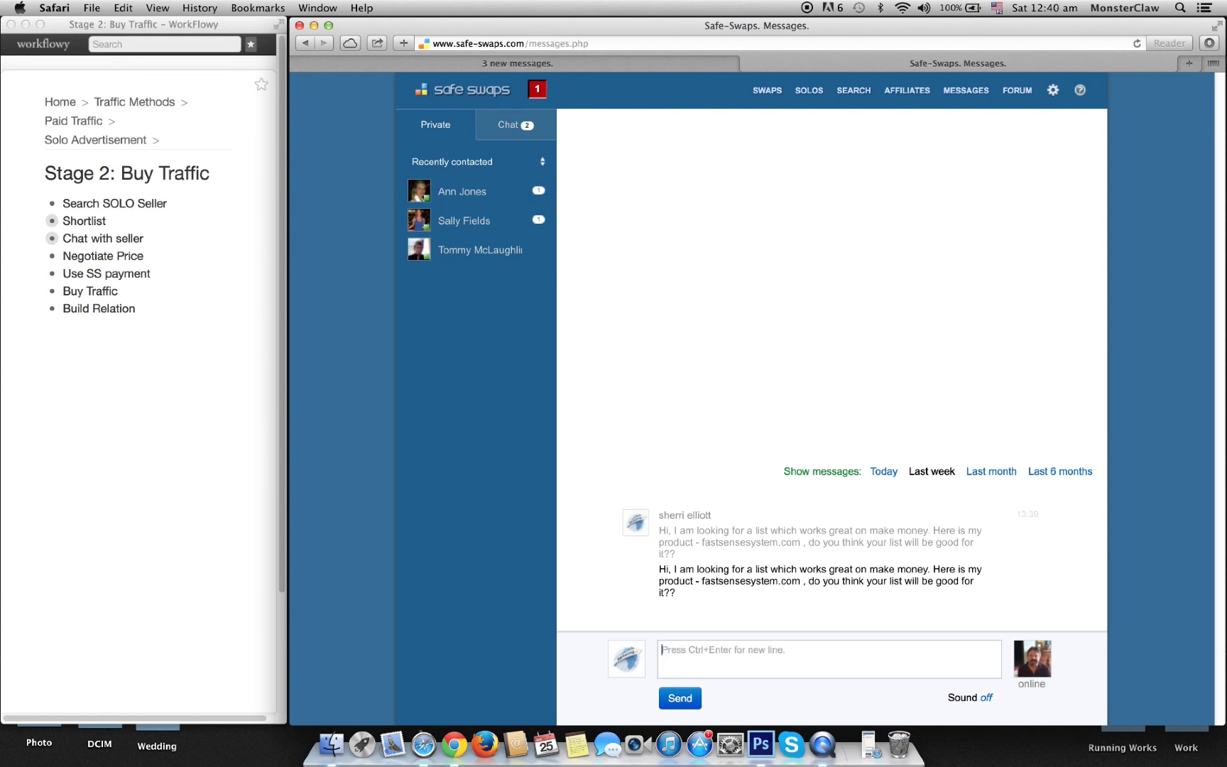
Step: In the replying seller's conversation, send the product link fastsensesystem.com
left_click(462, 190)
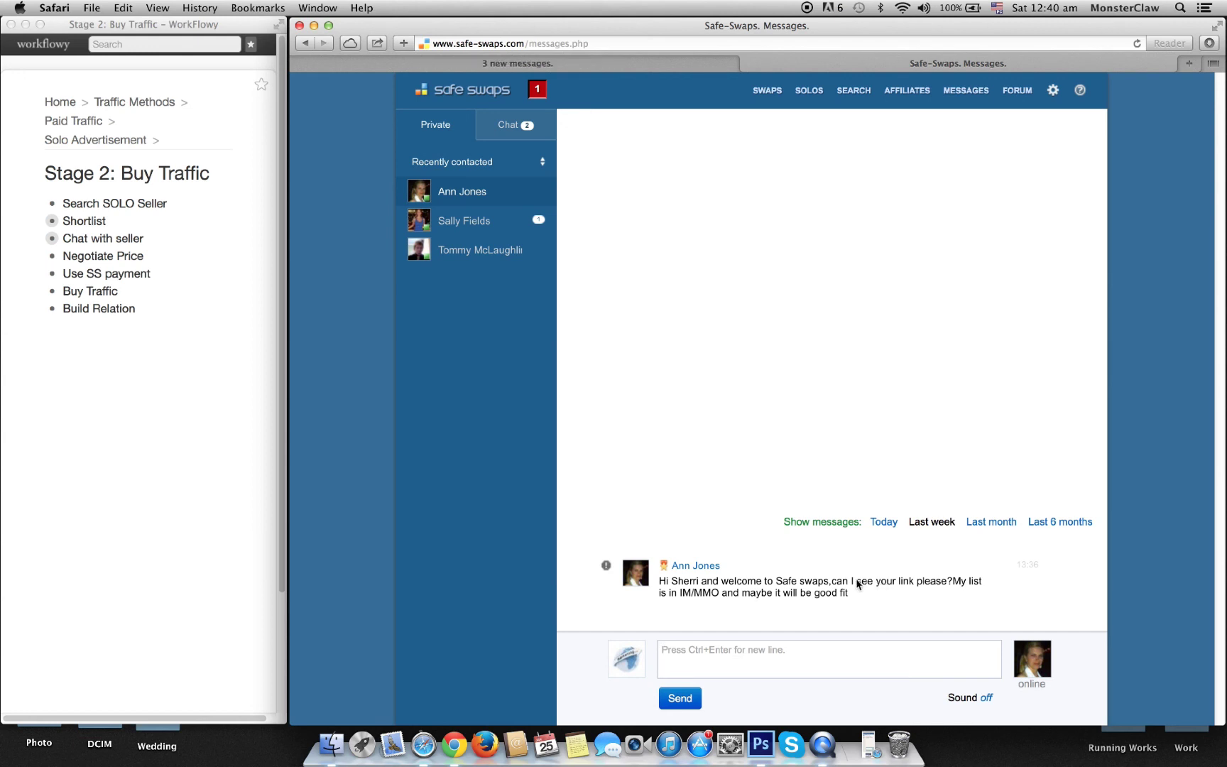
type("fastsensesyste")
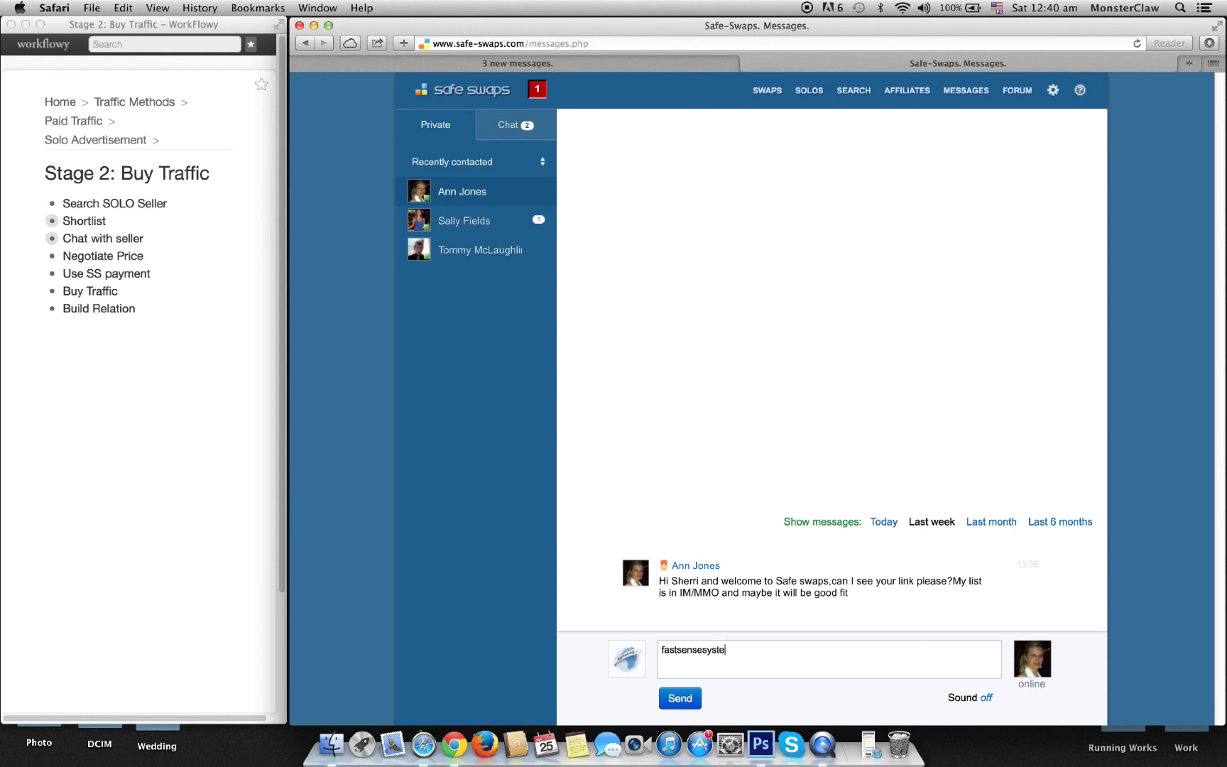
type("m.com")
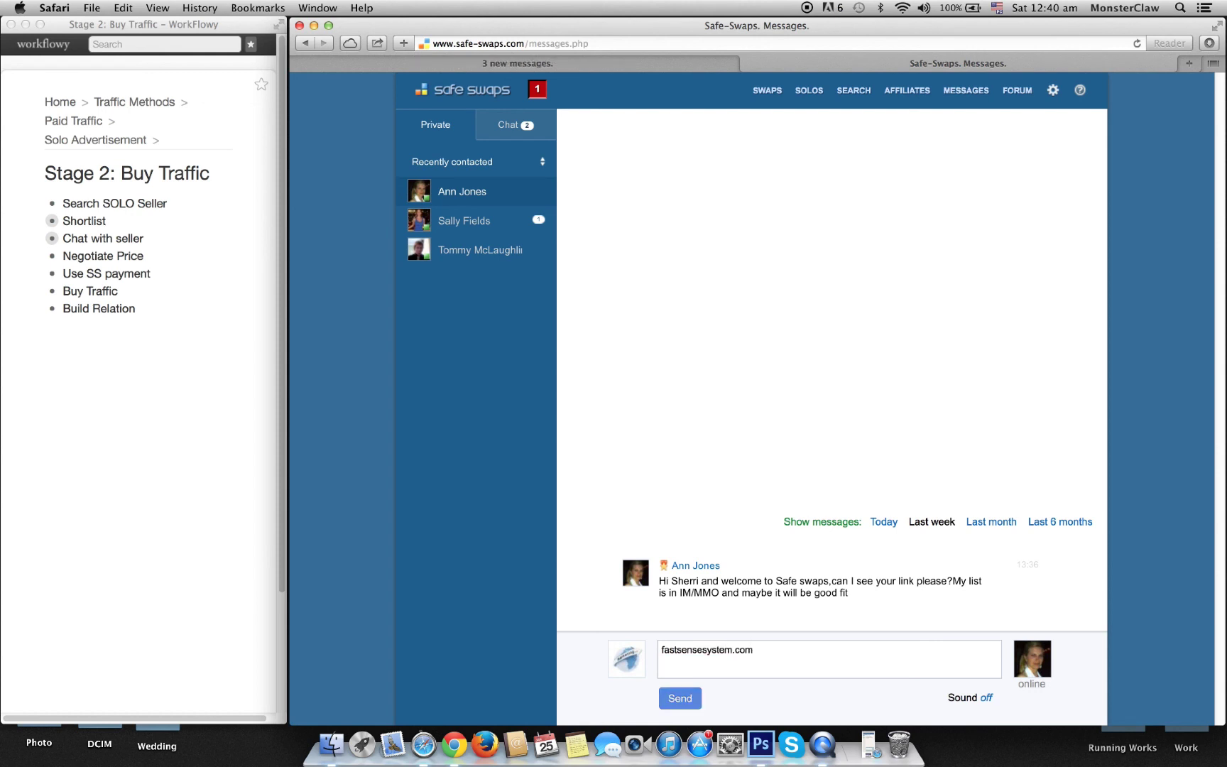
key("Return")
Step: Explain it's a make-money product based on Google AdSense plus a WordPress plugin and ask about list fit
type("thos os")
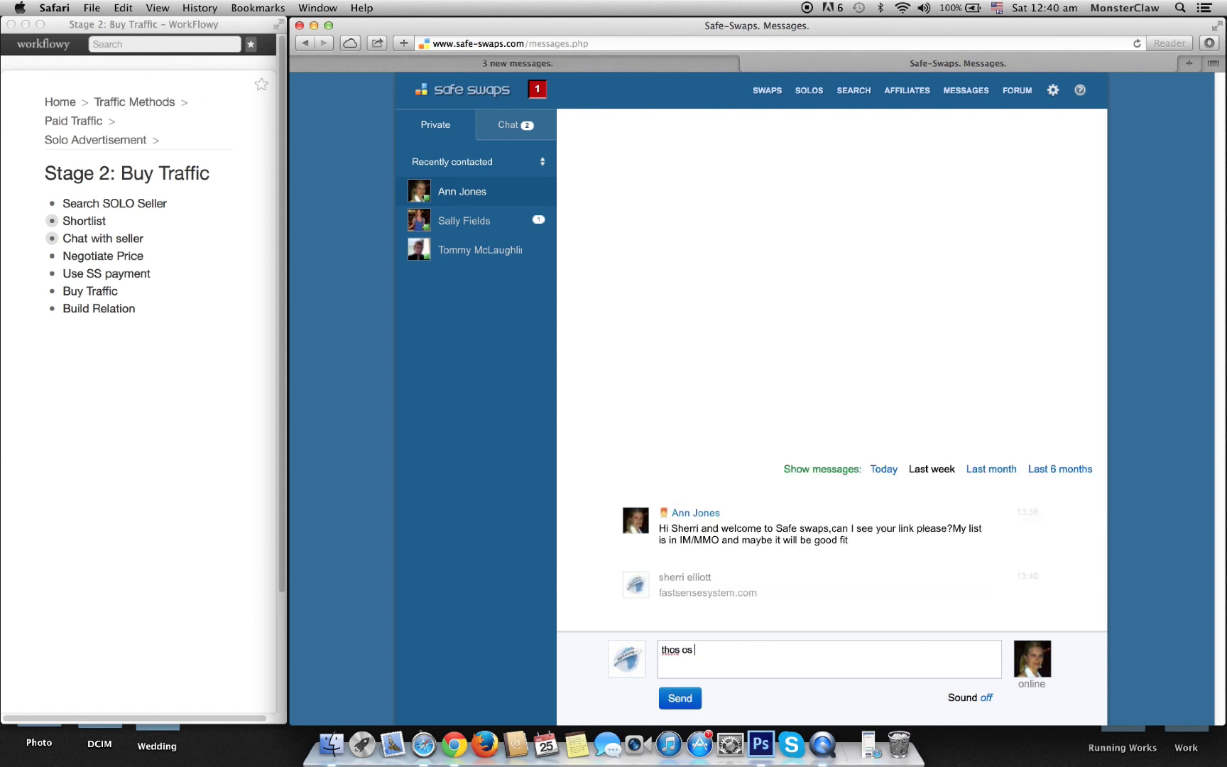
key("BackSpace")
key("BackSpace")
key("BackSpace")
key("BackSpace")
key("BackSpace")
key("BackSpace")
type("is is my link, it's a make money product ")
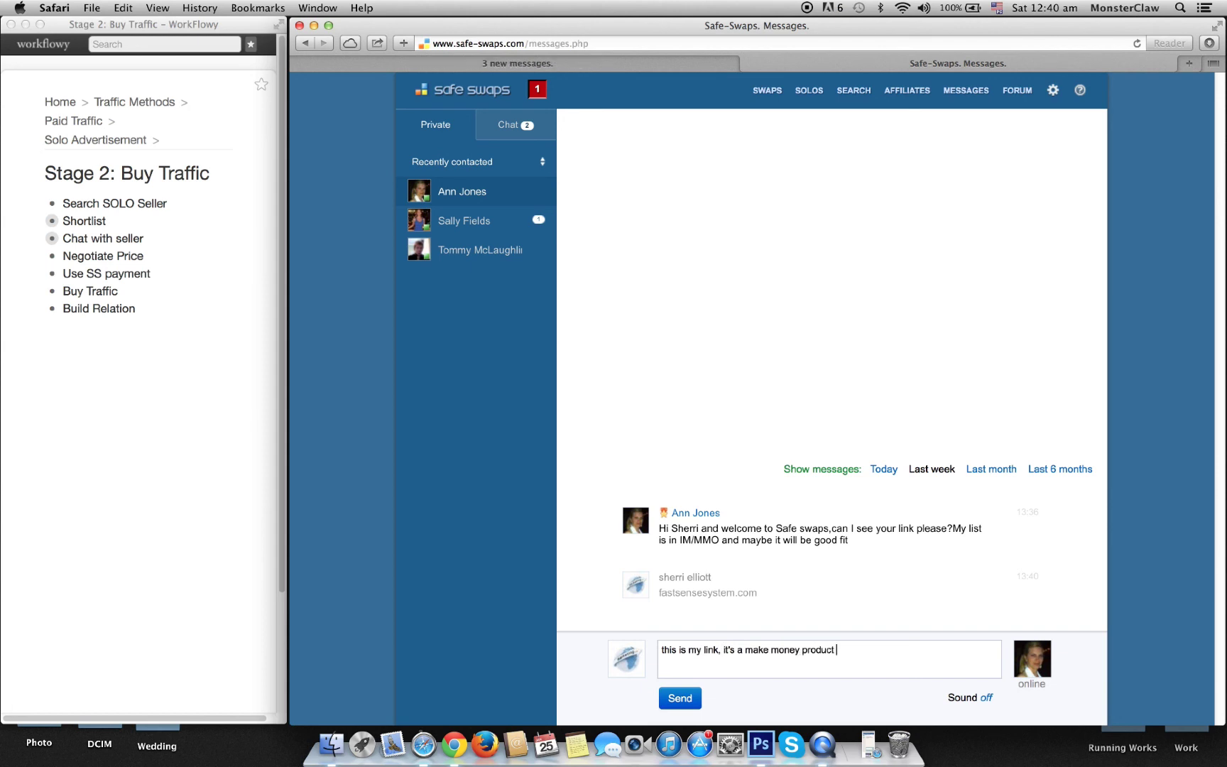
type("based on google adsesne")
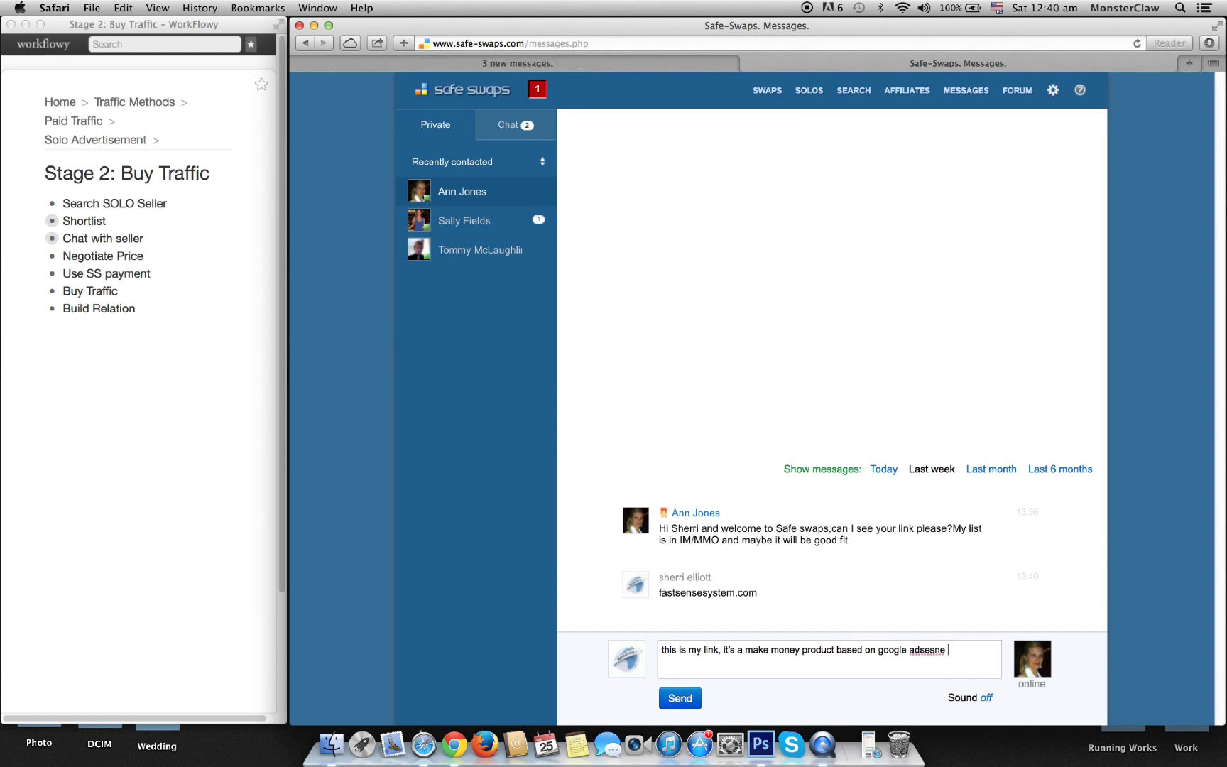
type(" + wordpress plugin to generate micro blo")
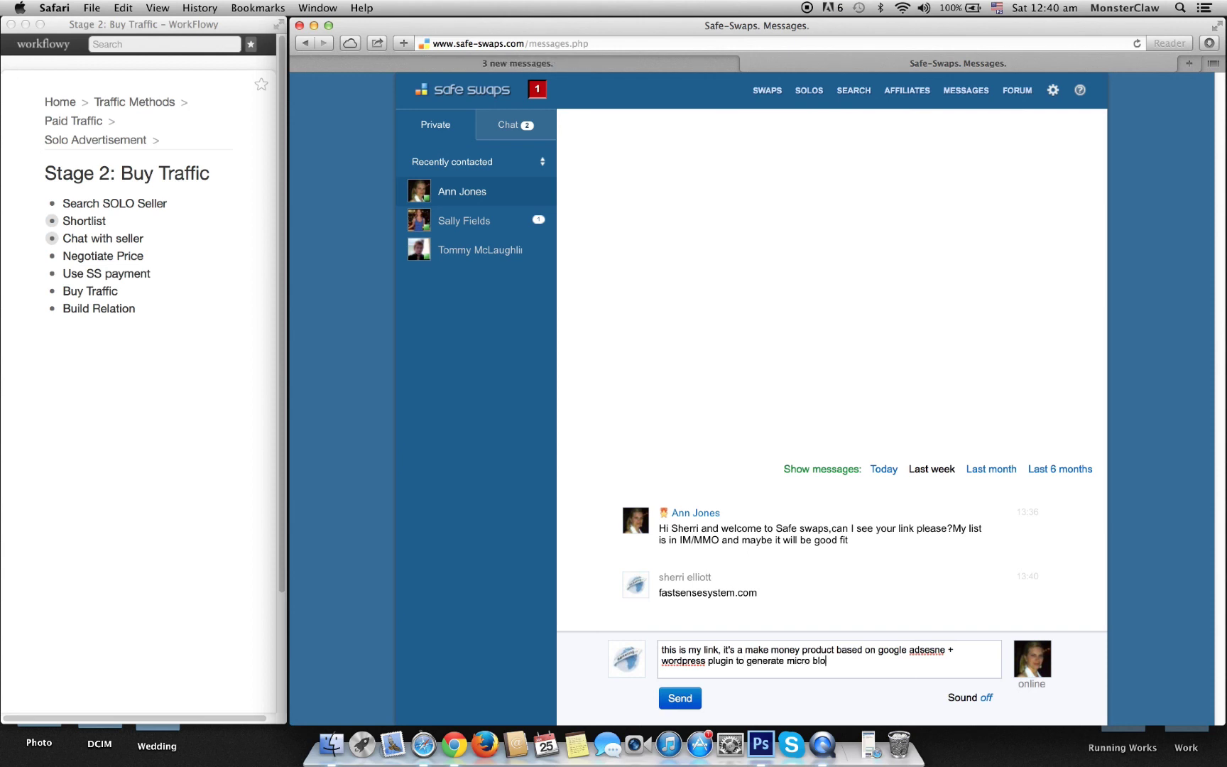
type("gs and make money, is your list good")
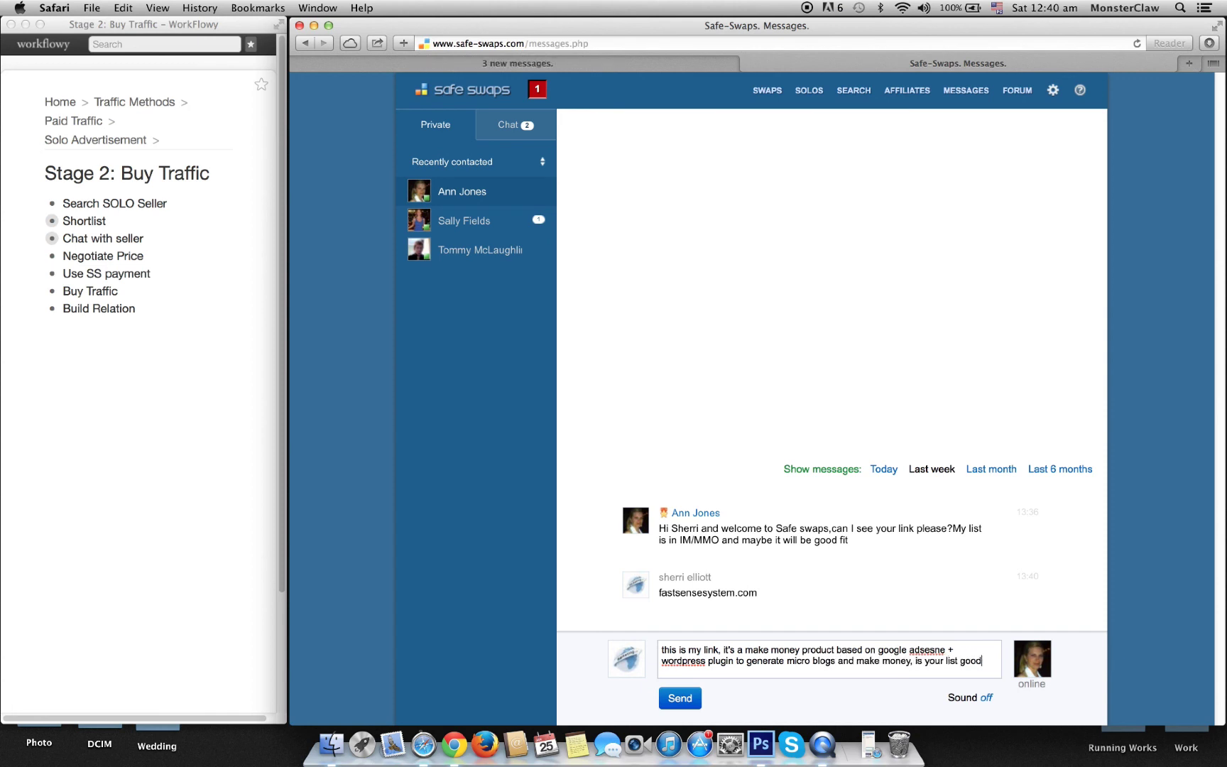
type(" for it?")
key("Return")
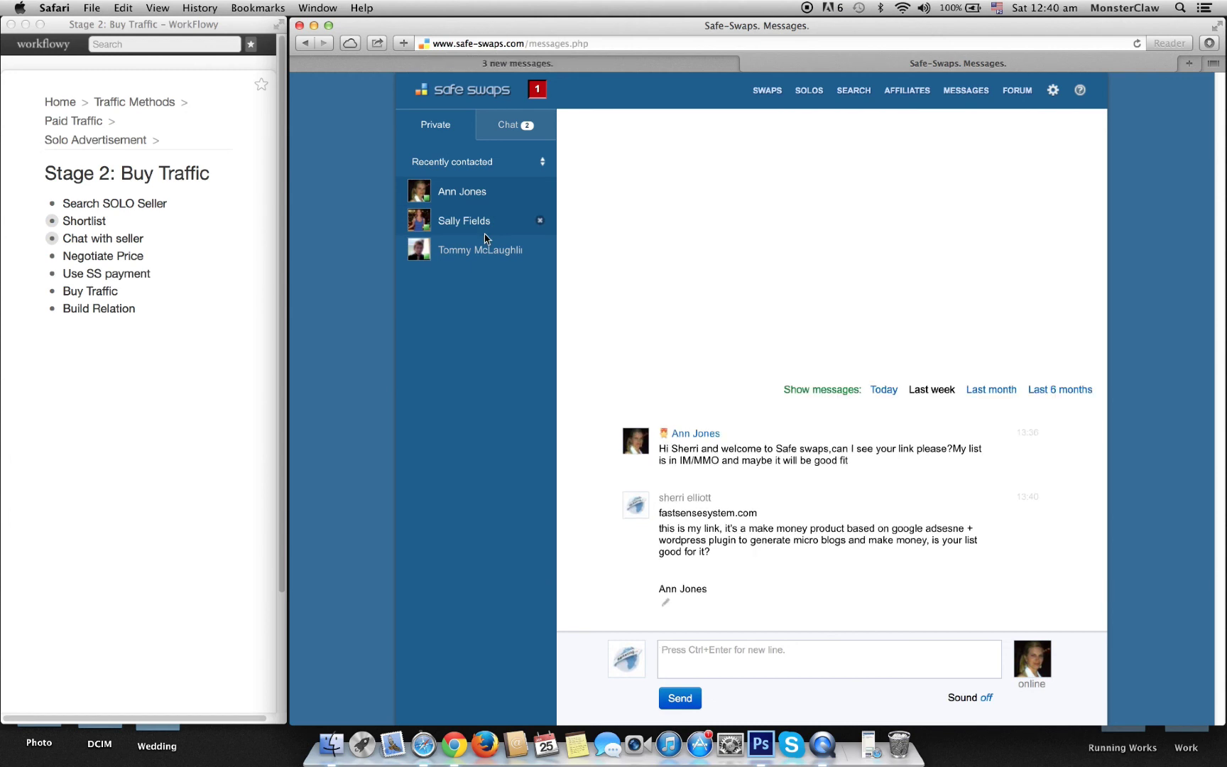
Step: Zoom WorkFlowy into 'Chat with seller' and select the buyer-traffic and 'Traffics are mainly from?' questions
left_click(205, 355)
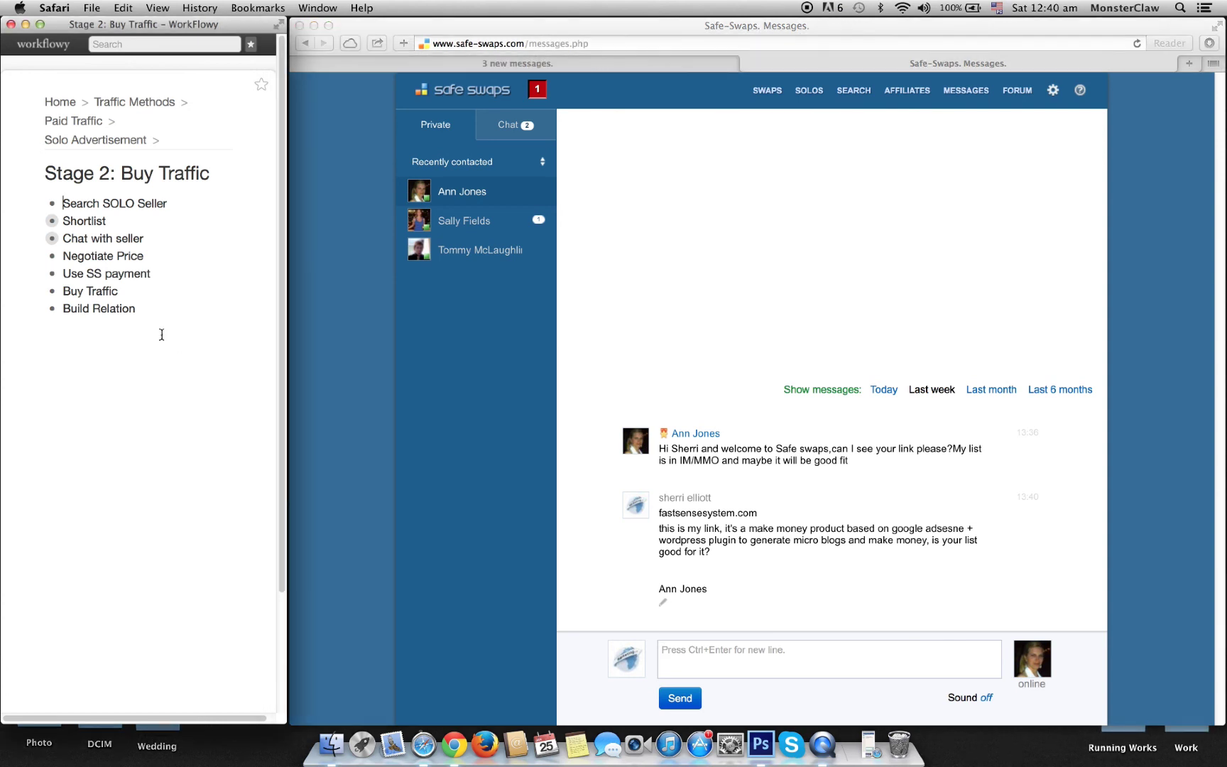
left_click(51, 240)
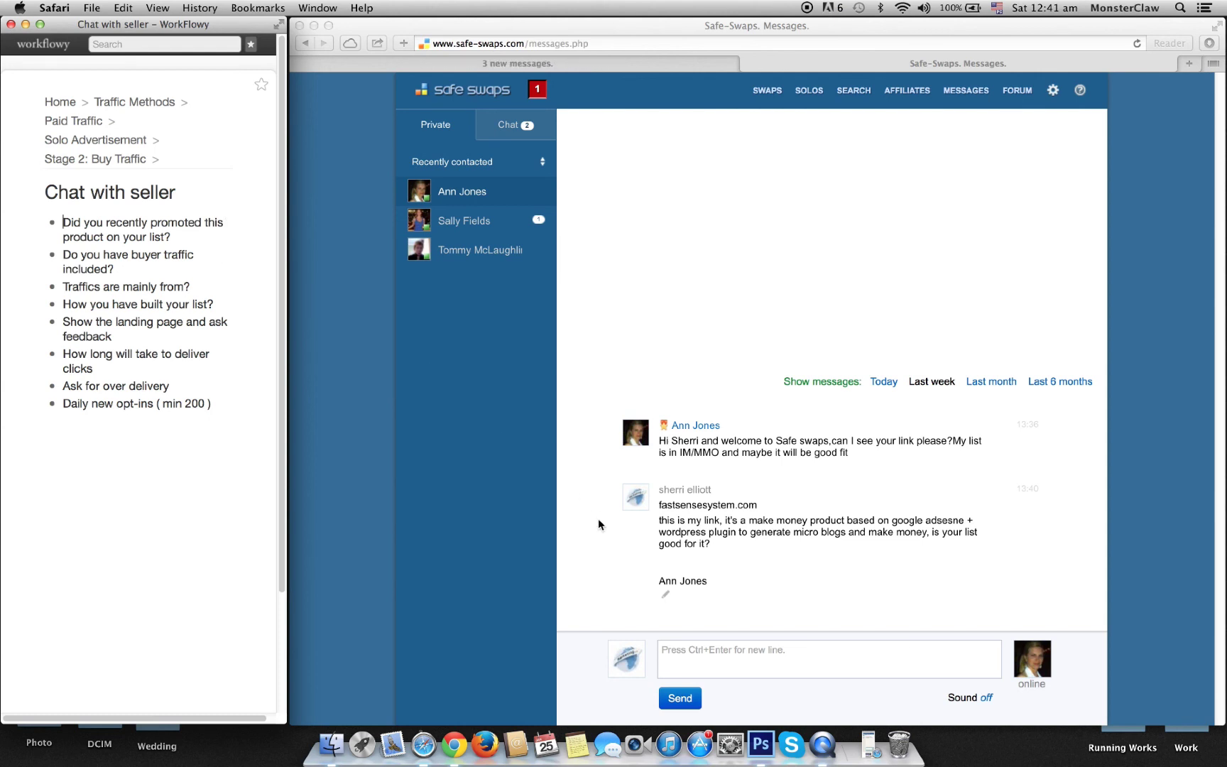
left_click(183, 238)
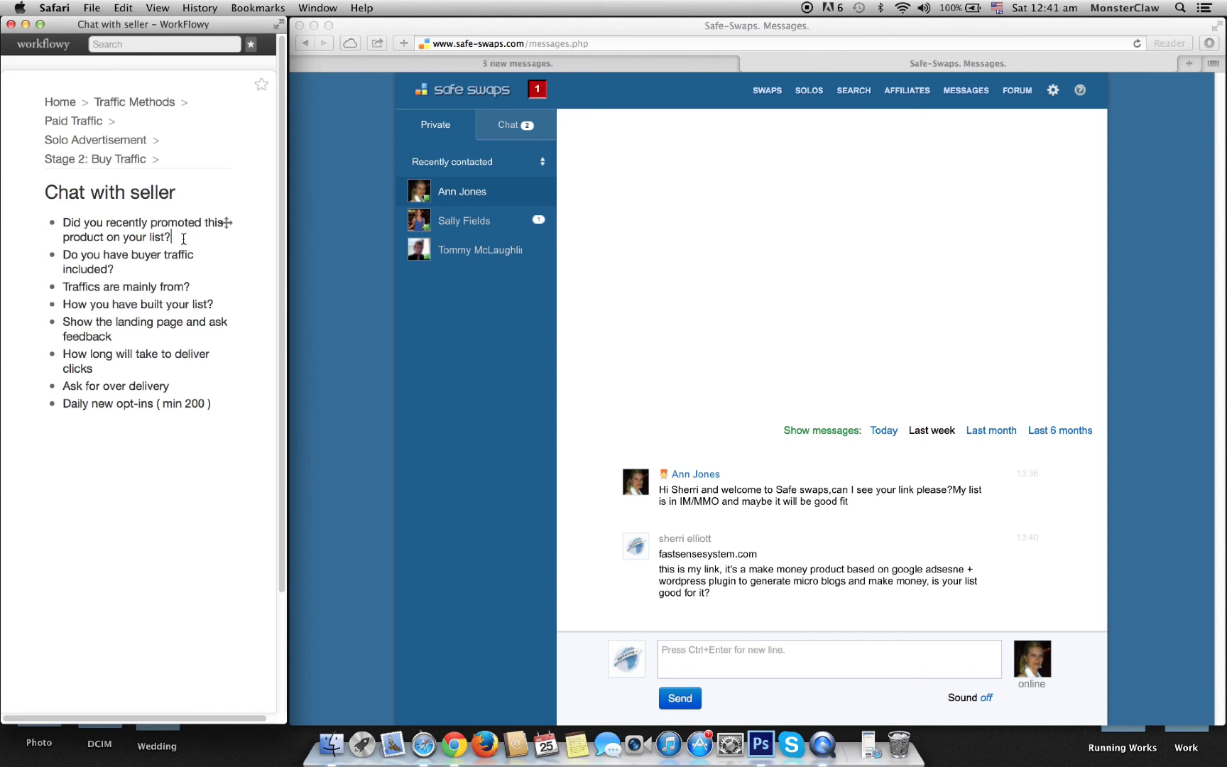
left_click_drag(115, 269, 64, 253)
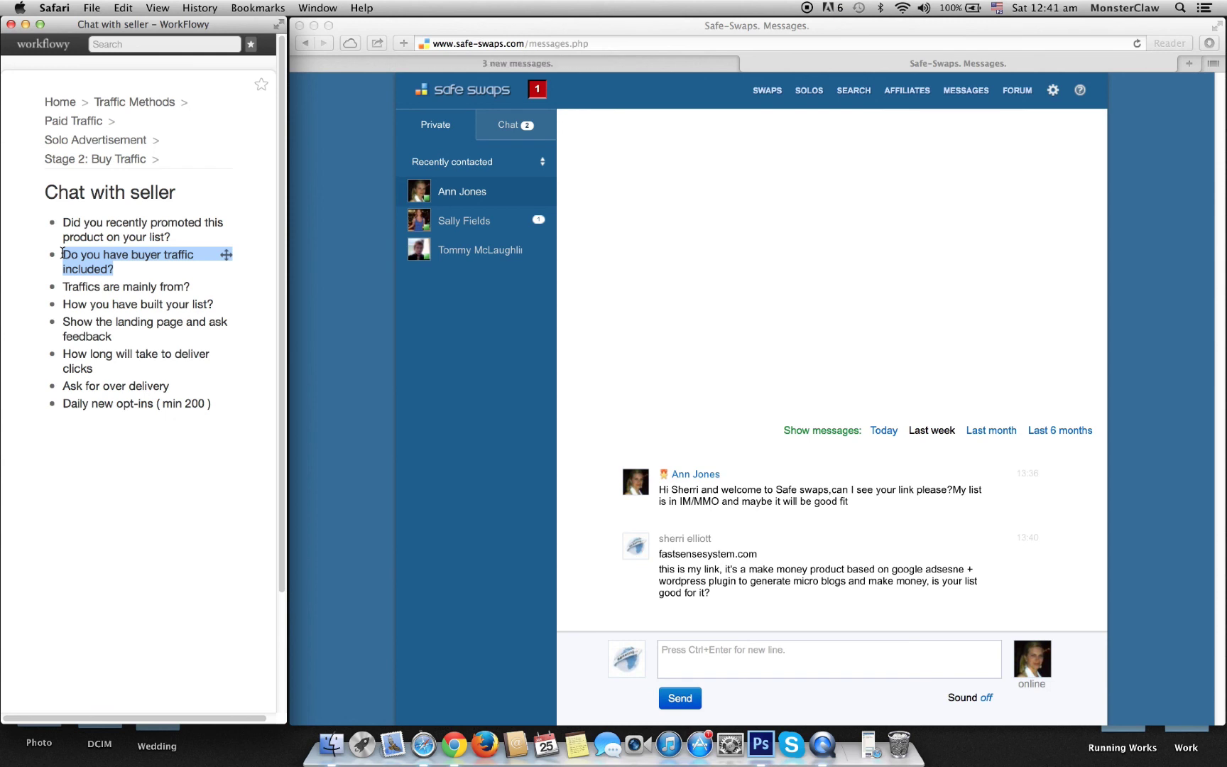
left_click_drag(192, 287, 64, 288)
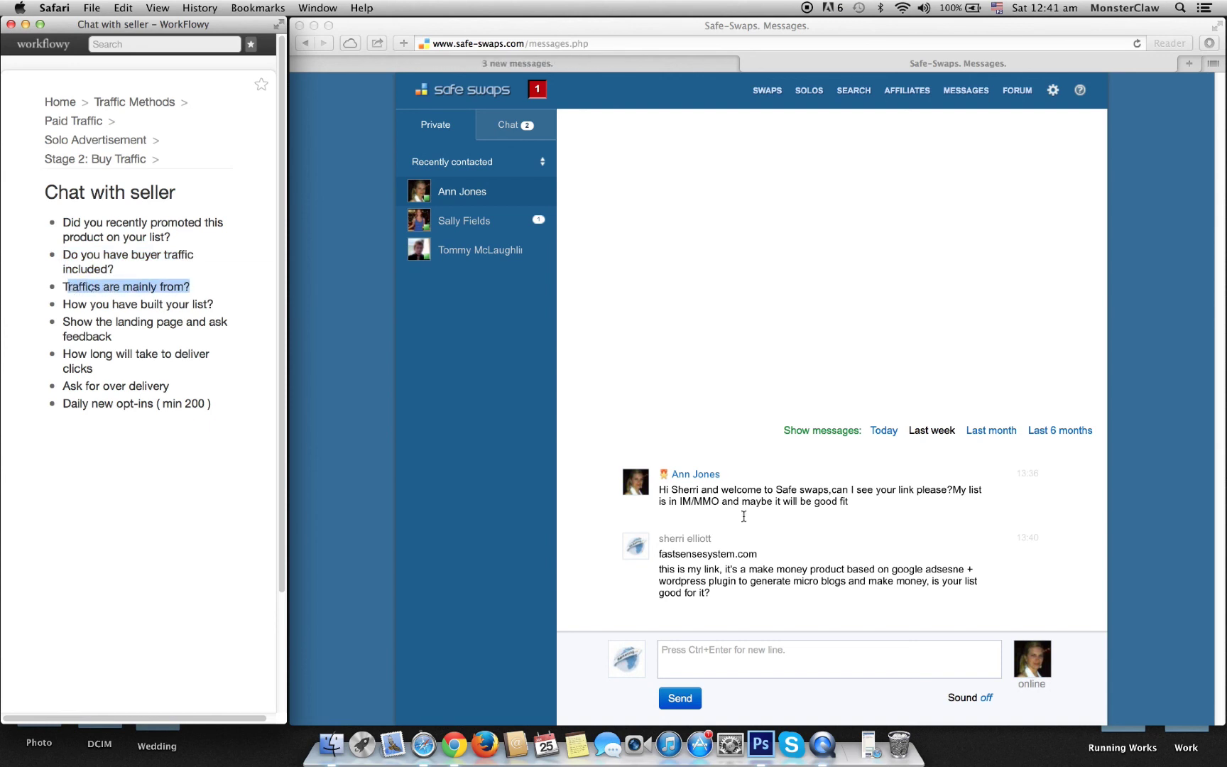
left_click(756, 671)
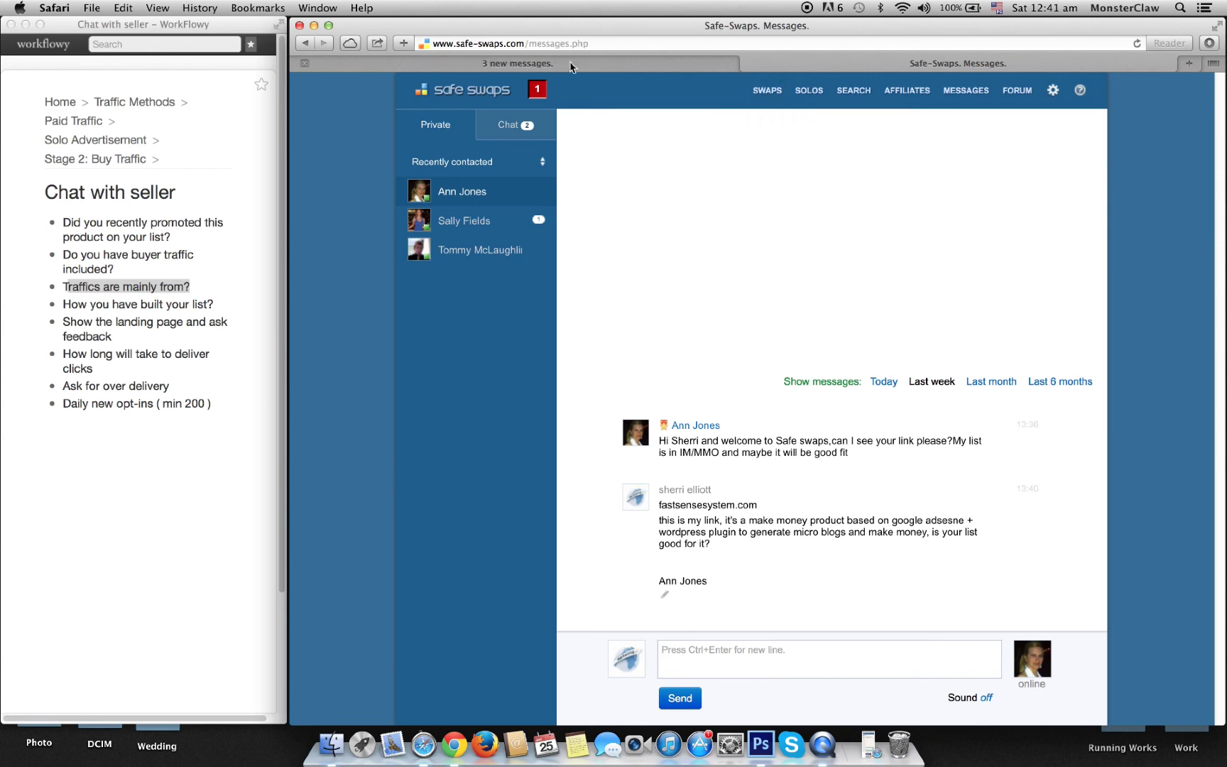
Step: Close the seller search results tab and open the second seller's chat offering weekend spots at $33/100 clicks
left_click(687, 64)
left_click(809, 63)
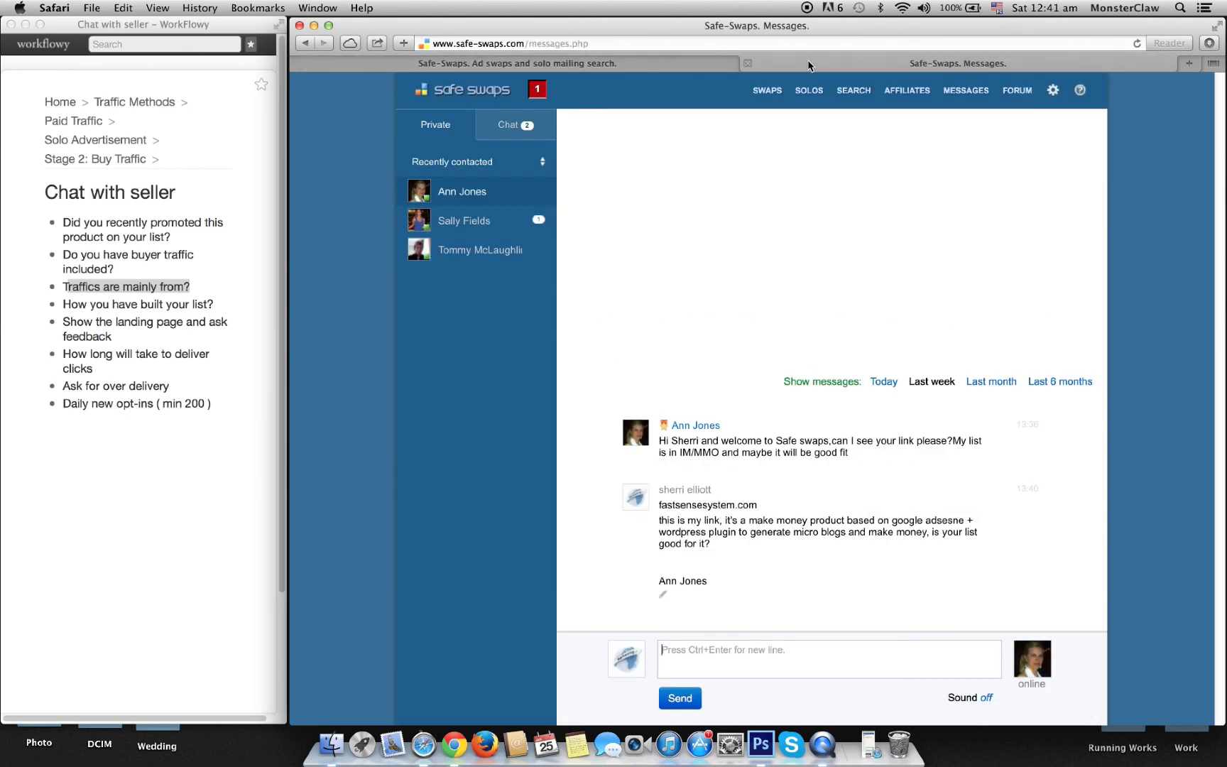
left_click(304, 64)
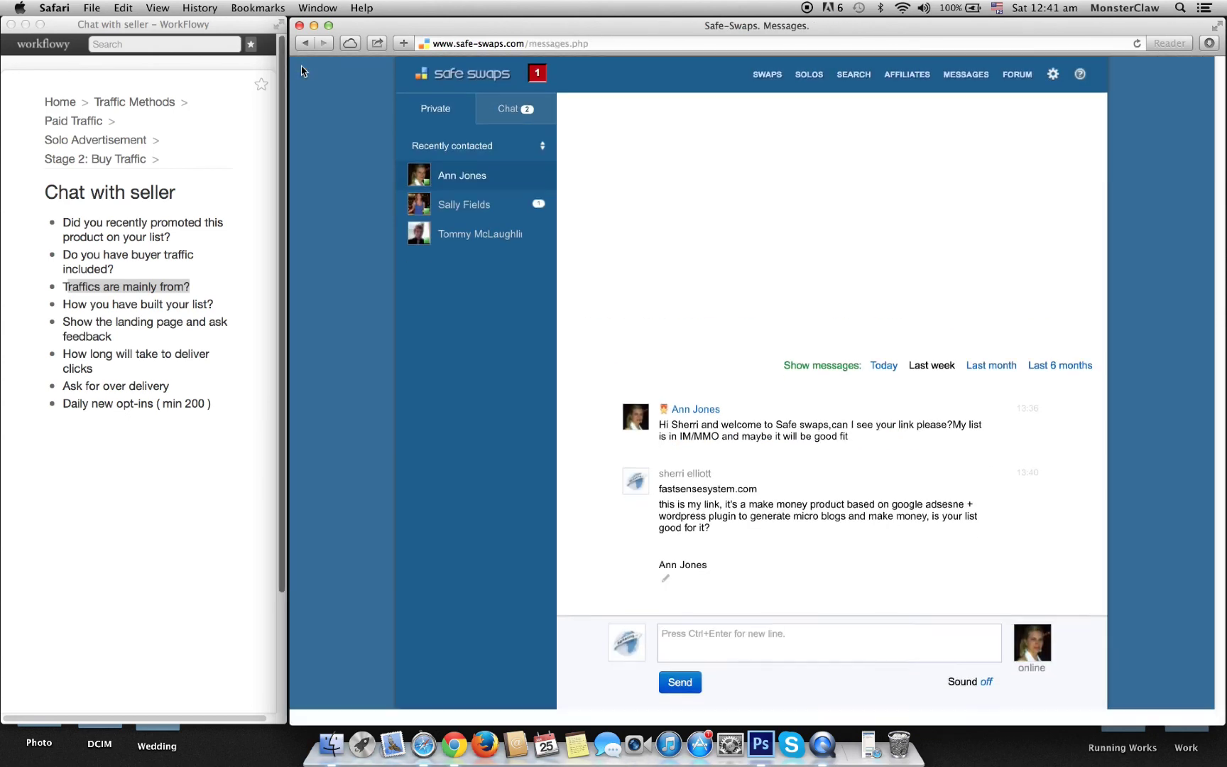
left_click(478, 207)
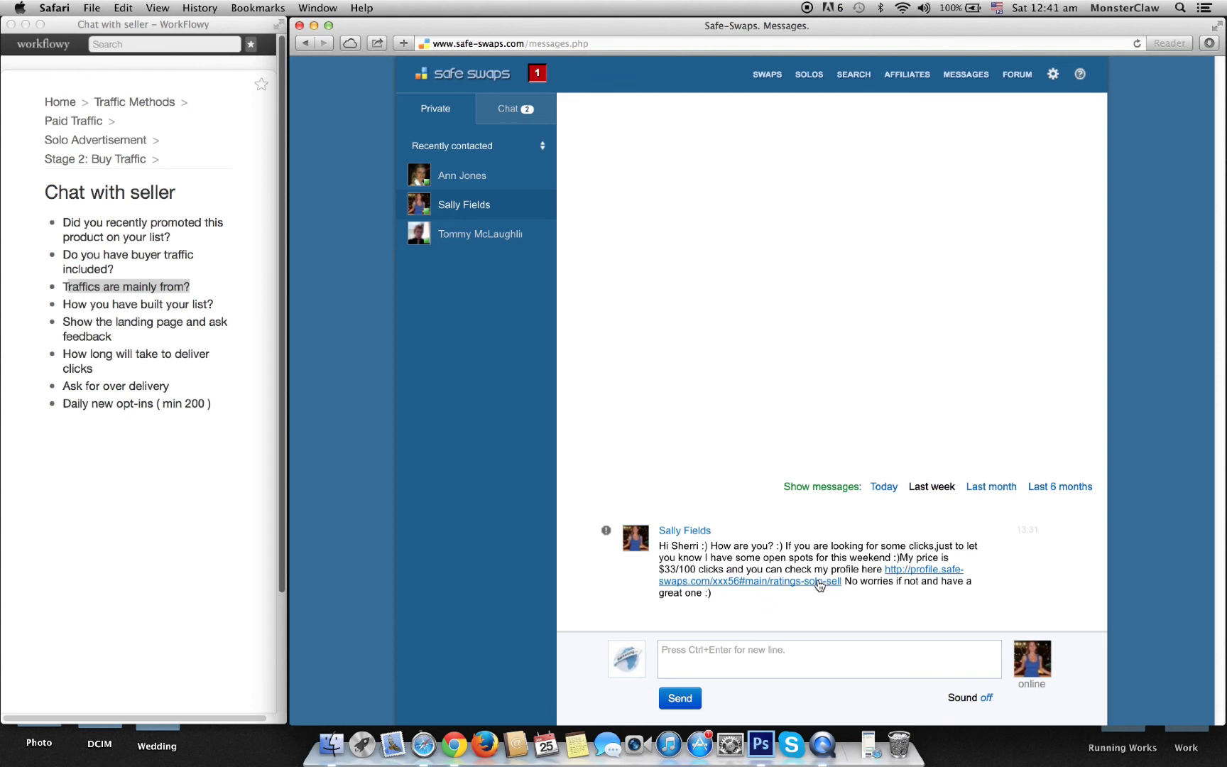
Step: Ask 'do you have buyer traffic?' and whether the list suits the AdSense/WordPress product fastsensesystem.com
left_click(713, 649)
type("Hi, do you ha")
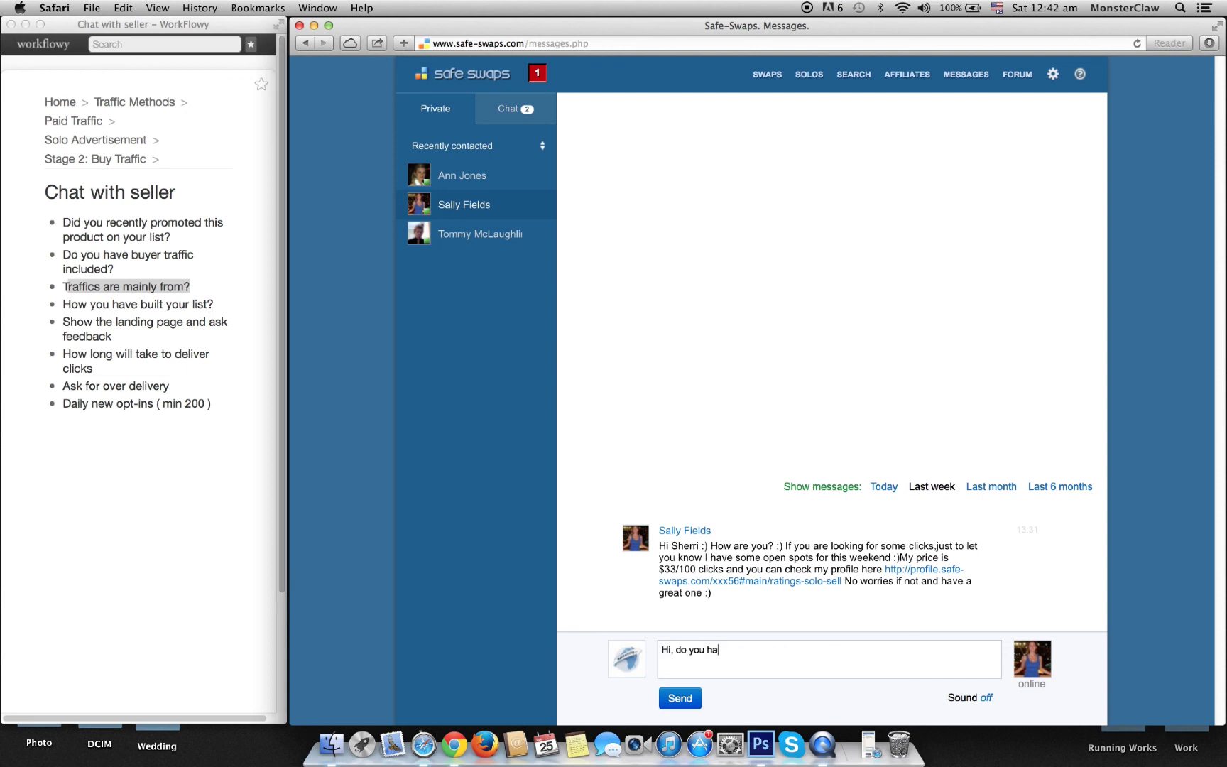
type("eve buyer traffi")
key("BackSpace")
type("? and is your list good for ")
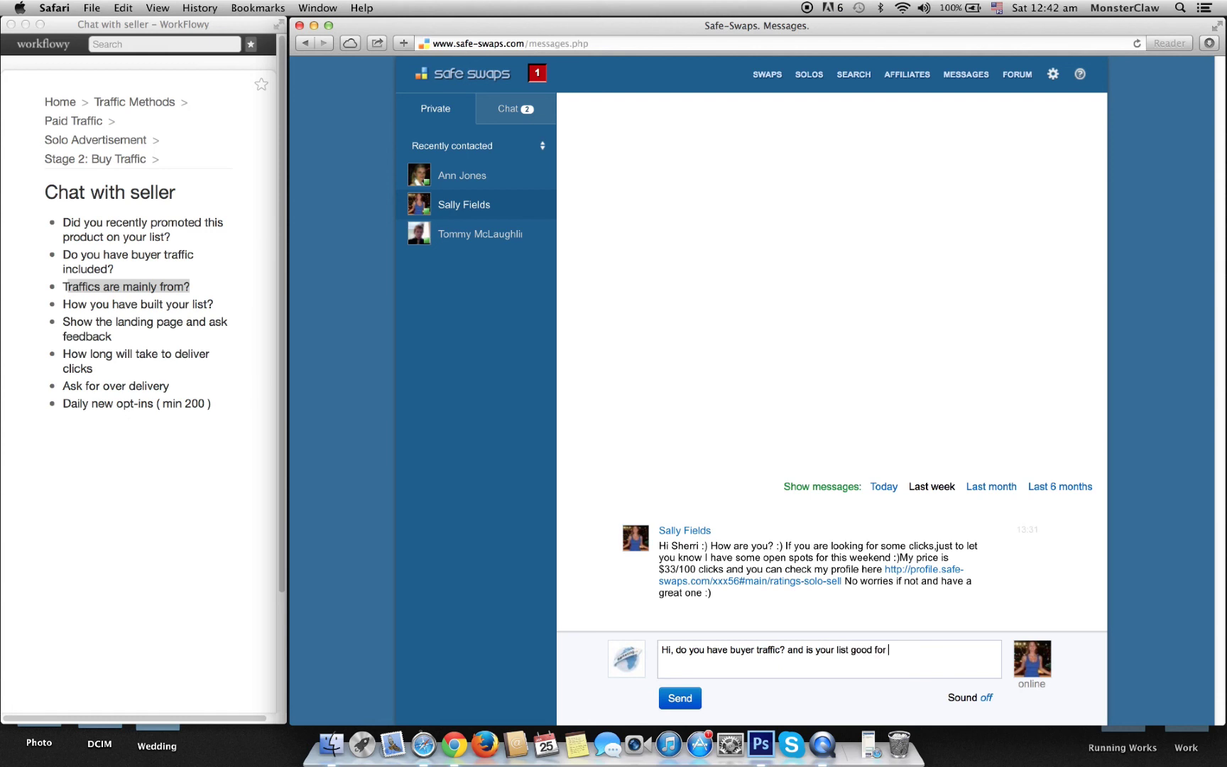
type("Google adsense / wordpres")
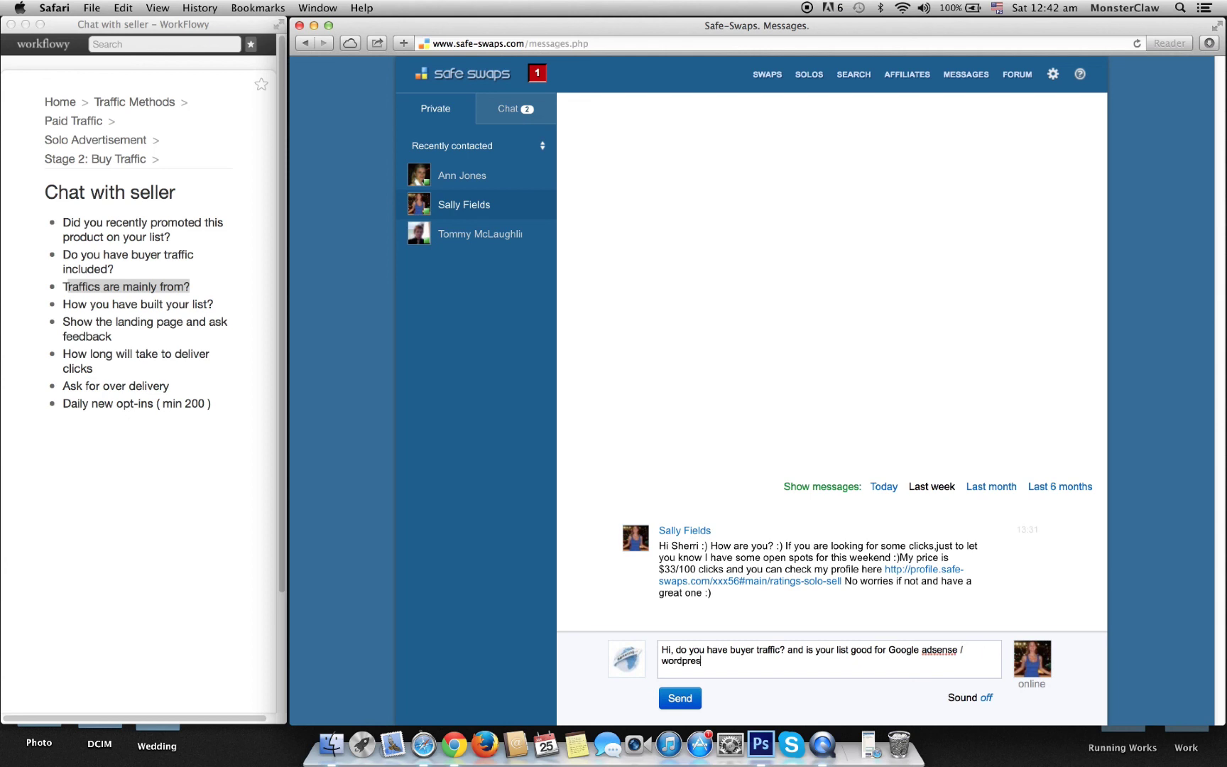
type("s plugin related mark")
key("BackSpace")
key("BackSpace")
key("BackSpace")
key("BackSpace")
key("BackSpace")
key("BackSpace")
key("BackSpace")
type("based make money offer?")
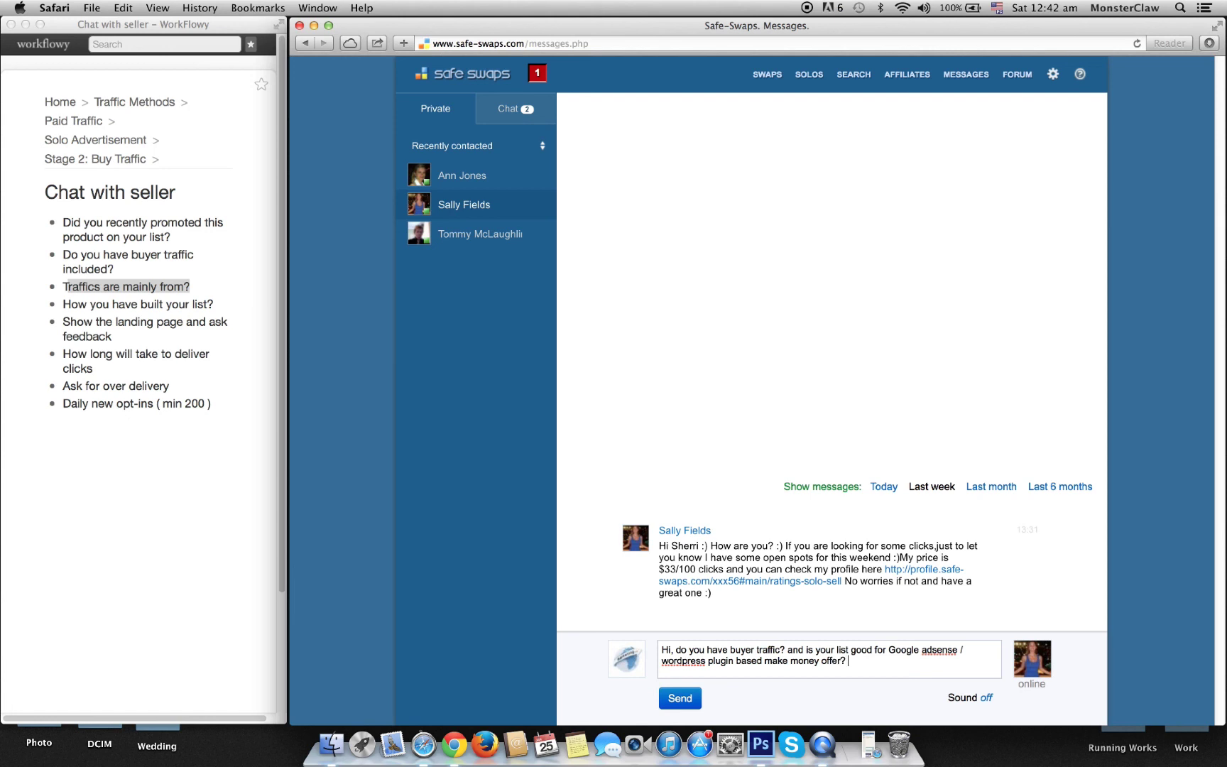
type("This is my product have a look")
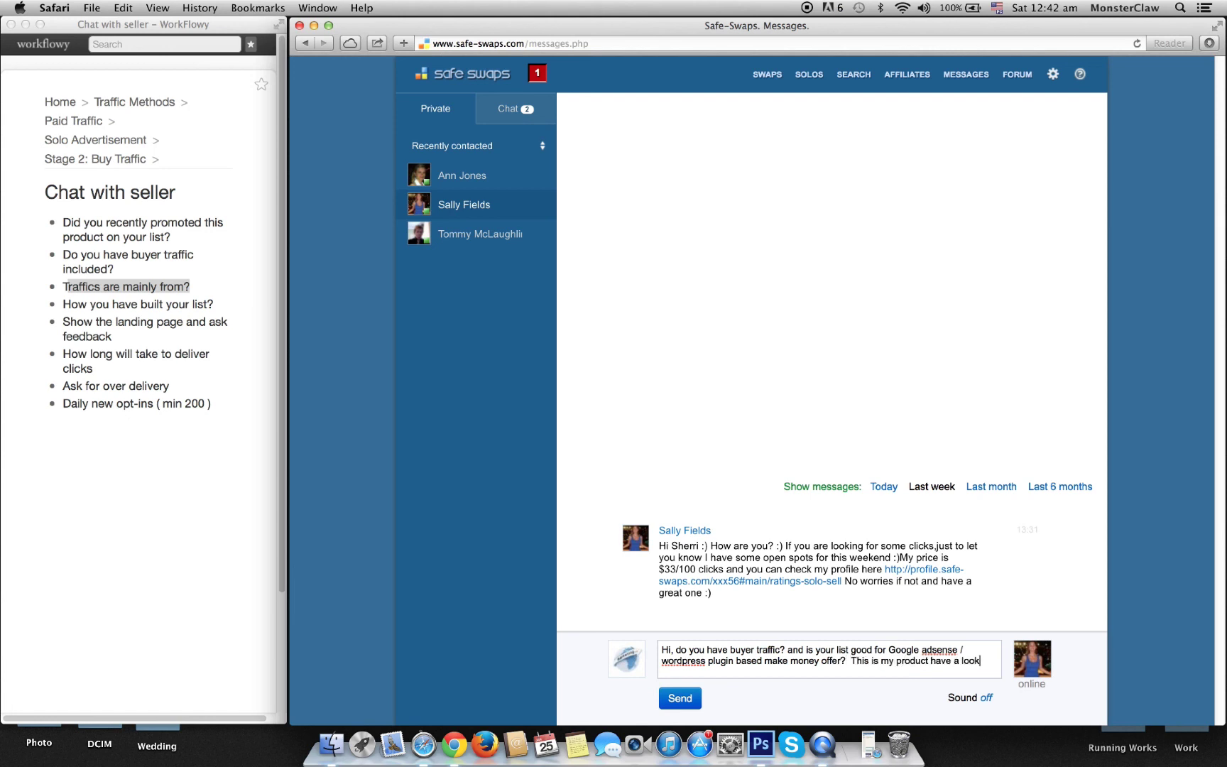
type(" - fastsense")
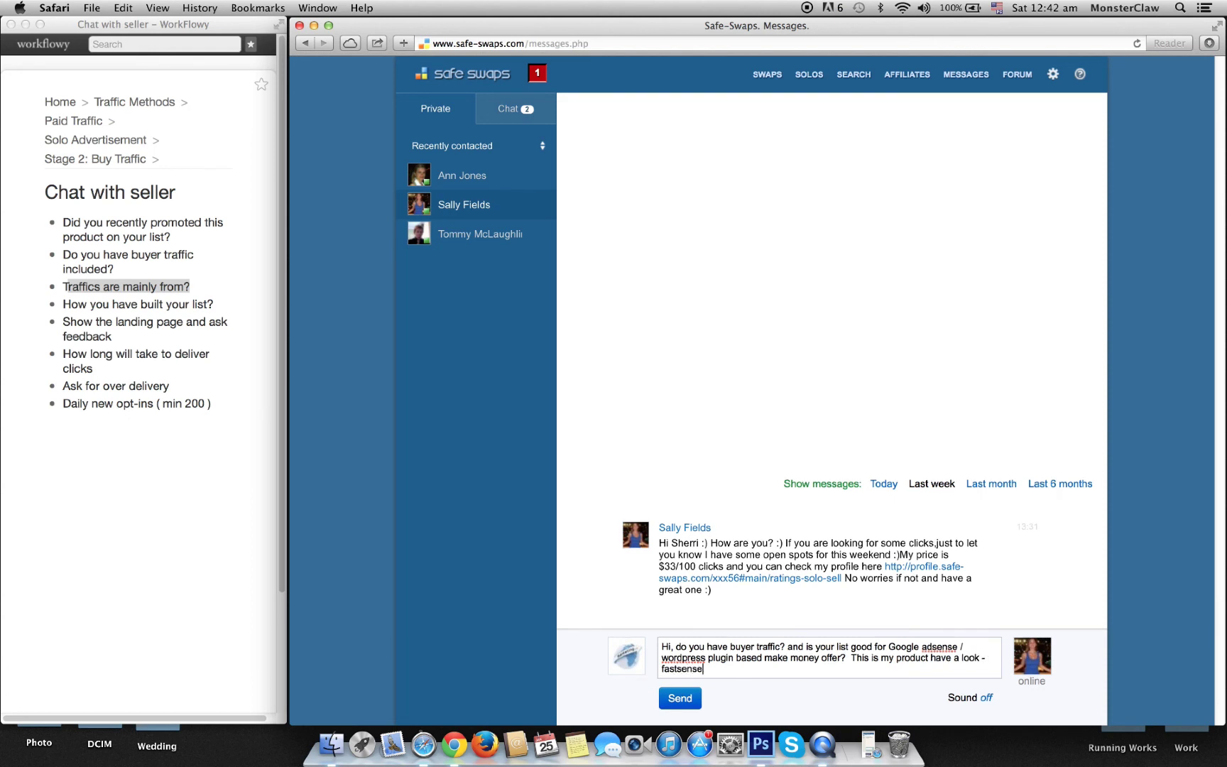
type("system.com let me know if it's")
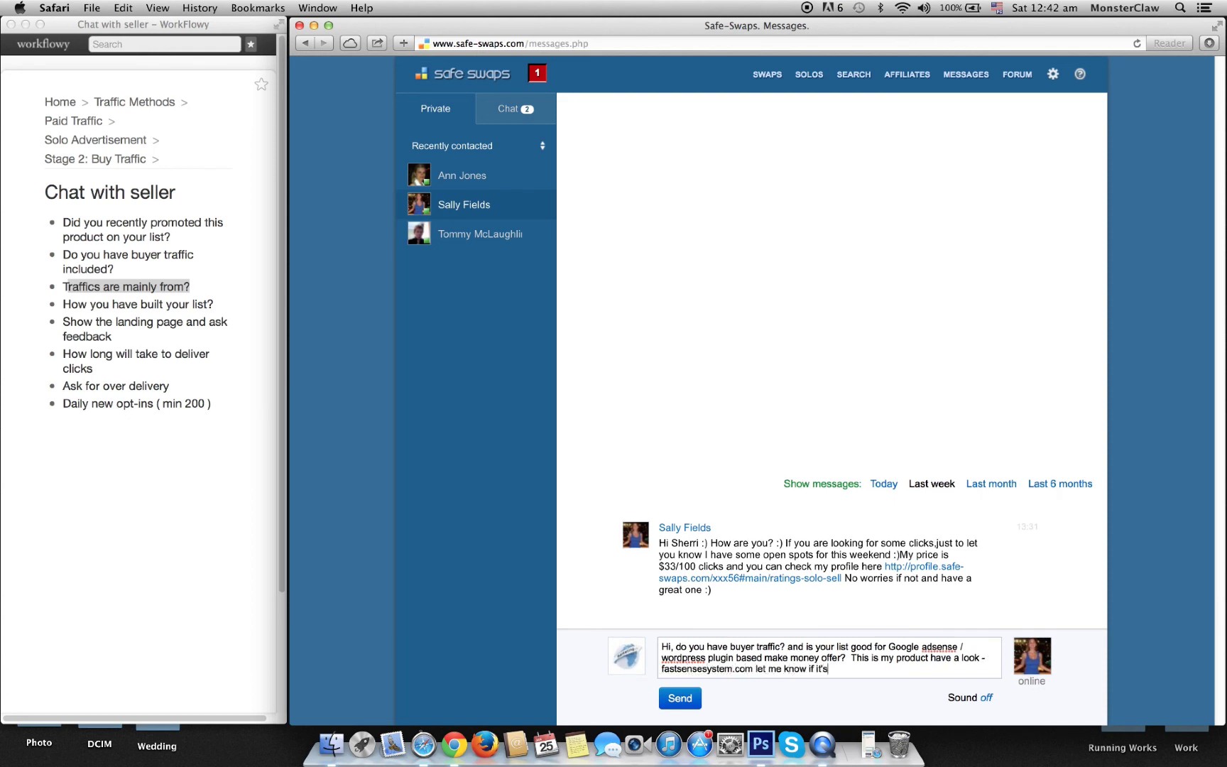
type(" good for your list.")
left_click(696, 699)
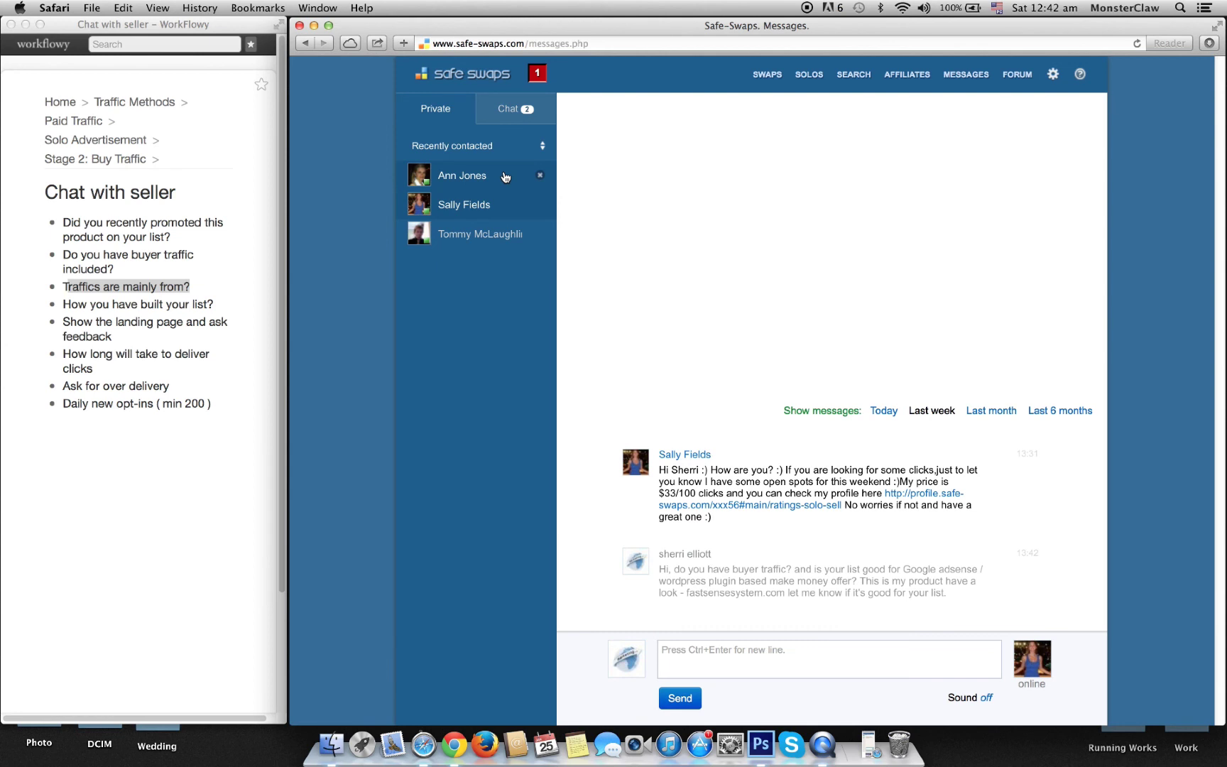
left_click(214, 313)
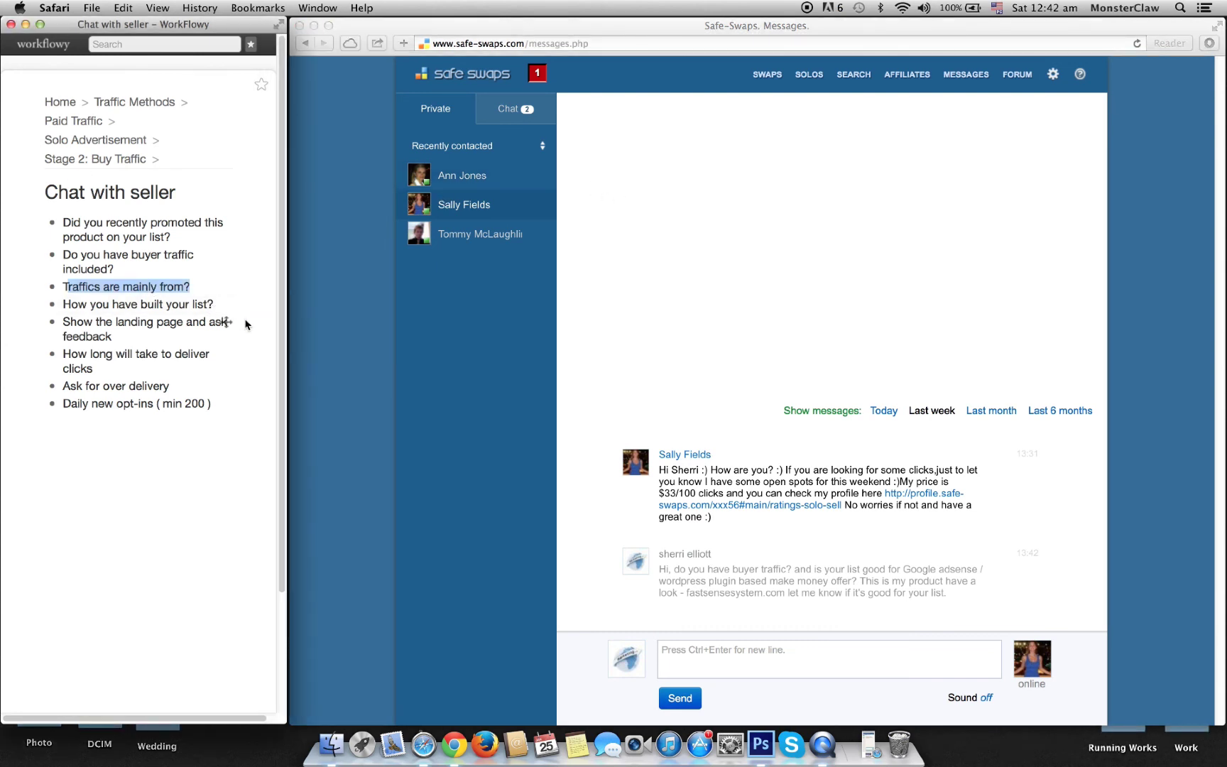
key("Down")
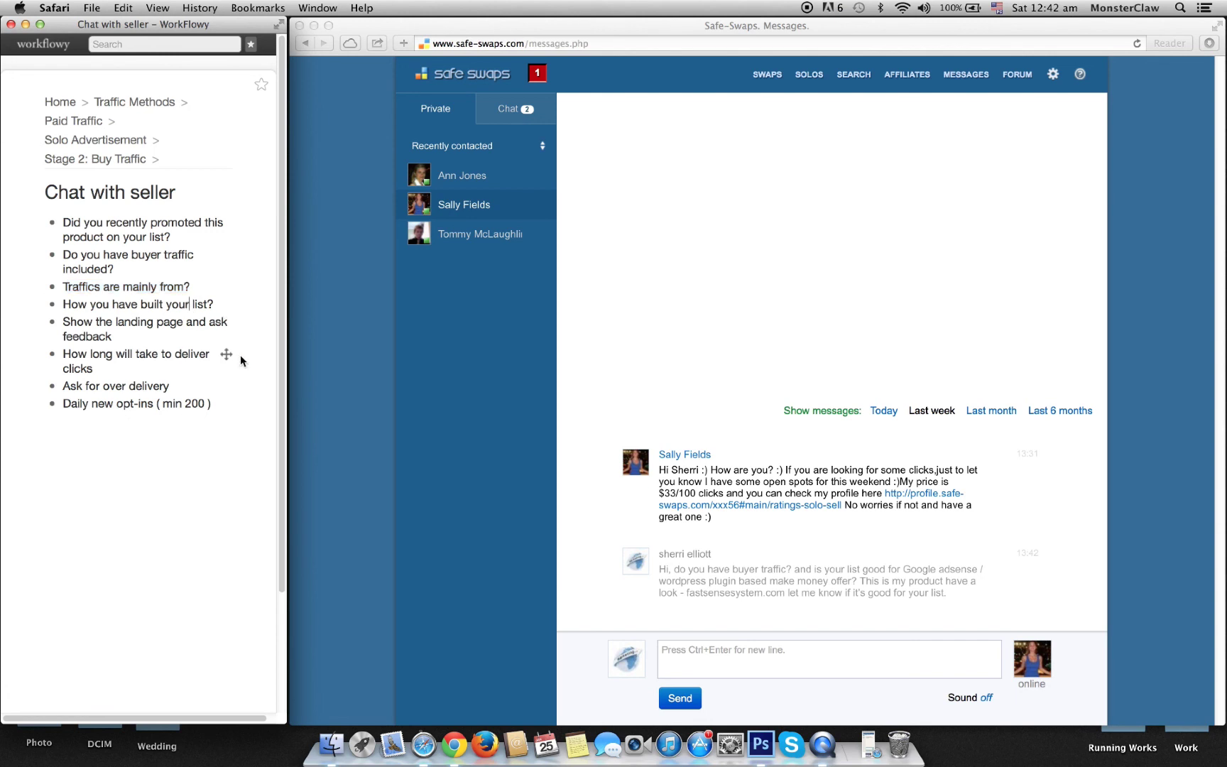
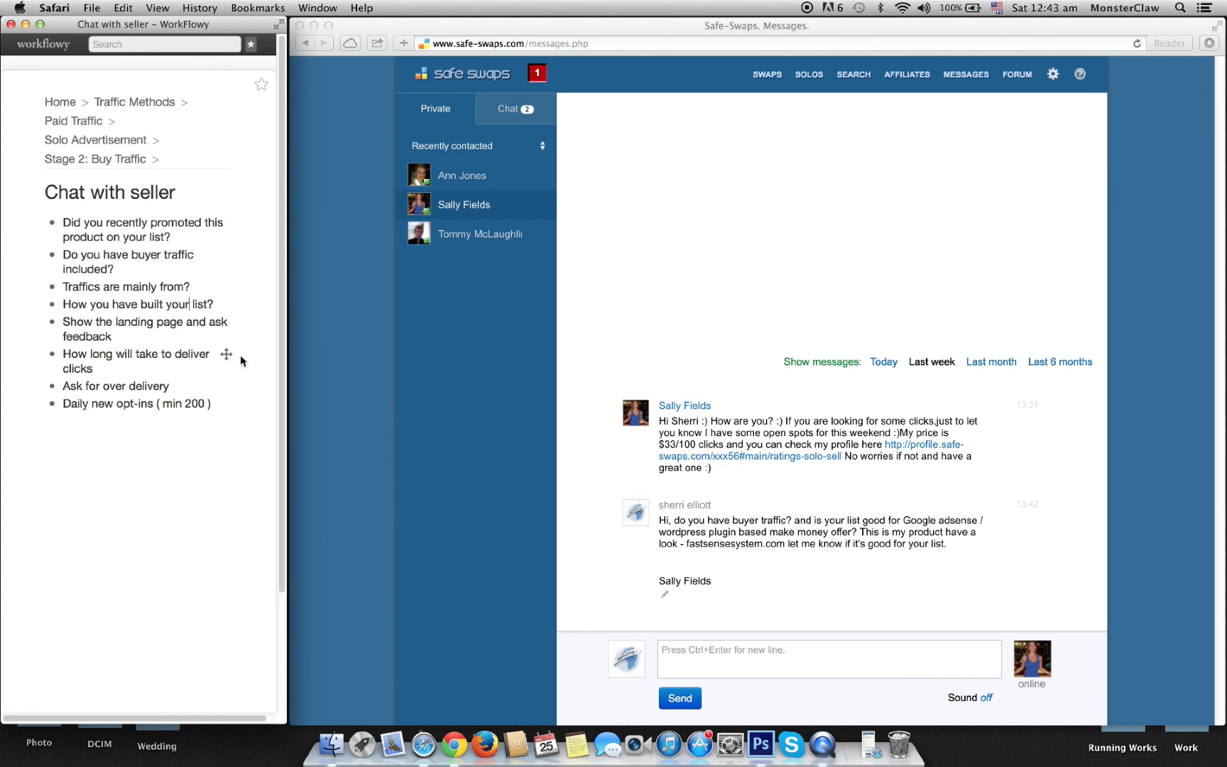
Step: Highlight the landing-page feedback, delivery time, over-delivery and daily opt-ins checklist items in WorkFlowy
left_click(121, 334)
left_click_drag(118, 339, 64, 324)
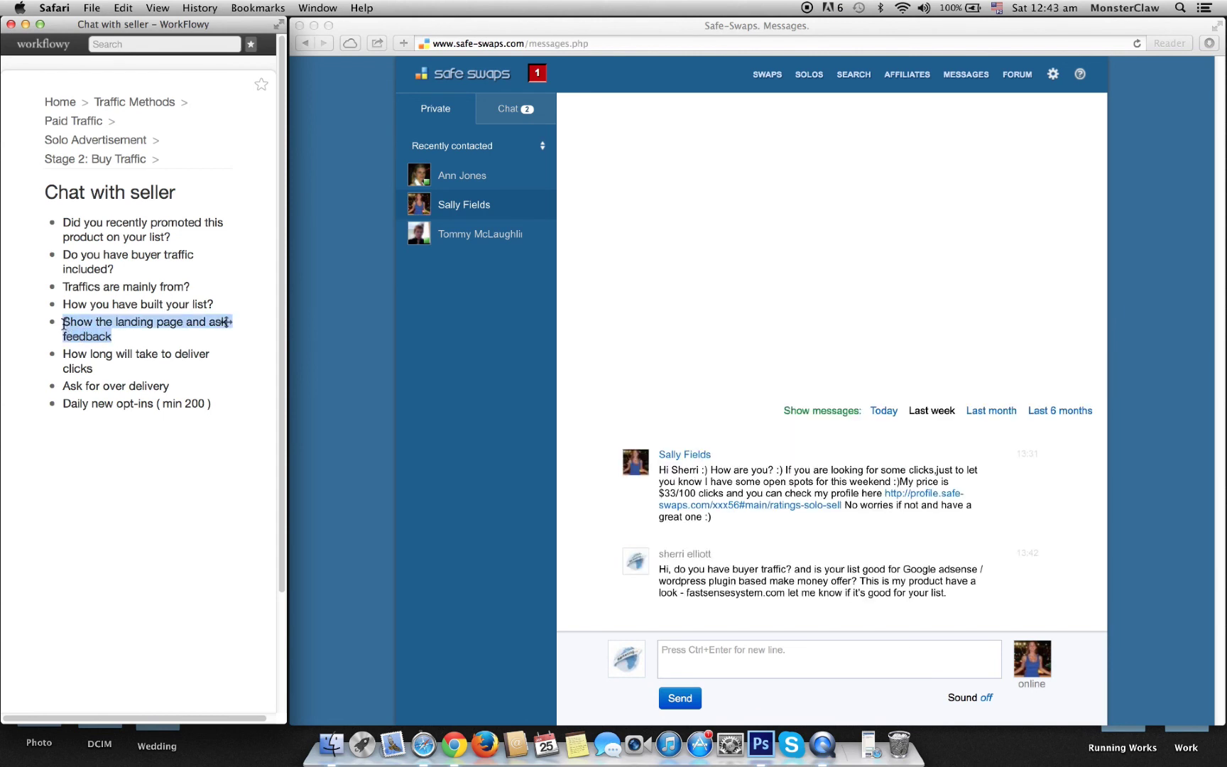
left_click(128, 341)
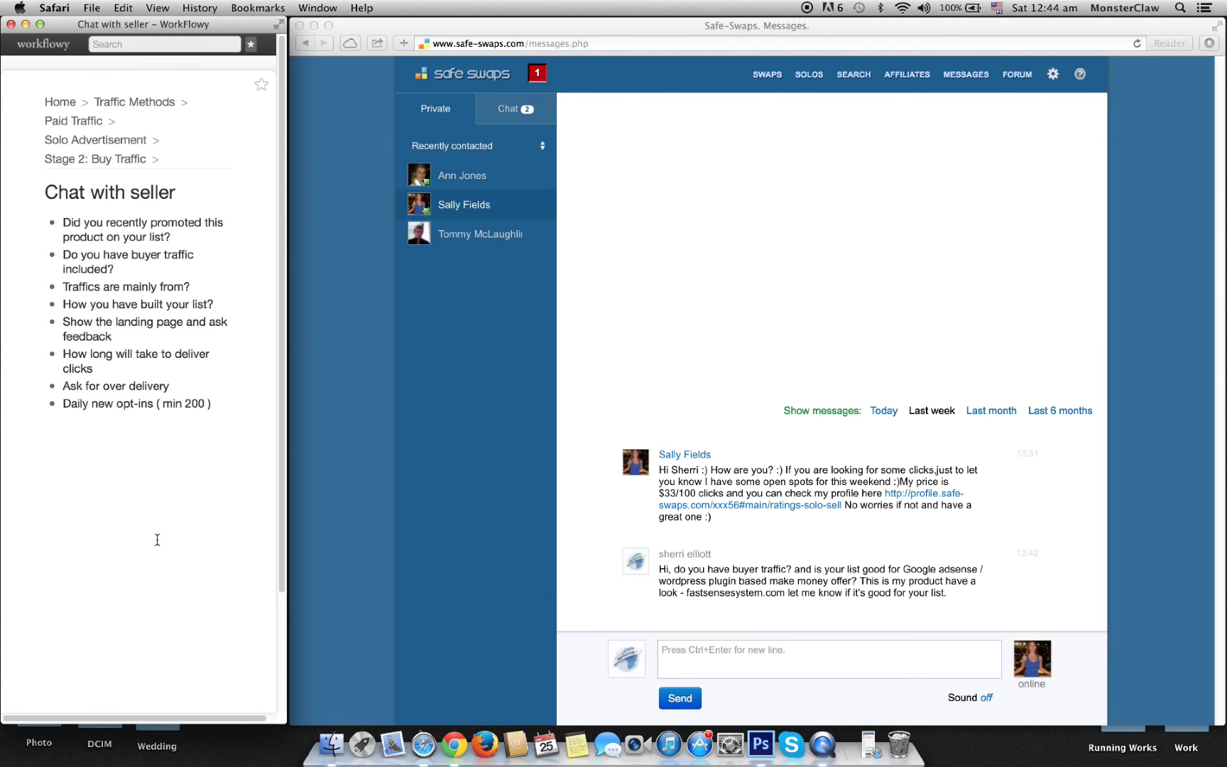
left_click(111, 374)
left_click_drag(111, 374, 62, 360)
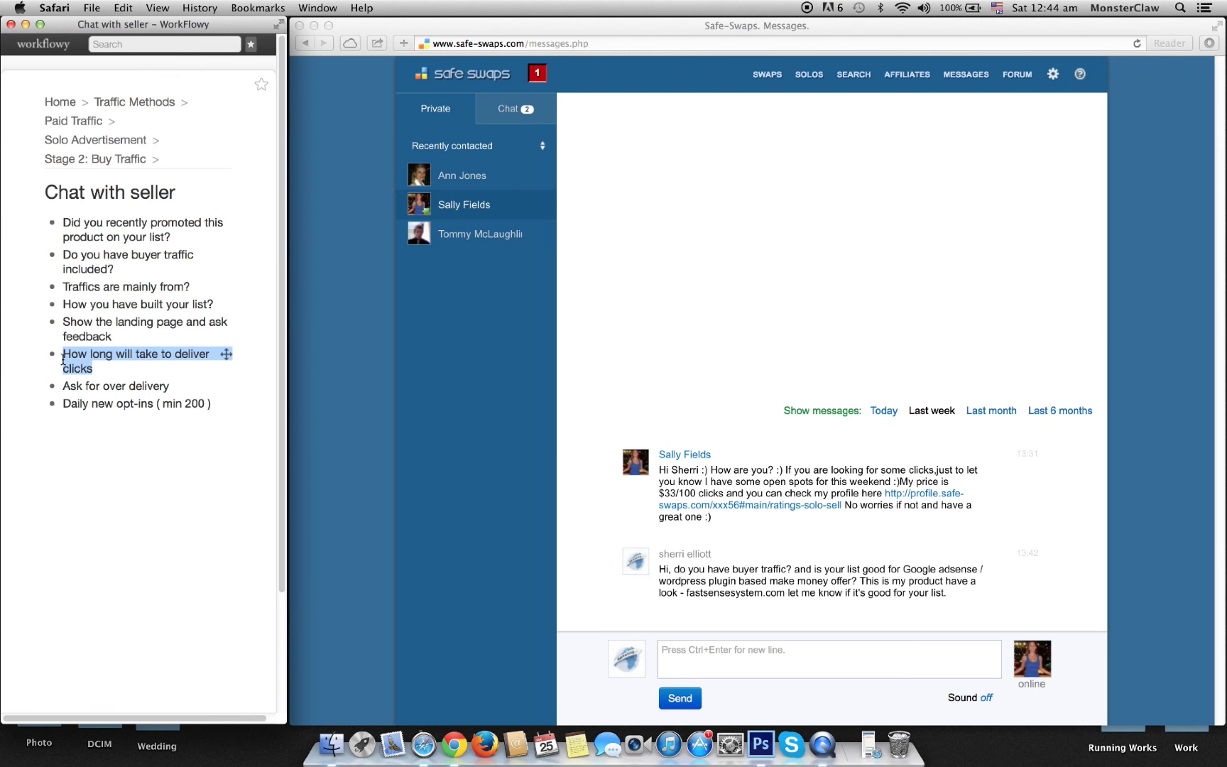
left_click(177, 389)
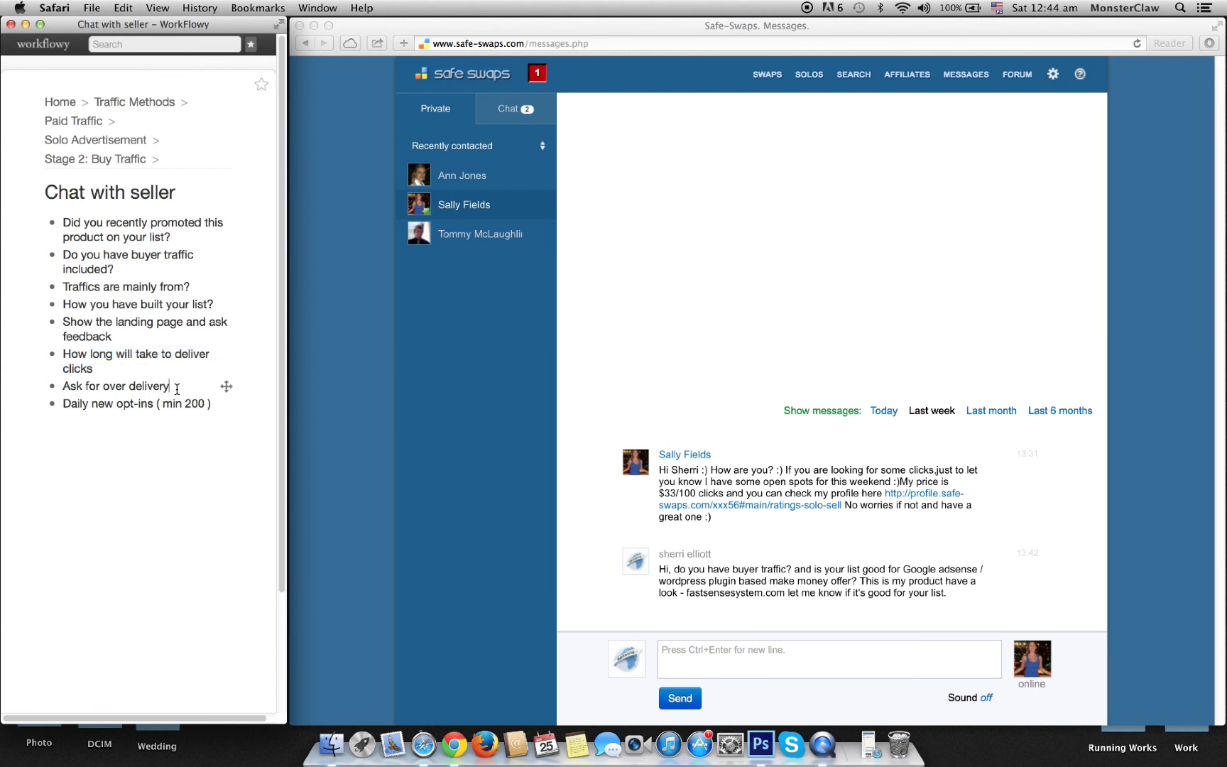
left_click_drag(177, 388, 61, 387)
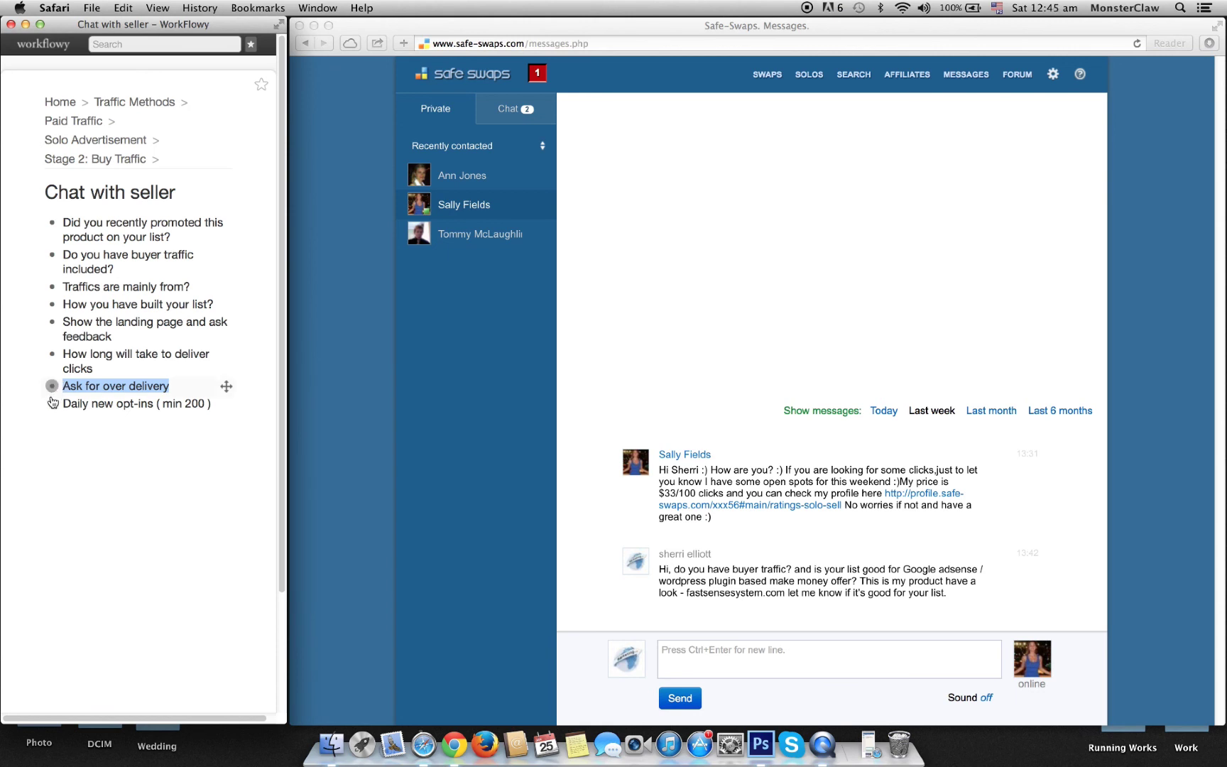
left_click(130, 402)
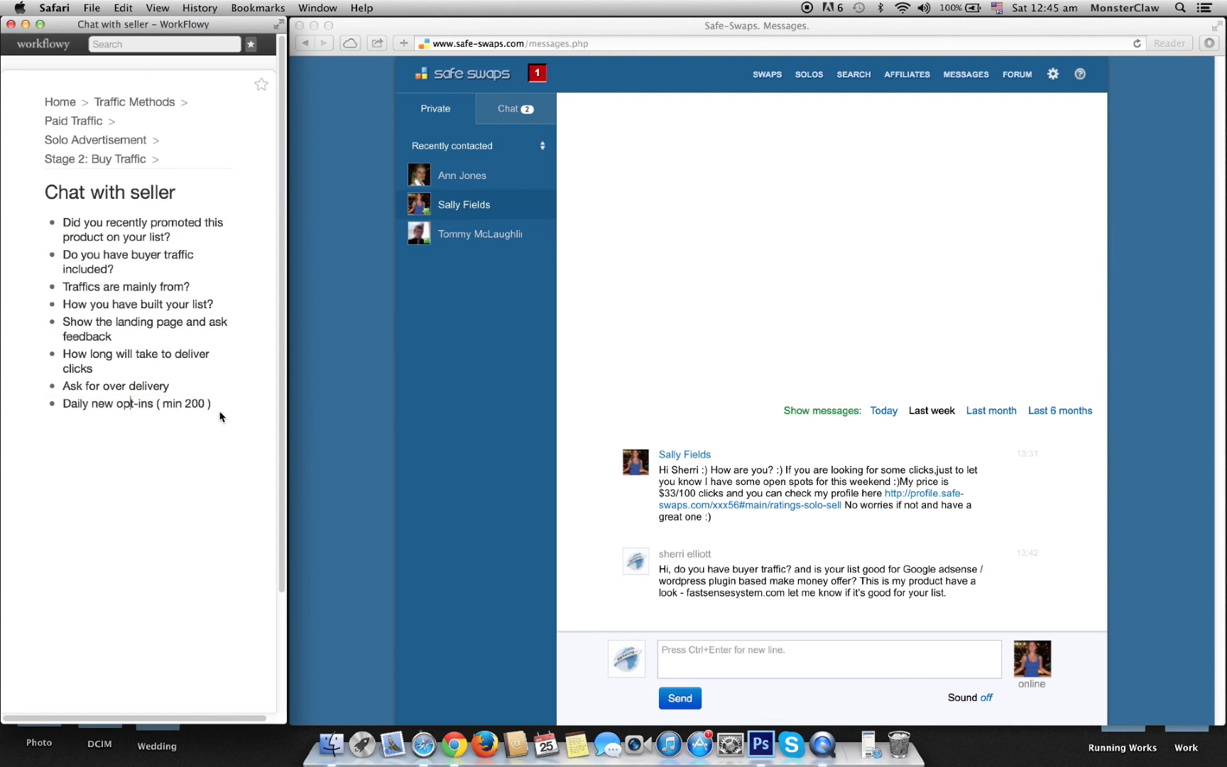
left_click_drag(212, 403, 71, 405)
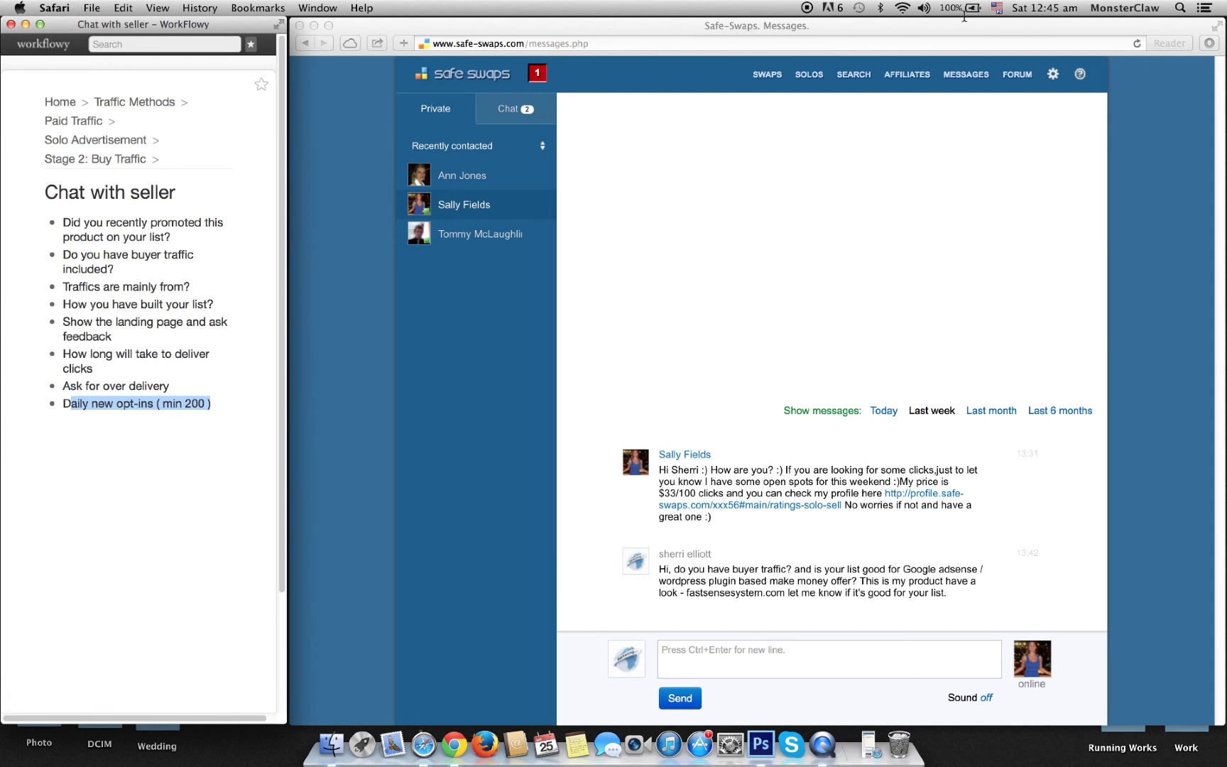
Step: Open the second seller's private conversation and check today's date and time
left_click(485, 175)
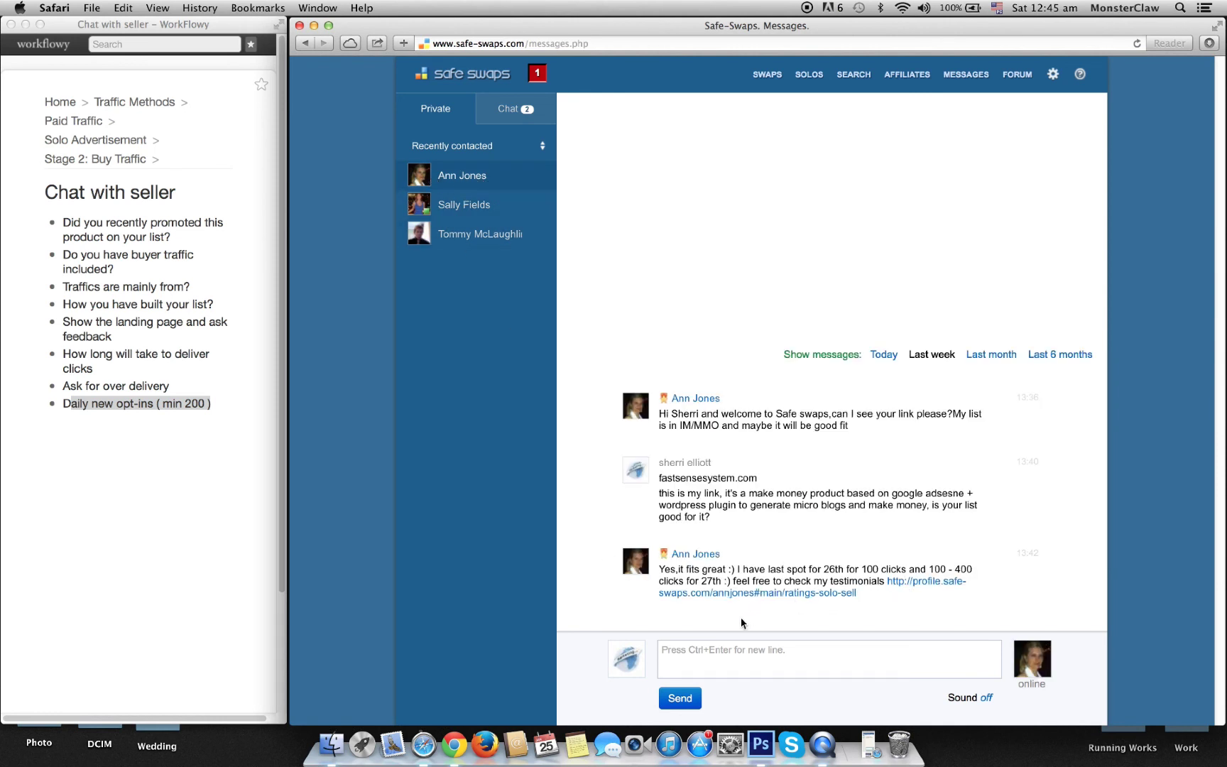
left_click(738, 644)
left_click(1051, 8)
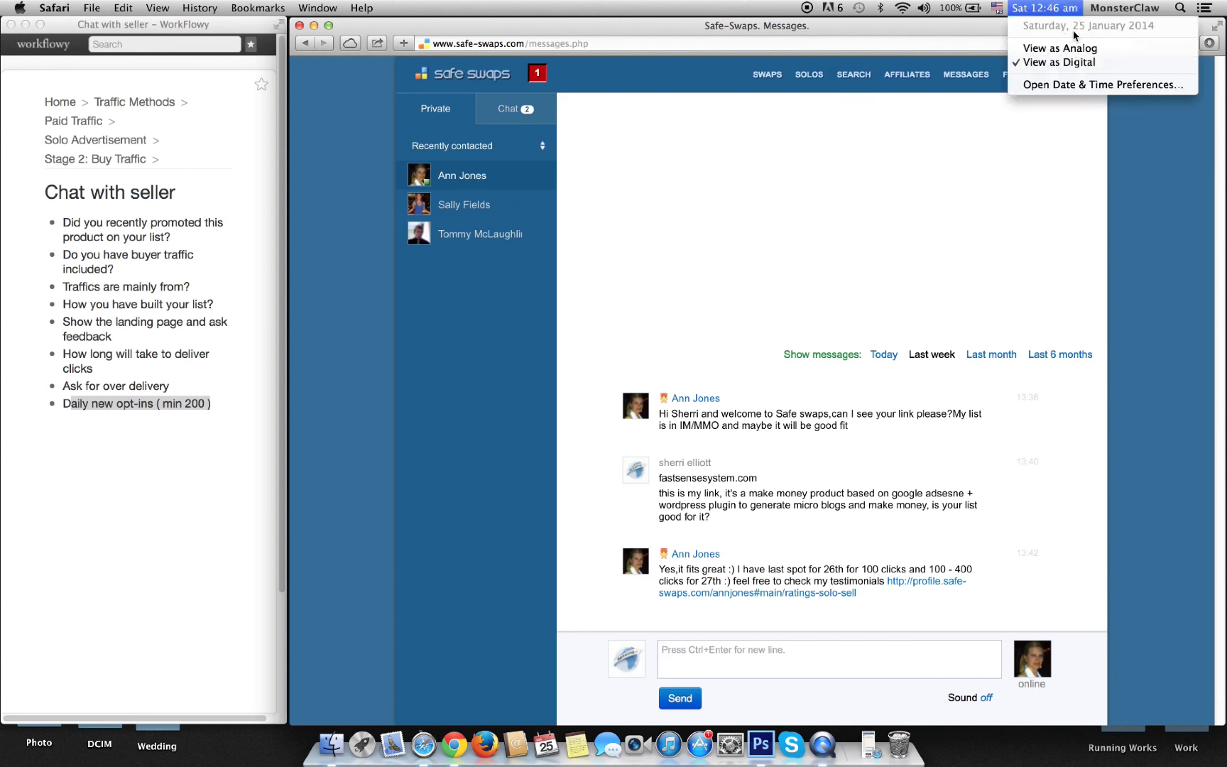
left_click(774, 676)
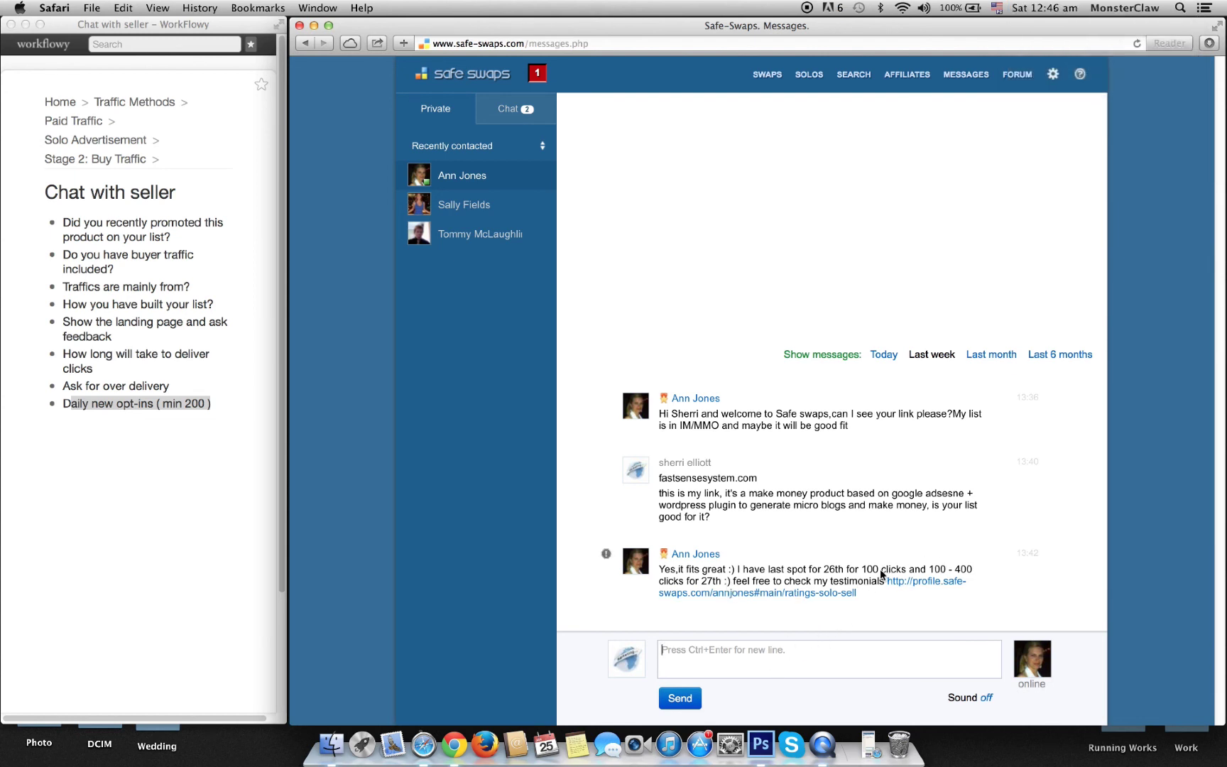
Step: Inspect the fastsensesystem.com link in the seller's message and check the clock again
right_click(784, 600)
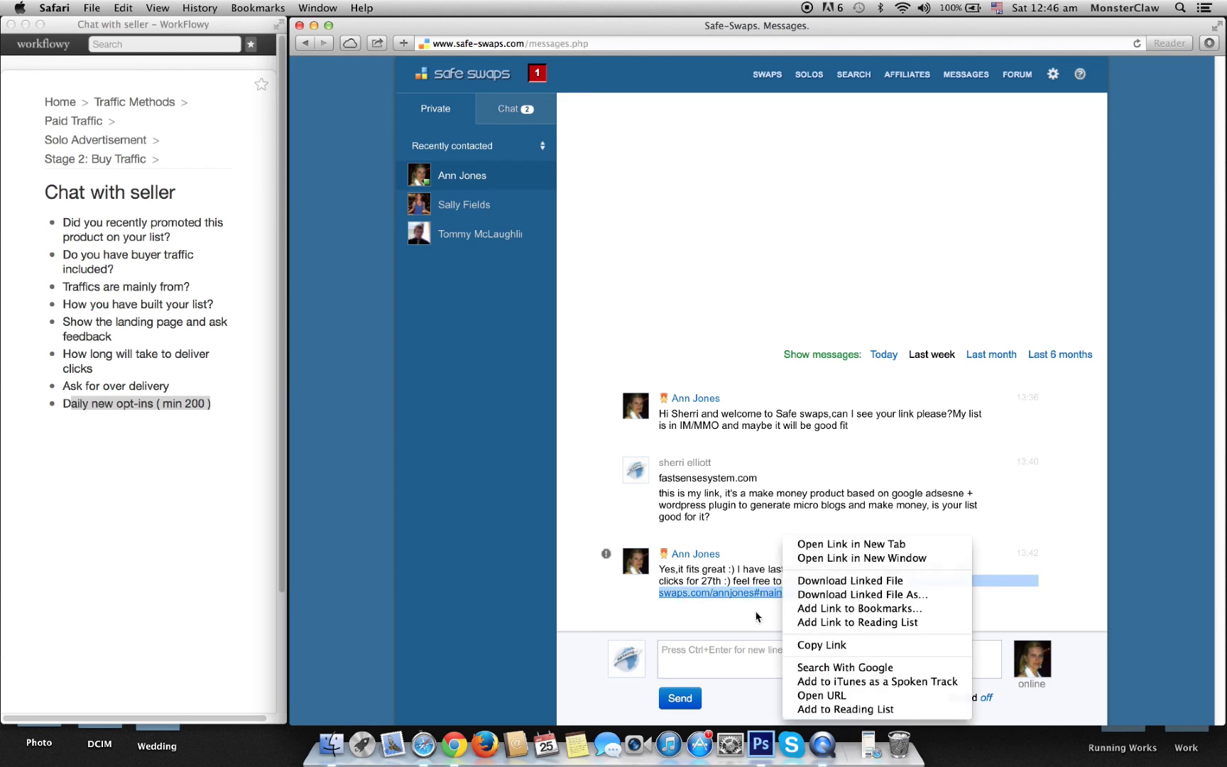
left_click(758, 618)
left_click_drag(659, 478, 816, 477)
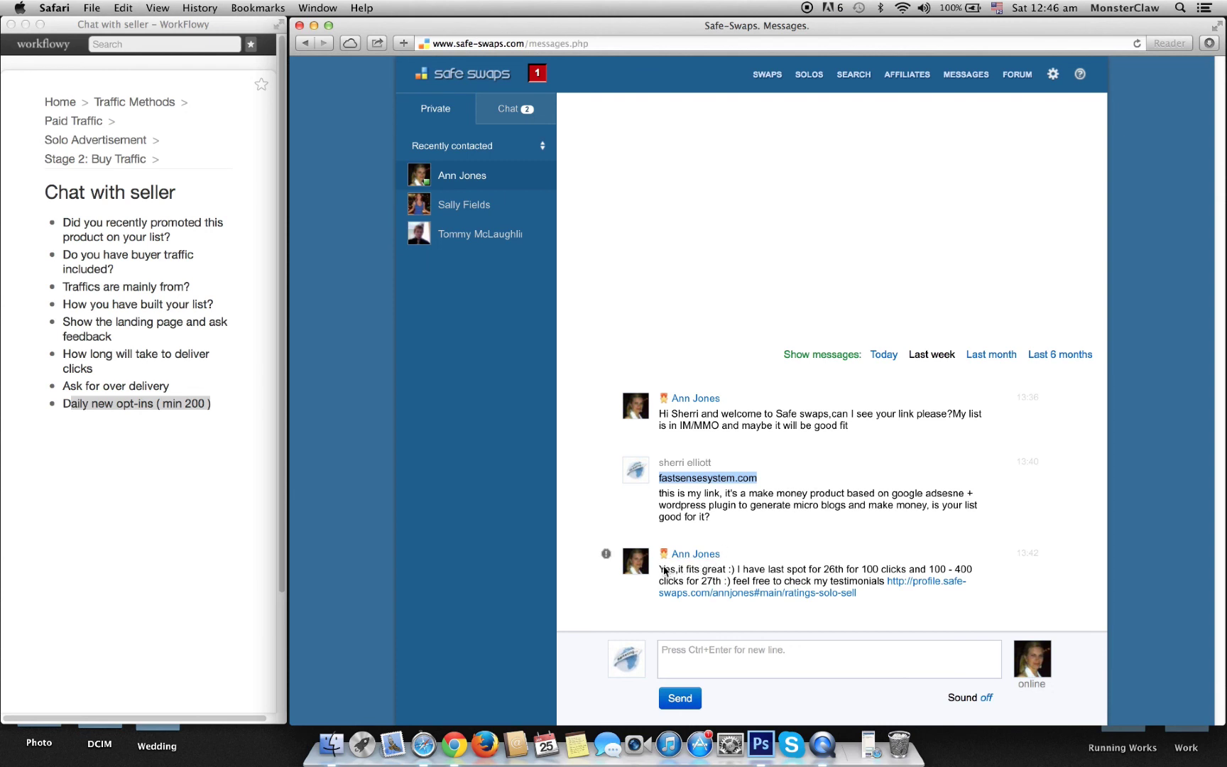
left_click(796, 618)
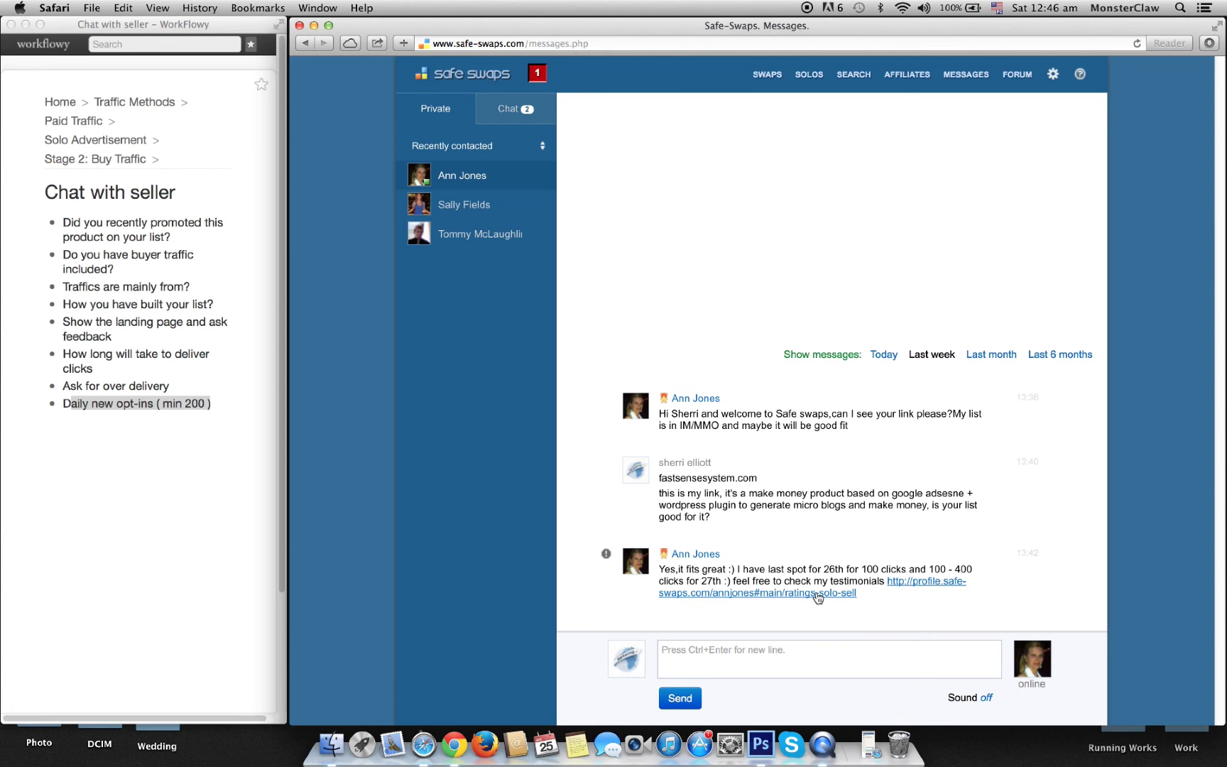
left_click(1040, 11)
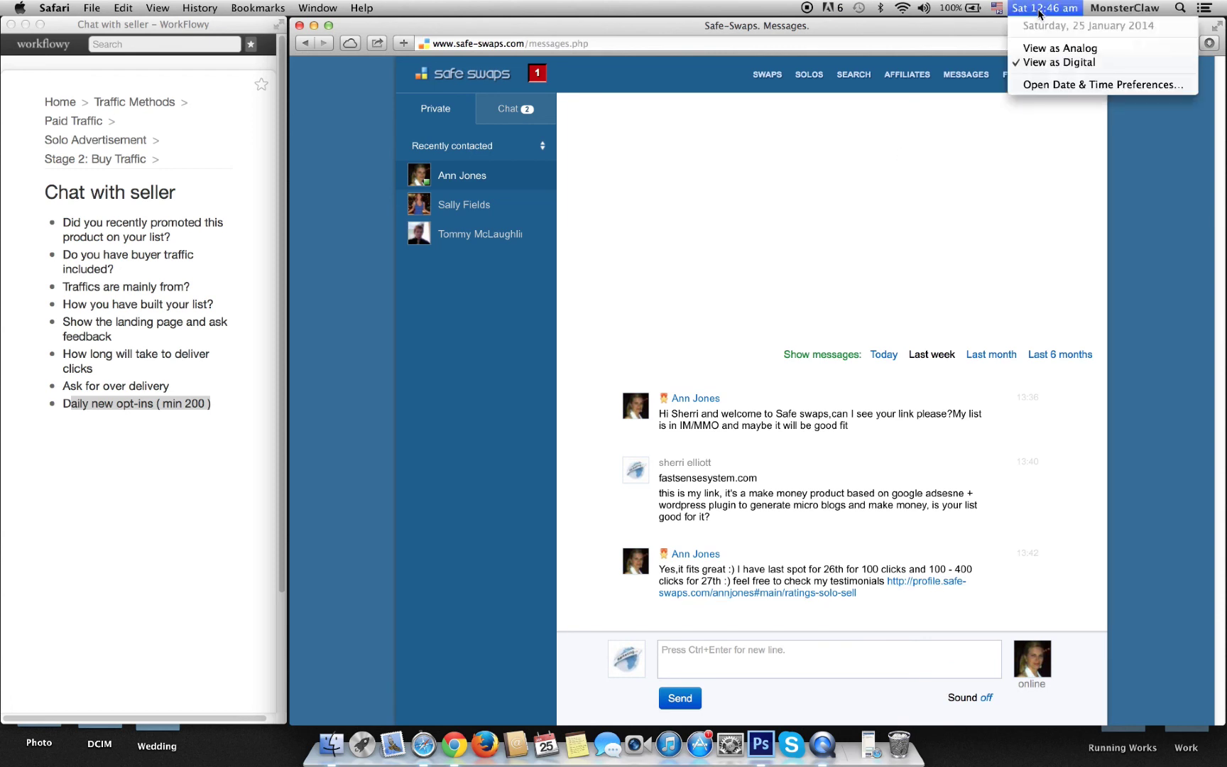
left_click(1080, 84)
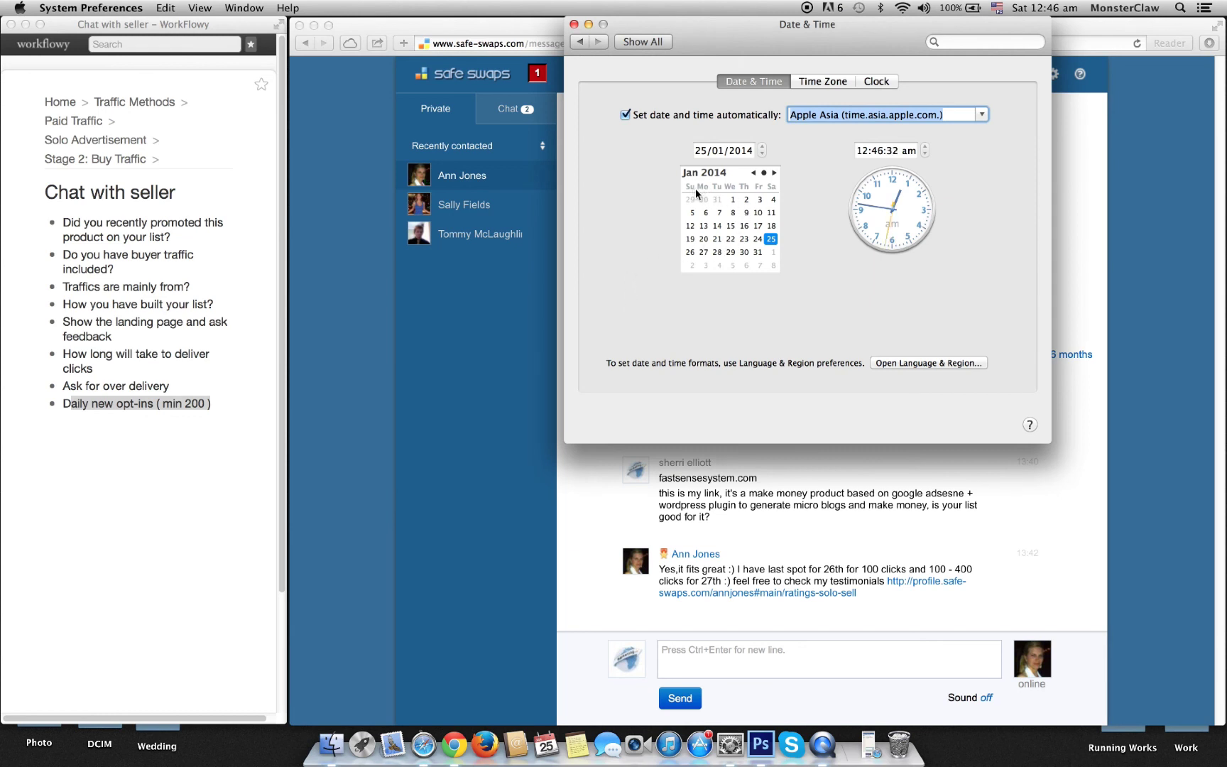
left_click(574, 24)
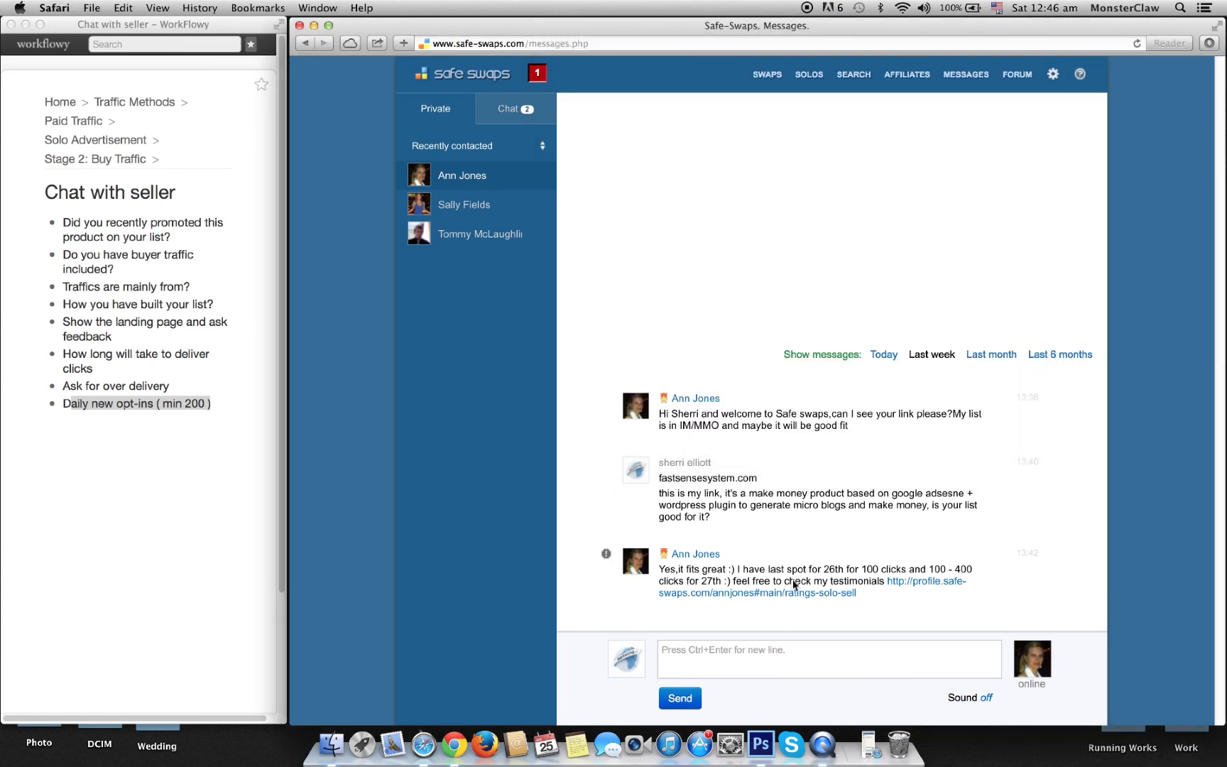
Step: Ask the seller how many new subscribers they add daily and how they build their list
left_click(760, 650)
type("How many new subscribers you add d")
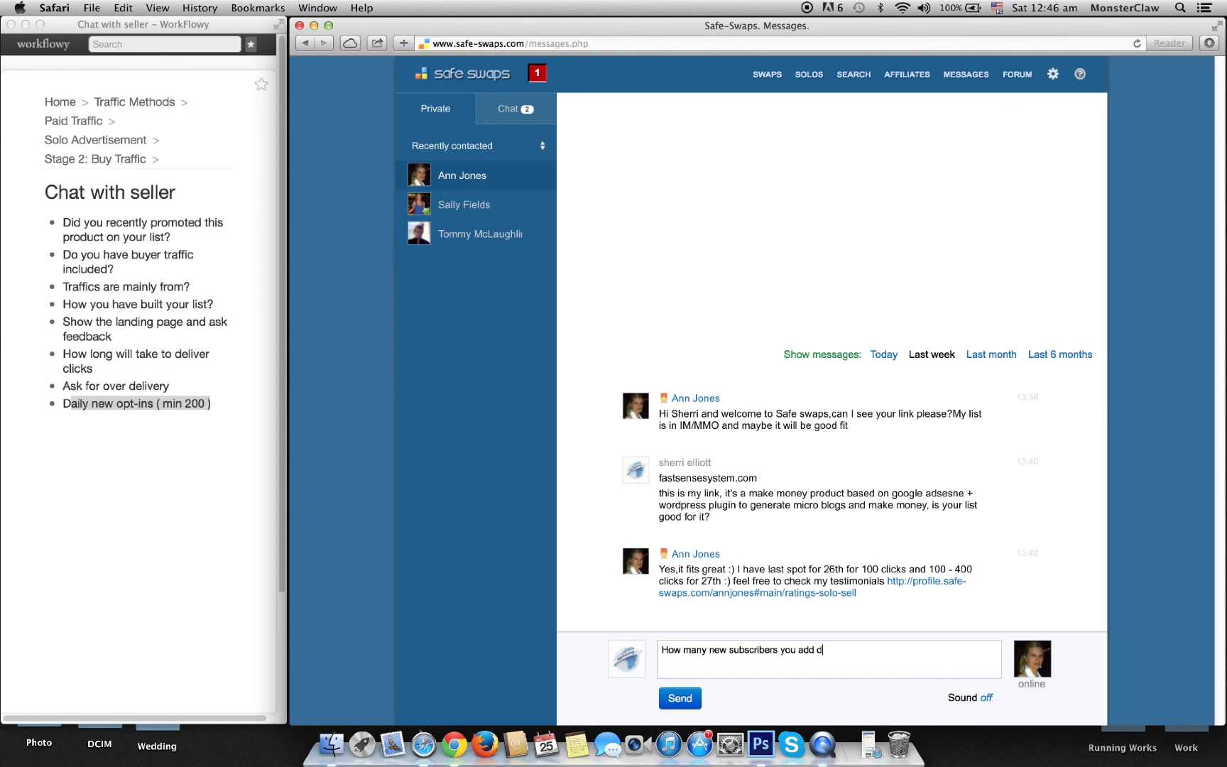
type("aily, and how you ad")
type("tually build ")
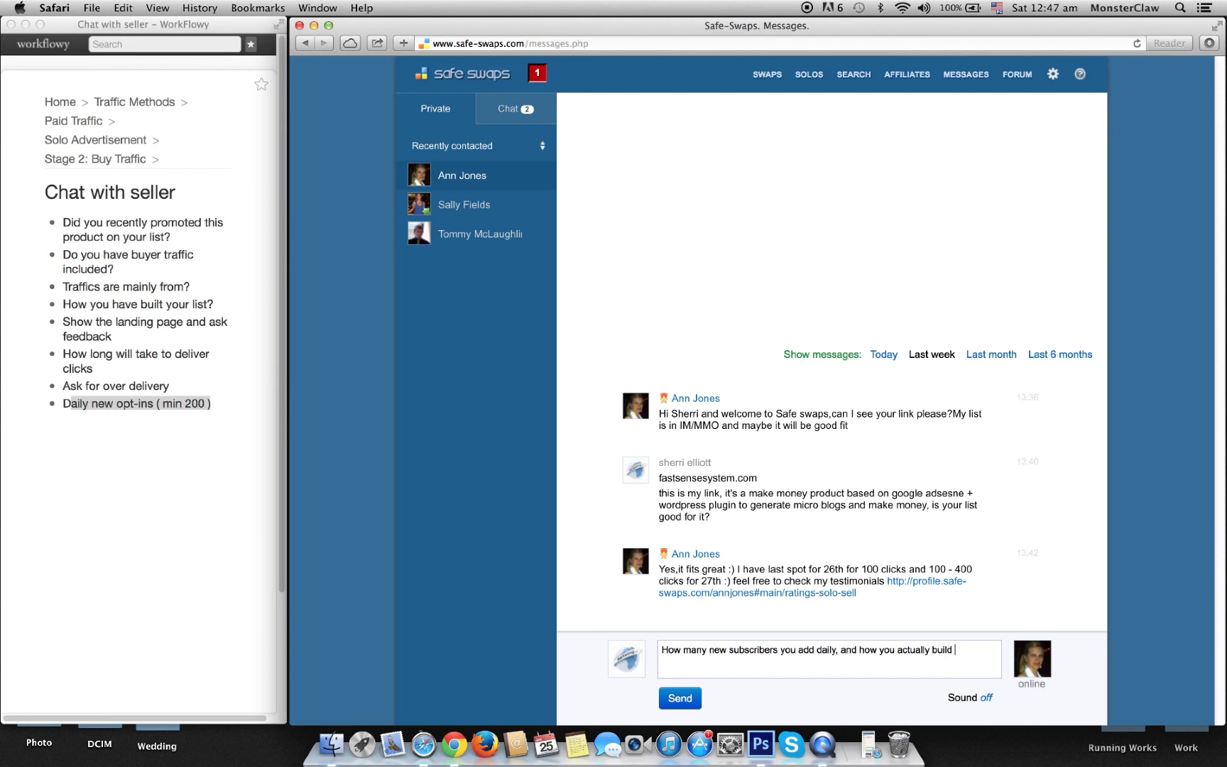
type("your list mate? Just")
type(" try")
type("ing to understan")
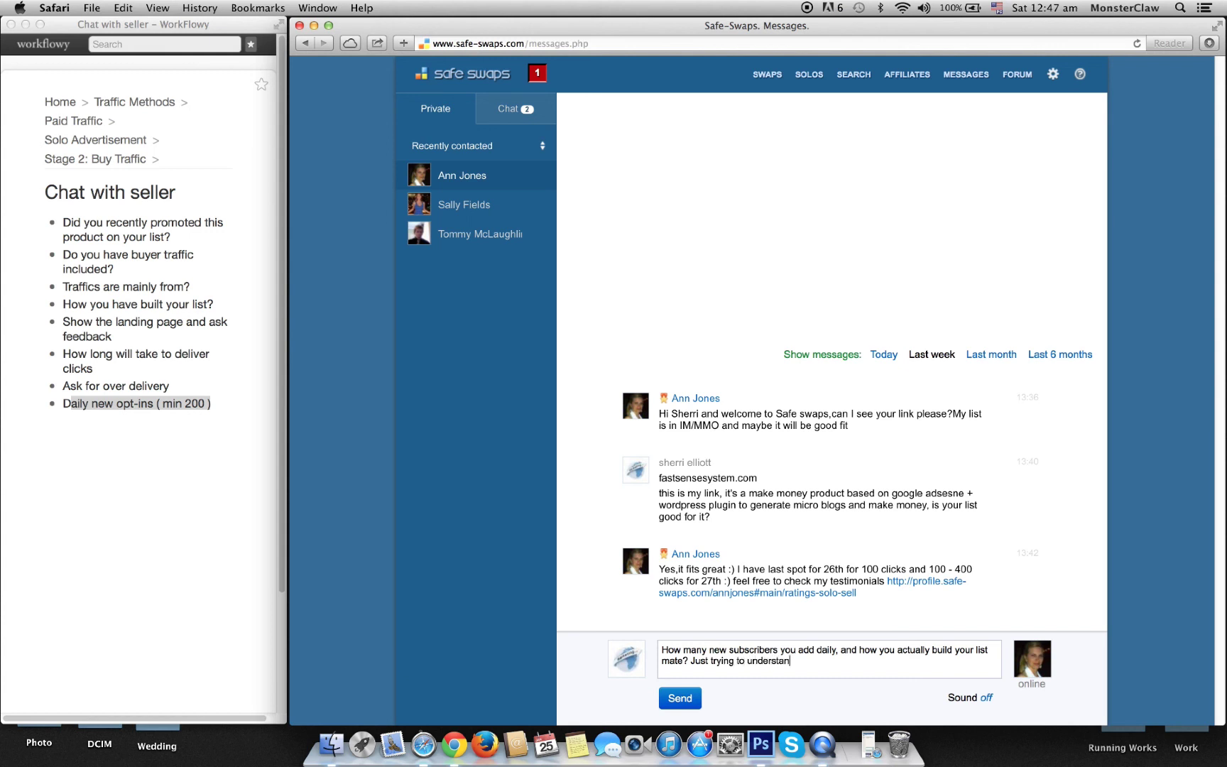
type("d your traffic u")
key("BackSpace")
type("quality as I'm considering")
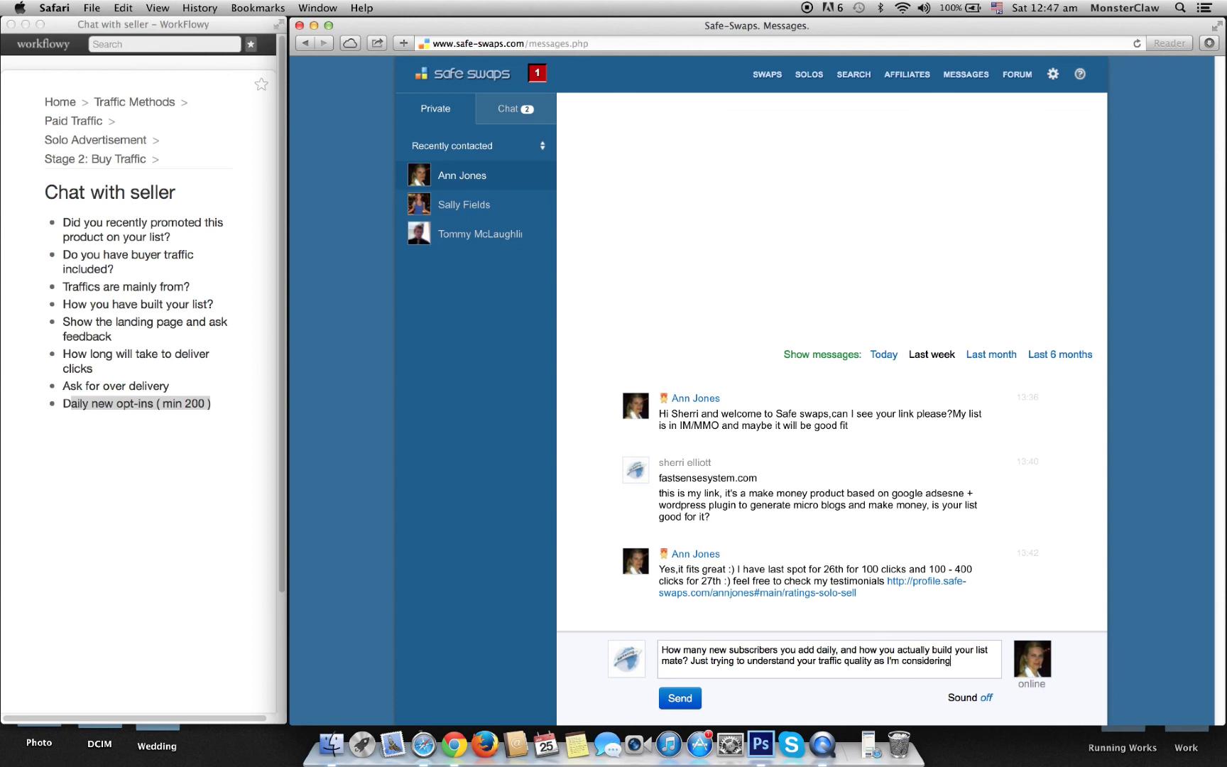
type(" your list tor a test.")
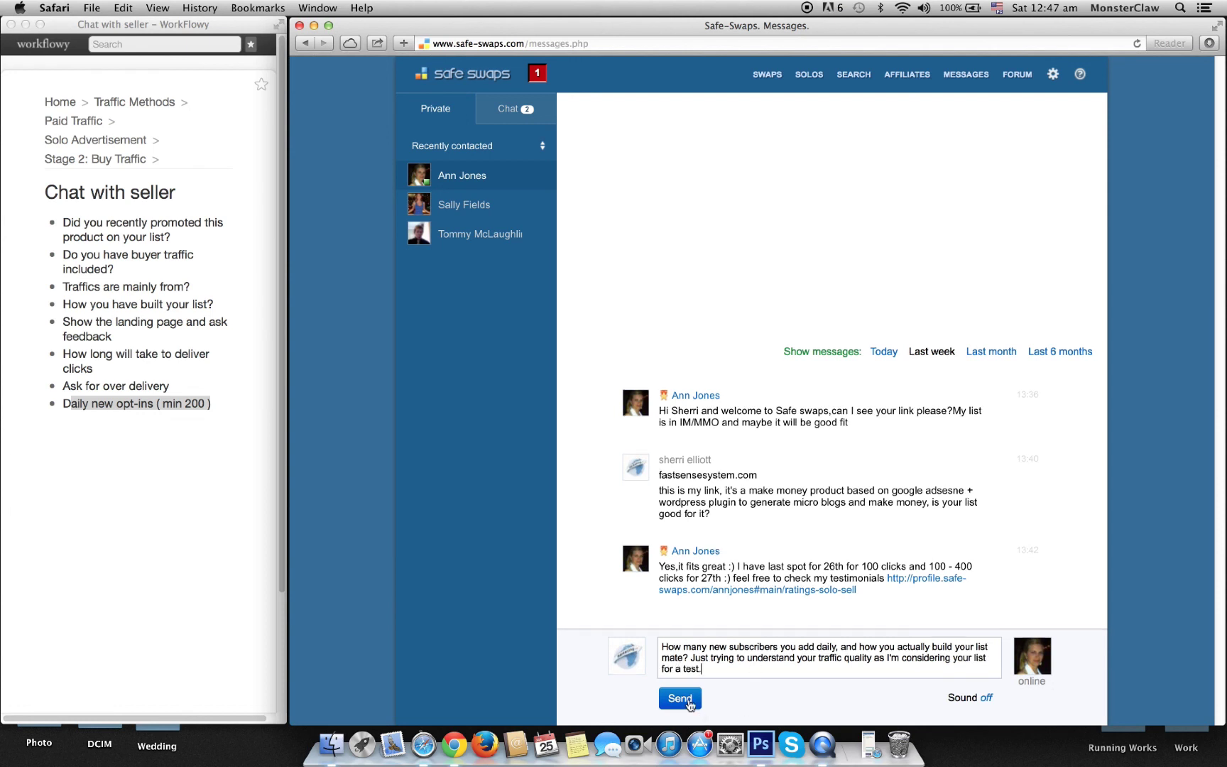
left_click(687, 701)
Step: Send the request: 'I want to buy 100 clicks for test at Monday morning 8 am EST.'
type("I want to buy")
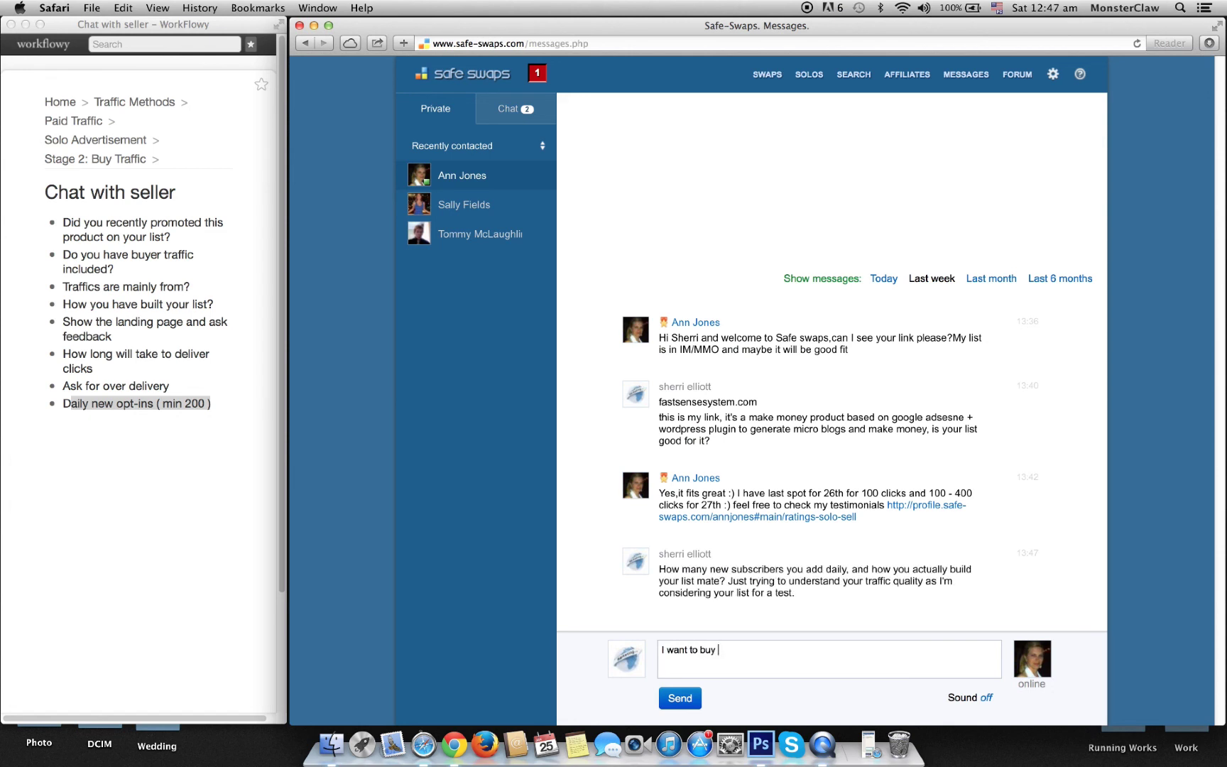
type(" 100 clicks for test at Monday, 2")
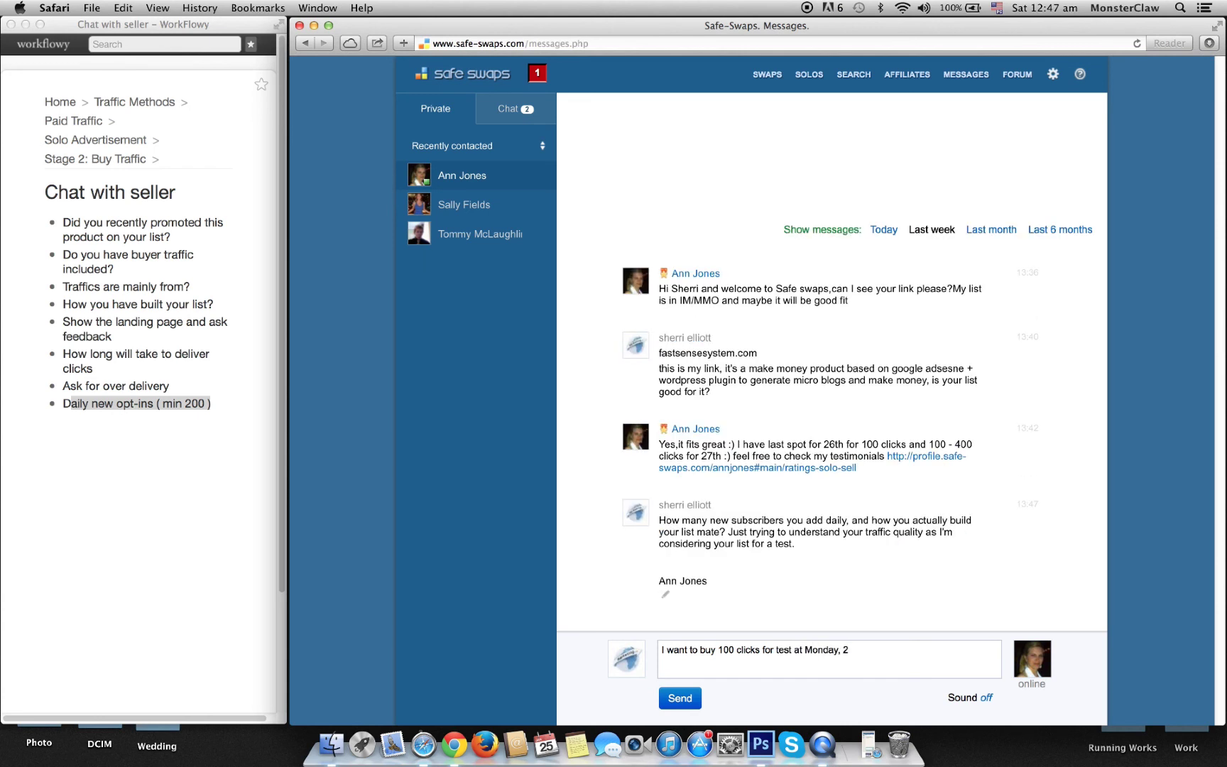
key("BackSpace")
type("morning 8 am EST.")
left_click(690, 693)
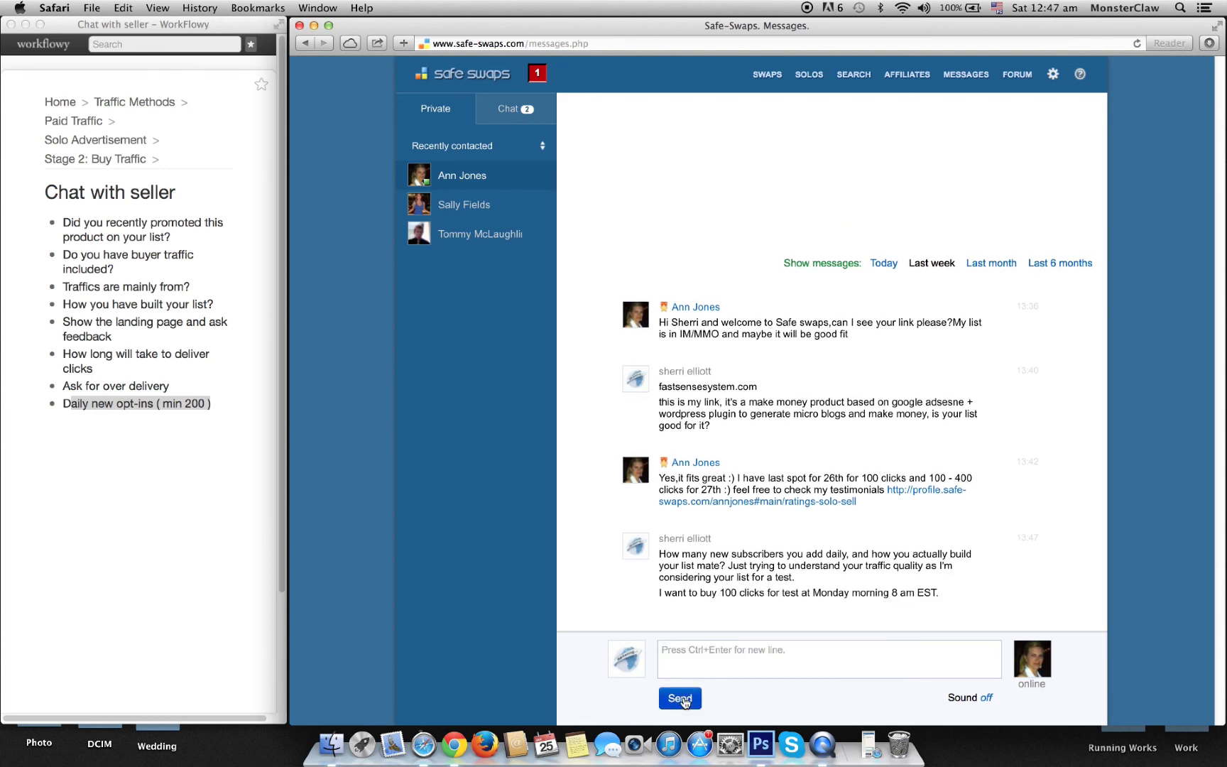
left_click(701, 660)
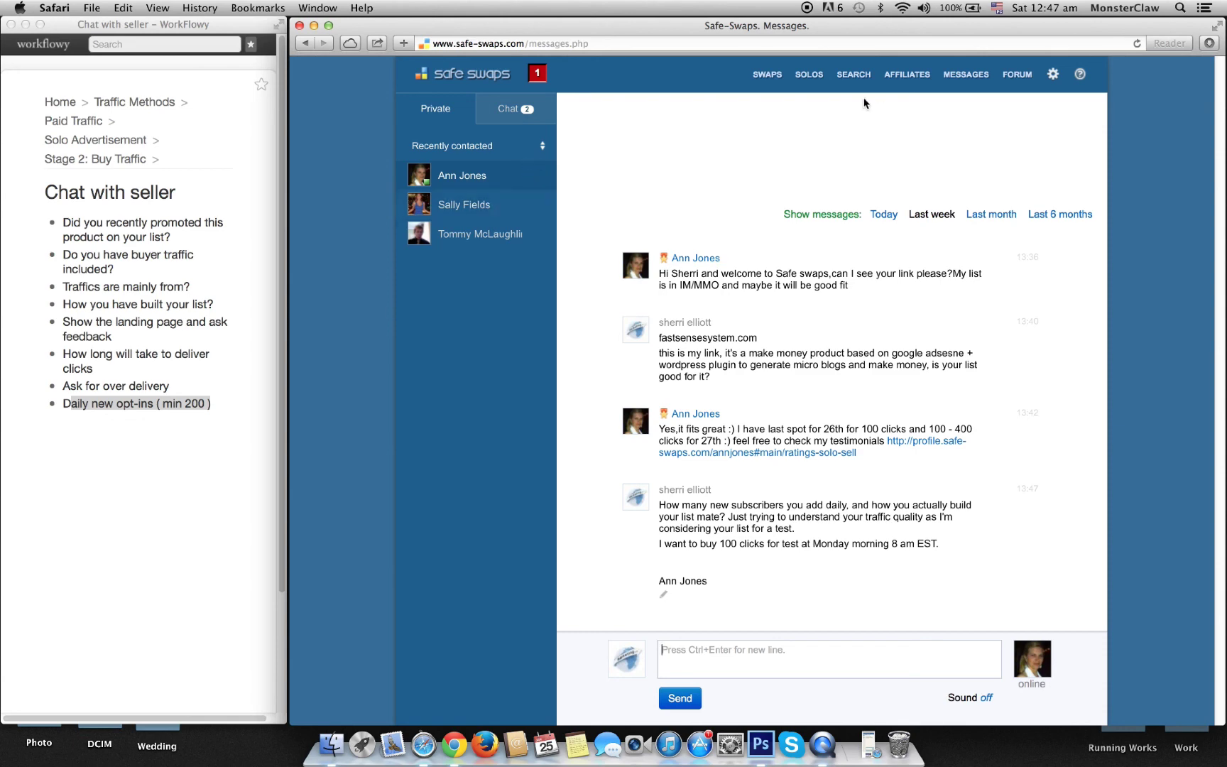
Step: Read the public chat, then start a private conversation with the WordPress-product seller
left_click(520, 110)
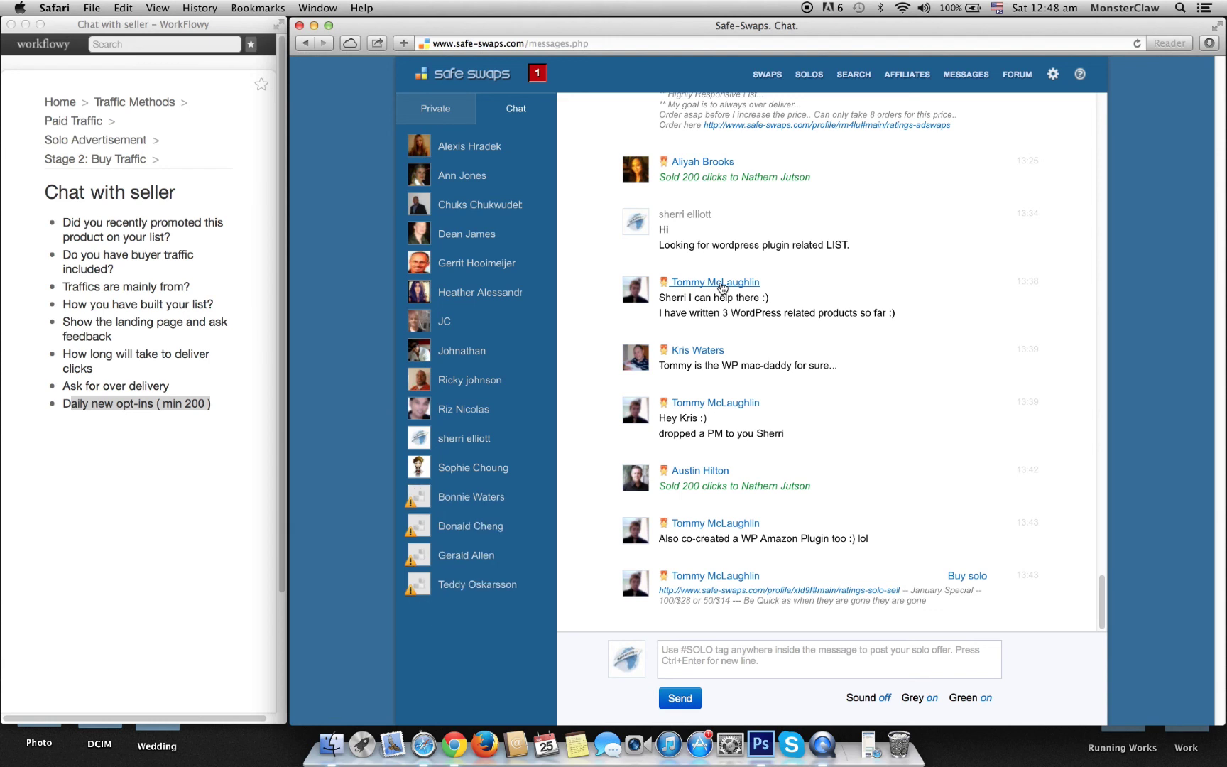
left_click(722, 287)
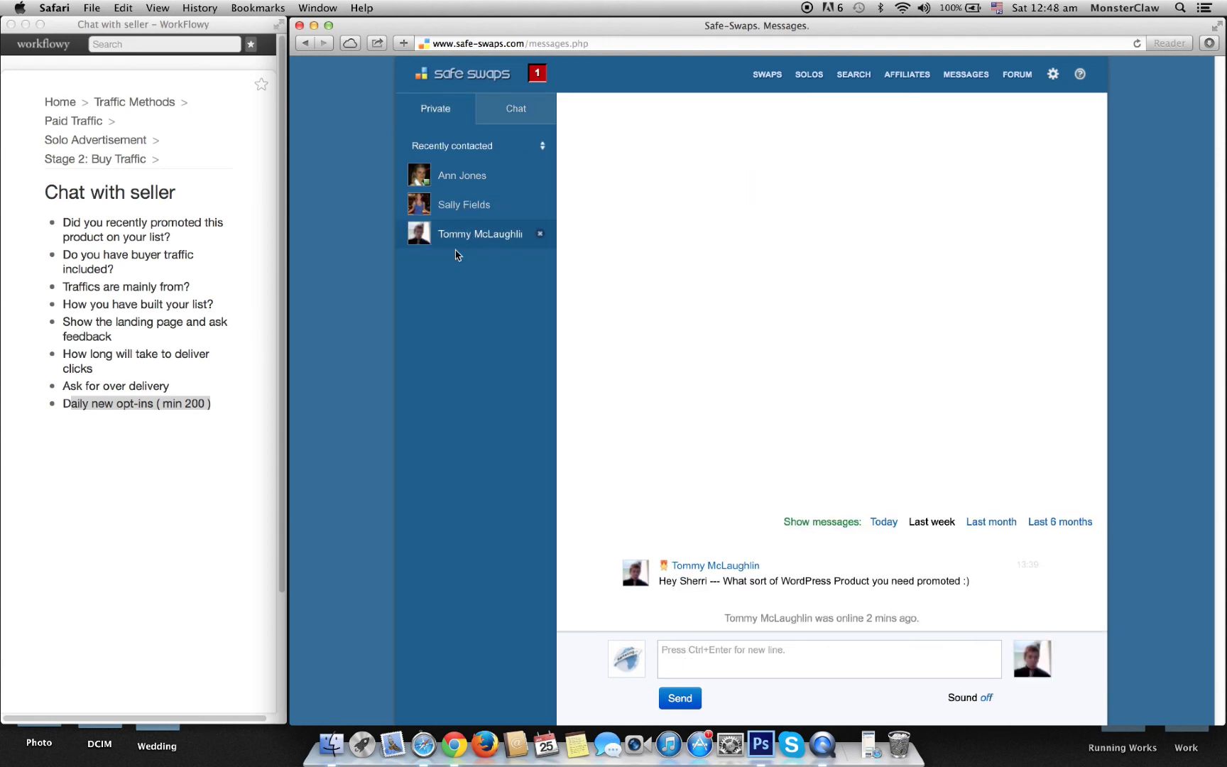
Step: Greet the seller and describe fastsensesystem.com as a Google AdSense and WordPress plugin product
left_click(718, 661)
type("hi")
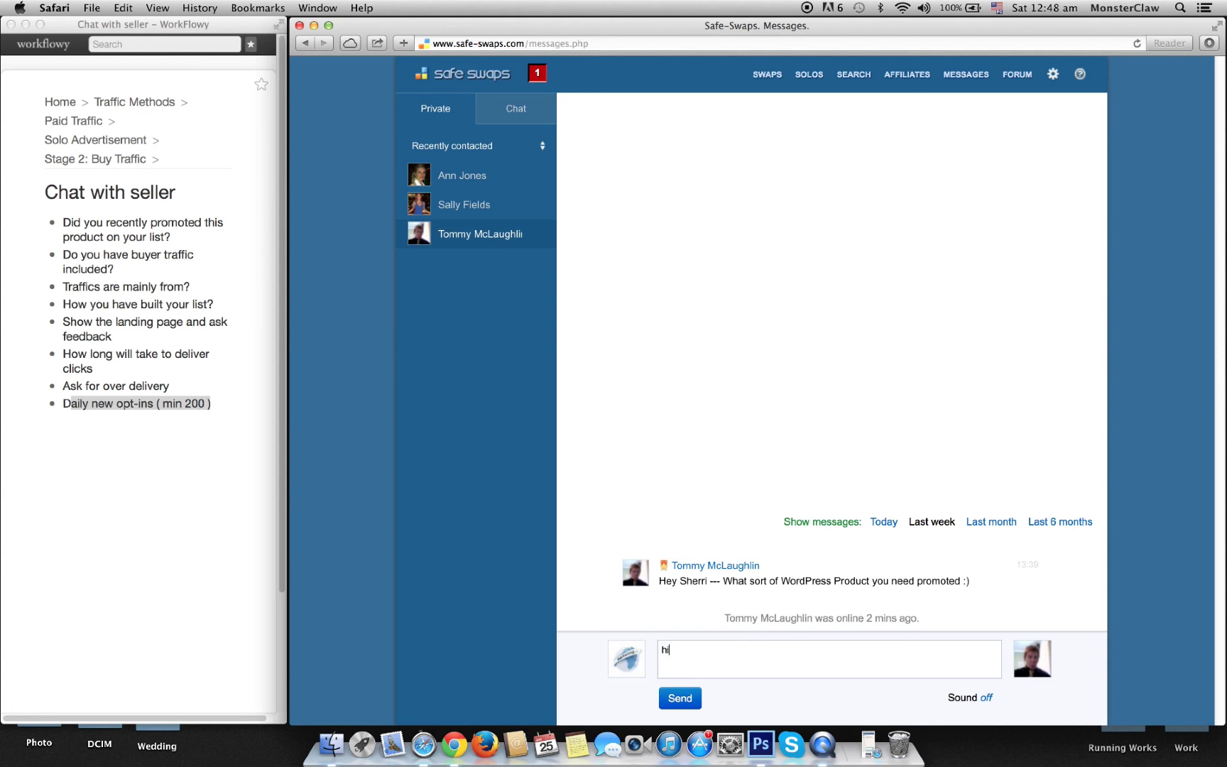
key("Return")
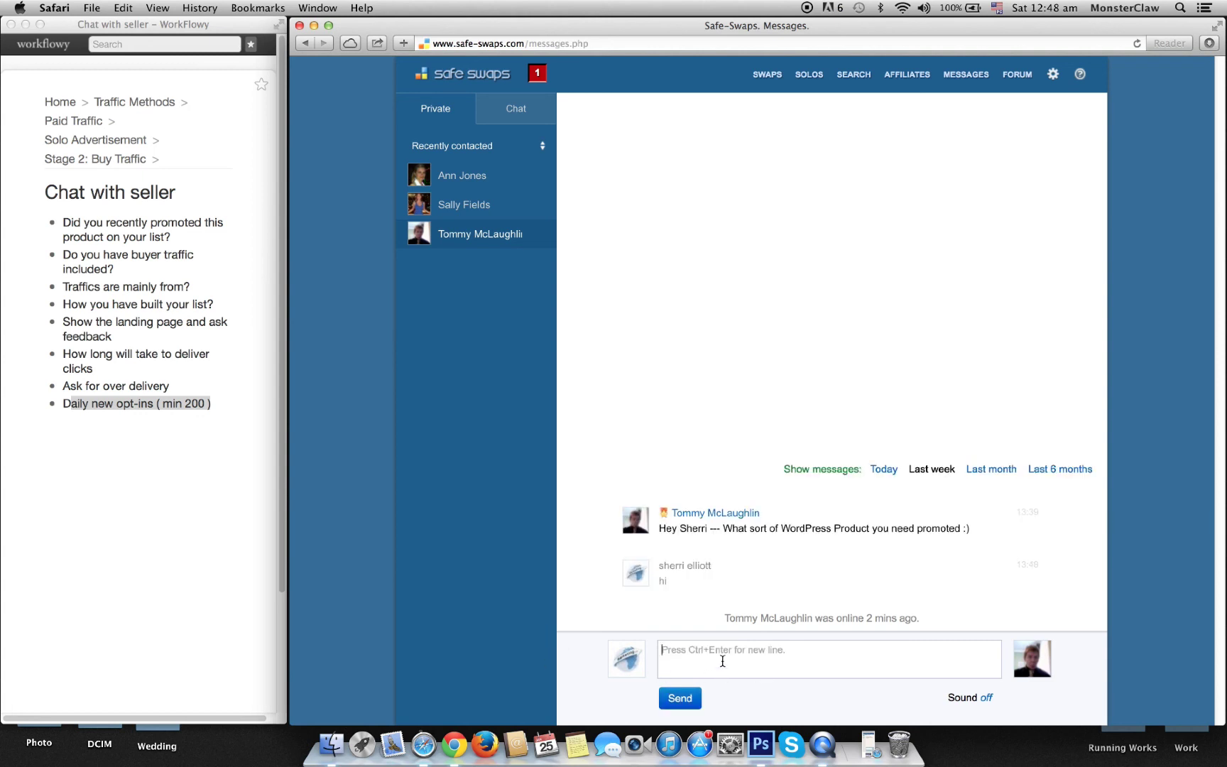
type("fastsensesystem.com this is my product,")
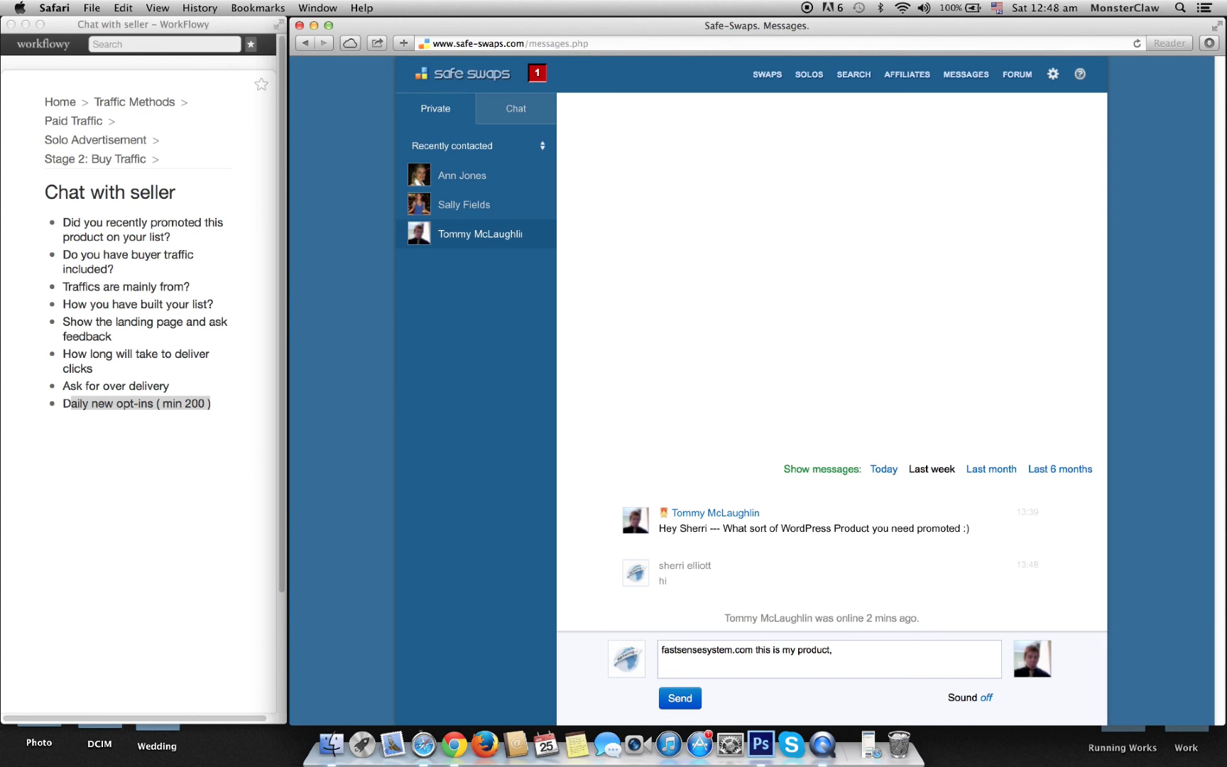
type("its based on google adsense and wordpres")
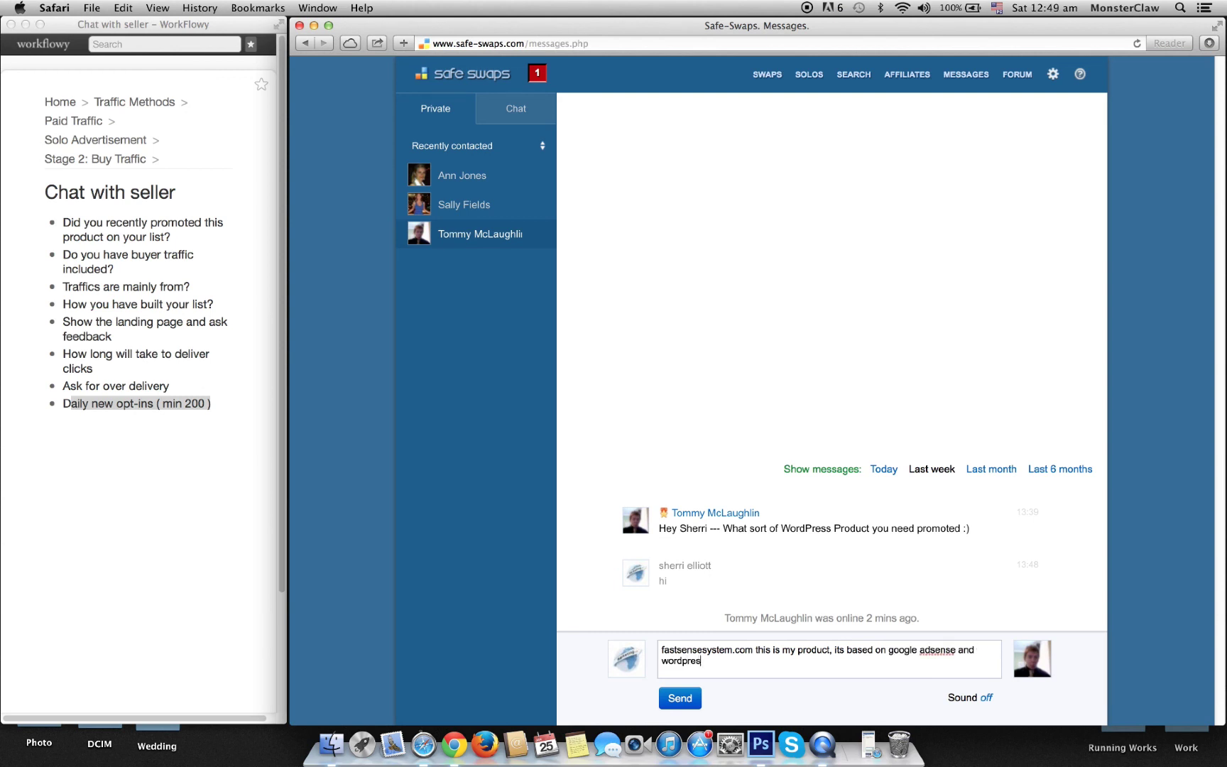
type("s plugin")
Step: Add 'a make money product', ask 'Is your list is good for it?', send, and open the $33/100-clicks seller's chat
left_click(846, 651)
type("a make money product")
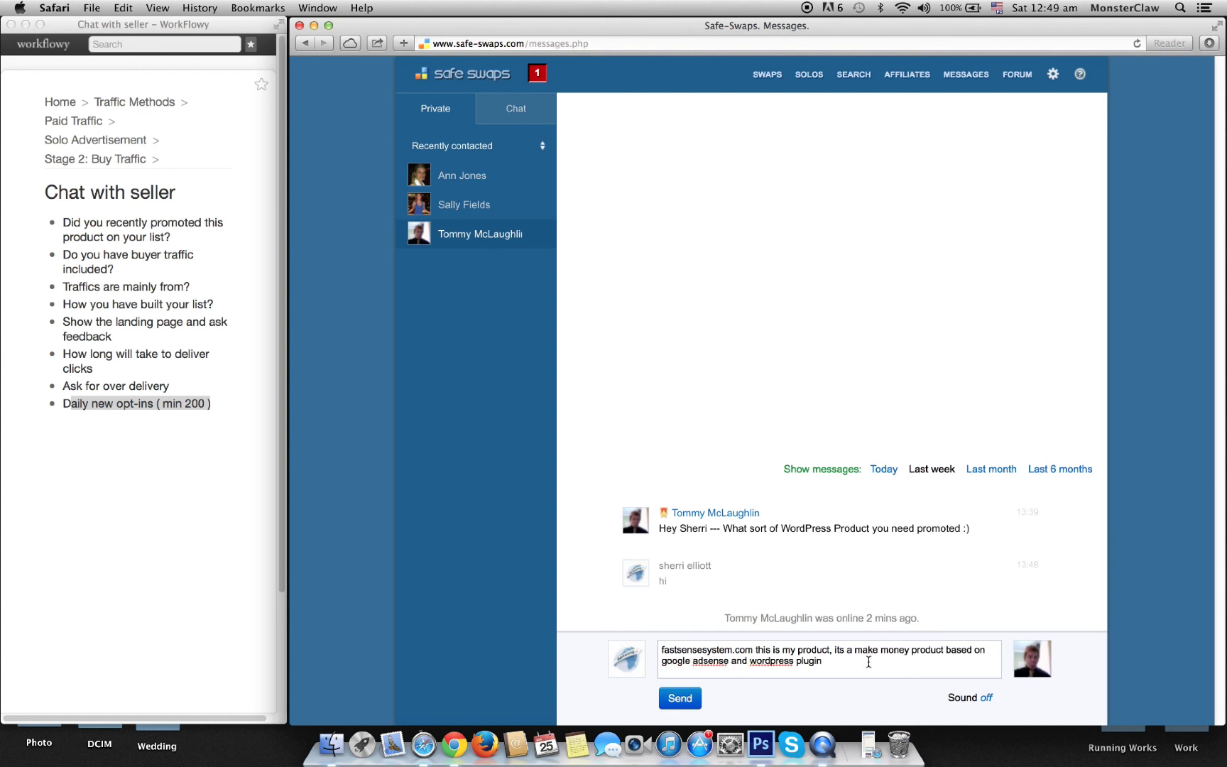
left_click(835, 660)
type("Does your list suite")
key("BackSpace")
key("BackSpace")
key("BackSpace")
key("BackSpace")
key("BackSpace")
key("BackSpace")
key("BackSpace")
key("BackSpace")
key("BackSpace")
key("BackSpace")
key("BackSpace")
key("BackSpace")
key("BackSpace")
key("BackSpace")
key("BackSpace")
key("BackSpace")
key("BackSpace")
key("BackSpace")
key("BackSpace")
key("BackSpace")
type("Is your list is good for it?")
left_click(688, 702)
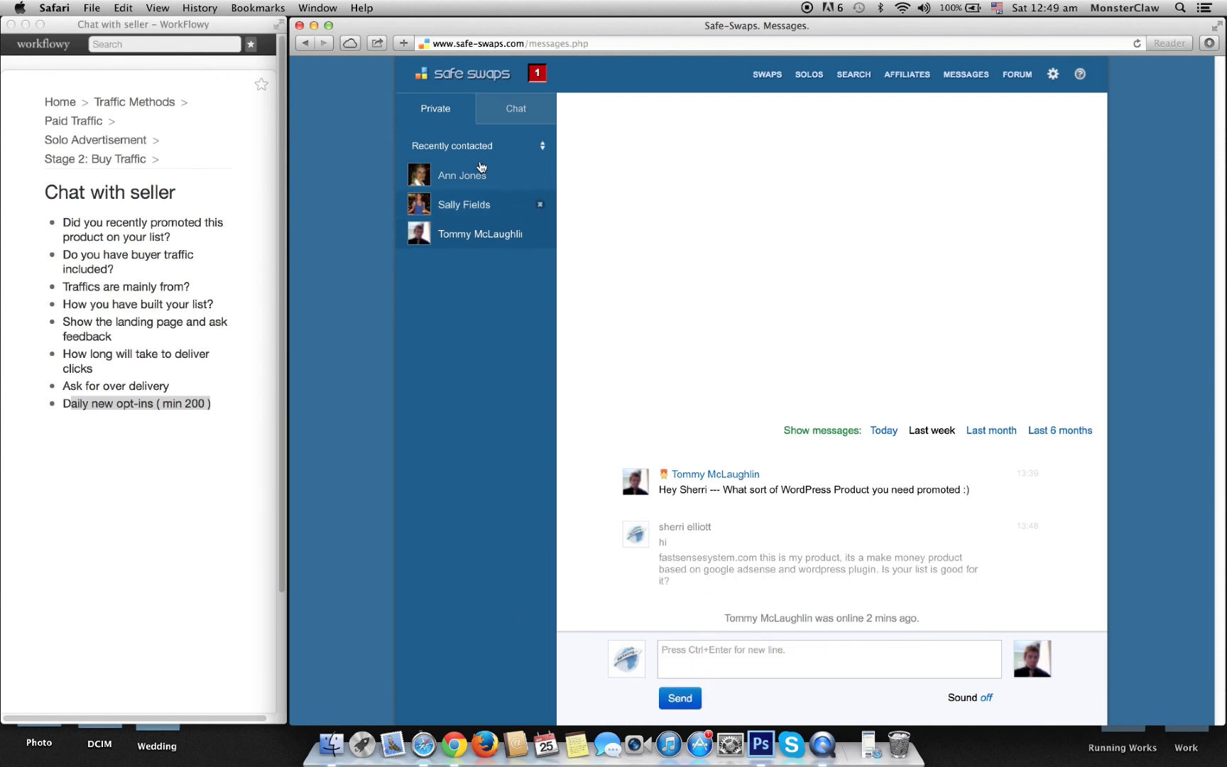
left_click(460, 206)
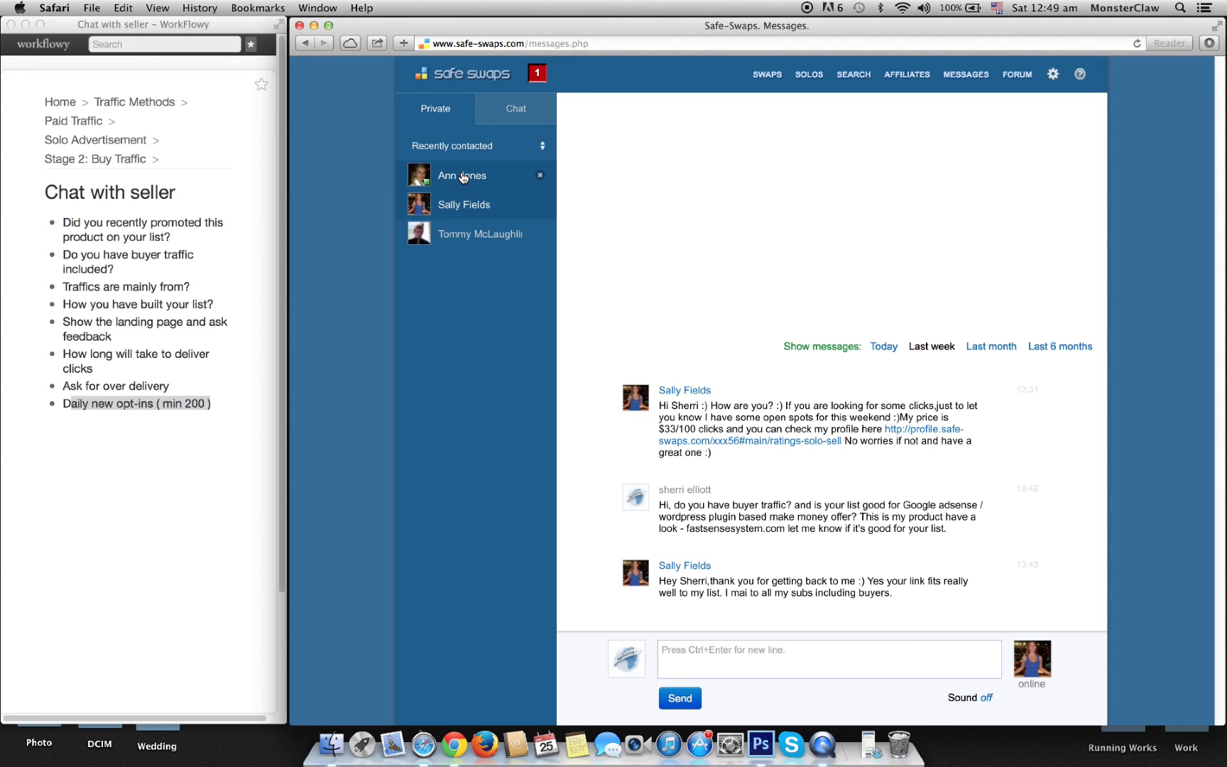
left_click(721, 664)
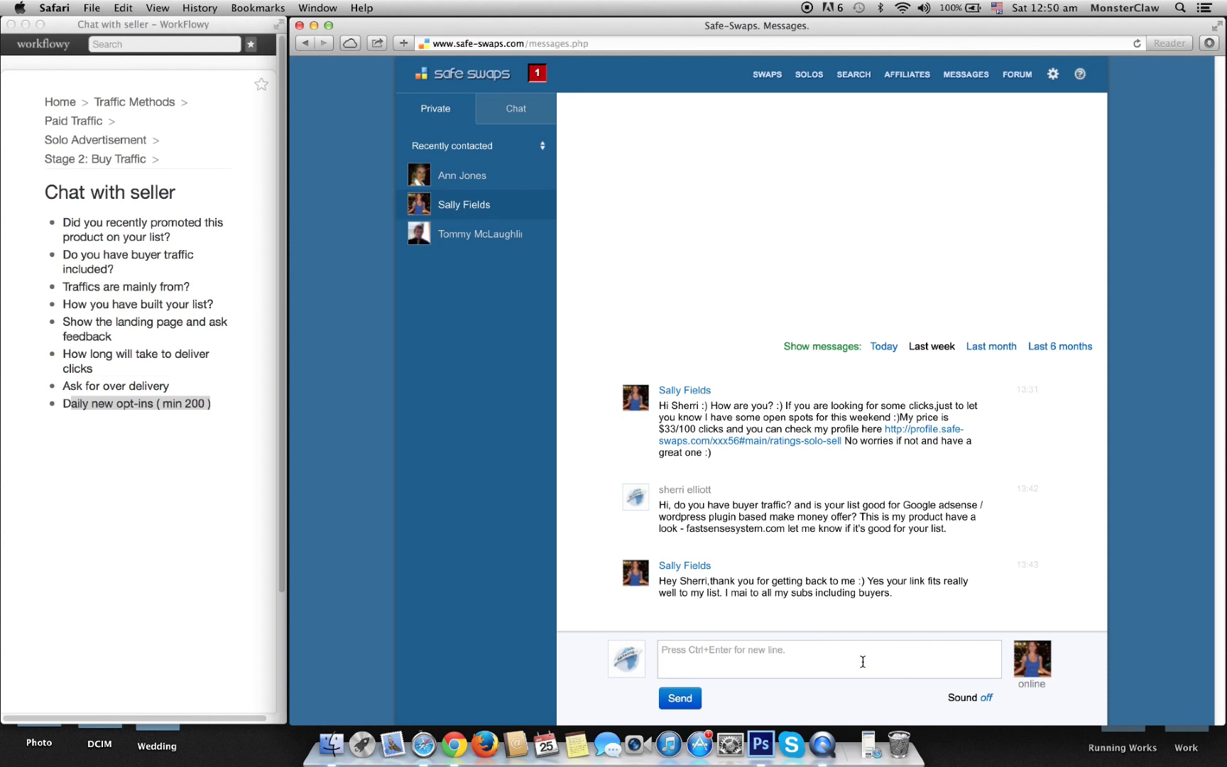
Step: Send 'how you build your list mate? trying to understand the traffic quality.'
type("how you build your list mate? ")
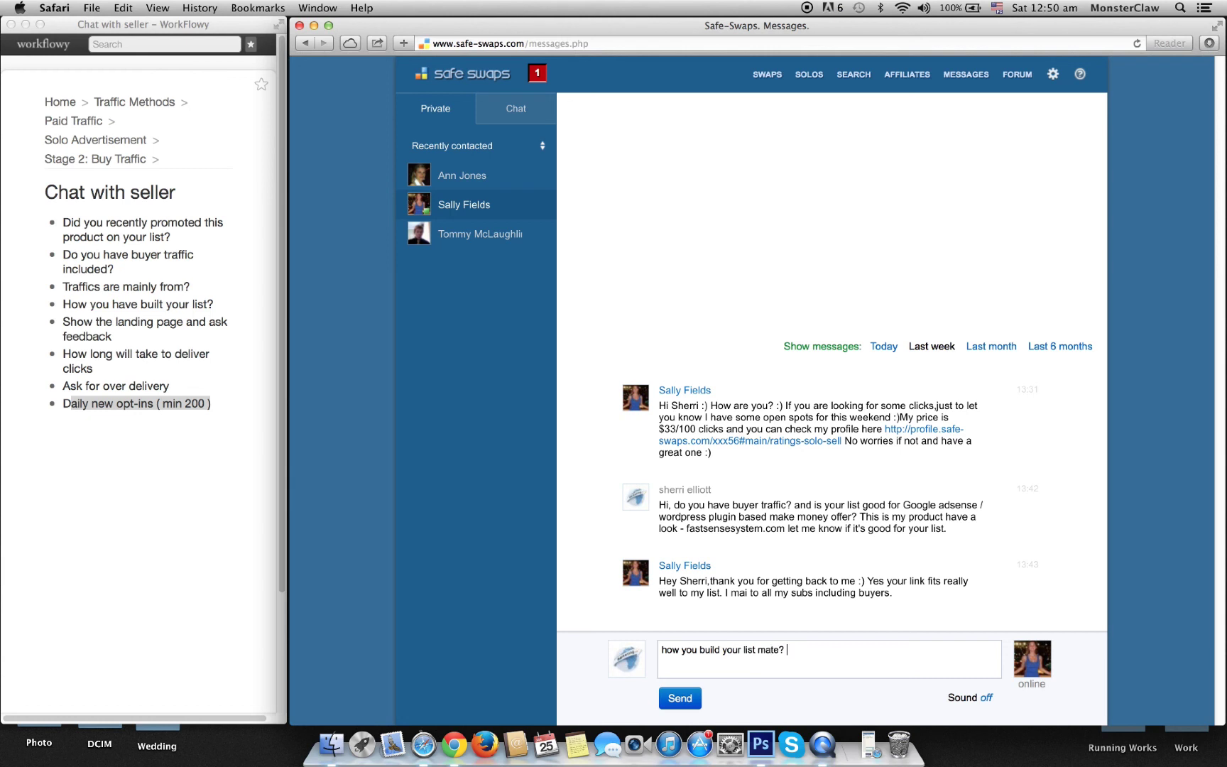
type("trying to understand the traffic quality.")
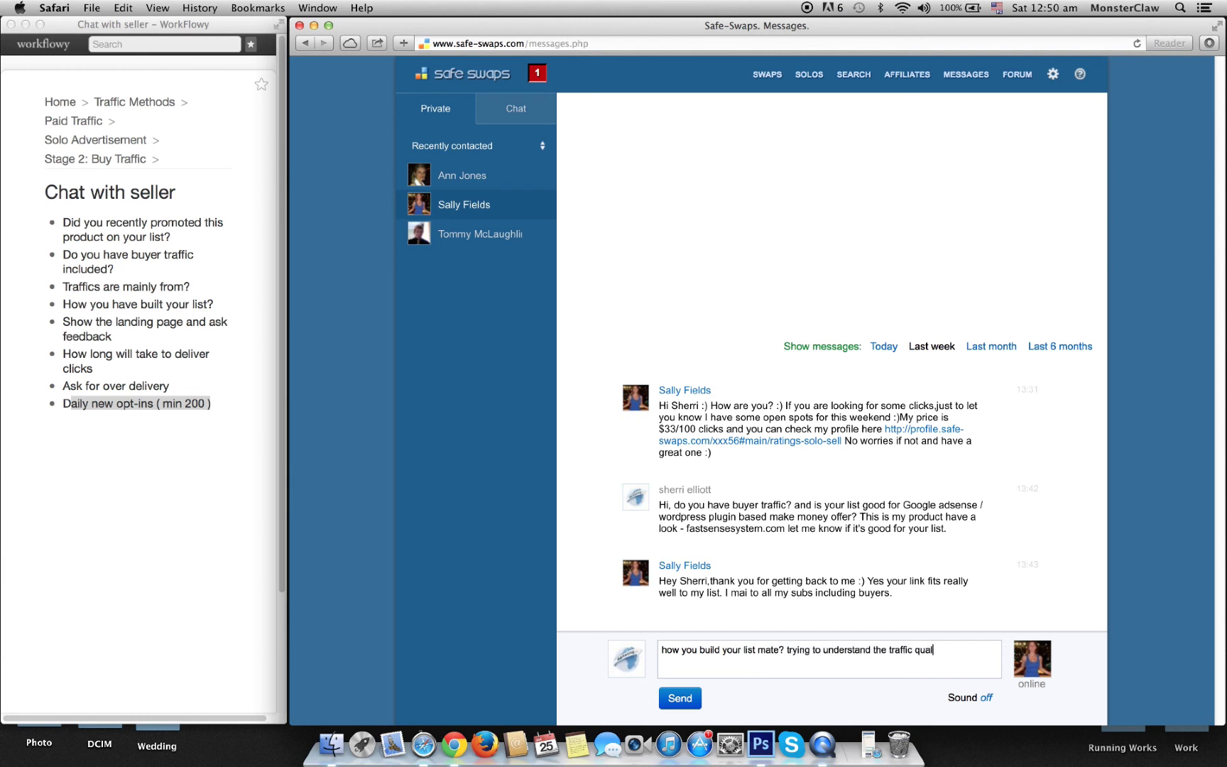
key("Return")
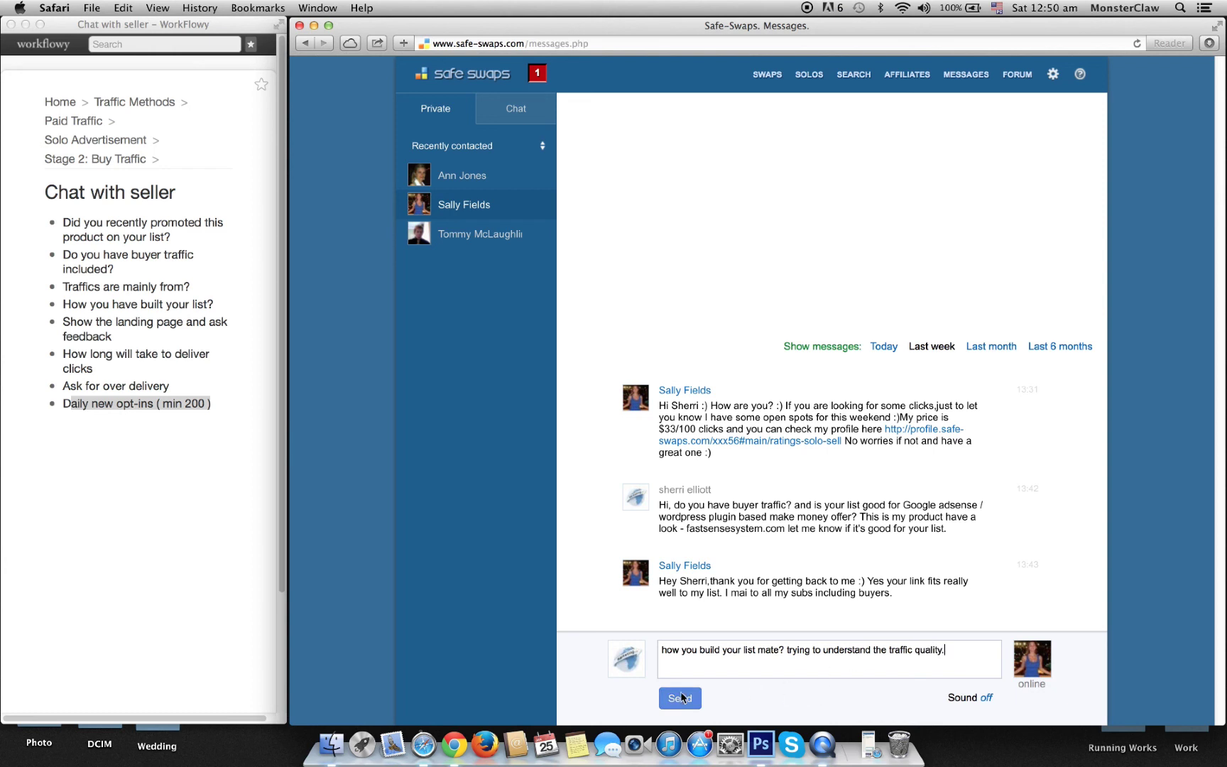
left_click(680, 698)
left_click(718, 670)
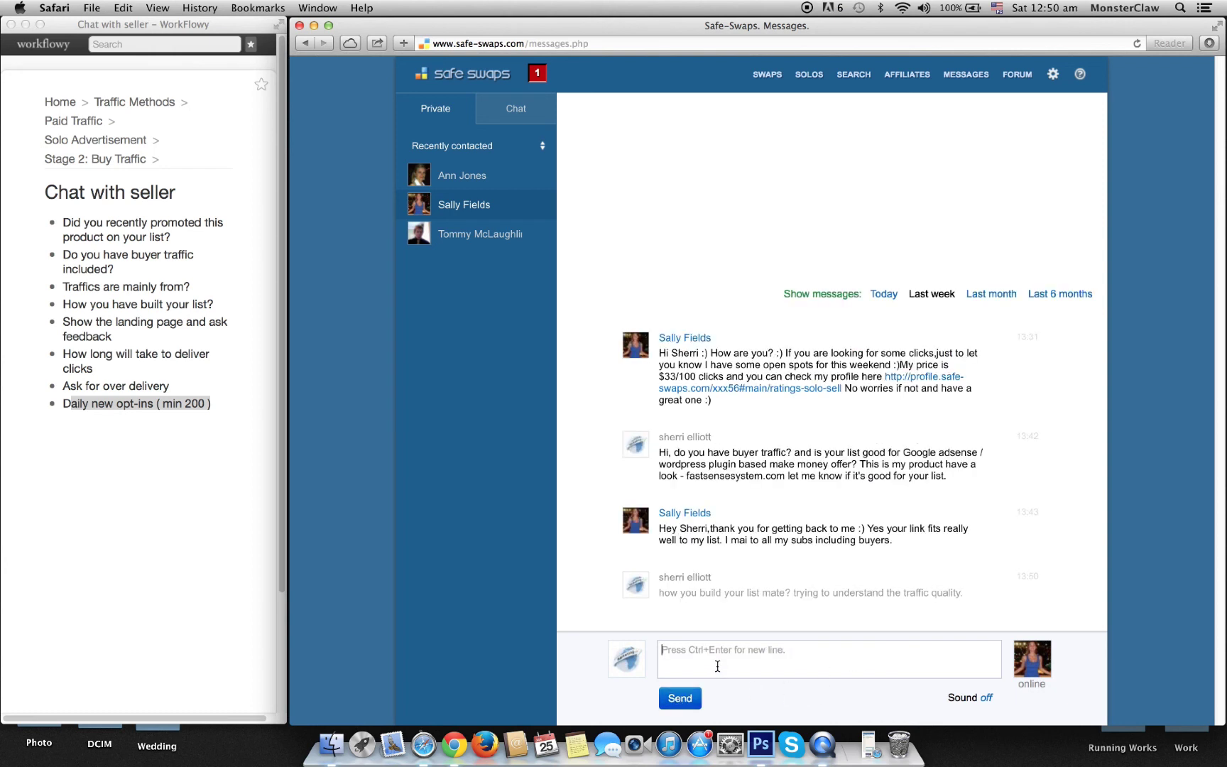
Step: Review the Chat with seller checklist in WorkFlowy, then open a new browser tab
left_click(222, 386)
left_click(753, 652)
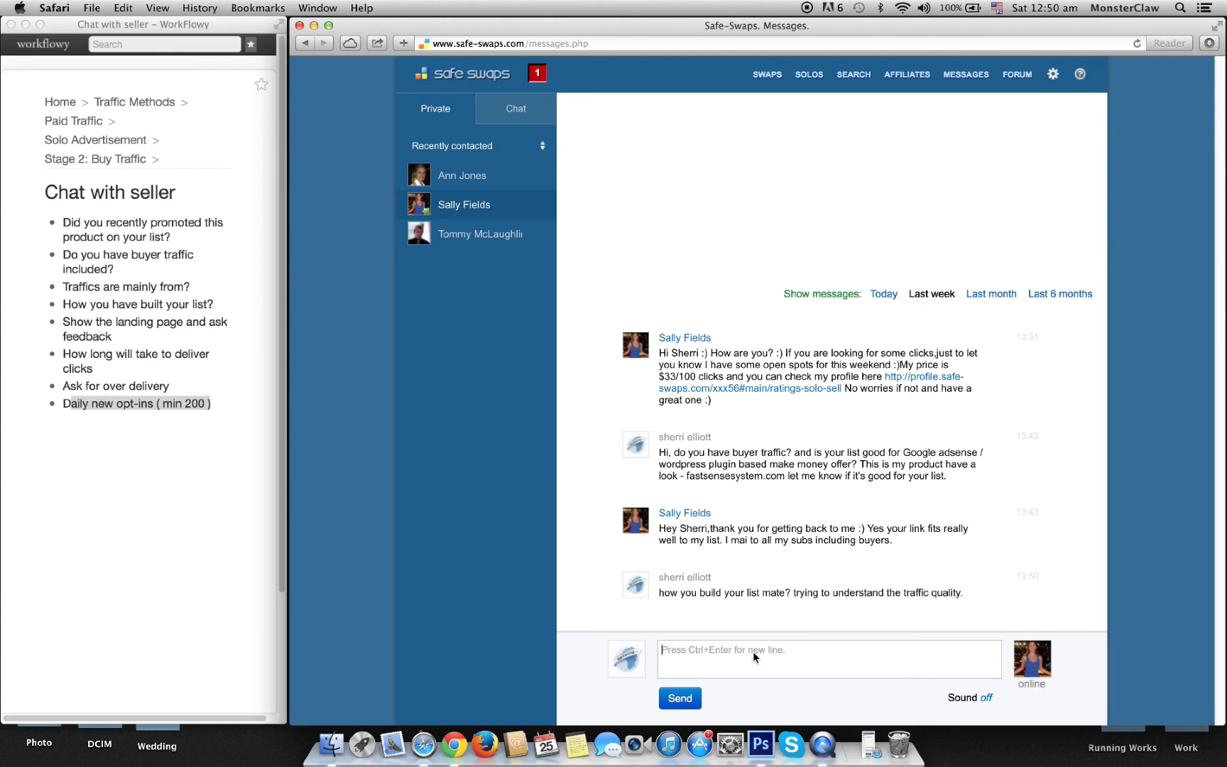
left_click(141, 508)
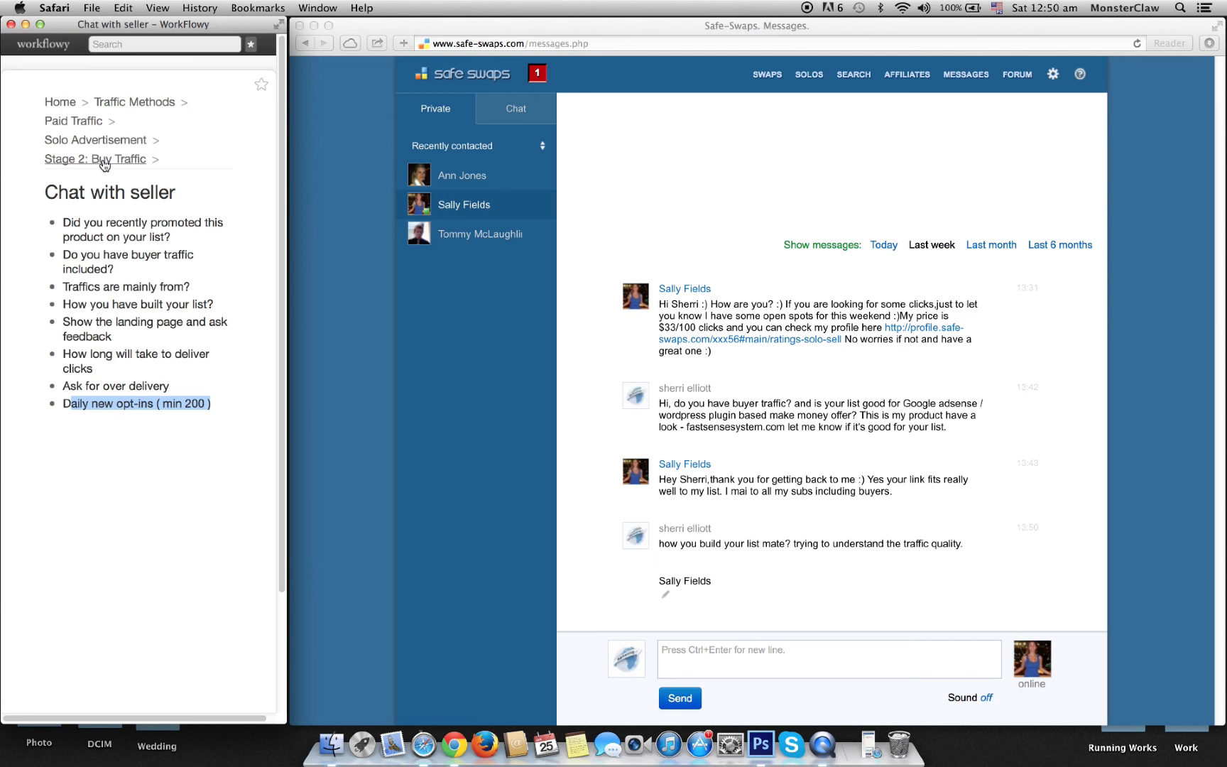
left_click(828, 125)
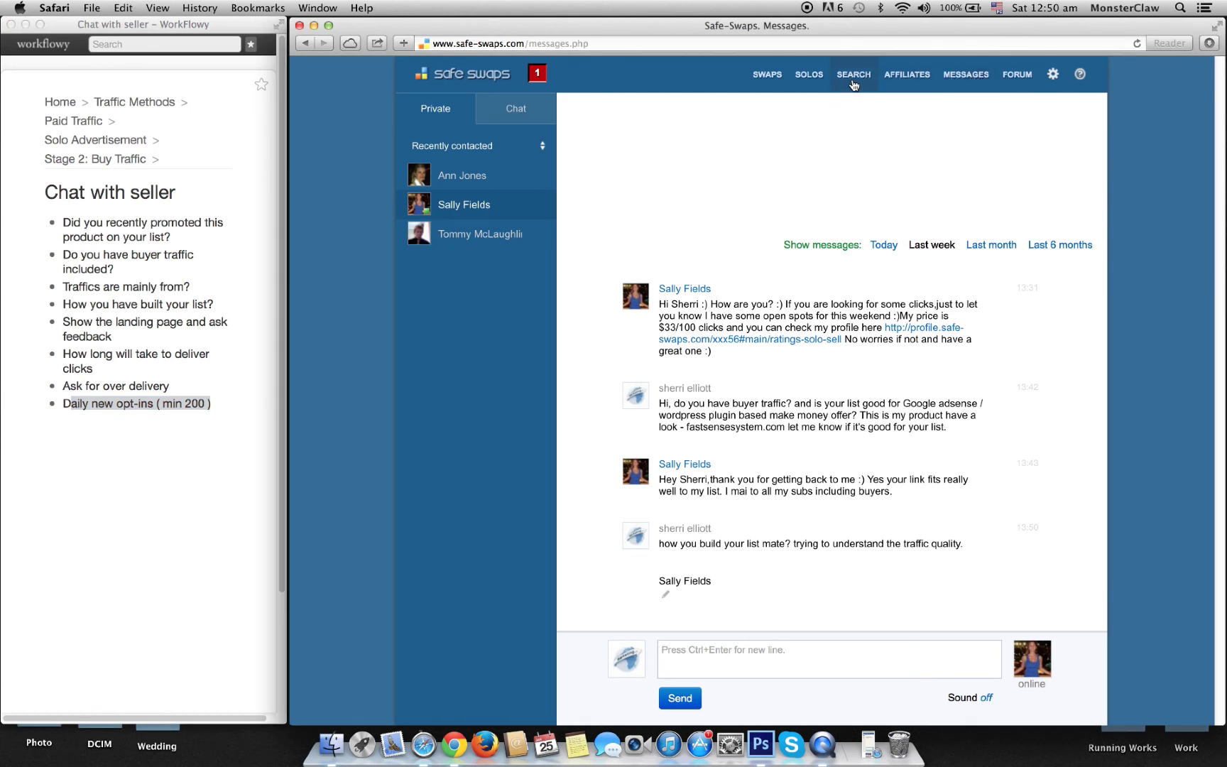
key("super+t")
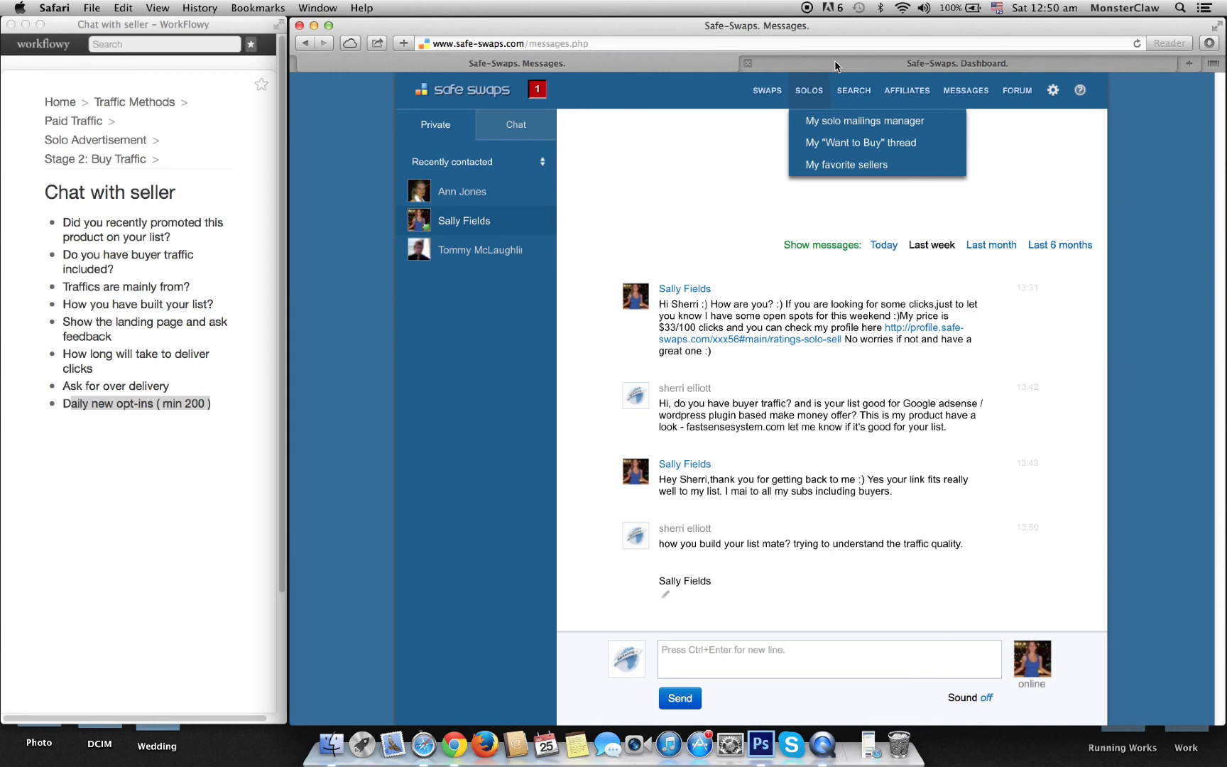
Step: Search the Dashboard for Internet Marketing solo-mailing sellers, then return to Messages
left_click(835, 66)
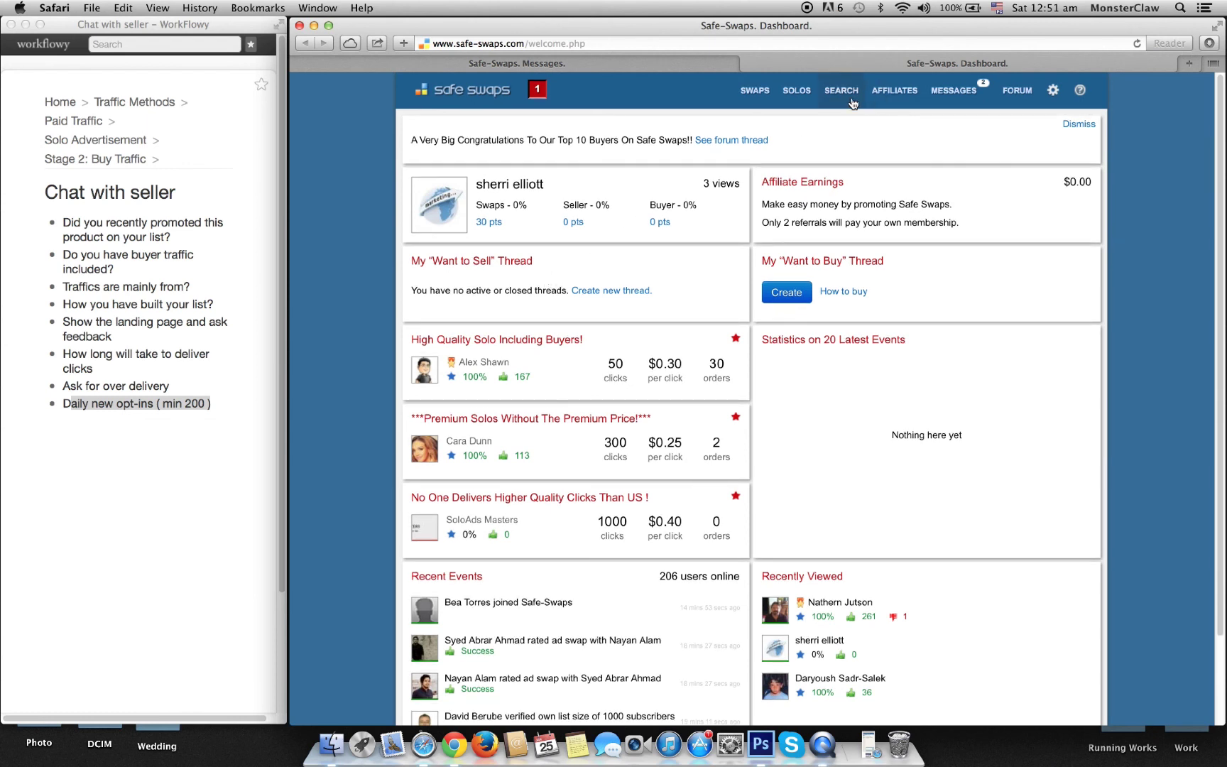
left_click(844, 97)
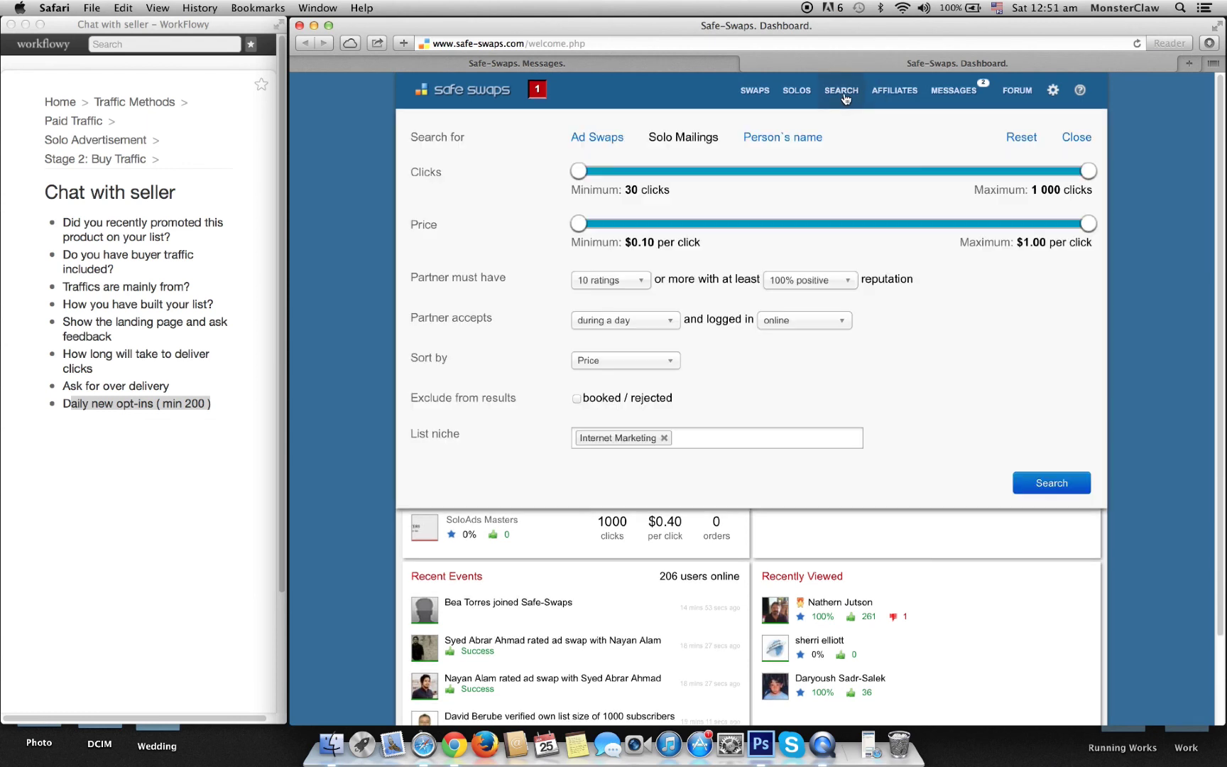
left_click(1036, 485)
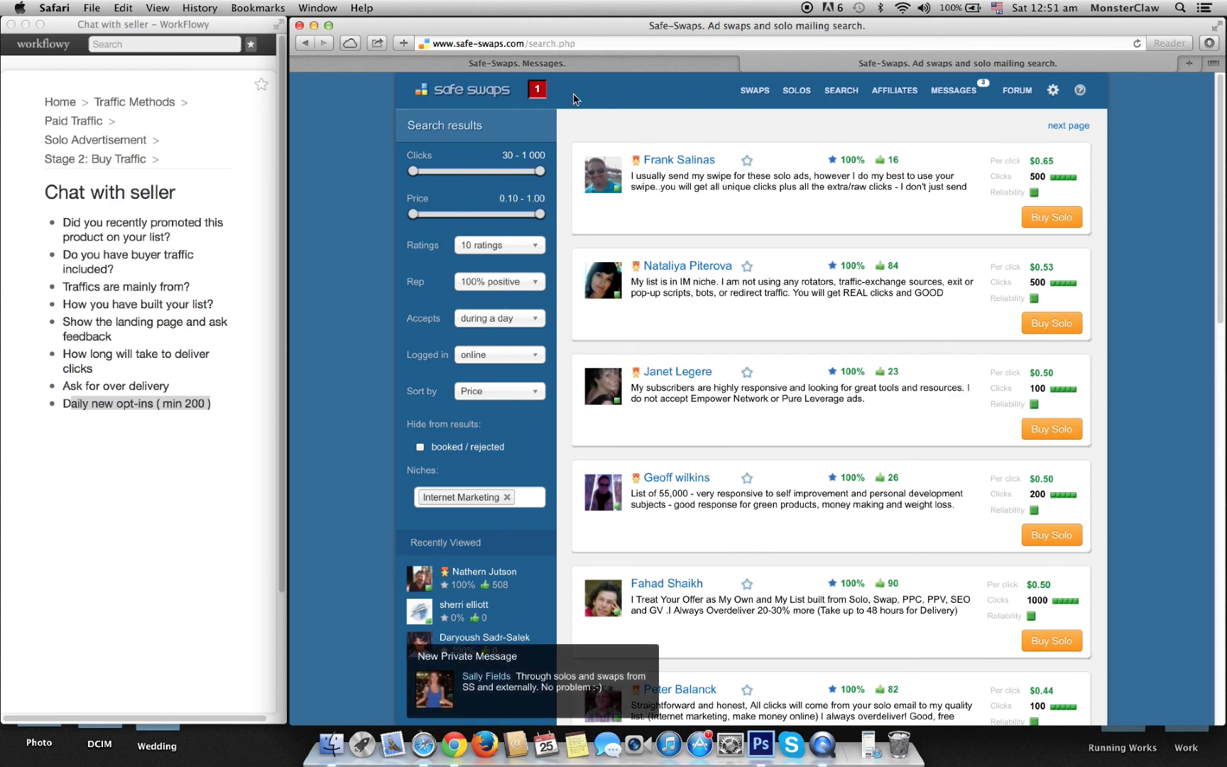
left_click(593, 65)
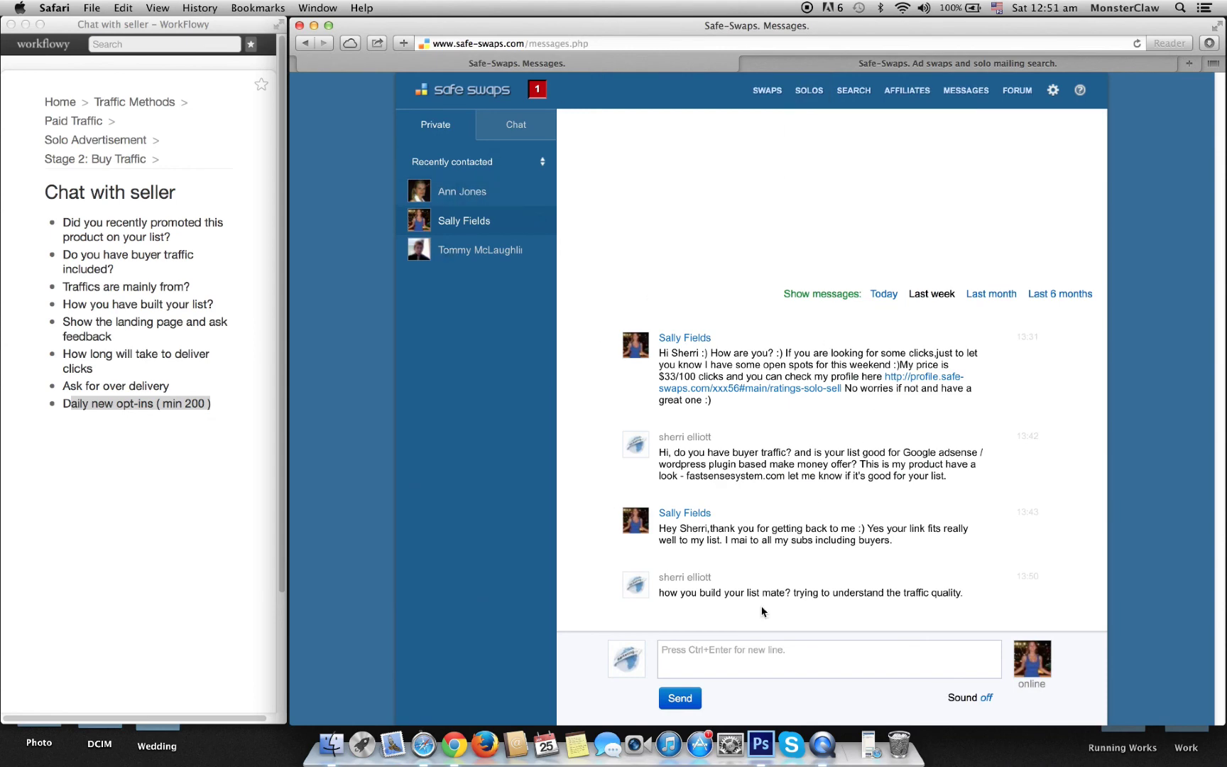
Step: Open the 200–300-subs-daily seller's conversation and read her reply about solos
left_click(441, 197)
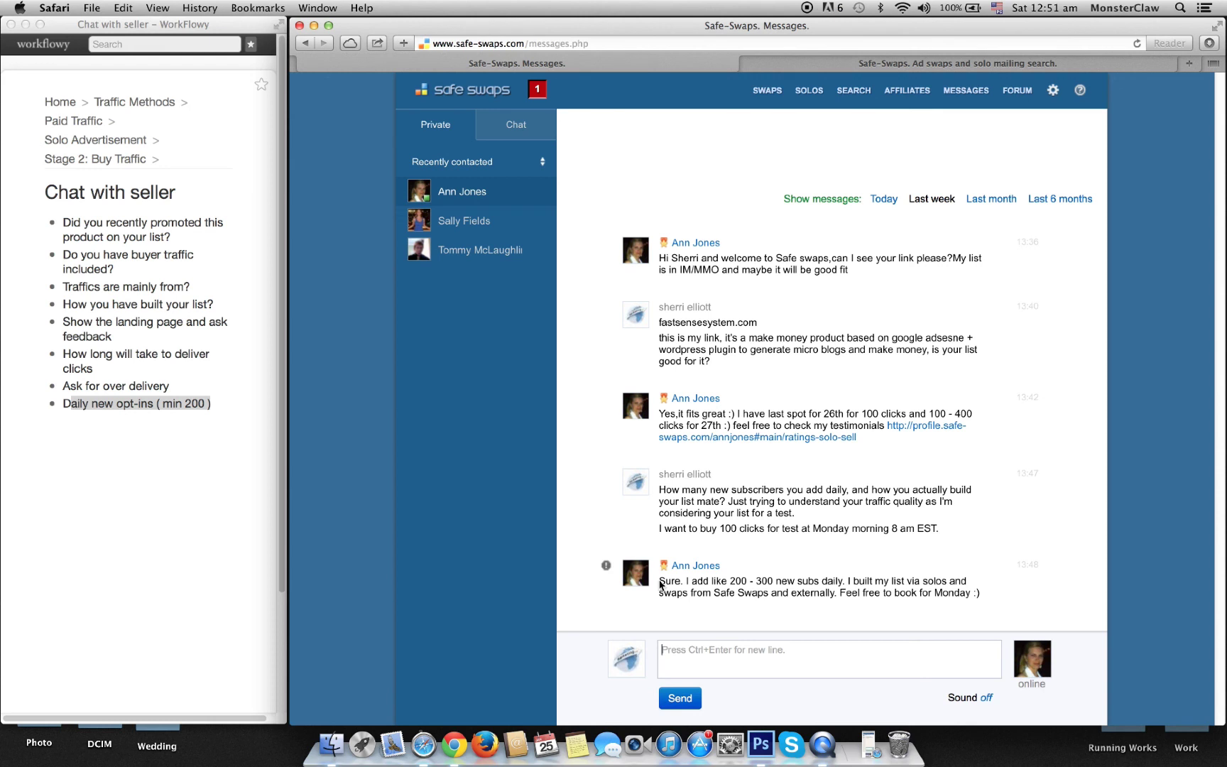
double_click(924, 582)
left_click_drag(715, 594, 765, 596)
Step: Ask her for a good rate on 100 or 200 Monday-morning test clicks
left_click(789, 661)
type("Okay ")
type("I want buy few test clicks at monday m")
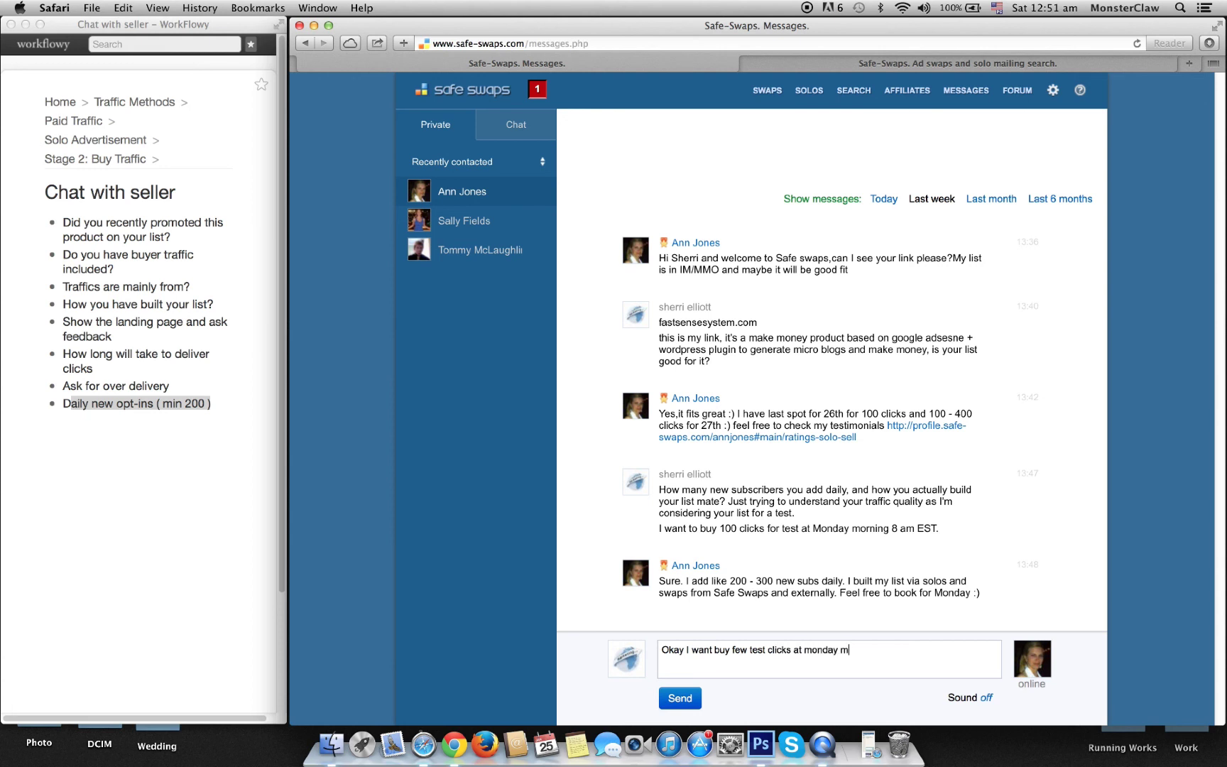
type("orning, Like 100 clicks or 200. Can yo")
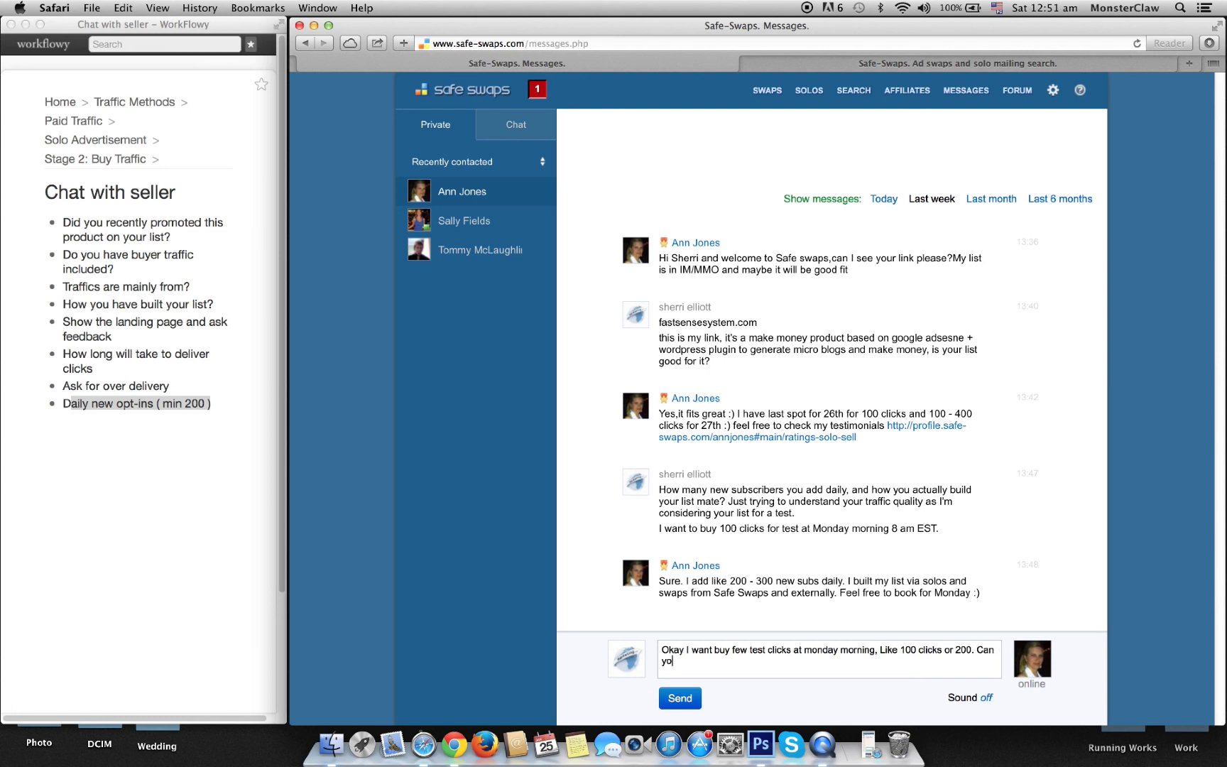
type("u give me a good rate for it? If i")
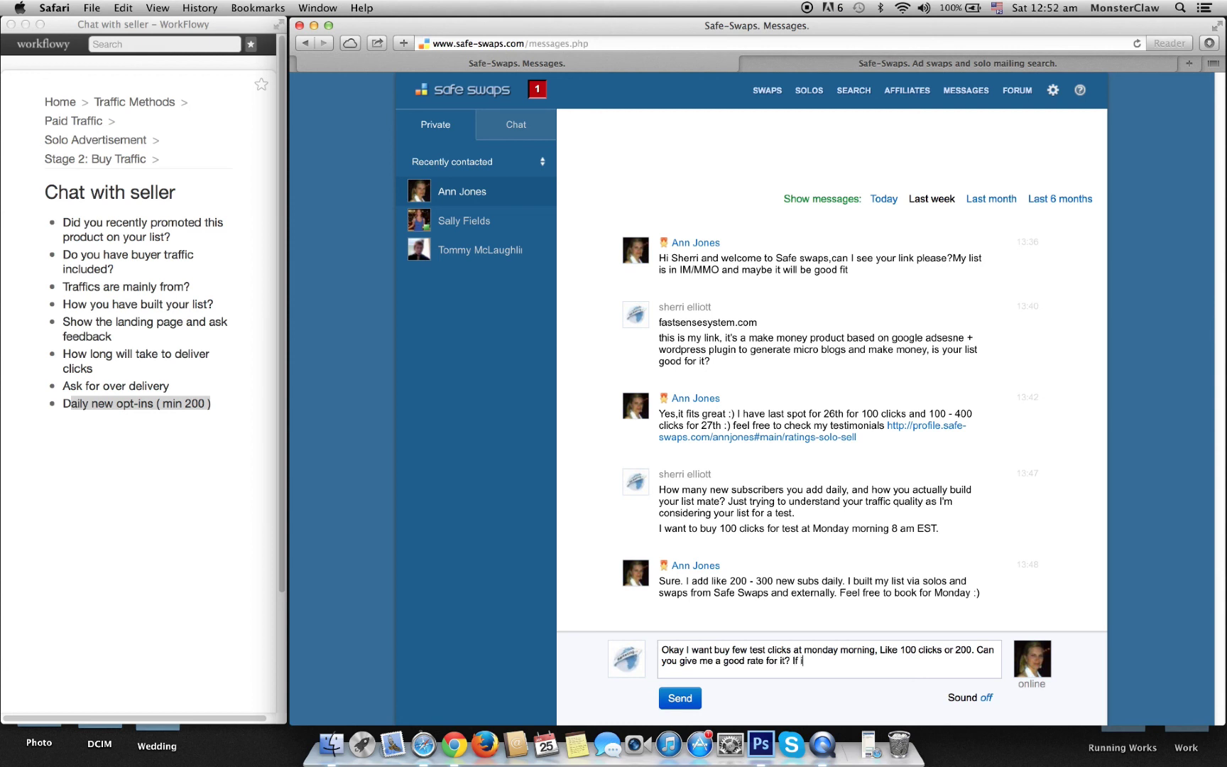
type("t goes well, big order is ready for ")
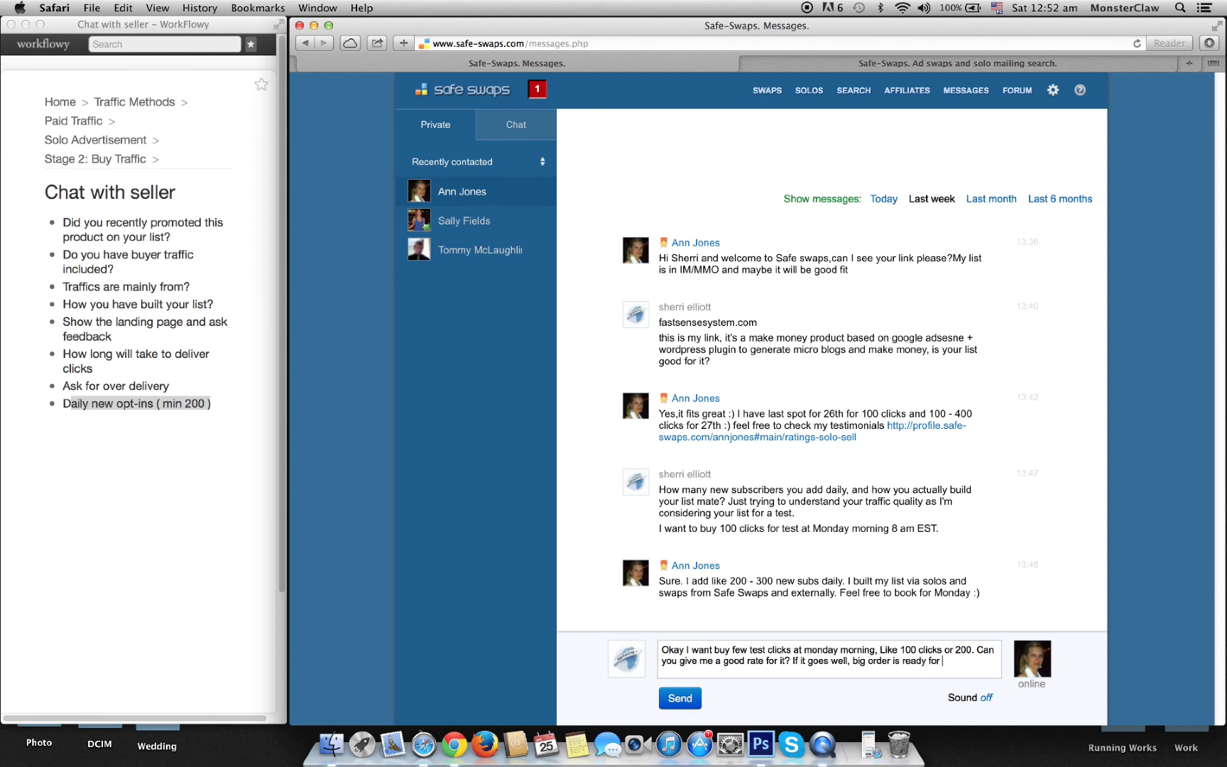
type("thursday.")
key("Return")
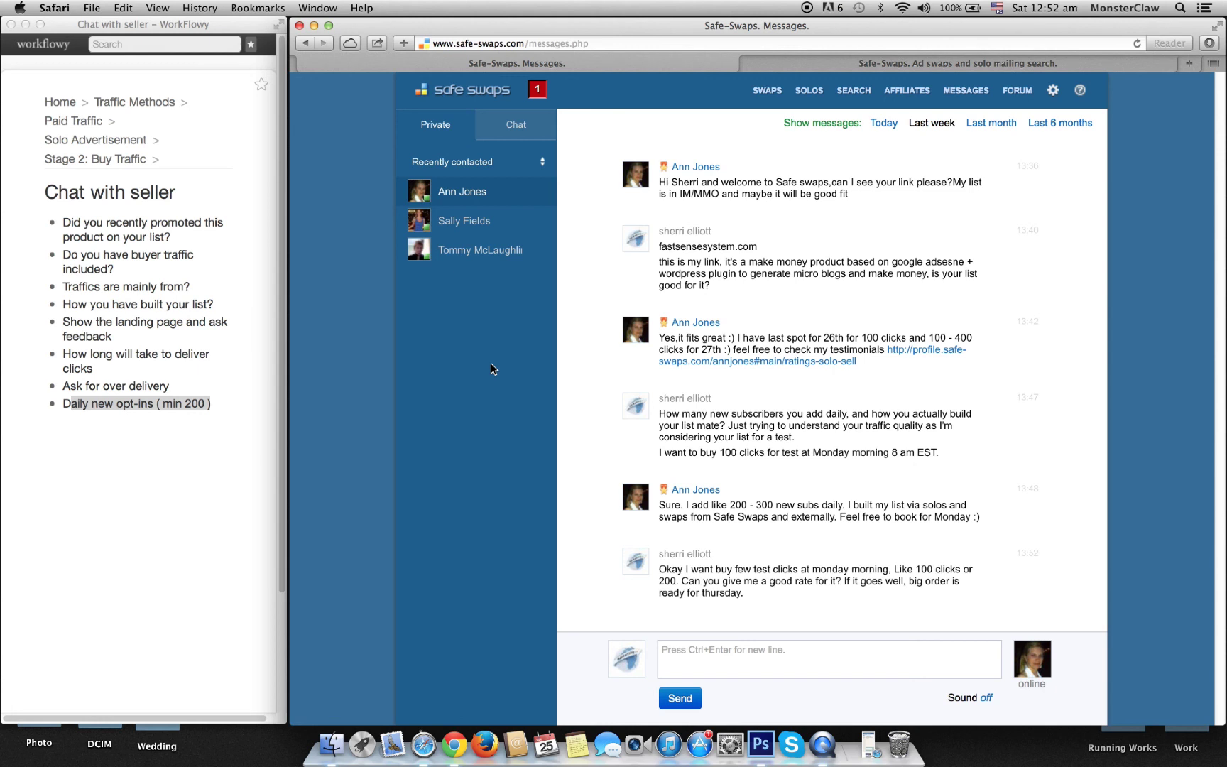
Step: Ask the $33/100-clicks seller 'Mate you sure that my product fits well with your list?'
left_click(497, 250)
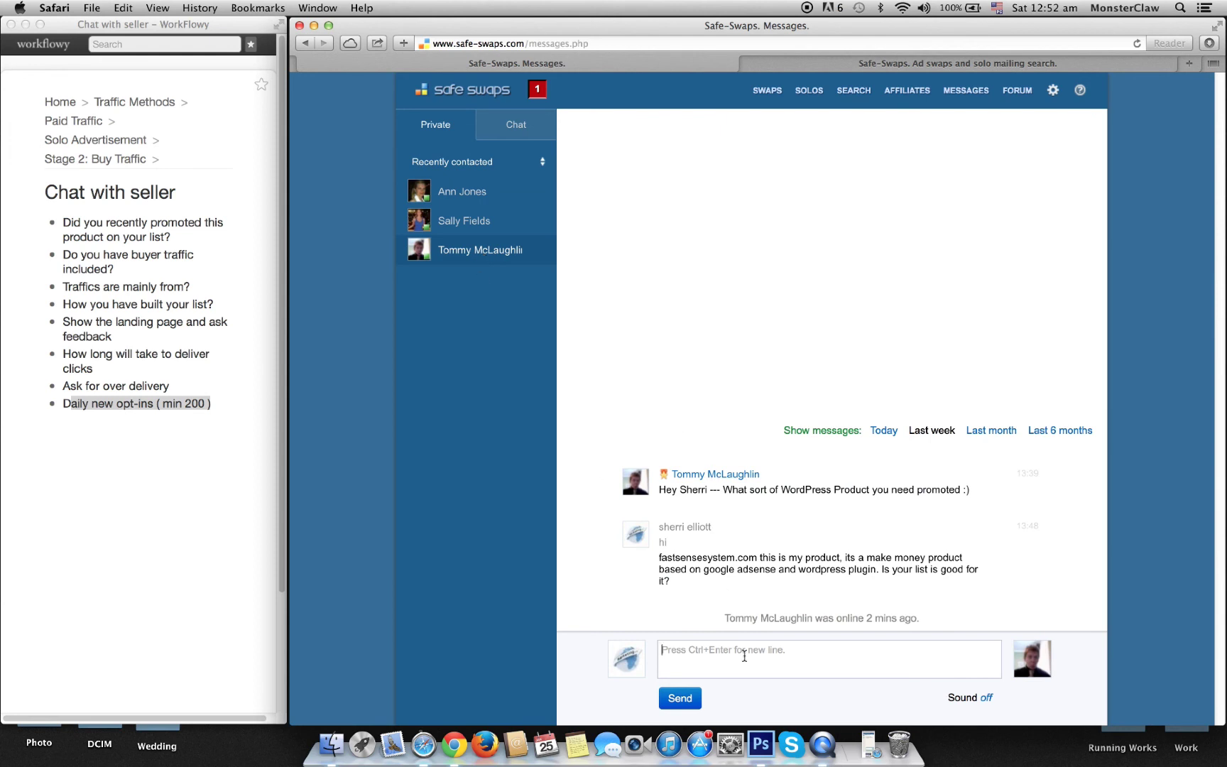
left_click(458, 221)
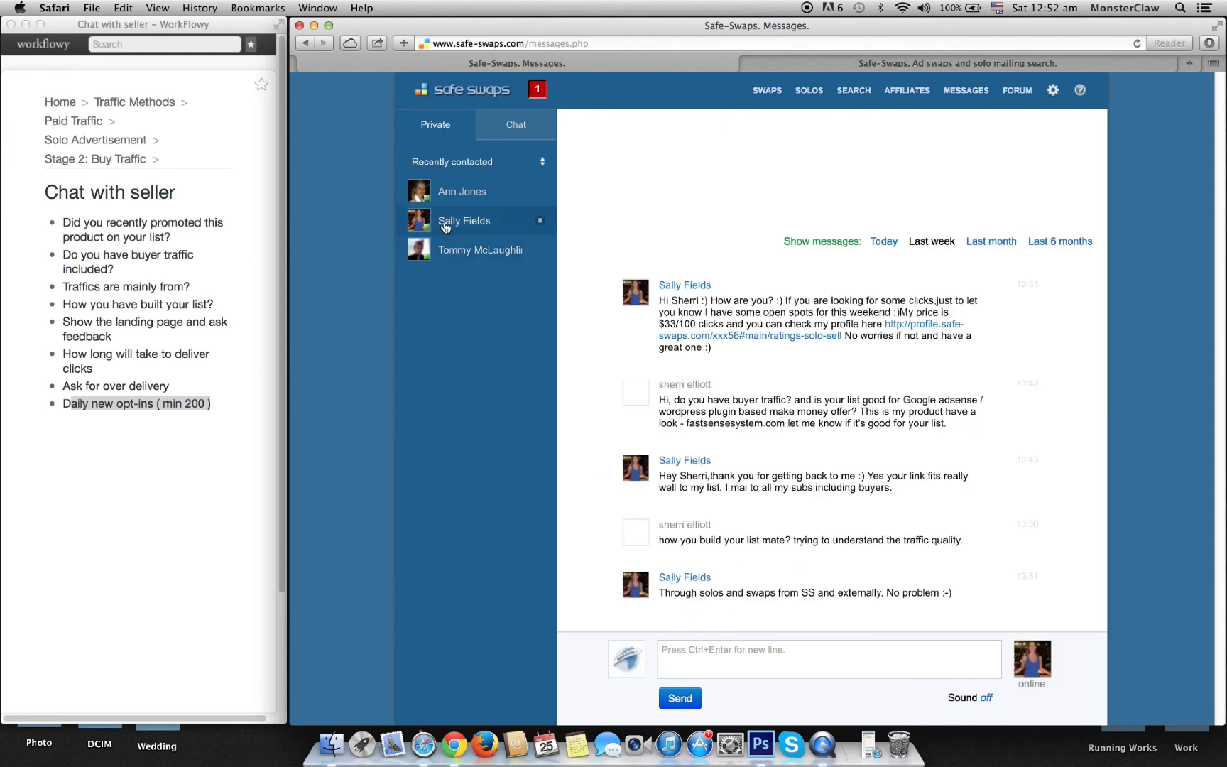
left_click(752, 662)
type("Mate ")
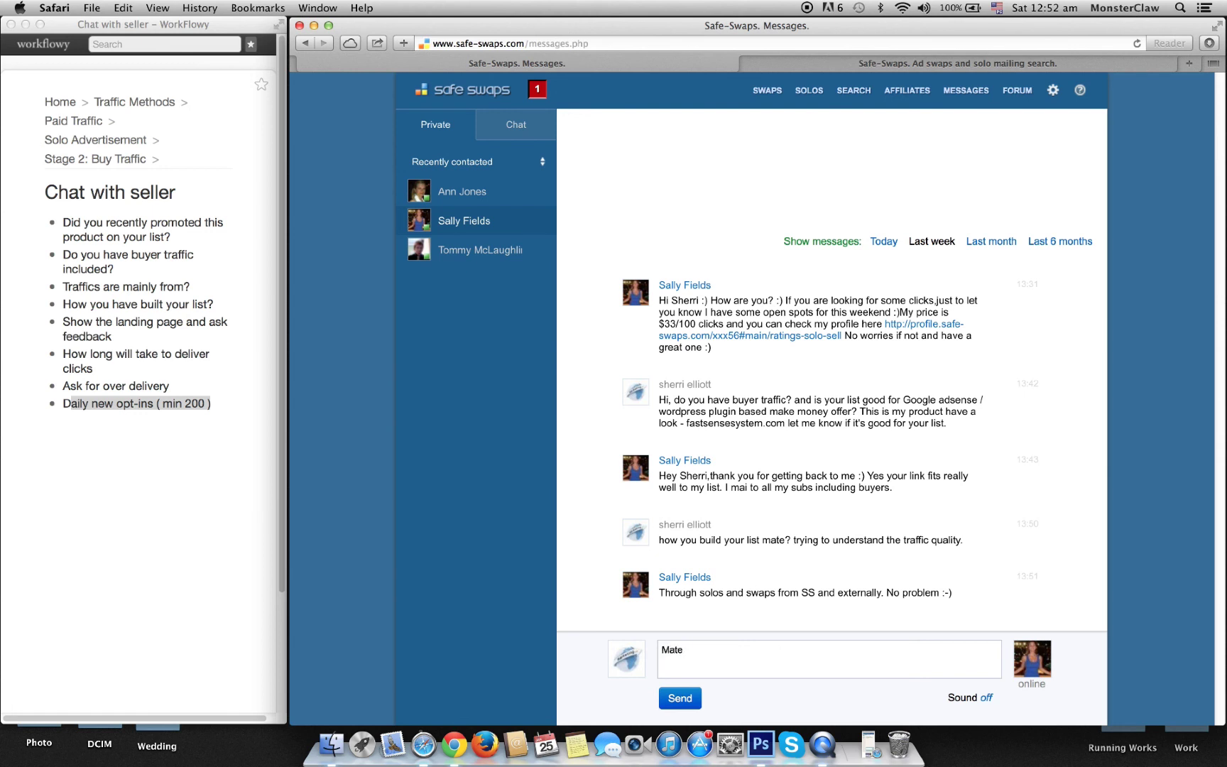
type("you sure that my product fits well ")
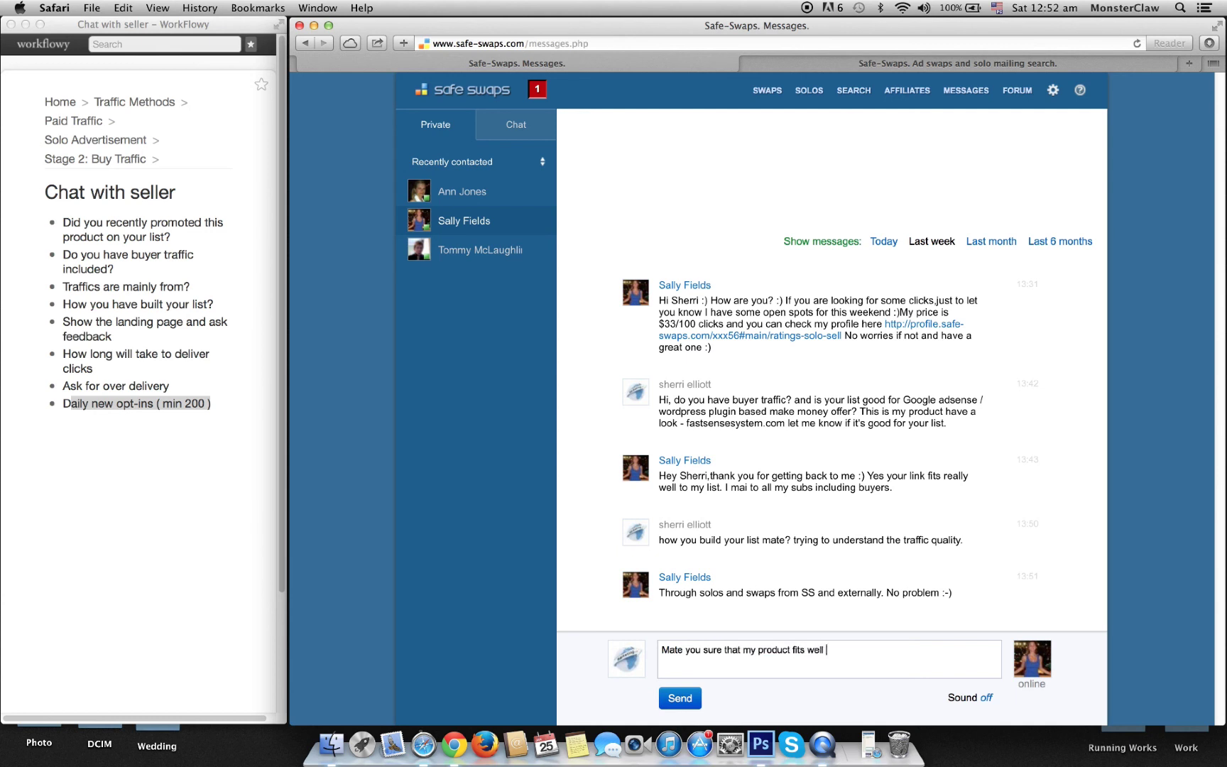
type("with your list?")
left_click(694, 700)
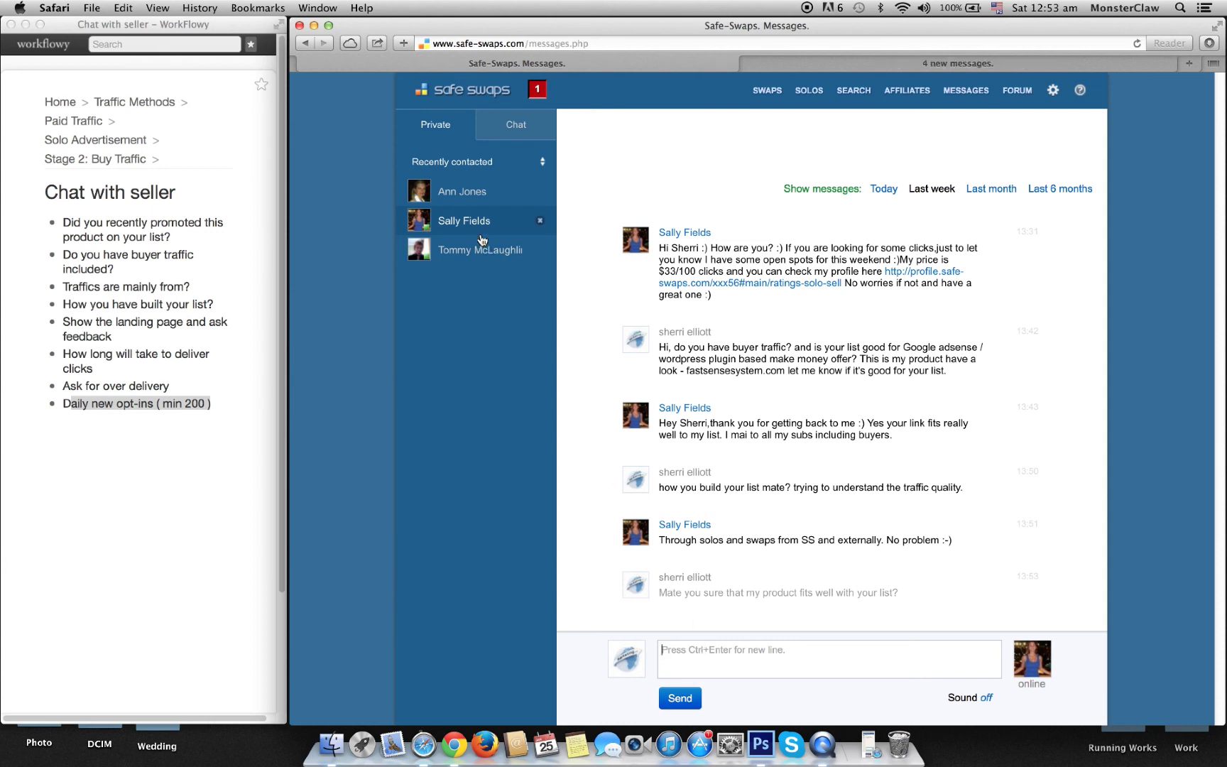
Step: Ask the 200–300-subs-daily seller whether payment is per click and whether she over delivers
left_click(468, 202)
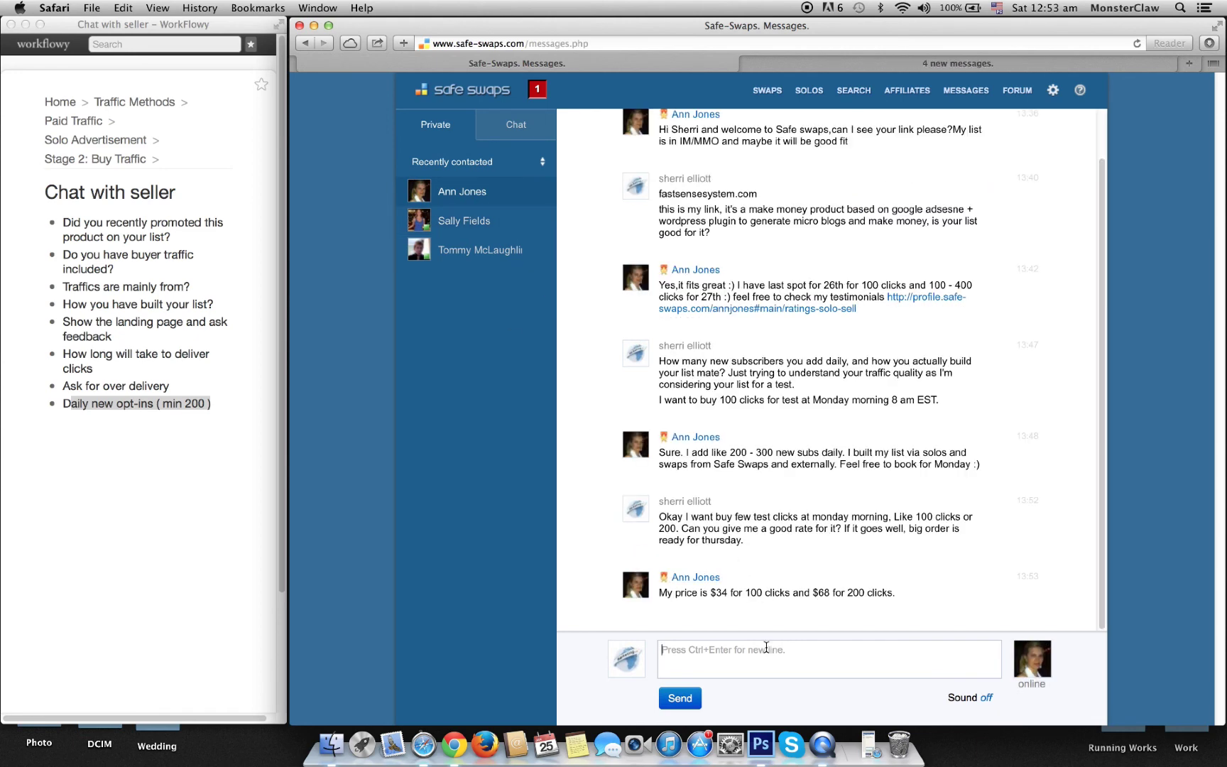
type("so I'm paying per click?")
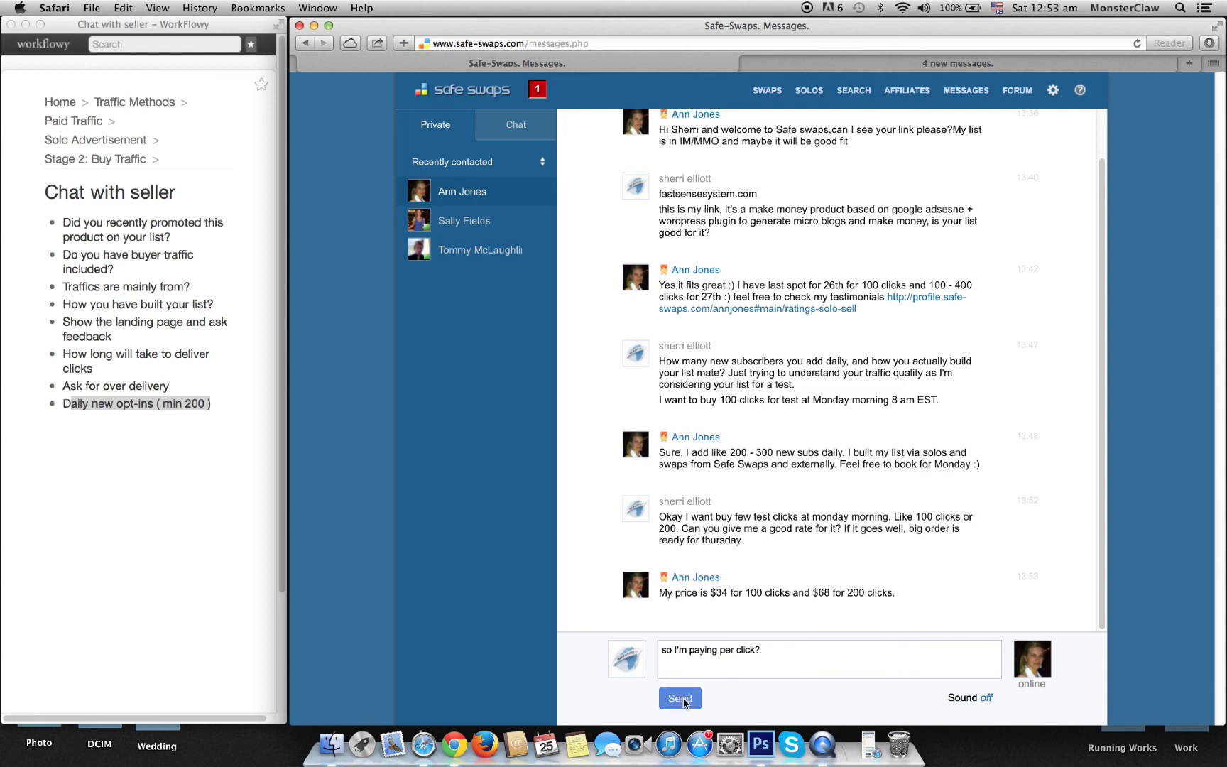
left_click(682, 700)
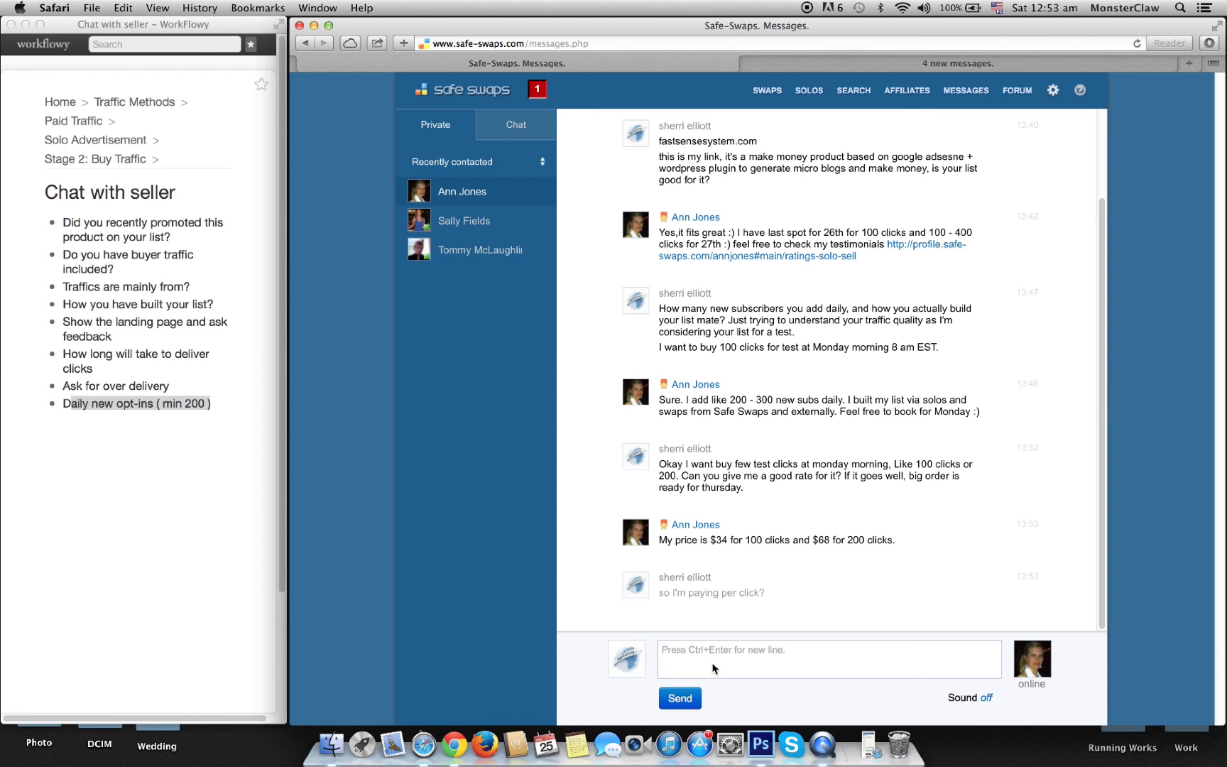
type("and do you overdeliver ")
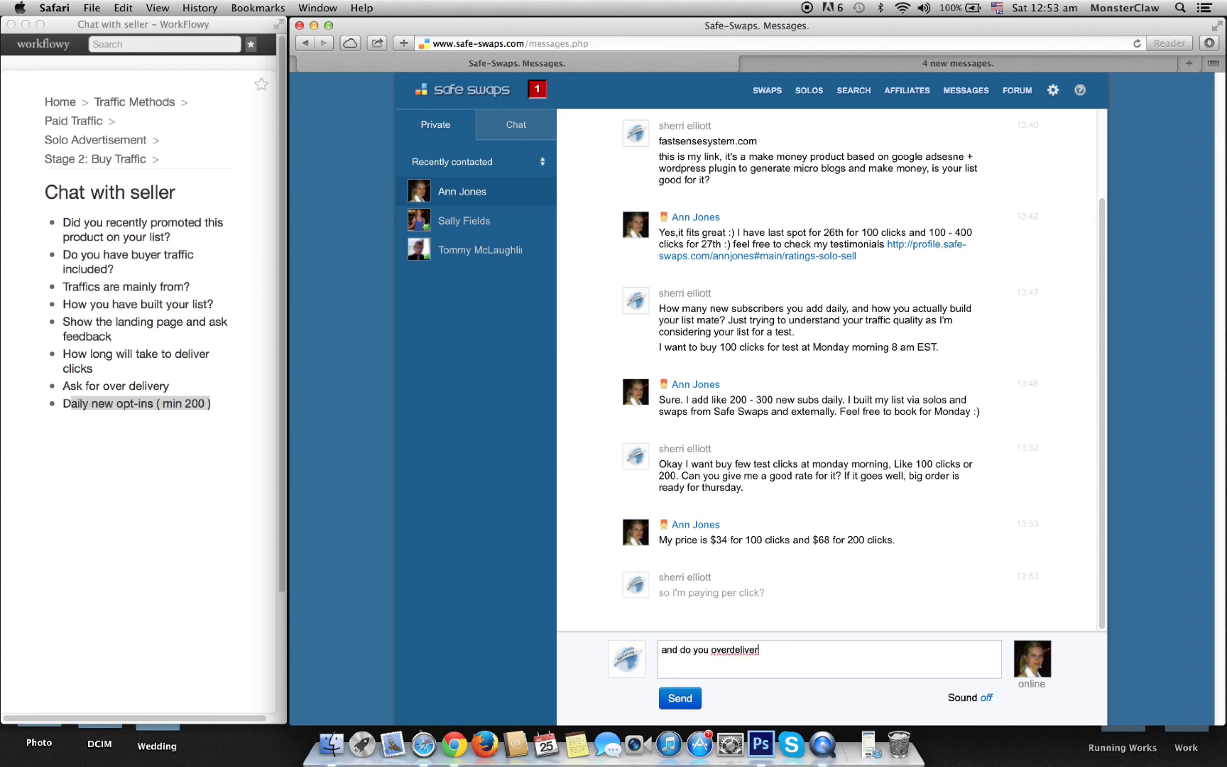
type("?")
left_click(730, 649)
left_click(679, 698)
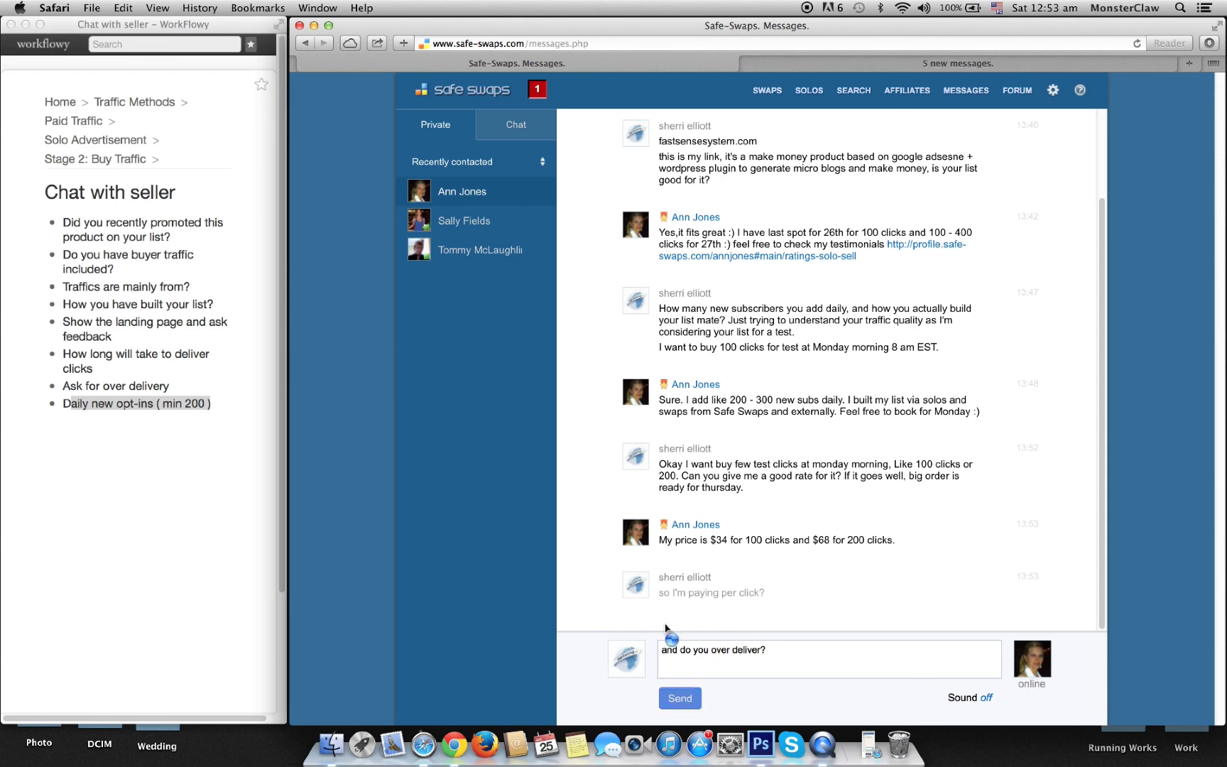
left_click(433, 226)
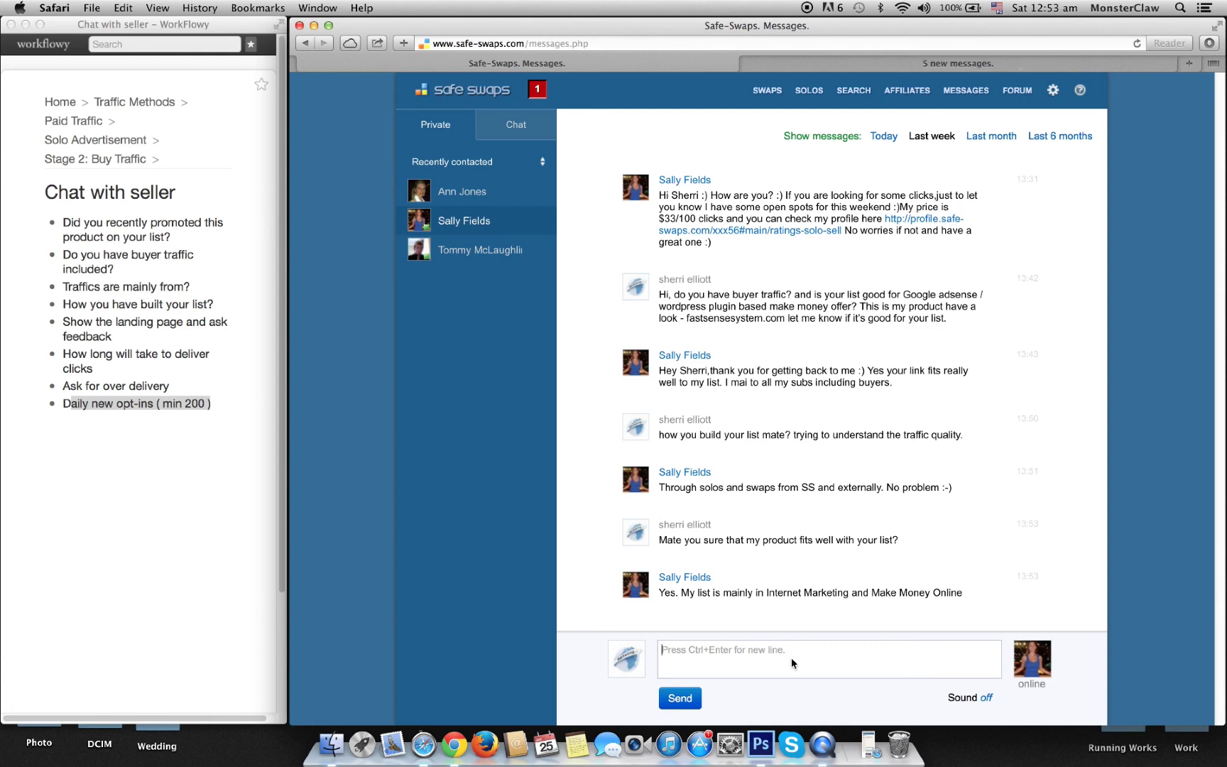
Step: Request 100 or 200 Monday test clicks, promising a big Thursday order, then reopen the $34 seller's chat
left_click(484, 257)
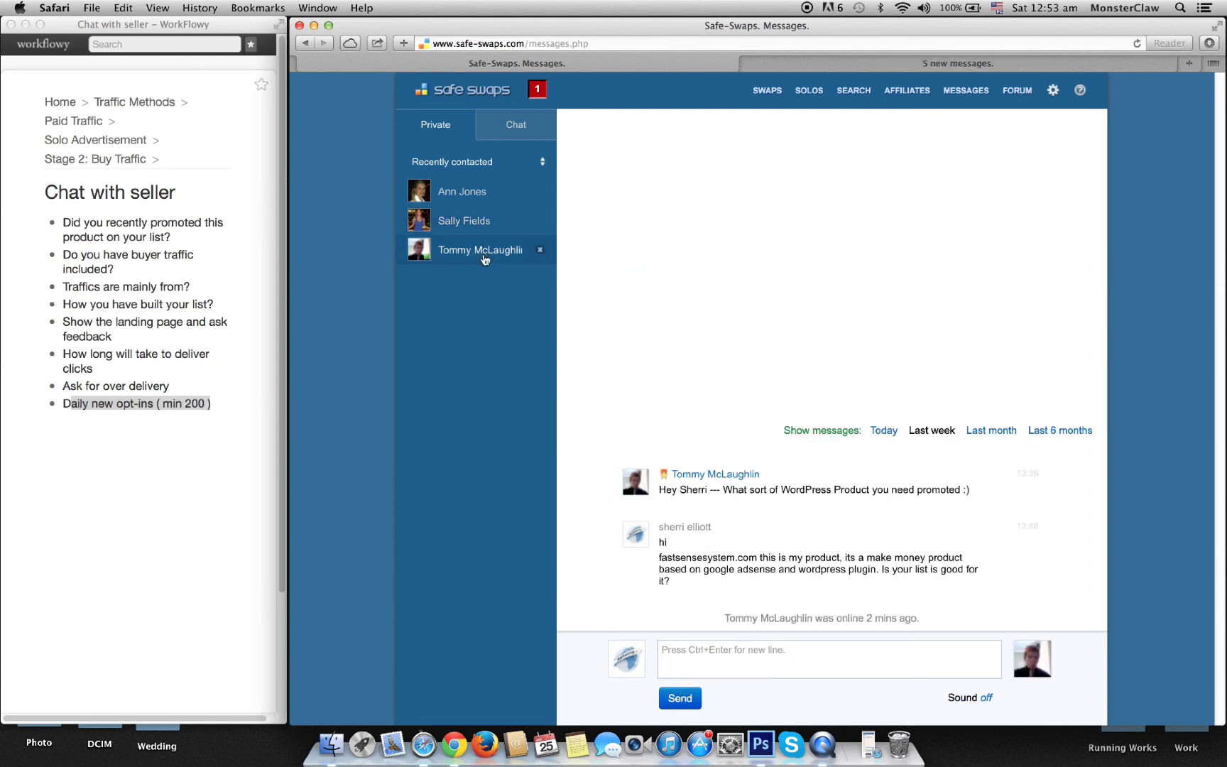
left_click(471, 230)
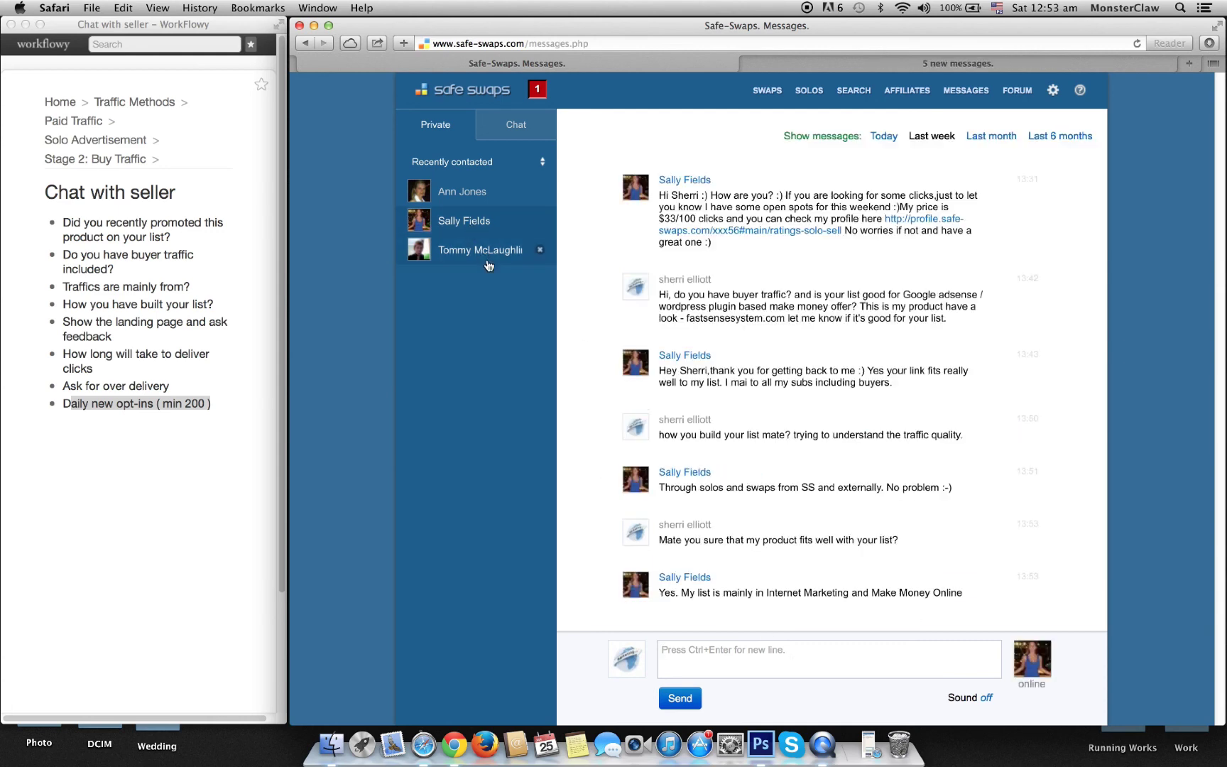
left_click(766, 662)
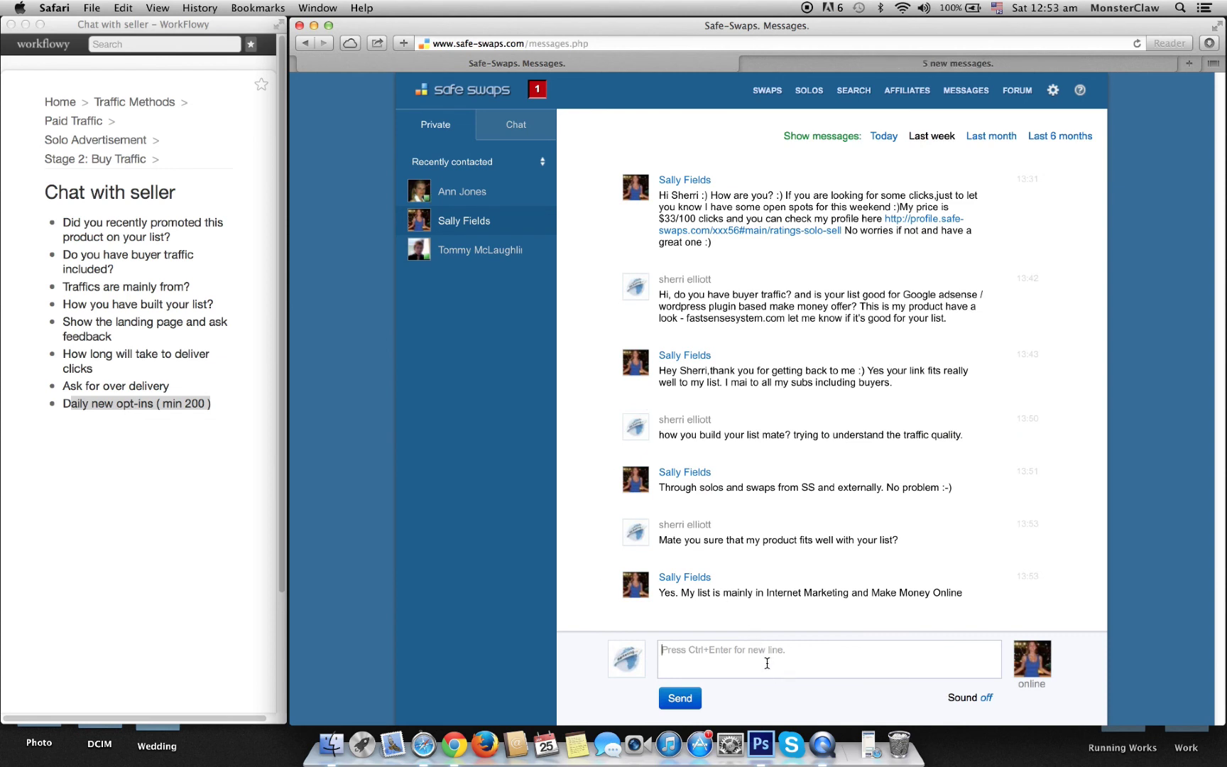
type("Okay, I want to buy a")
key("BackSpace")
key("BackSpace")
type("few clicks")
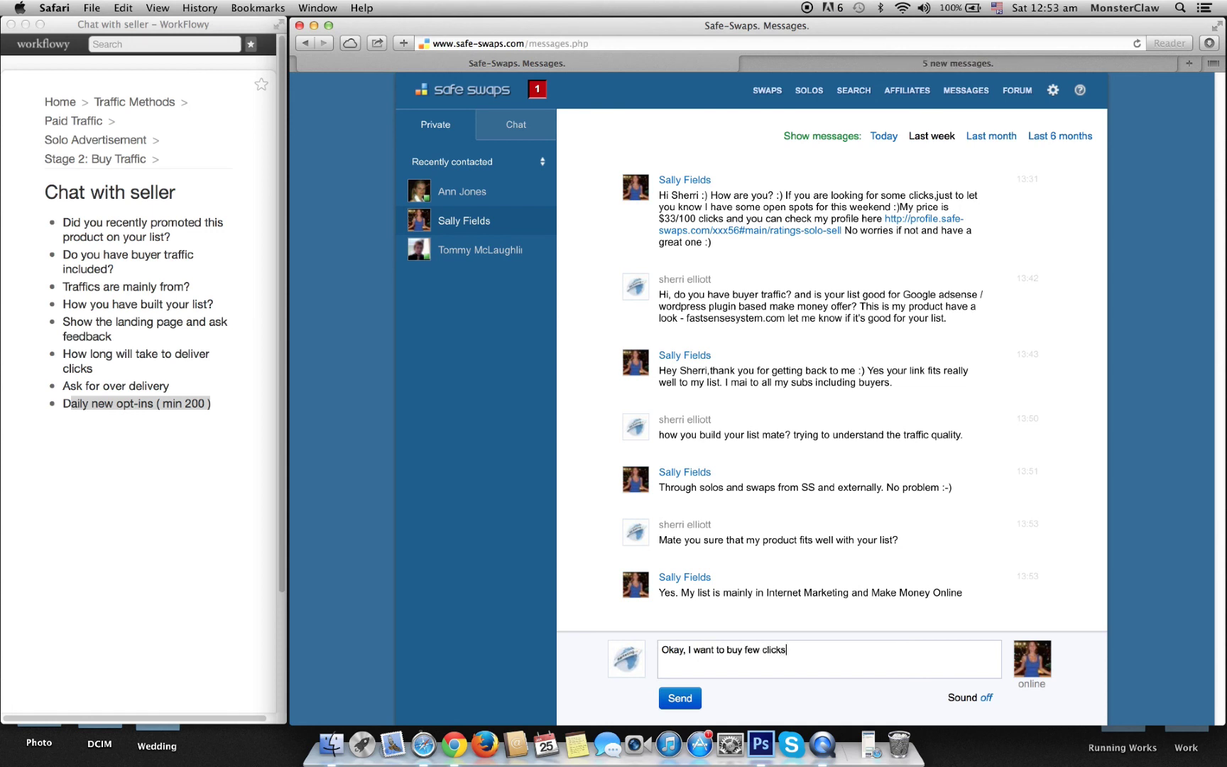
type(" like 100 or 200 for monday as a te")
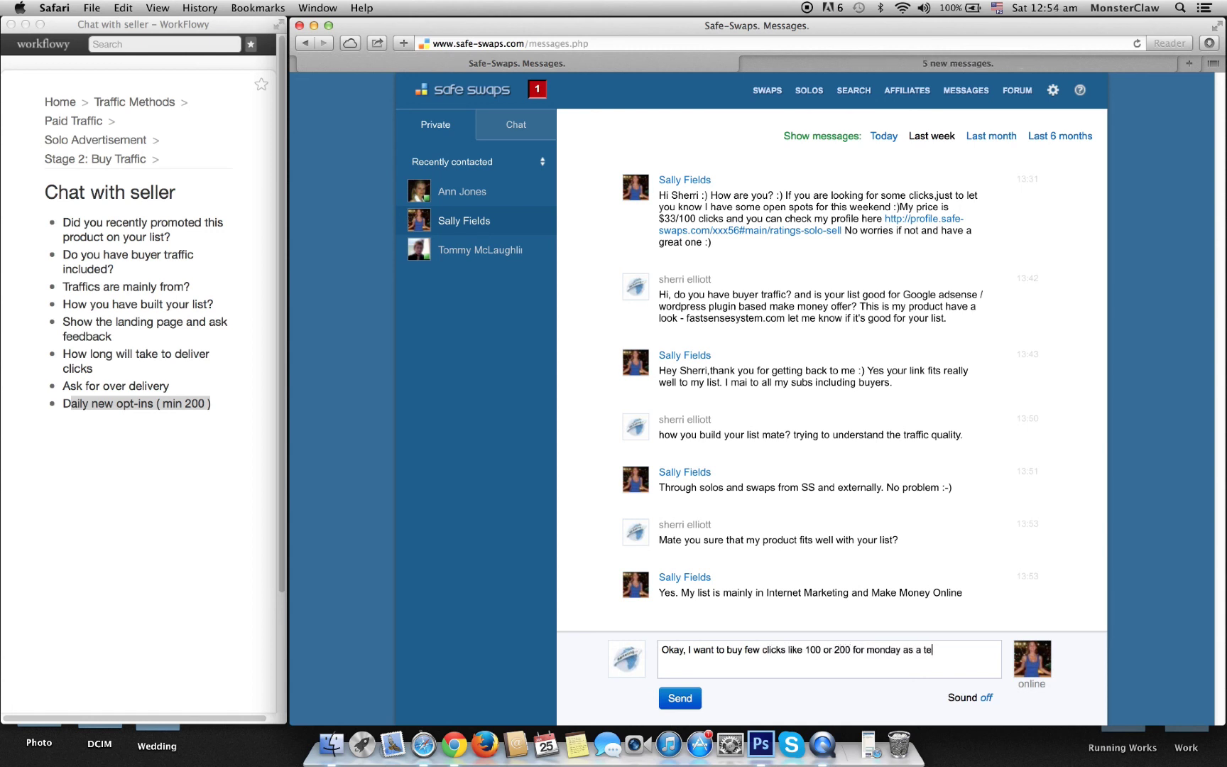
type("st, if goes well then big order at t")
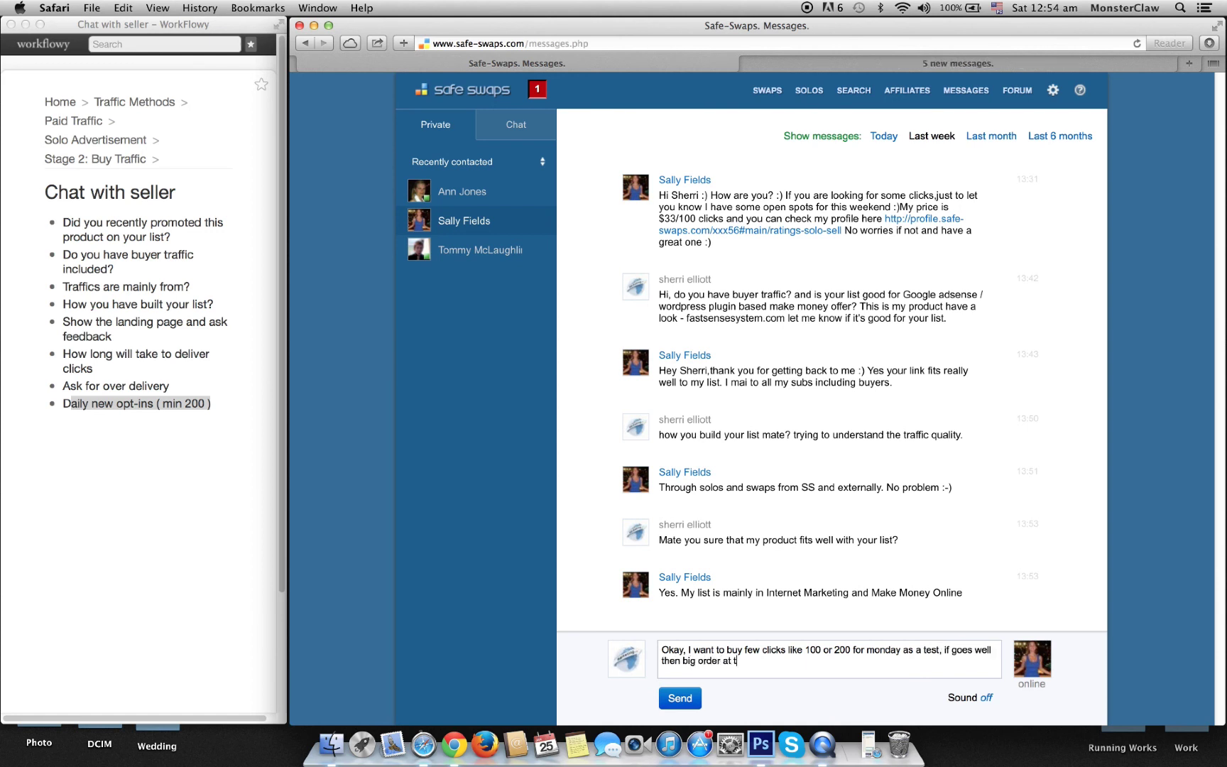
type("hursday. Can you offer a good")
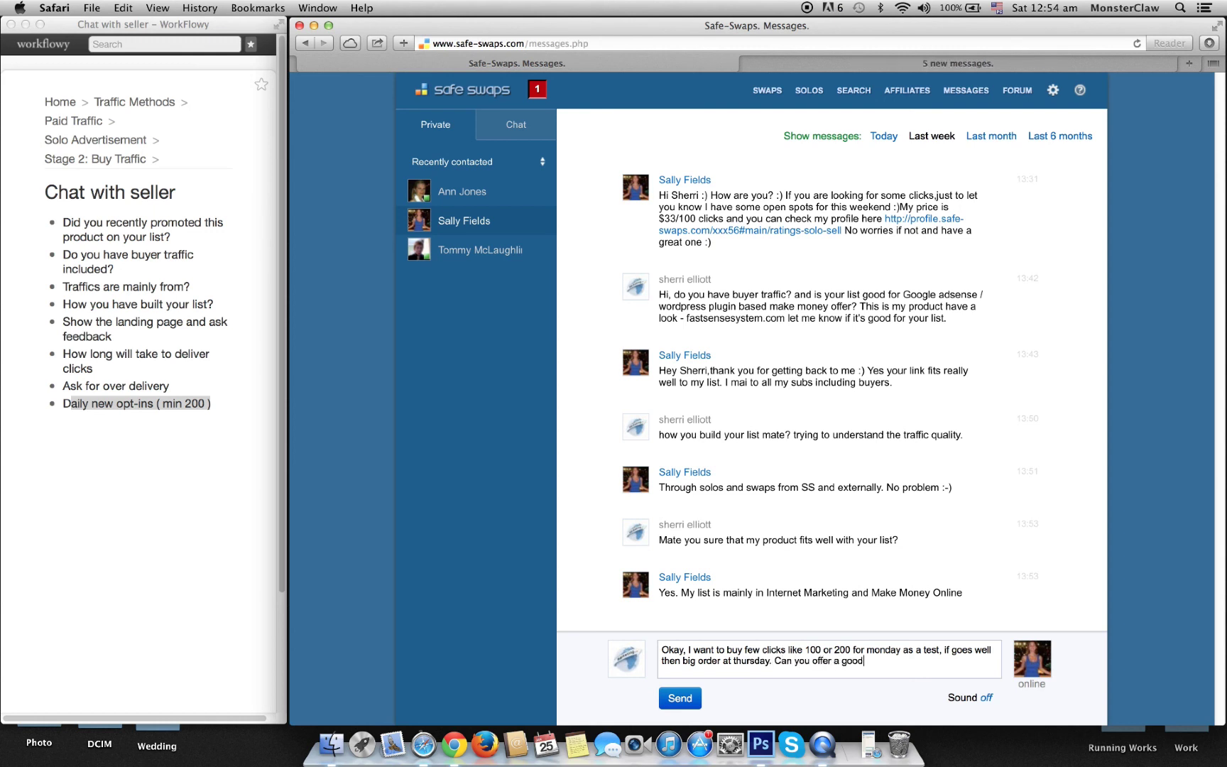
type(" rate for test? or maybe some good o")
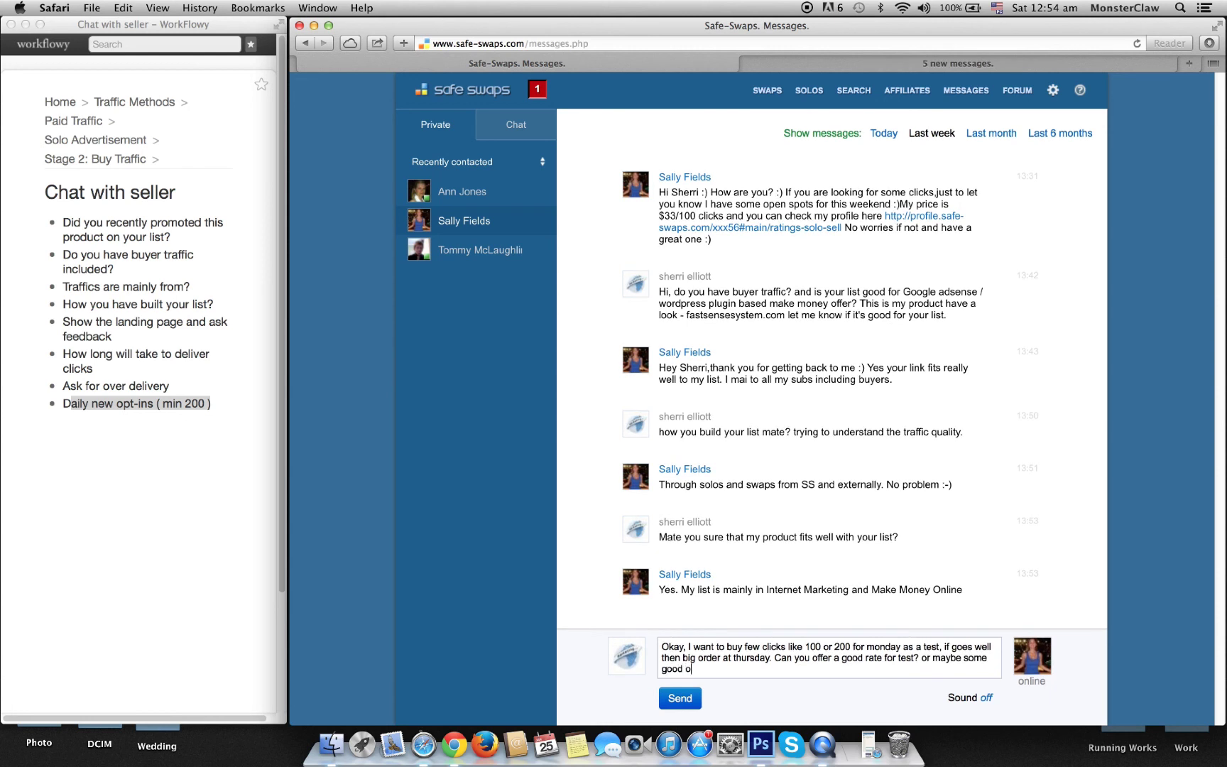
type("verdeliver")
key("alt+Left")
key("Right")
key("Right")
key("Right")
key("Right")
left_click(691, 700)
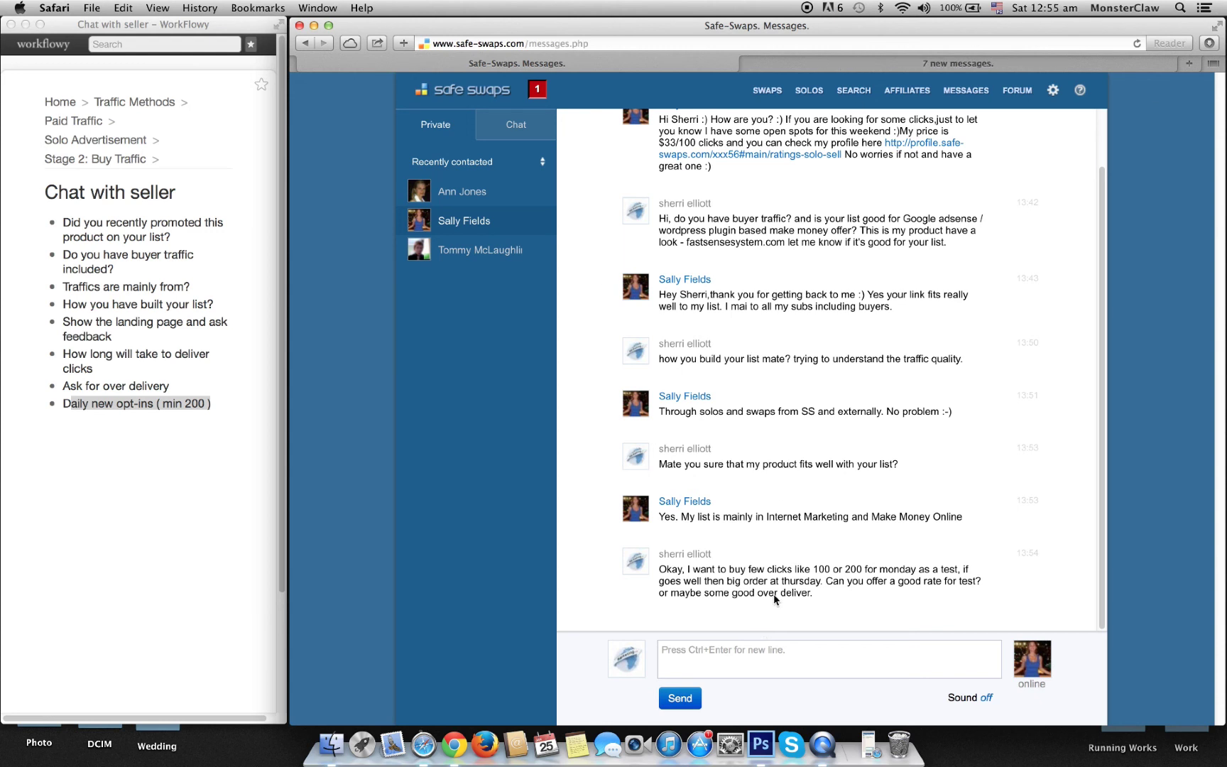
left_click(477, 205)
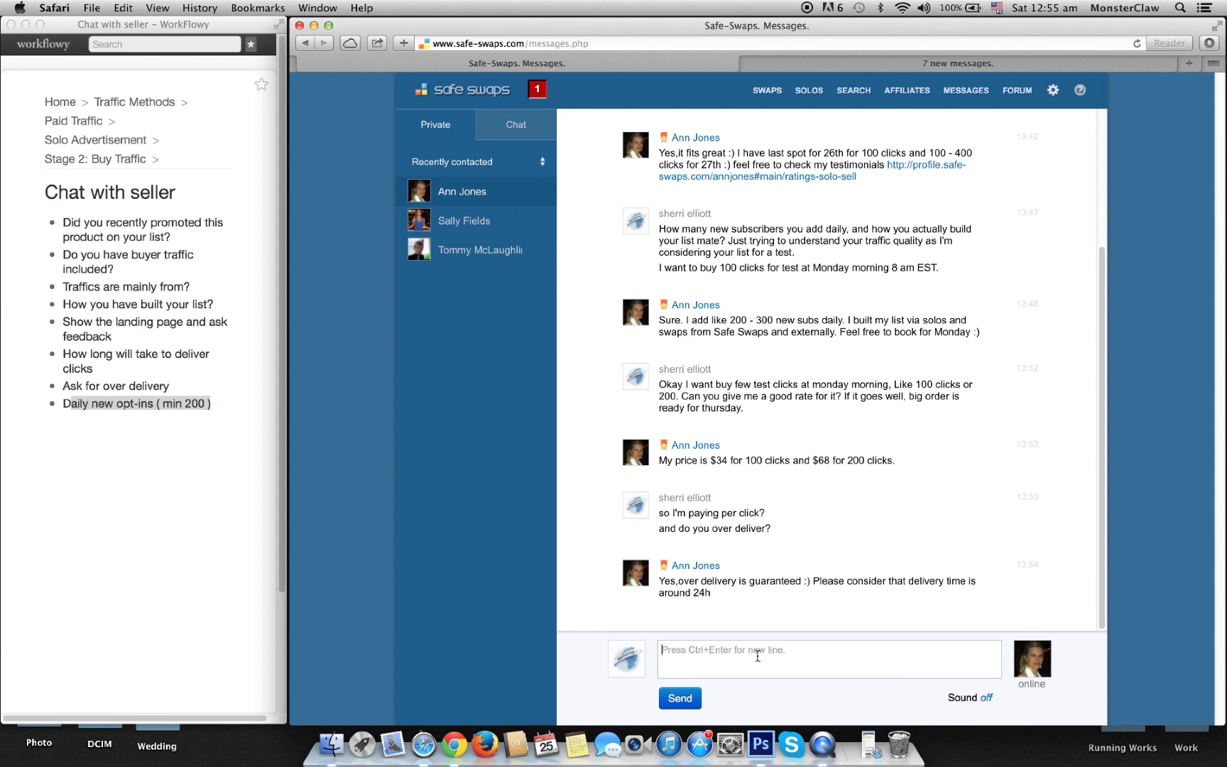
Step: Launch Calculator from Spotlight and compute 300/34
key("super+space")
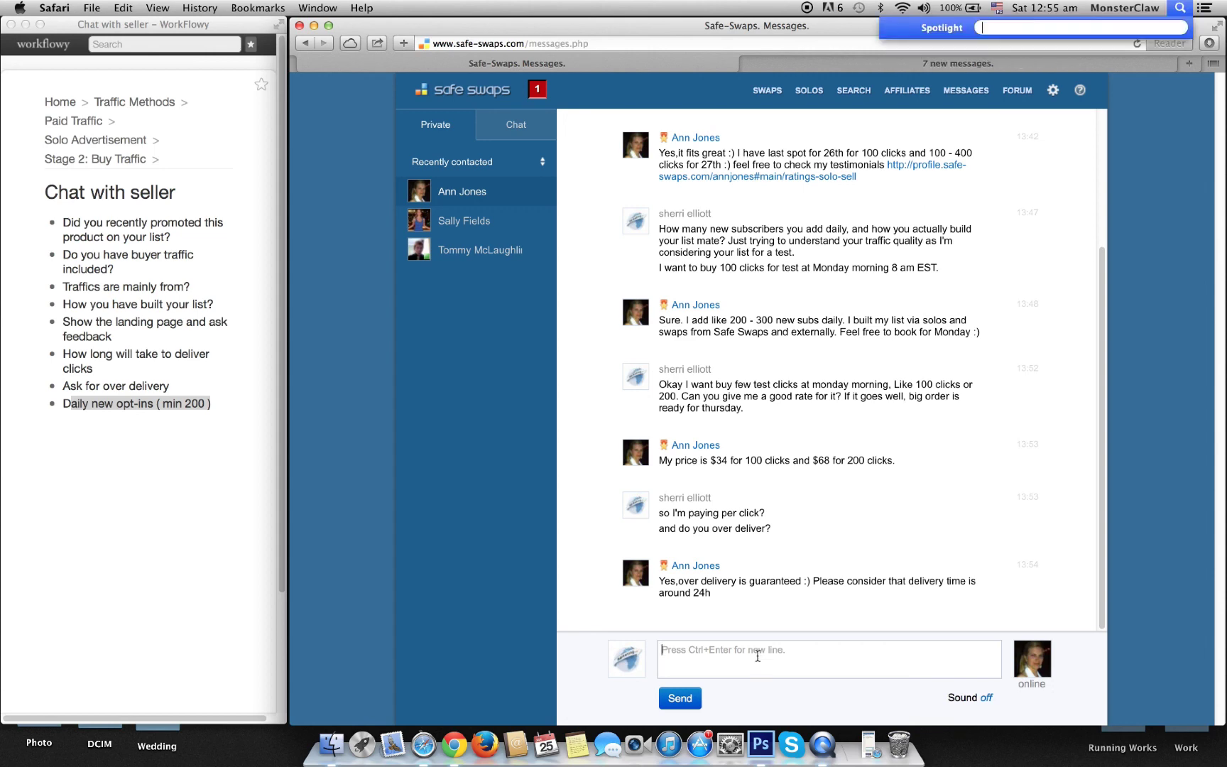
type("cal")
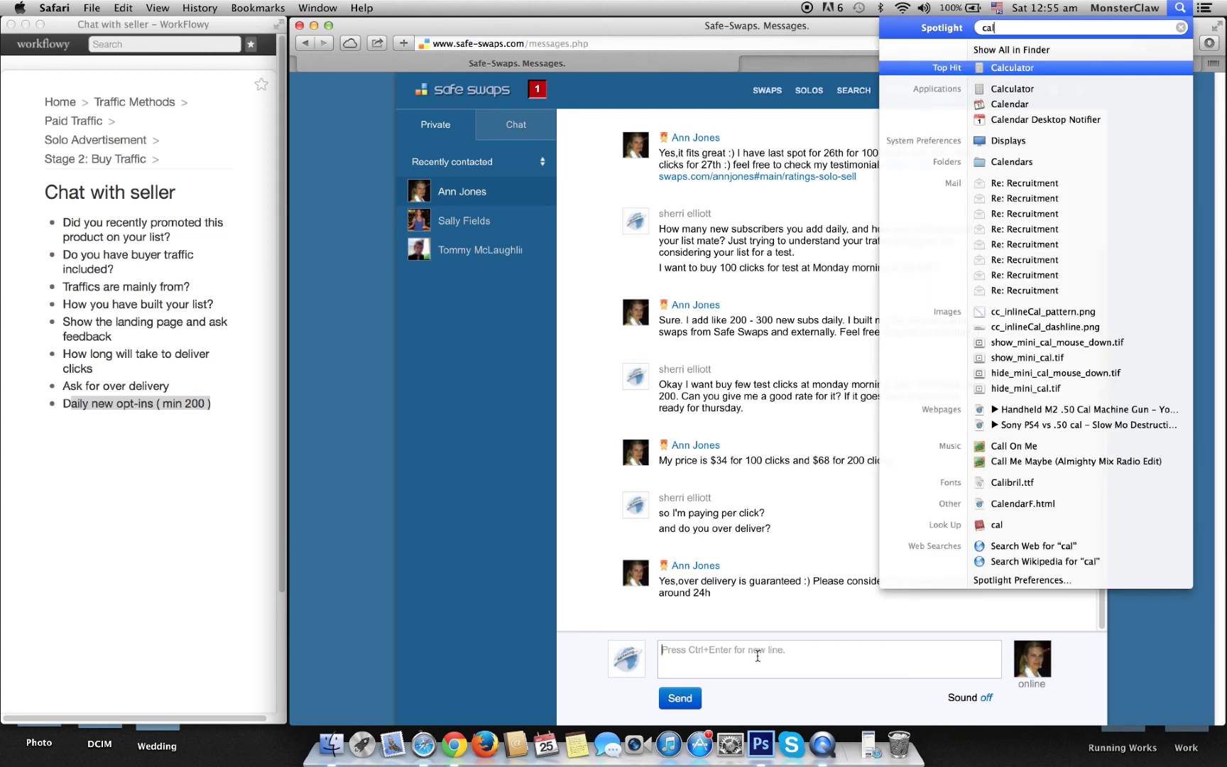
key("Return")
type("300/34")
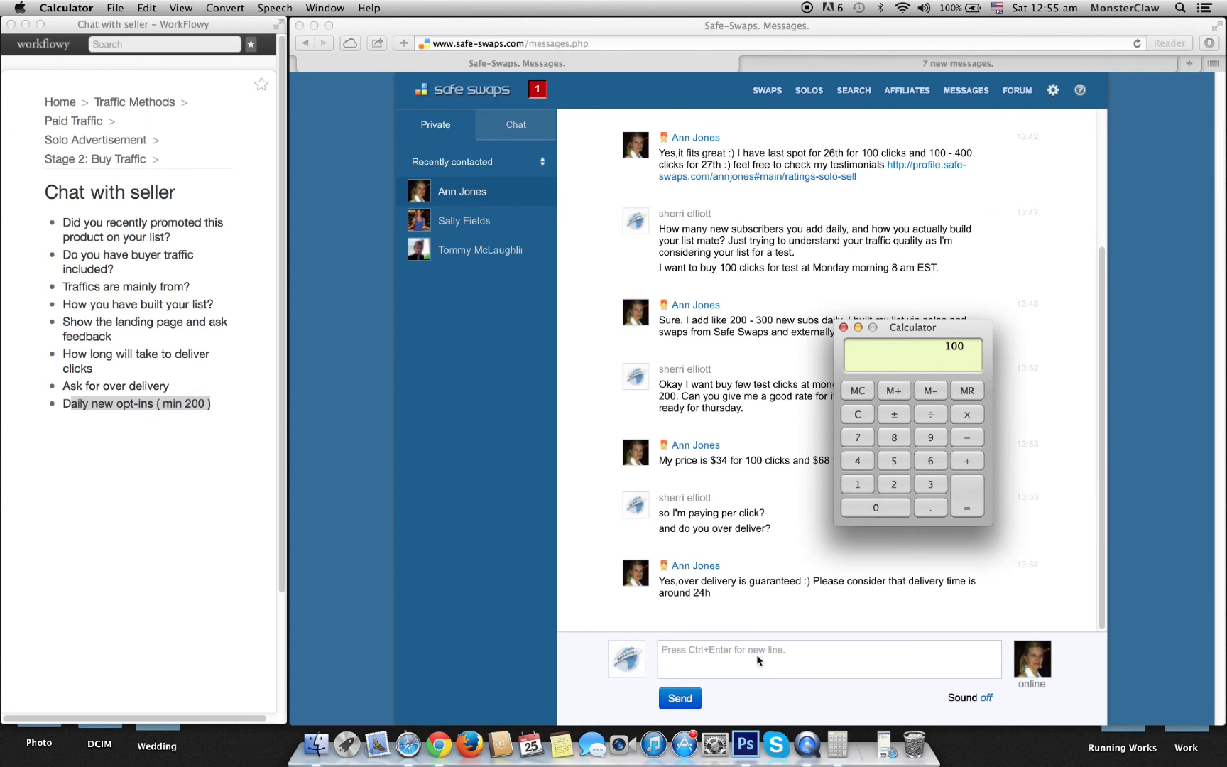
key("Return")
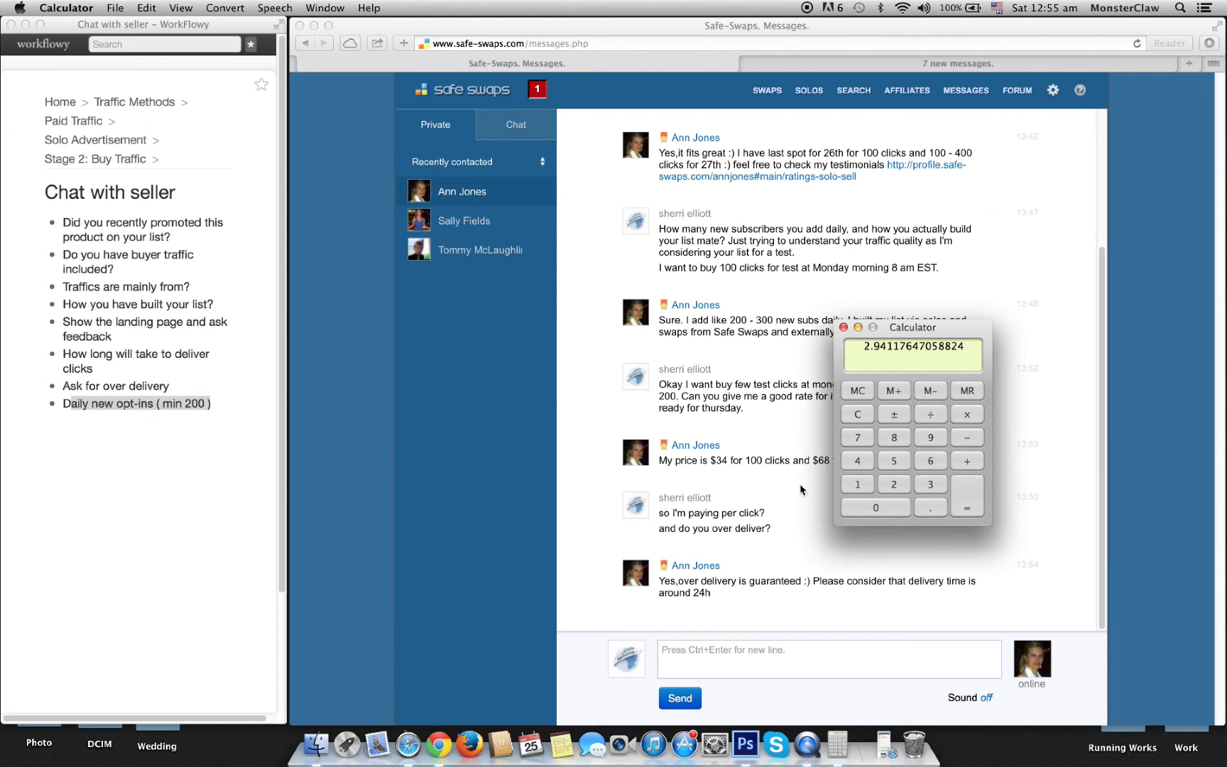
Step: Compute 34/100 to get the per-click price and move Calculator off the chat
left_click(863, 415)
type("34/100")
key("Return")
left_click_drag(903, 331, 988, 174)
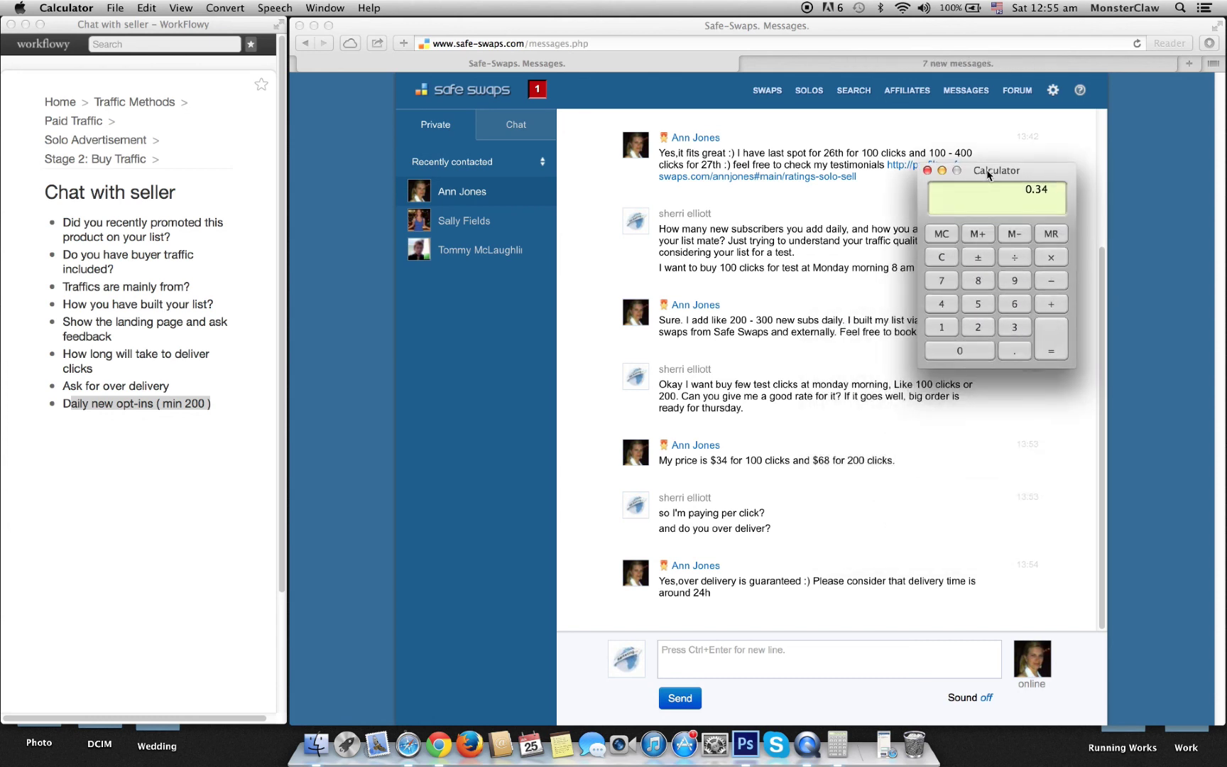
Step: Run a division by 20 to confirm 0.34, then close Calculator
left_click(949, 260)
type("20")
key("slash")
key("0")
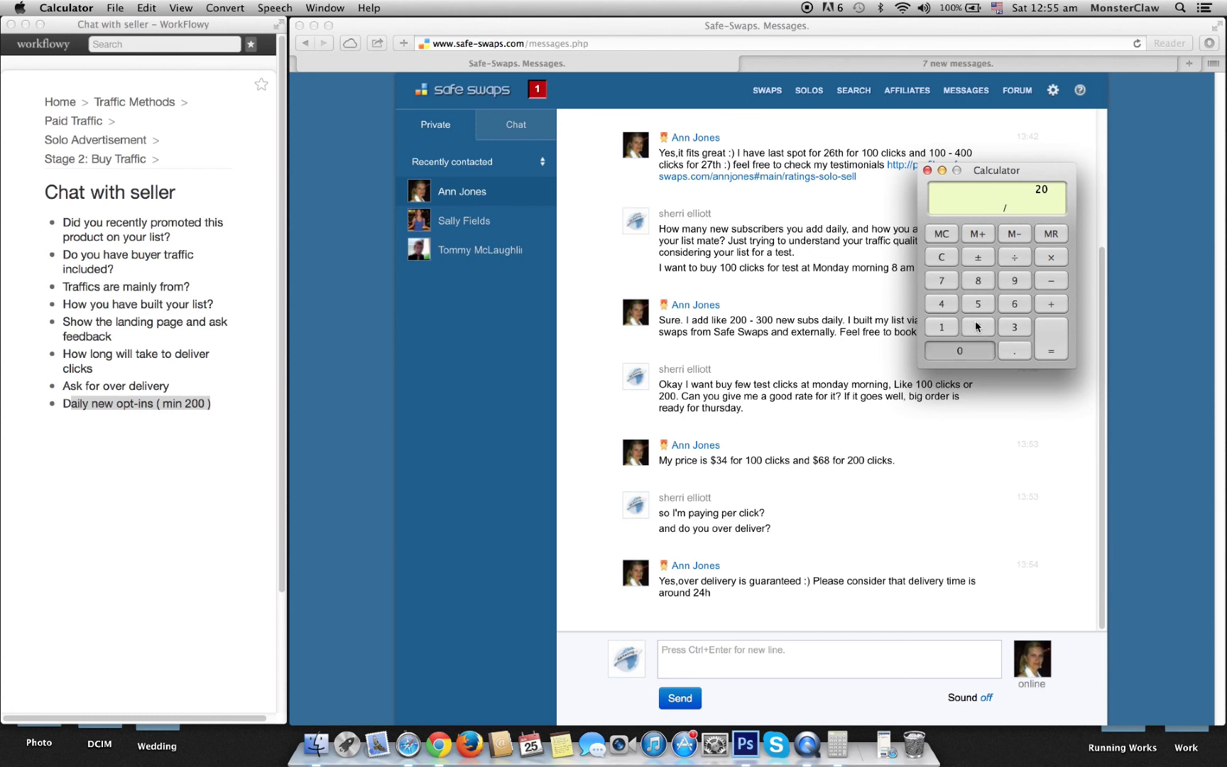
key("Return")
left_click(926, 171)
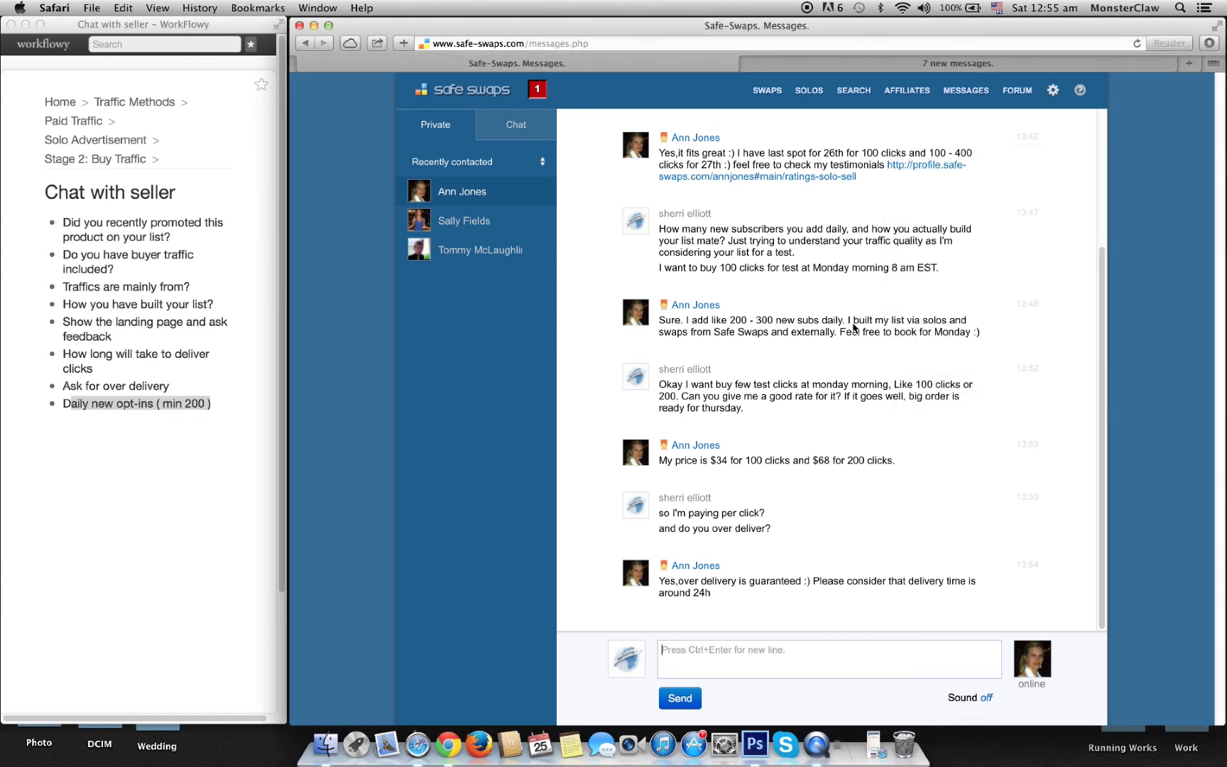
Step: Send the seller 'mate can you do 120 clicks for $34?' and discard a half-typed follow-up
left_click(791, 643)
type("mate can you ")
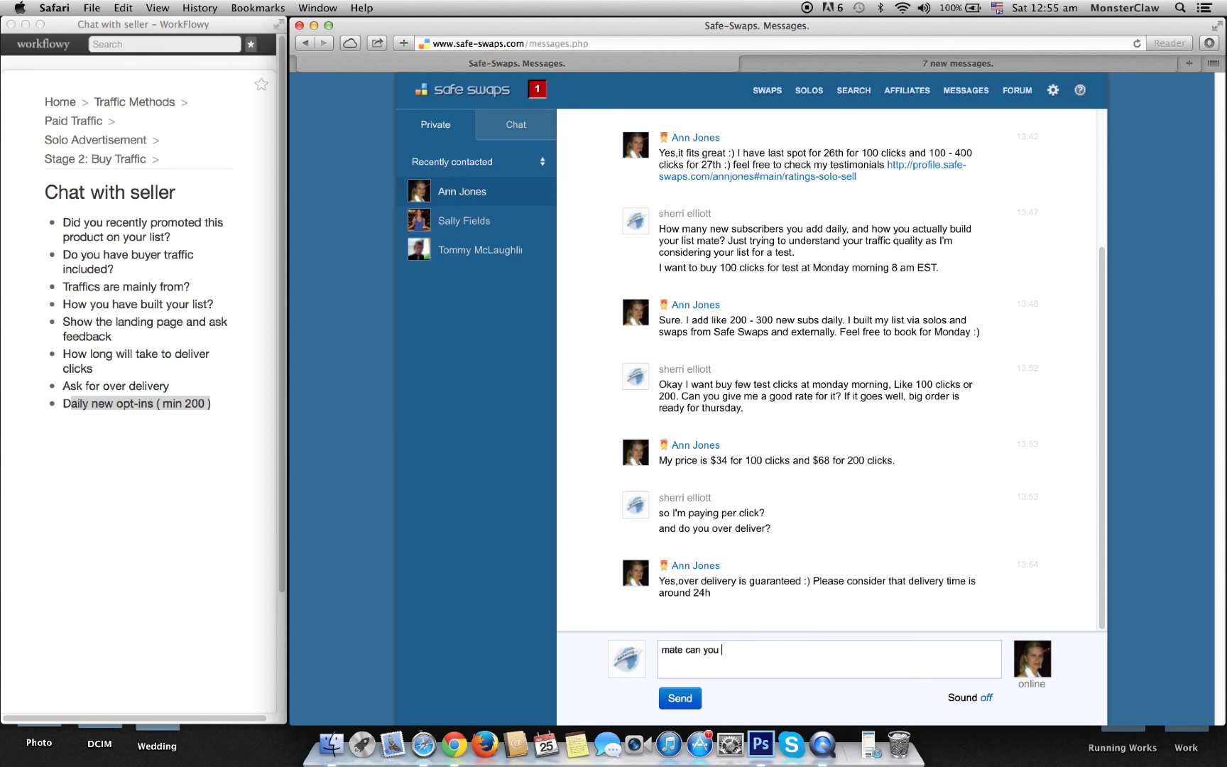
type("do 120 clicks")
type("for $34?")
left_click(702, 697)
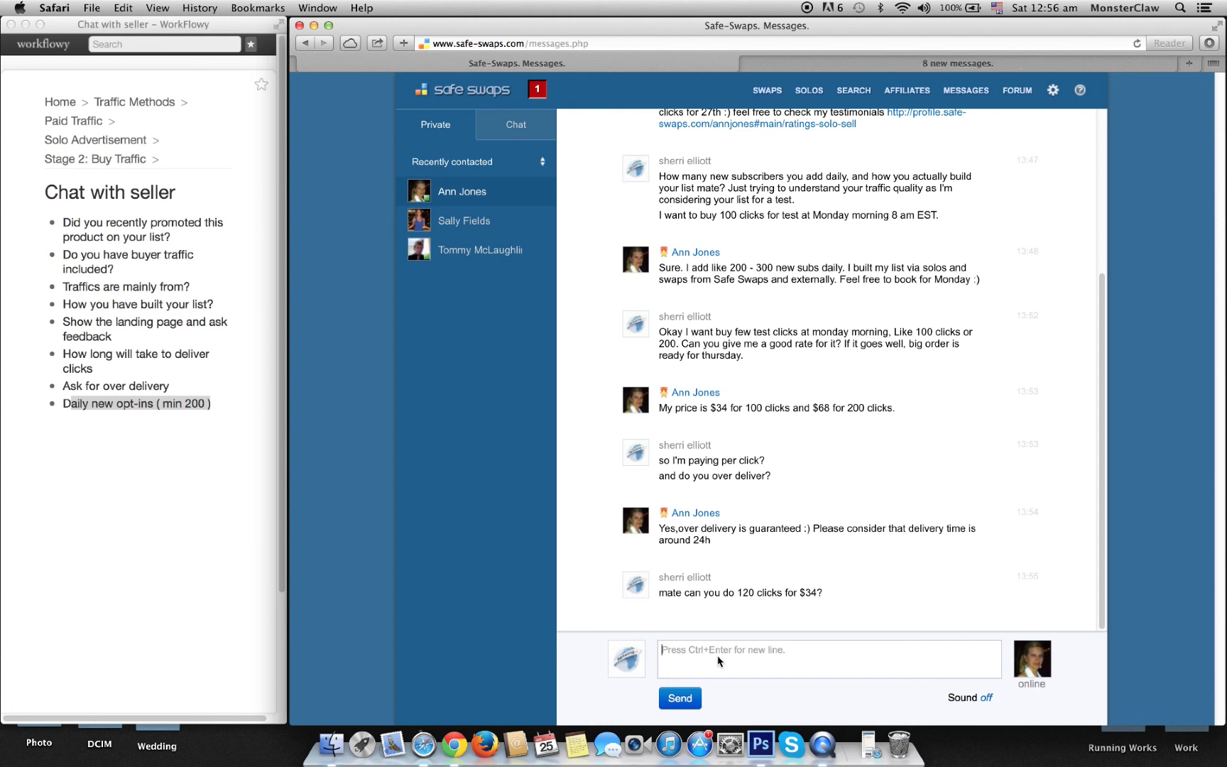
type("or 100 clicks o")
key("BackSpace")
key("BackSpace")
key("BackSpace")
key("BackSpace")
key("BackSpace")
key("BackSpace")
key("BackSpace")
key("BackSpace")
key("BackSpace")
key("BackSpace")
key("BackSpace")
key("BackSpace")
key("BackSpace")
key("BackSpace")
key("BackSpace")
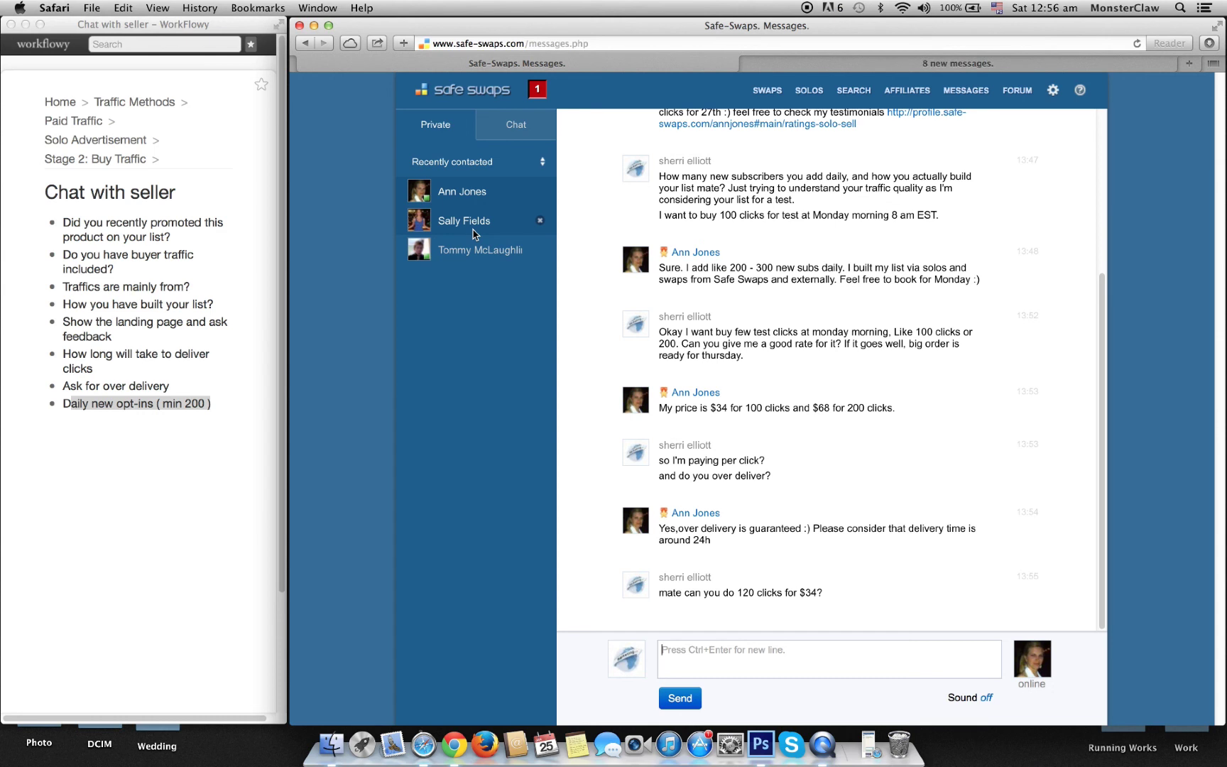
Step: Tell the previous-sales seller it's a brand new product with one 100-click solo bought so far
left_click(474, 252)
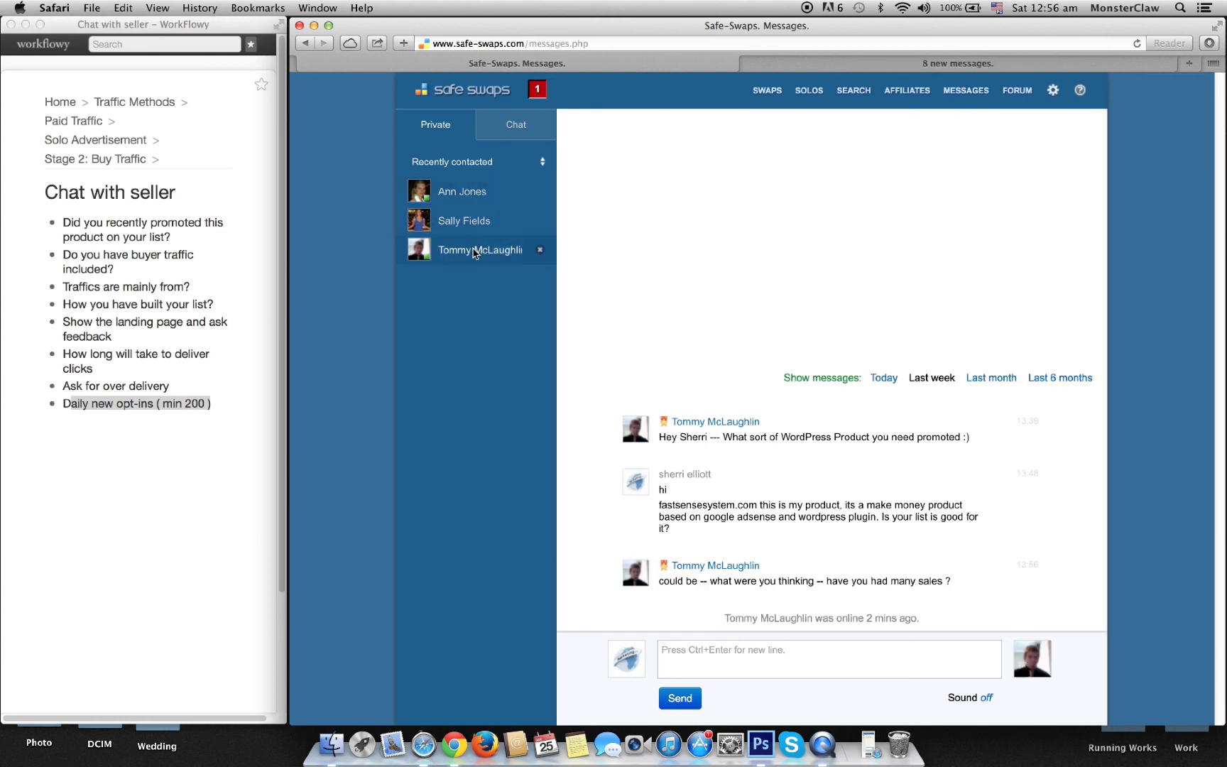
left_click(765, 672)
type("It's a brand new produ")
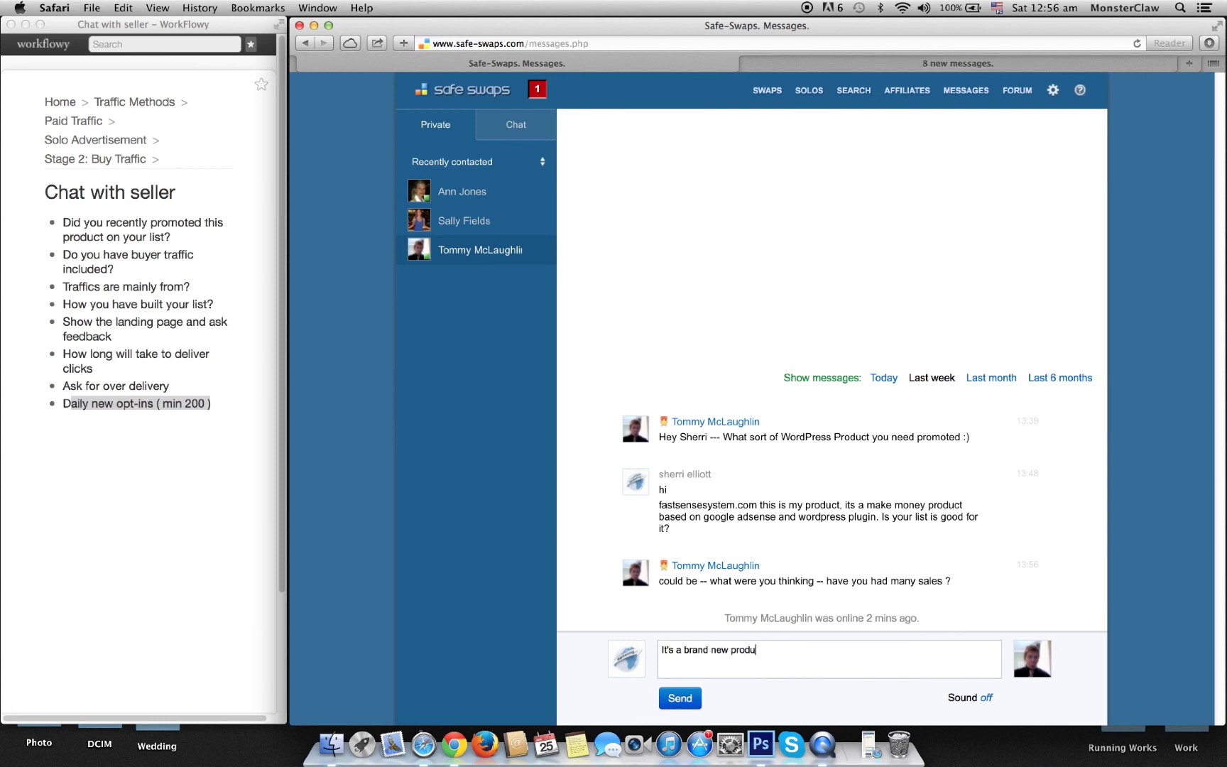
type("ct mate, I just bought 1 solo for 100 lclick,")
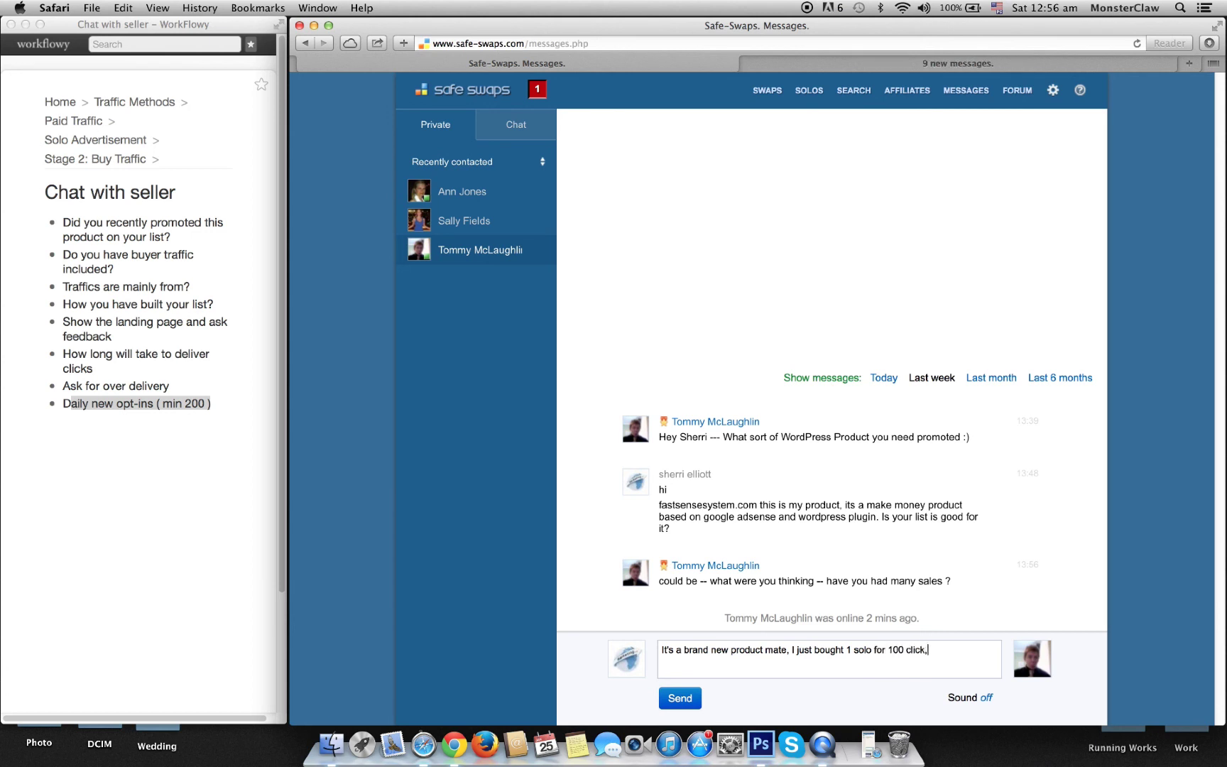
type(" and already got 3 sale. so it's ")
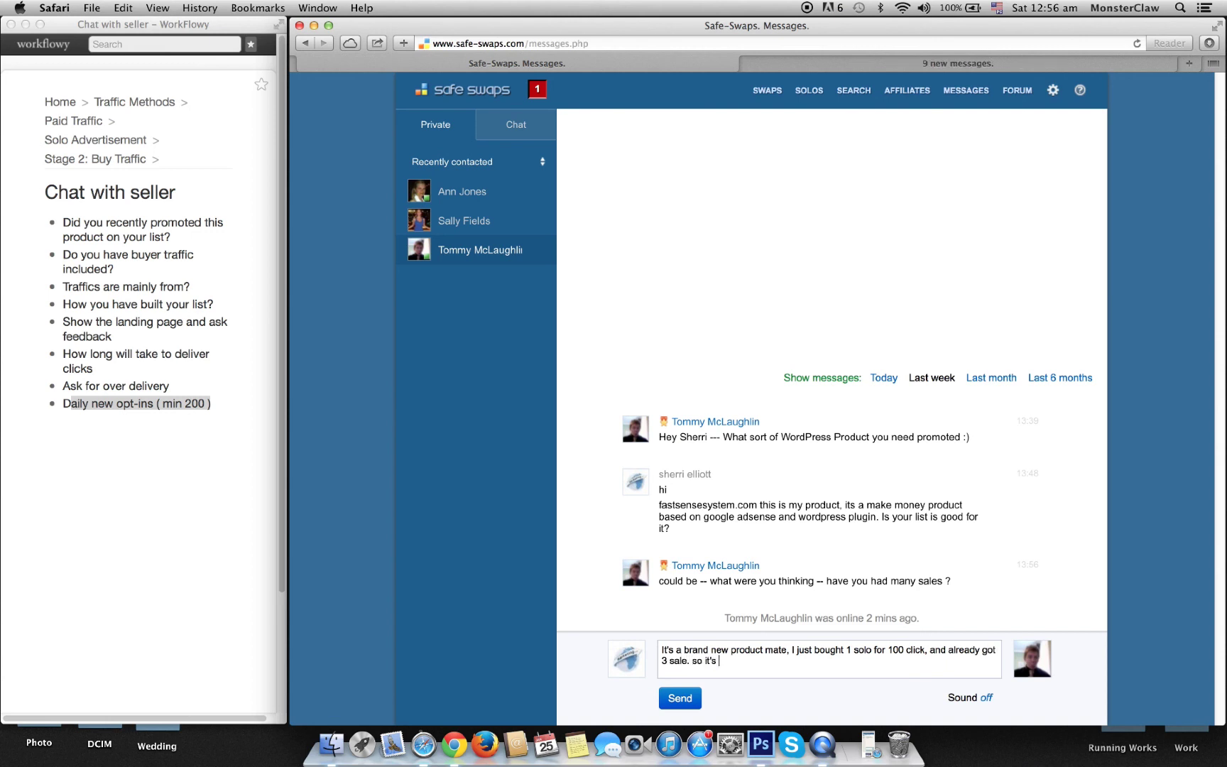
type("good converting for good list.")
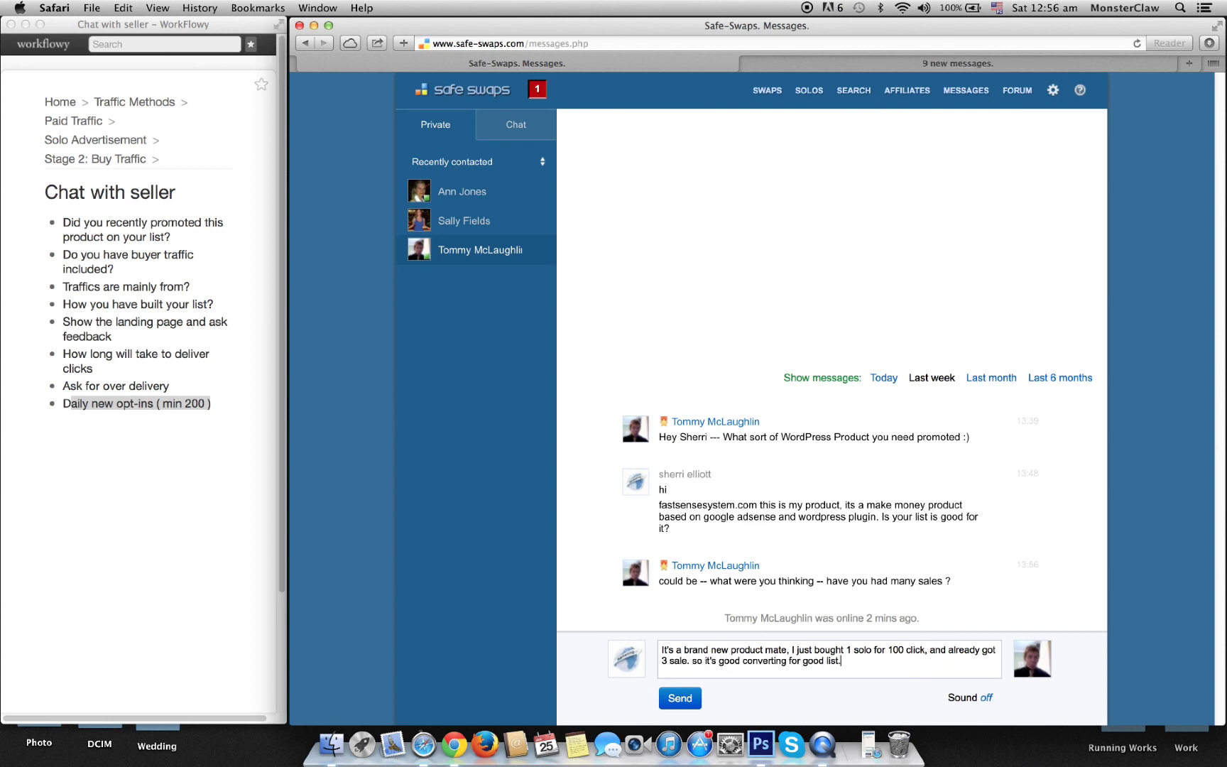
key("Return")
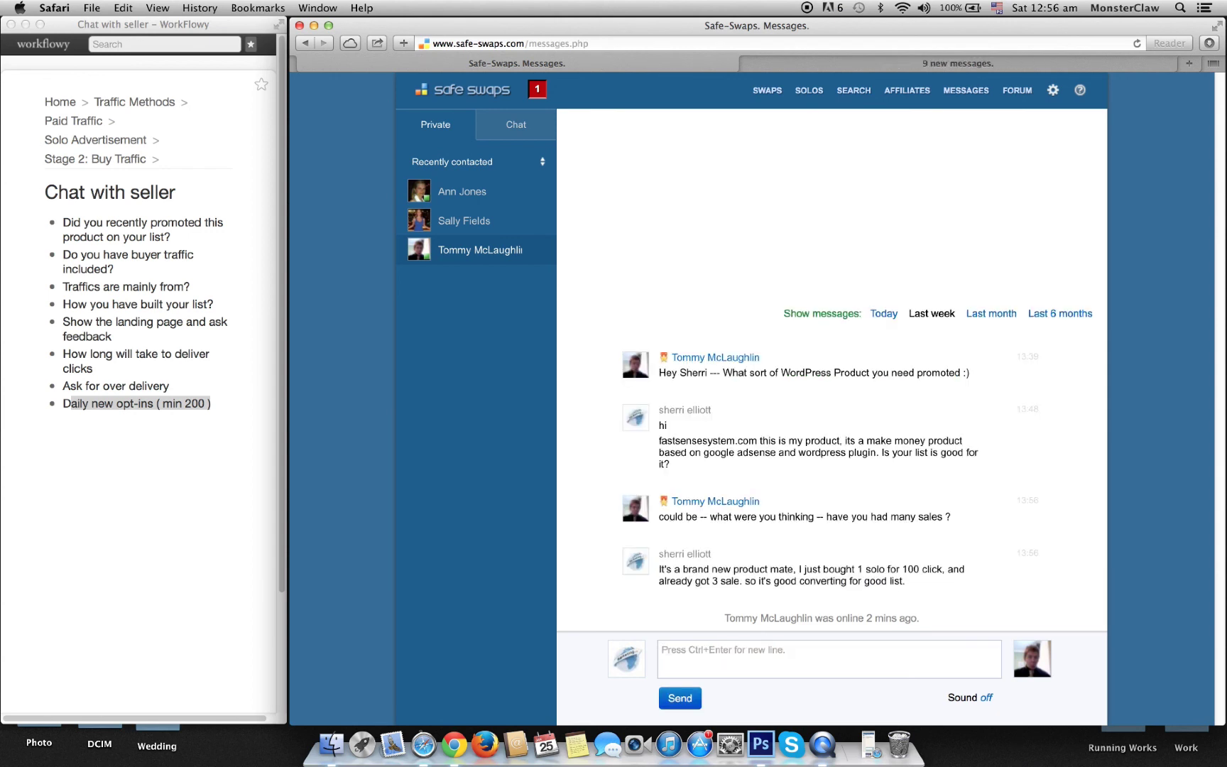
Step: Ask whether their list suits make-money offers, especially WordPress and Google AdSense related
type("is your lsit")
key("BackSpace")
key("BackSpace")
key("BackSpace")
key("BackSpace")
type("ist good for make money, sp")
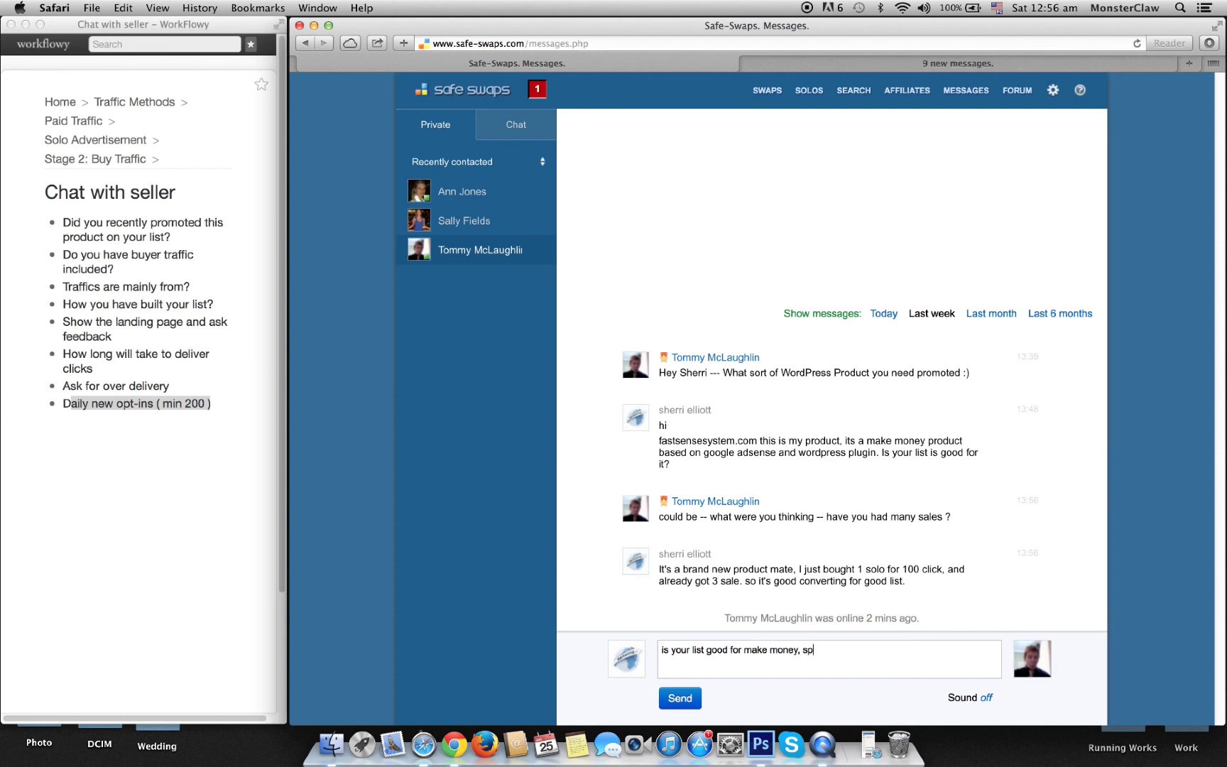
type("ecially wordpress and google adse")
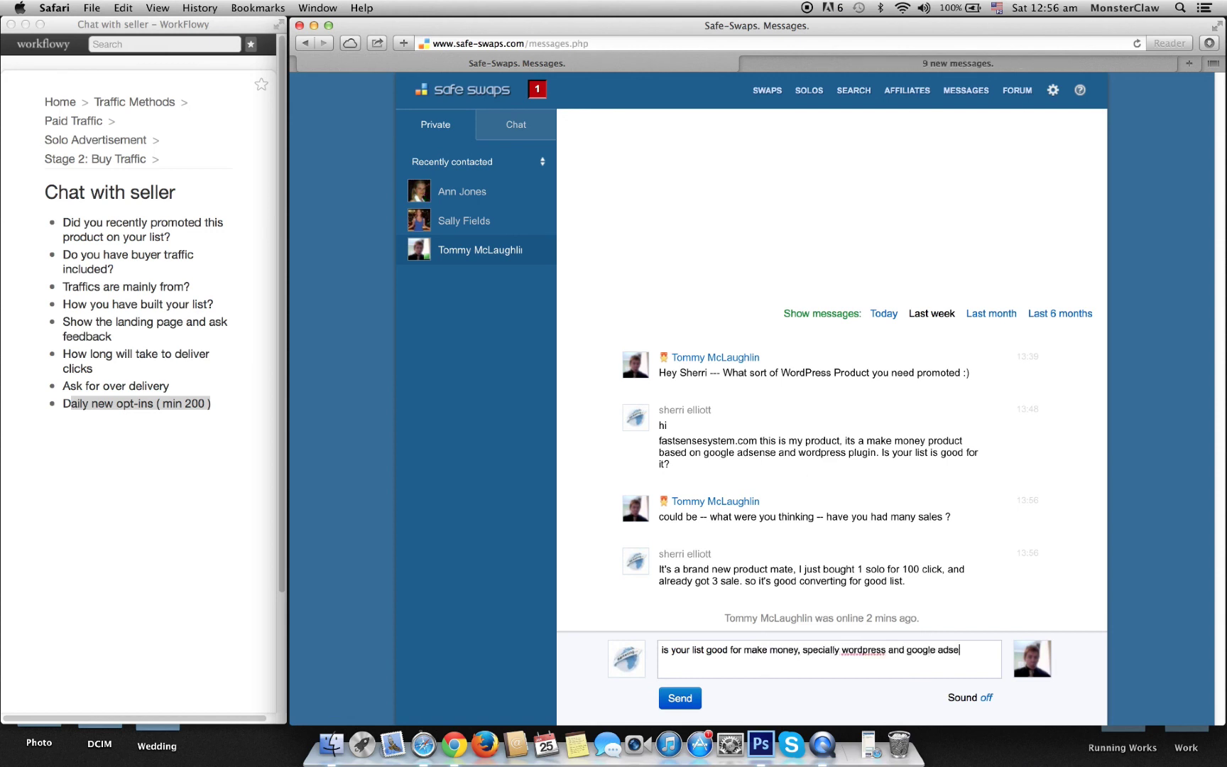
type("nse related make money.?")
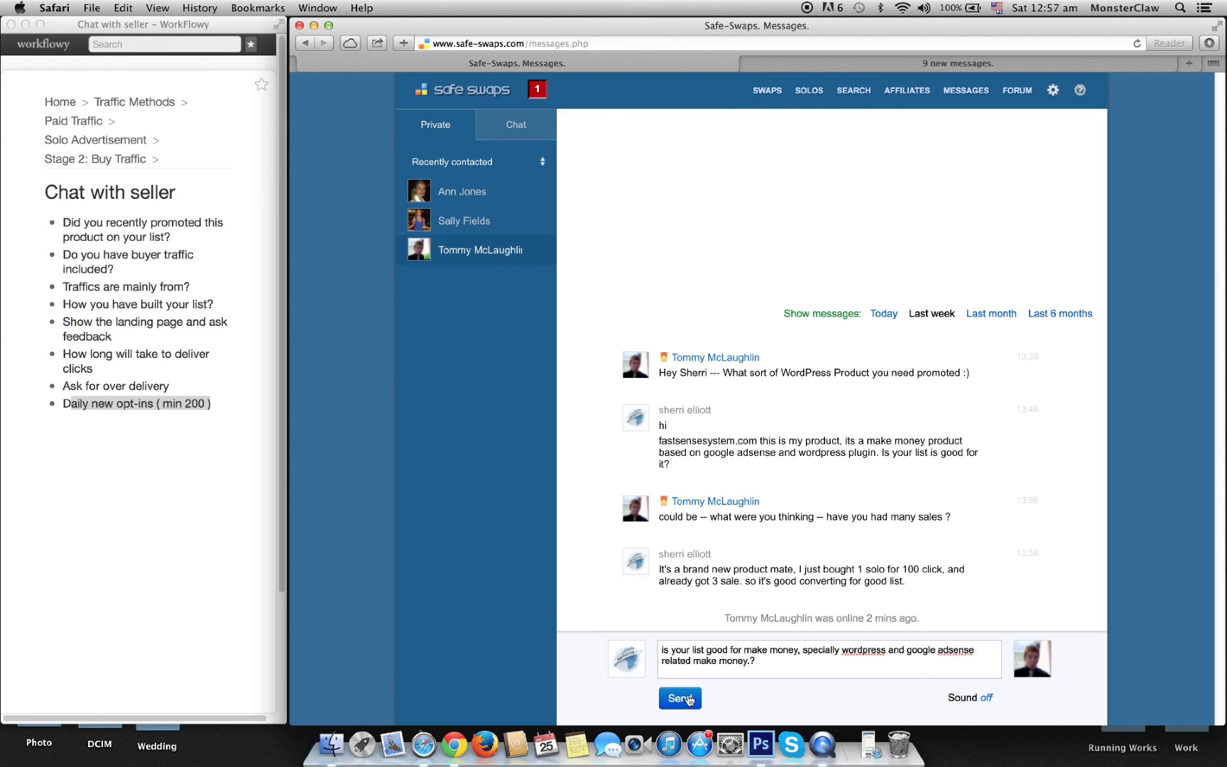
left_click(680, 698)
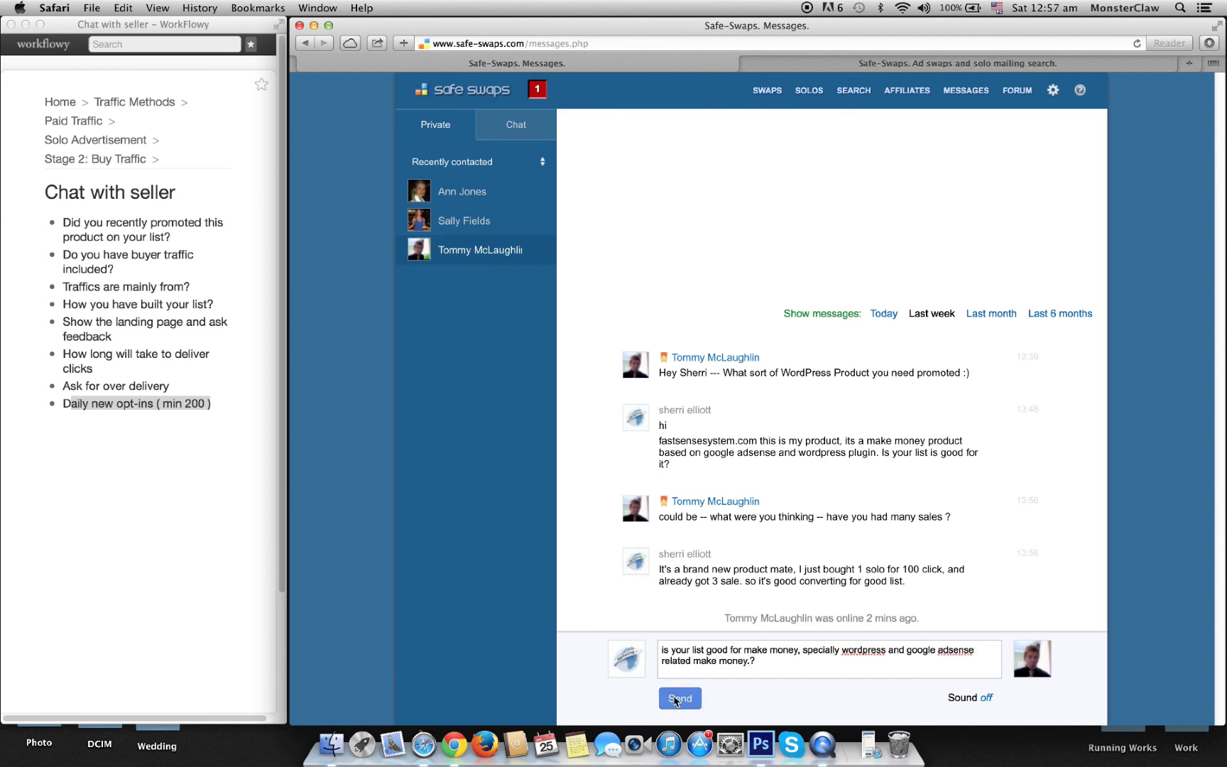
Step: In the $33 seller's chat, send 'Can you make it $33 for 120 clicks'
left_click(477, 221)
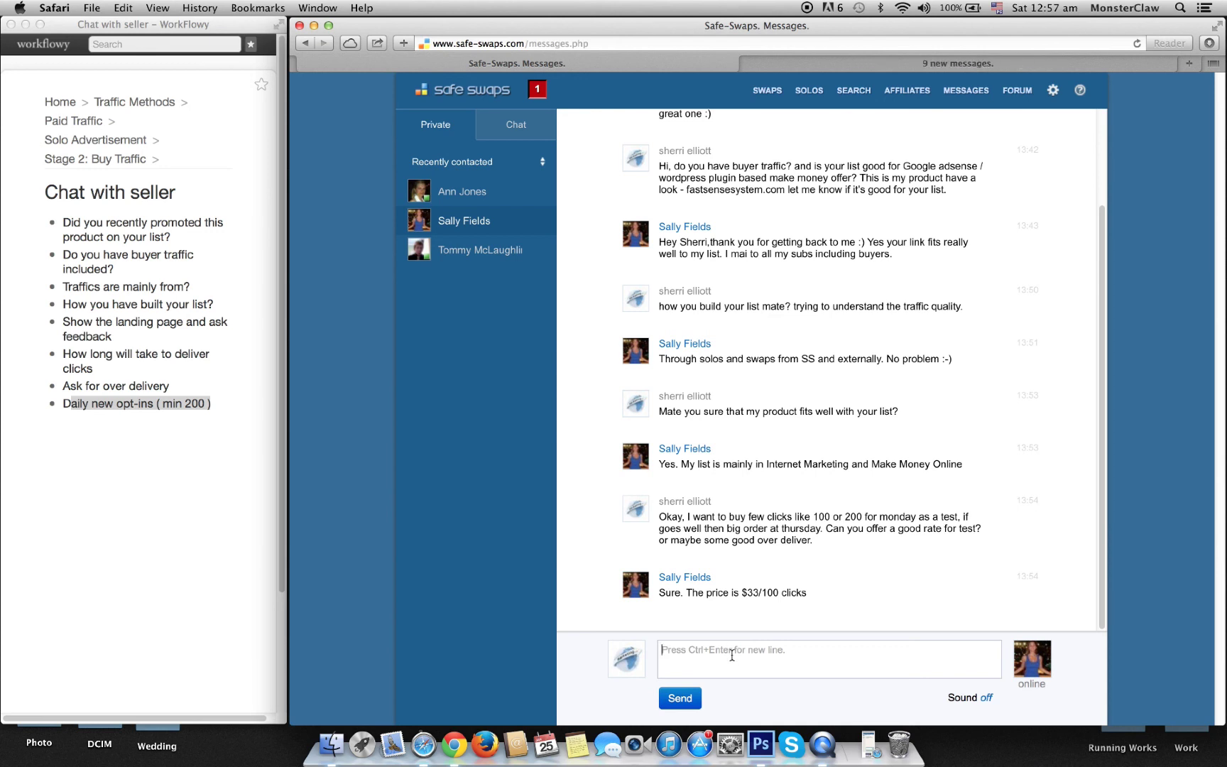
type("Can you make it $33 for 120 ")
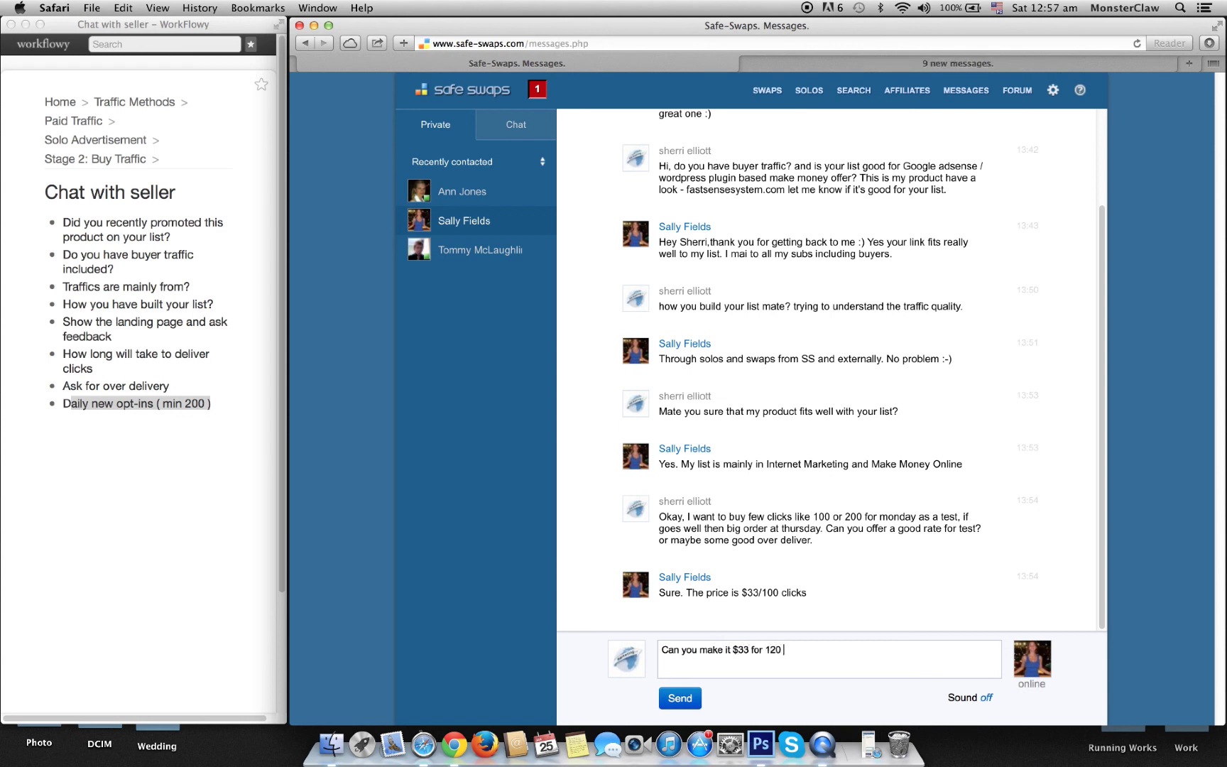
type("clicks.")
left_click(678, 700)
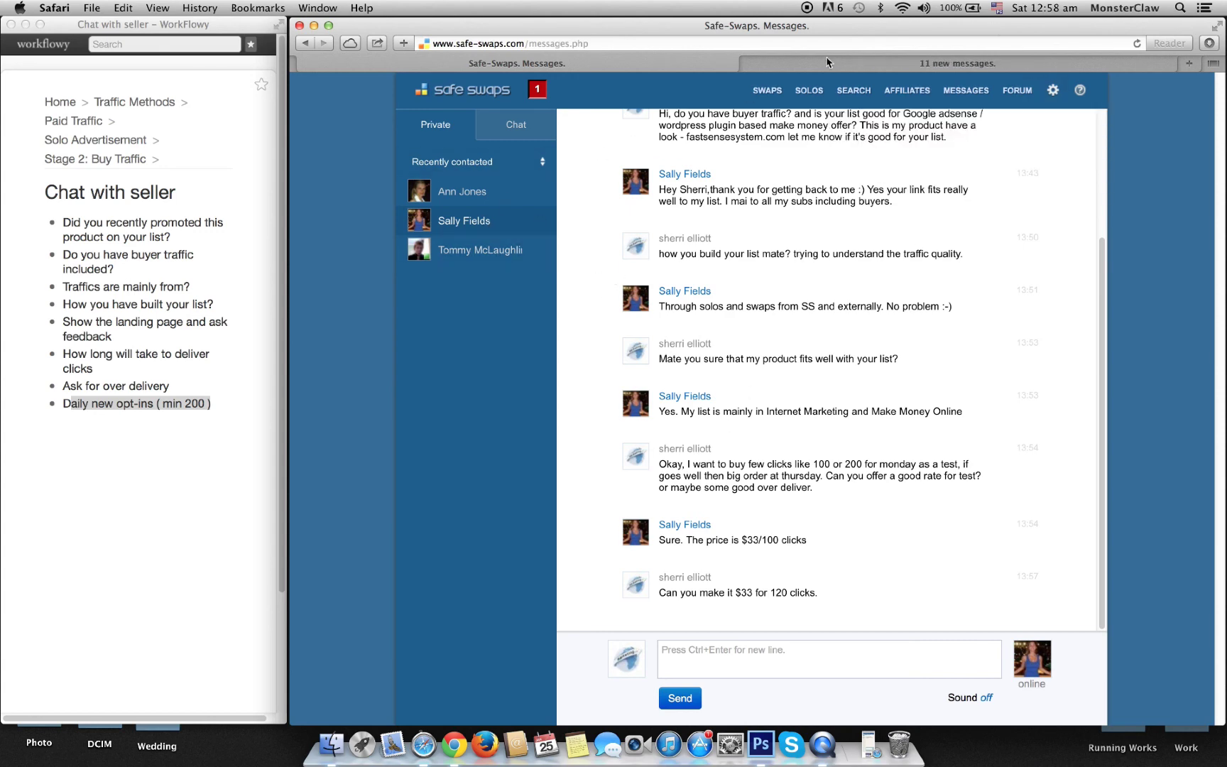
Step: Ask the $34 seller 'over delivery 20%?', fixing the spelling of 'delivery' before sending
left_click(463, 193)
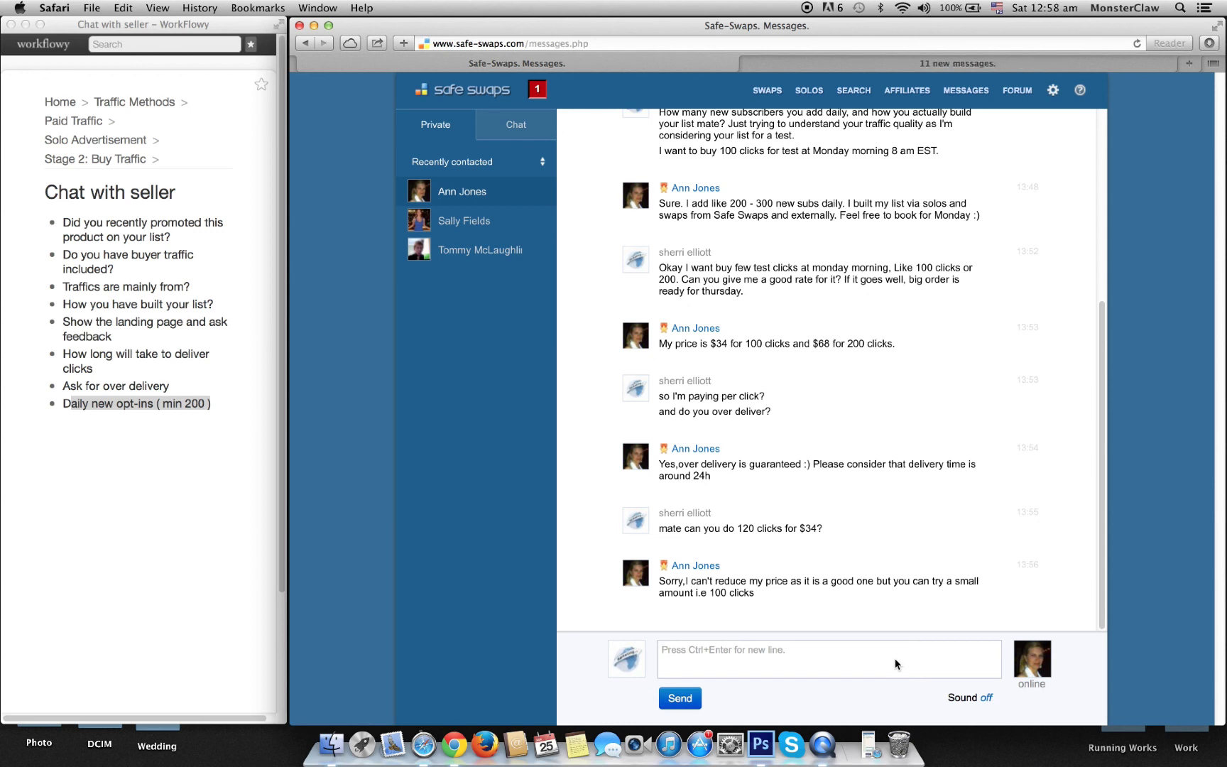
type("over delivery ")
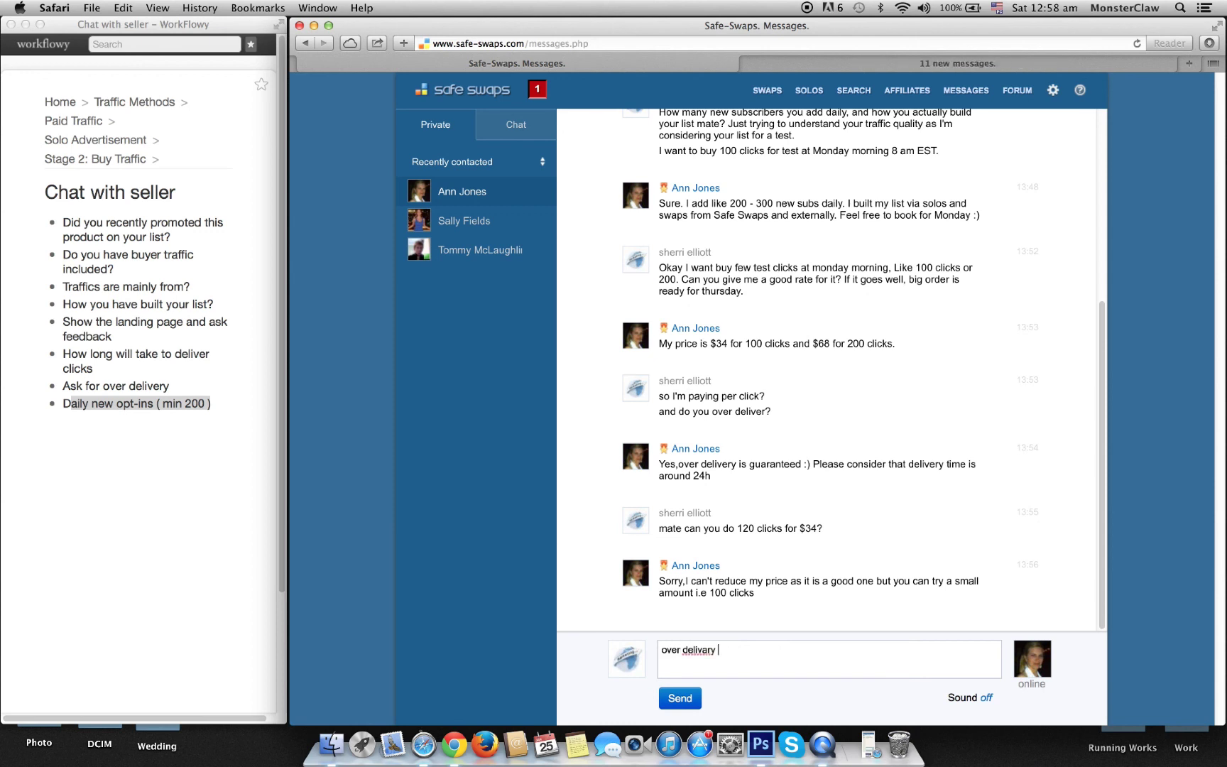
type("20%?")
right_click(686, 649)
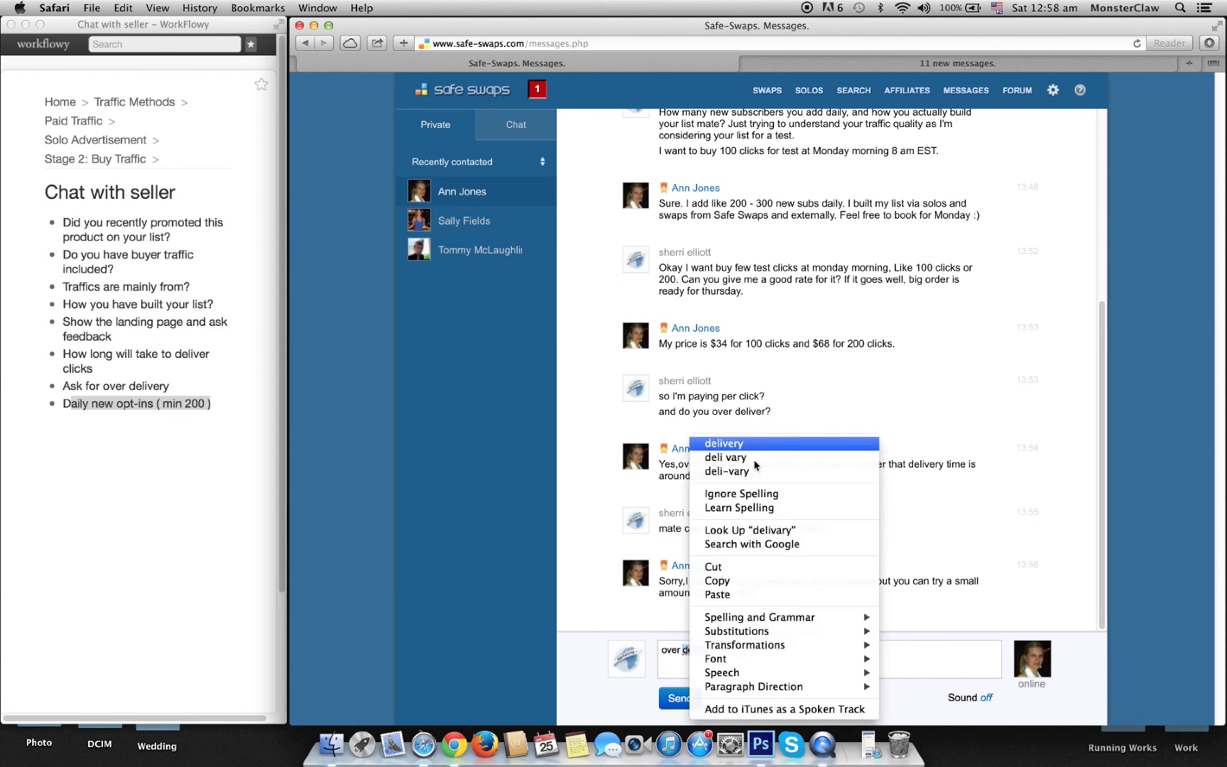
left_click(753, 443)
left_click(799, 653)
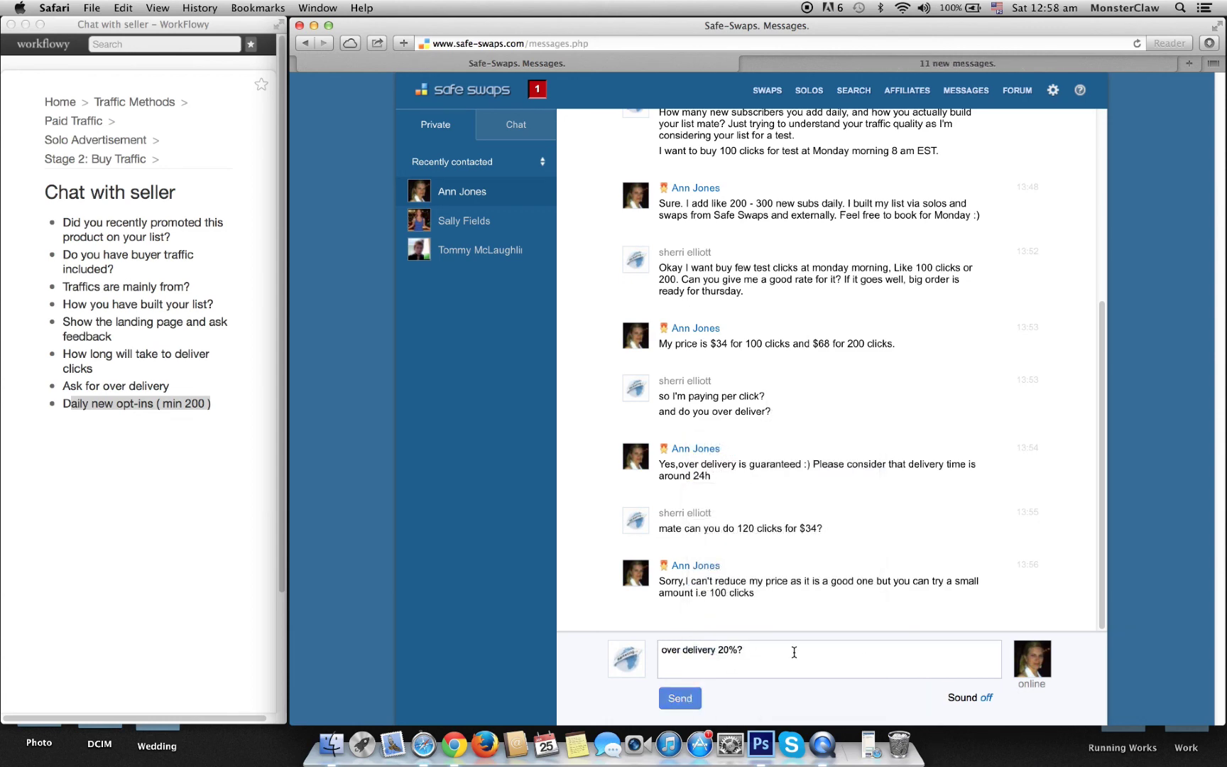
key("Return")
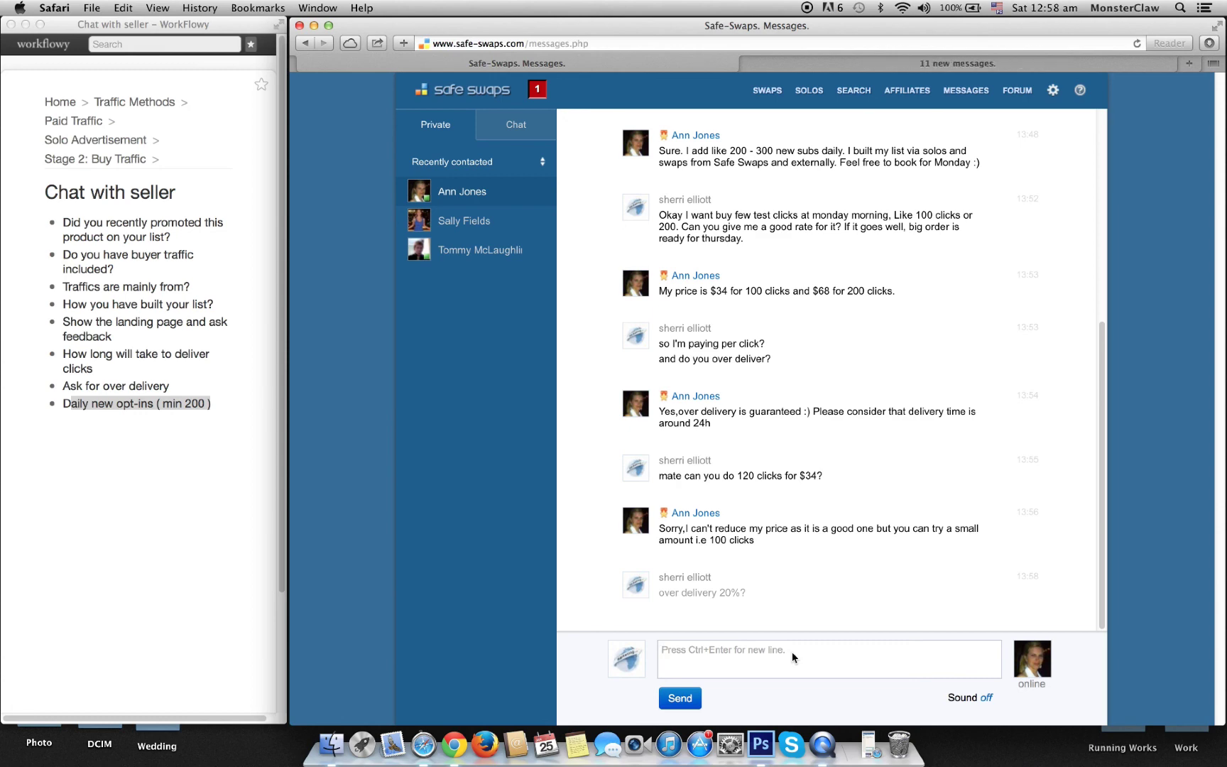
Step: Go back through the messages page to the WordPress seller's conversation
left_click(827, 60)
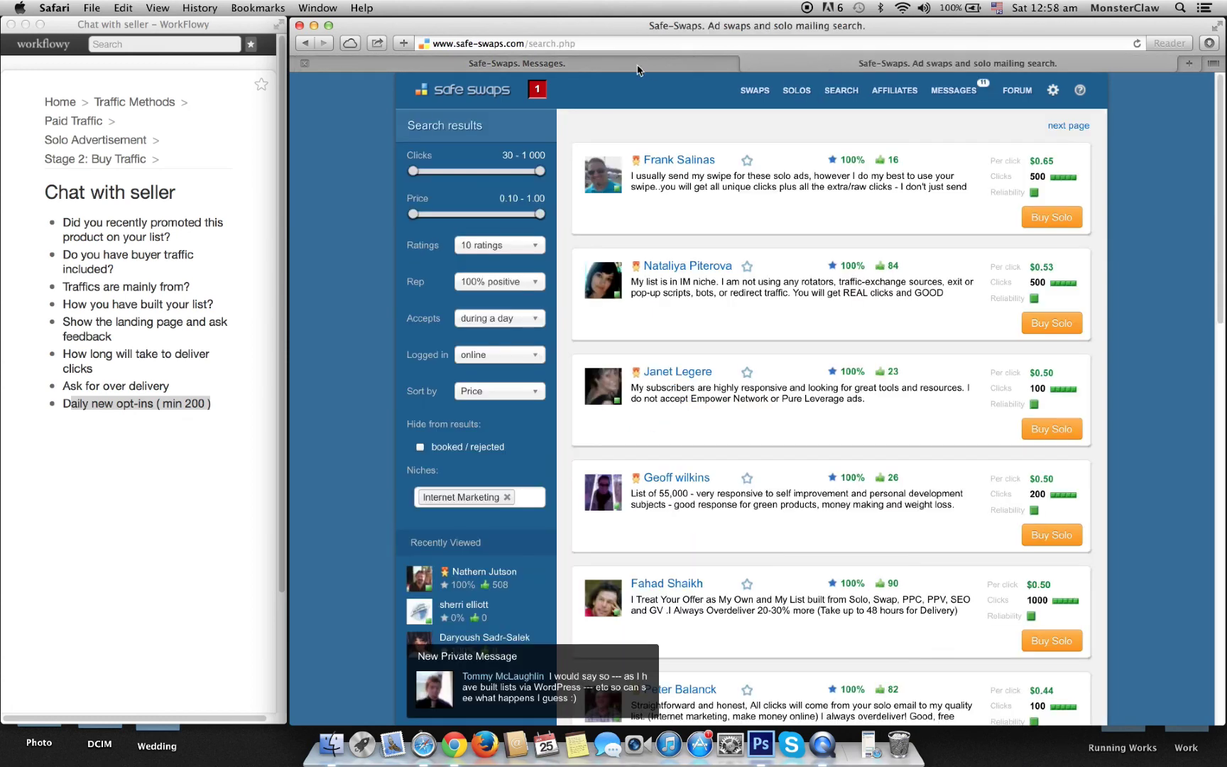
left_click(637, 67)
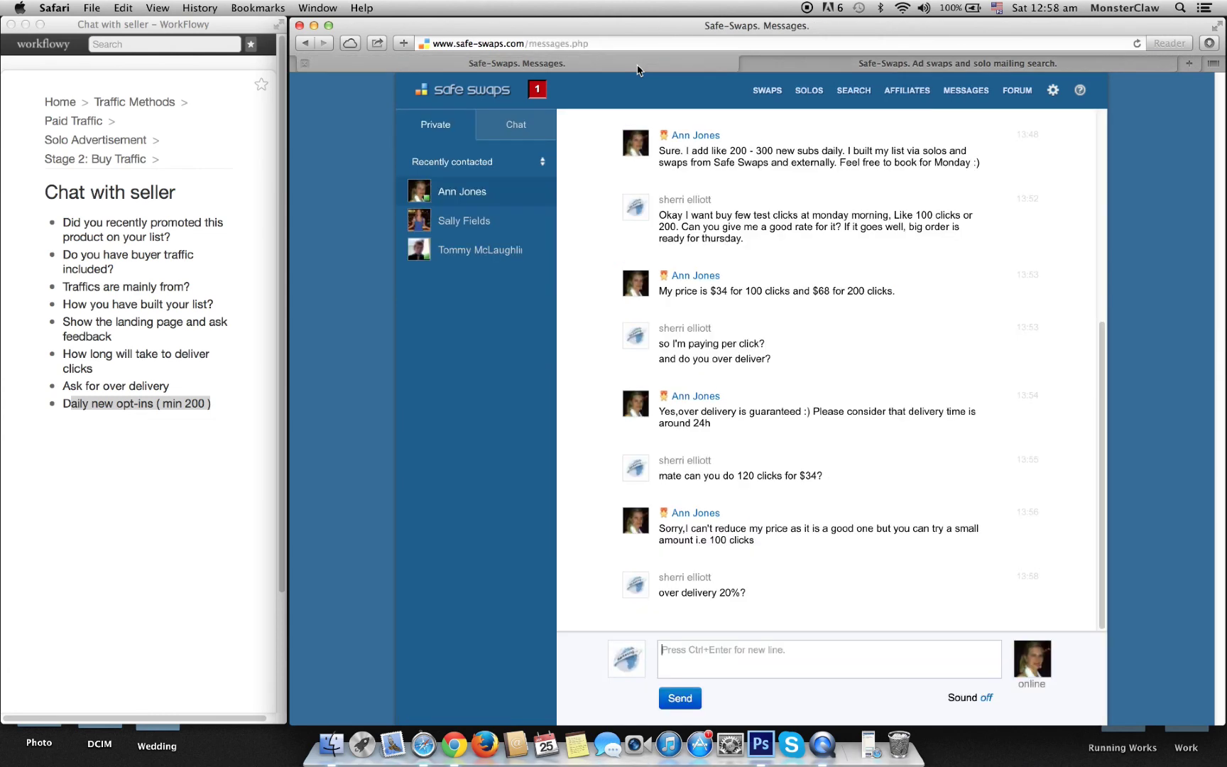
left_click(447, 249)
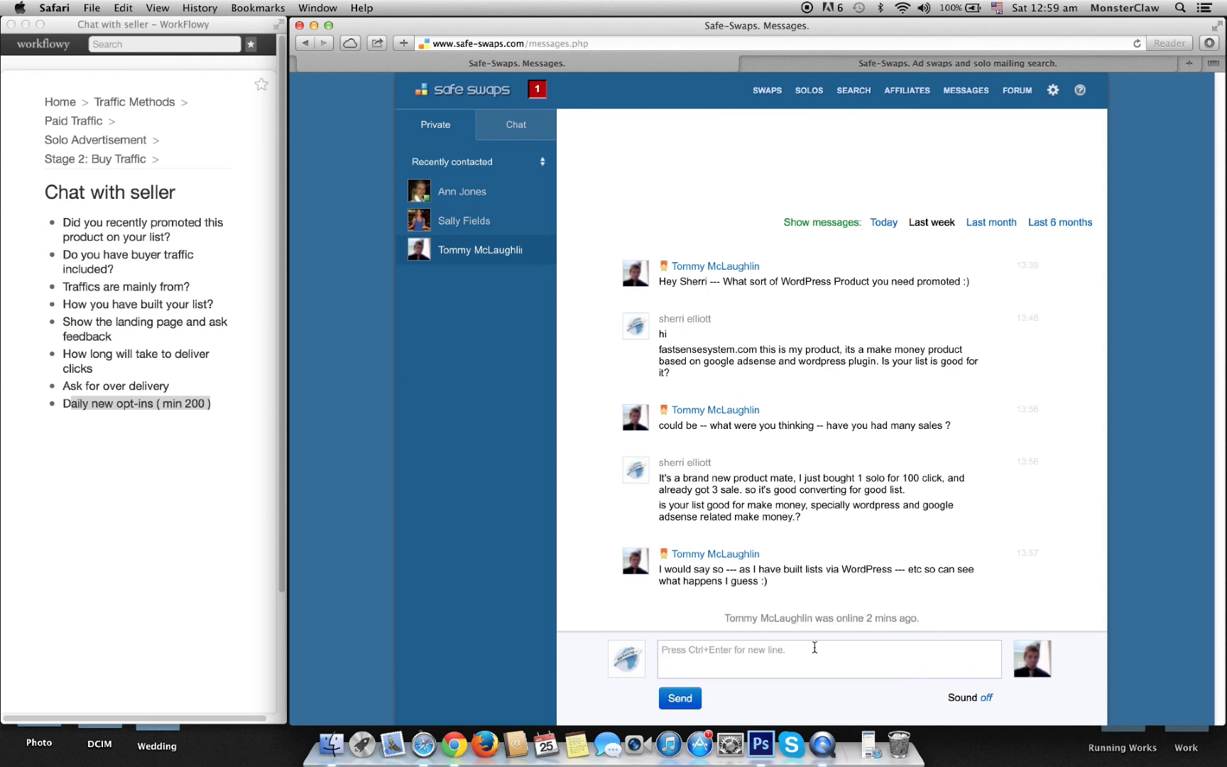
Step: Ask the WordPress seller for a small test package of about 100 clicks, then reopen the $34 seller's chat
type("Do you have any small packag")
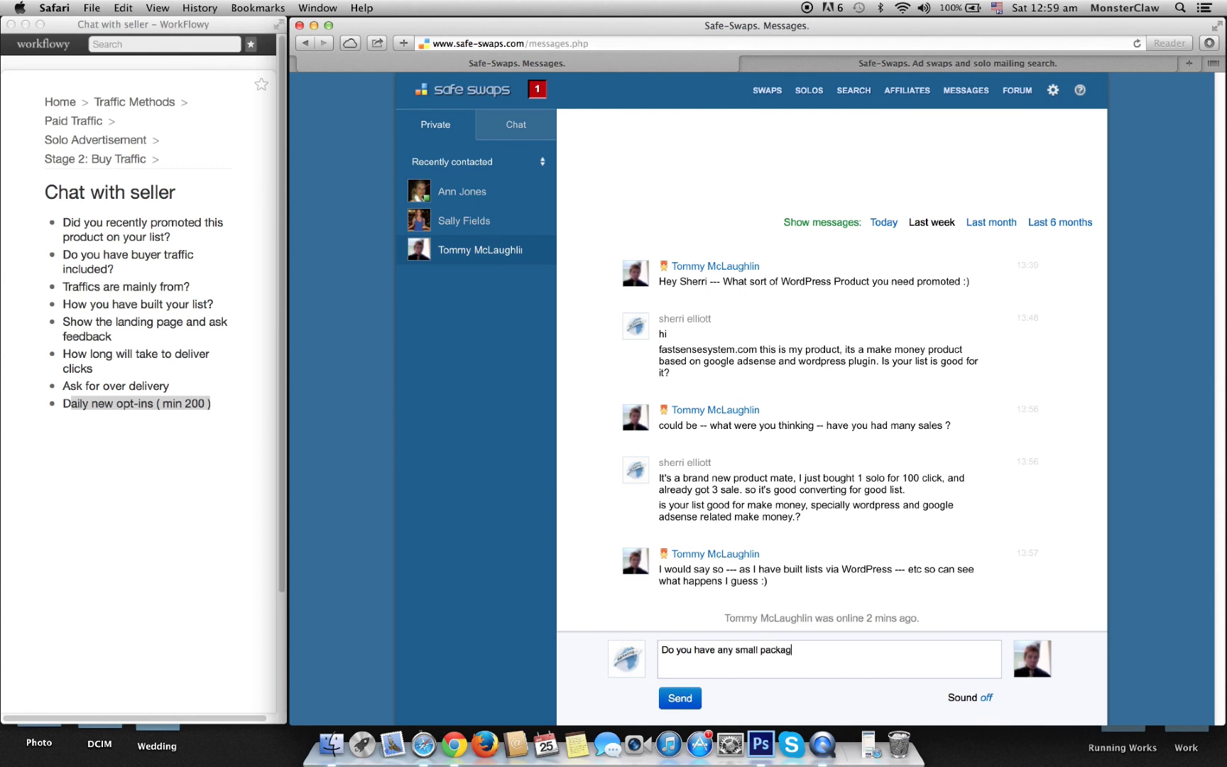
type("e to test your traffic? ")
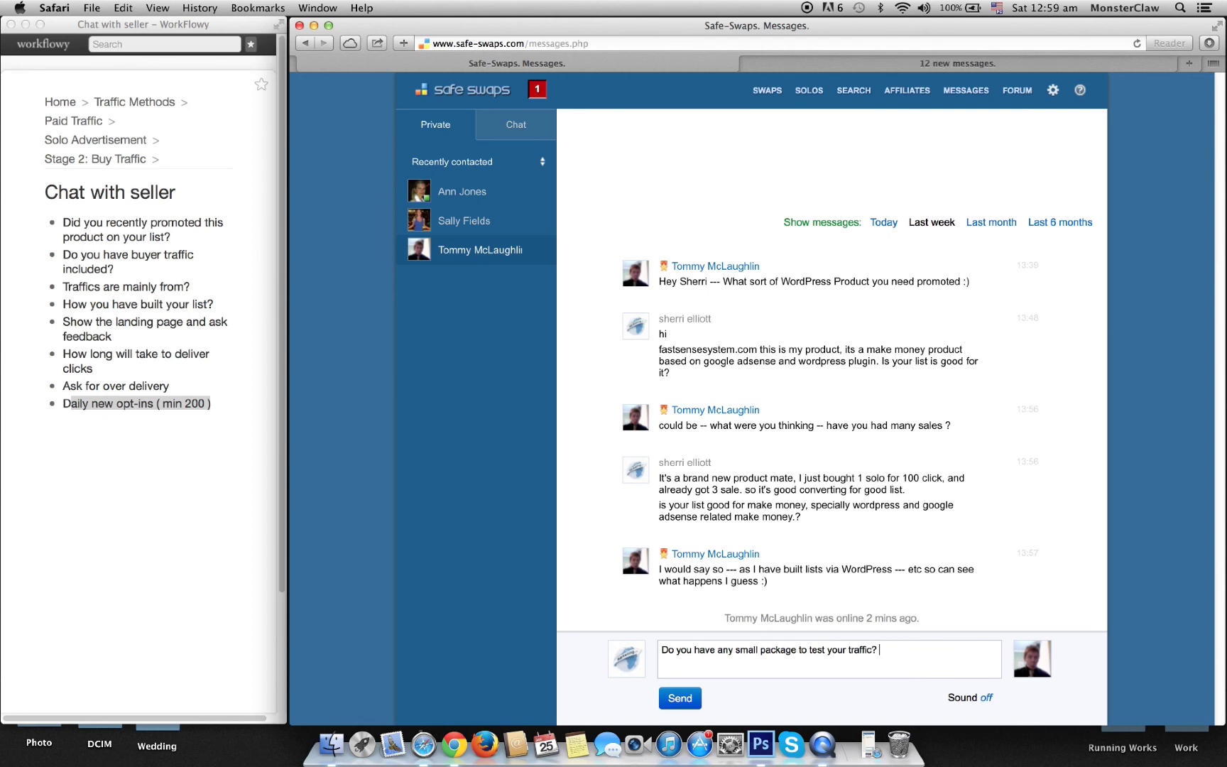
type("I mean can I c")
type("uy ")
type("hundred ")
type("pe")
type("licks for a low ra")
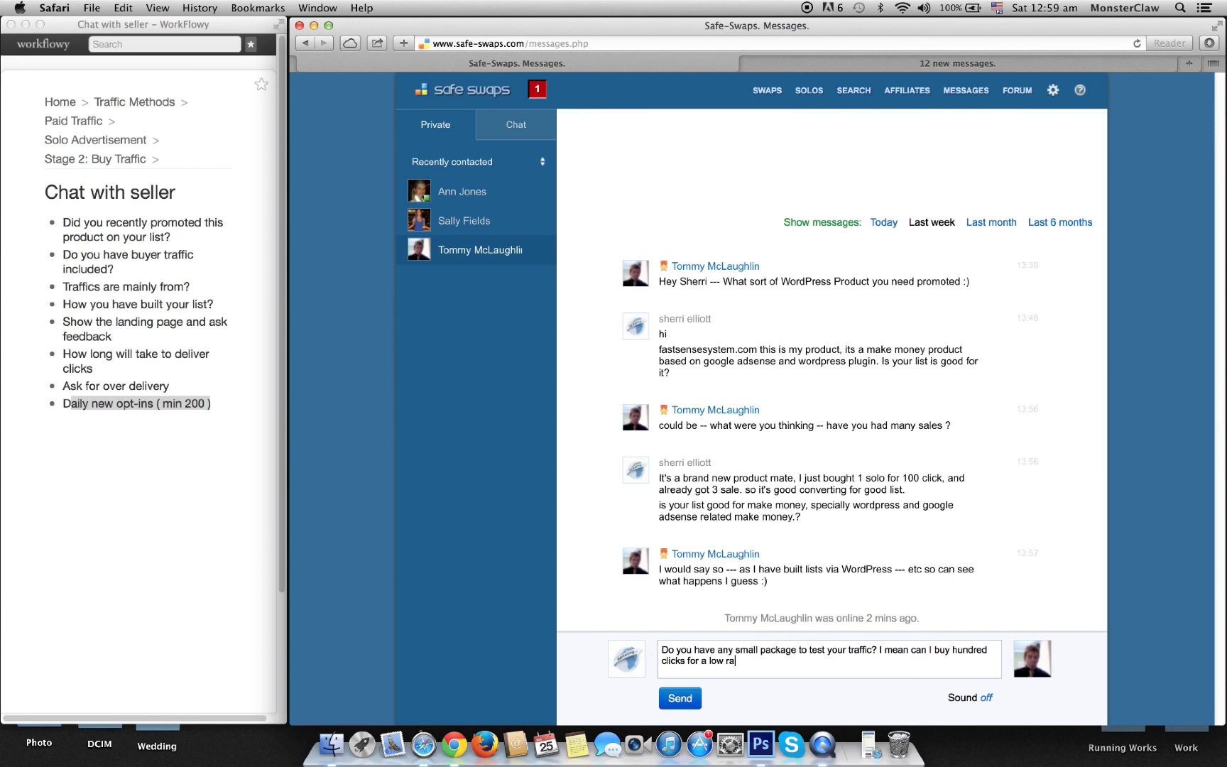
type("te. so I can check before placing")
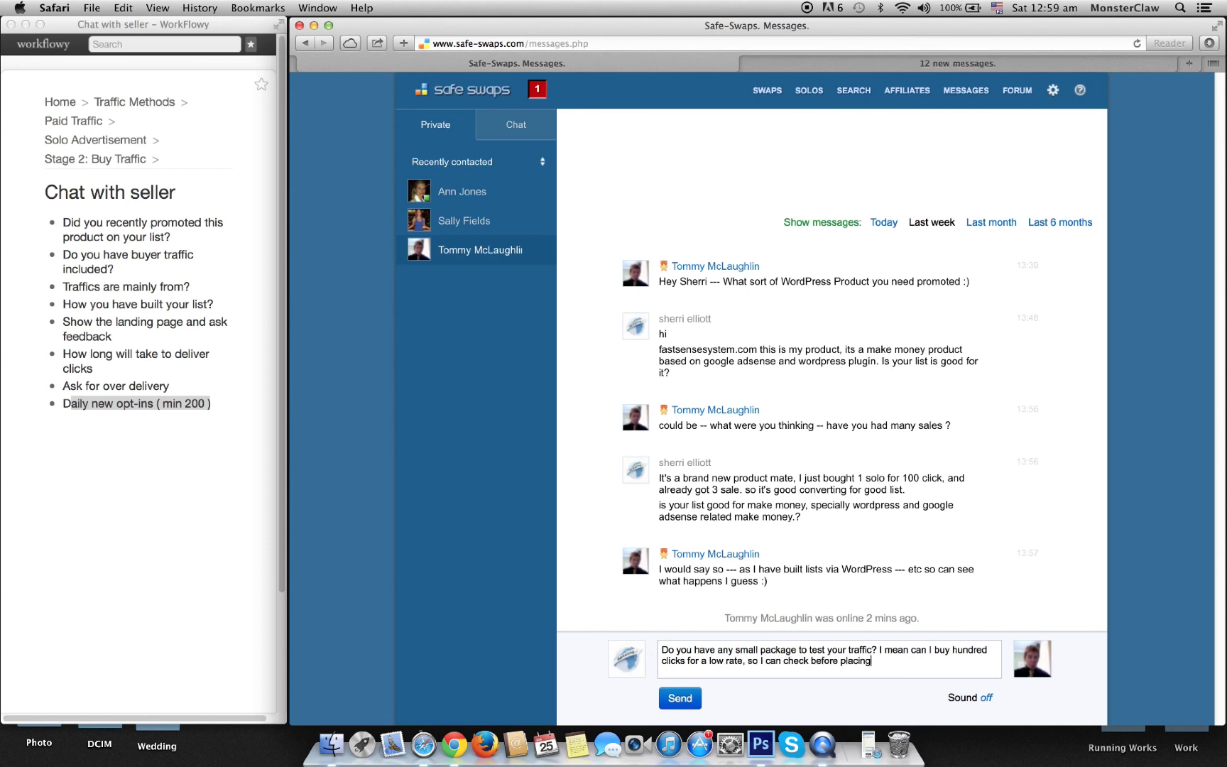
type(" tig order.")
left_click(679, 698)
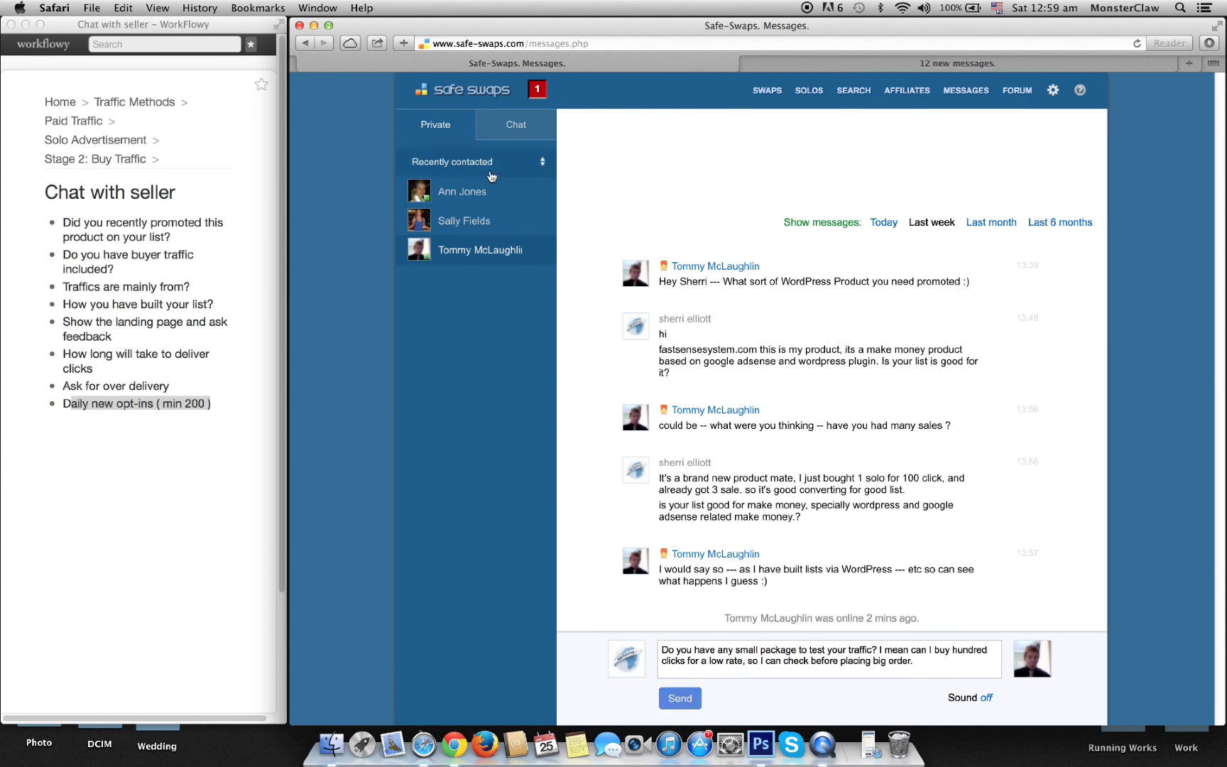
left_click(483, 193)
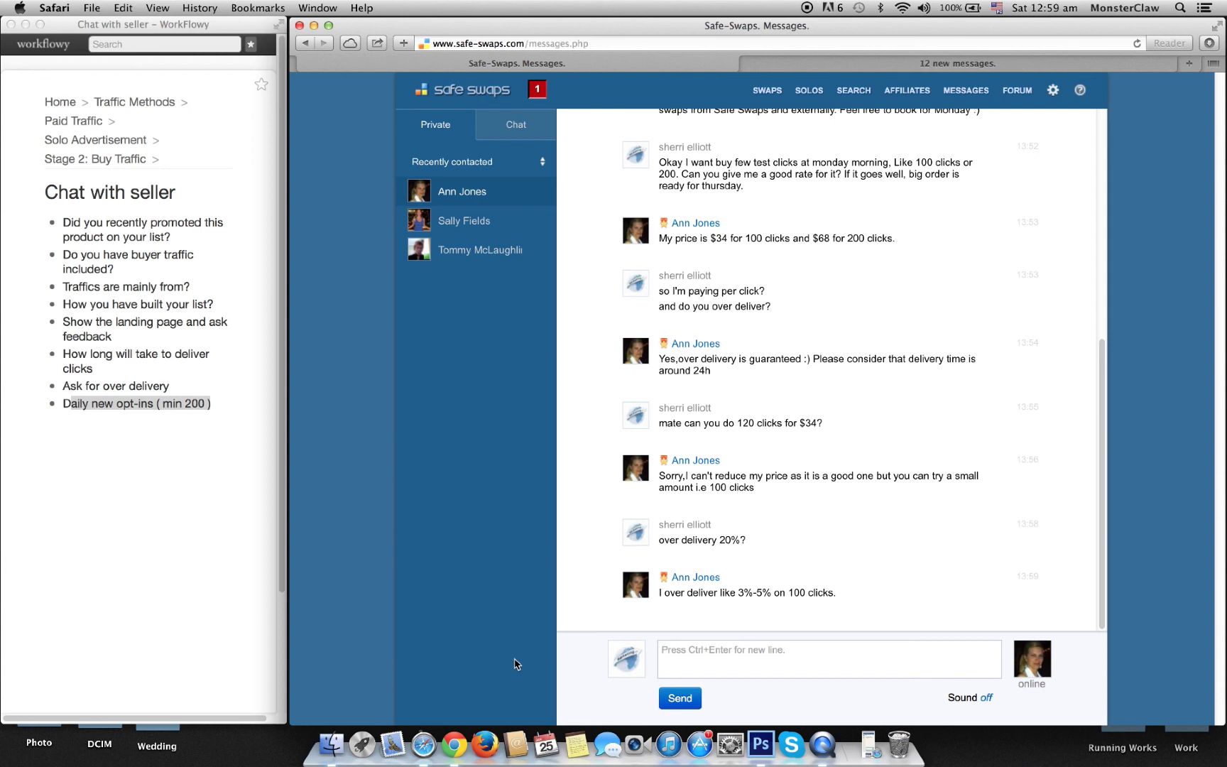
Step: Send the $34 seller 'Okay, I'll book for the monday. 100 click' and open their profile
type("Okay, I'll book for the monday. 1")
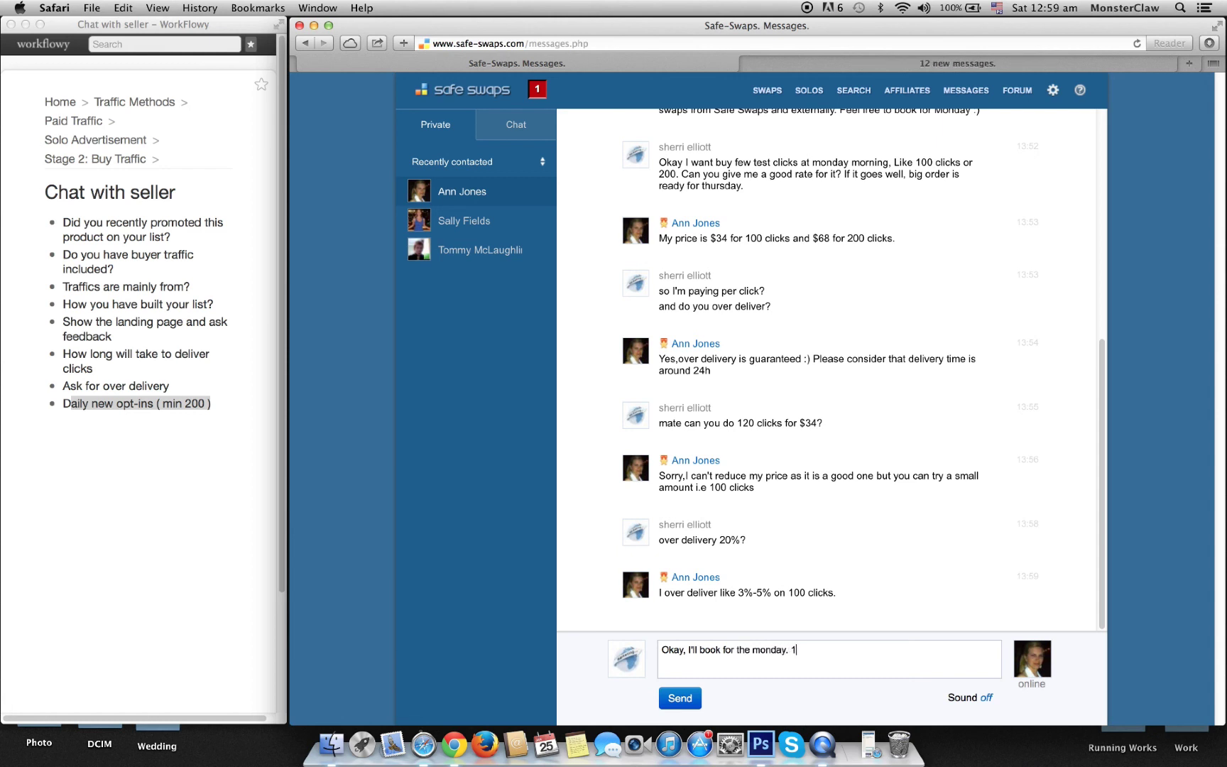
type("00 clicks")
left_click(699, 701)
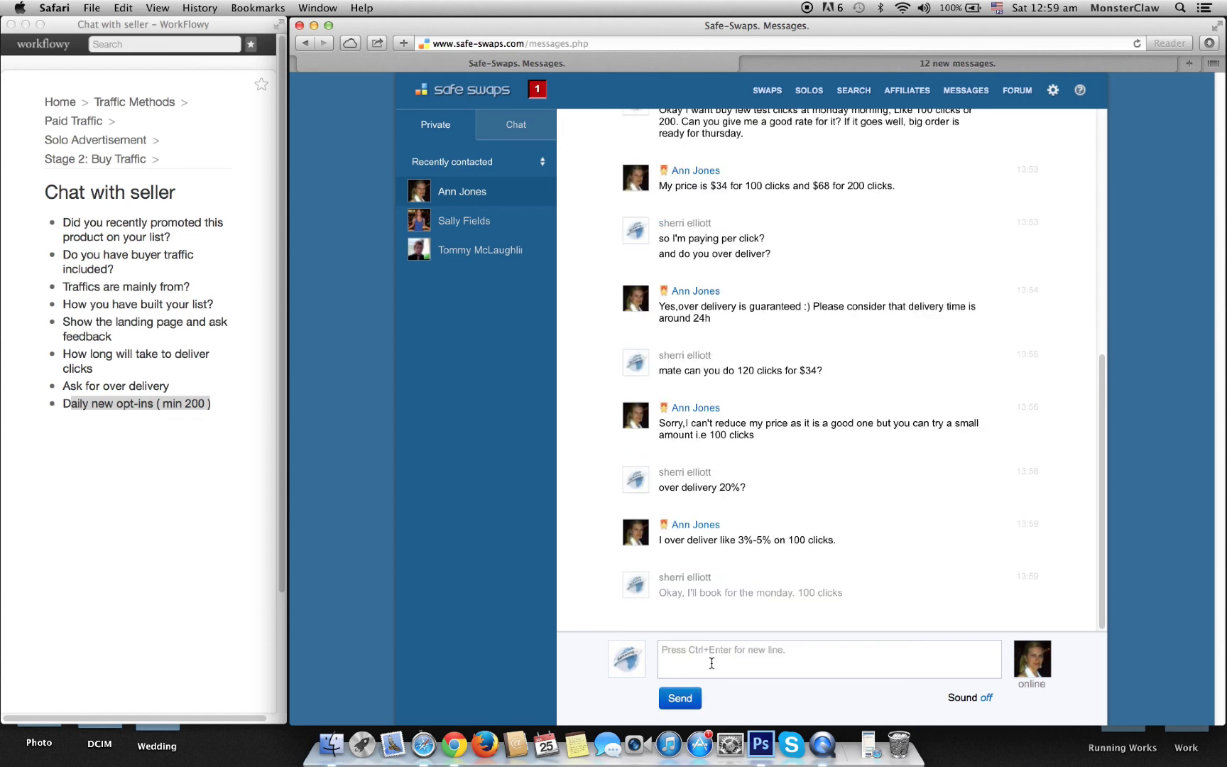
left_click(709, 528)
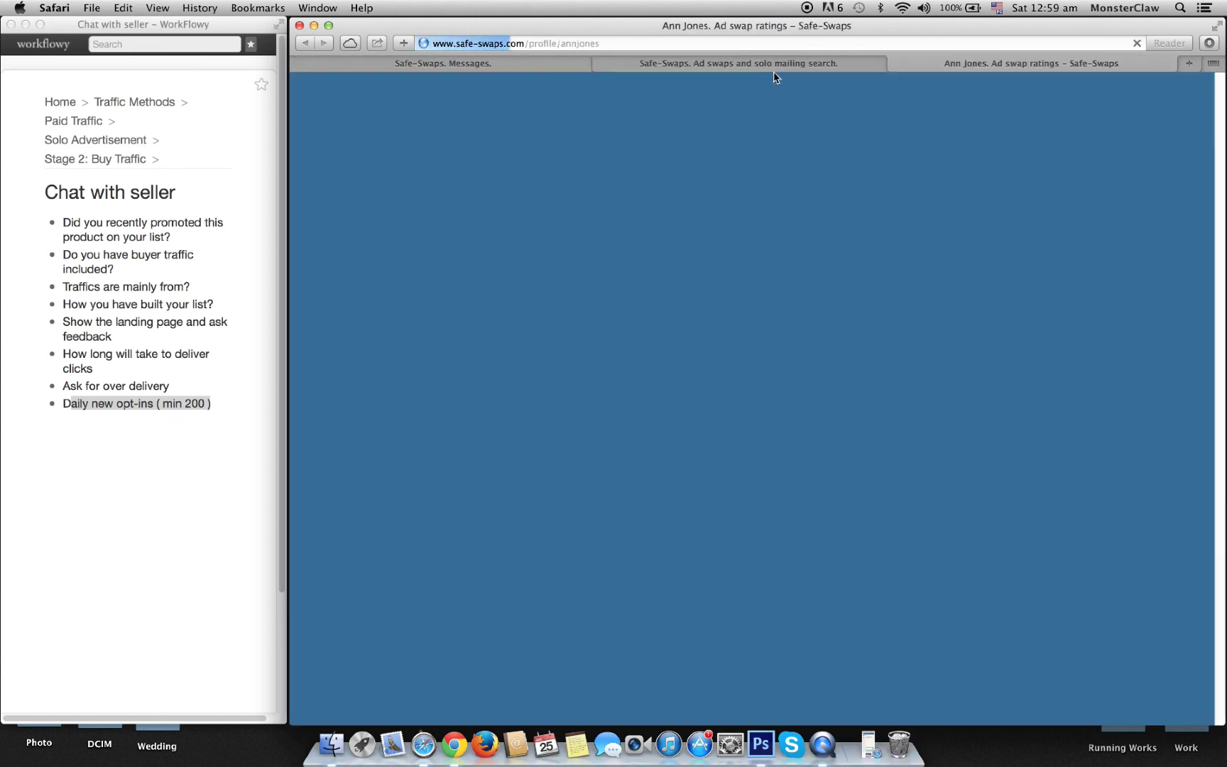
Step: Compare the seller's ratings against the solo ad search results, then reopen the $33 seller's chat
left_click(774, 63)
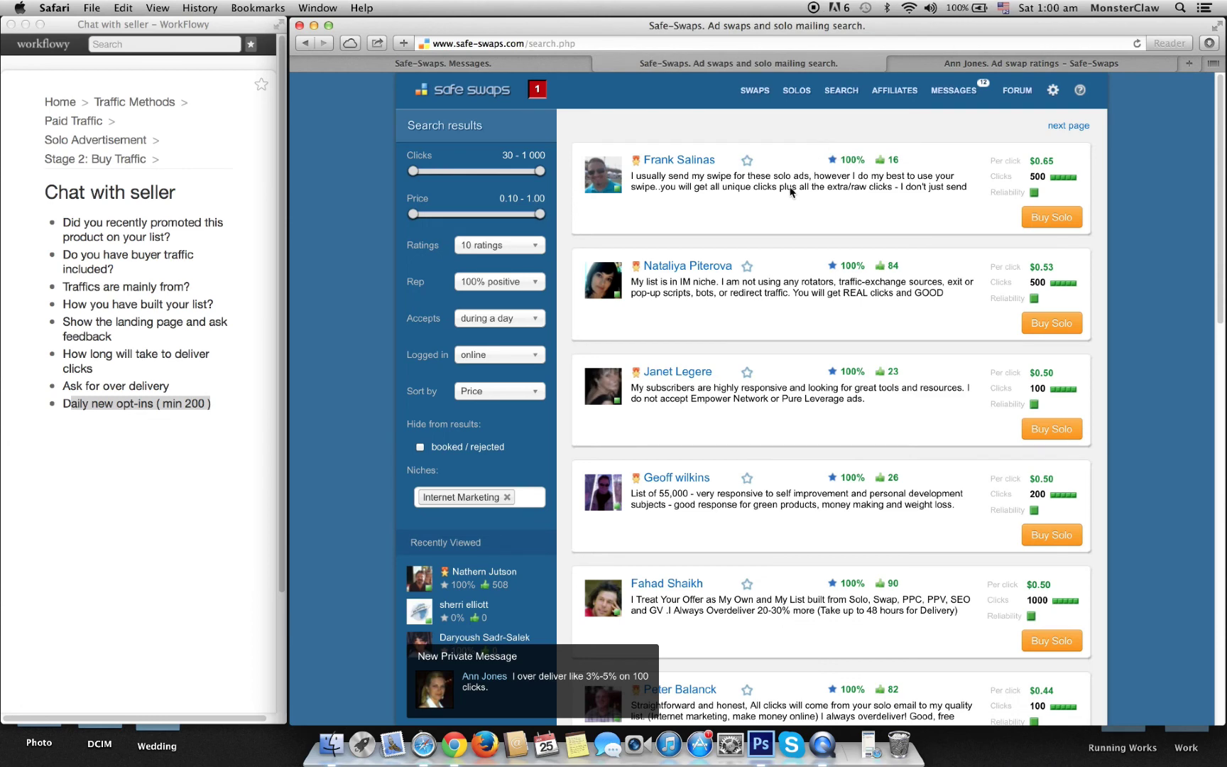
left_click(940, 65)
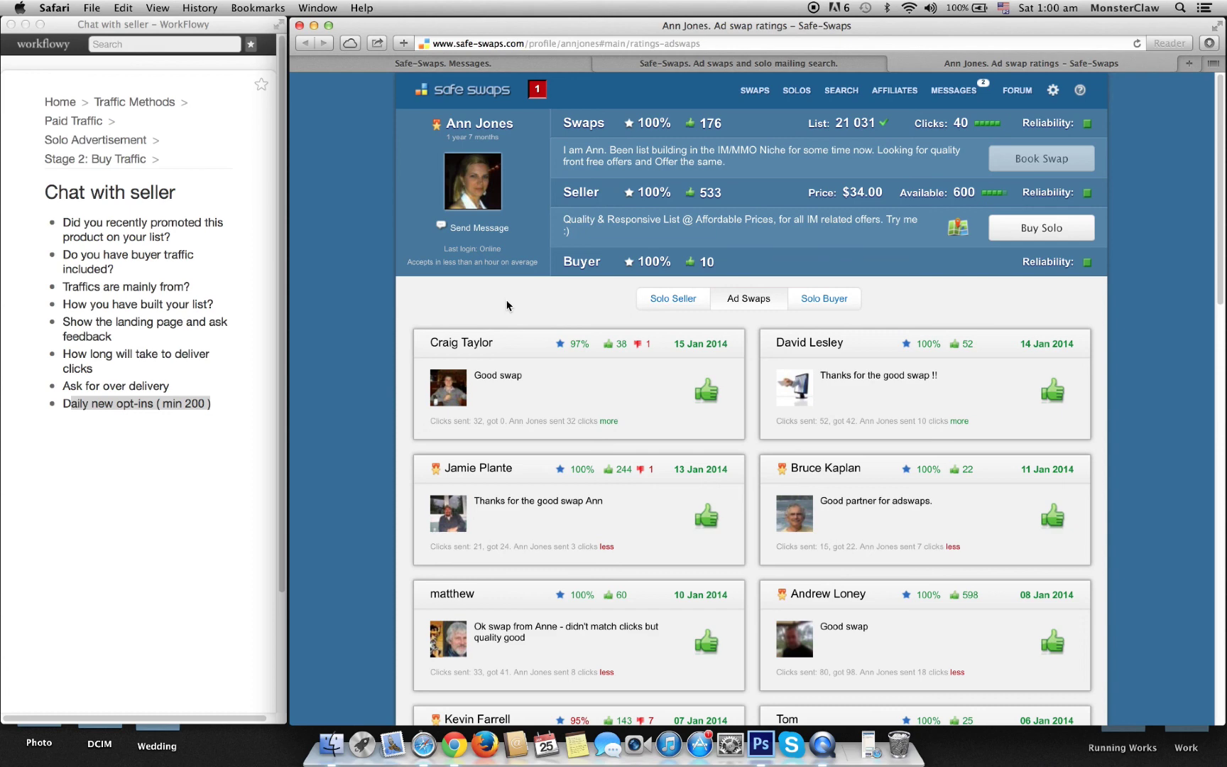
left_click(756, 65)
left_click(982, 63)
left_click(714, 64)
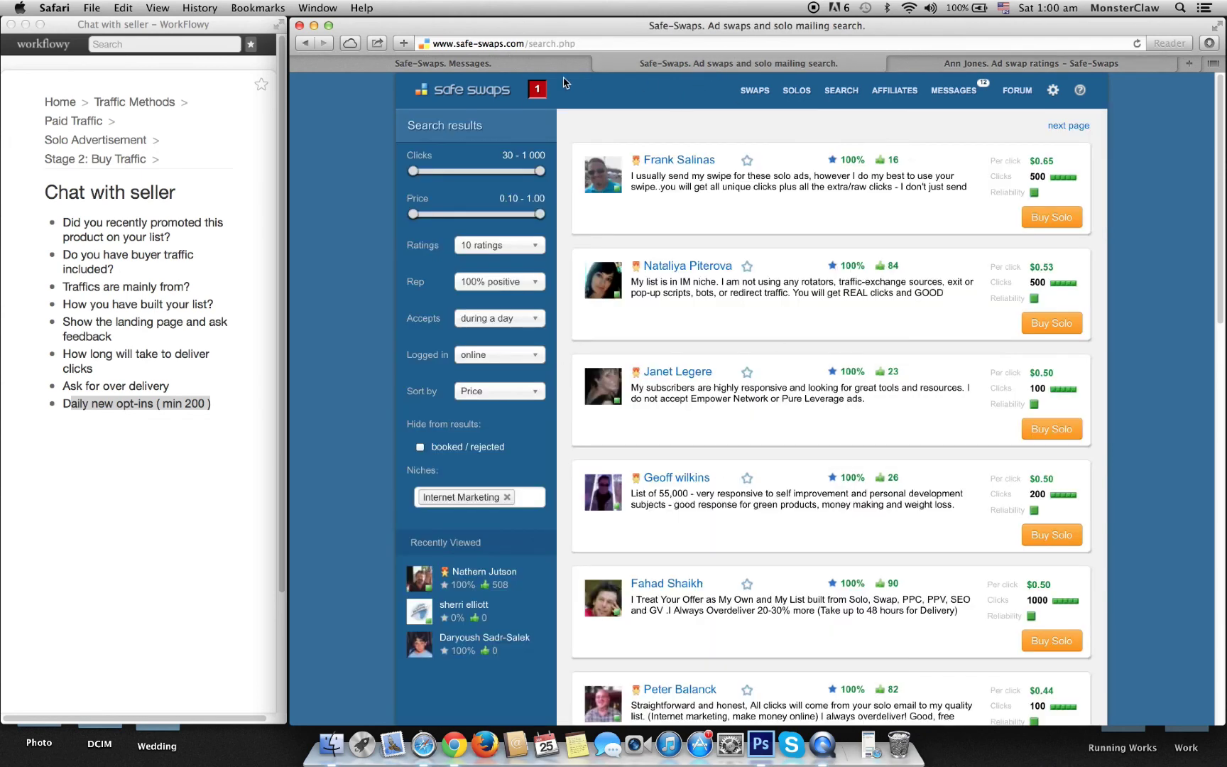
left_click(520, 65)
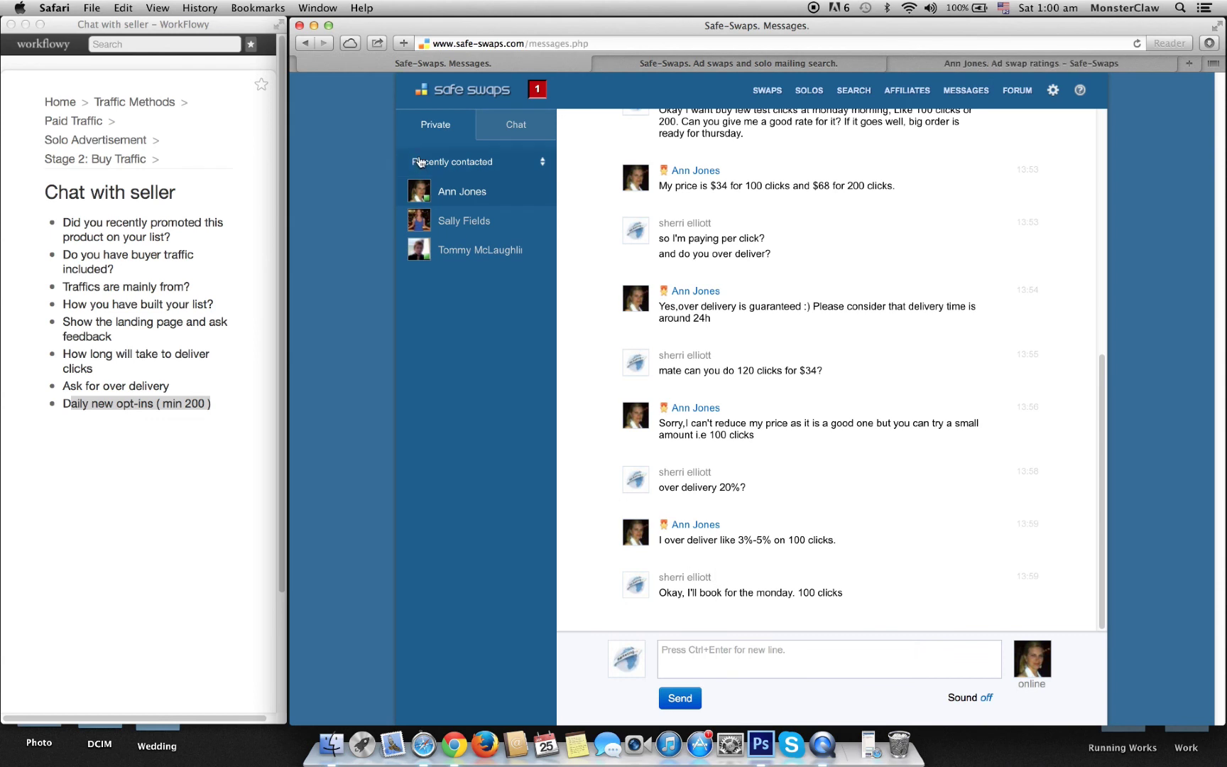
left_click(463, 229)
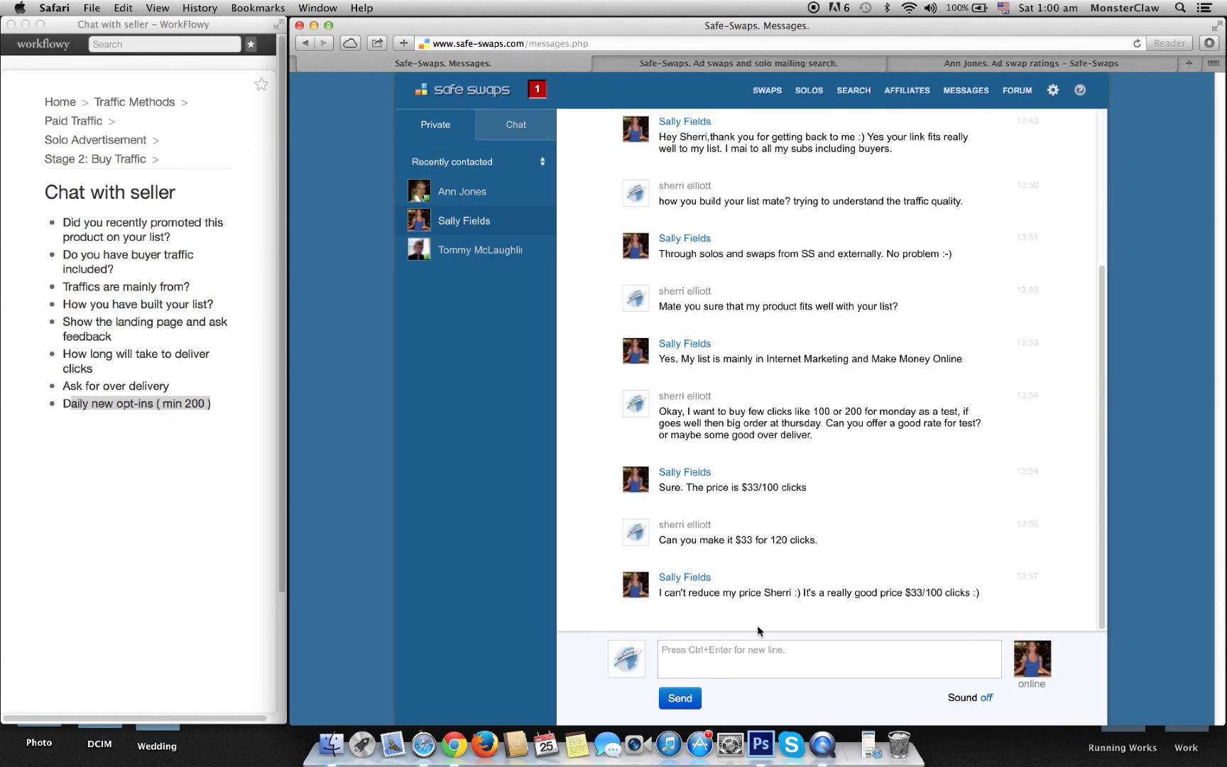
Step: Reply 'okay I'll but 100 click for tuesday.' to book the $33 seller for Tuesday
left_click(756, 650)
type("okay I'll but 100 click for ")
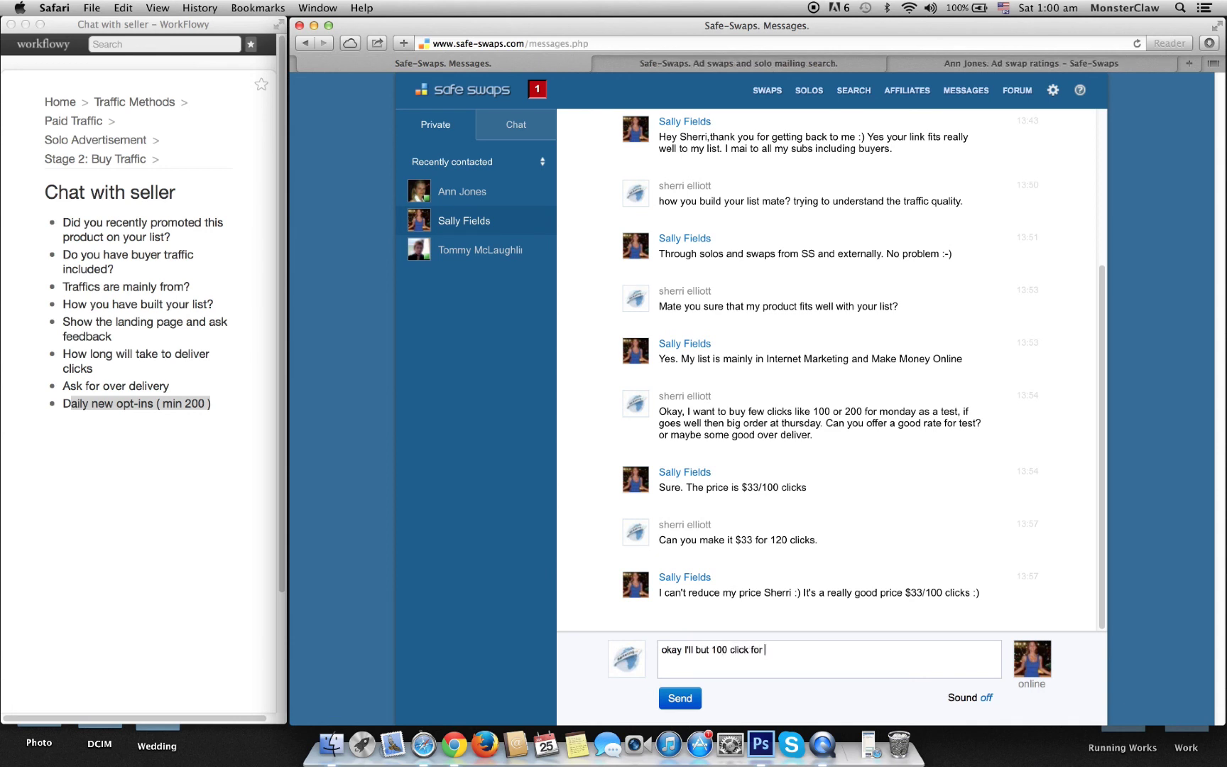
type("tuesday.")
left_click(675, 698)
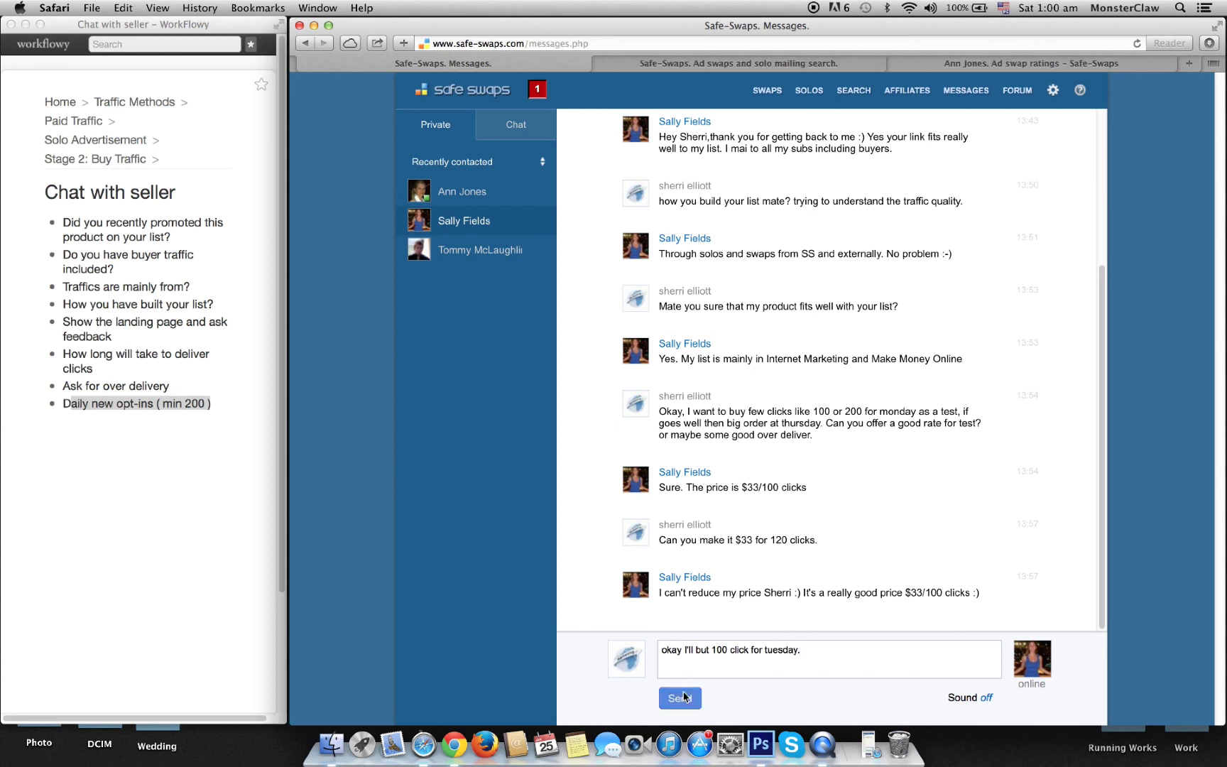
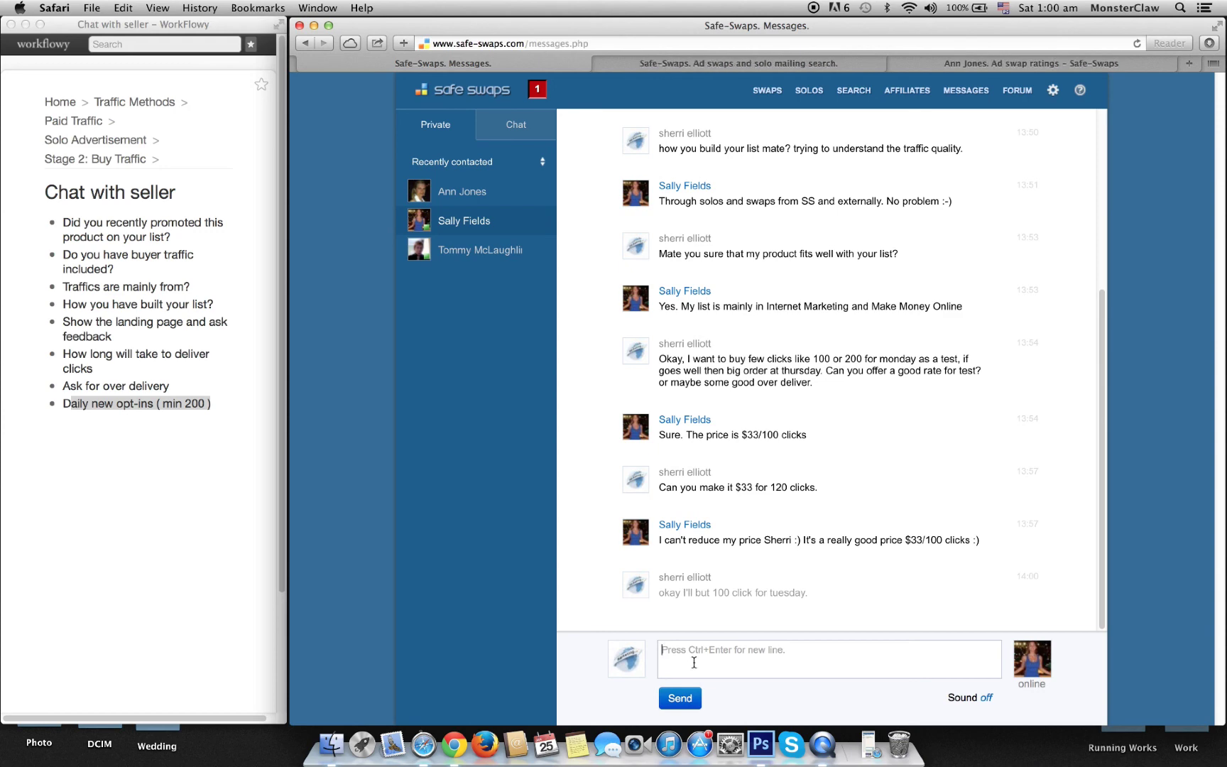
Step: Reply to the $28-per-100-clicks seller that the rate is good but the traffic may not suit your product
left_click(986, 64)
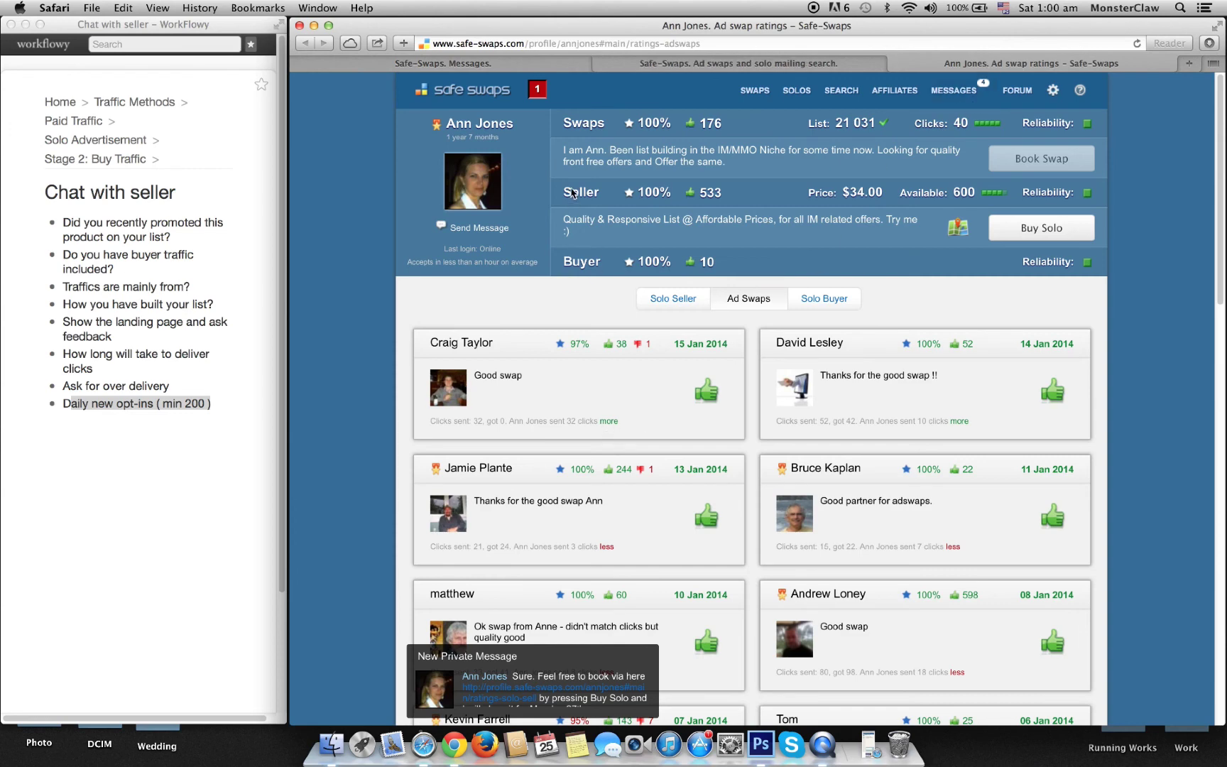
left_click(712, 65)
left_click(529, 65)
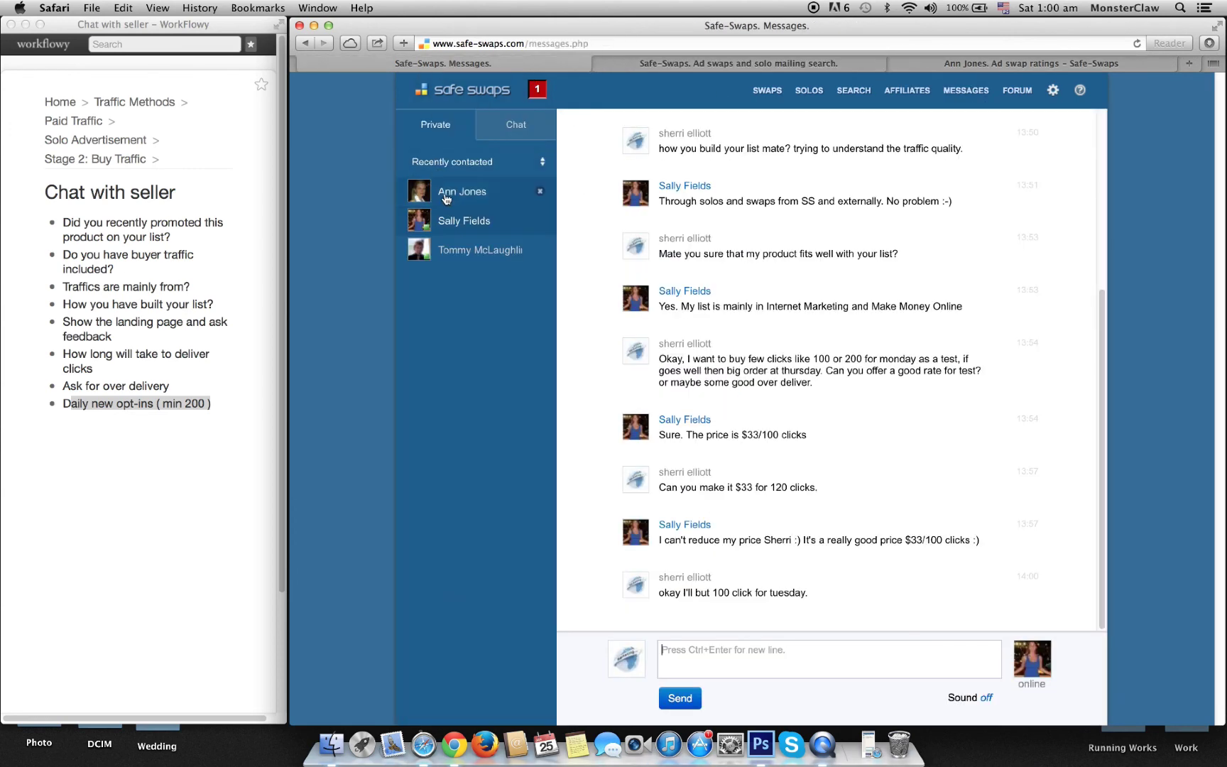
left_click(465, 250)
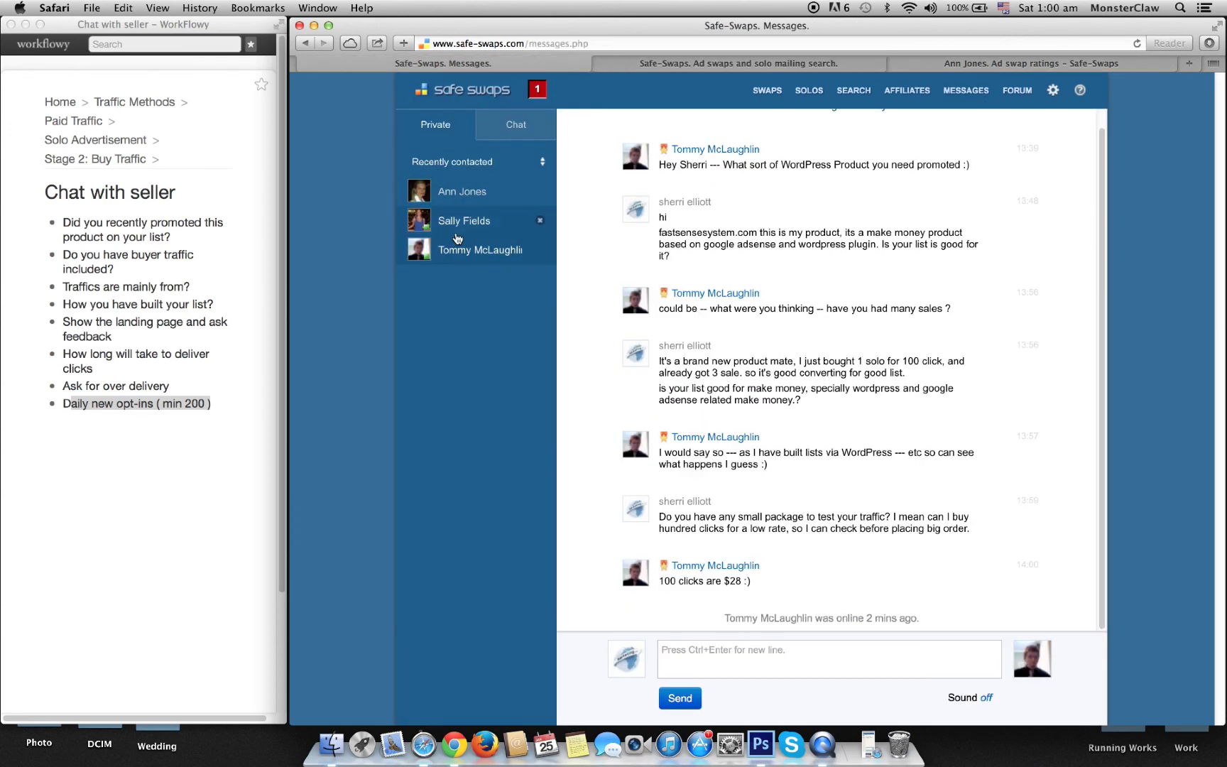
left_click(747, 657)
type("you rate is good")
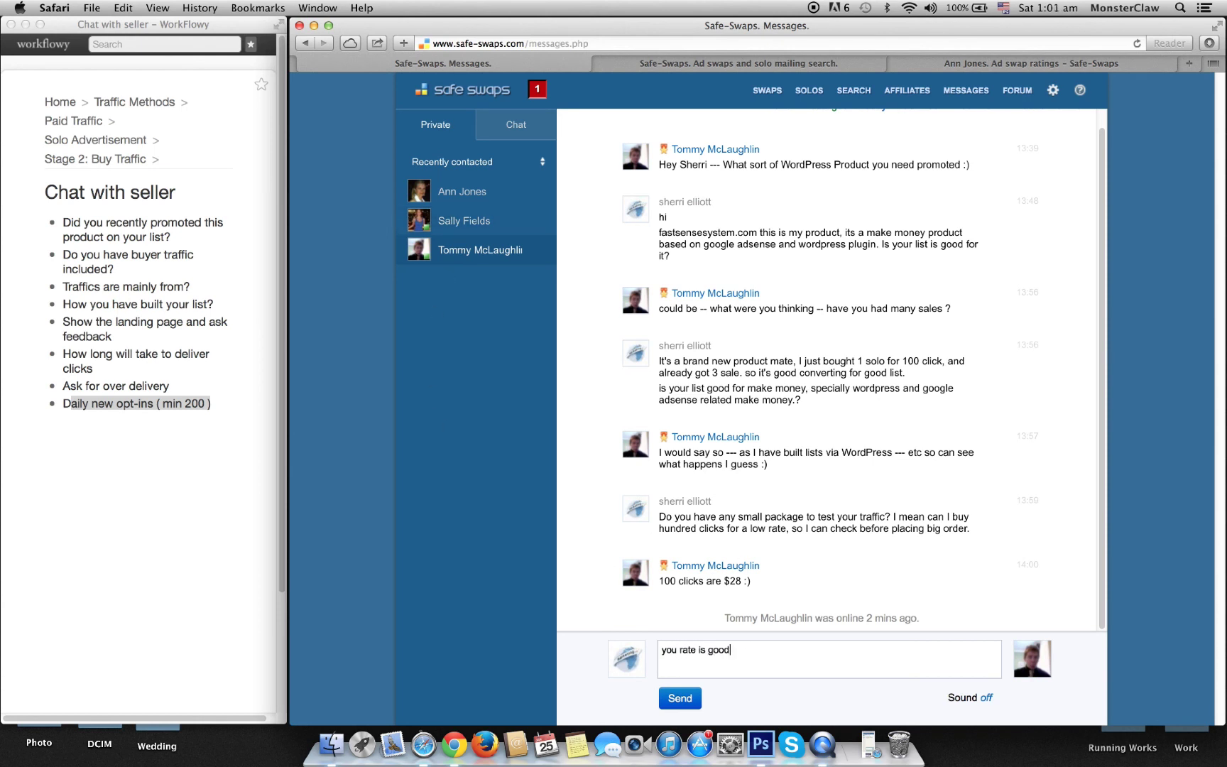
type(", but I am confused if your traffic are good for")
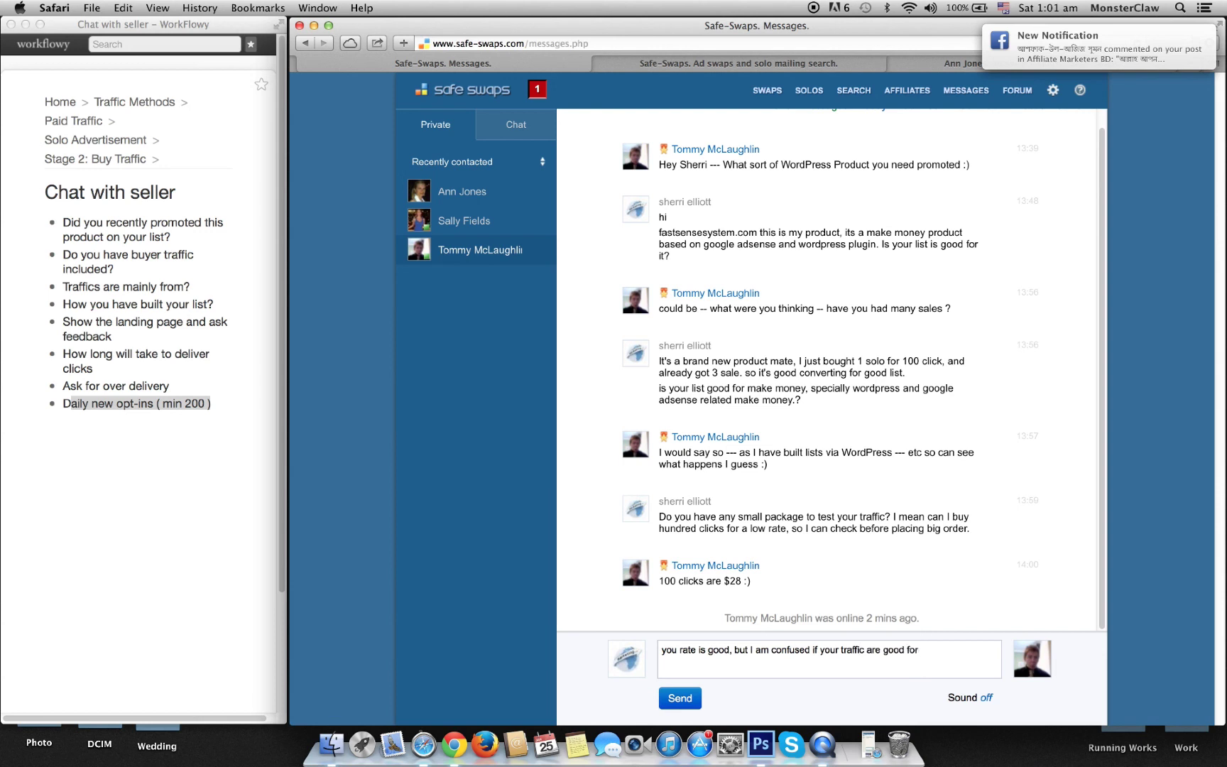
type(" My product")
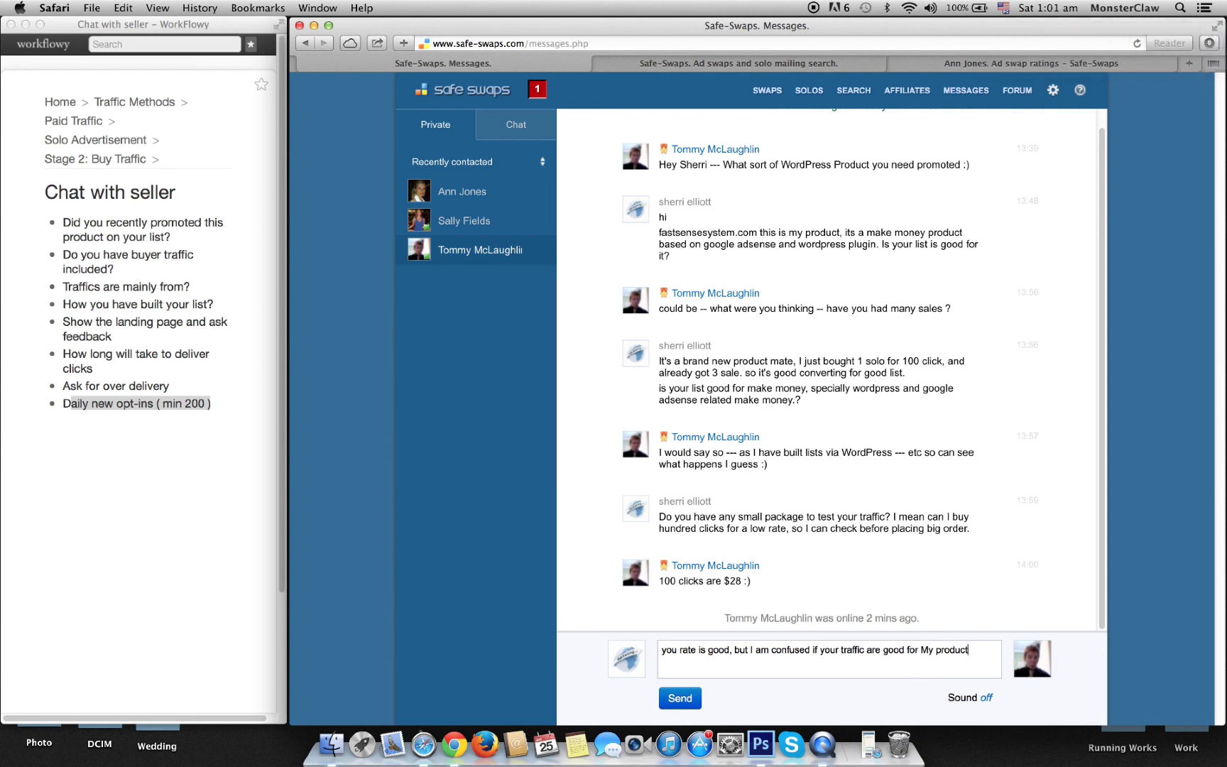
type(".")
key("Return")
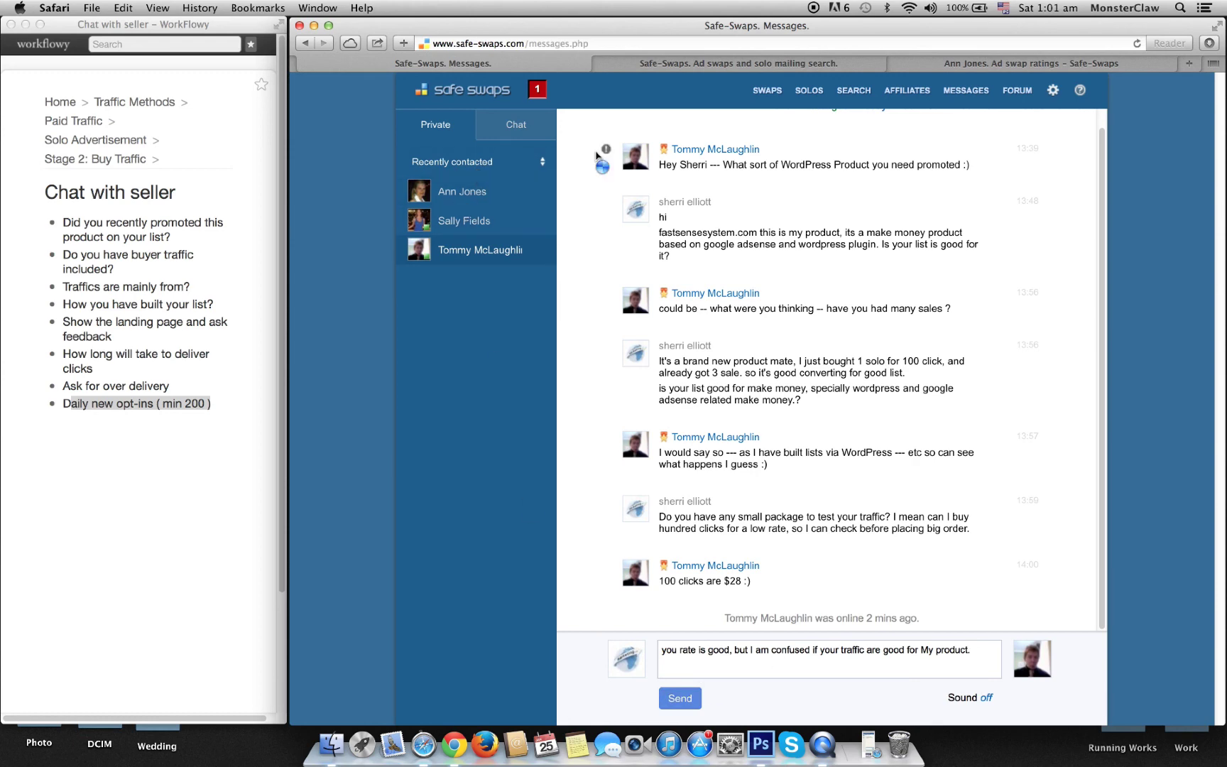
left_click(963, 66)
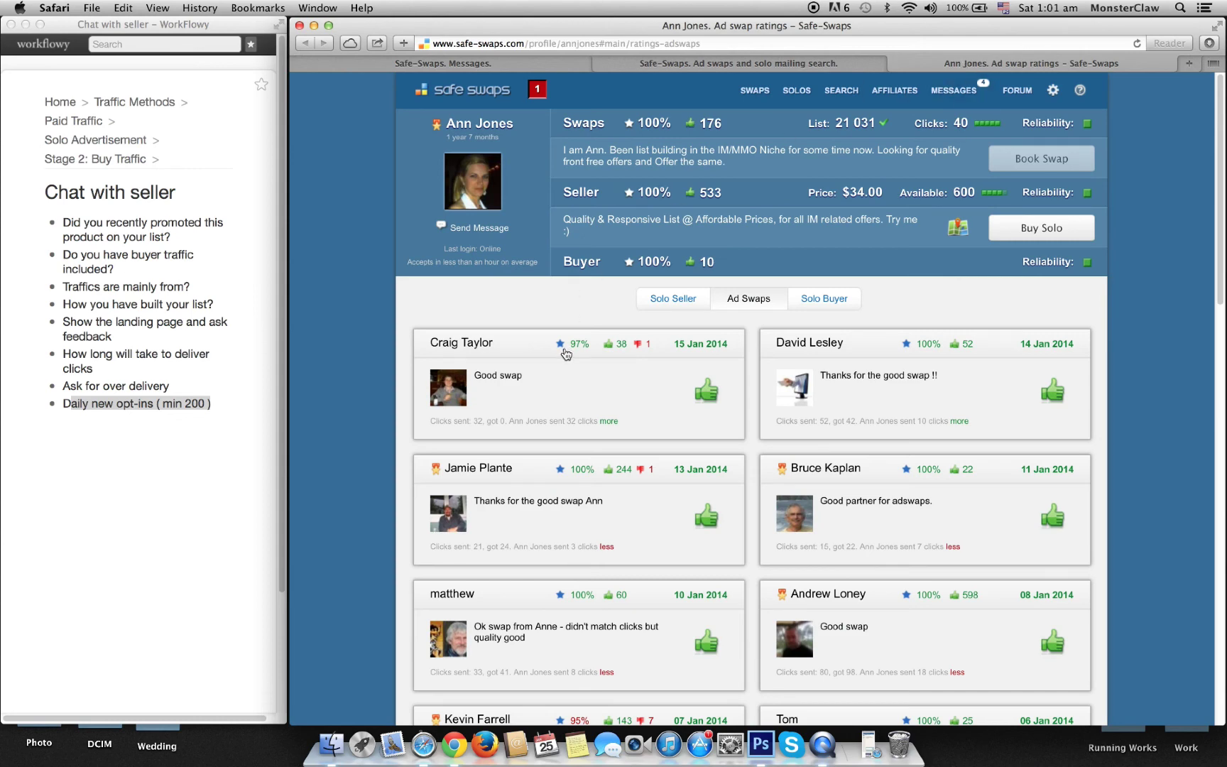
Step: Start buying a solo mailing from this seller, scheduled exactly on 28 Jan 2014
scroll(566, 353, "down", 5)
scroll(565, 355, "up", 5)
left_click(1043, 222)
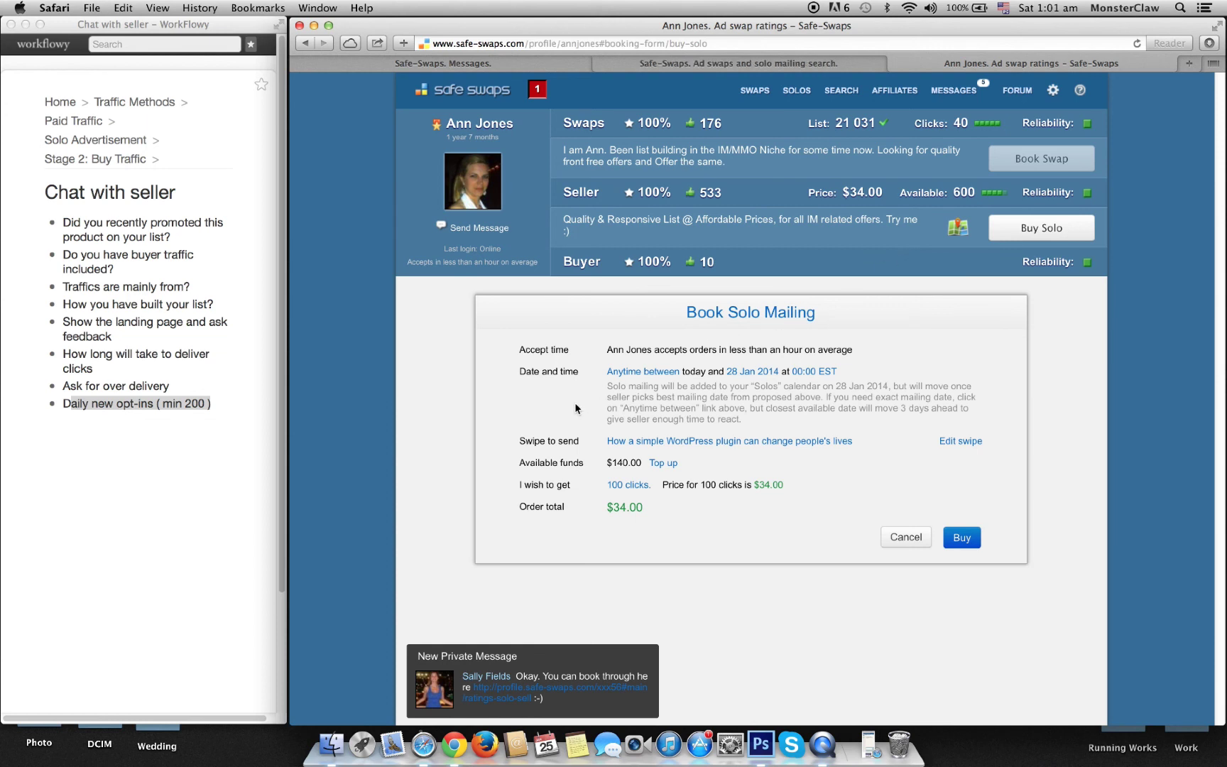
left_click(653, 373)
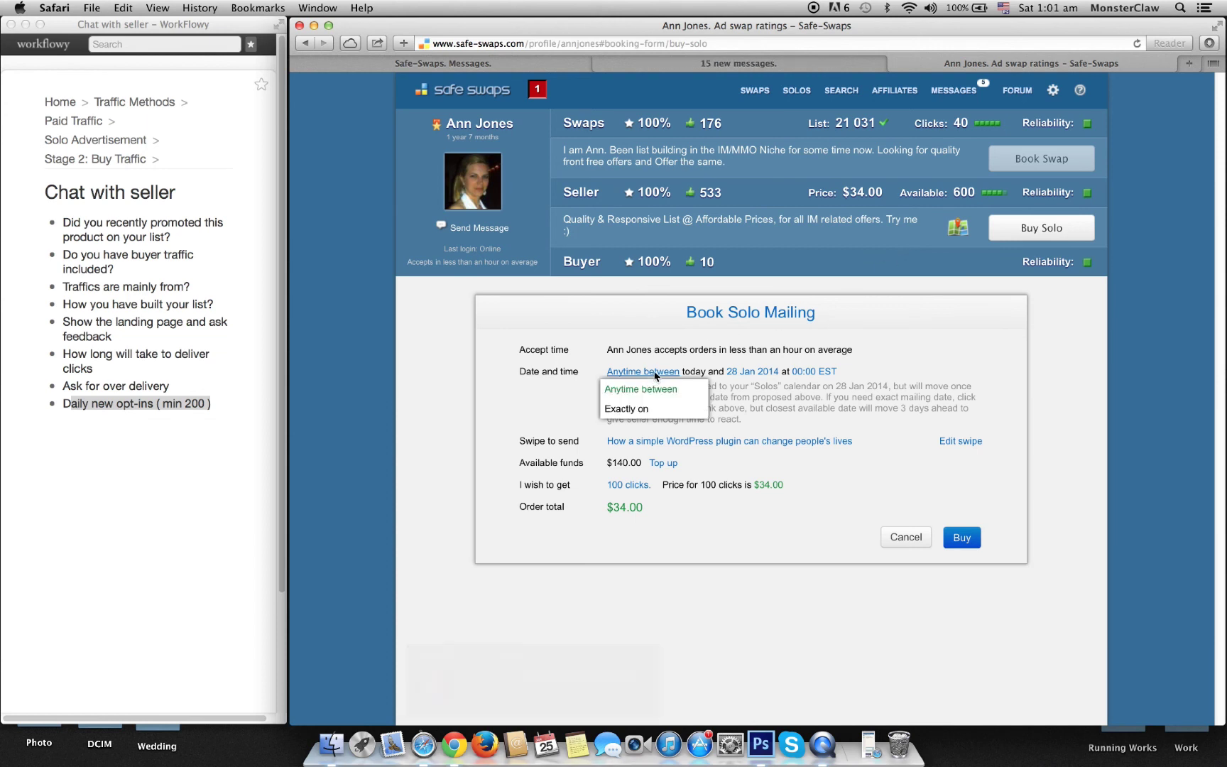
left_click(629, 409)
left_click(680, 372)
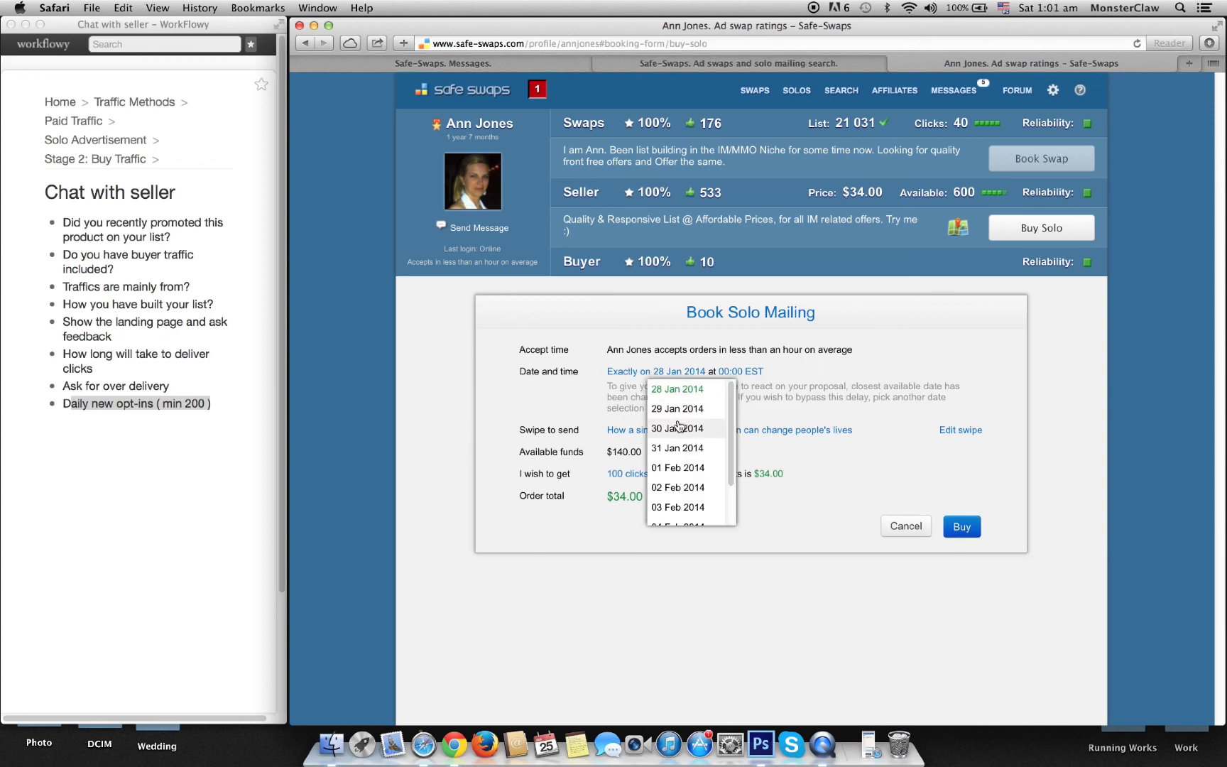
left_click(677, 391)
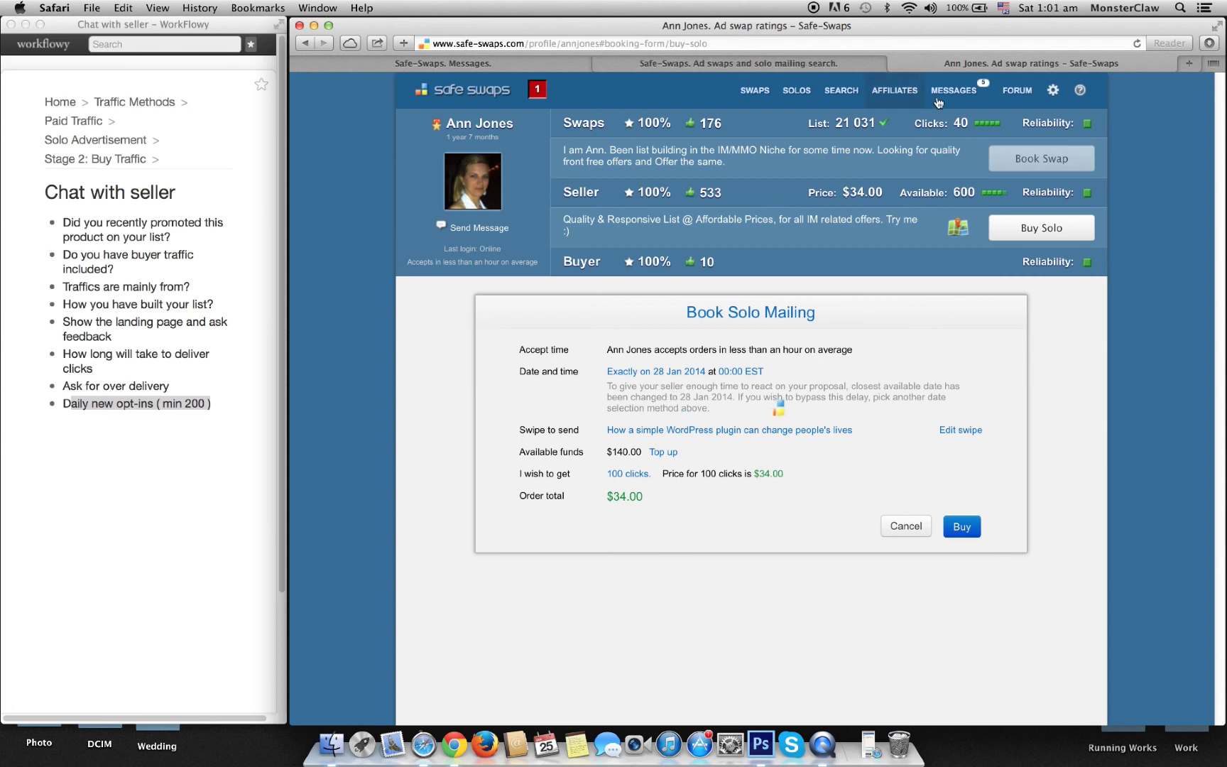
Step: Check today's date on the menu-bar clock
left_click(1040, 9)
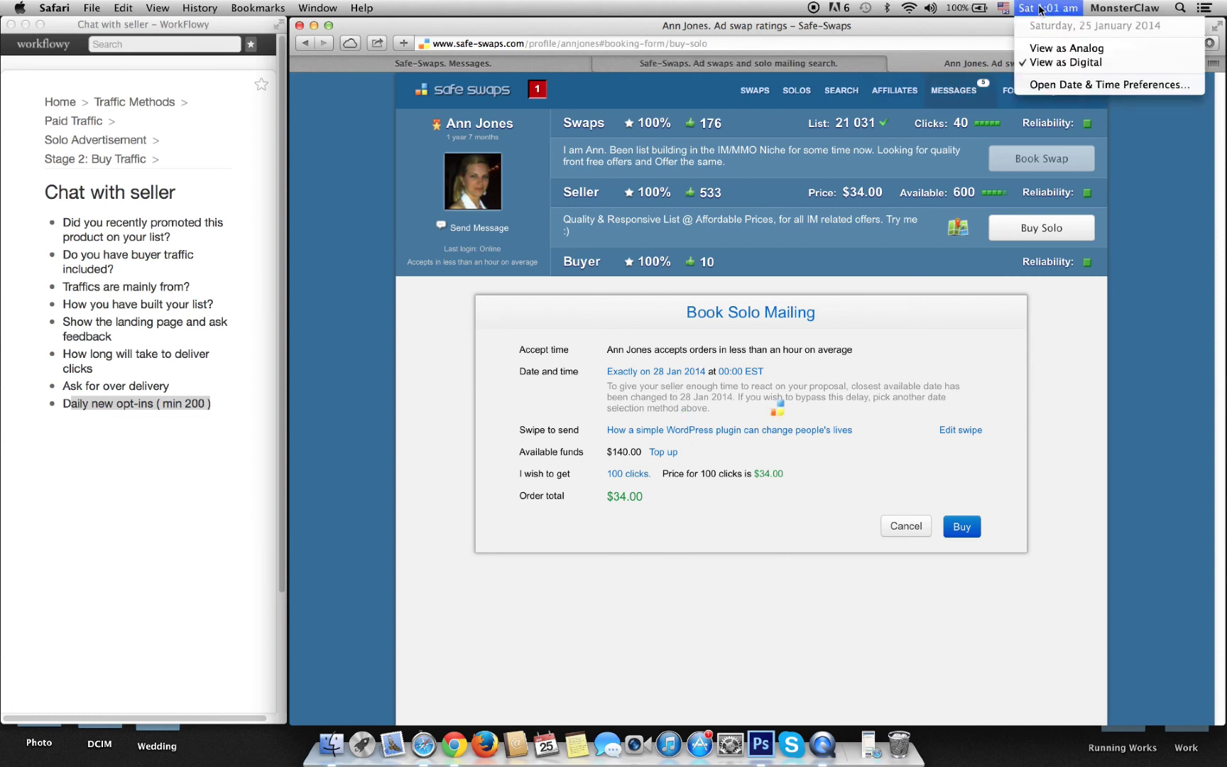
left_click(1126, 33)
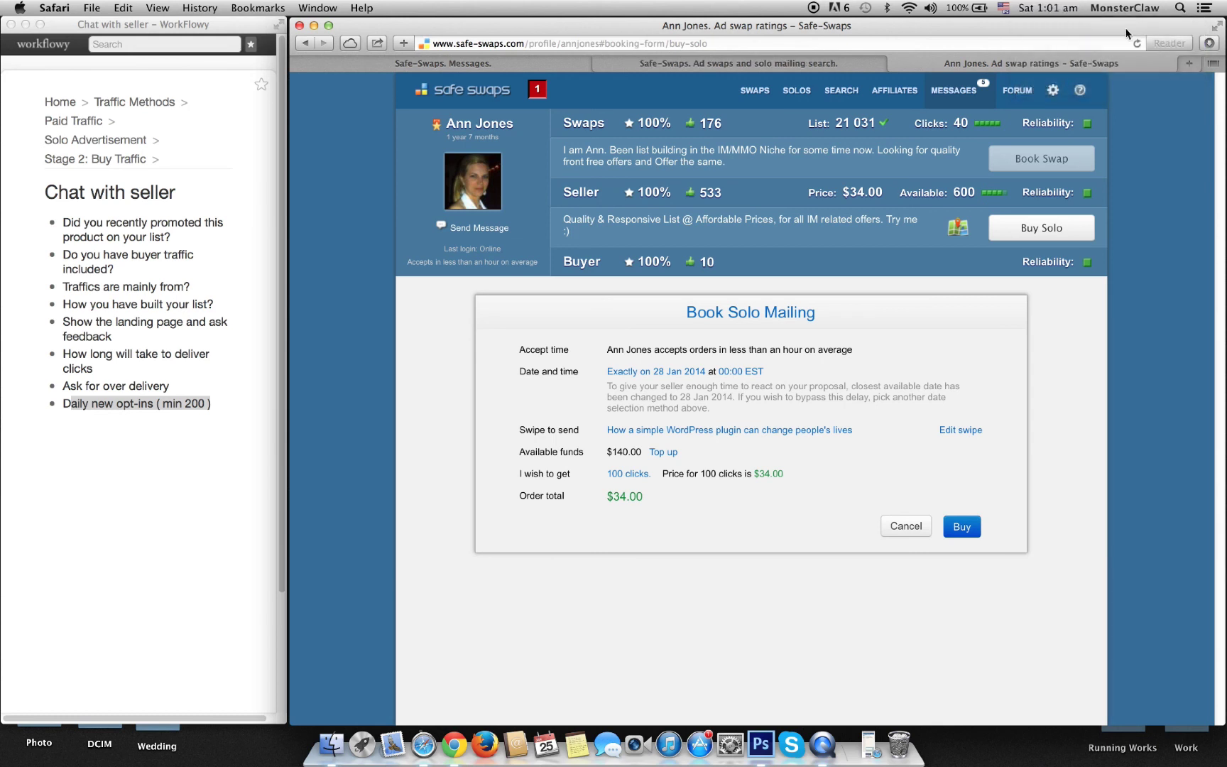
left_click(1029, 7)
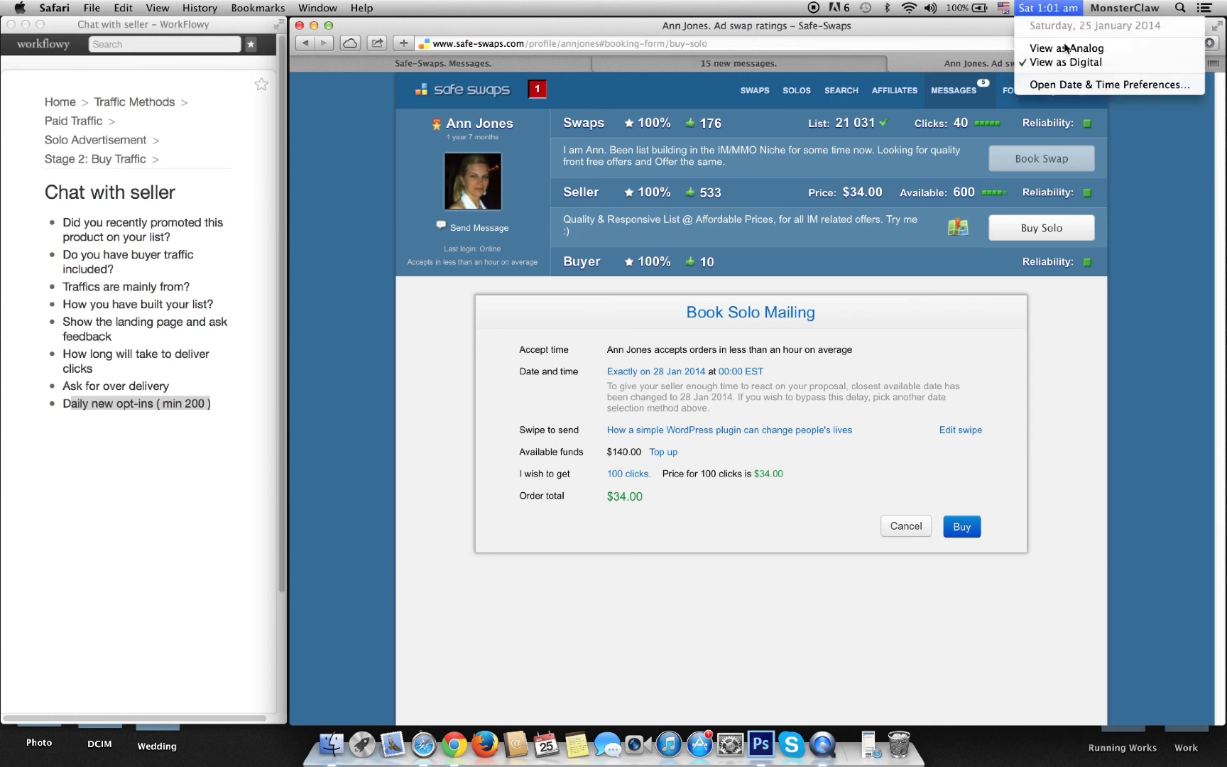
left_click(1069, 85)
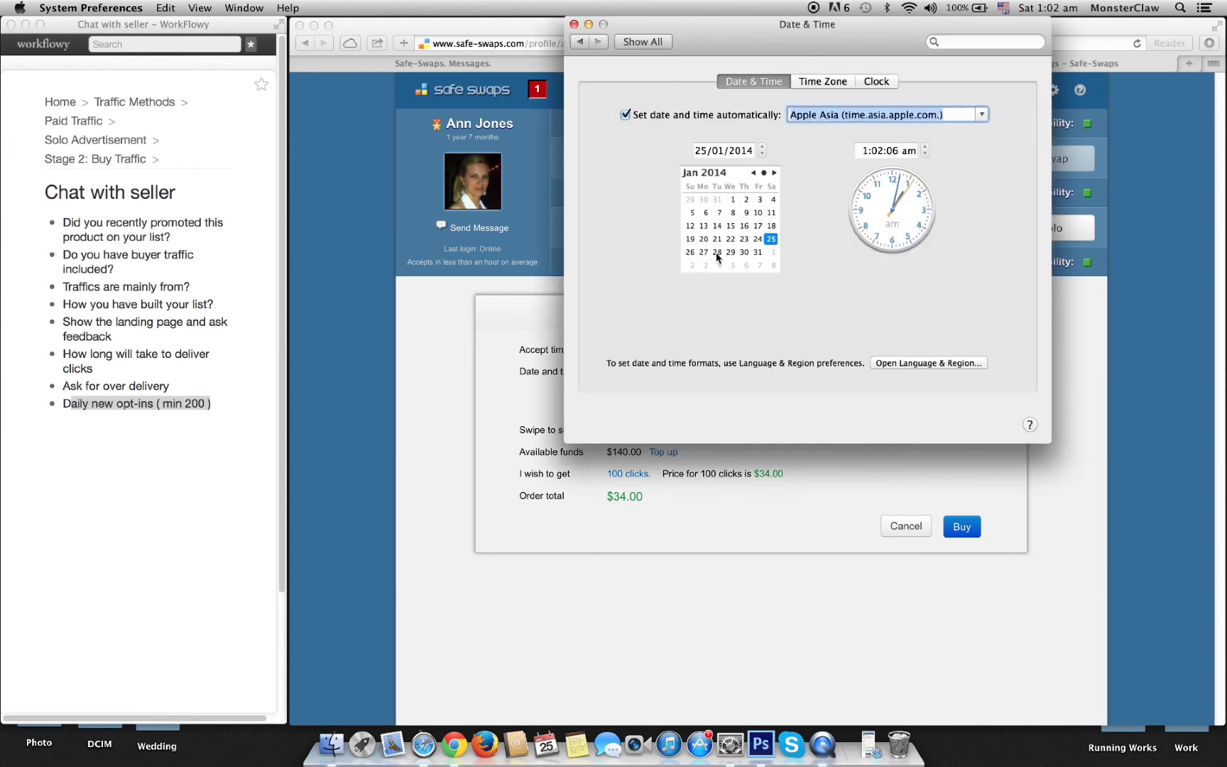
left_click(574, 24)
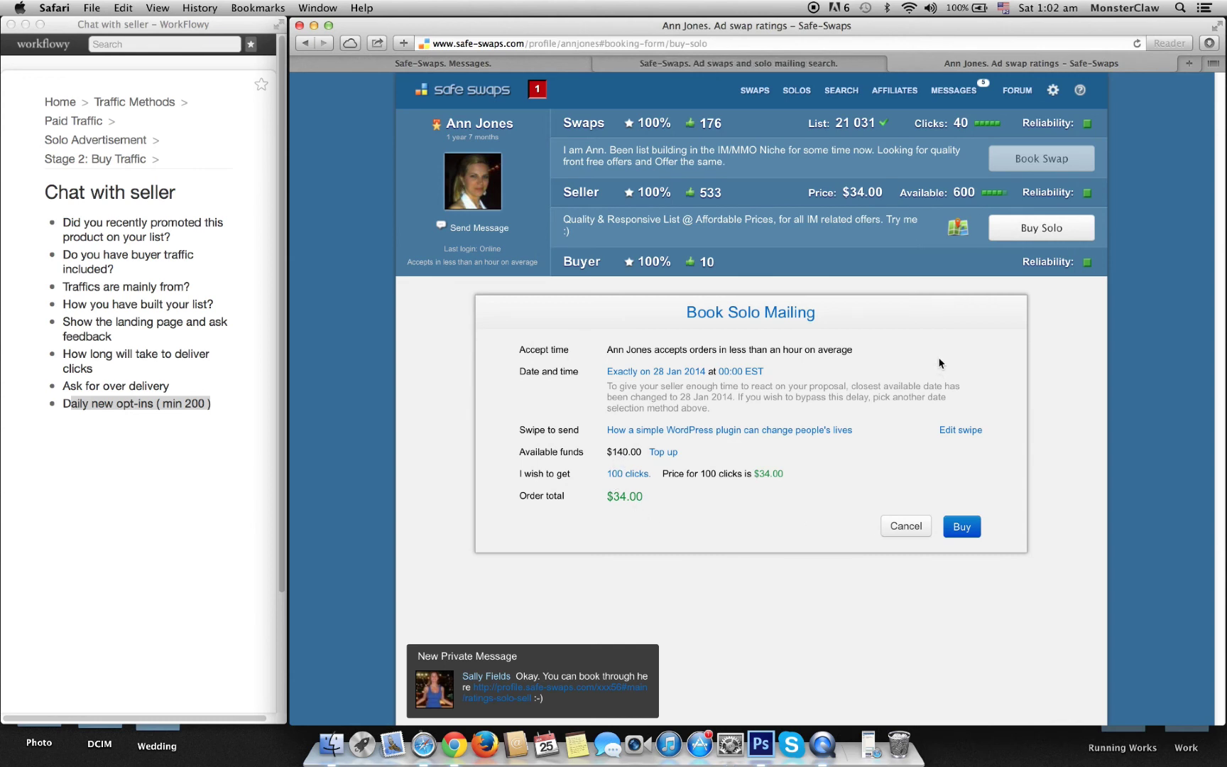
Step: Tell the seller proposing Monday 27th that the 27th is unavailable and to start from the 28th
left_click(444, 65)
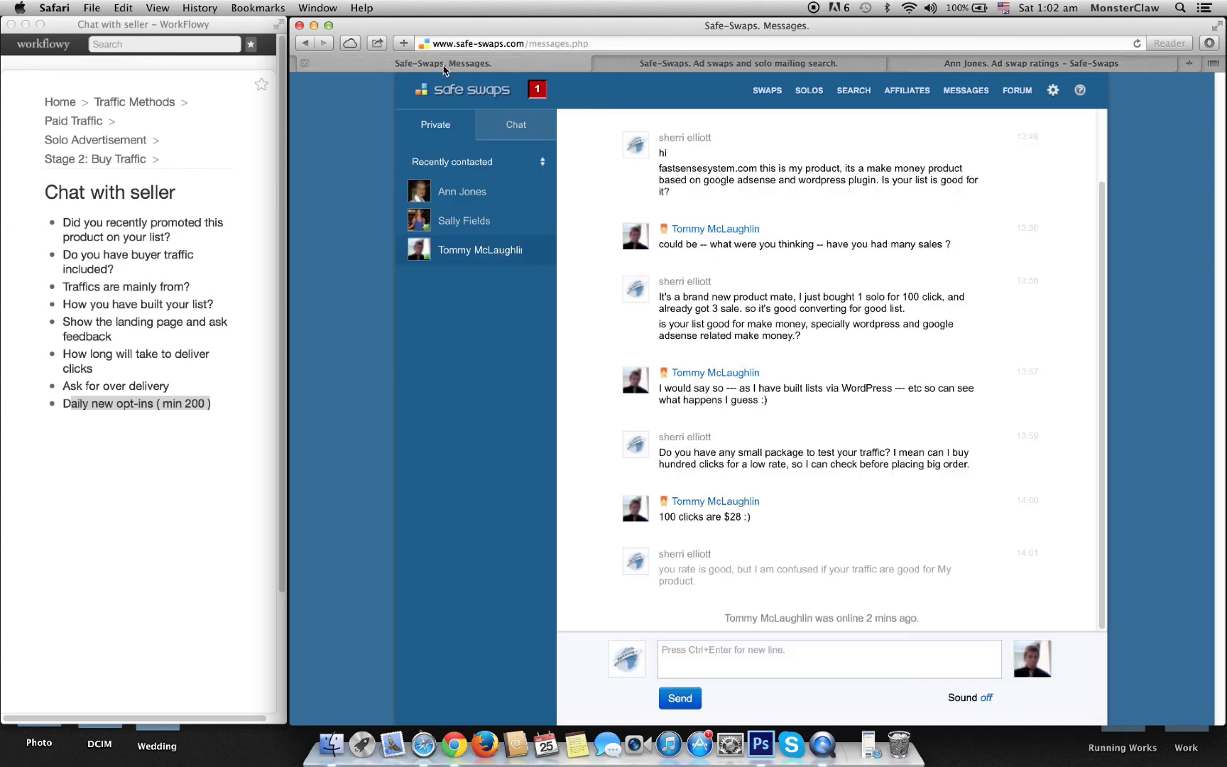
left_click(461, 192)
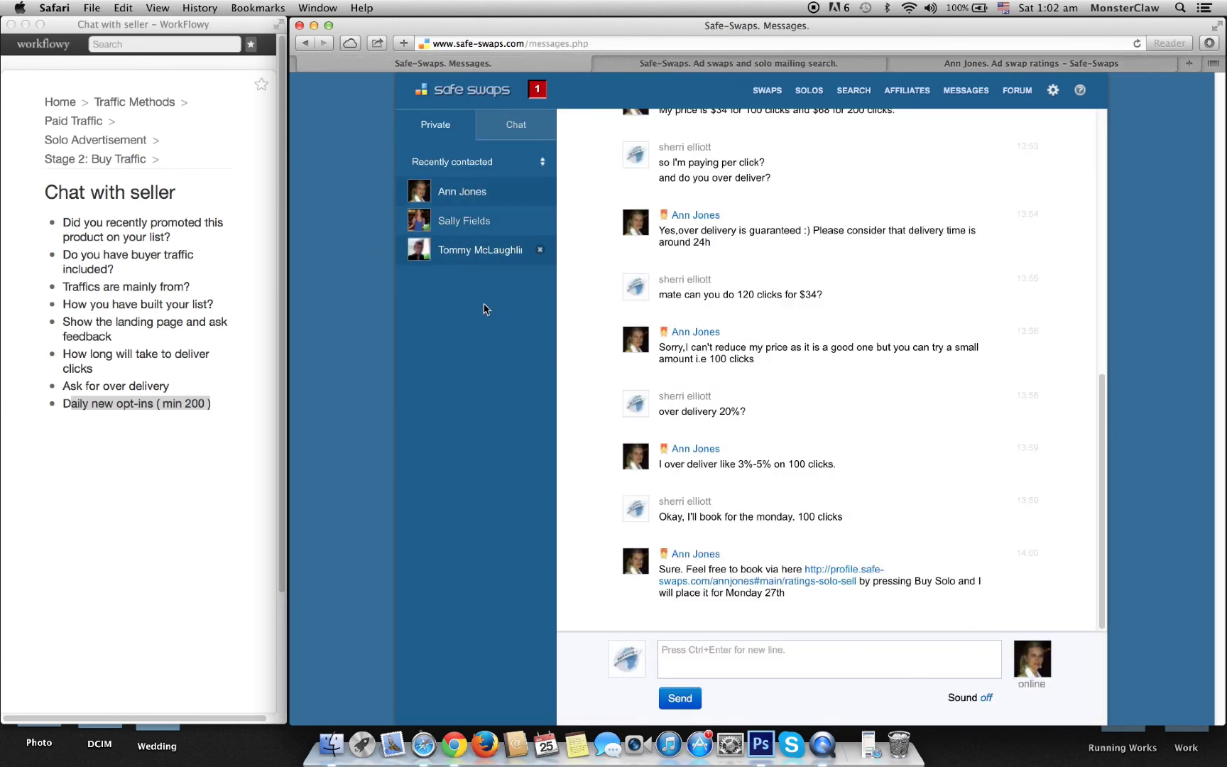
left_click(748, 653)
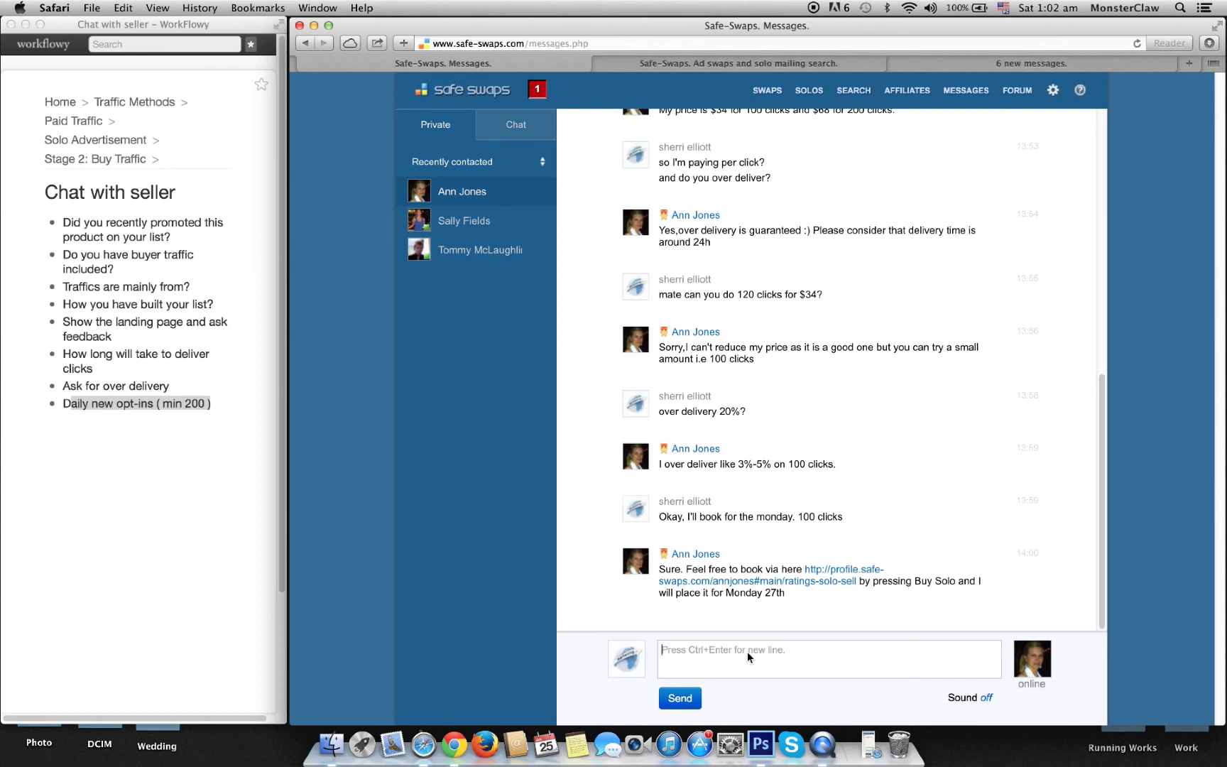
type("27th is not av")
type("ailabe")
key("BackSpace")
type("le")
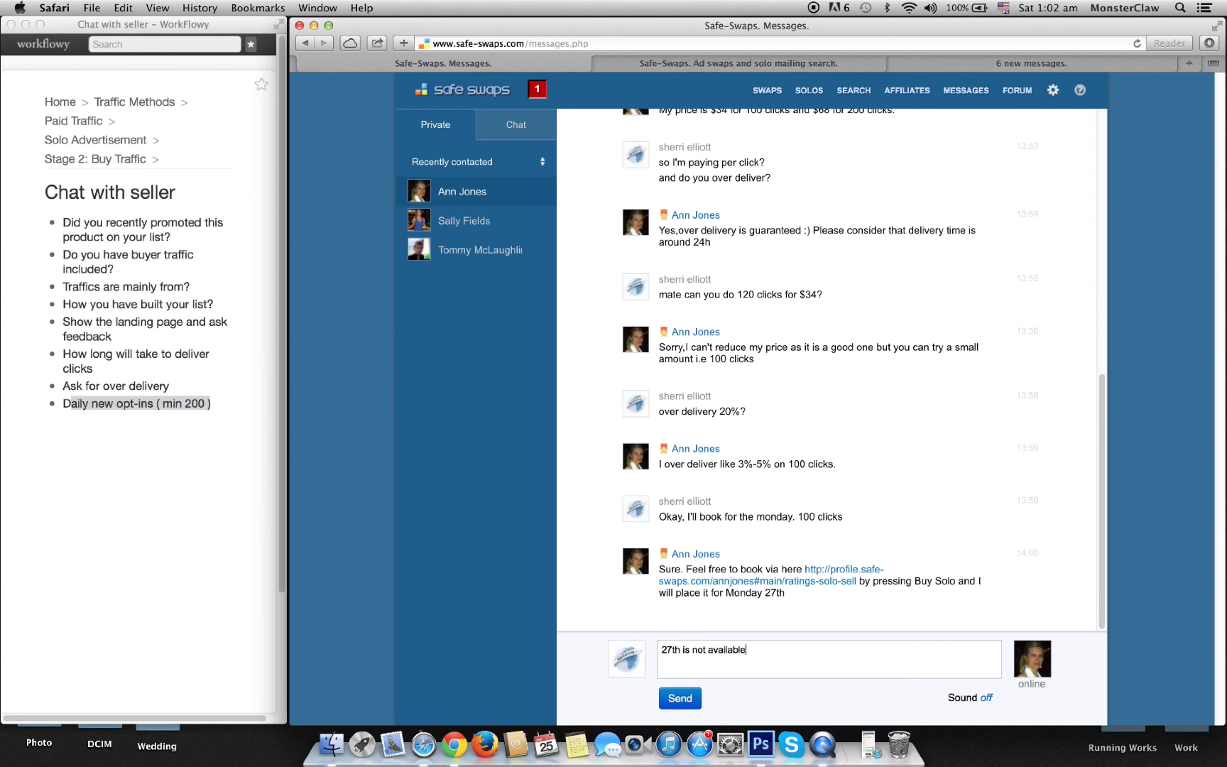
type(" I guess. stars from 28")
key("Return")
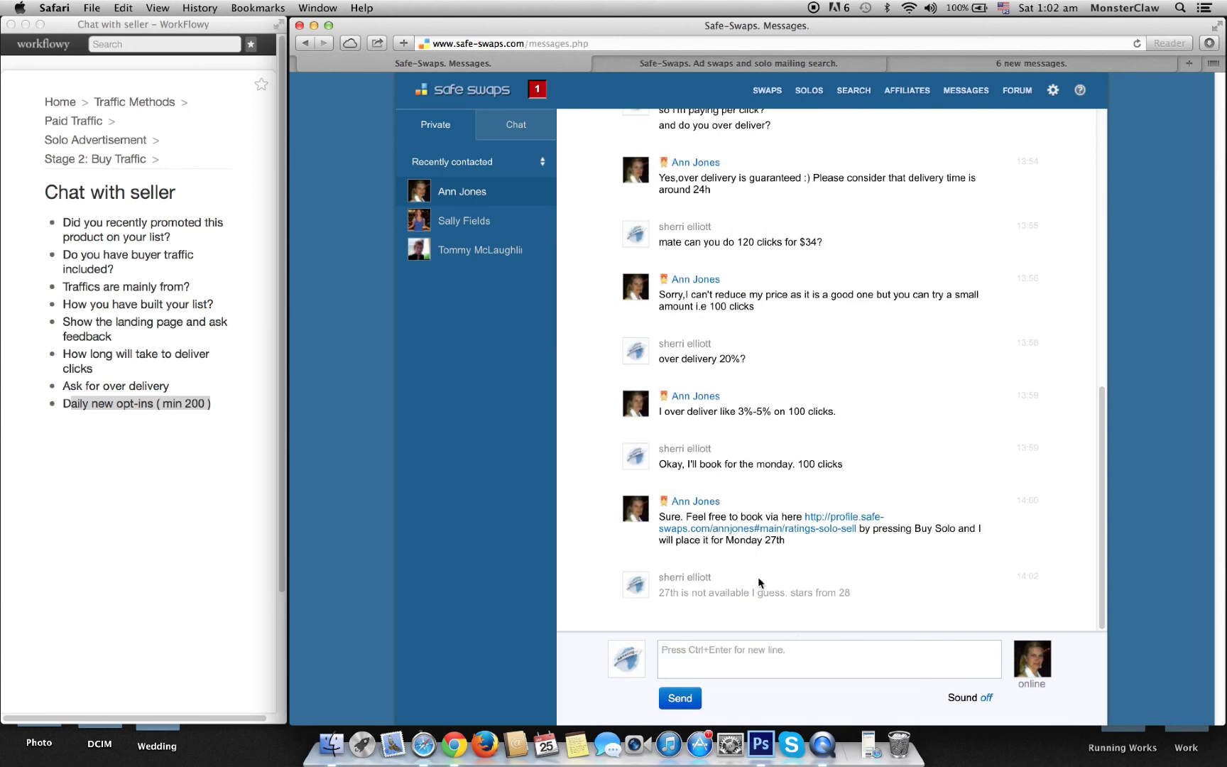
Step: Tell the $33-per-100-clicks seller you specifically want a Monday morning mailing
left_click(468, 221)
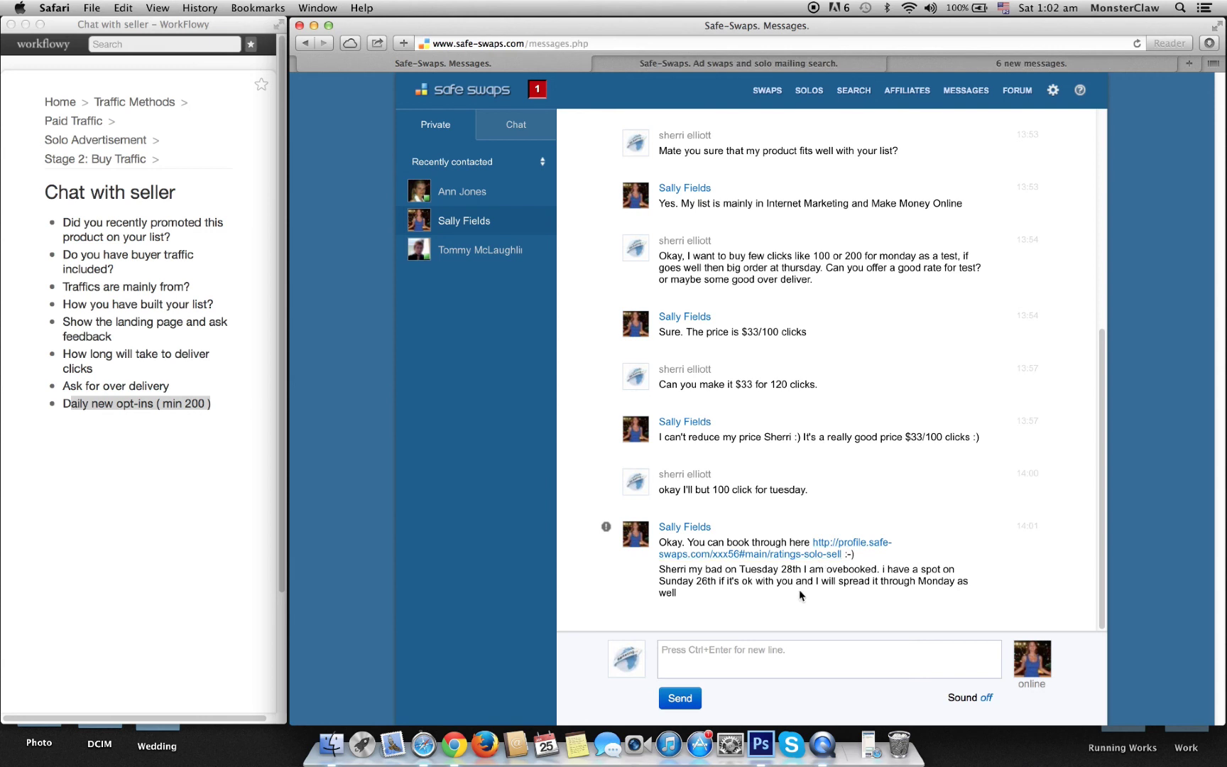
left_click(764, 651)
type("No I want ")
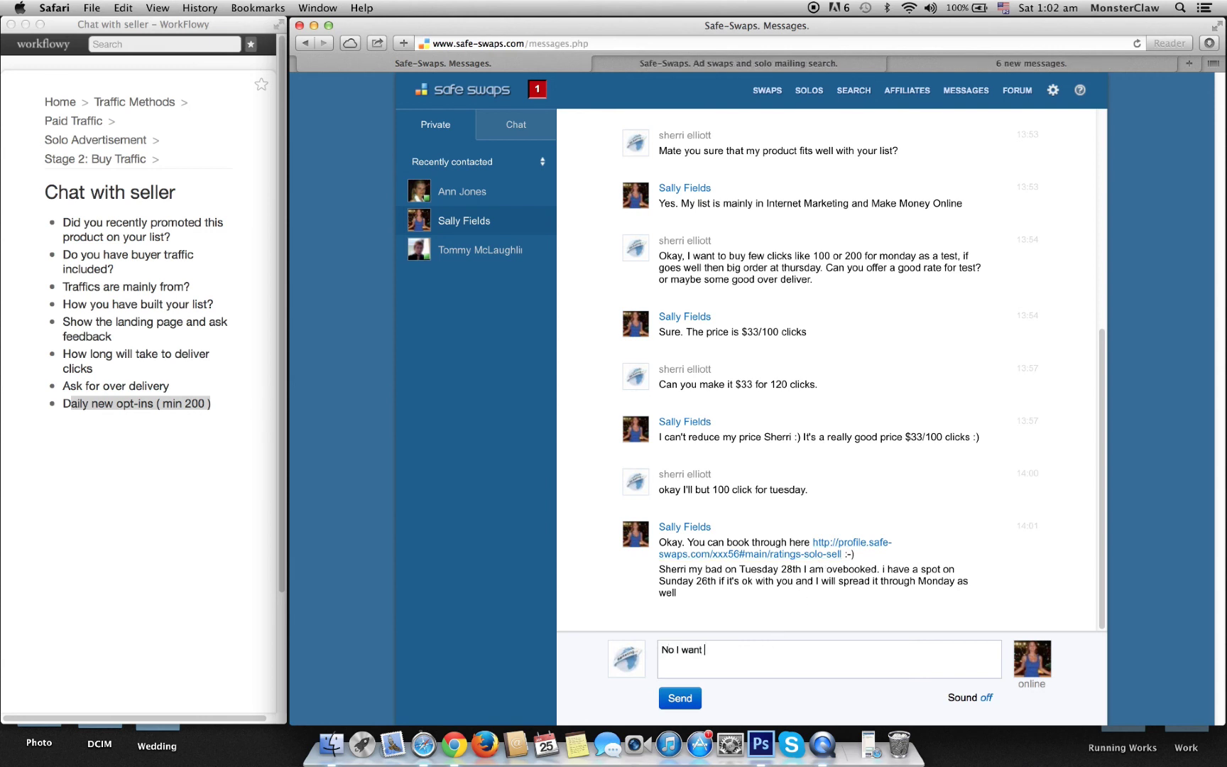
type("specifically on Monday mornin")
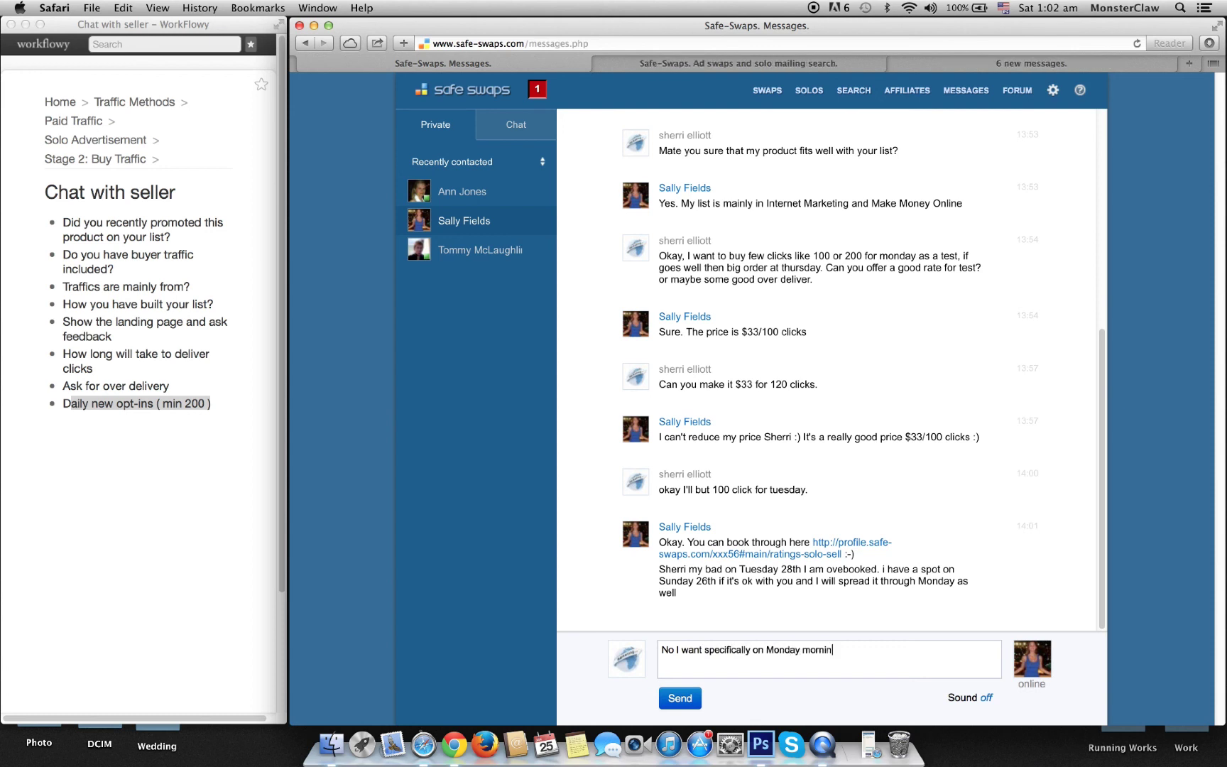
type("g at")
key("BackSpace")
key("BackSpace")
key("BackSpace")
left_click(681, 699)
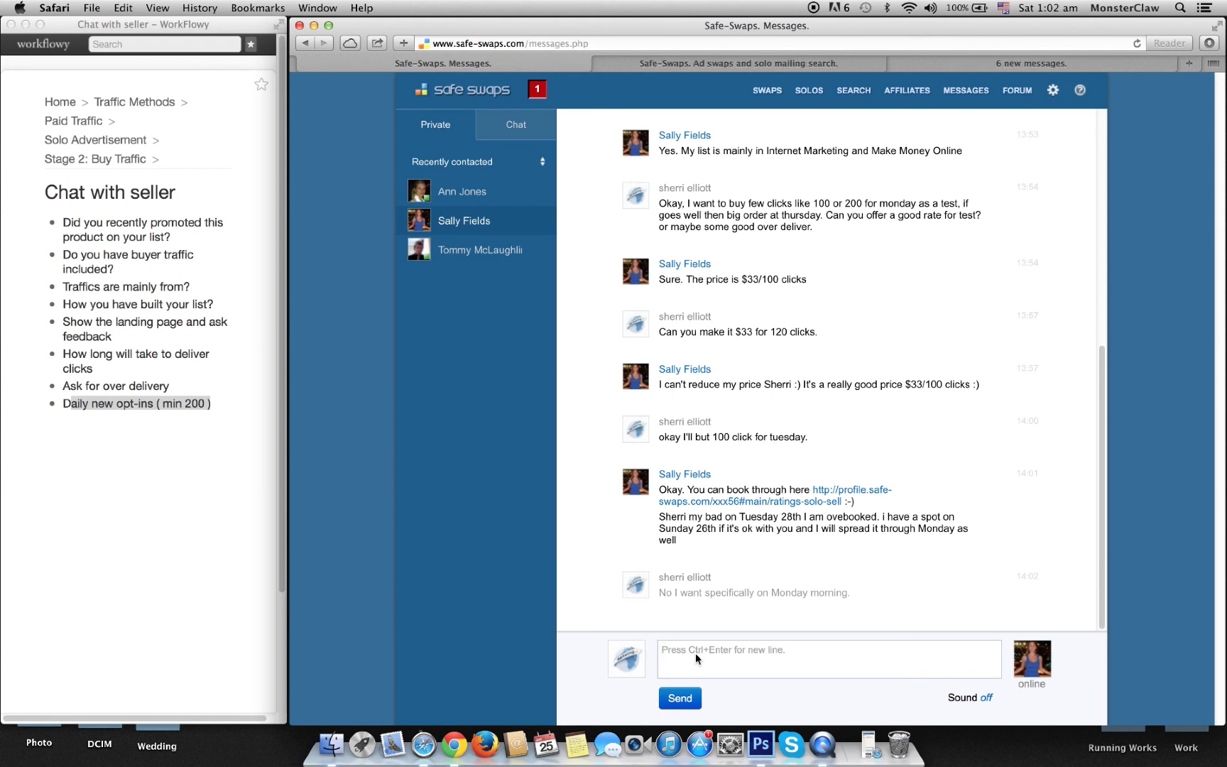
Step: Reply 'okay' to the 100-click seller and go back to her booking form
left_click(807, 66)
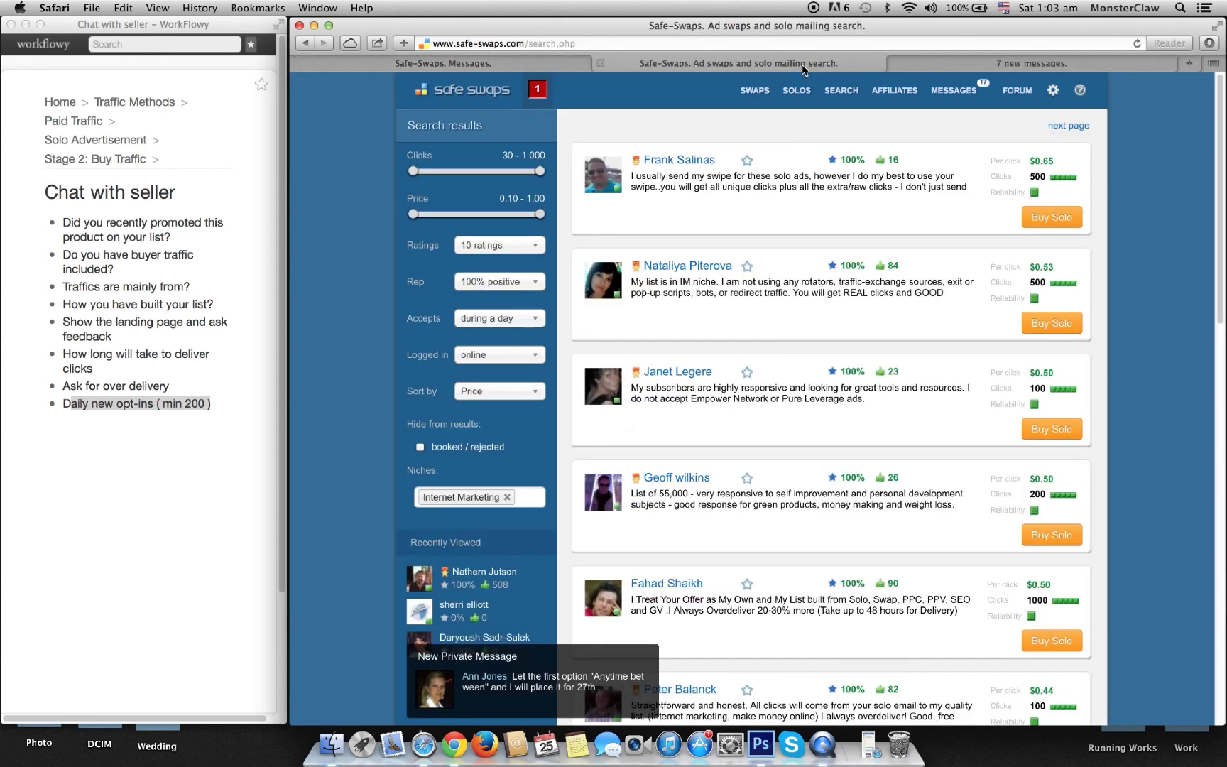
key("ctrl+Tab")
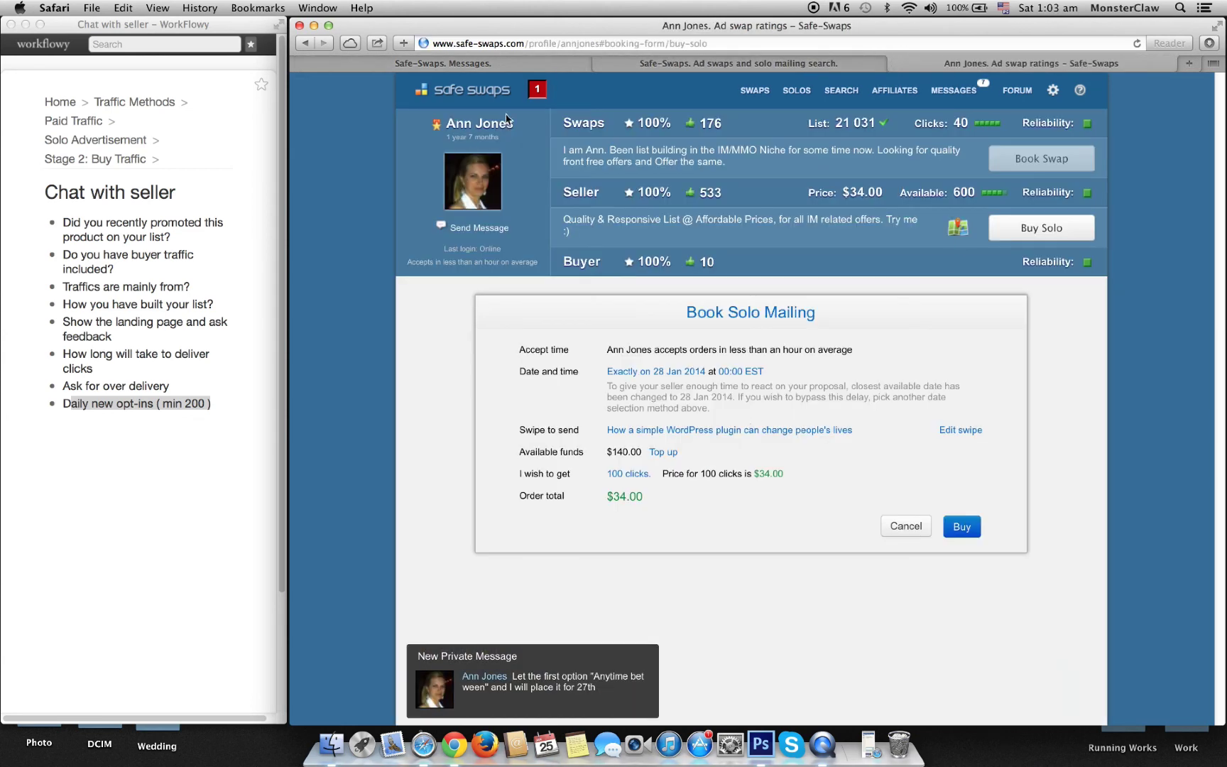
key("ctrl+Tab")
left_click(473, 192)
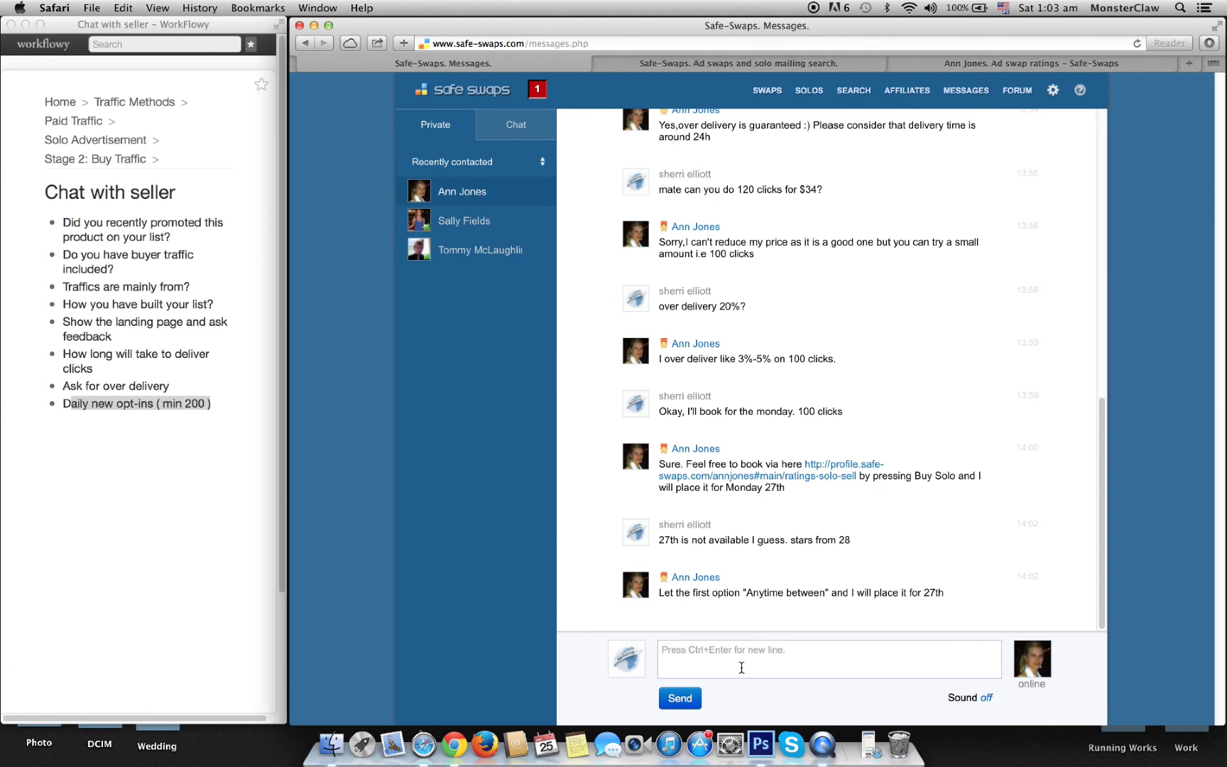
type("okay")
left_click(680, 698)
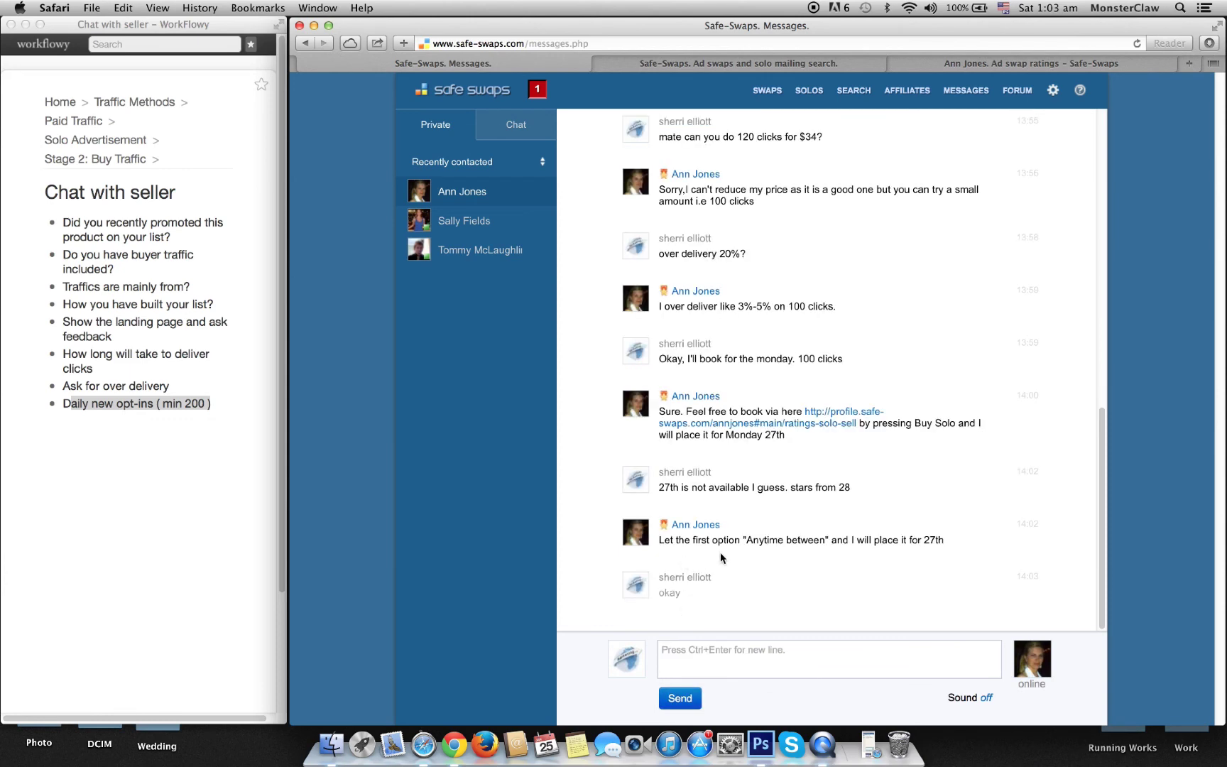
left_click(957, 63)
left_click(827, 68)
Step: Set the mailing to run anytime between today and 28 Jan 2014 at 09:00 EST
left_click(957, 68)
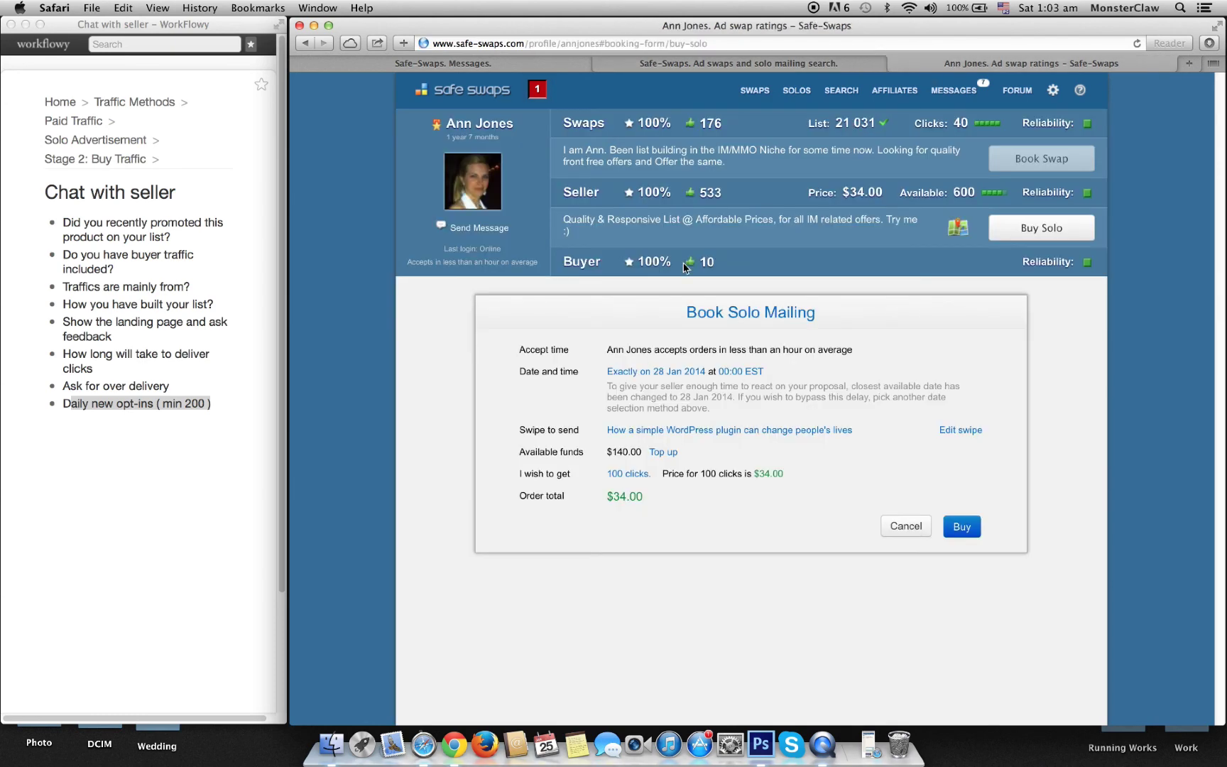
left_click(635, 372)
left_click(636, 392)
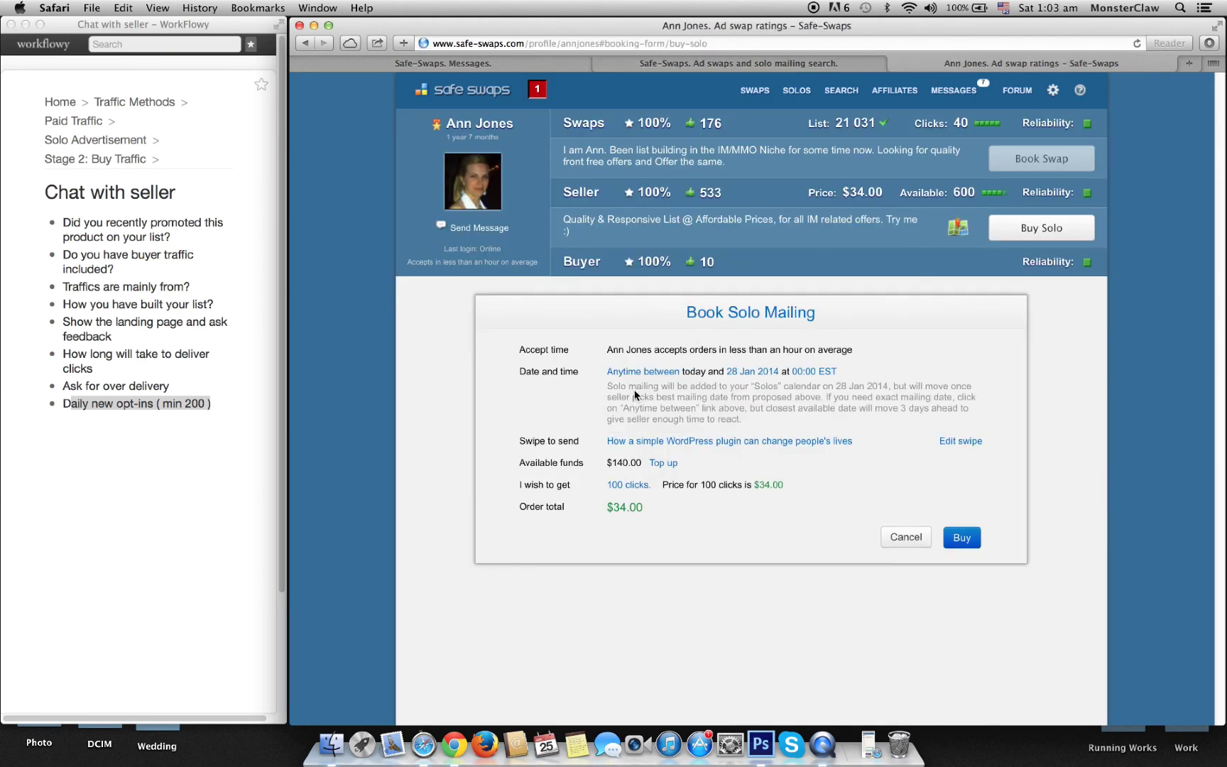
left_click(745, 371)
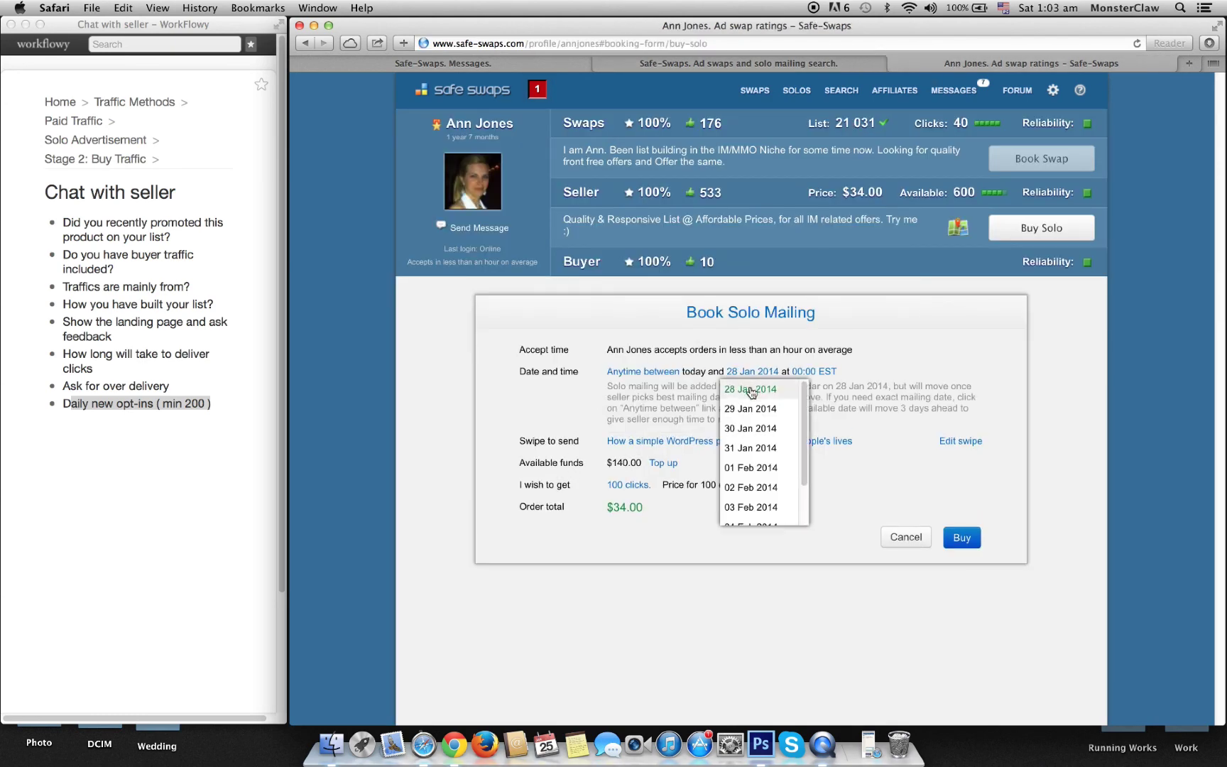
left_click(853, 389)
left_click(815, 372)
scroll(834, 440, "down", 5)
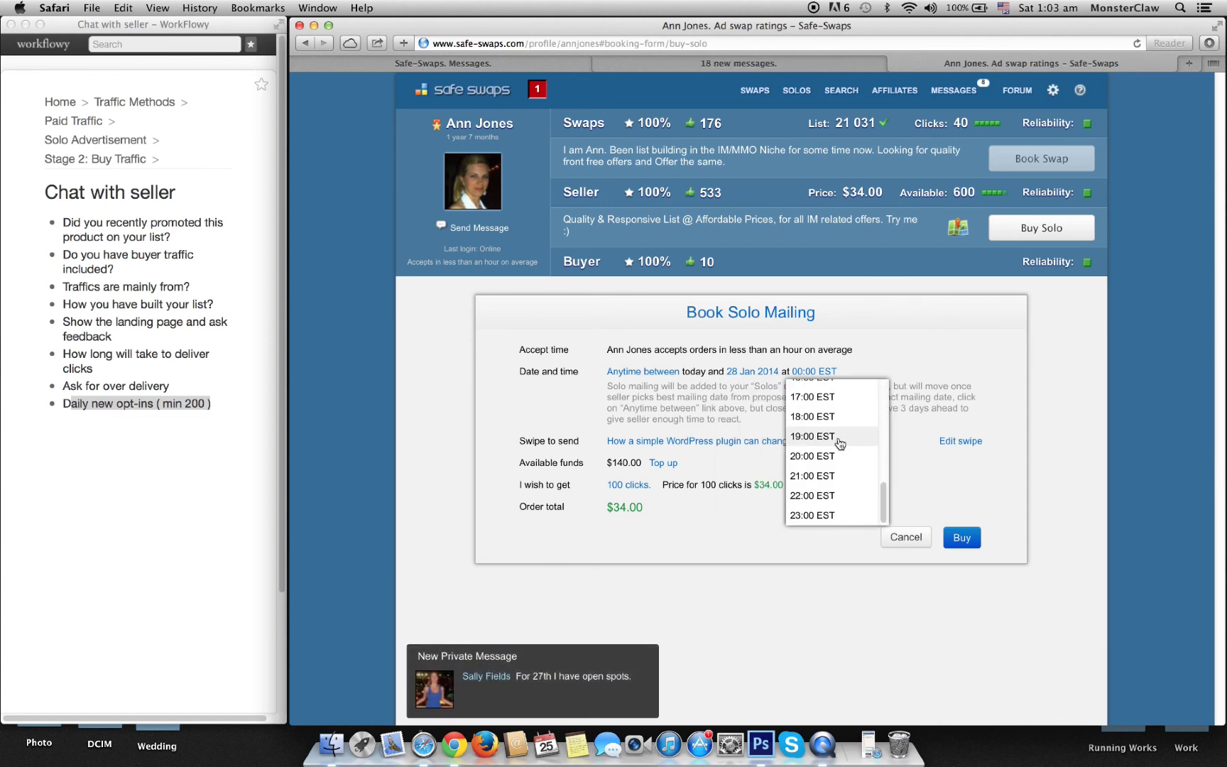
scroll(839, 444, "up", 5)
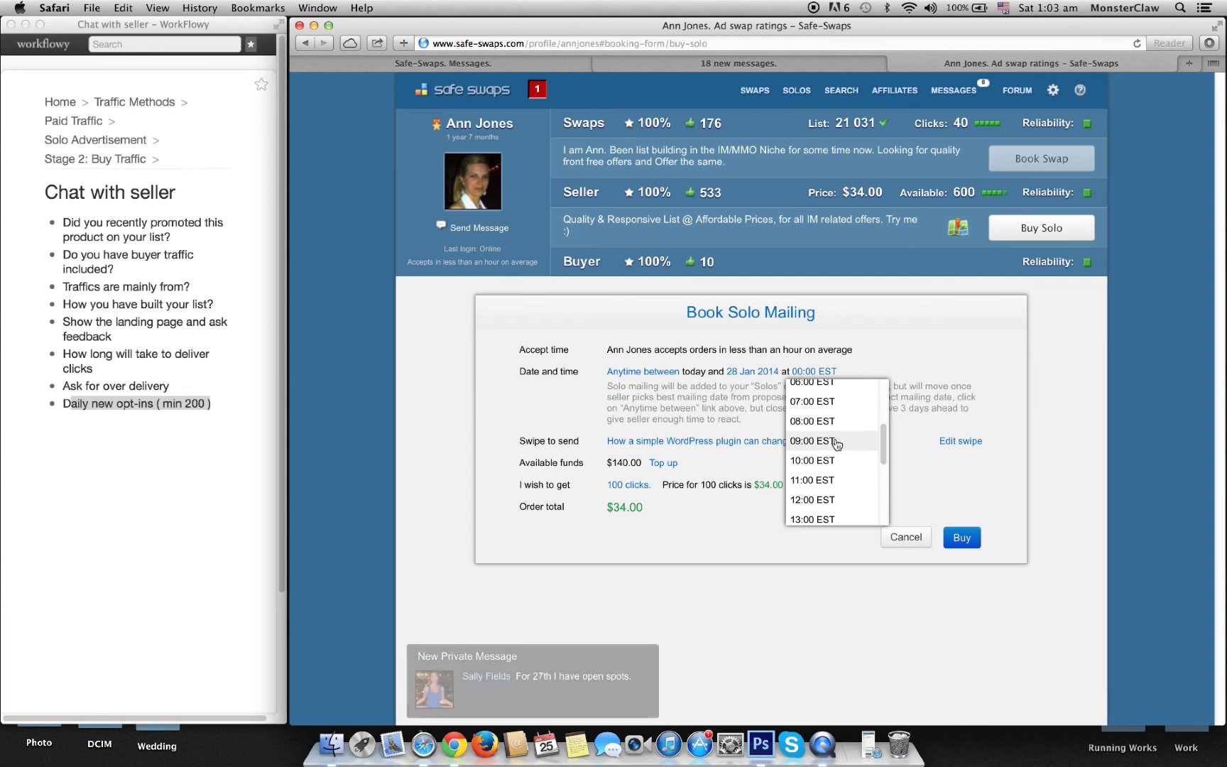
left_click(835, 442)
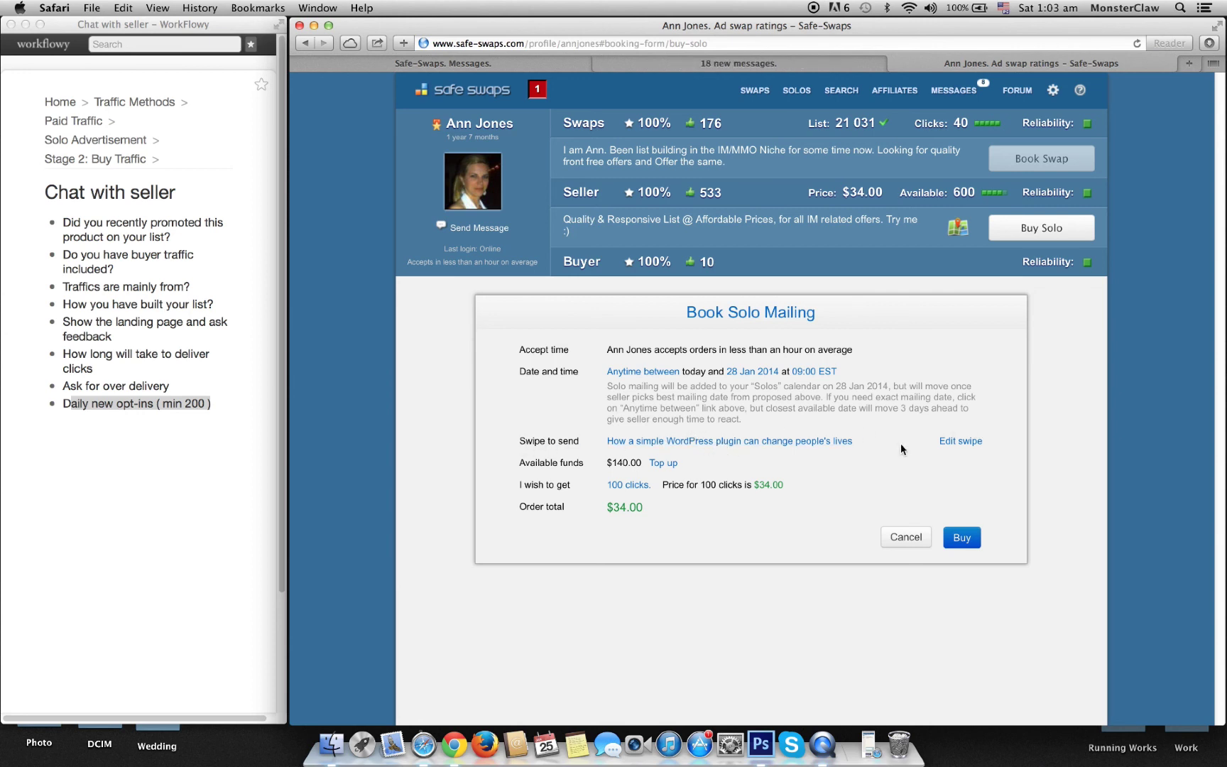
Step: Review the swipe options, including Case Study, and keep the WordPress plugin swipe
left_click(958, 443)
scroll(817, 523, "down", 3)
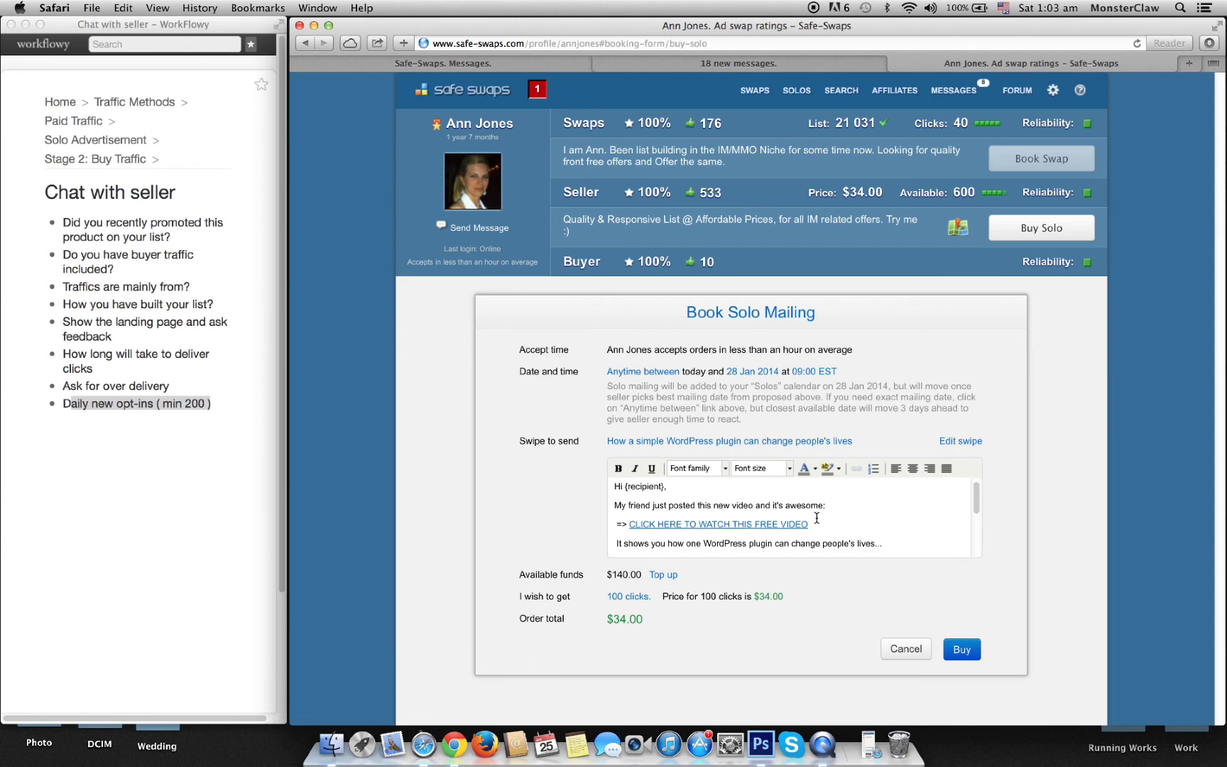
scroll(817, 523, "up", 3)
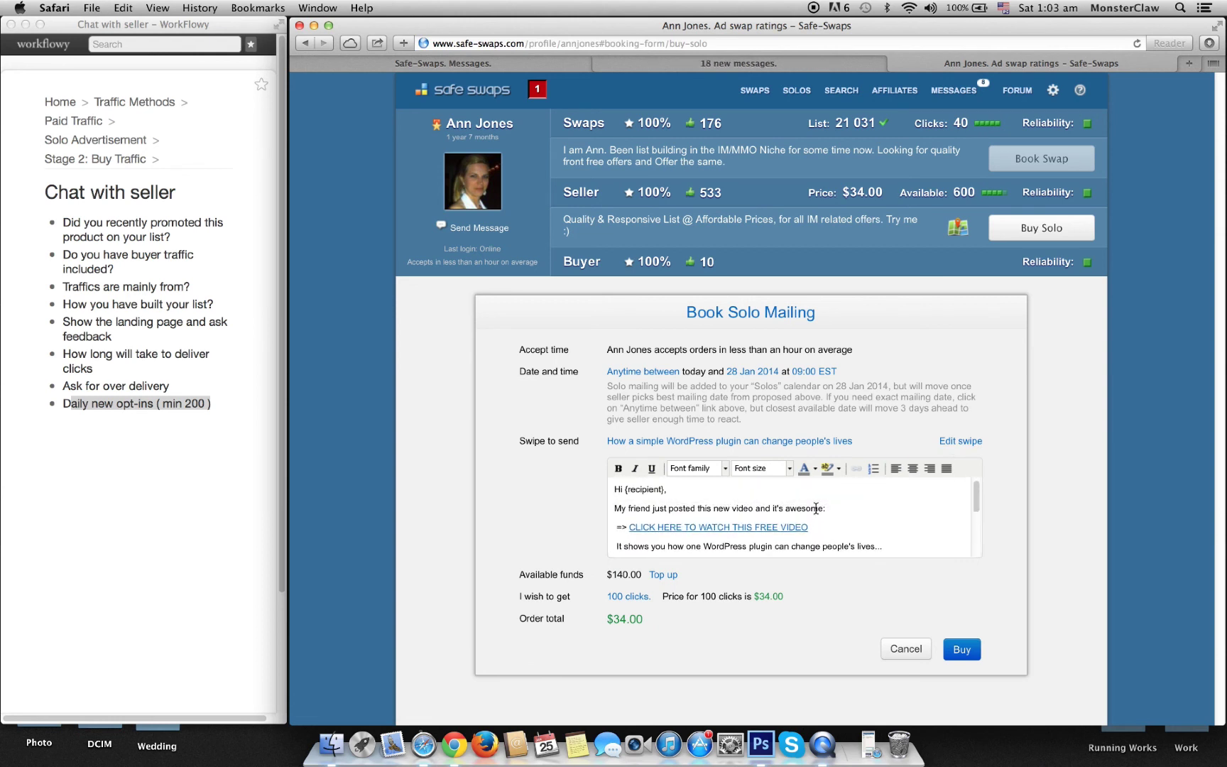
left_click(803, 441)
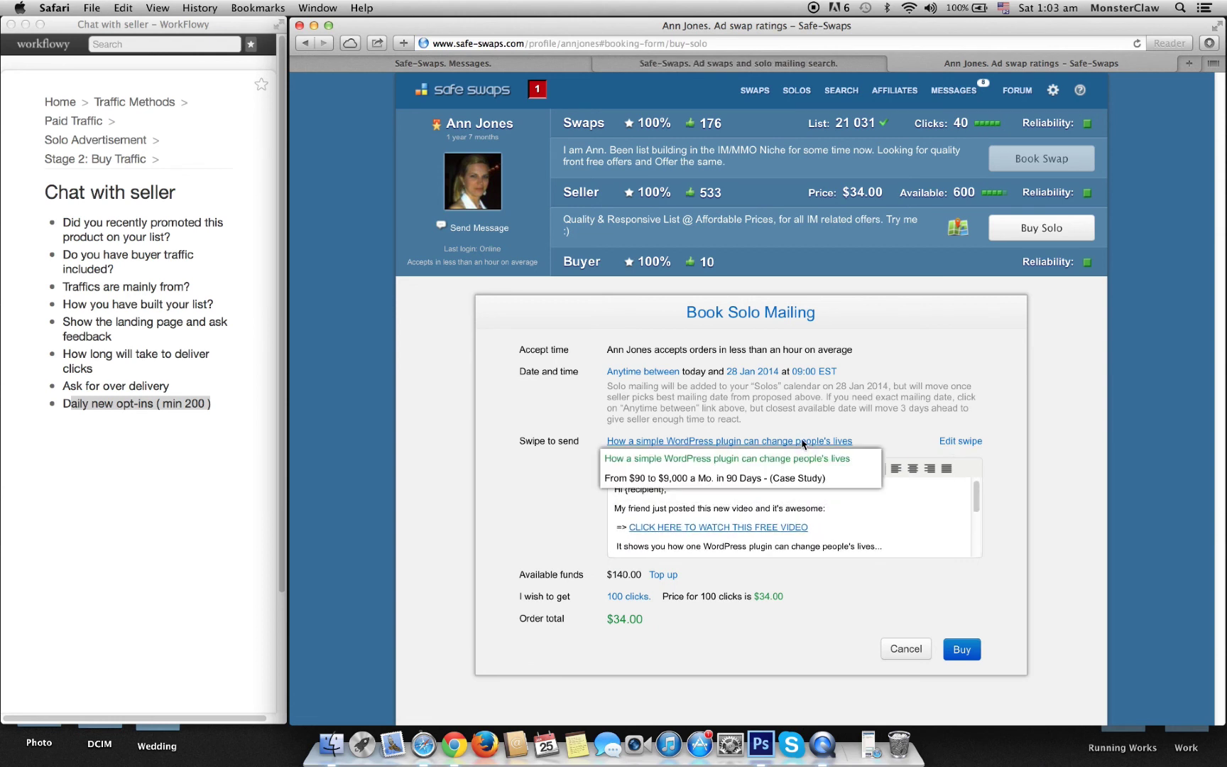
left_click(980, 442)
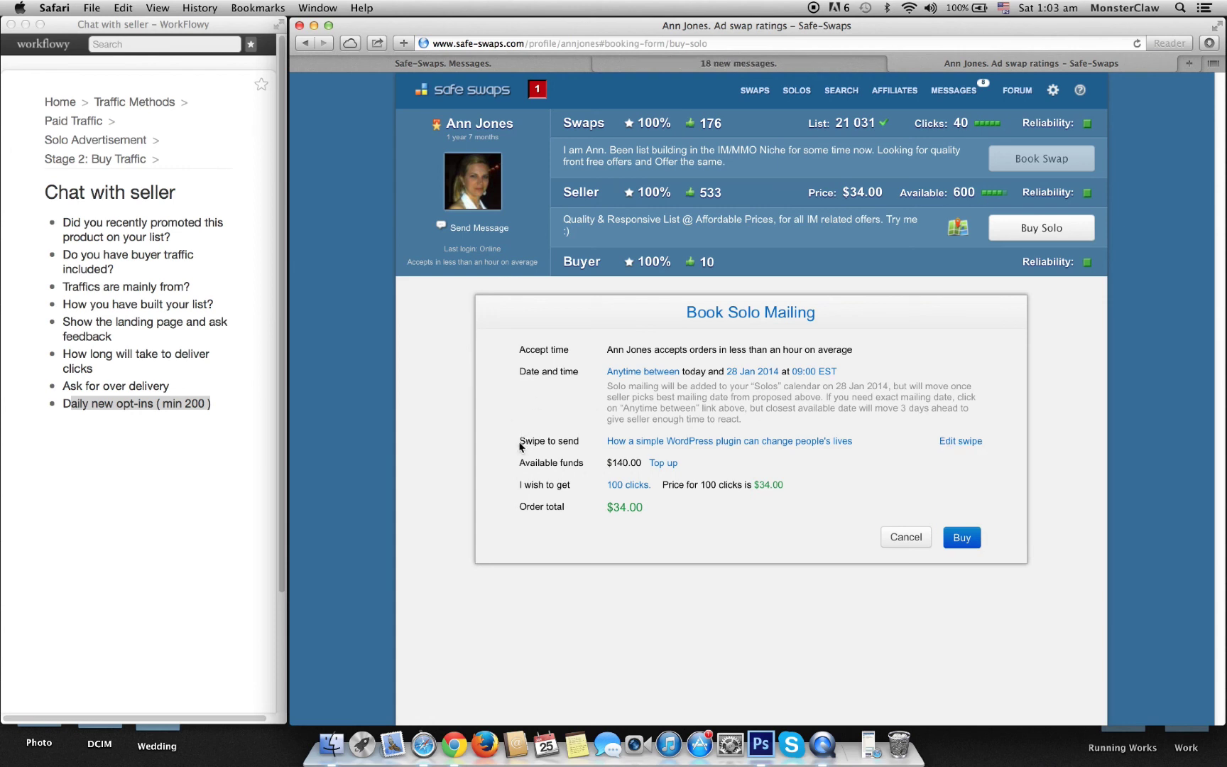
left_click_drag(519, 441, 574, 444)
left_click(584, 425)
left_click(678, 443)
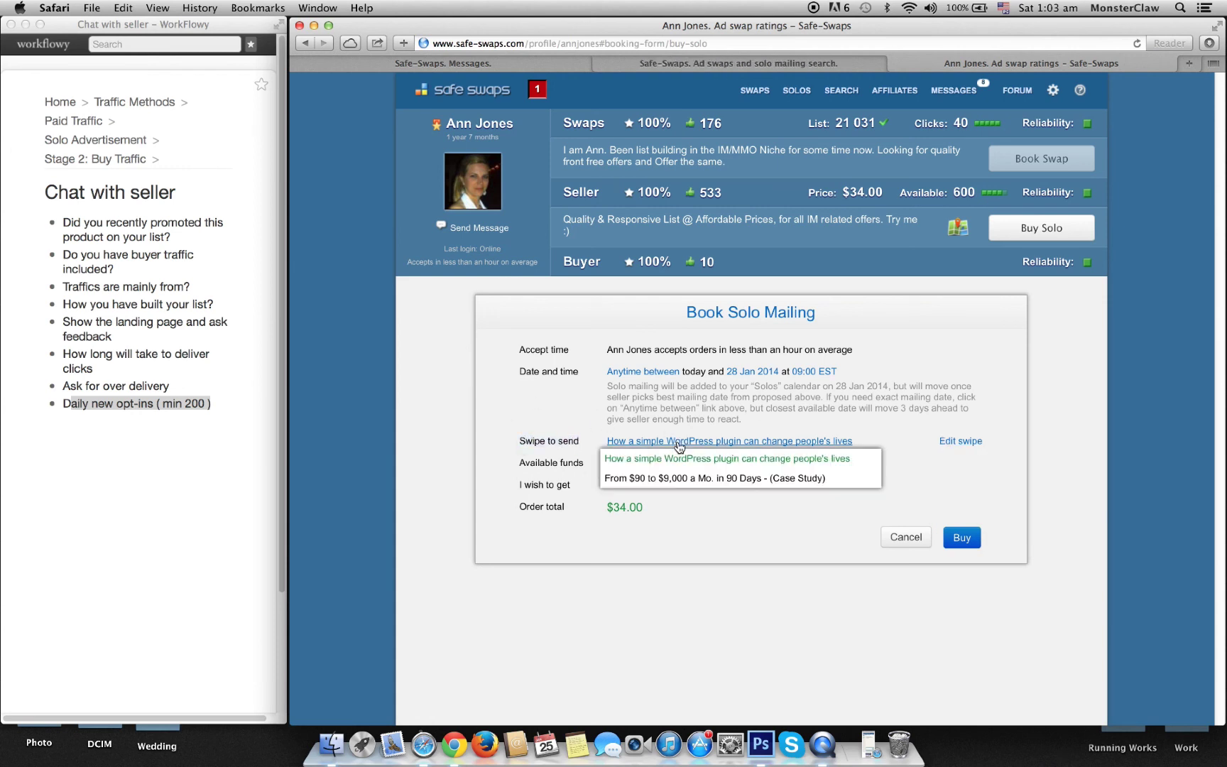
left_click(718, 478)
left_click(753, 443)
left_click(752, 458)
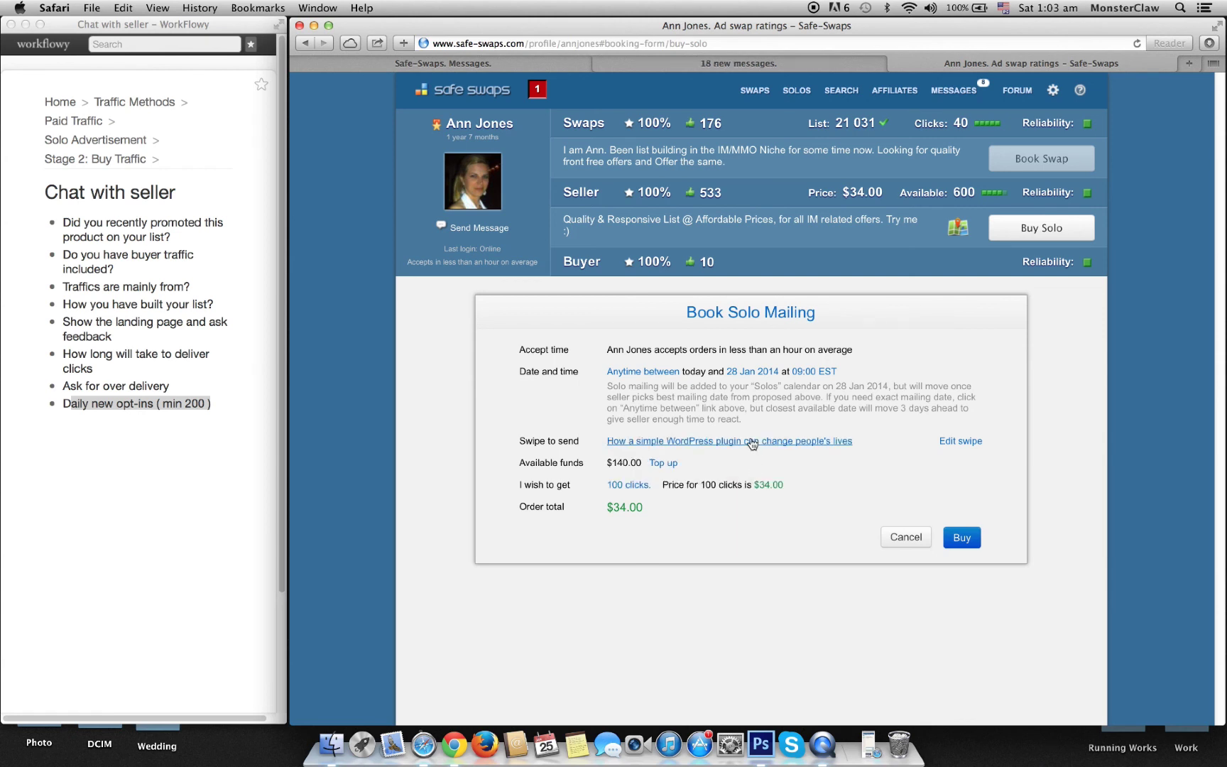
left_click(771, 441)
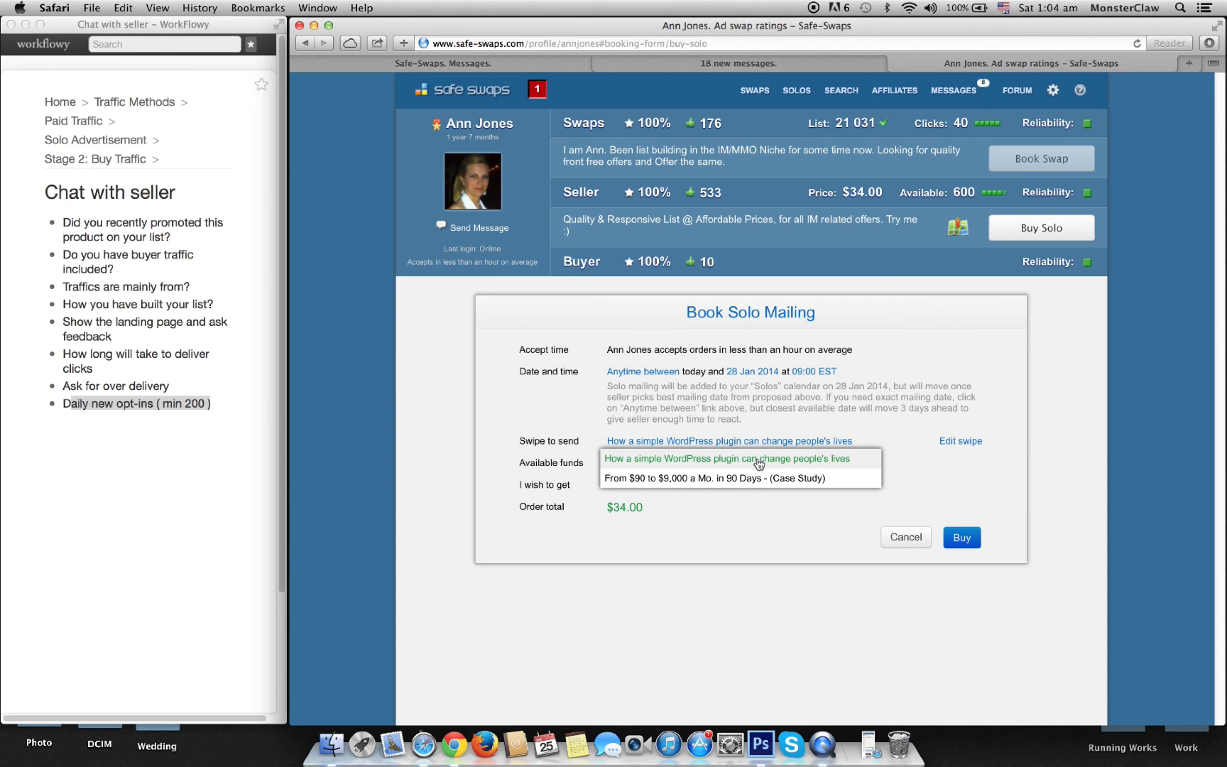
left_click(757, 460)
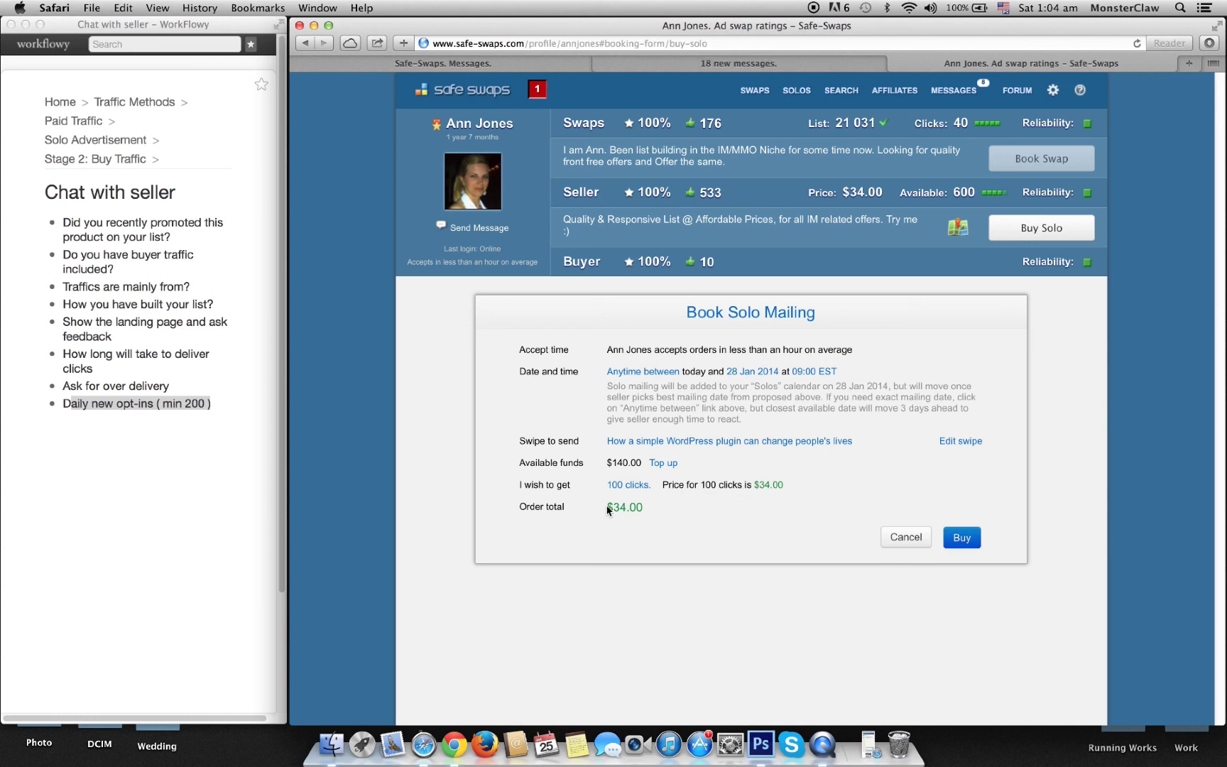
Step: Place the $34 order for 100 clicks and close the order confirmation
left_click(962, 538)
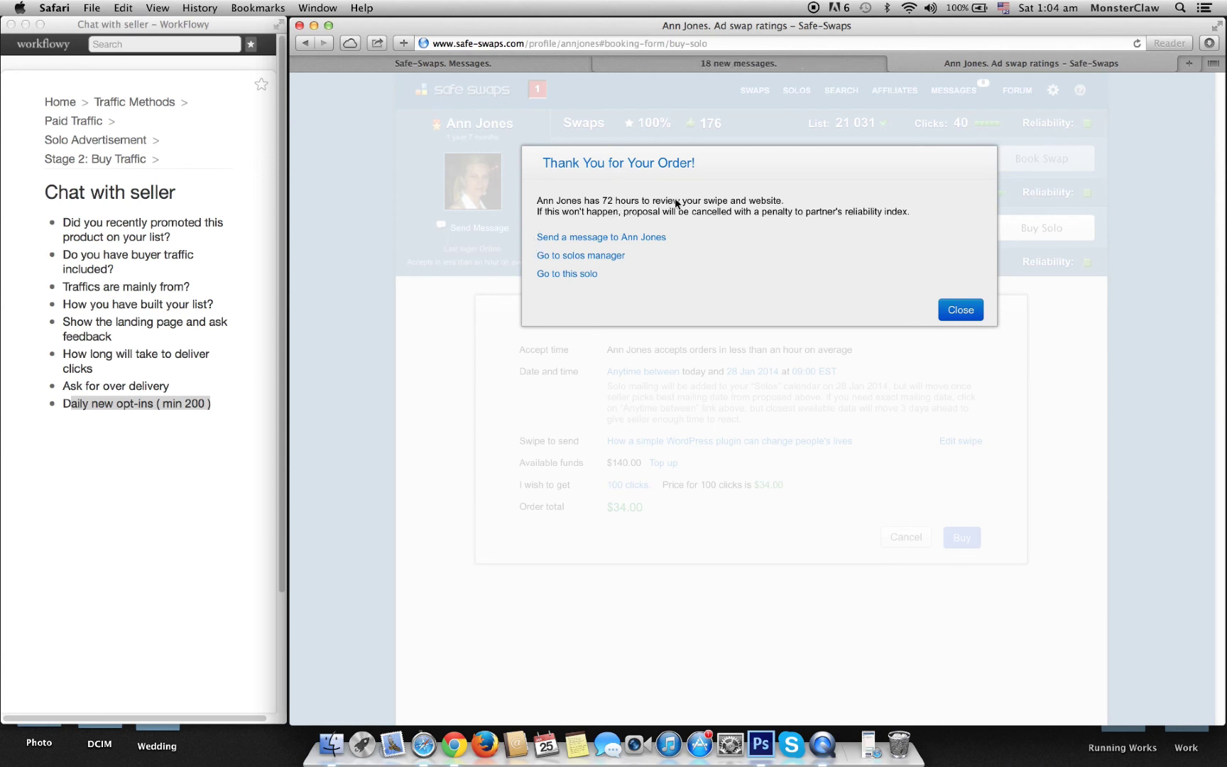
double_click(608, 201)
left_click(963, 310)
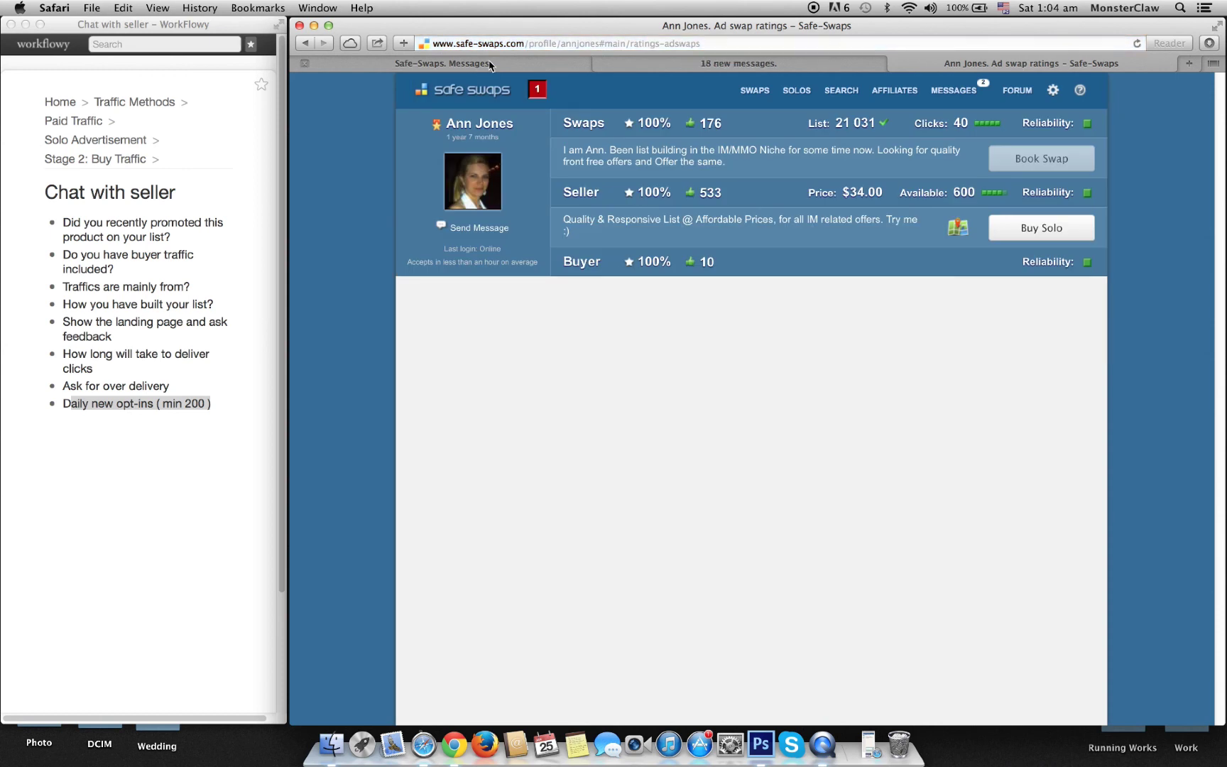
Step: Message the seller that the 100-click order is placed and should go out Monday 27th, 9 am EST
left_click(489, 65)
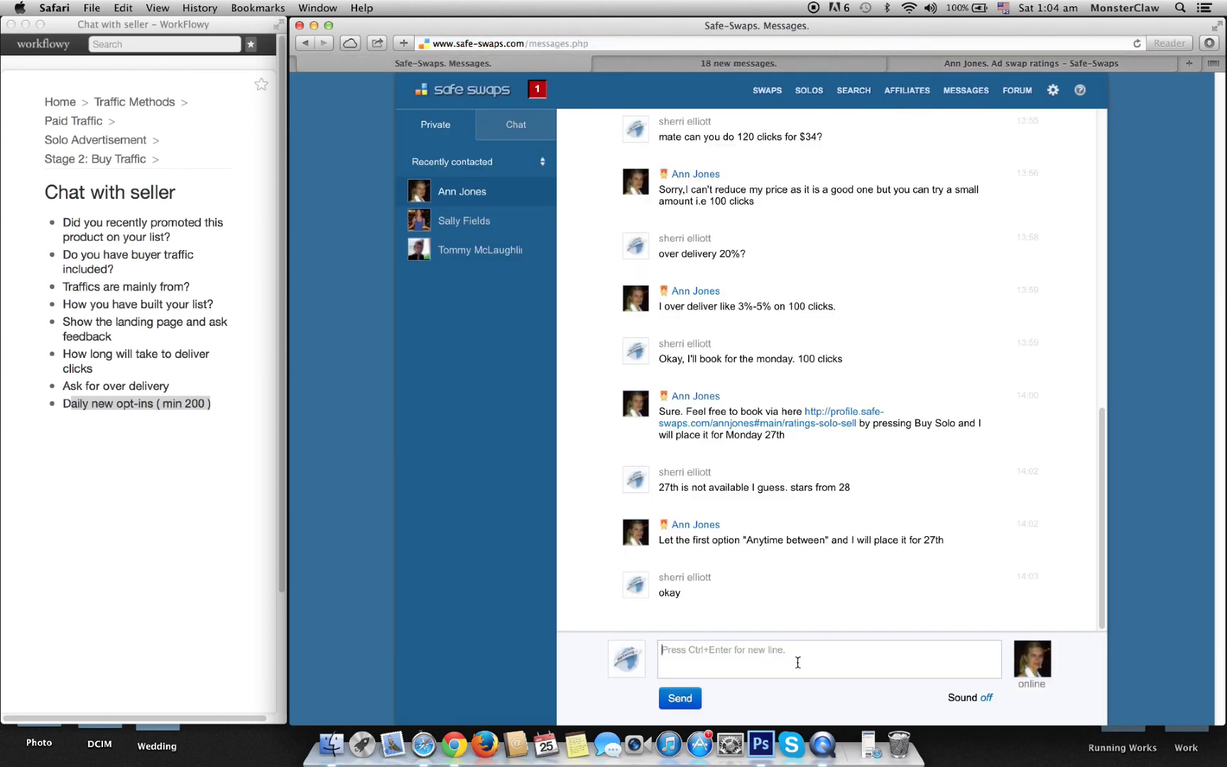
type("placed order for 100 clicks")
key("BackSpace")
key("BackSpace")
type(". make sure to ")
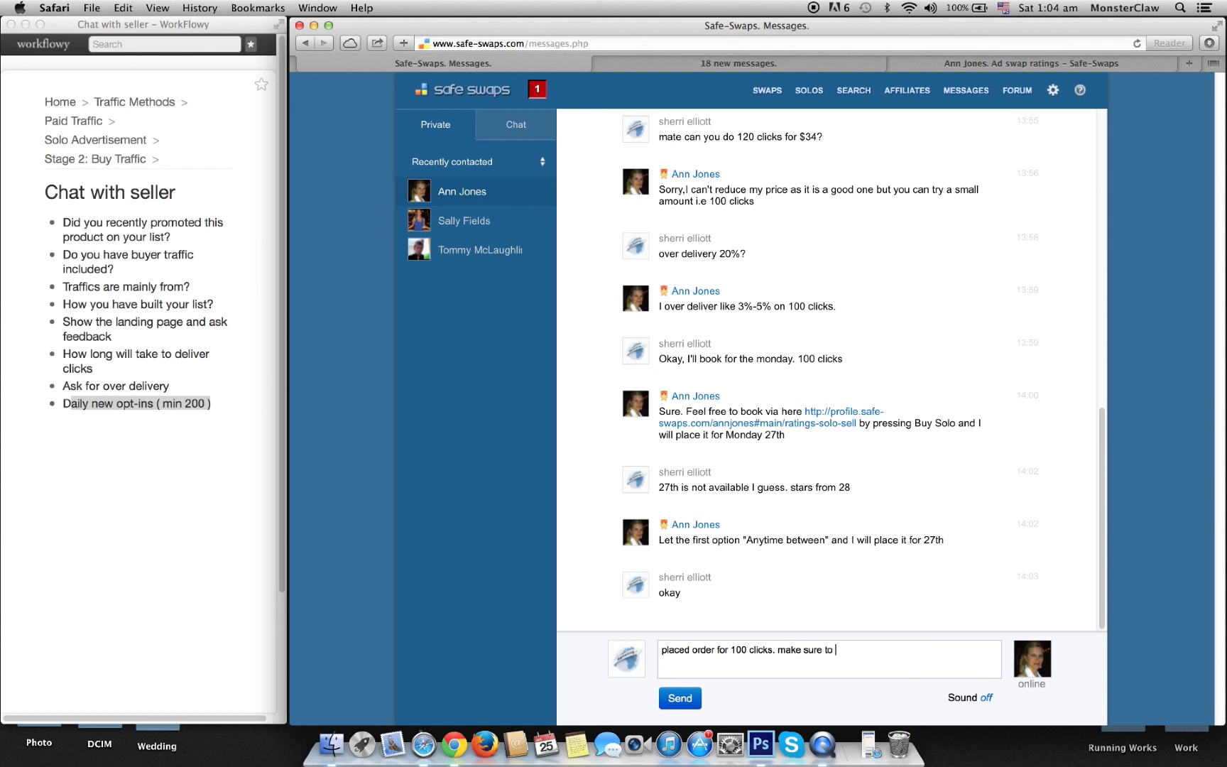
type("send at 27th Monday morning 9 am EST>")
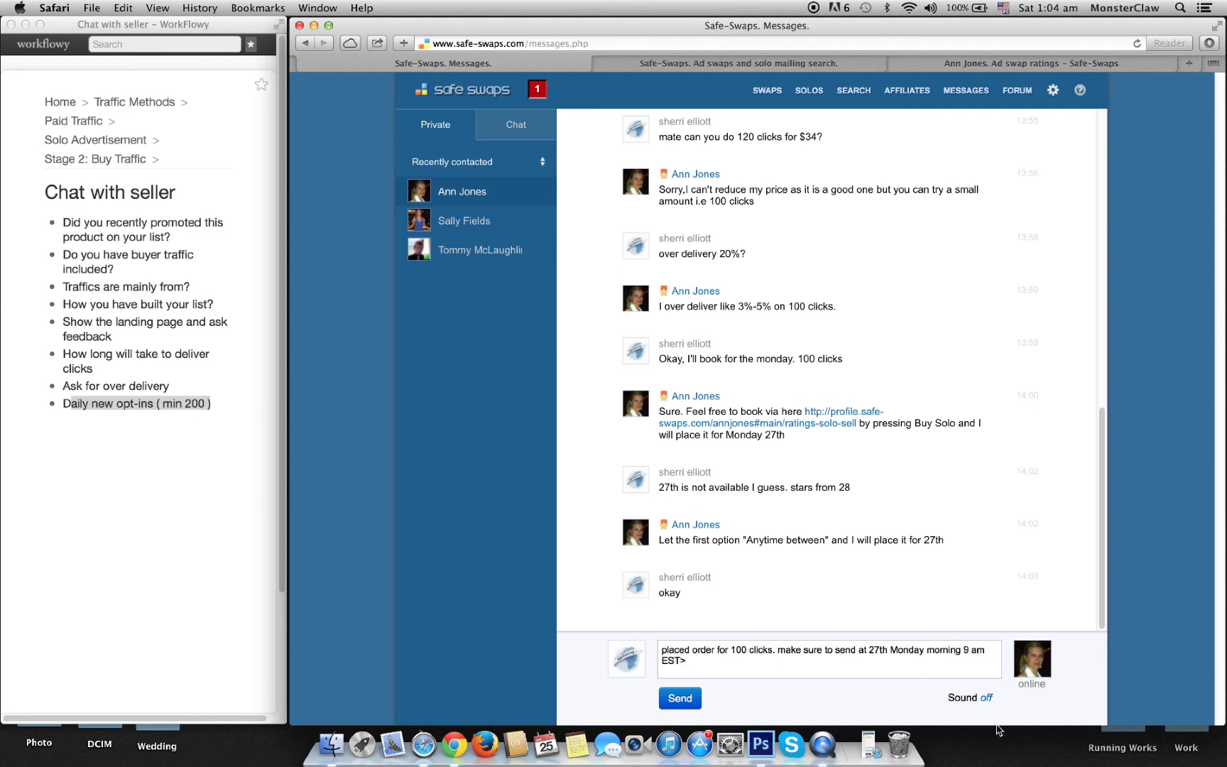
key("BackSpace")
left_click(680, 698)
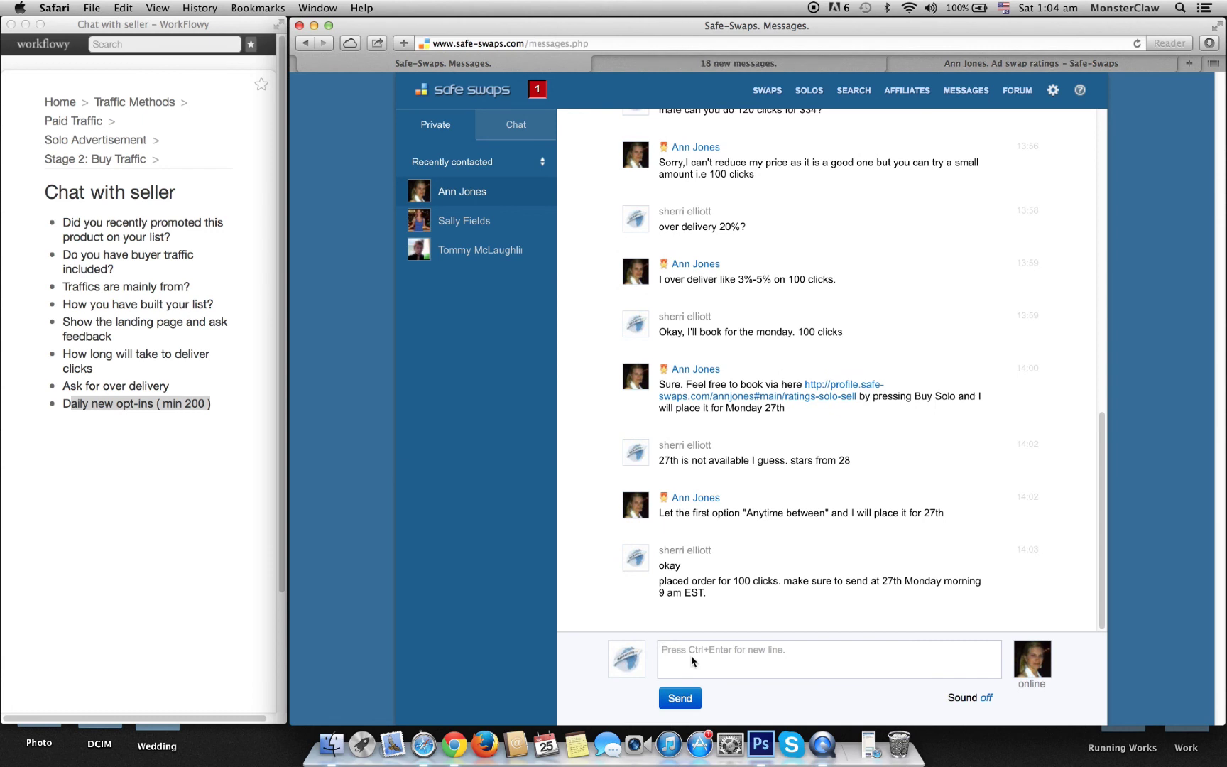
left_click(486, 232)
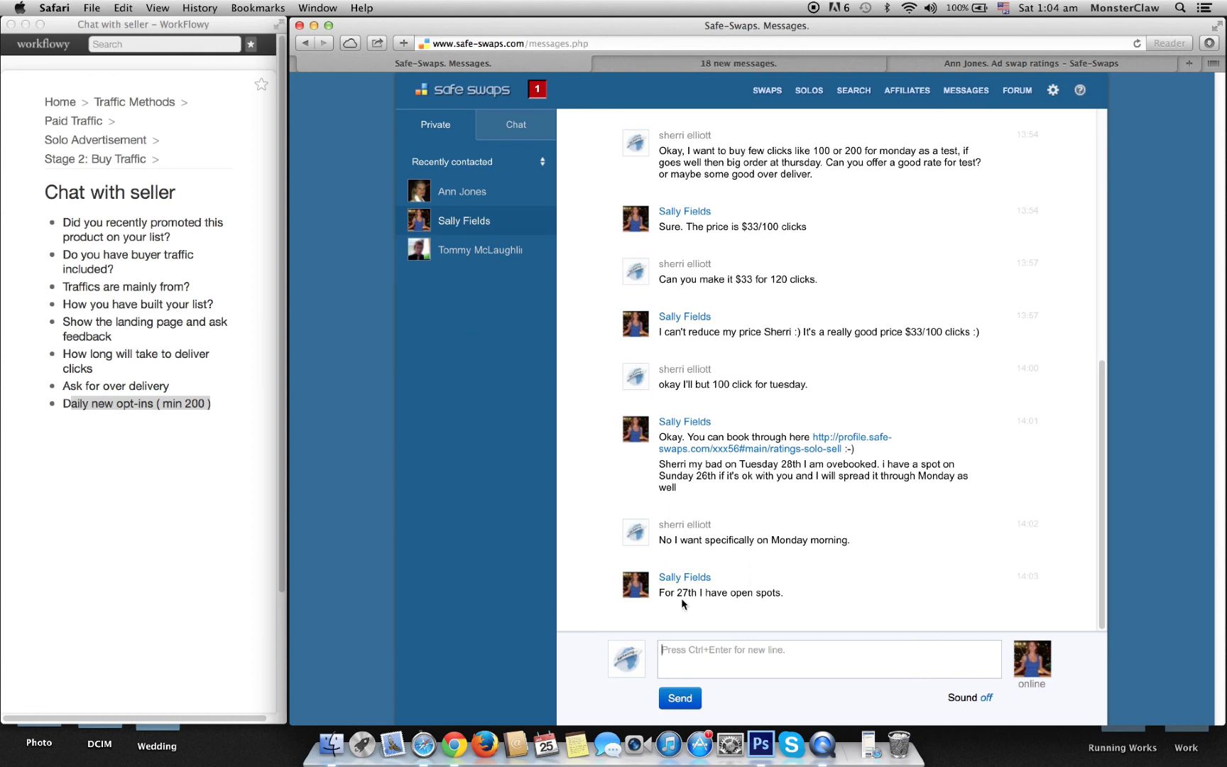
left_click(729, 642)
type("do you have 28th op")
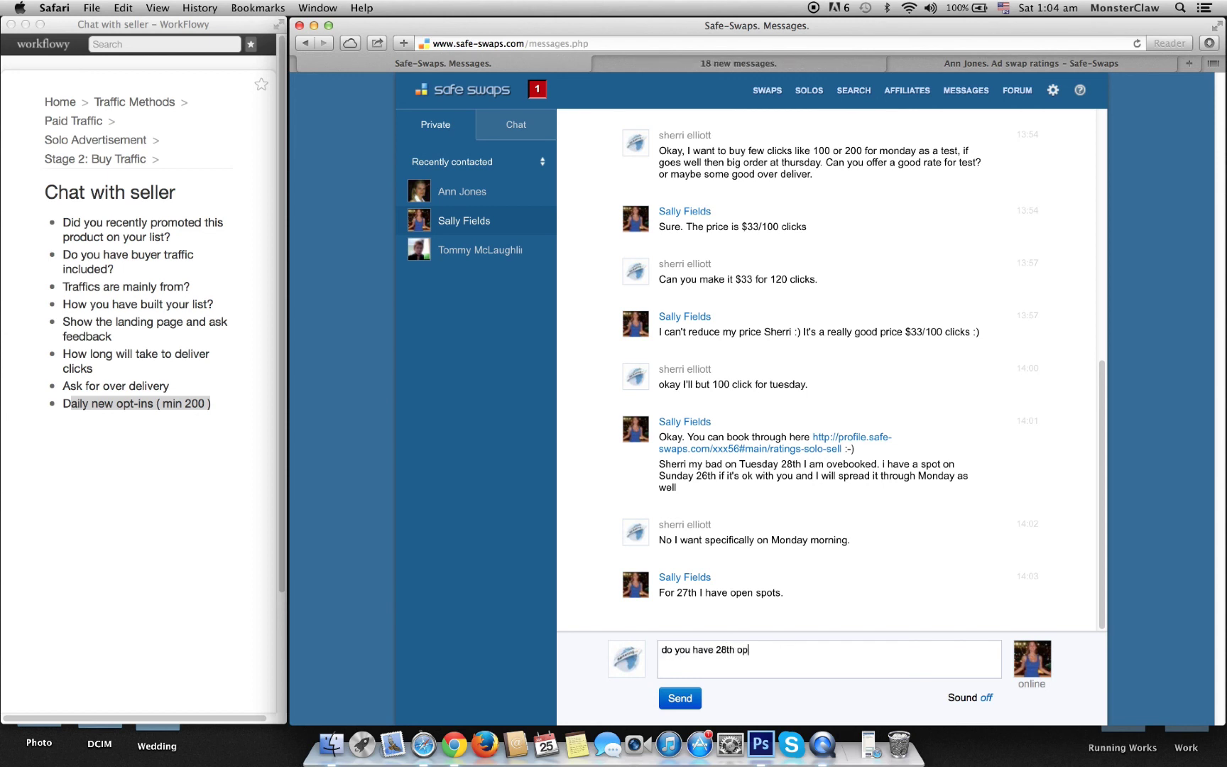
type("en spots?")
left_click(689, 696)
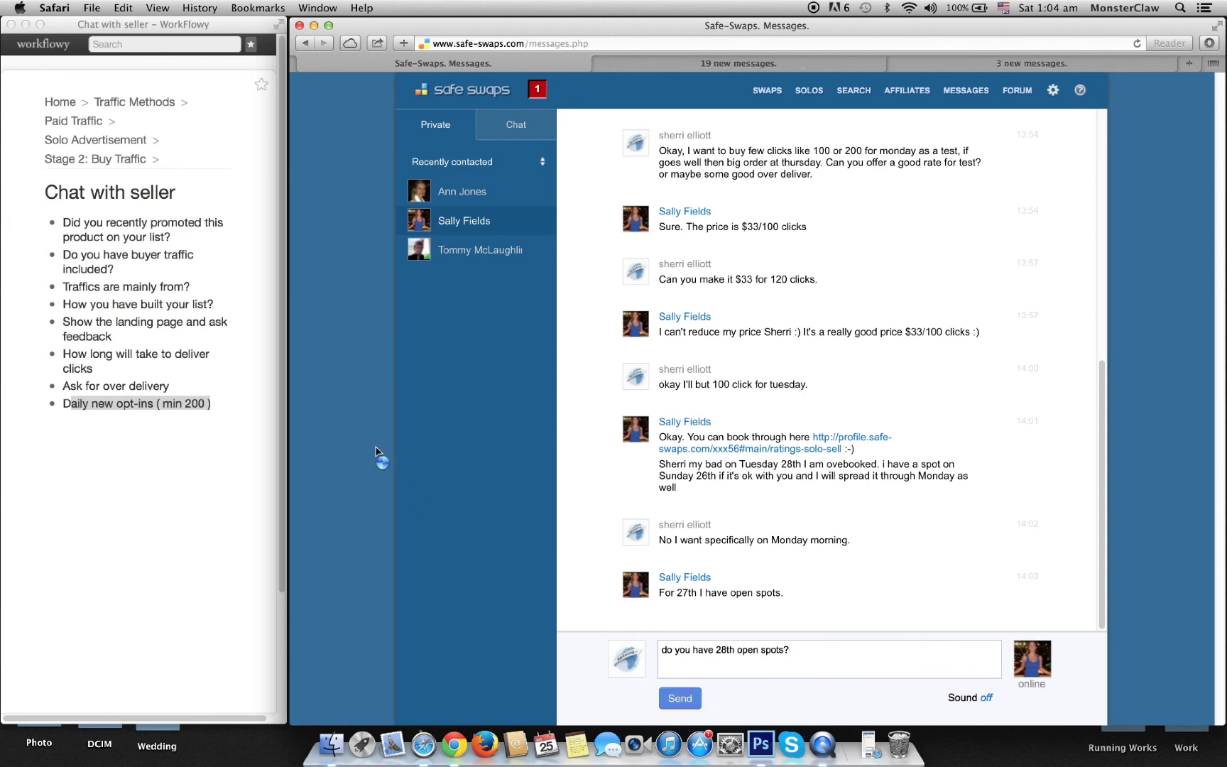
left_click(477, 250)
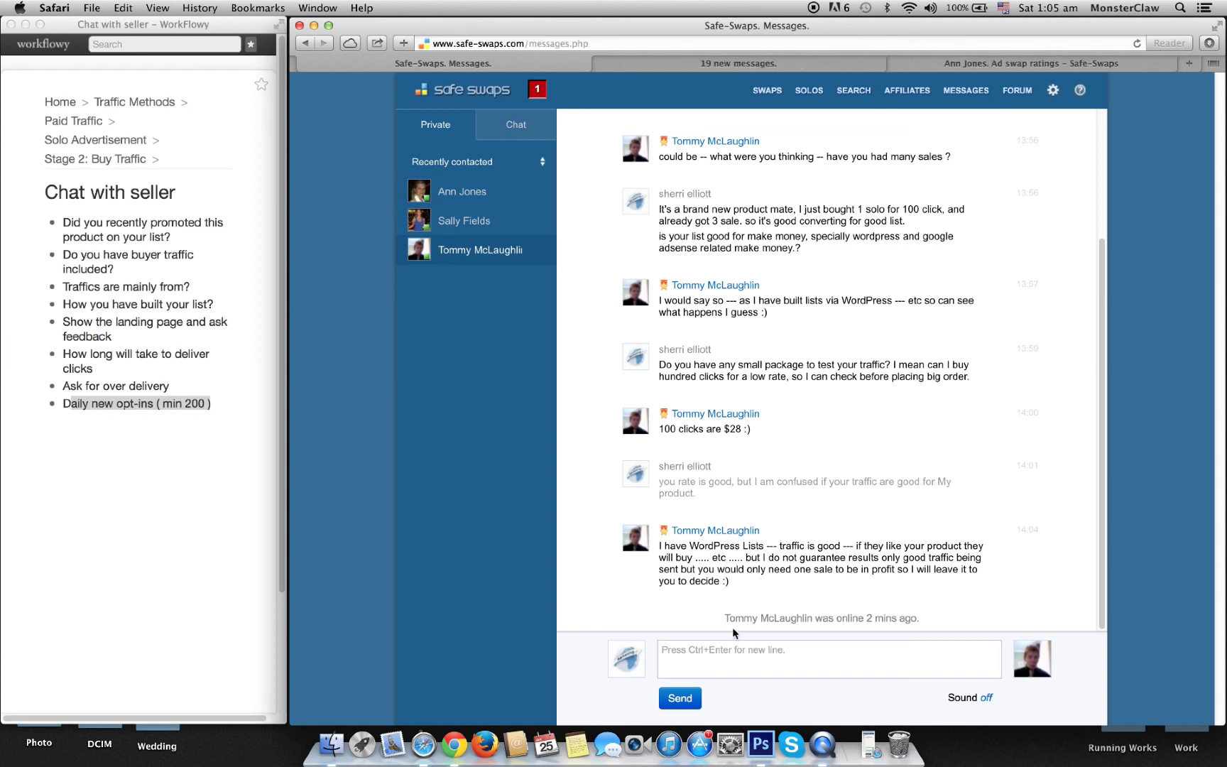
Step: Tell the $28 seller you'll buy 100 clicks for the 29th
left_click(721, 661)
type("Okay, I'll buy 100 traffic ")
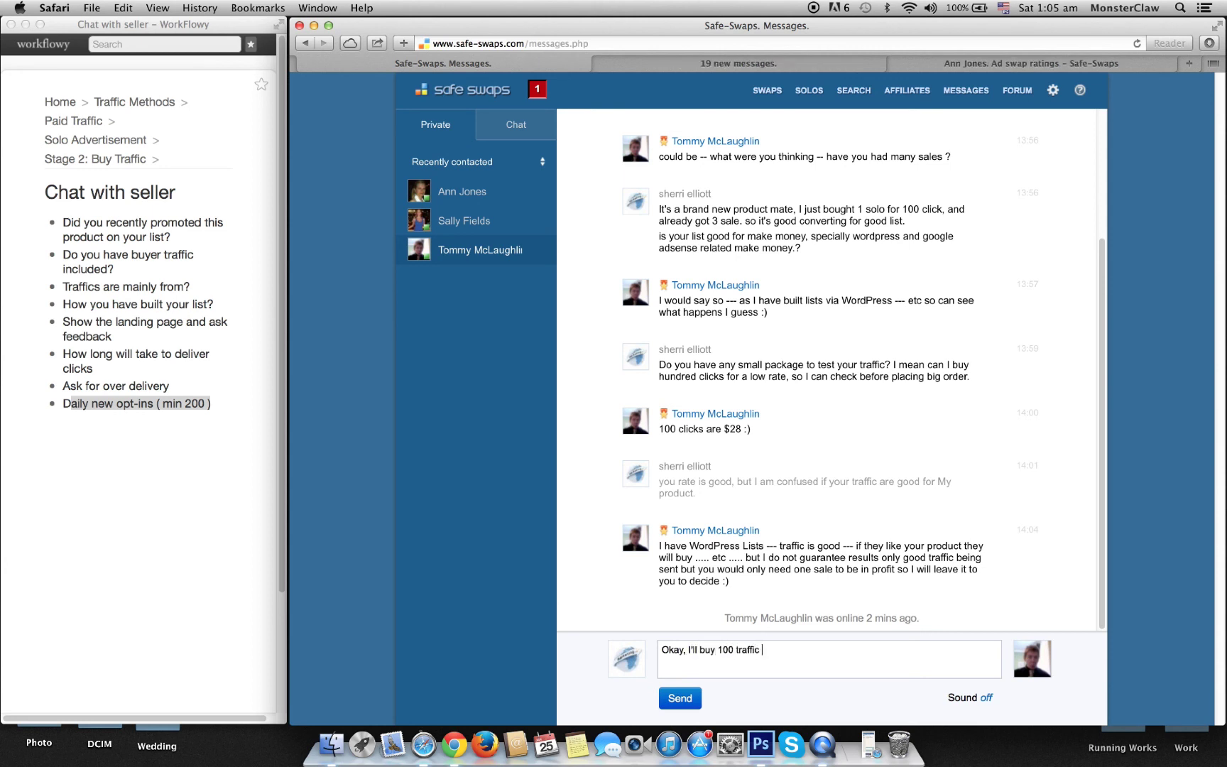
type("f")
type("or 9t")
type("29th.")
left_click(671, 698)
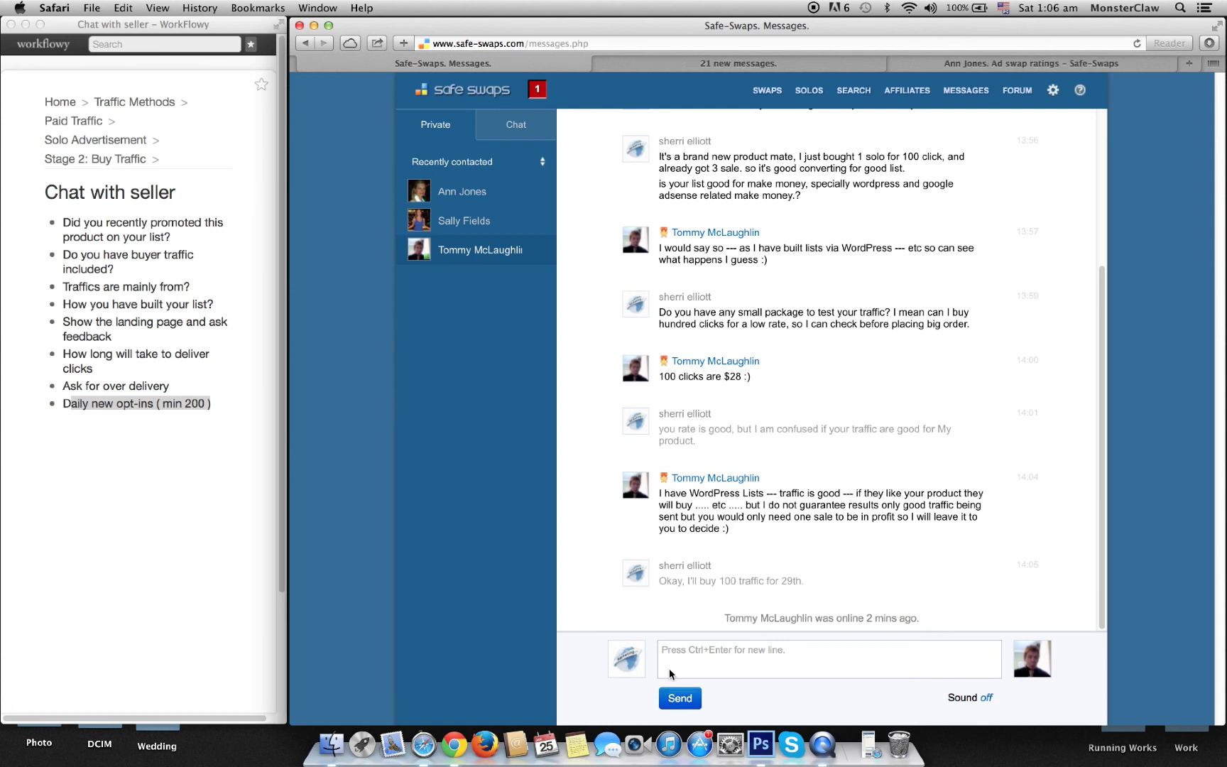
Step: Ask the seller whether 9 am EST on the 29th is free for 100 clicks
left_click(727, 660)
type("do you have 29th m")
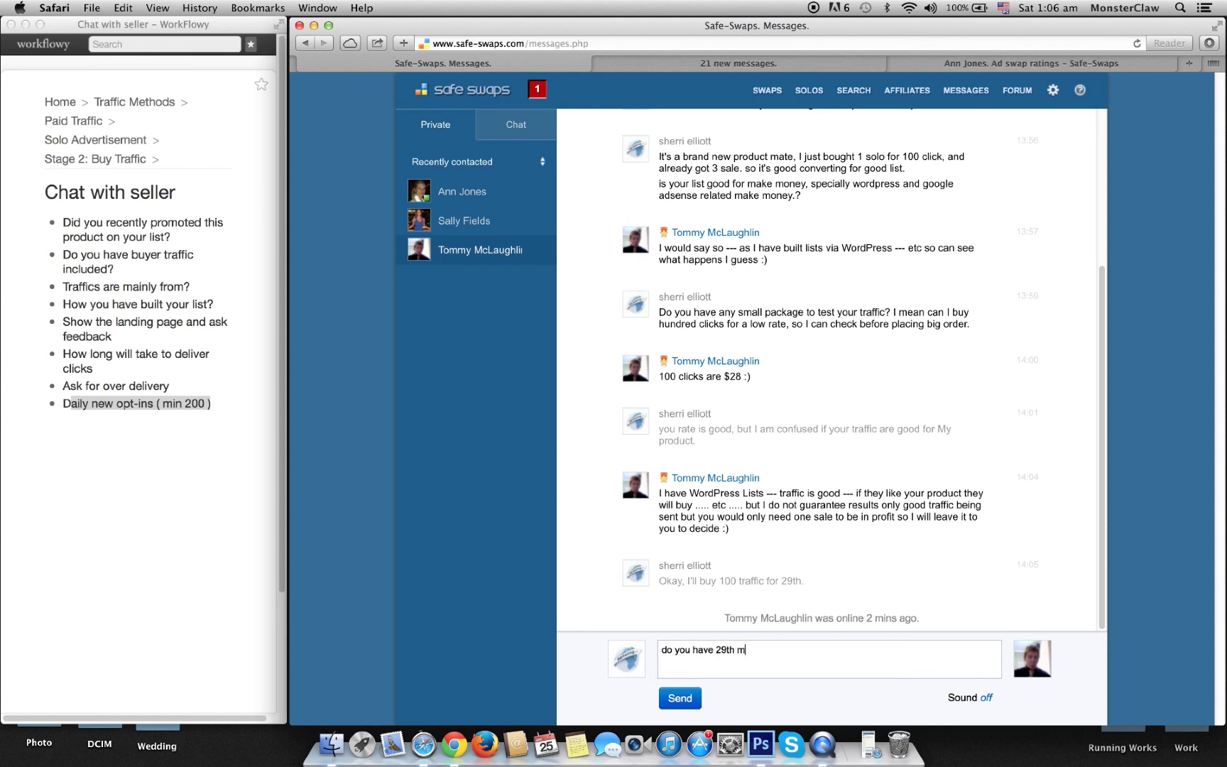
type("orning 9 am EST free? for 100 click")
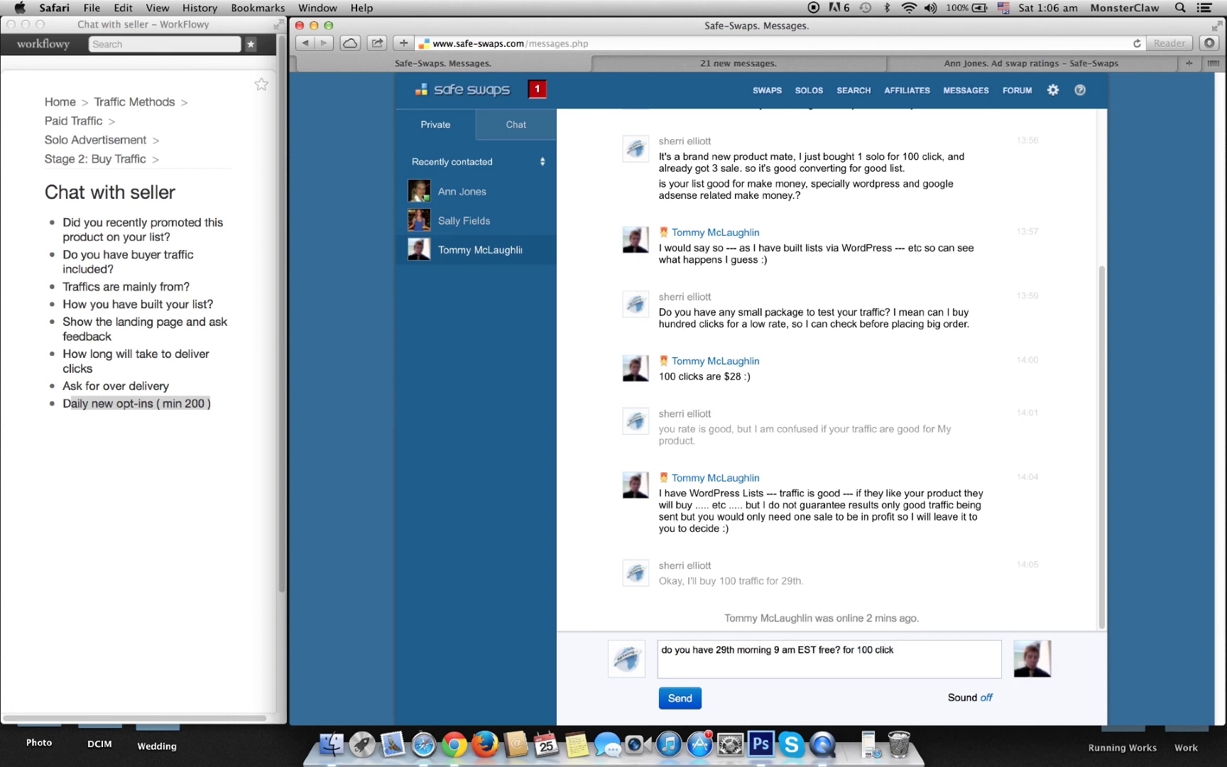
type("?")
left_click(671, 701)
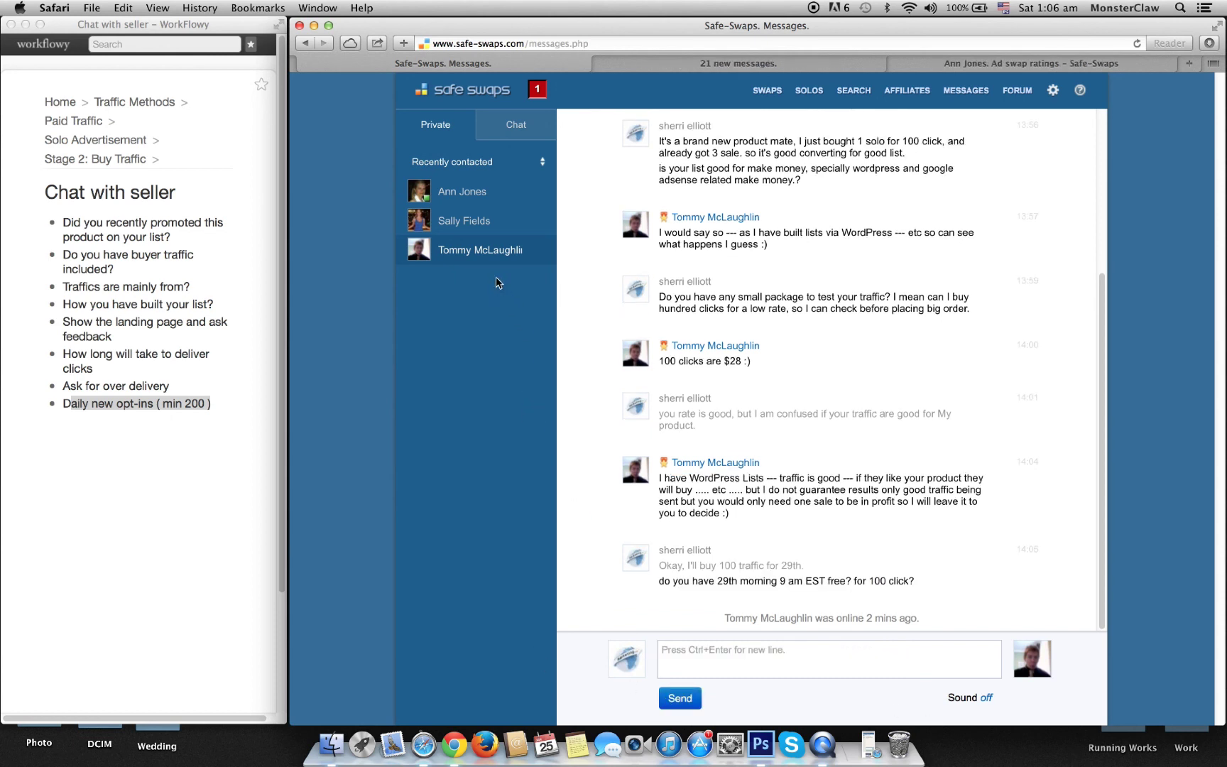
Step: Tell the 24-hour-delivery seller that 24hr is fine if all 100 clicks go out within it
left_click(1008, 64)
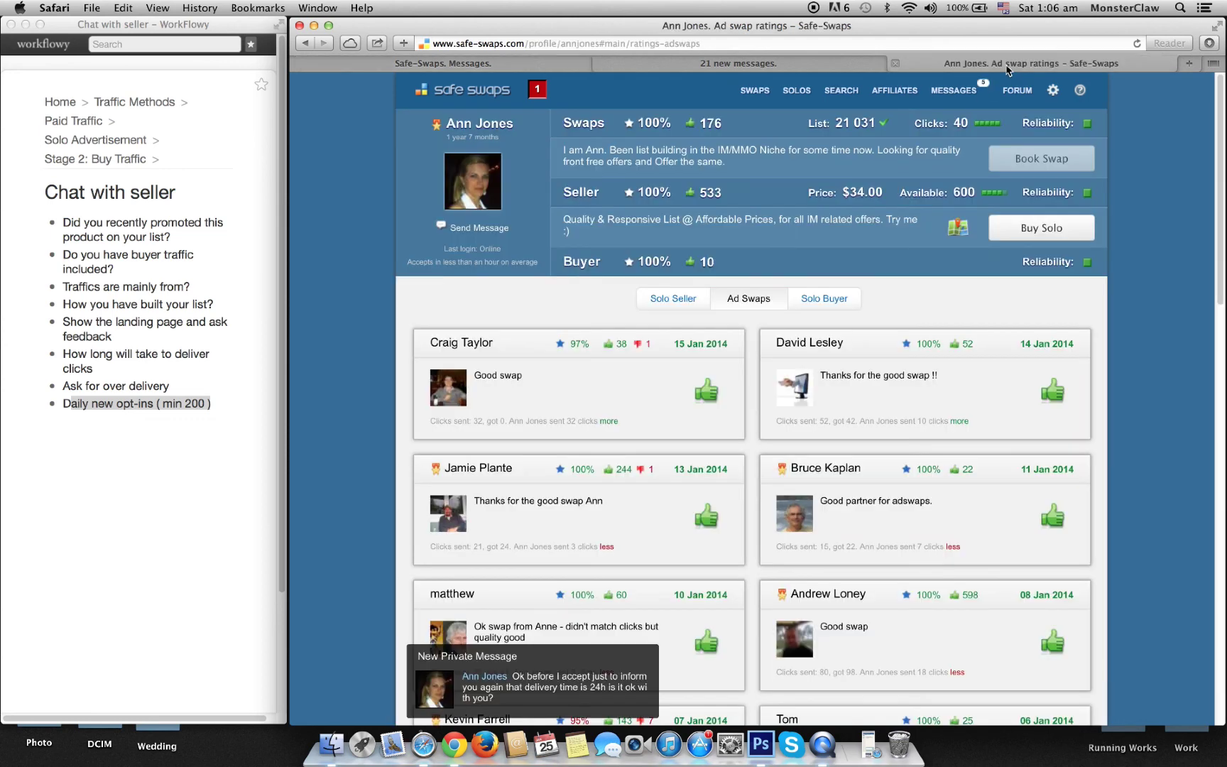
left_click(767, 64)
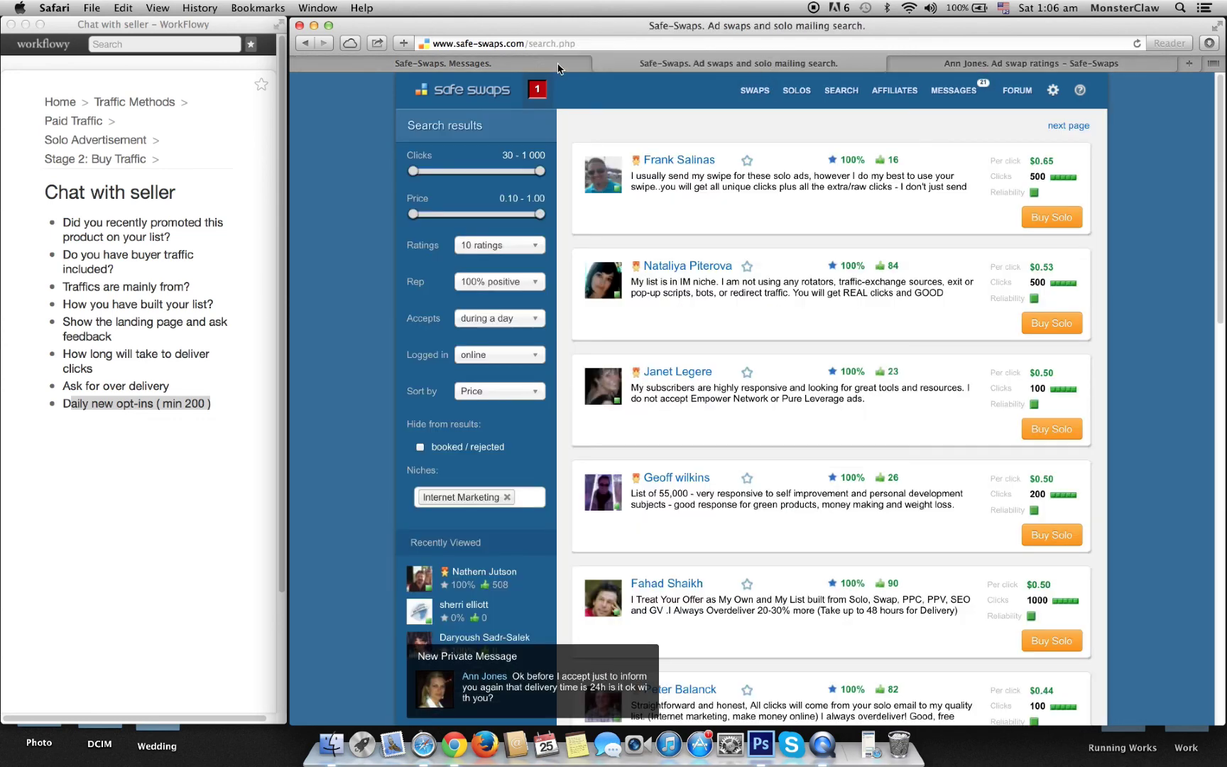
left_click(558, 67)
left_click(465, 193)
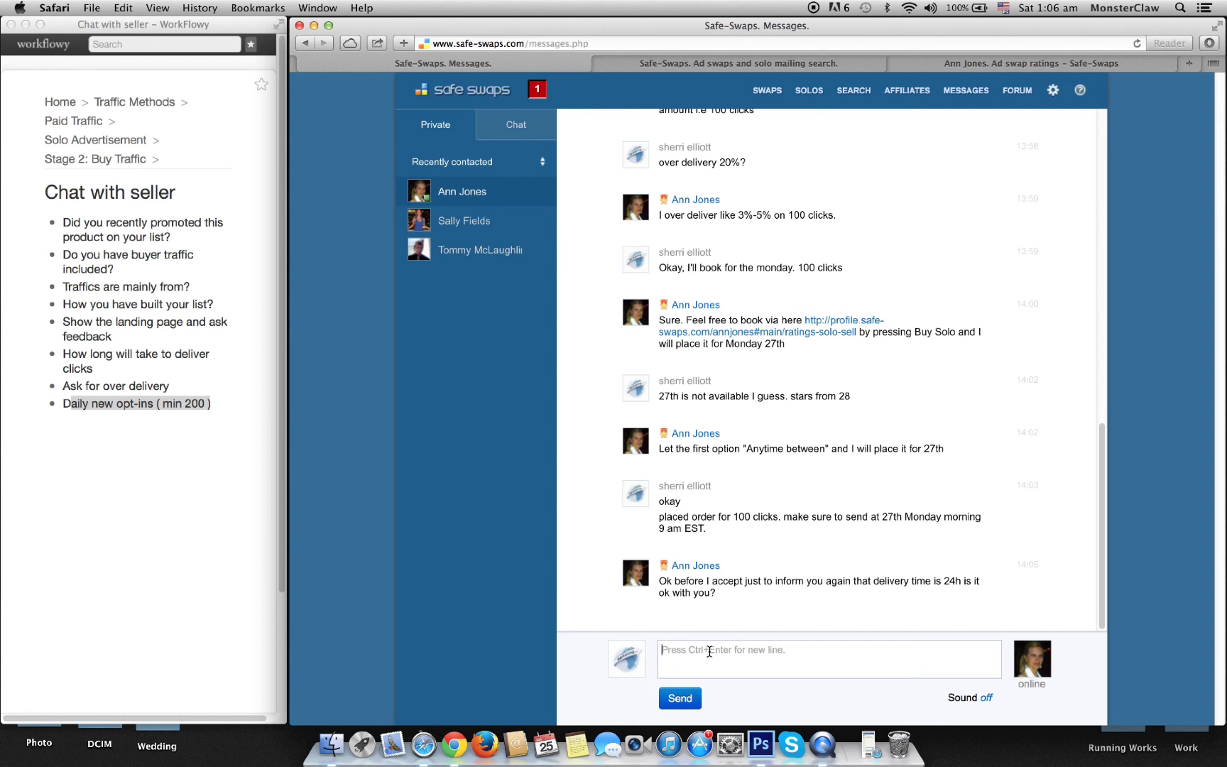
type("Yes 24hr is good with m")
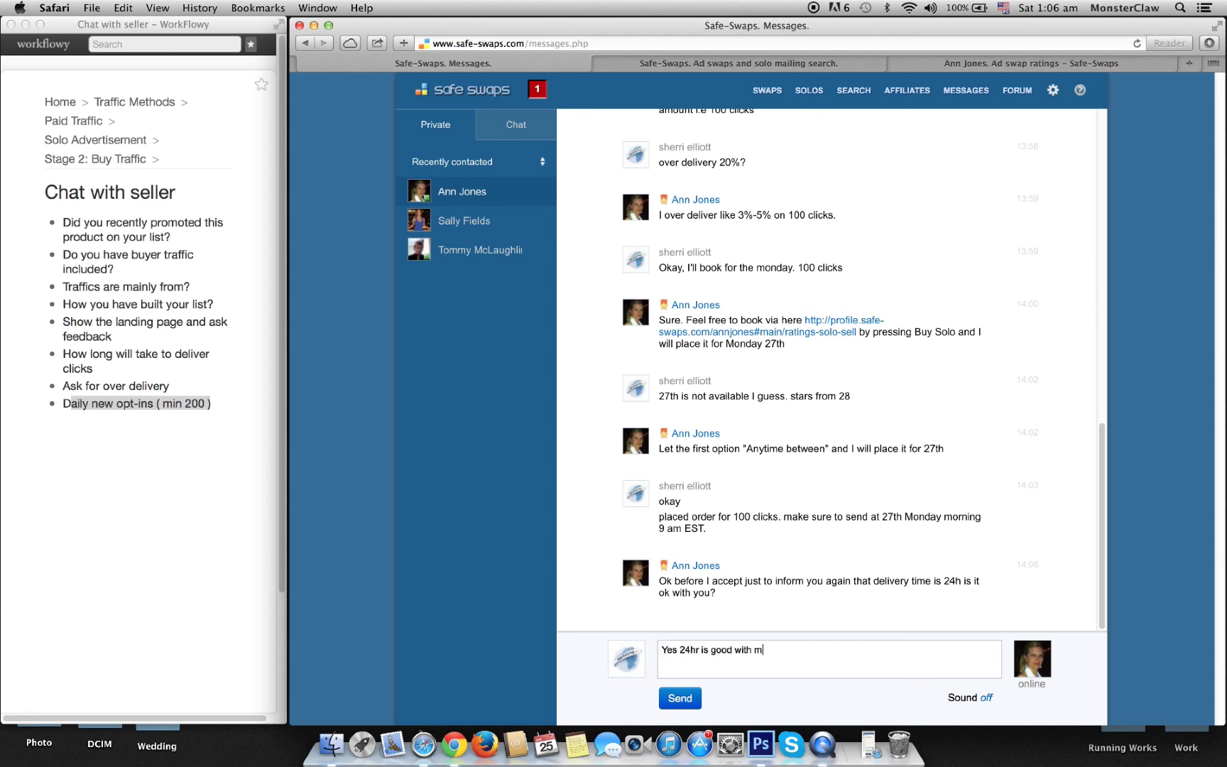
type("e, but make sure it sends all 100 clic")
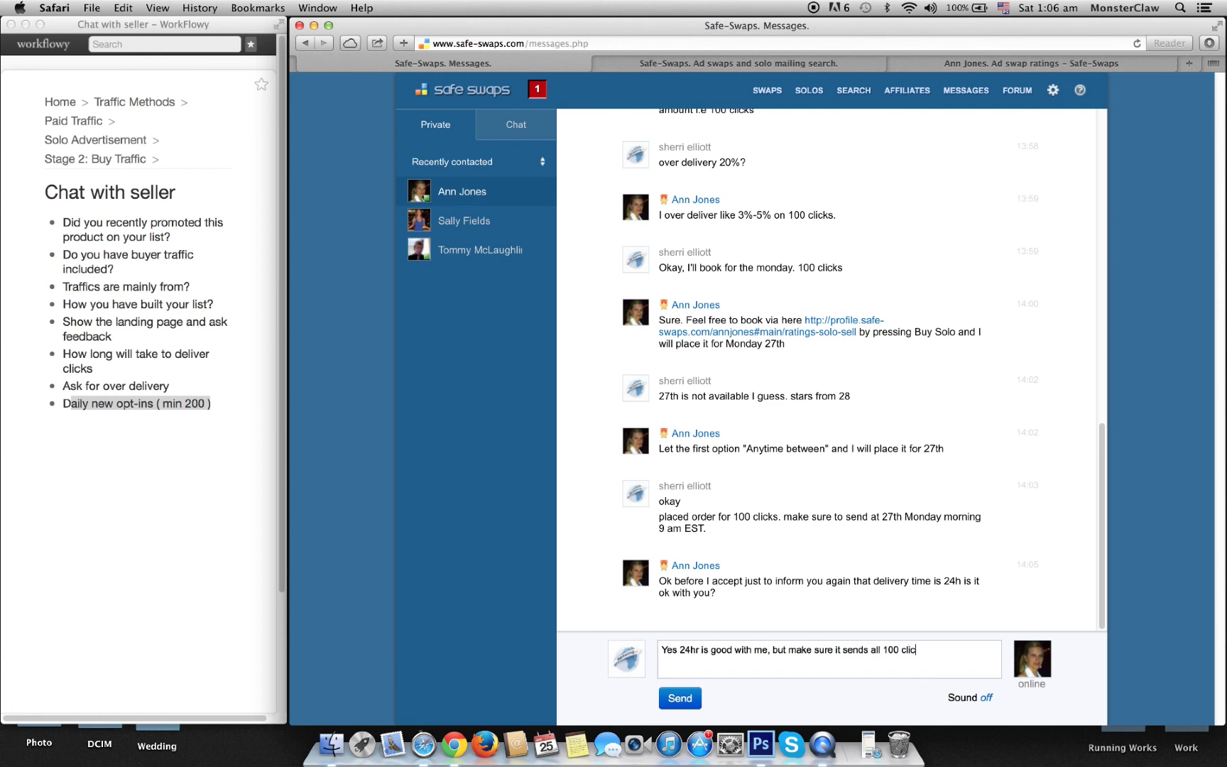
type("k before")
type("r, as")
type(" I've bought another solo after 24 hr,")
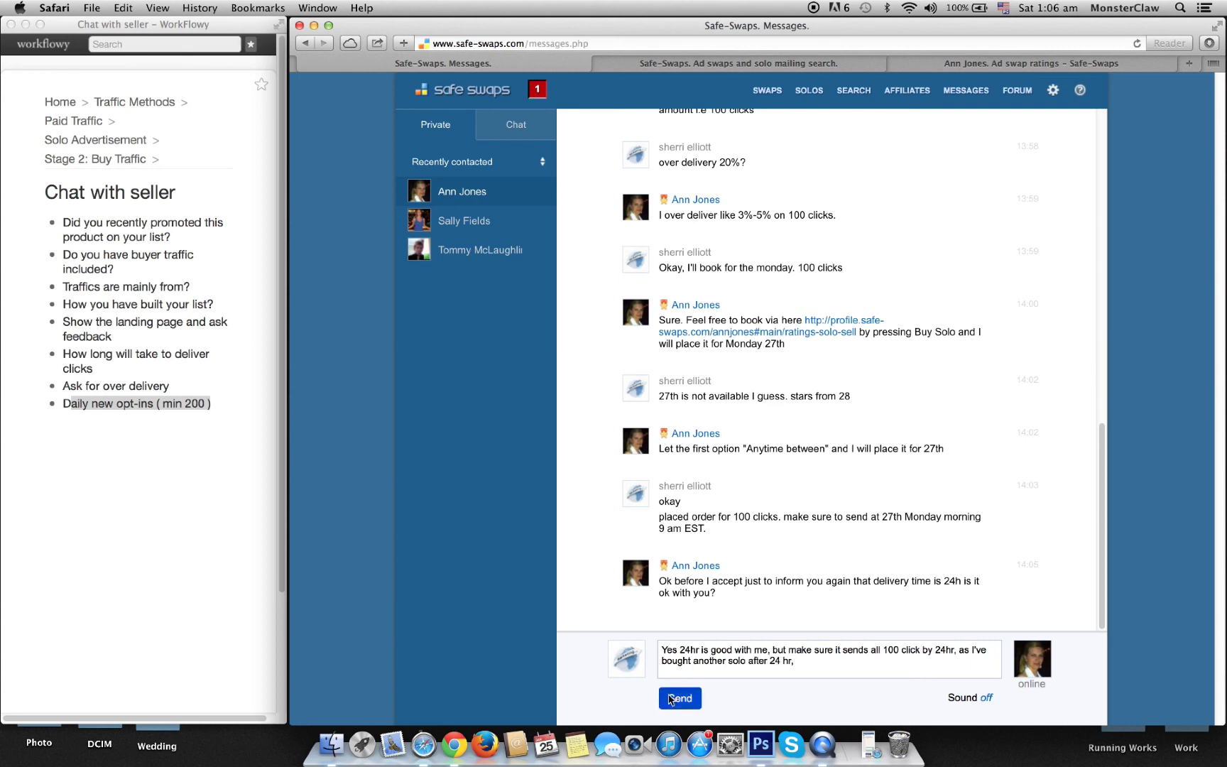
left_click(671, 699)
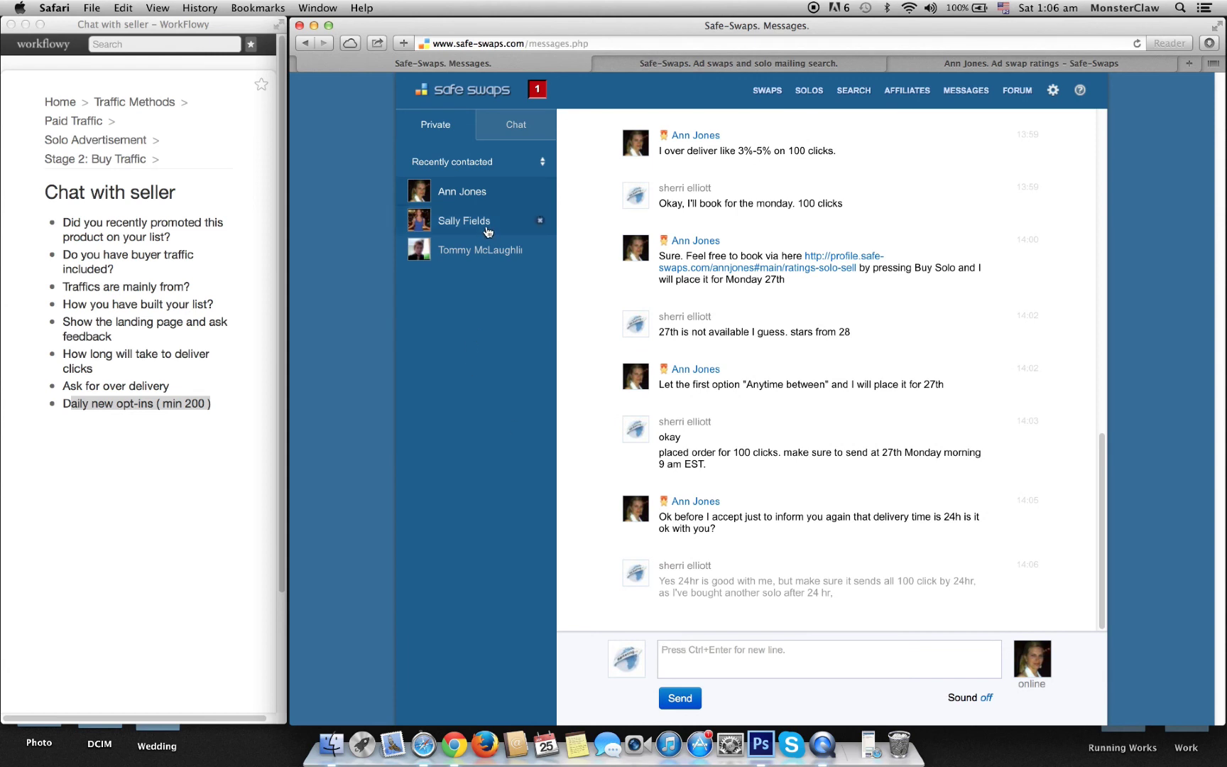
Step: Ask the overbooked seller whether the 29th is available
left_click(1053, 91)
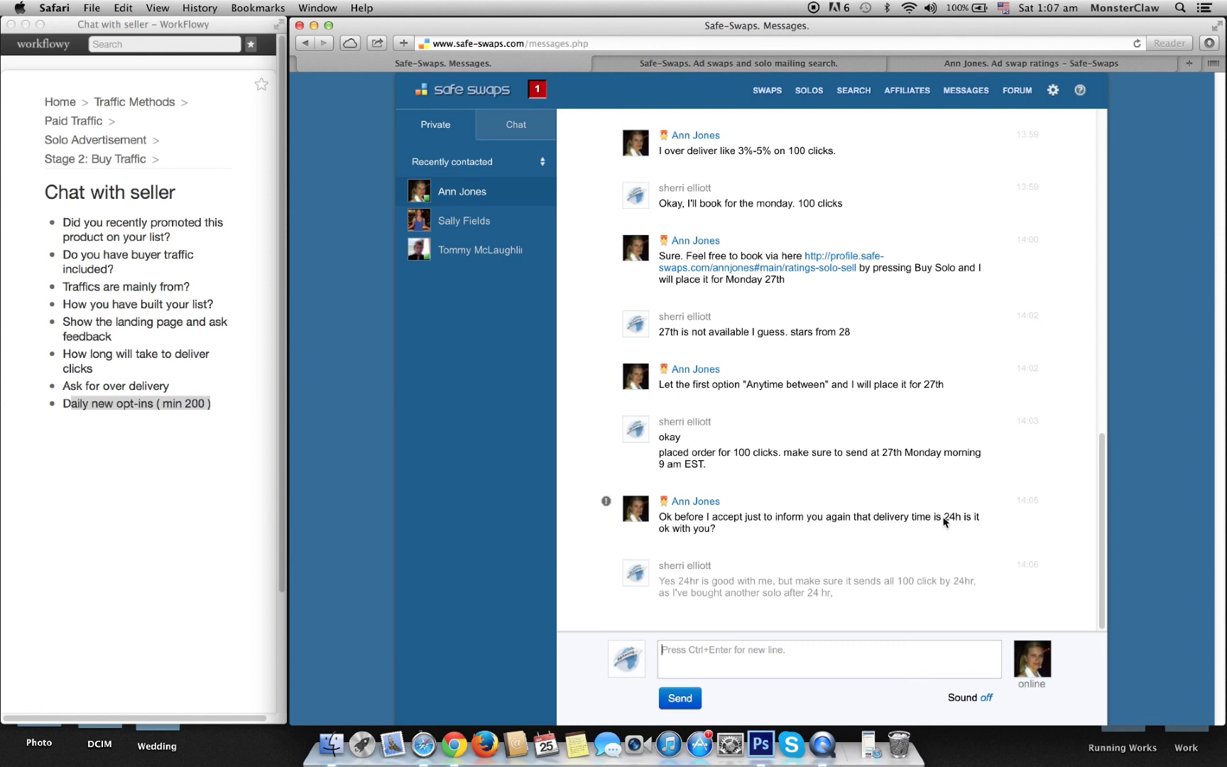
left_click_drag(944, 522, 964, 514)
left_click(505, 226)
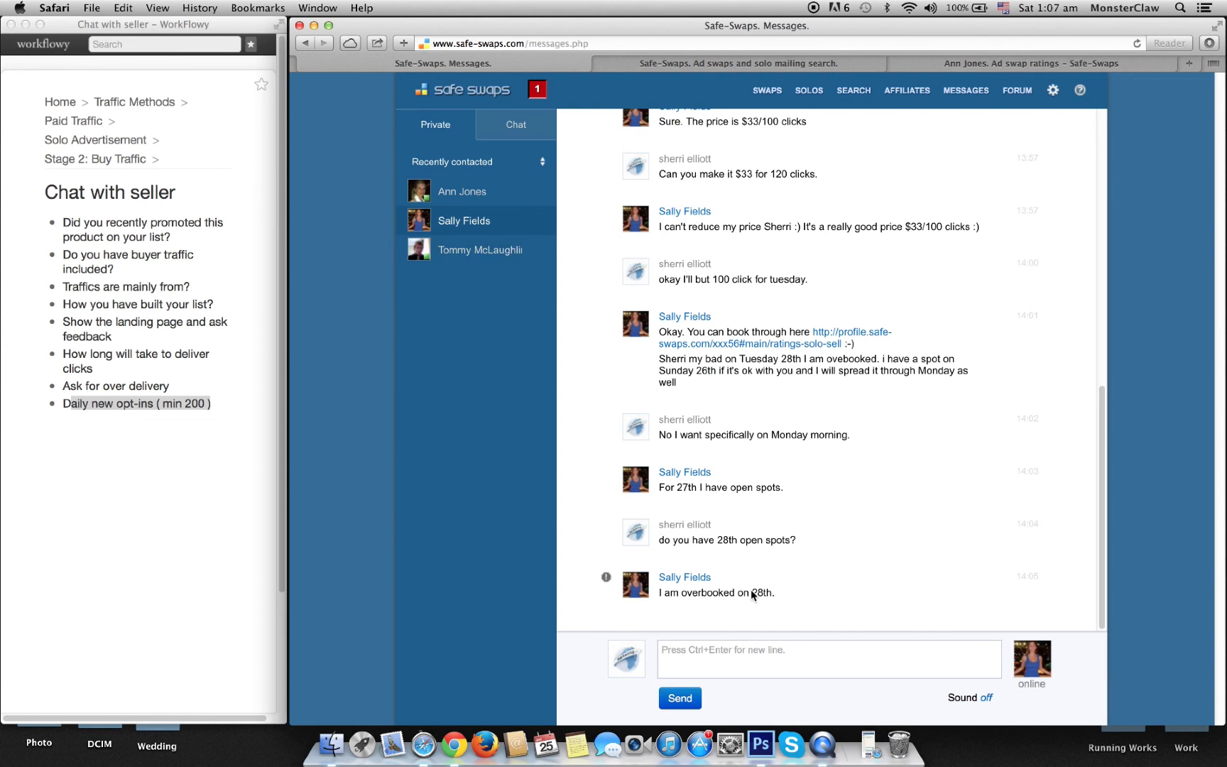
left_click_drag(752, 592, 792, 593)
left_click(737, 654)
type("29th?")
left_click(679, 698)
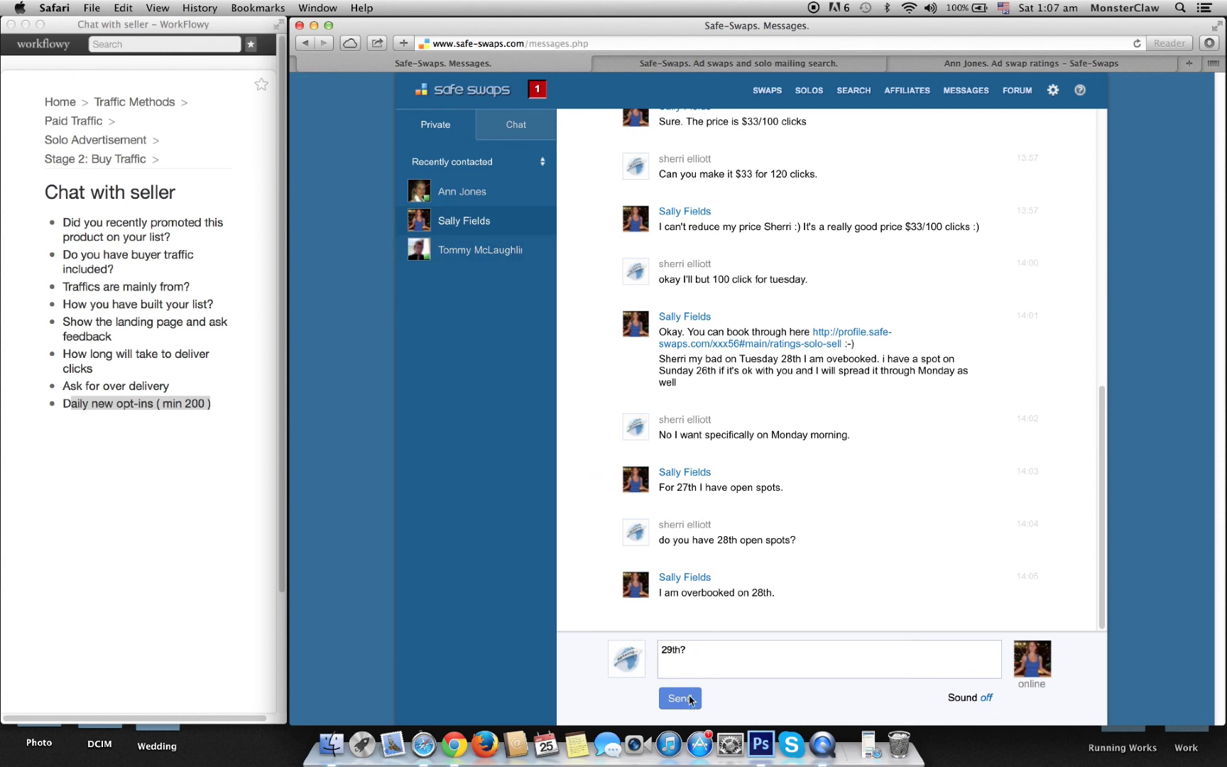
Step: Resend the 29th question and follow up asking about the 27th
left_click(486, 252)
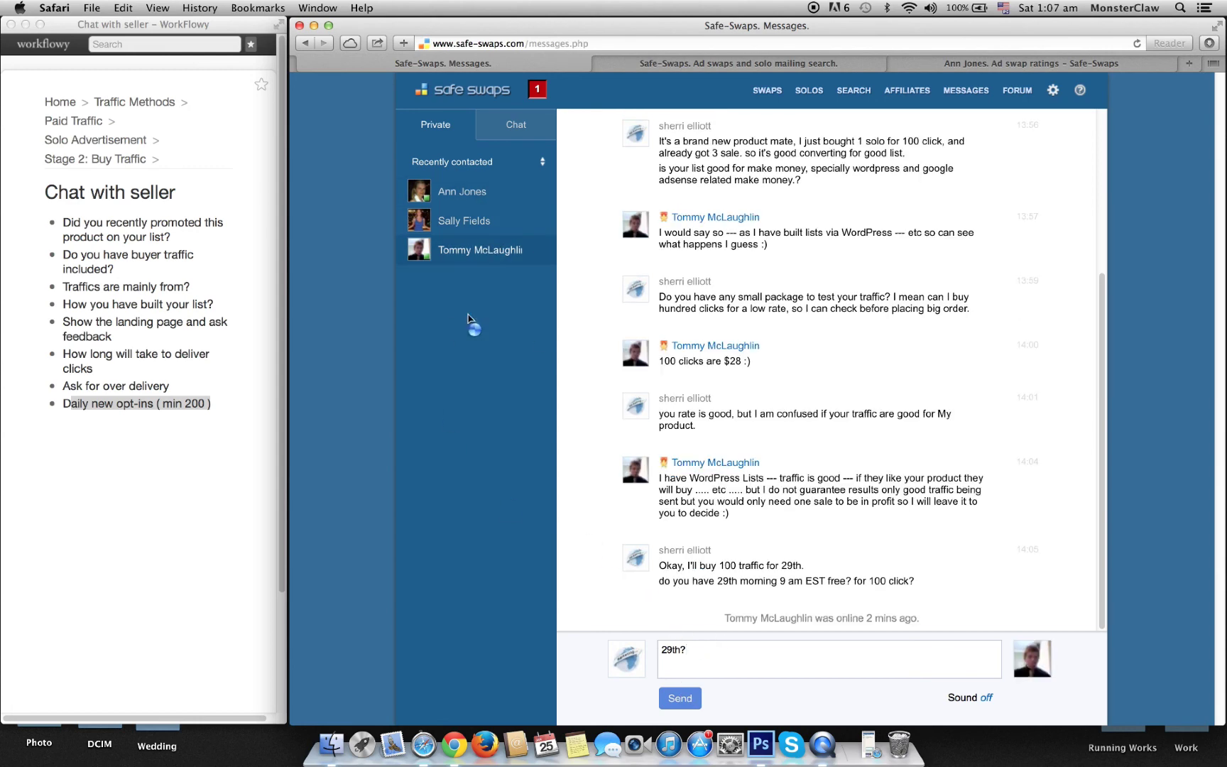
left_click(456, 222)
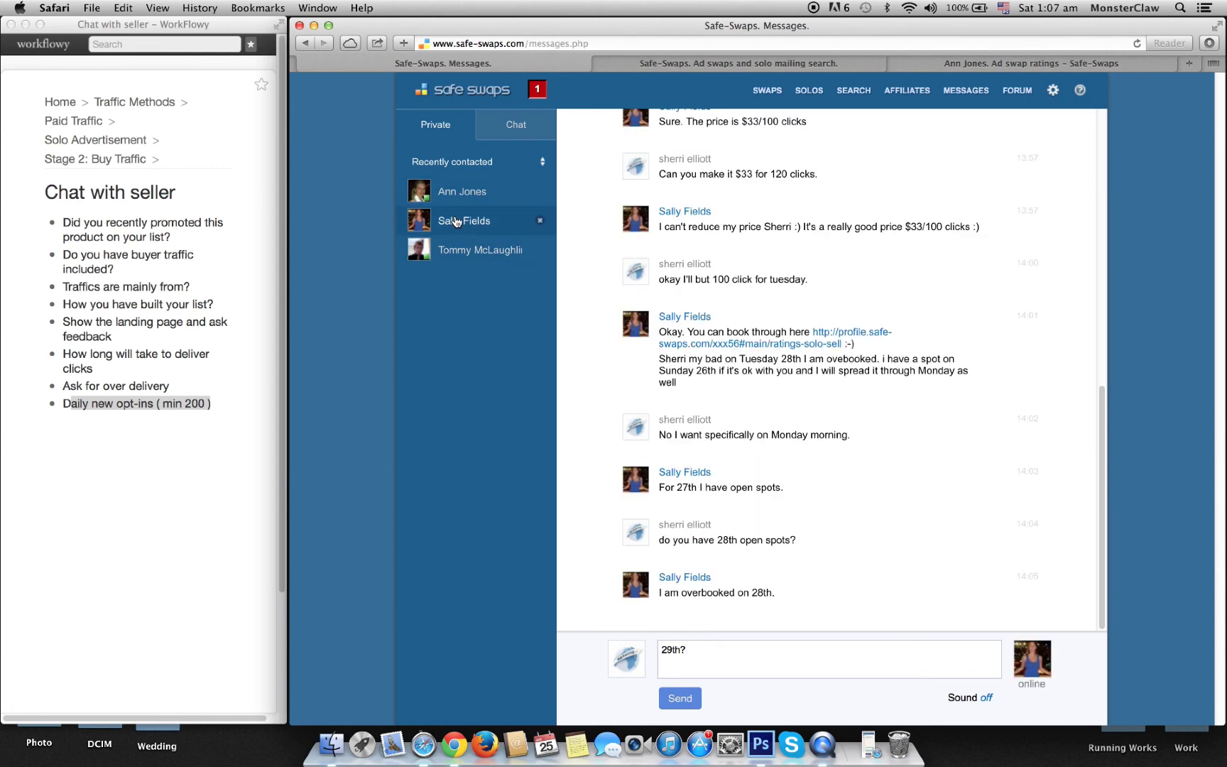
key("Return")
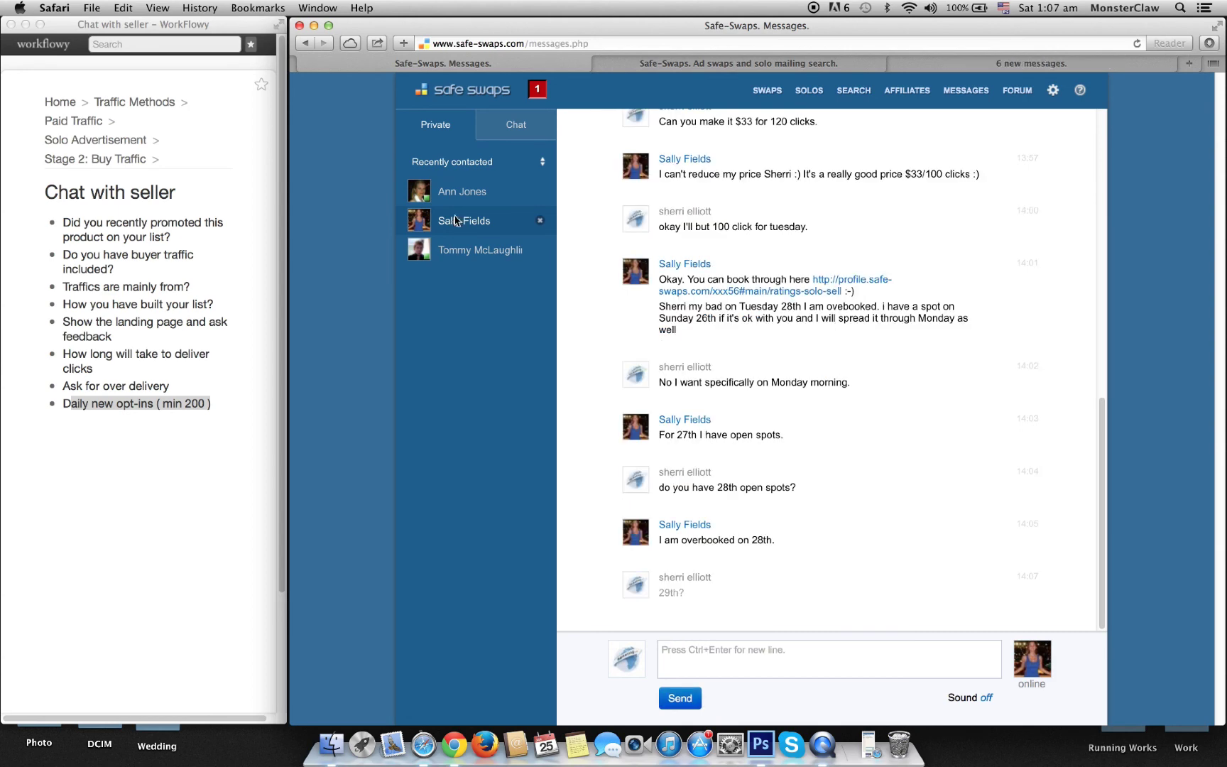
left_click(463, 204)
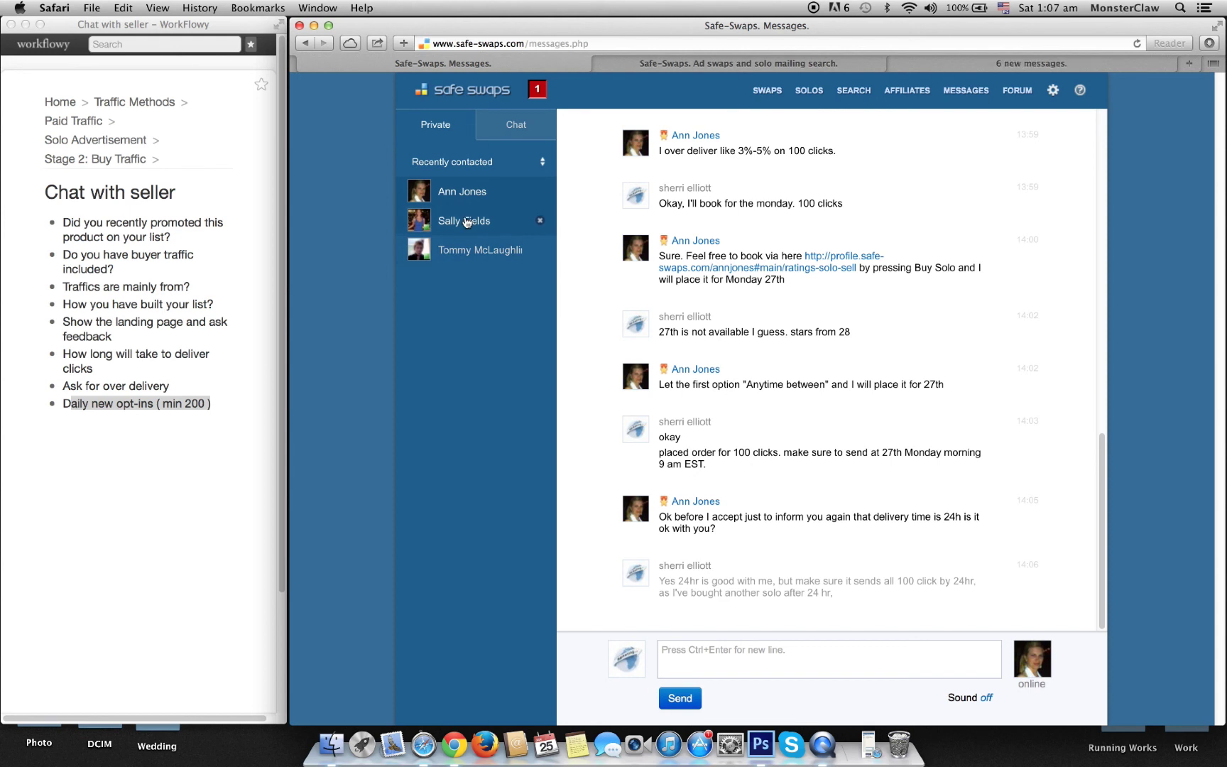
left_click(454, 220)
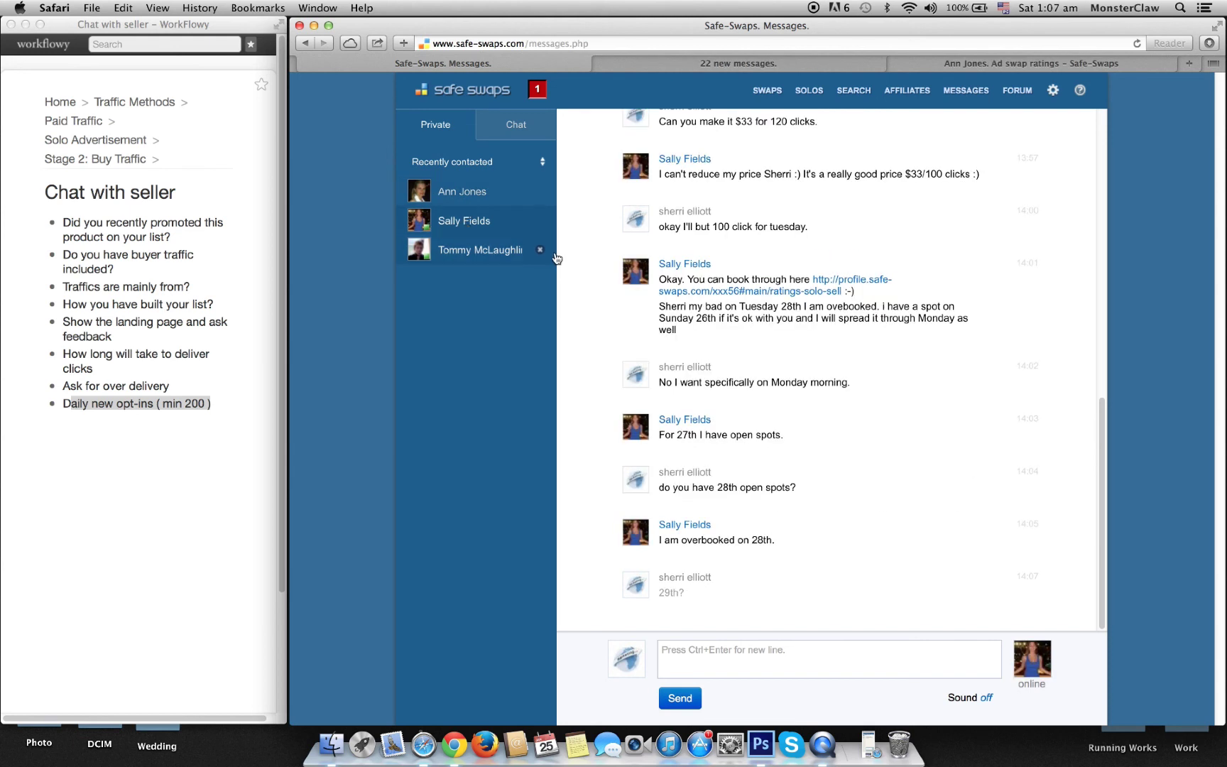
left_click(727, 661)
type("and 27th")
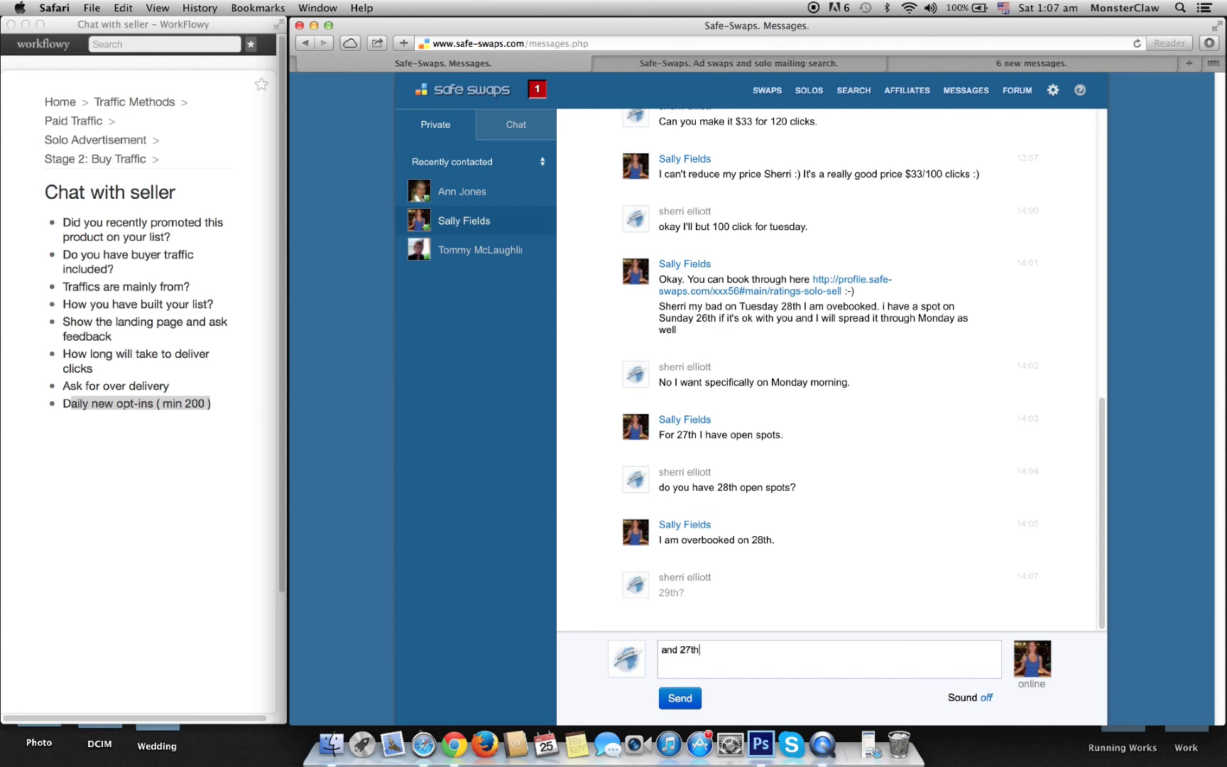
type("?")
left_click(694, 696)
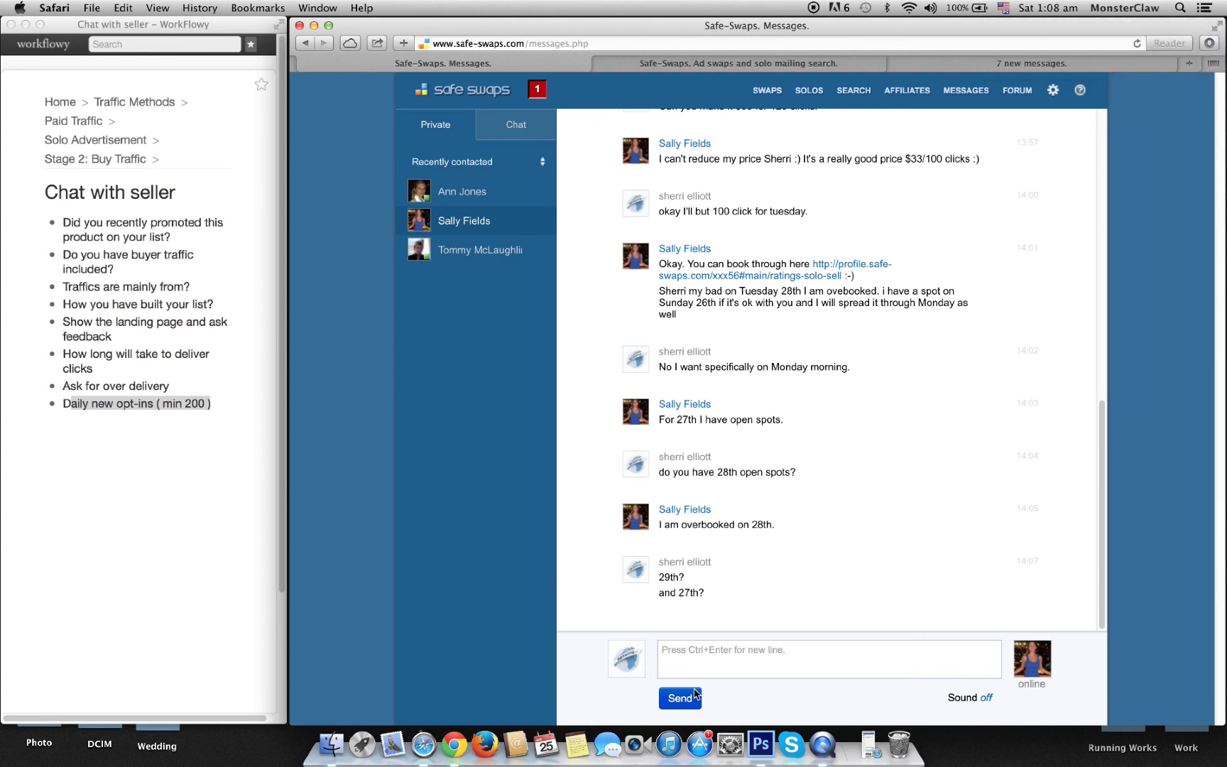
Step: Send 'okay let me buy' to the WordPress-list seller and open his ratings page in a new tab
left_click(981, 63)
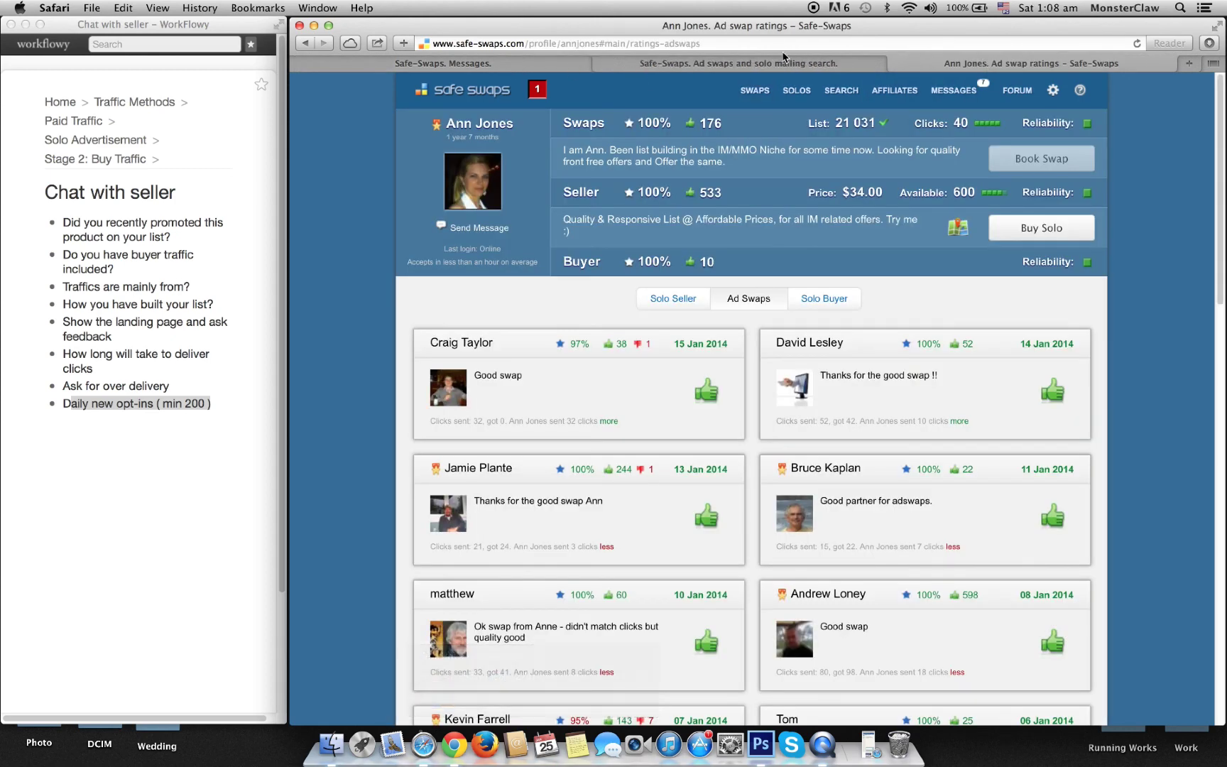
left_click(707, 63)
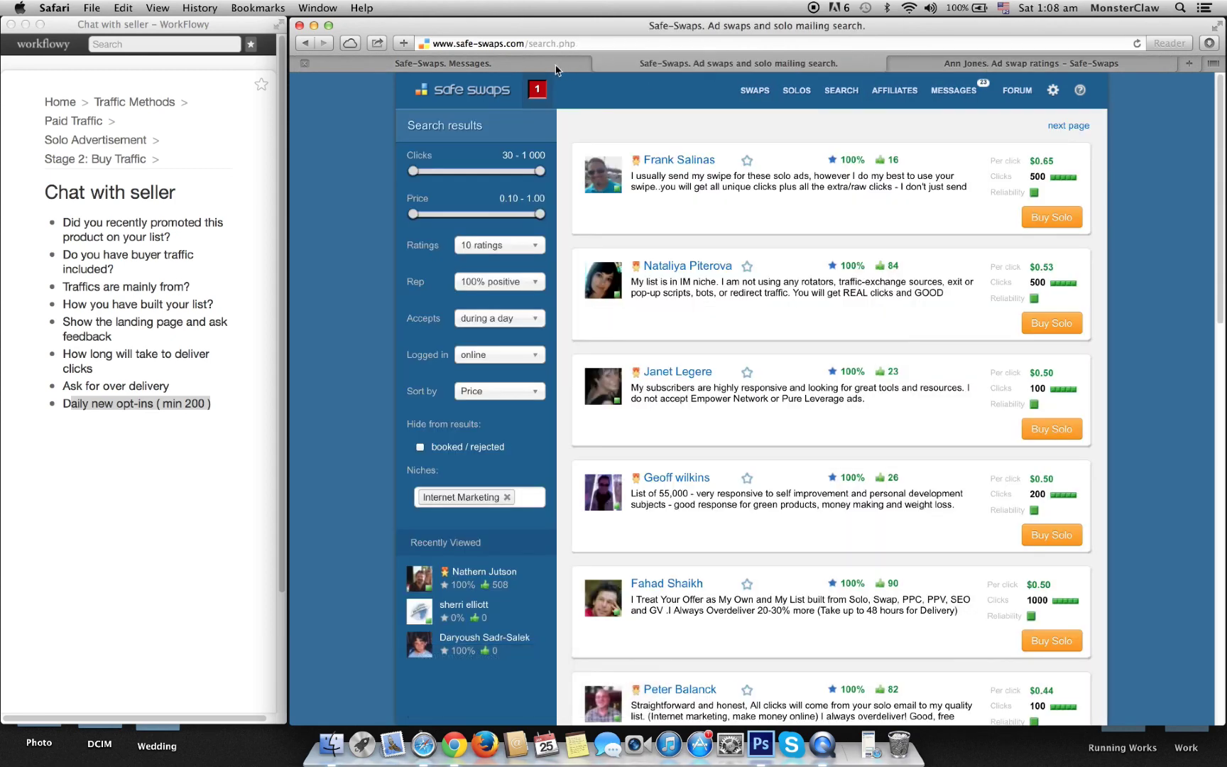
left_click(516, 64)
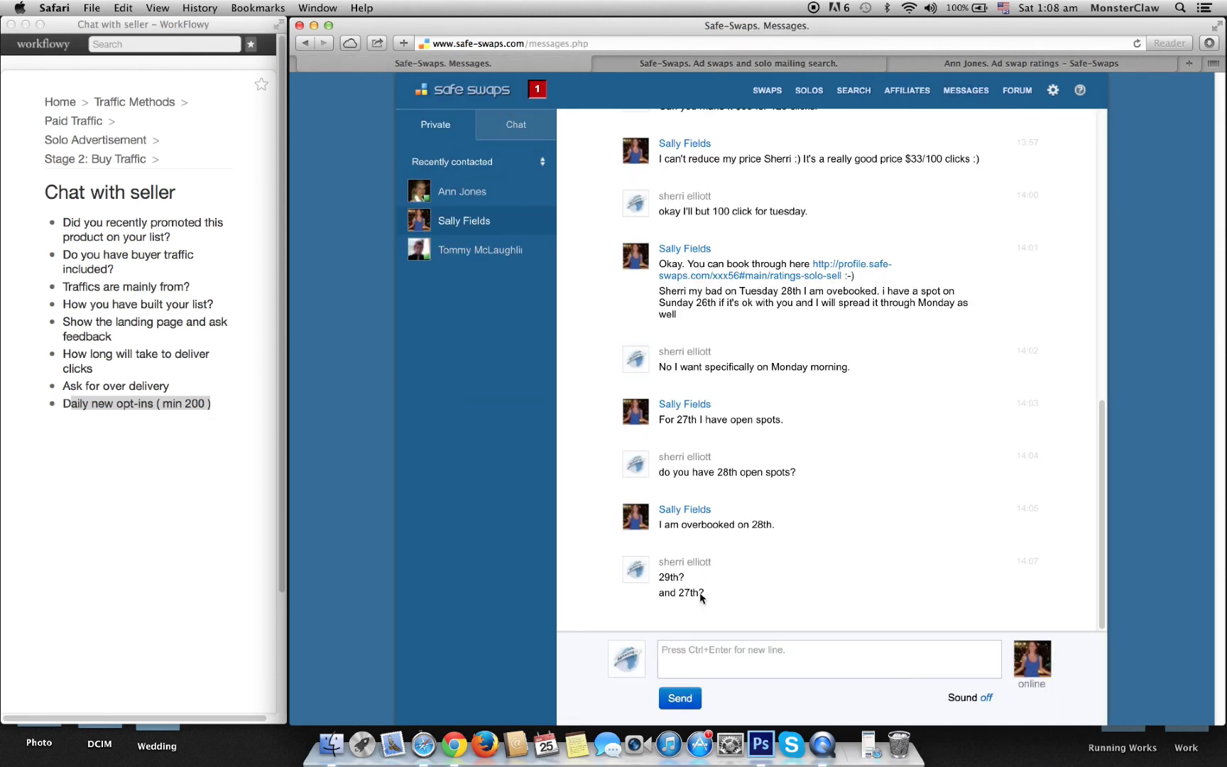
left_click(480, 200)
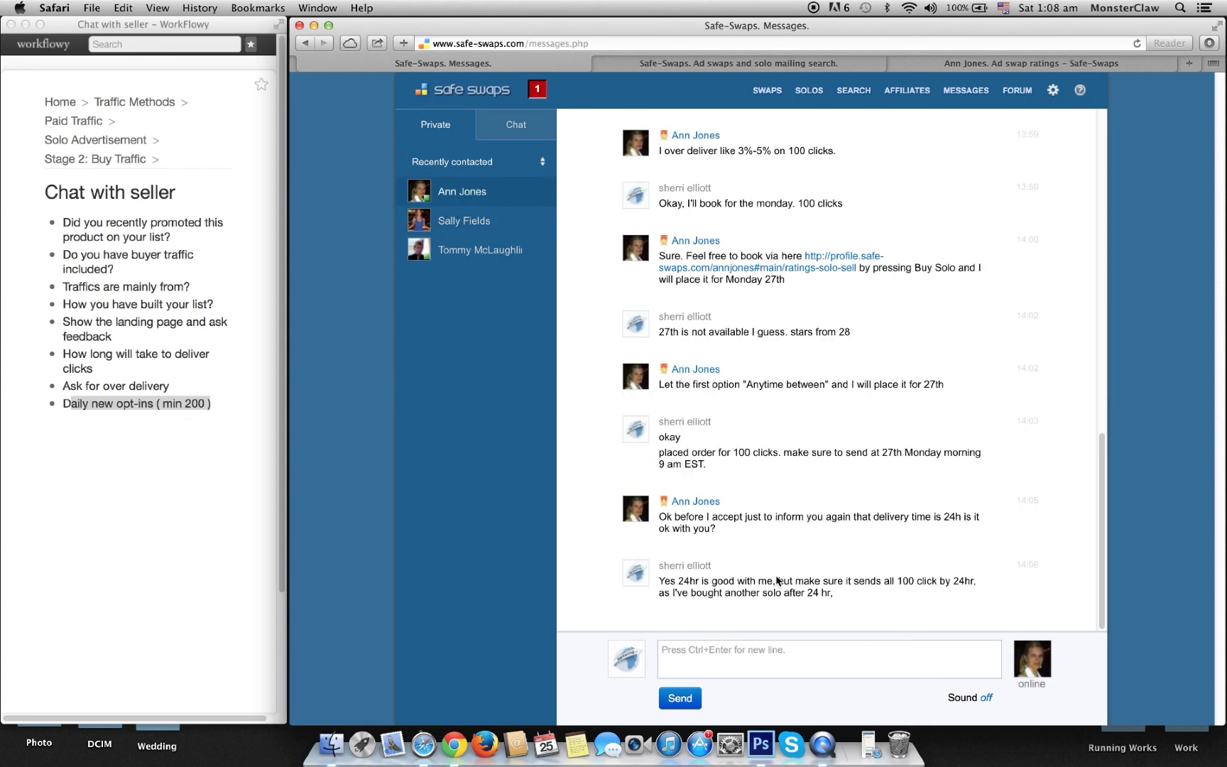
left_click(455, 252)
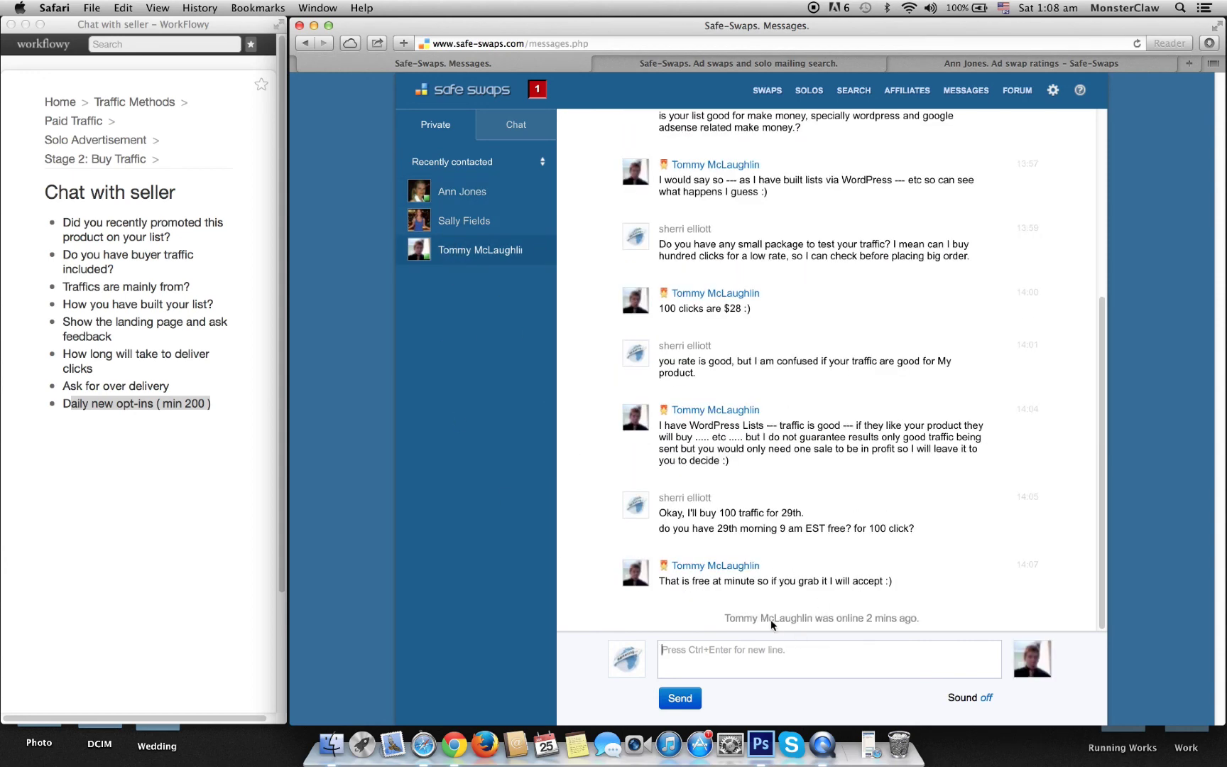
type("okay let me buy now.")
left_click(692, 696)
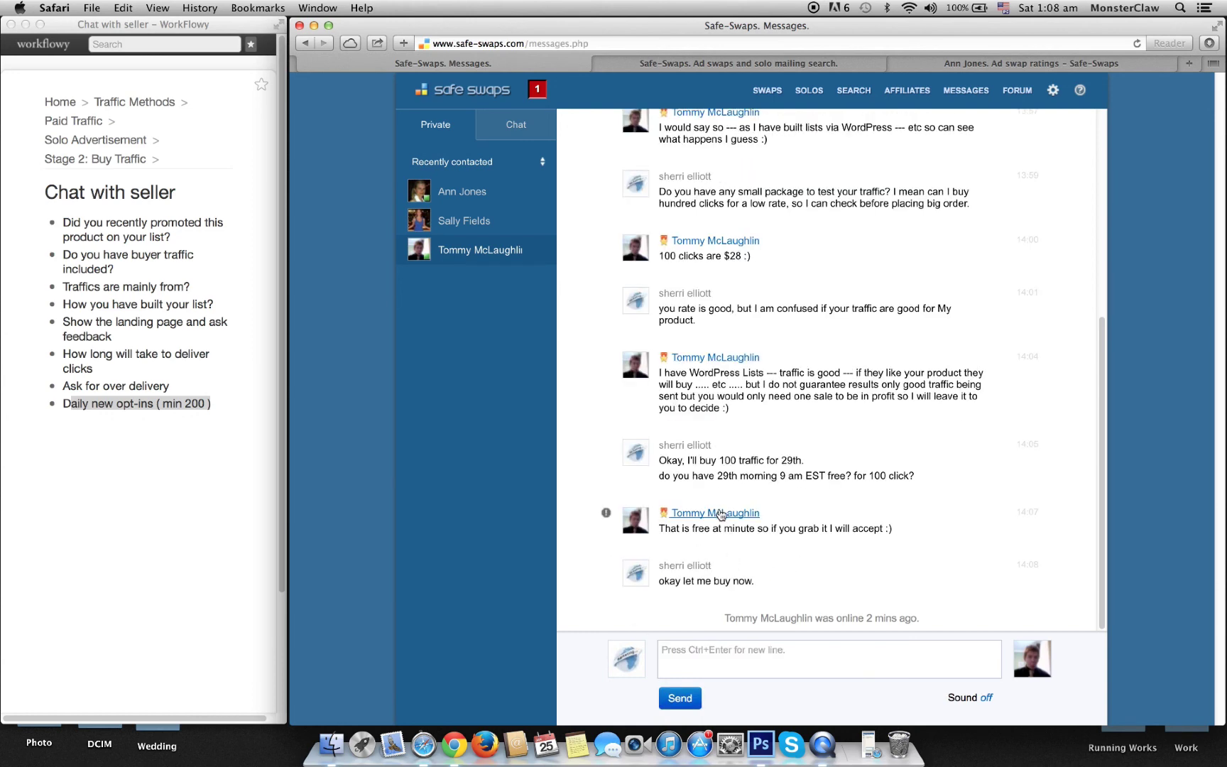
left_click(719, 513, "super")
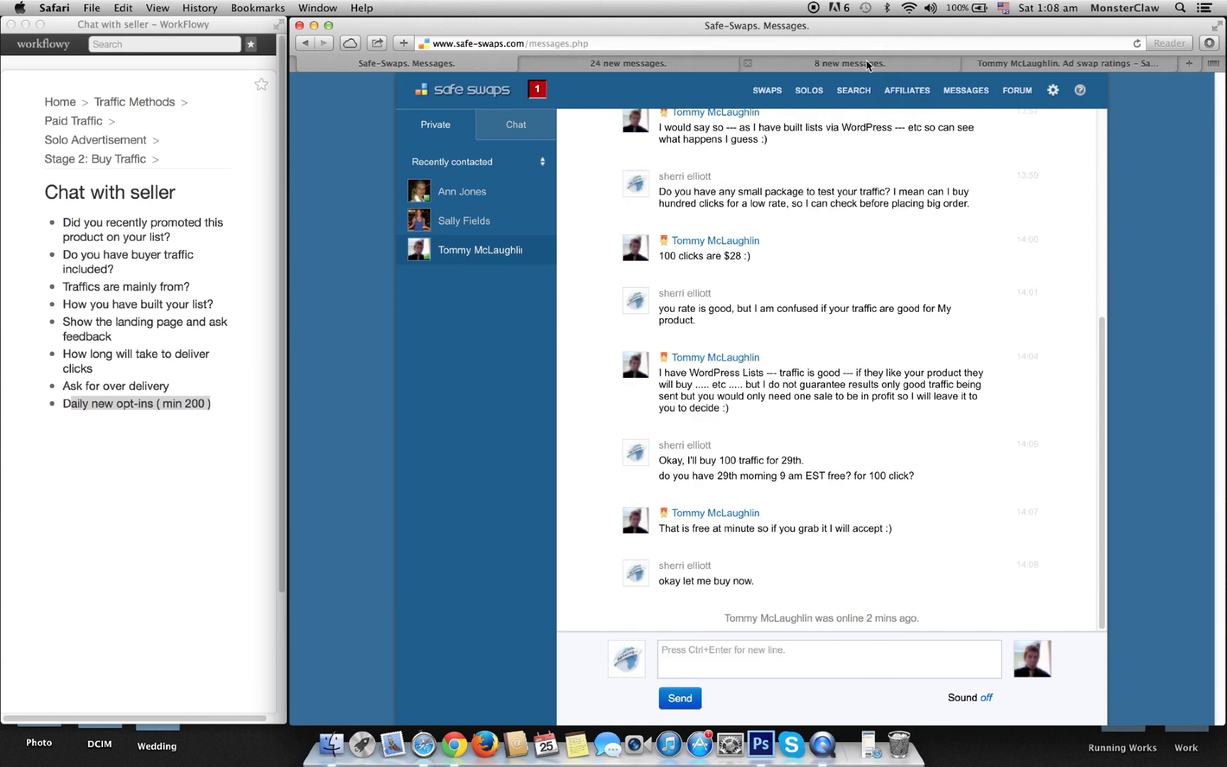
Step: Ask the 27th-order seller to move it to the 28th, noting the other seller is booked on the 28th
left_click(475, 218)
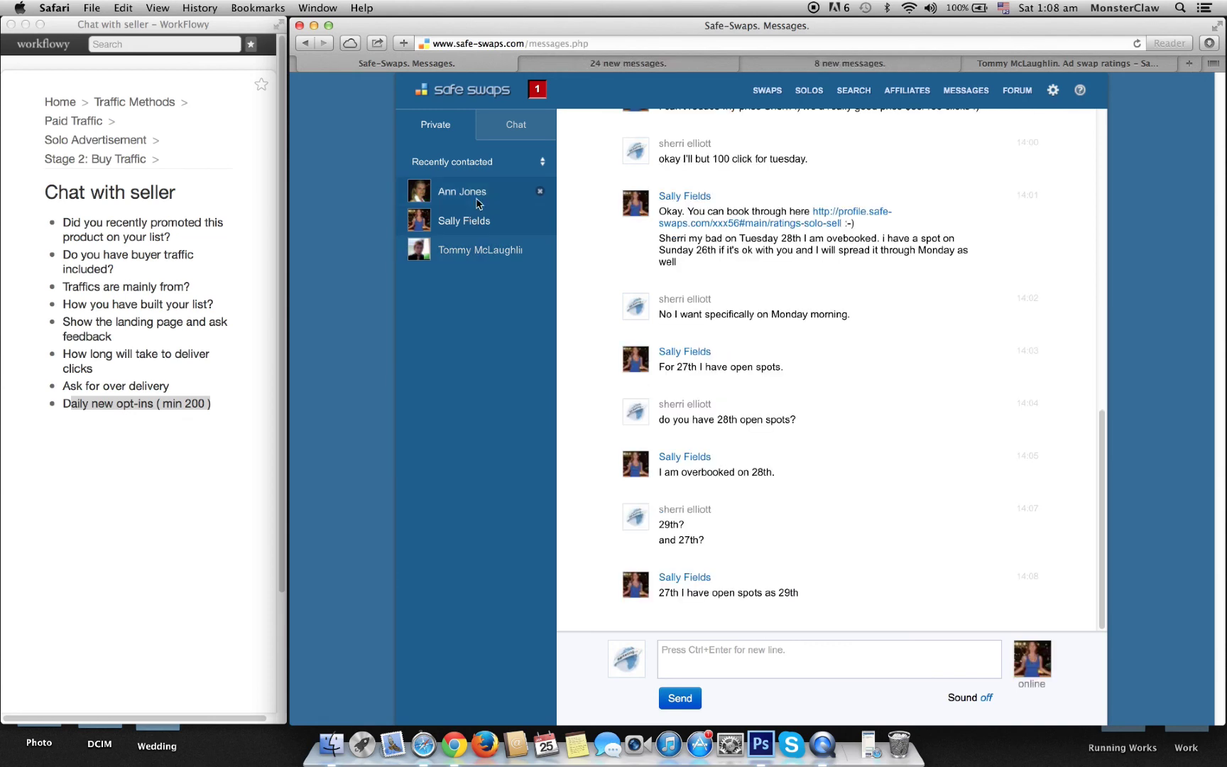
left_click(477, 204)
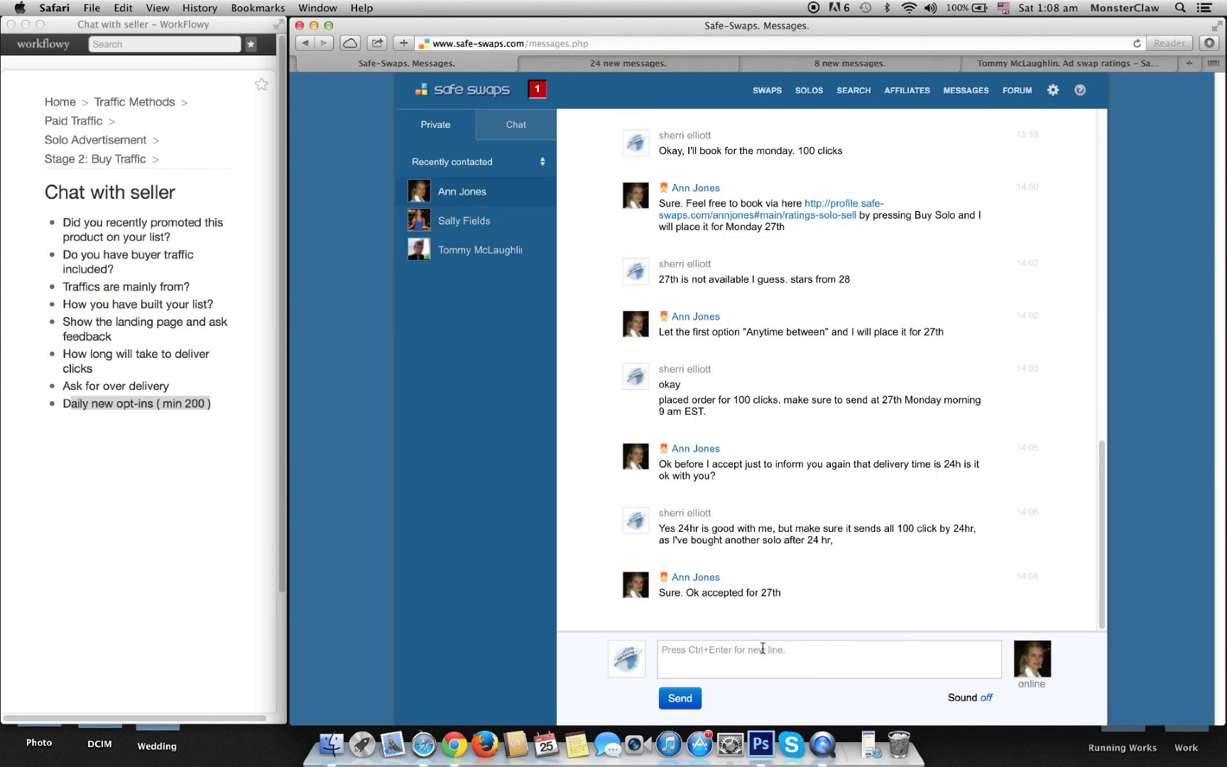
left_click(469, 222)
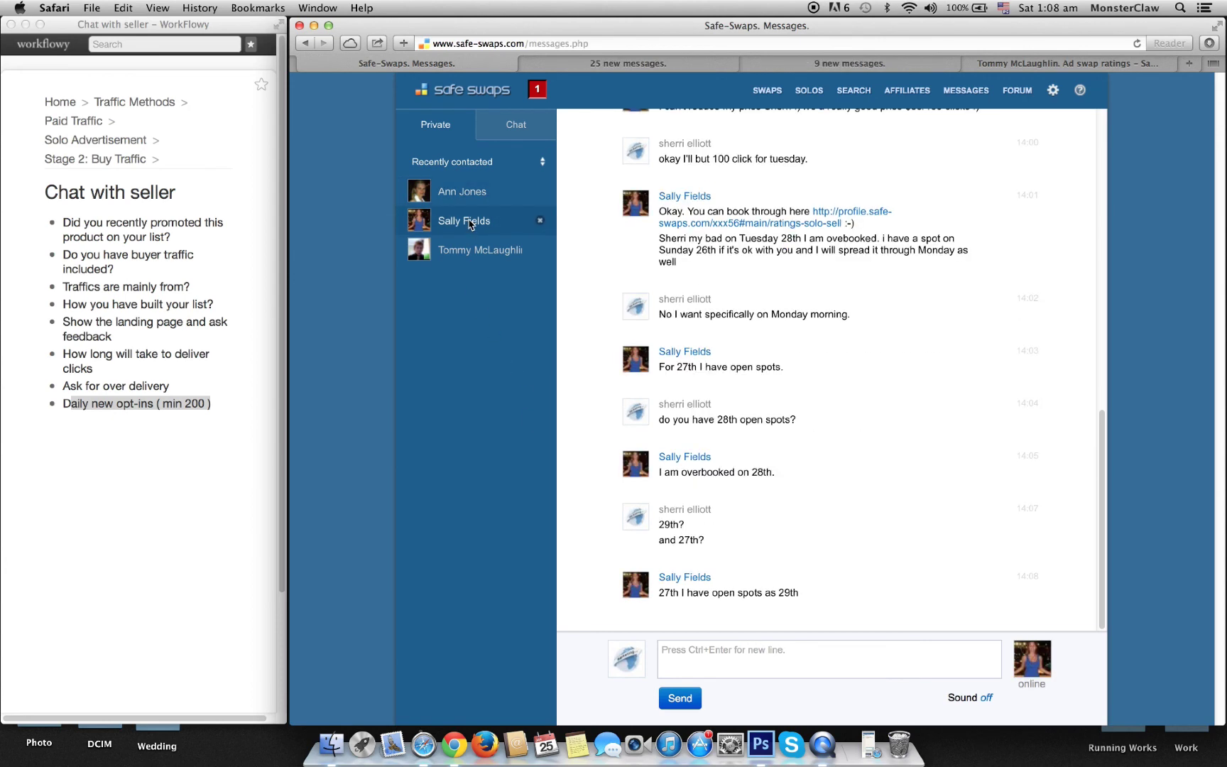
left_click(468, 193)
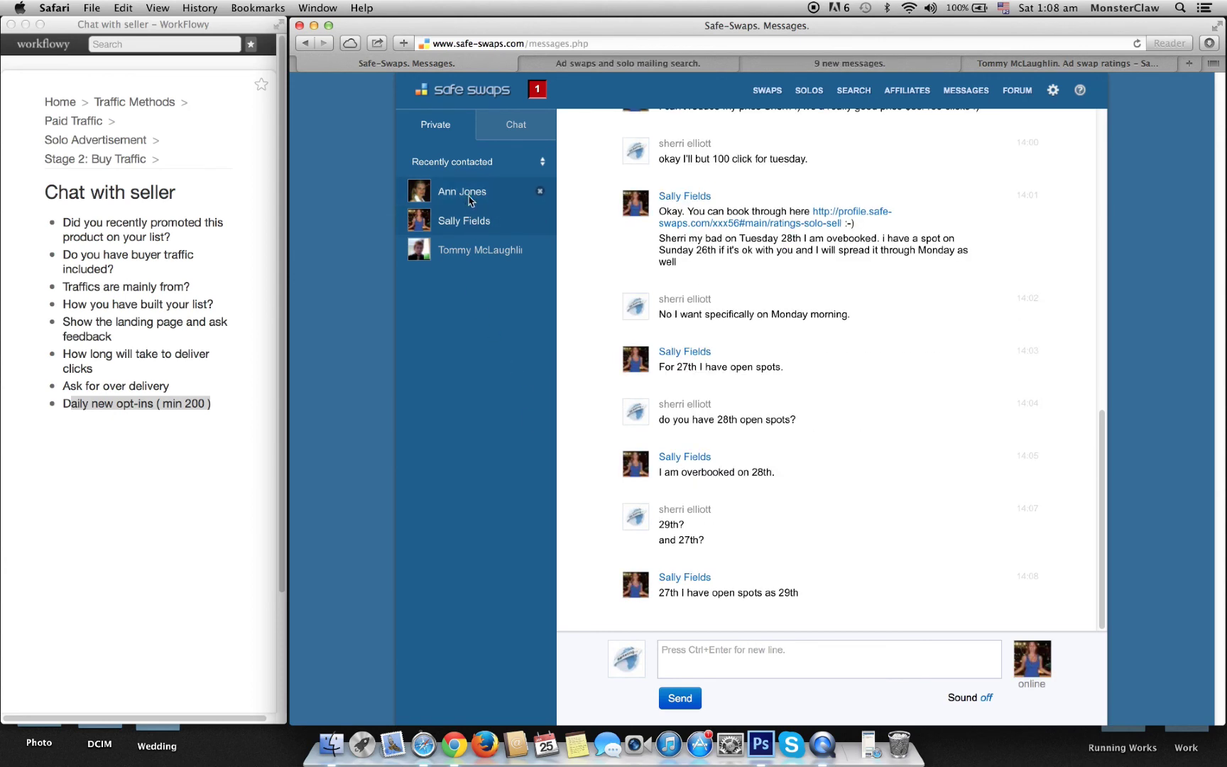
left_click(744, 642)
type("can you make ")
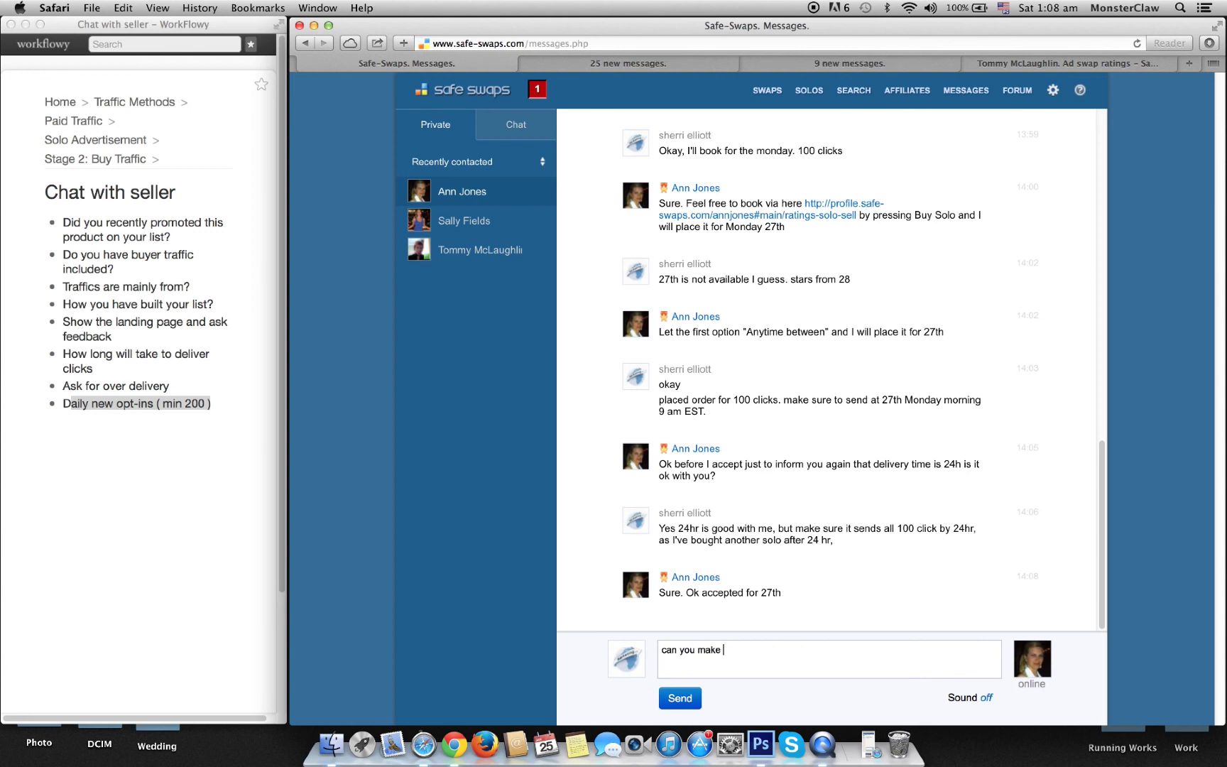
type("it 28th pleasE?")
left_click(685, 698)
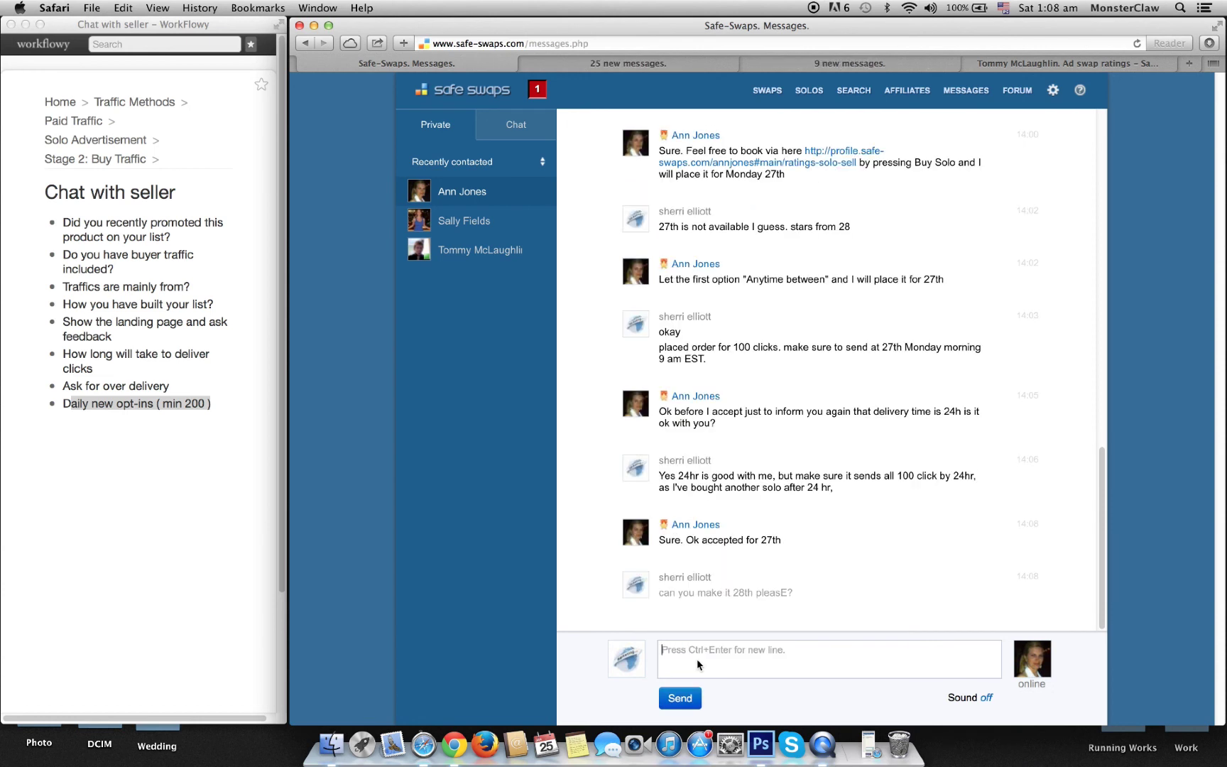
type("the other sel")
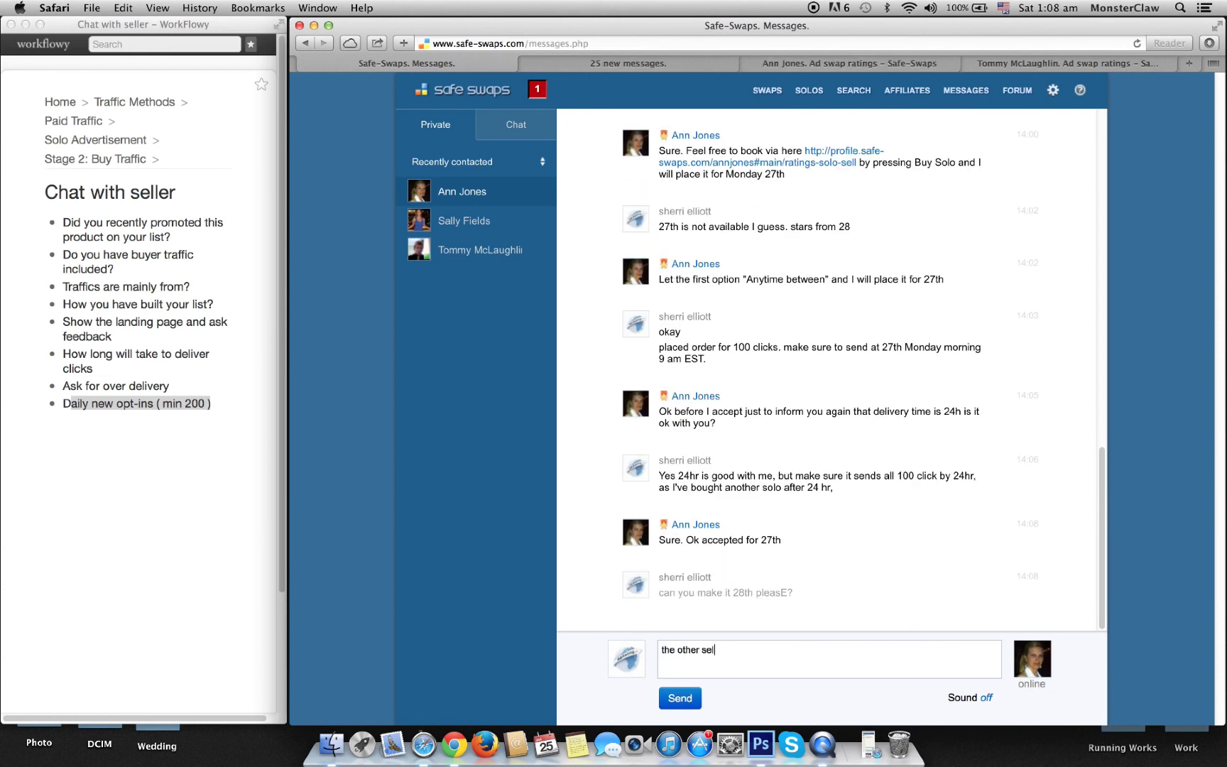
type("ler is booke")
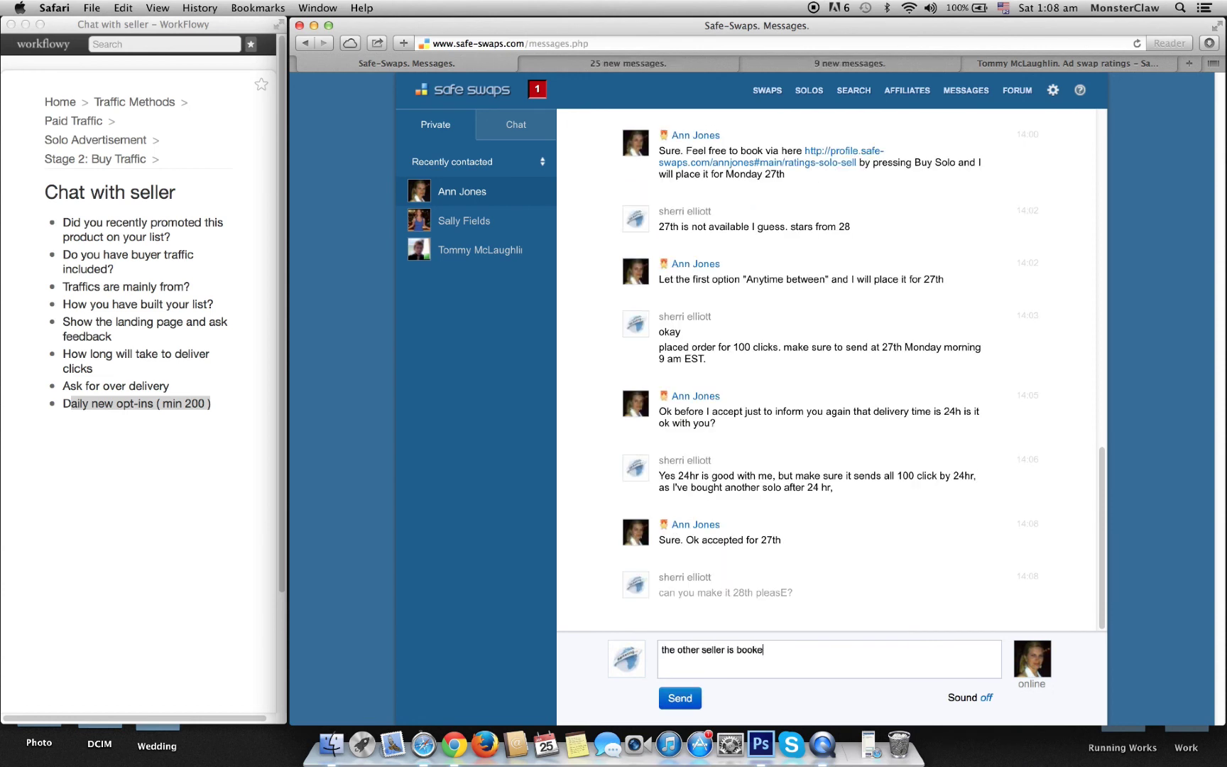
type("d at 28th and free at 27th.")
left_click(670, 698)
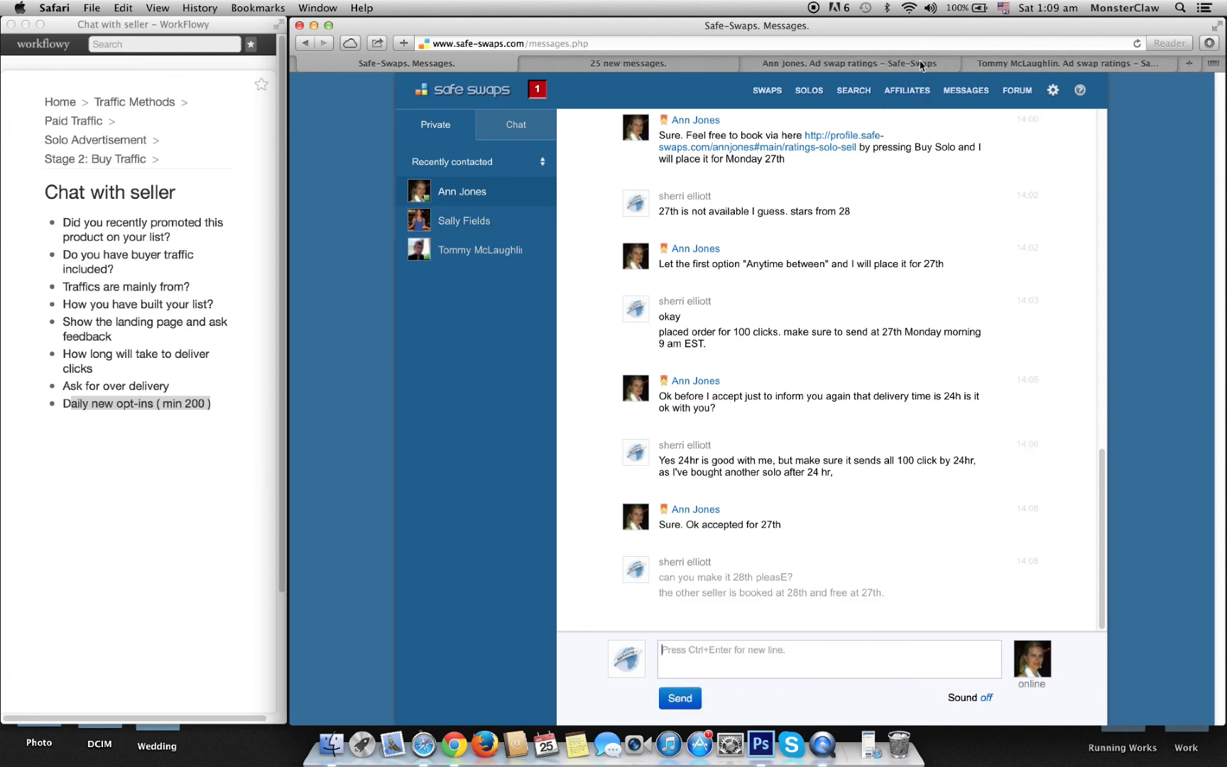
Step: Begin a reply to the overbooked seller starting 'I am placing'
left_click(463, 226)
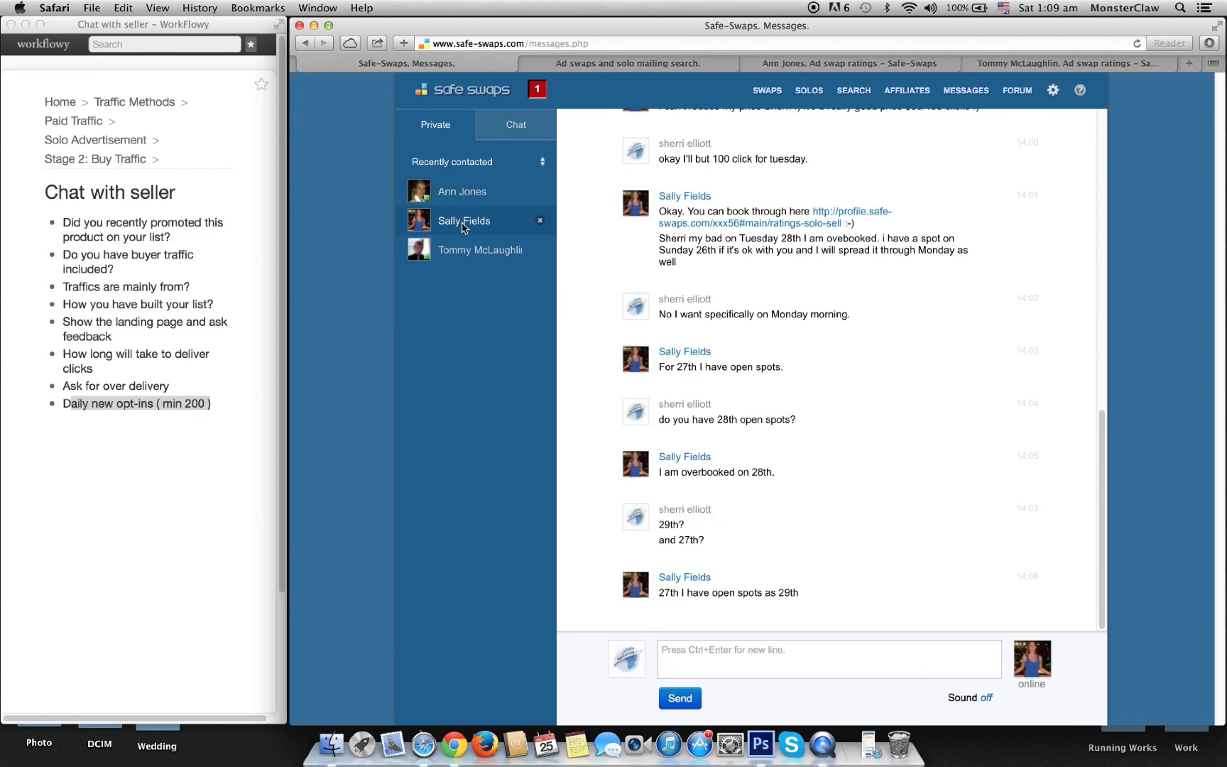
left_click(735, 650)
type("I am p")
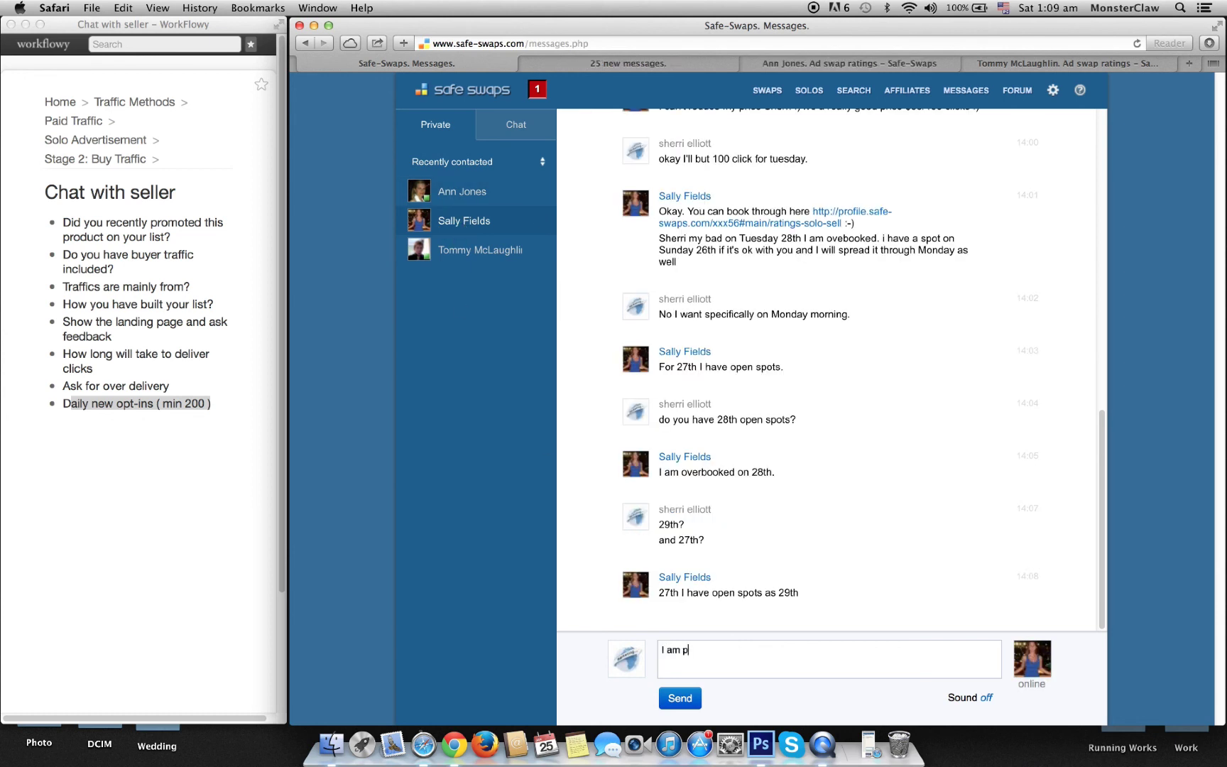
type("lacing d")
key("BackSpace")
key("BackSpace")
key("BackSpace")
key("BackSpace")
key("BackSpace")
key("BackSpace")
key("BackSpace")
key("BackSpace")
key("BackSpace")
key("BackSpace")
key("BackSpace")
key("BackSpace")
key("BackSpace")
key("BackSpace")
Step: Ask the 29th-date seller whether the 28th is also free
left_click(472, 250)
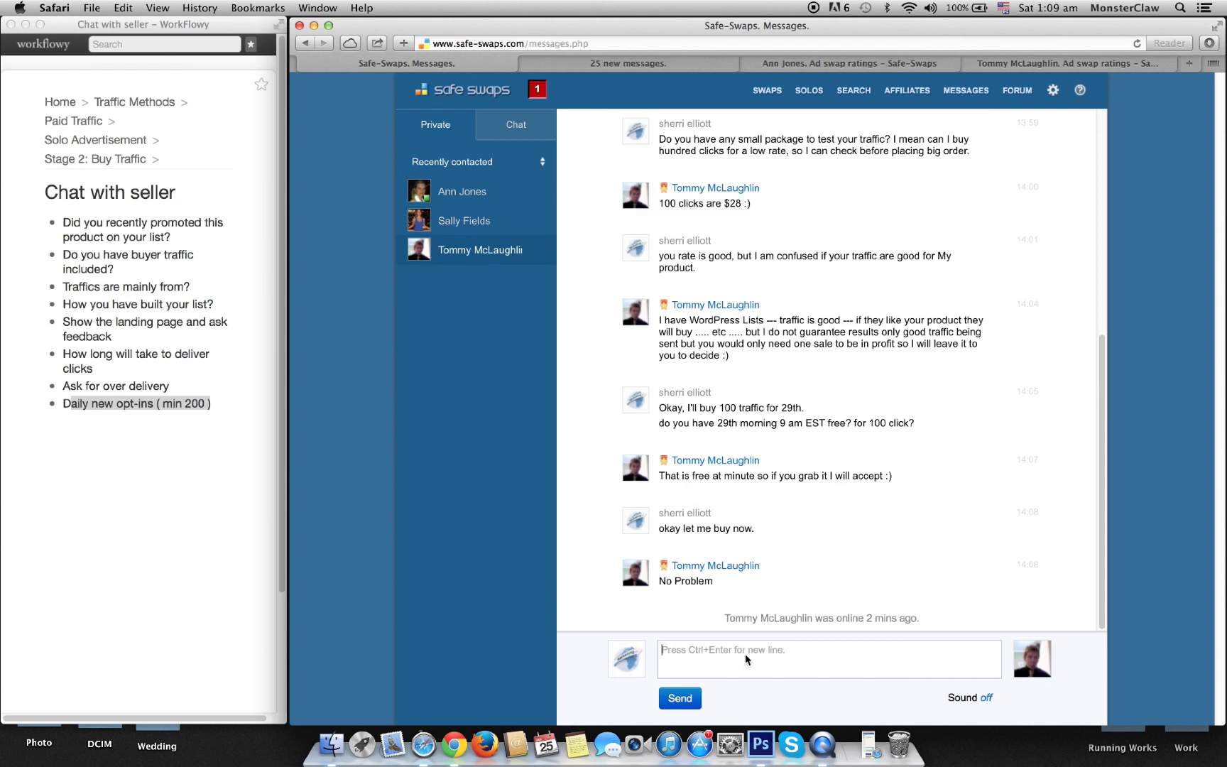
type("and are you free at 28th also")
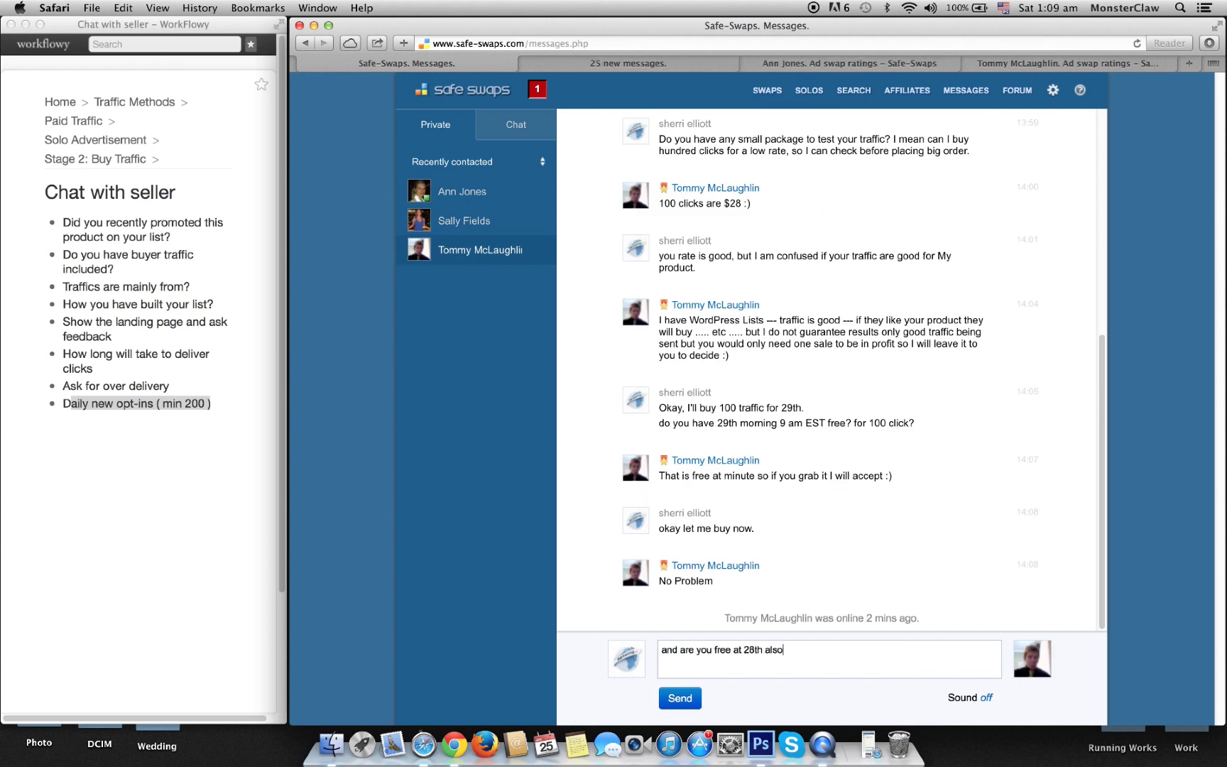
type("?")
left_click(686, 699)
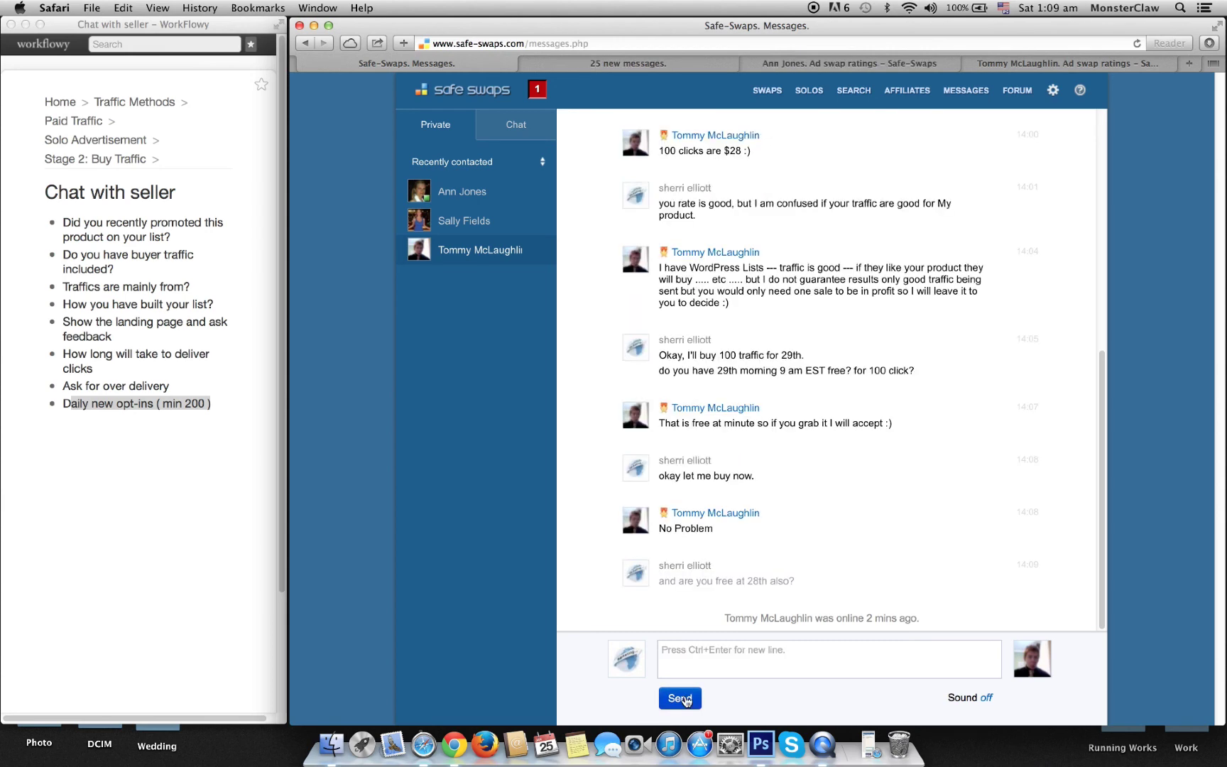
Step: Draft 'okay no worry, just send at 27t' to the 27th-order seller while checking the other chats
left_click(450, 195)
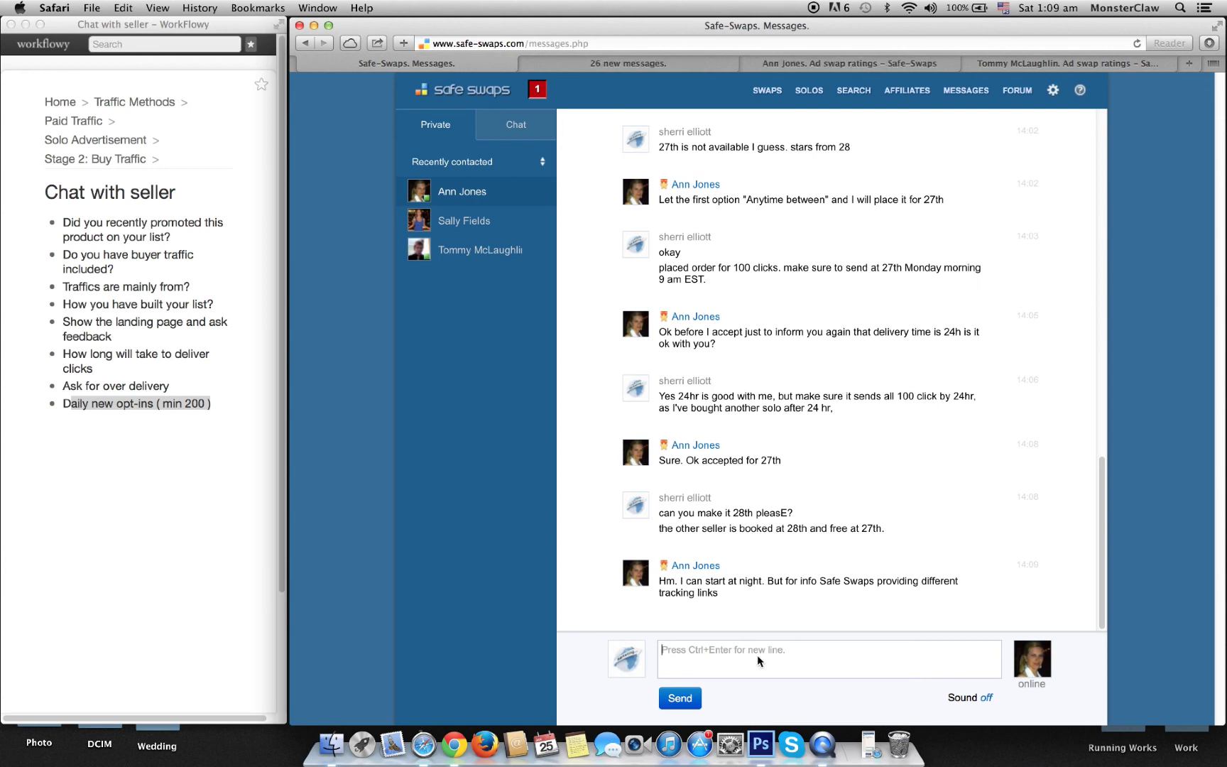
type("okay no worry, just ")
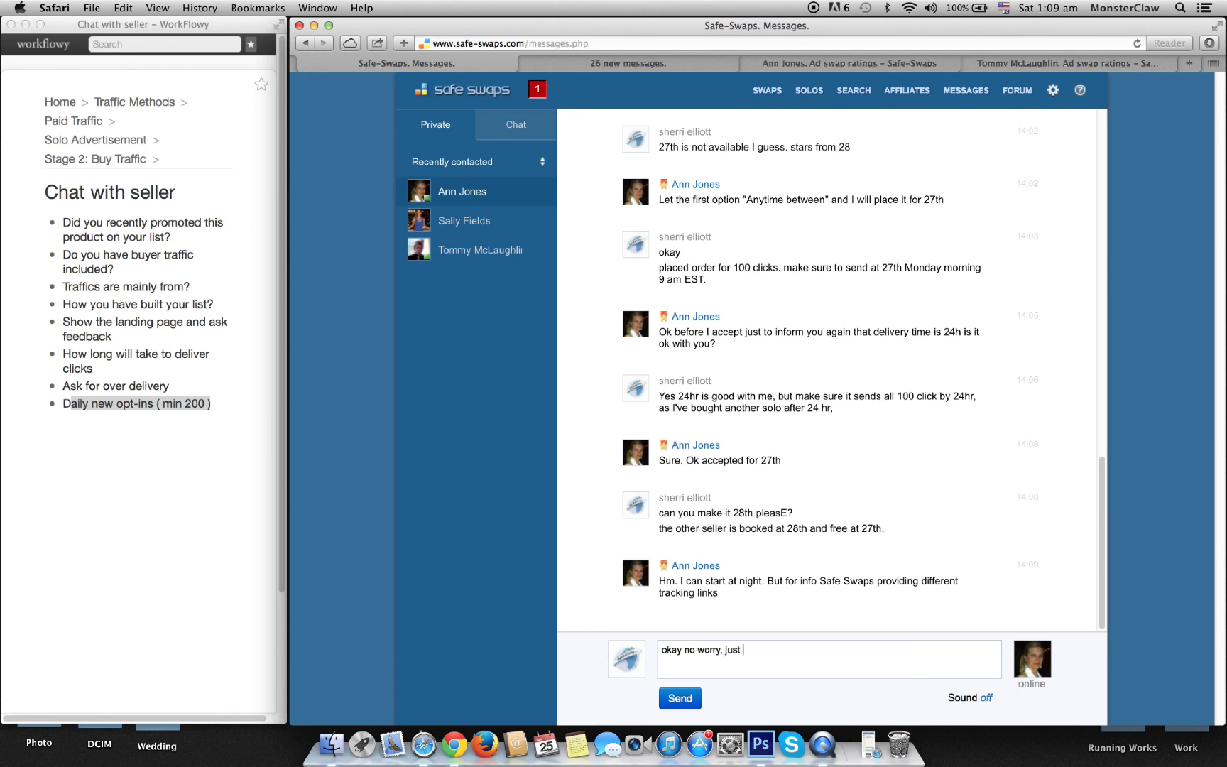
type("send at 27t")
left_click(487, 223)
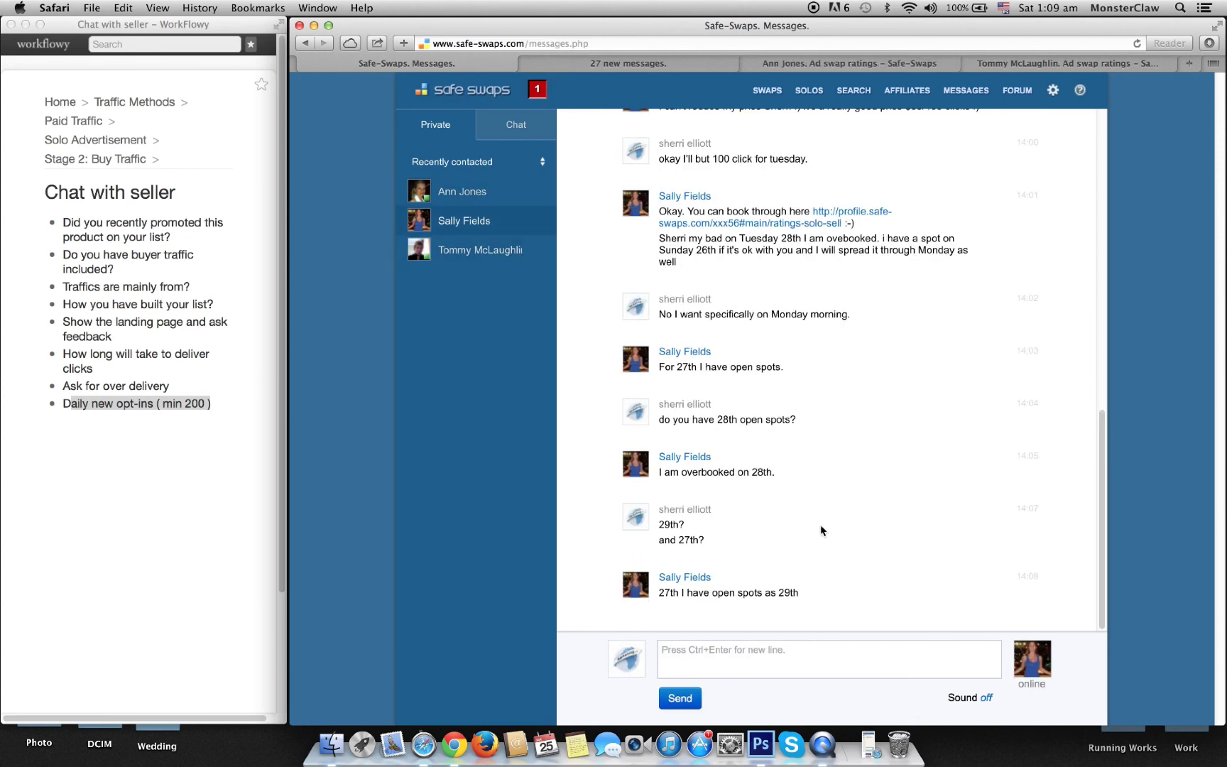
left_click(715, 663)
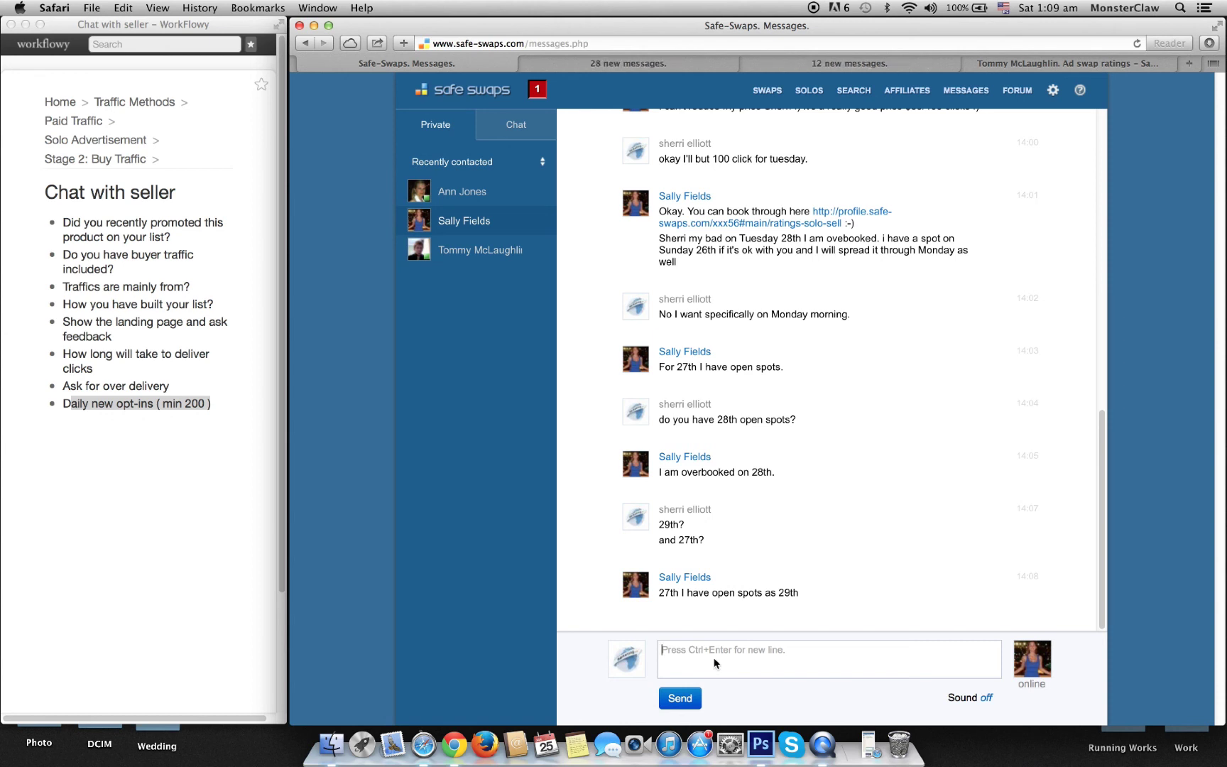
left_click(458, 260)
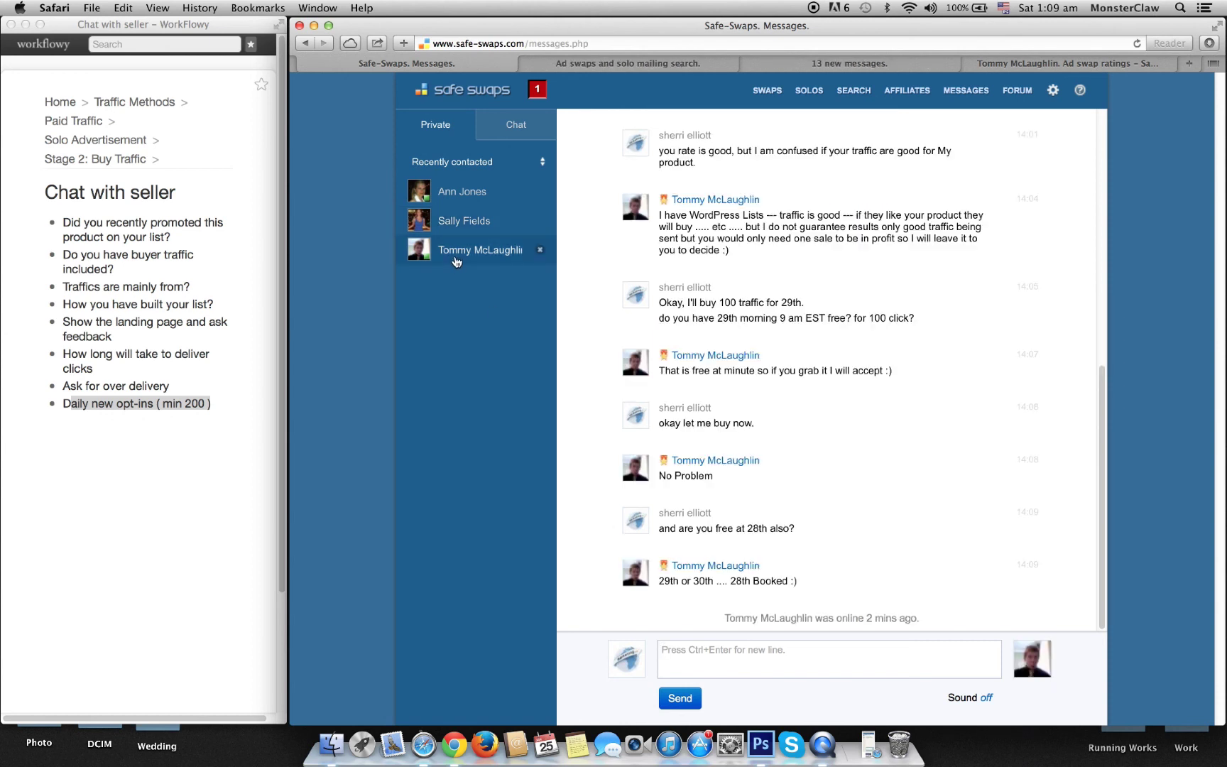
left_click(729, 659)
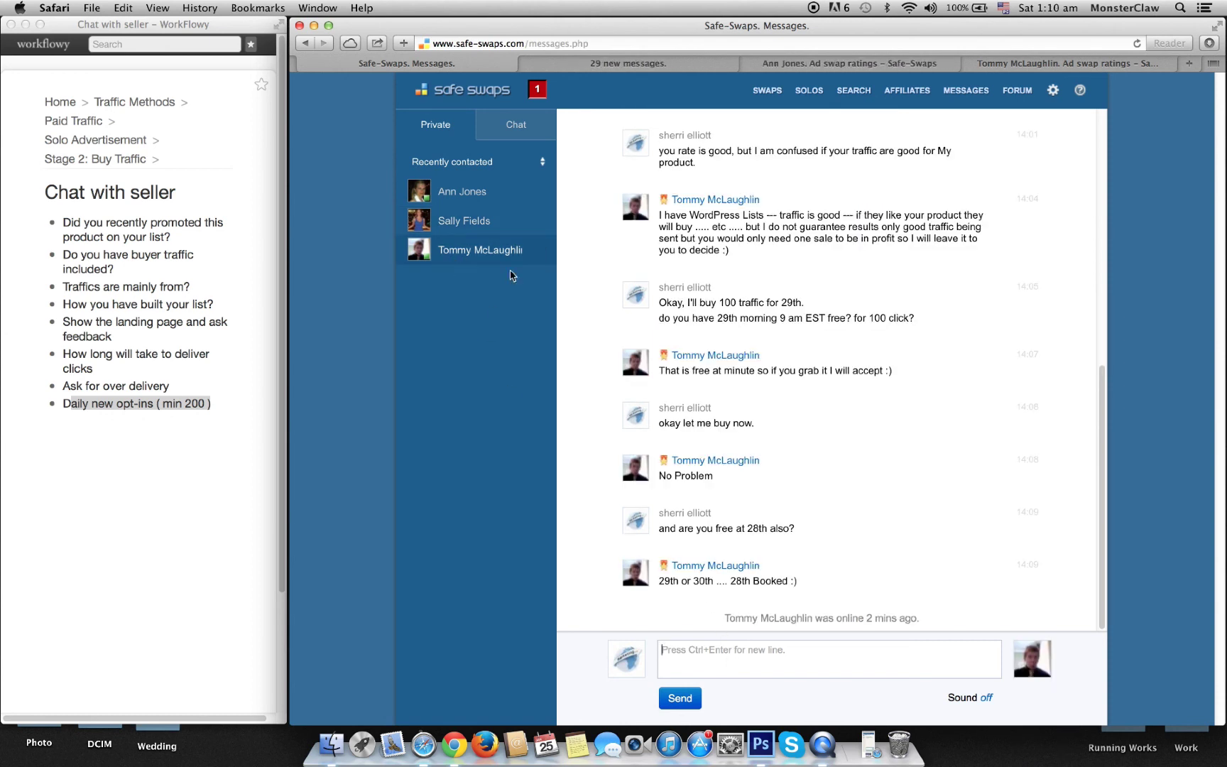
left_click(460, 222)
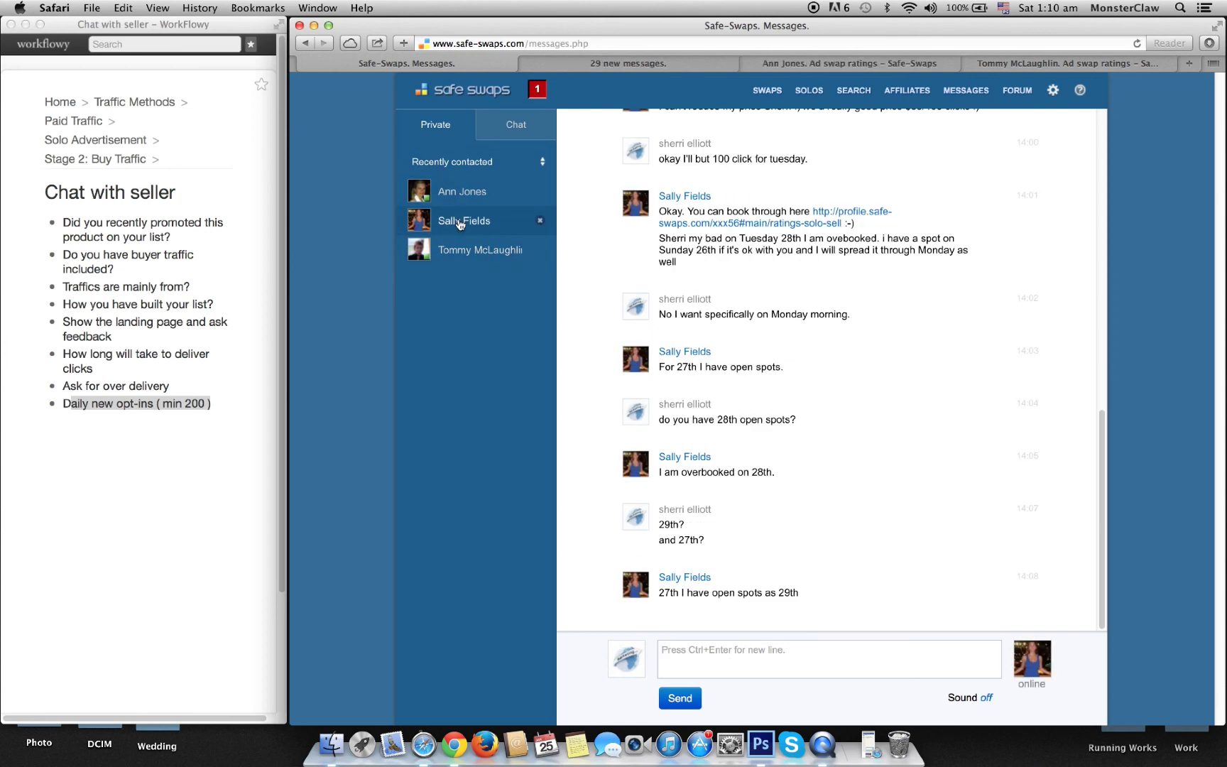
left_click(441, 202)
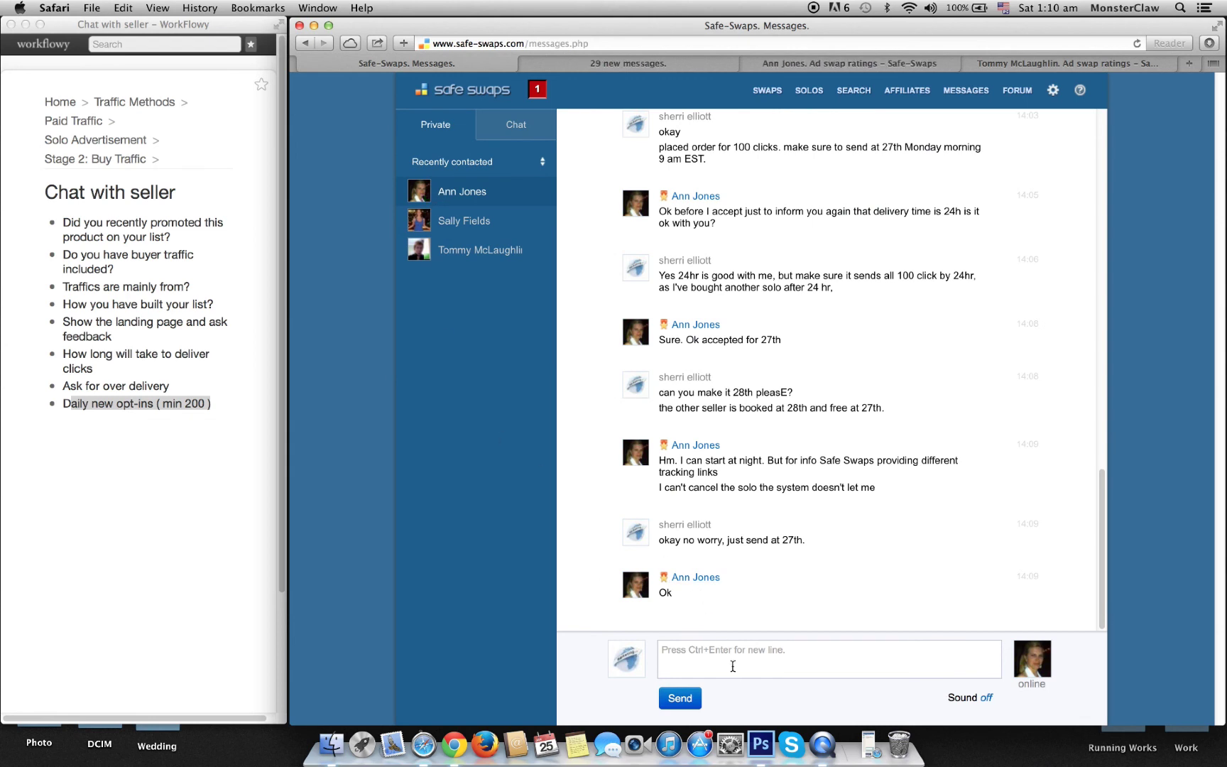
Step: Send the 27th-order seller 'okay accept it please now for 27th.'
left_click(1053, 91)
left_click(794, 664)
type("okay accept it please now for 27th")
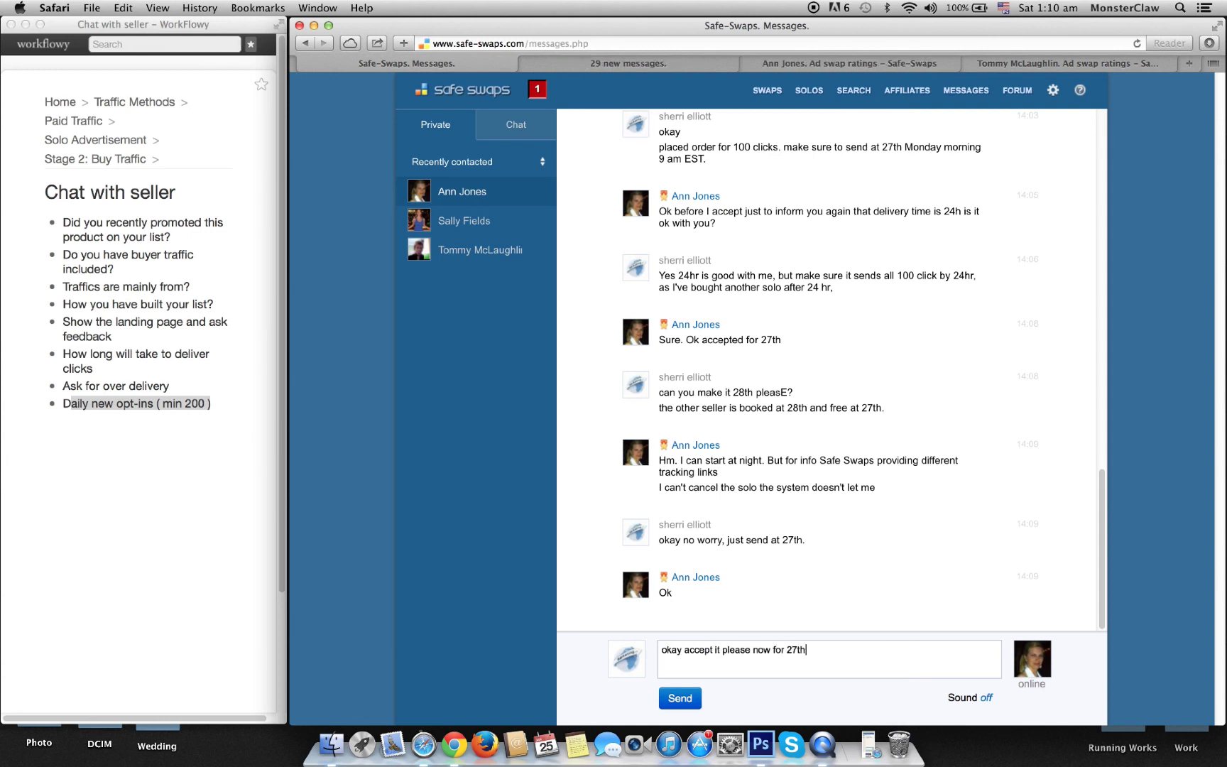
type(".")
key("Return")
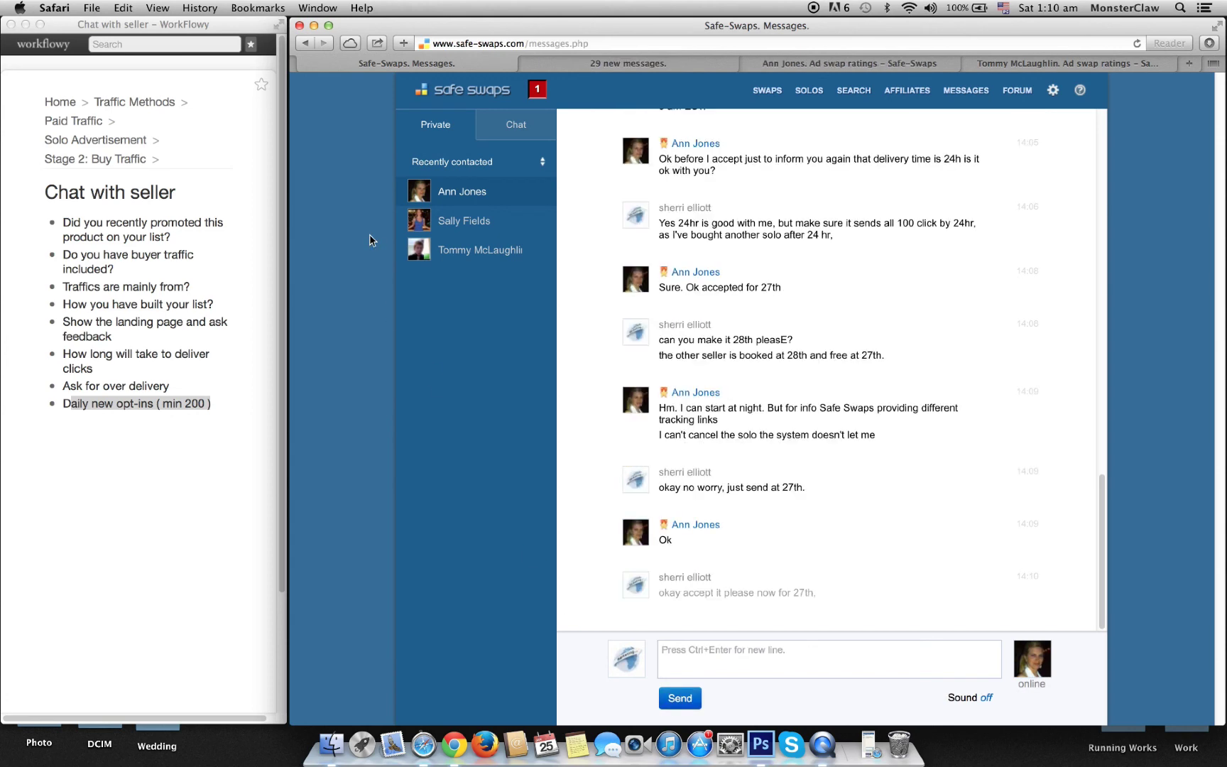
left_click(466, 222)
Step: Reply 'okay 29th going for that.' to the 29th-date seller and open his ratings profile
left_click(484, 251)
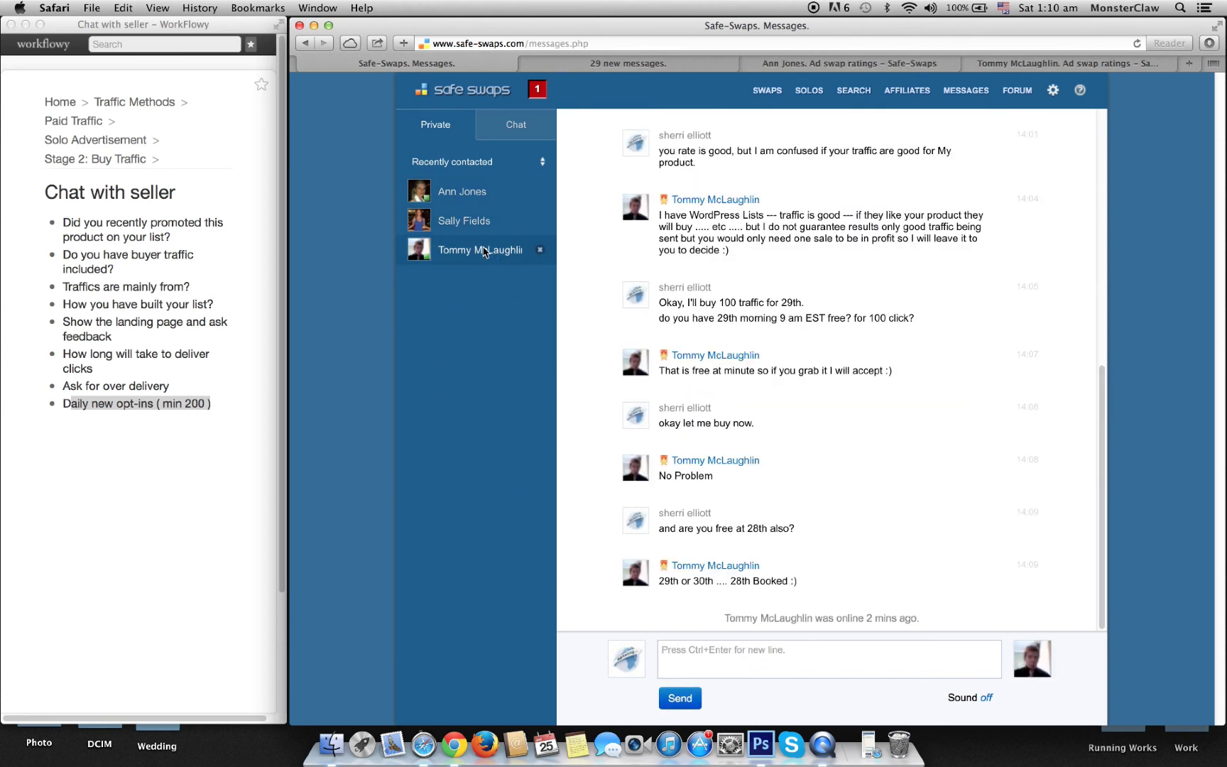
left_click(465, 222)
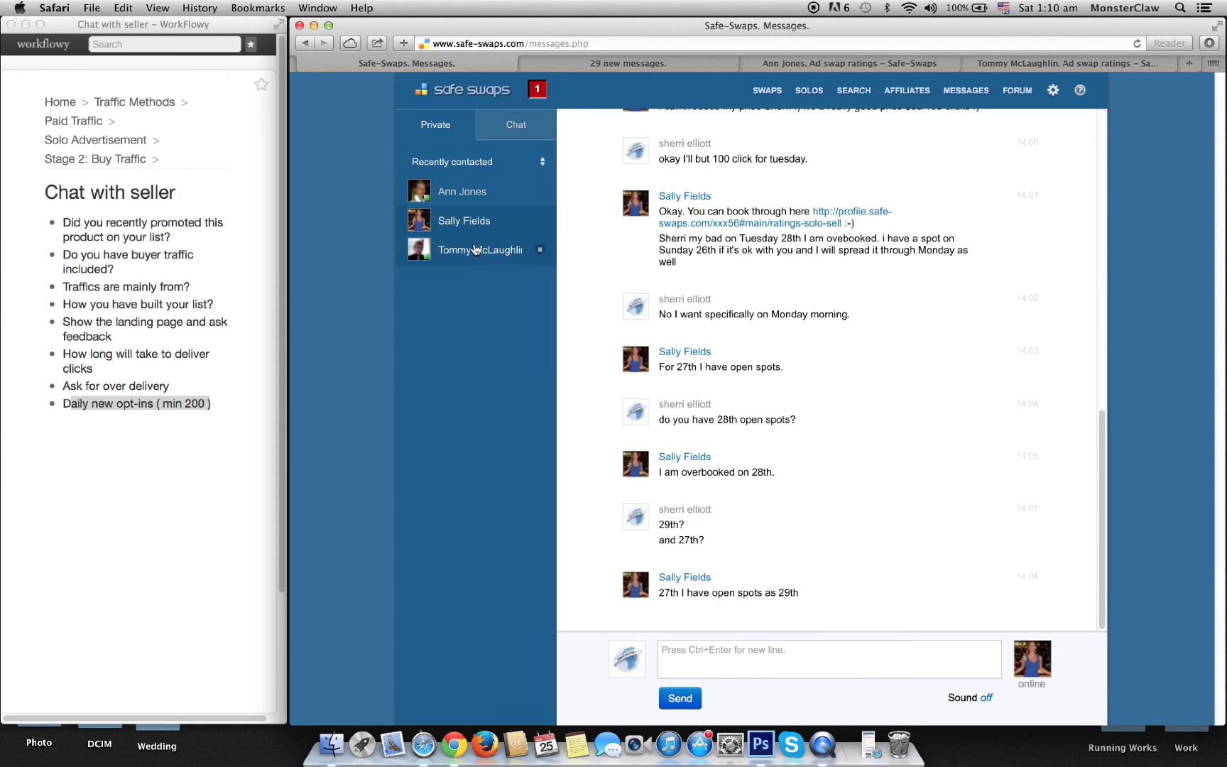
left_click(475, 249)
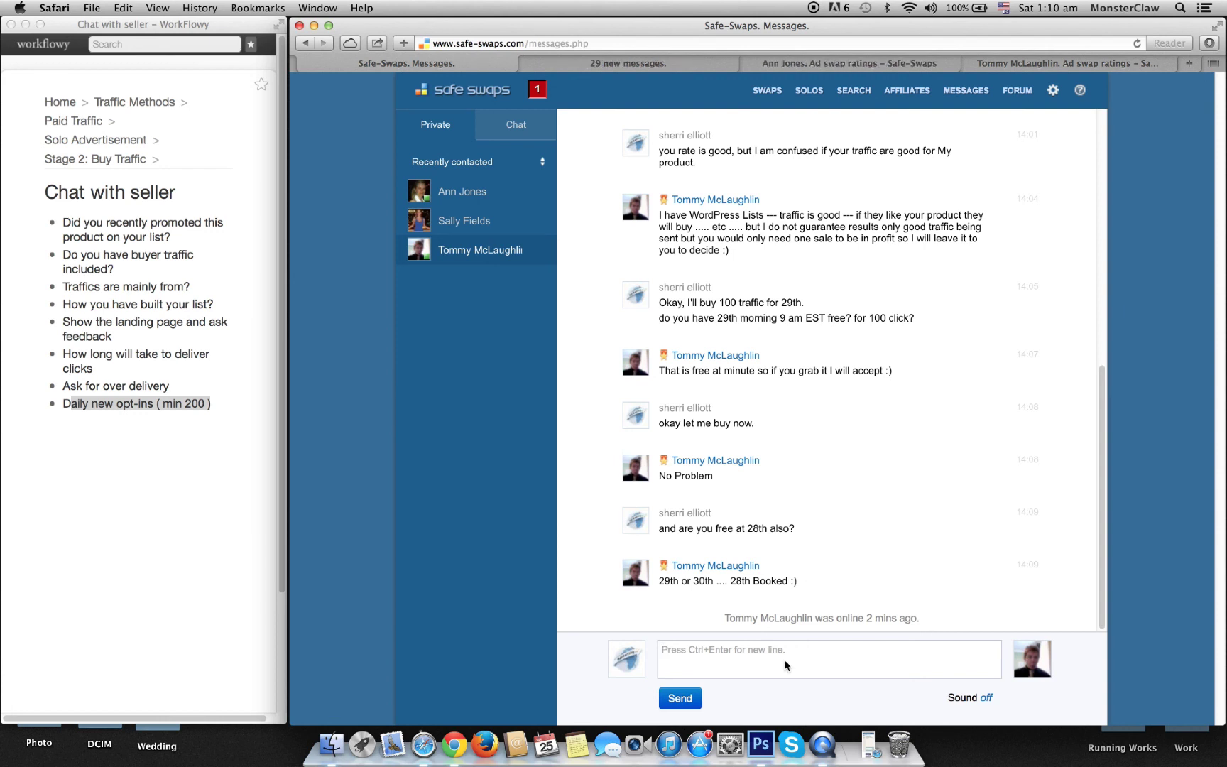
type("okay 29th going for tha")
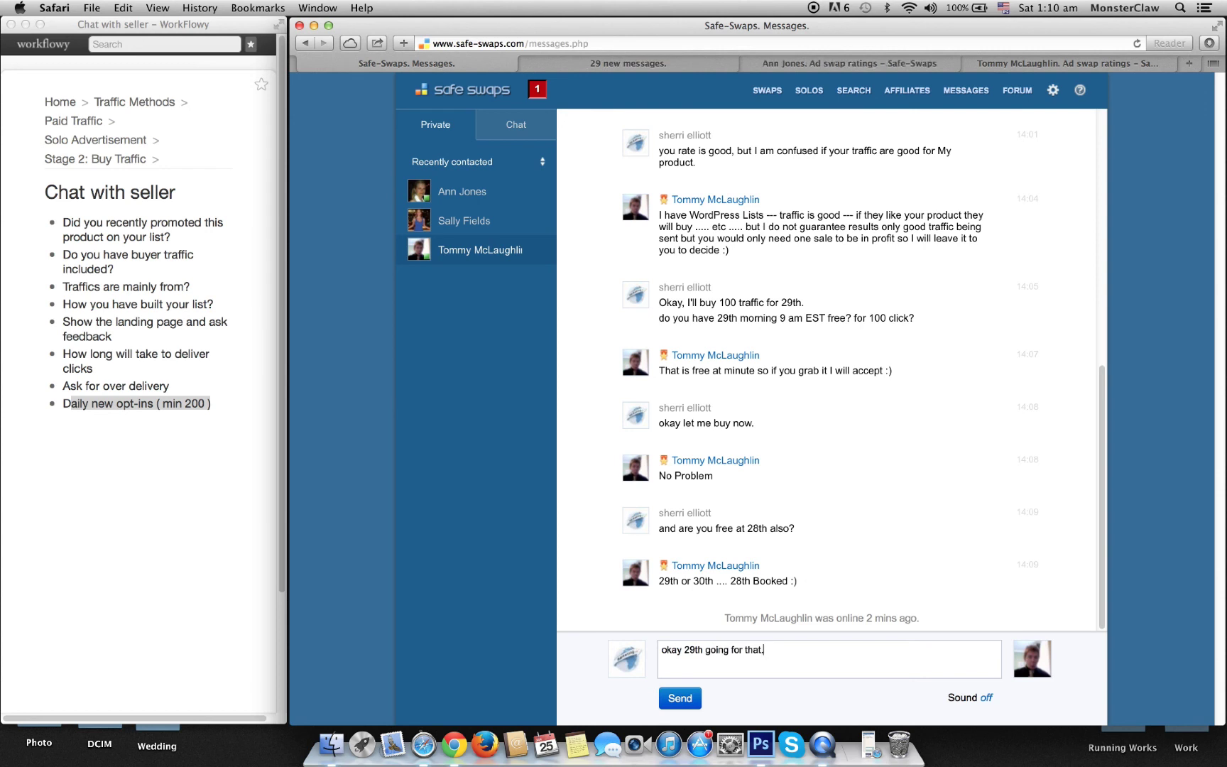
type("t.")
left_click(680, 698)
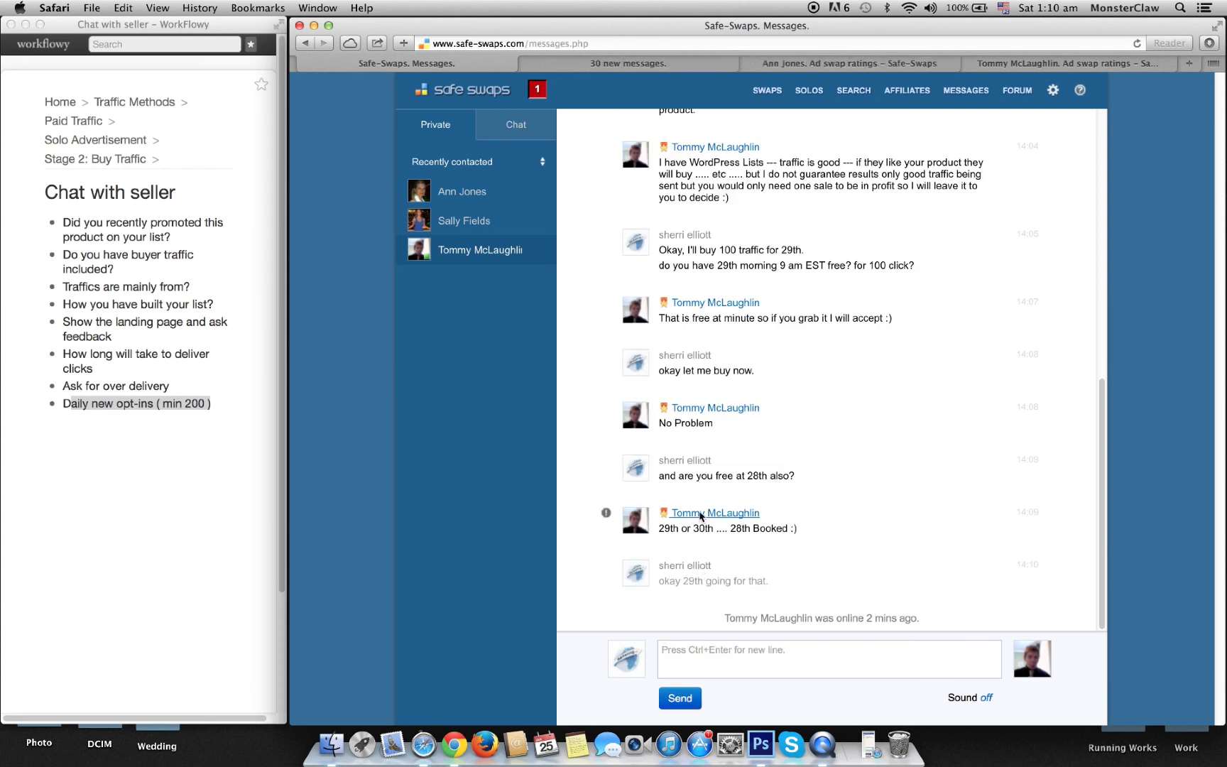
left_click(700, 514)
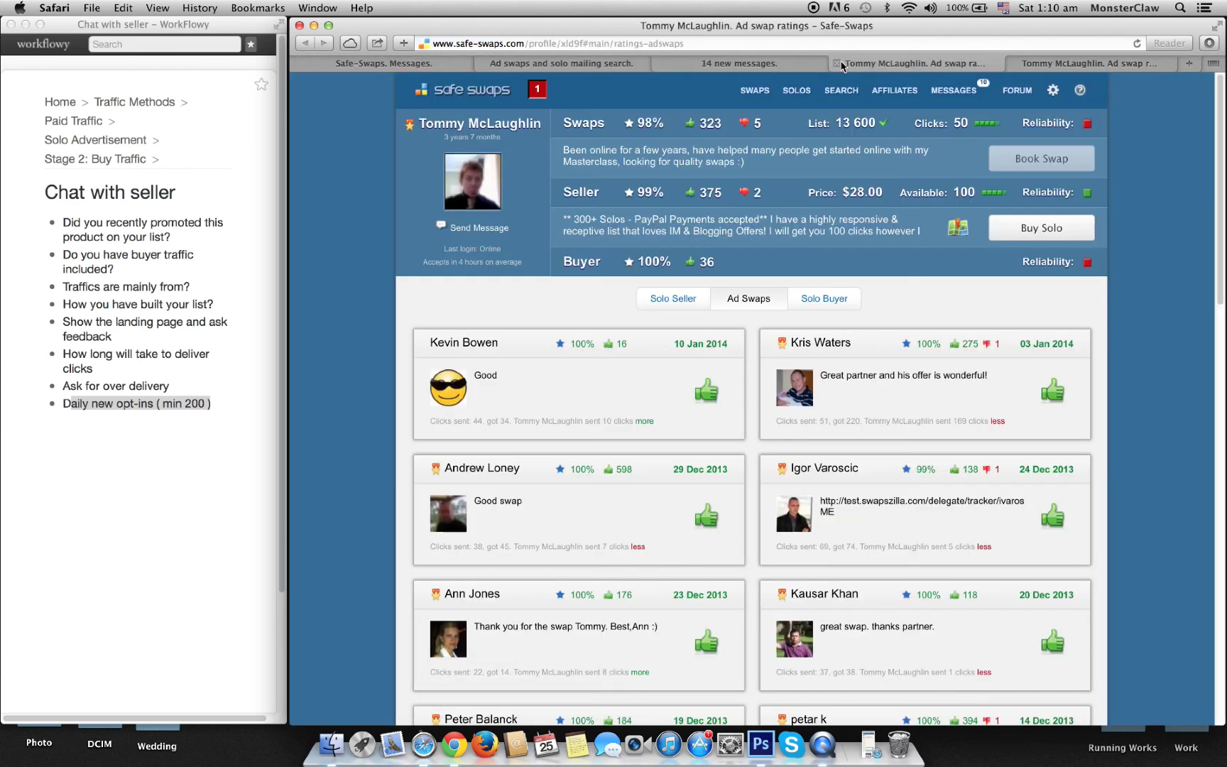
Step: Close the duplicate profile tab and switch the profile to the seller's Solo Seller reviews
left_click(838, 64)
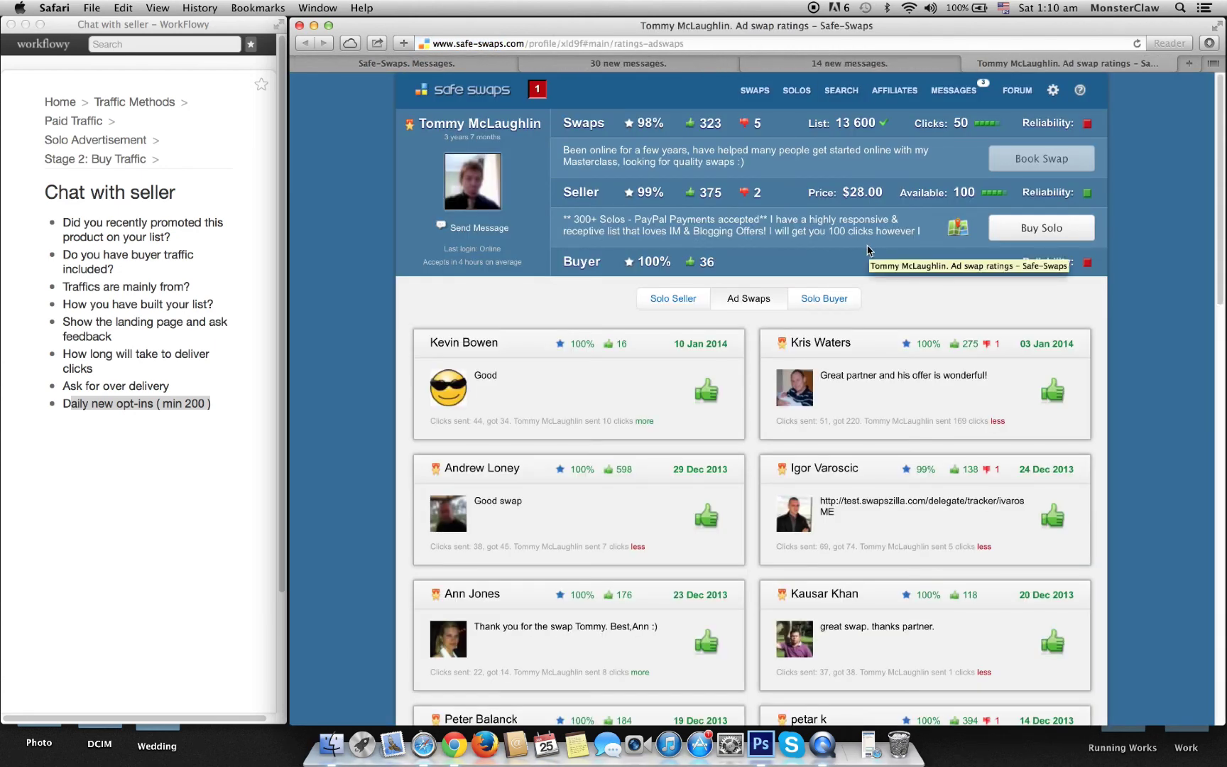
scroll(664, 441, "down", 5)
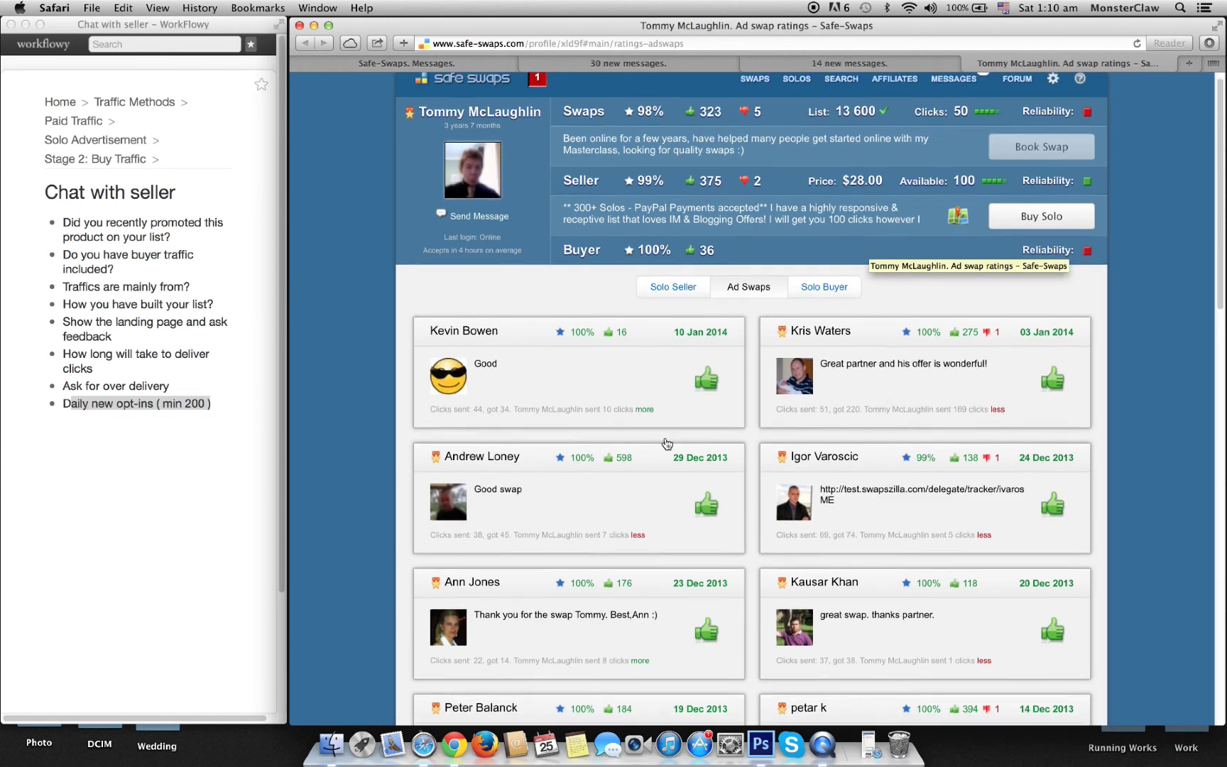
left_click(668, 137)
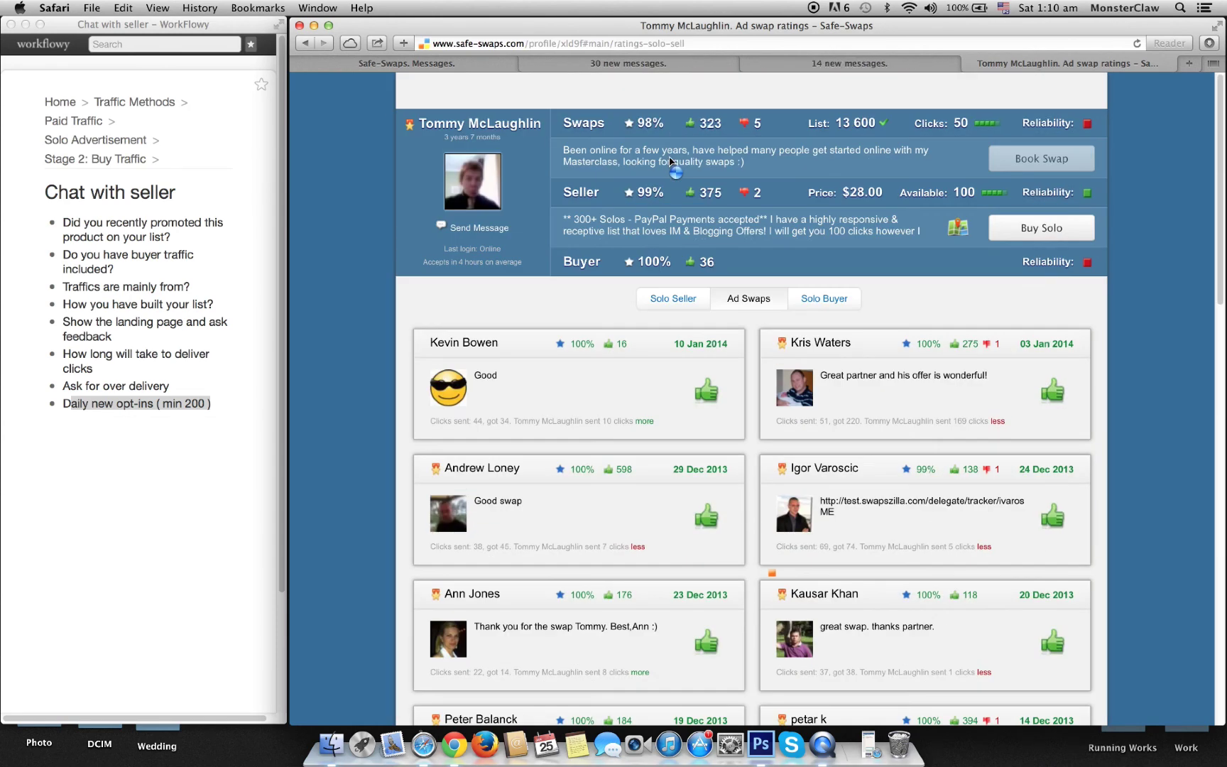
Step: Scroll through and read the seller's solo seller reviews
scroll(625, 351, "down", 12)
scroll(619, 345, "up", 9)
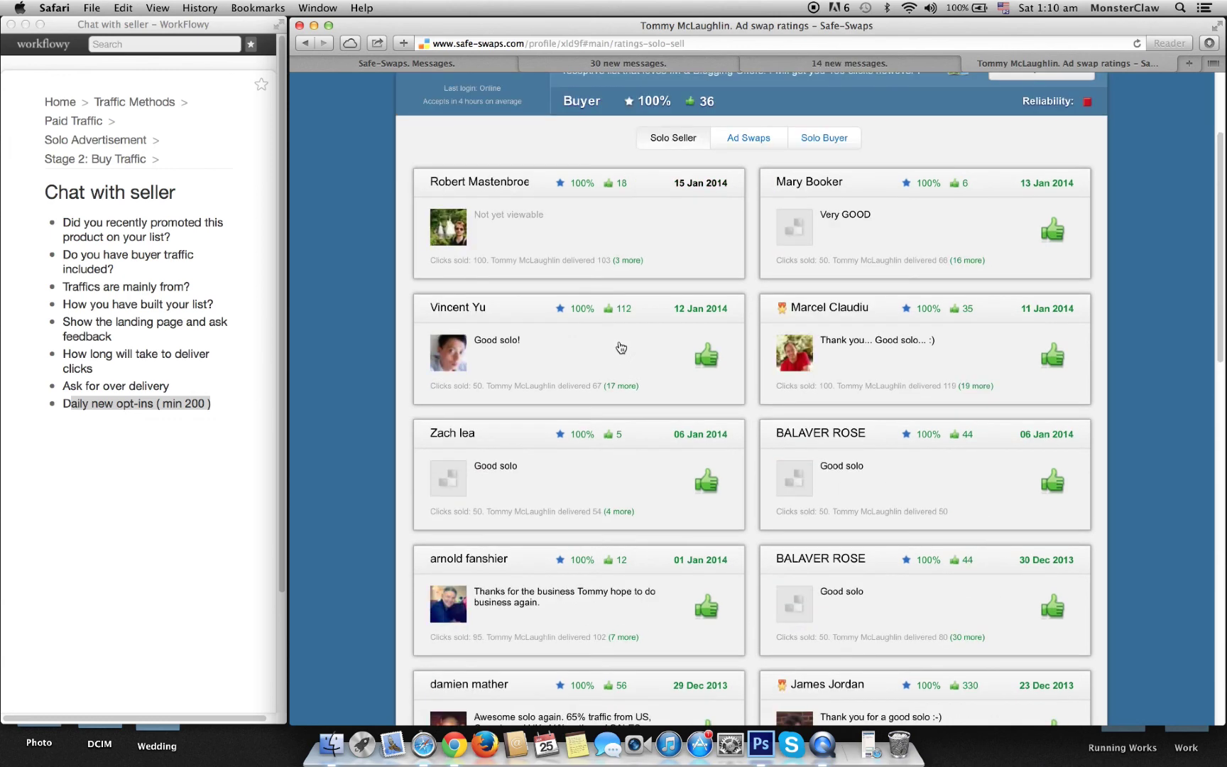
scroll(602, 342, "down", 7)
scroll(462, 183, "up", 5)
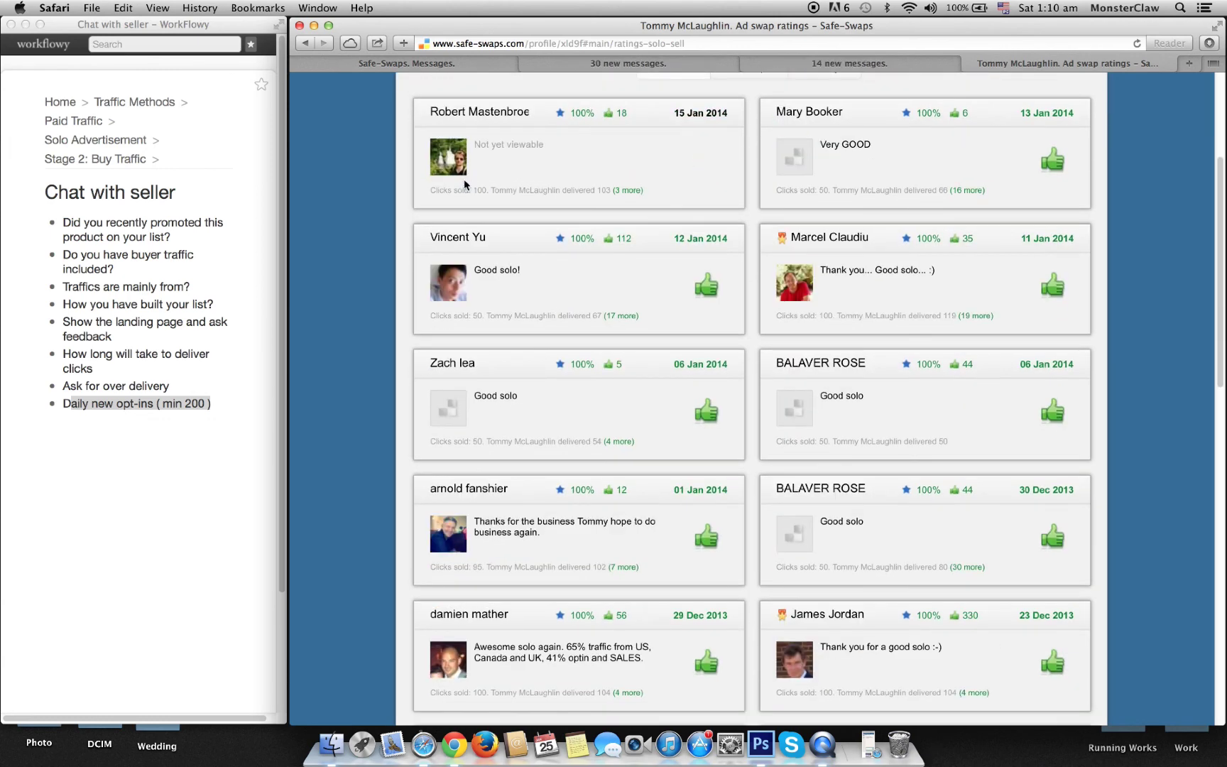
scroll(472, 182, "up", 2)
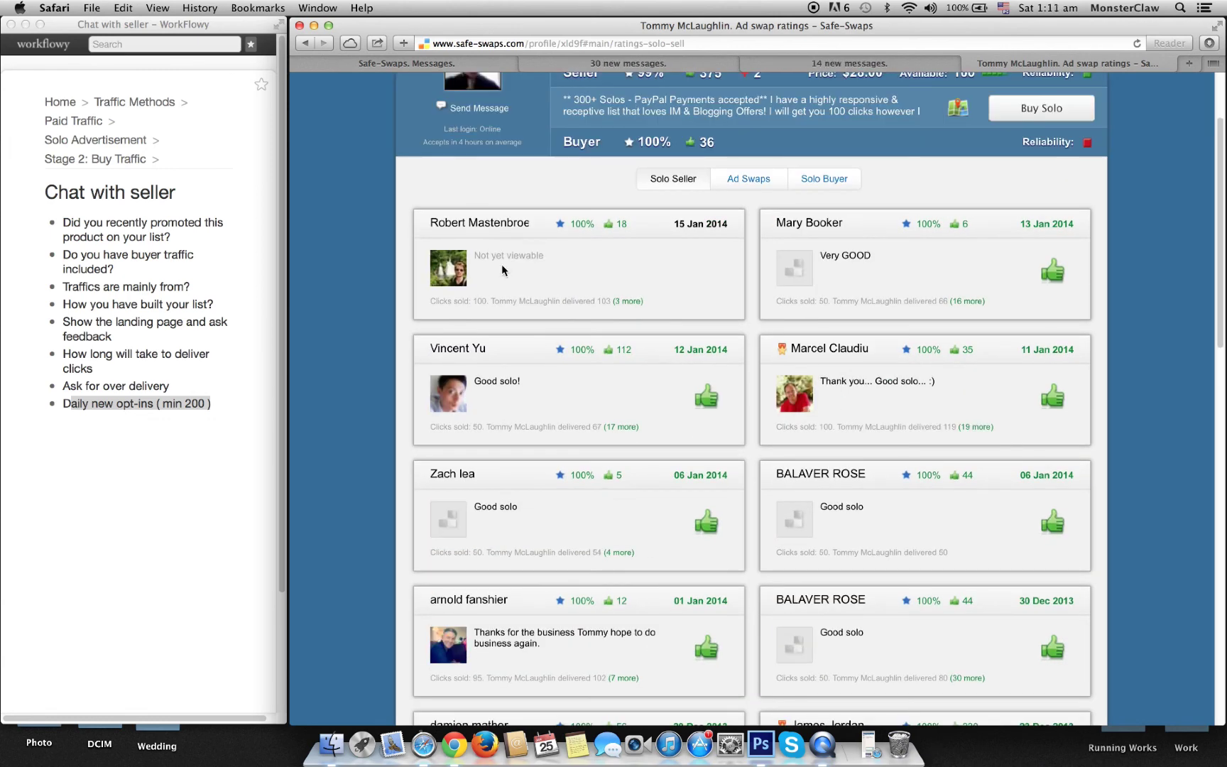
scroll(502, 272, "down", 4)
scroll(852, 320, "down", 3)
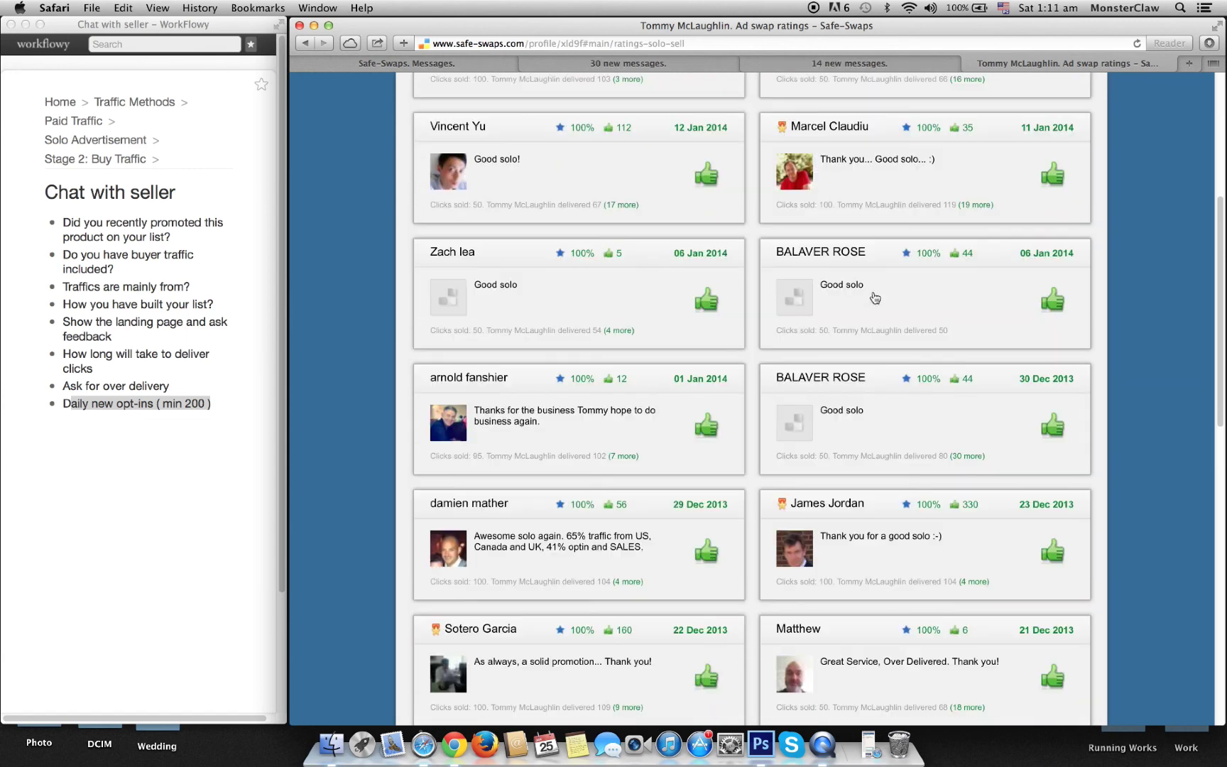
scroll(897, 390, "down", 6)
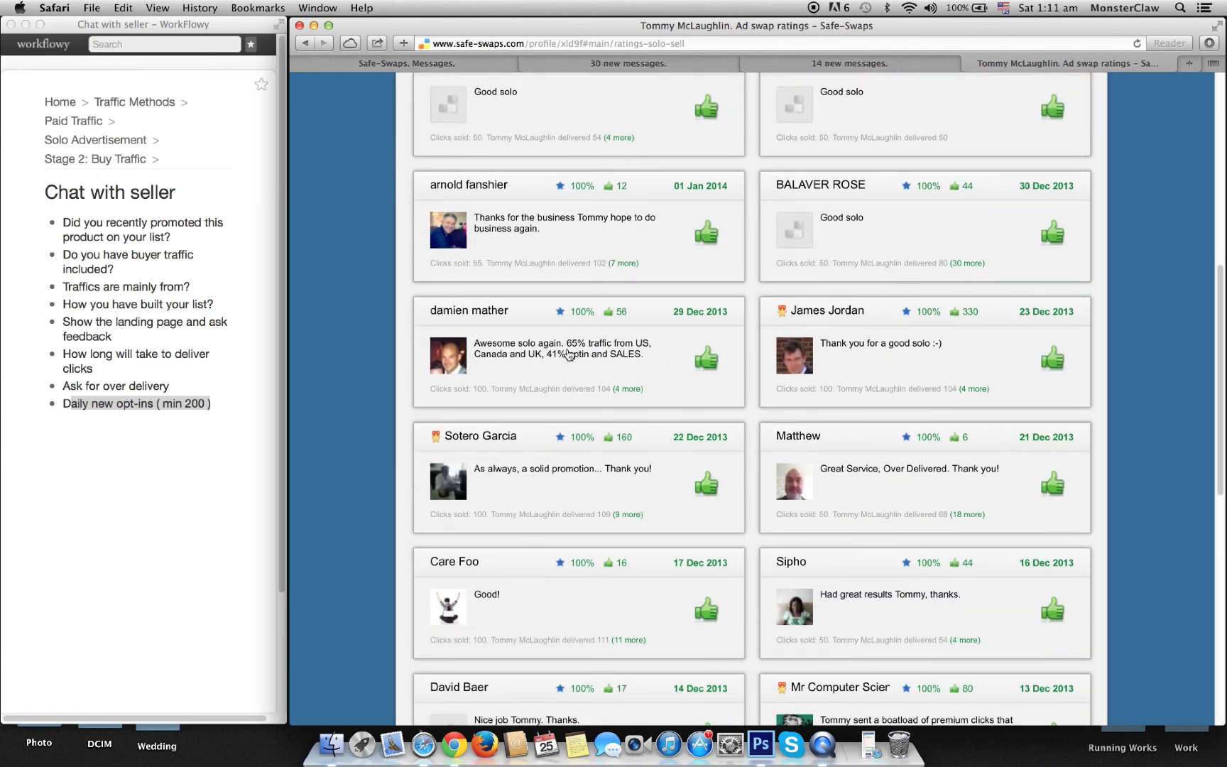
scroll(490, 373, "down", 3)
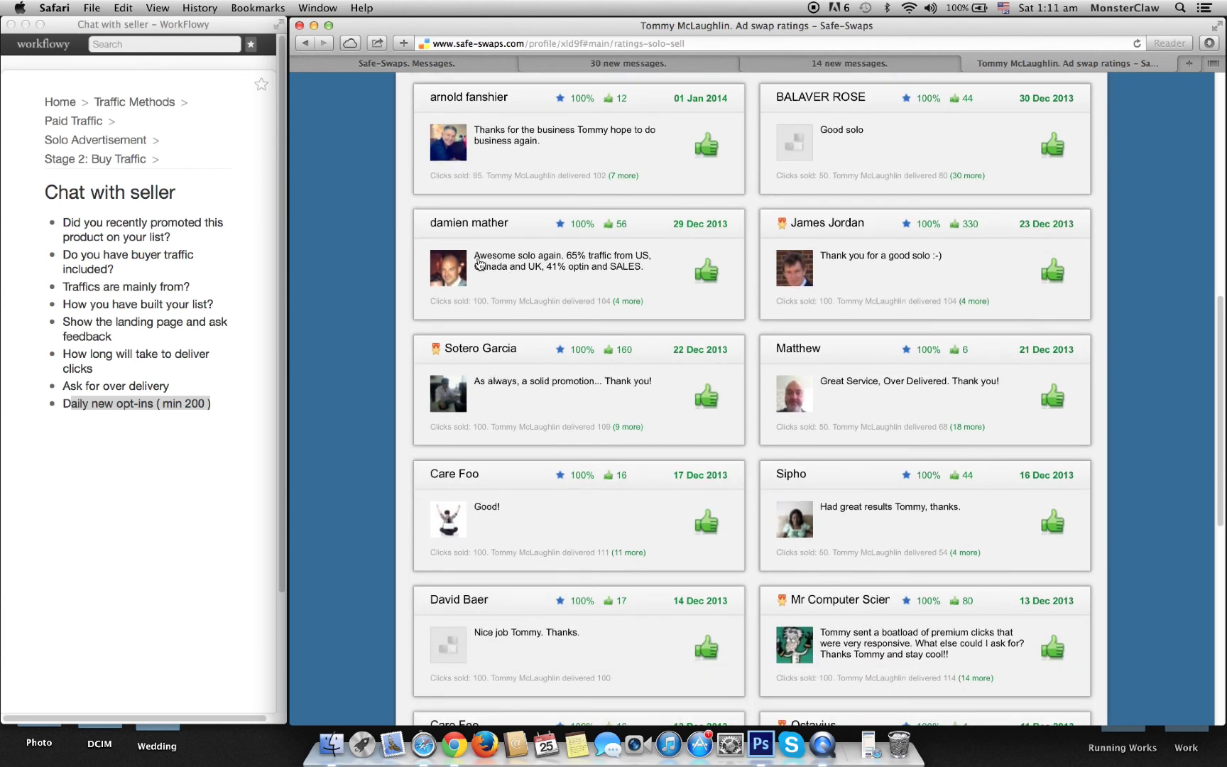
left_click_drag(479, 264, 639, 266)
left_click(594, 269)
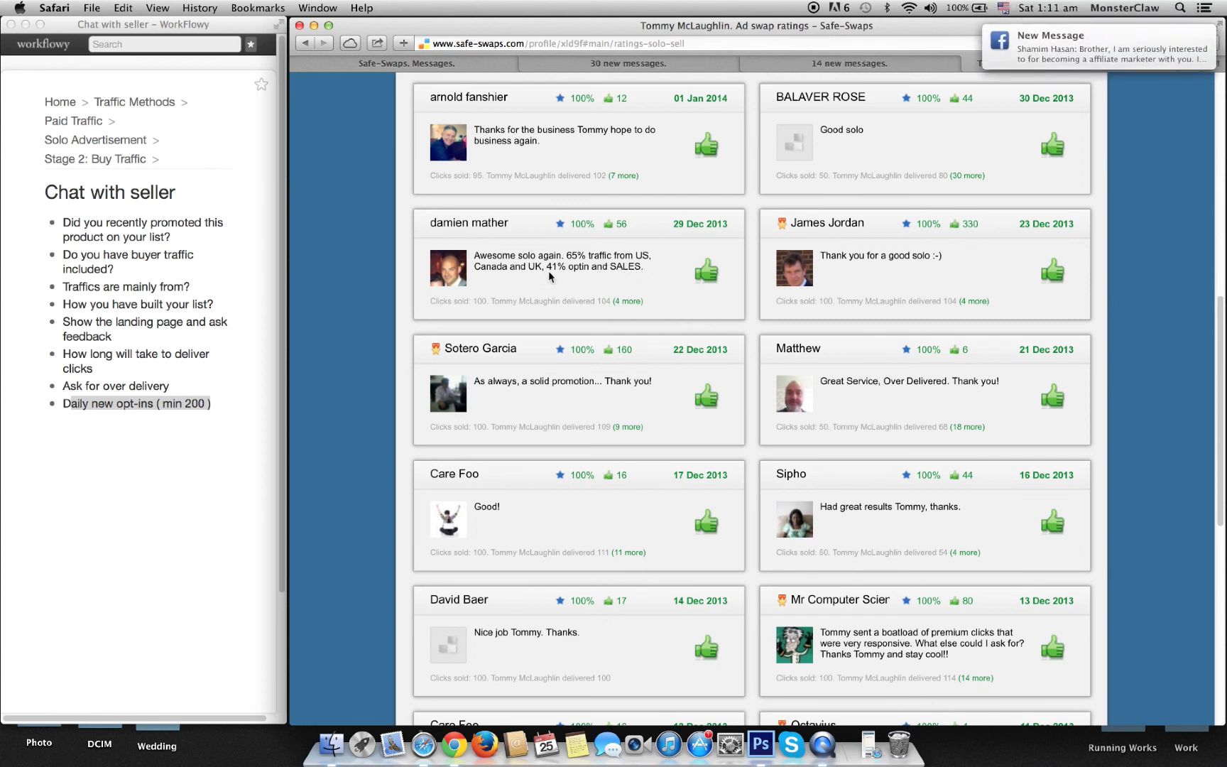
scroll(545, 319, "down", 4)
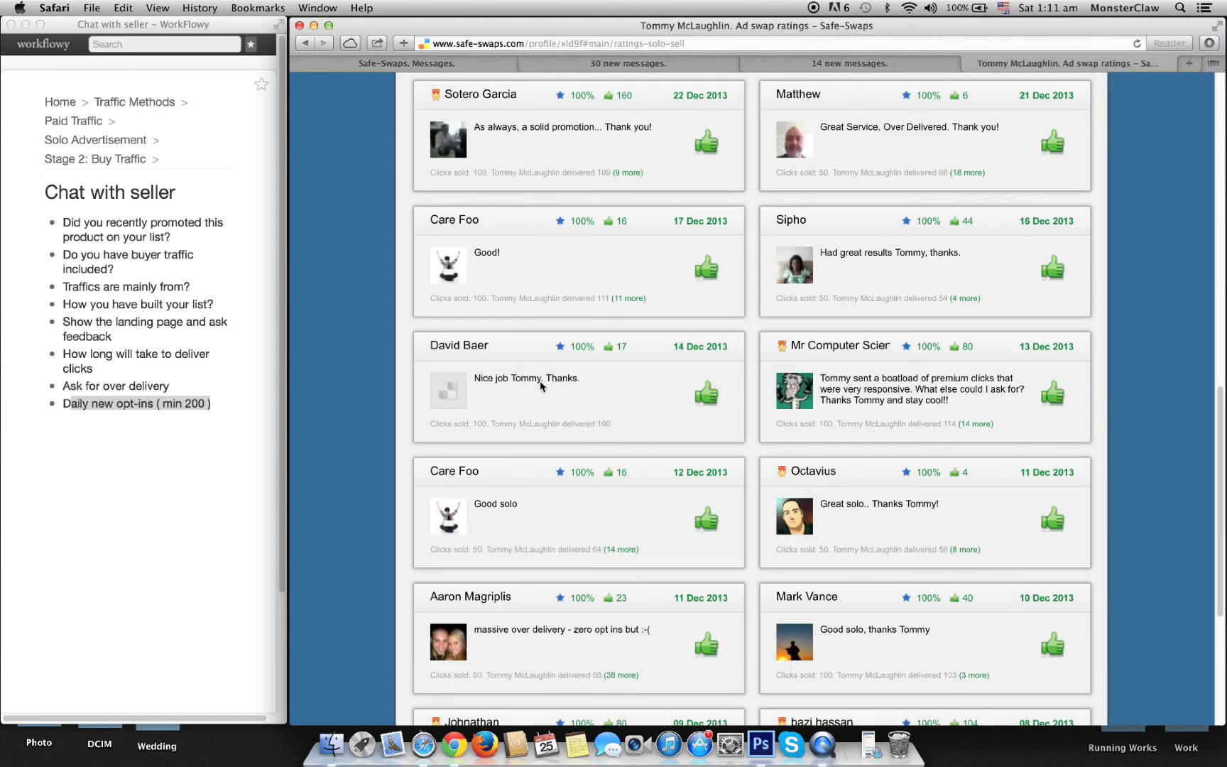
scroll(541, 385, "up", 12)
Step: Open the Buy Solo form, check the Exactly on date list (29 Jan 2014), then revert to Anytime between
left_click(1028, 231)
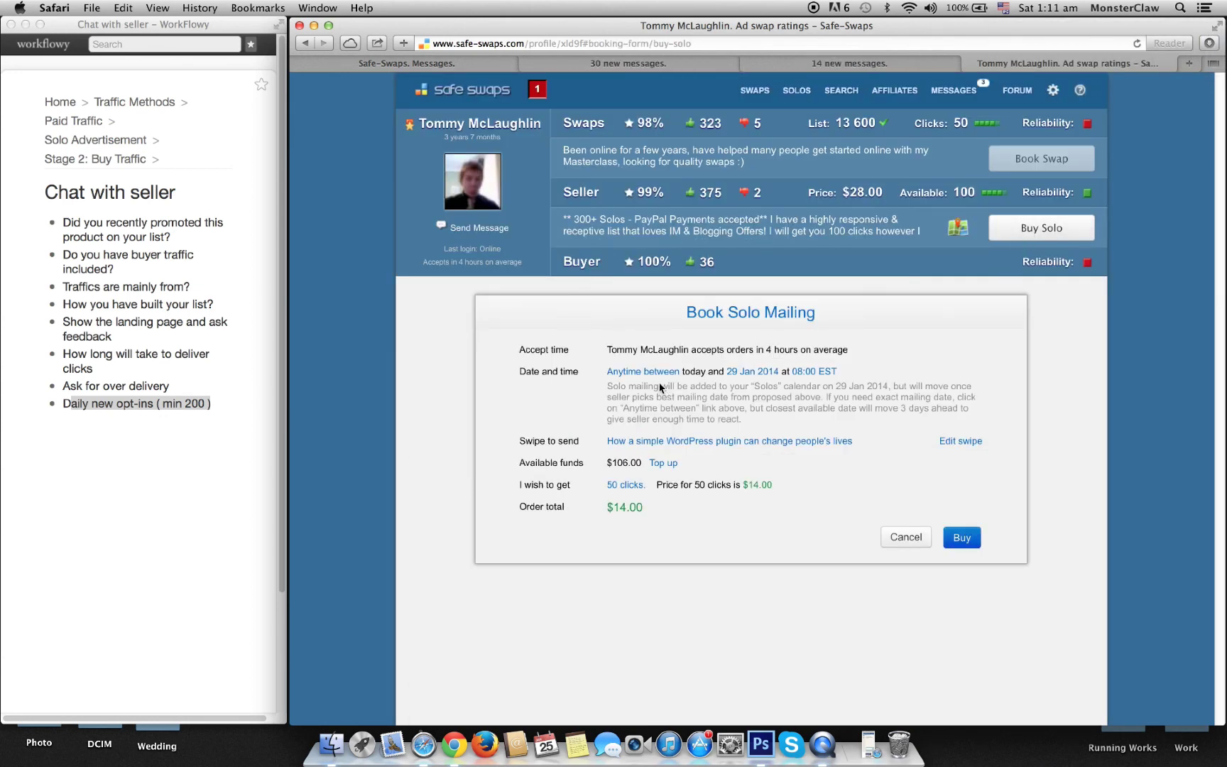
left_click(637, 371)
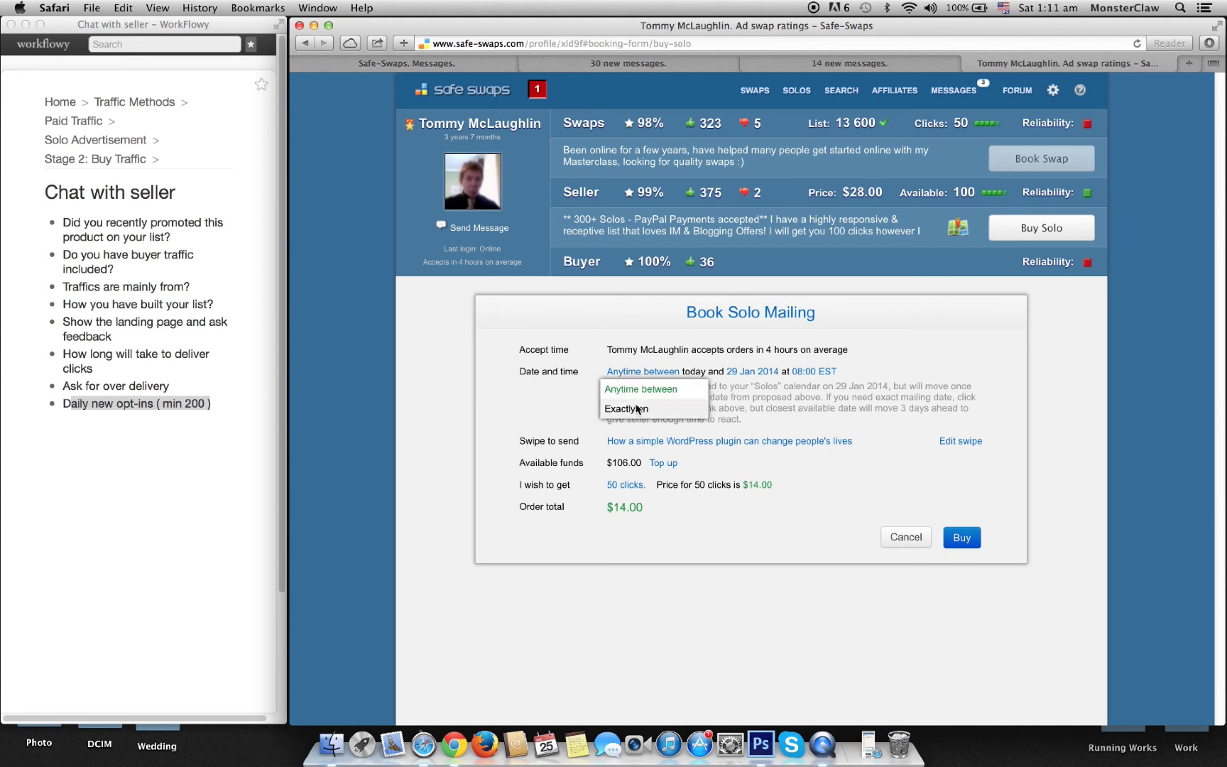
left_click(650, 409)
left_click(678, 371)
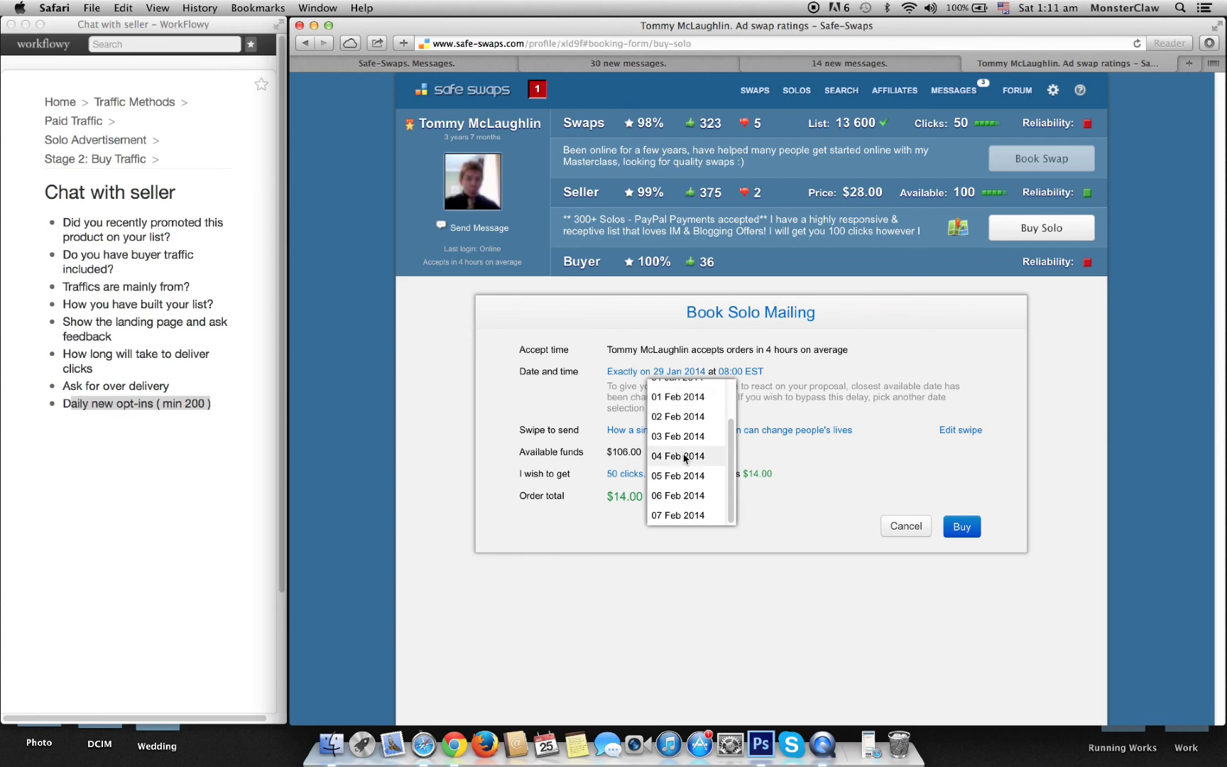
left_click(591, 410)
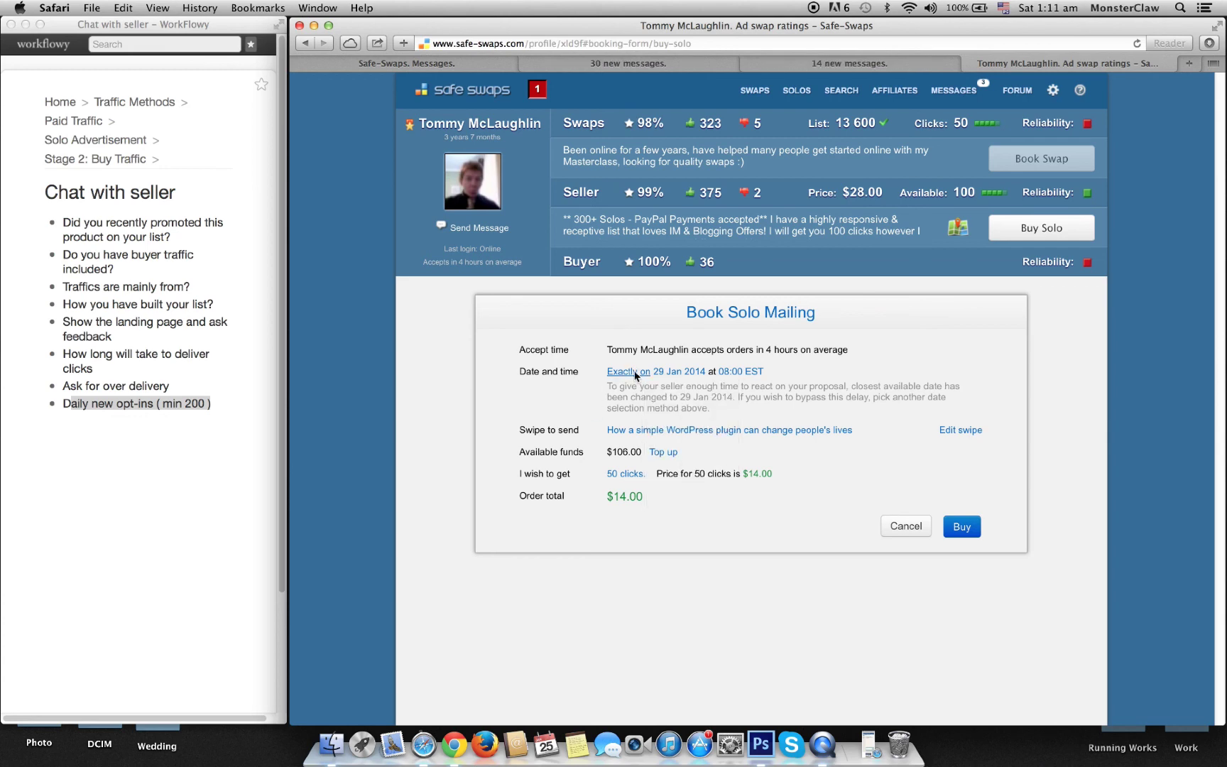
left_click(630, 372)
left_click(625, 388)
Step: Send the seller 'your booking calendar says no 28th', correcting the spelling of calendar
key("ctrl+Tab")
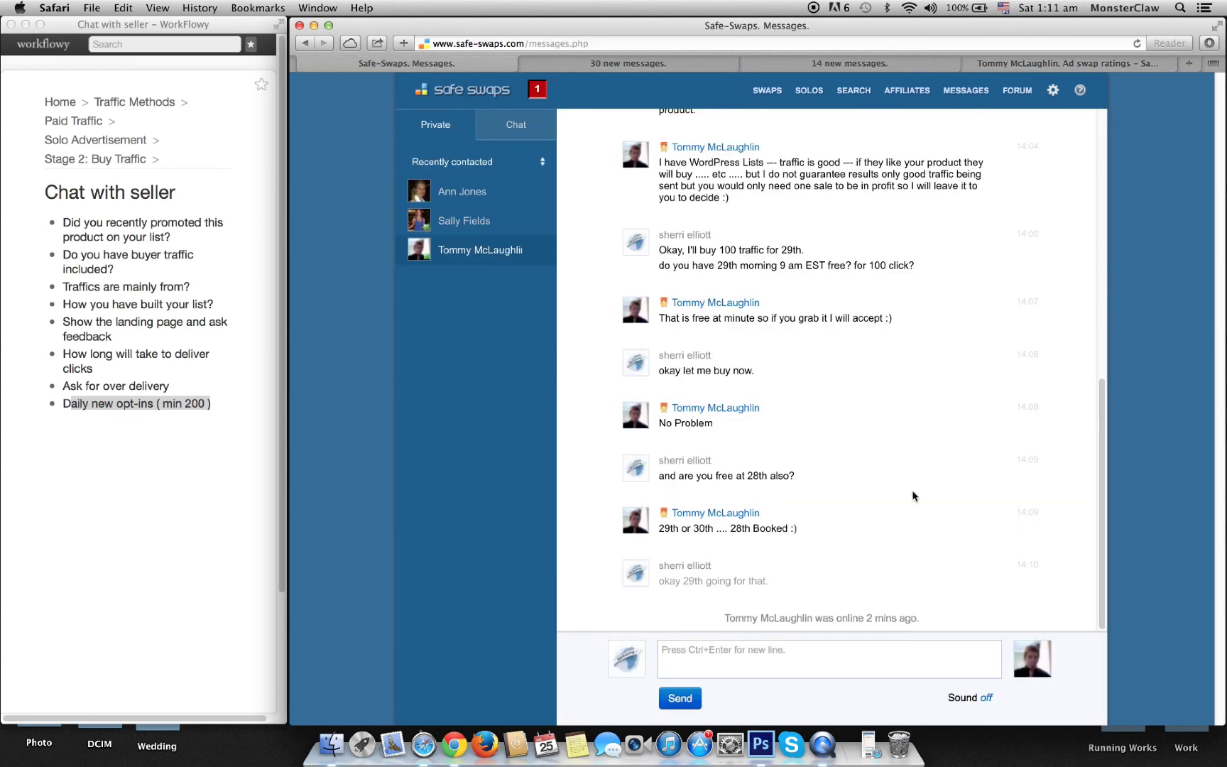
type("your booking calender sayt")
key("BackSpace")
key("BackSpace")
type("s ")
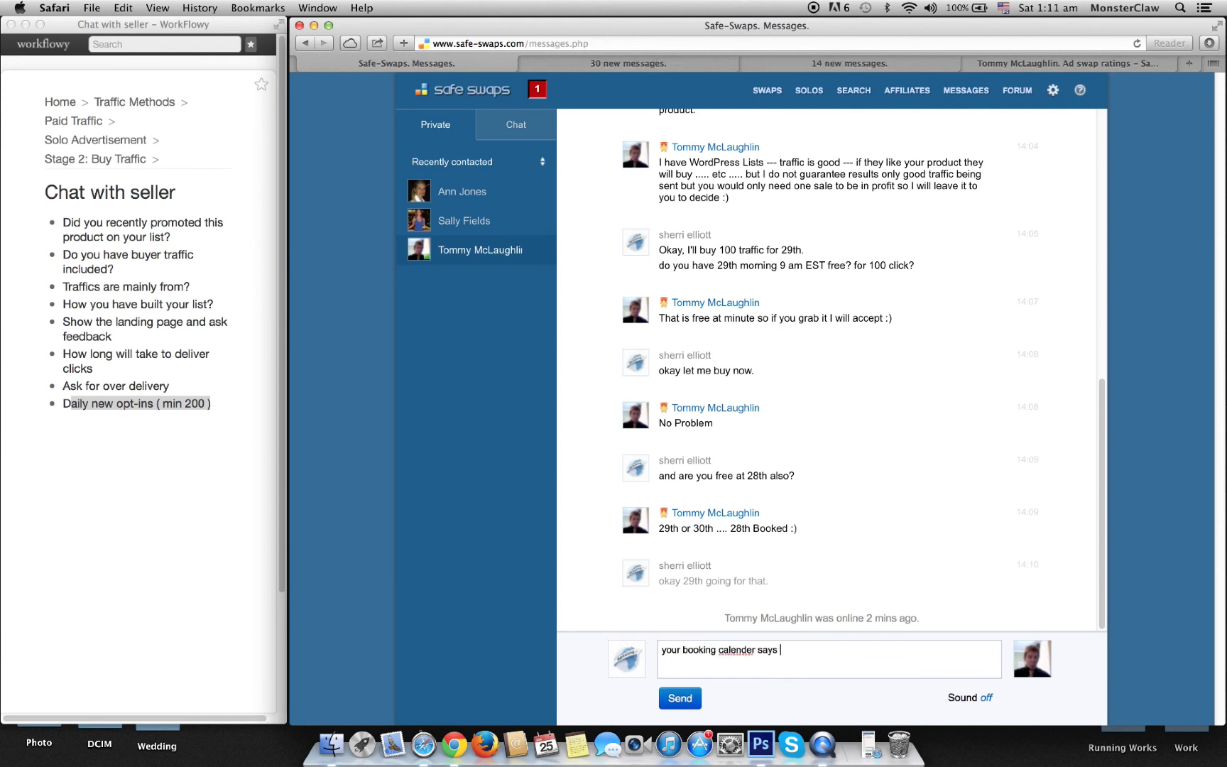
type("no 28th")
right_click(754, 651)
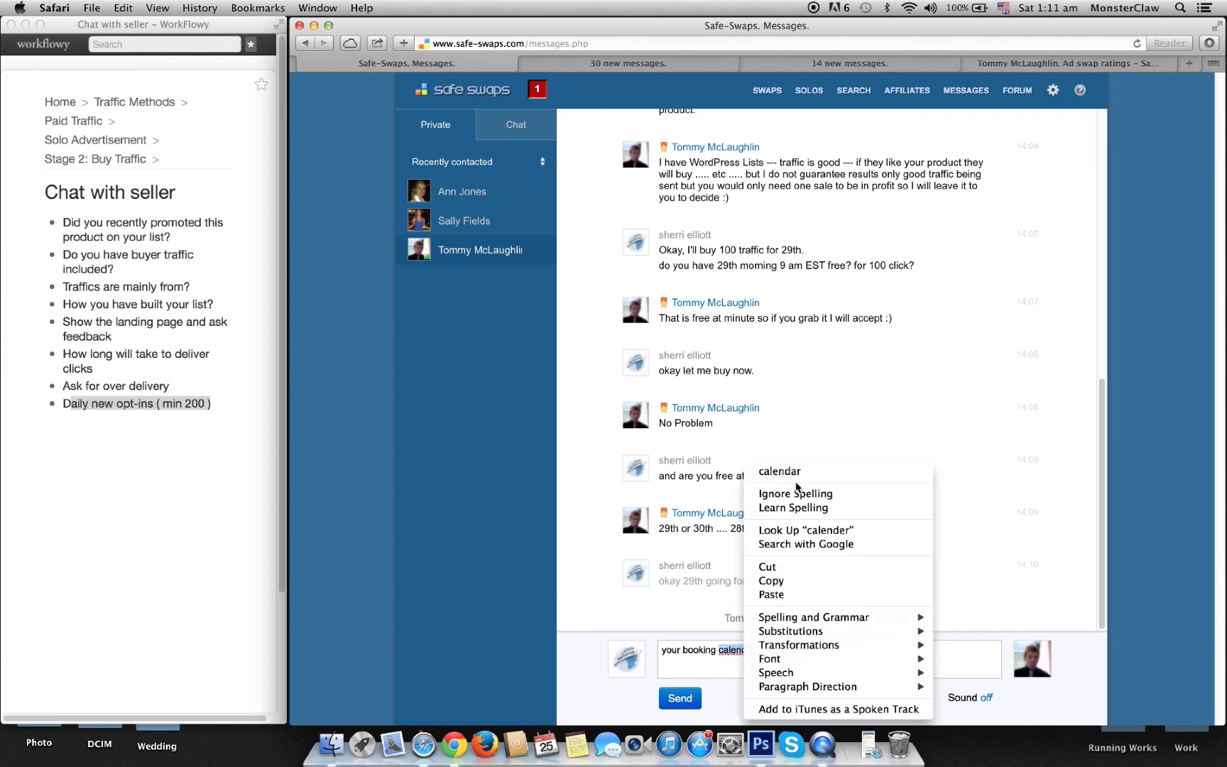
left_click(795, 475)
left_click(684, 701)
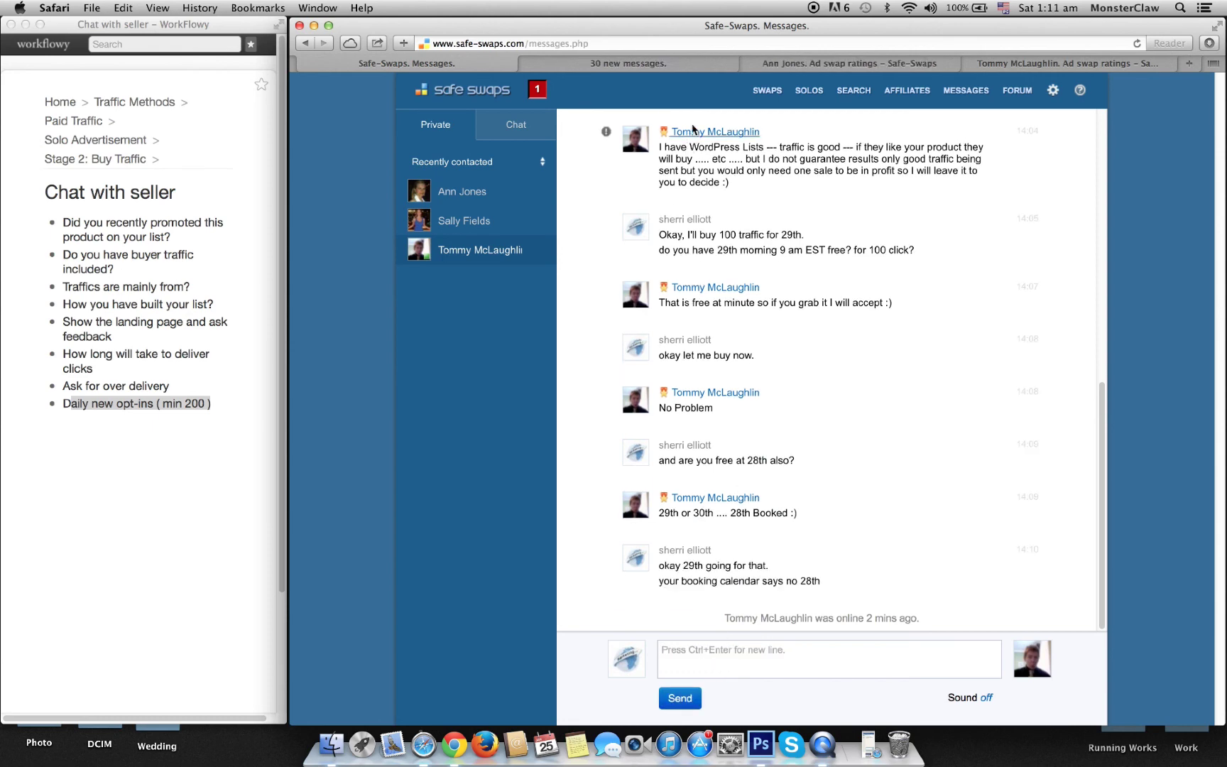
left_click(658, 65)
Step: Set the solo mailing to exactly 29 Jan 2014 at 09:00 EST
left_click(1035, 66)
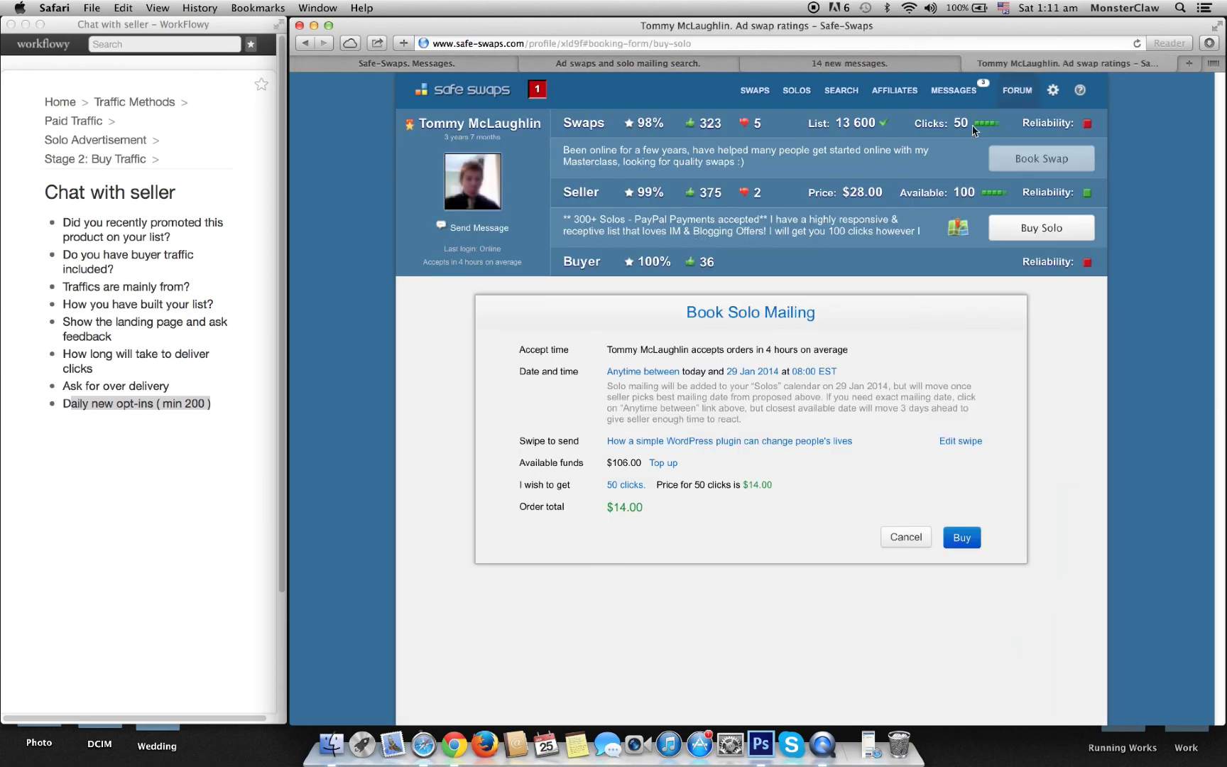
left_click(667, 371)
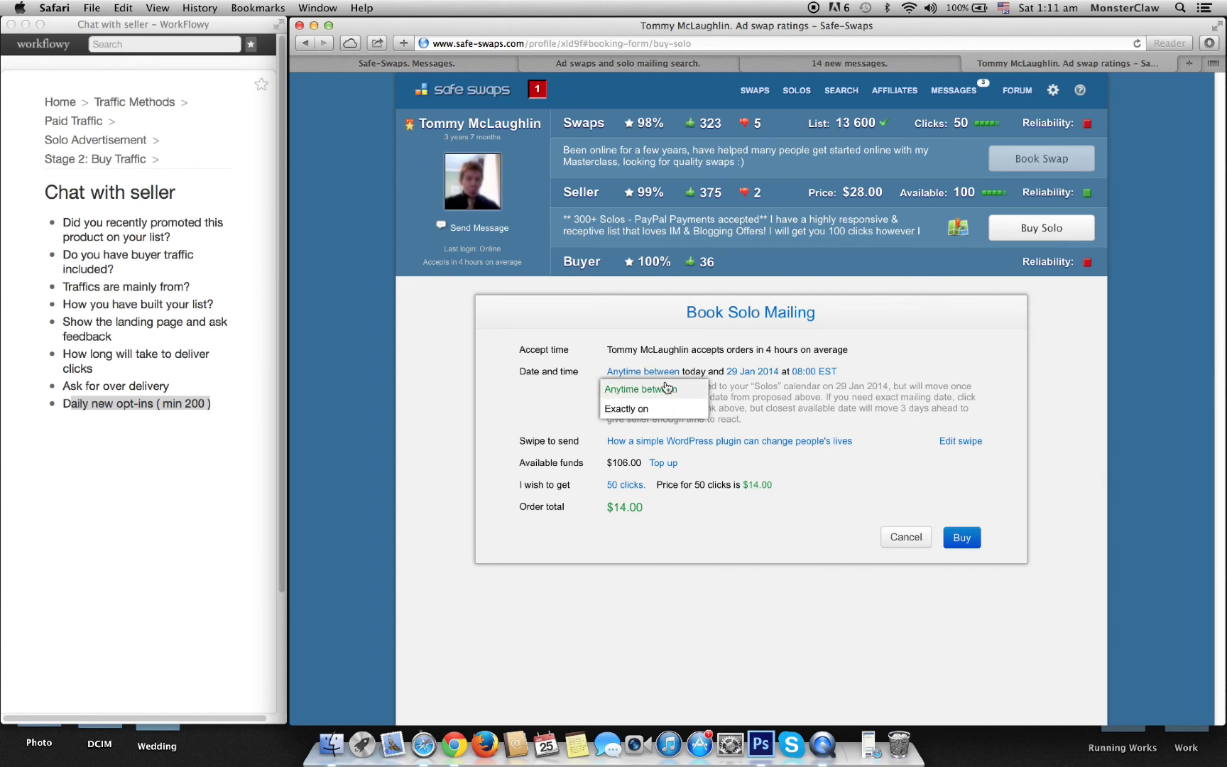
left_click(636, 409)
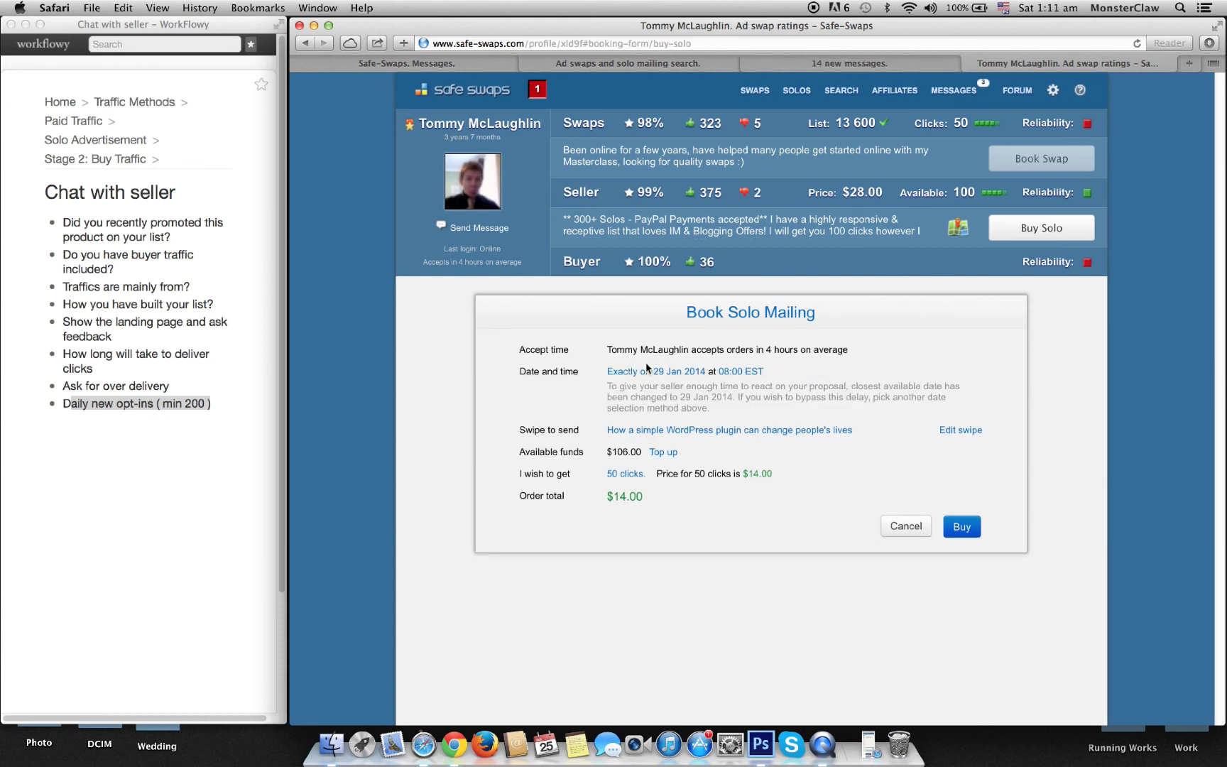
left_click(740, 372)
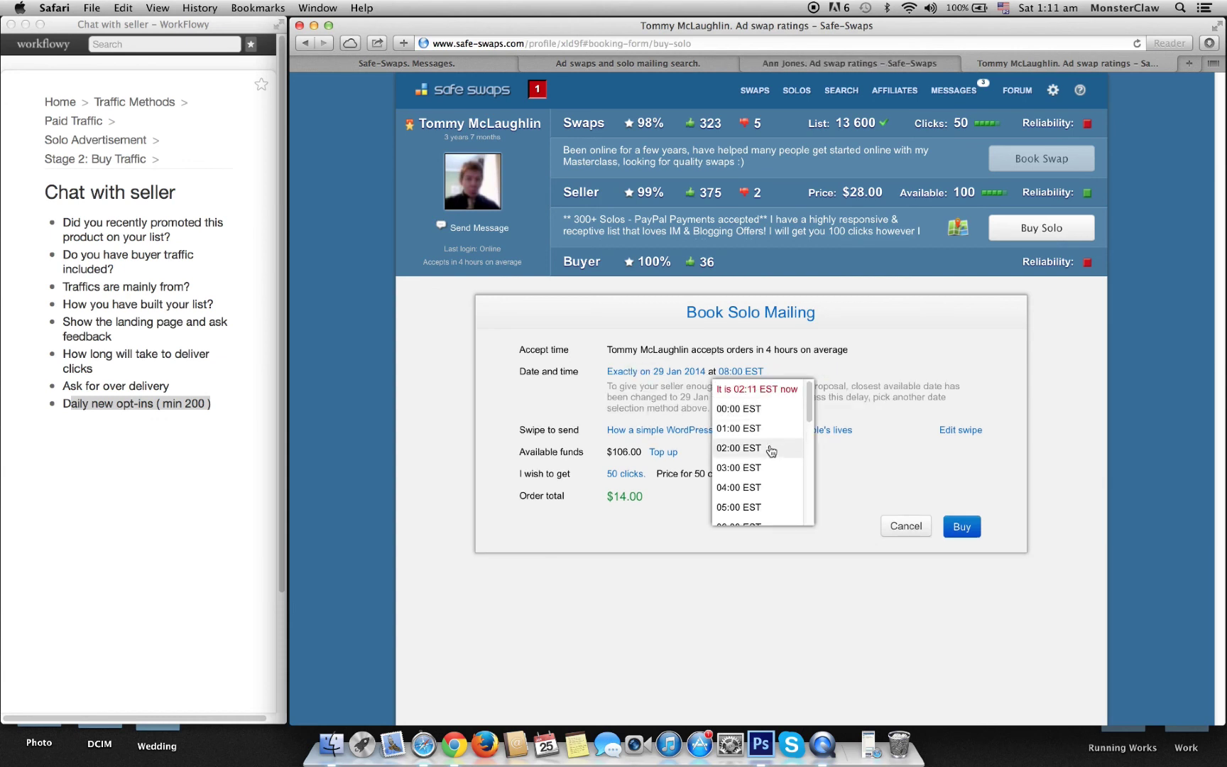
scroll(771, 452, "down", 5)
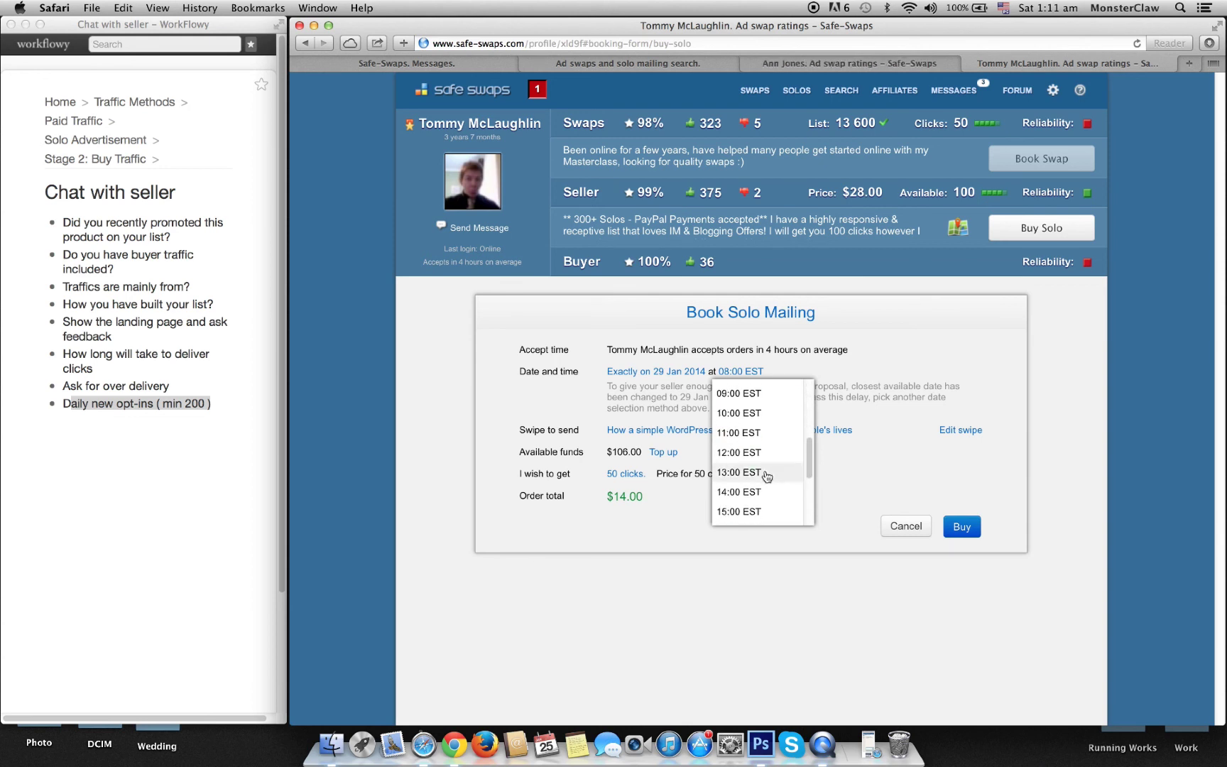
left_click(750, 391)
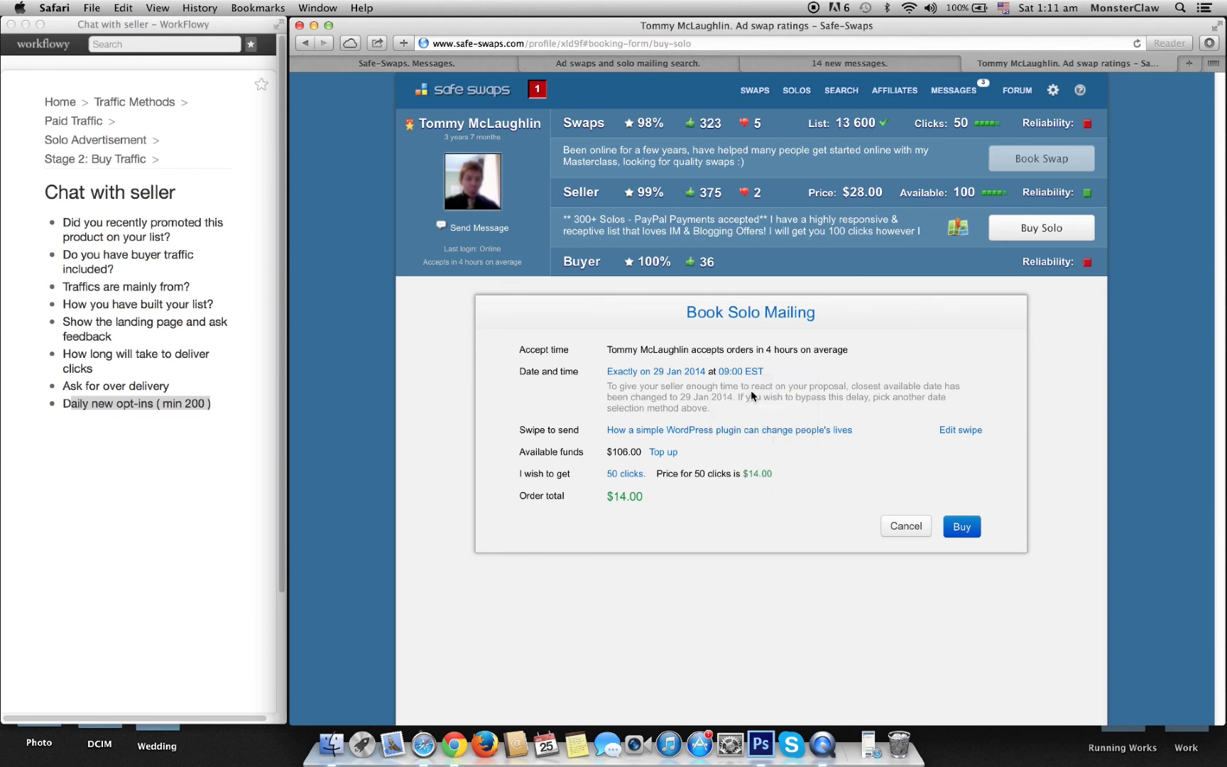
Step: Keep the WordPress plugin swipe, choose 100 clicks, and place the order
left_click(642, 431)
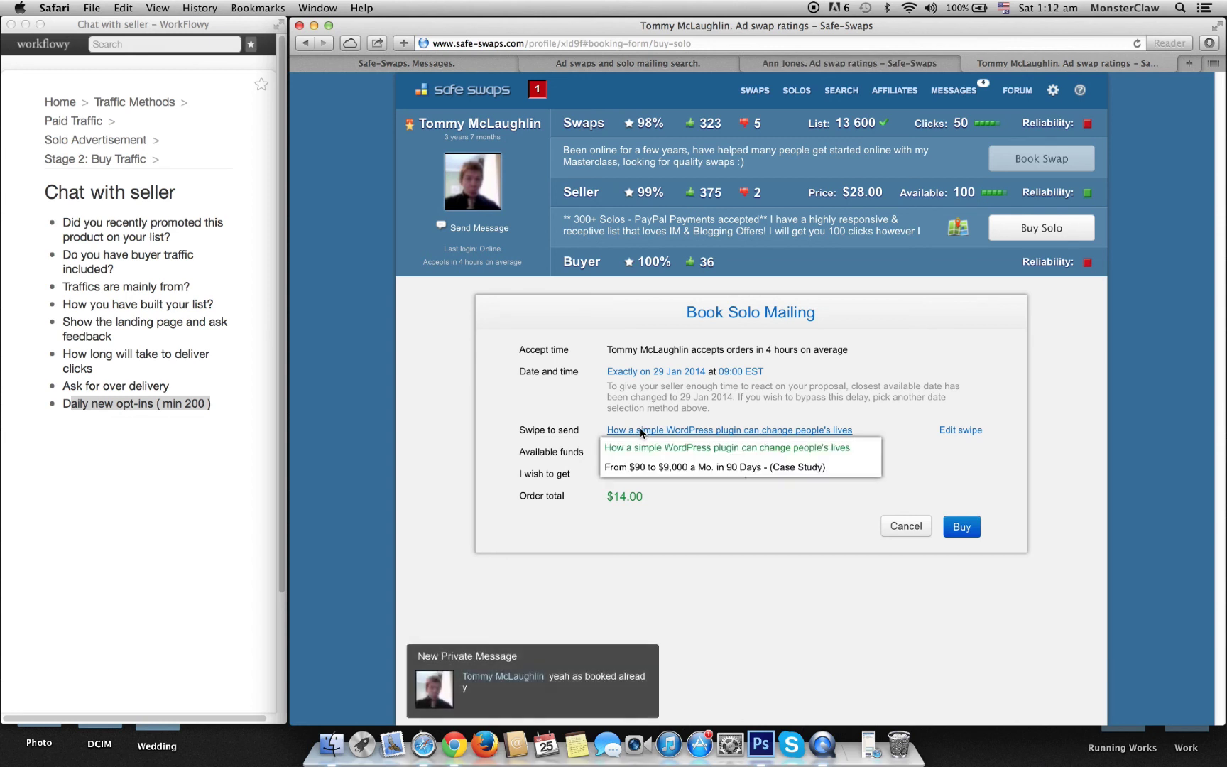
left_click(694, 444)
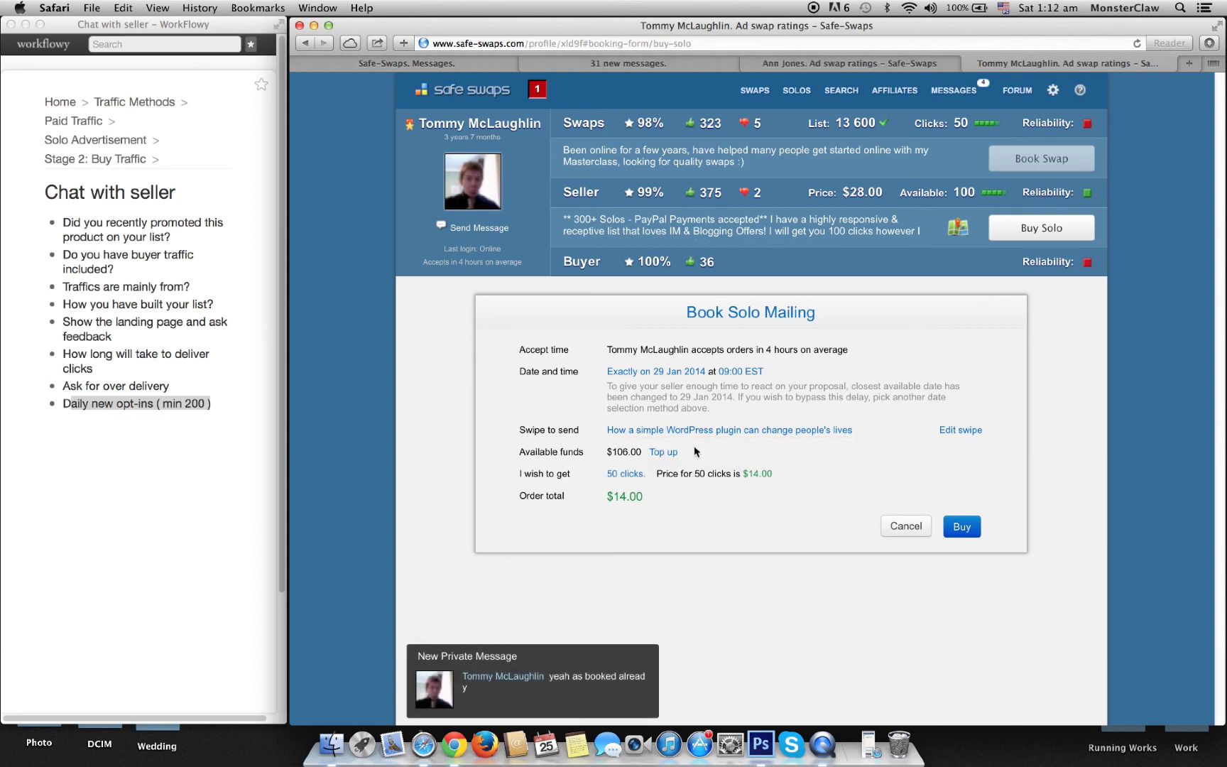
left_click(822, 429)
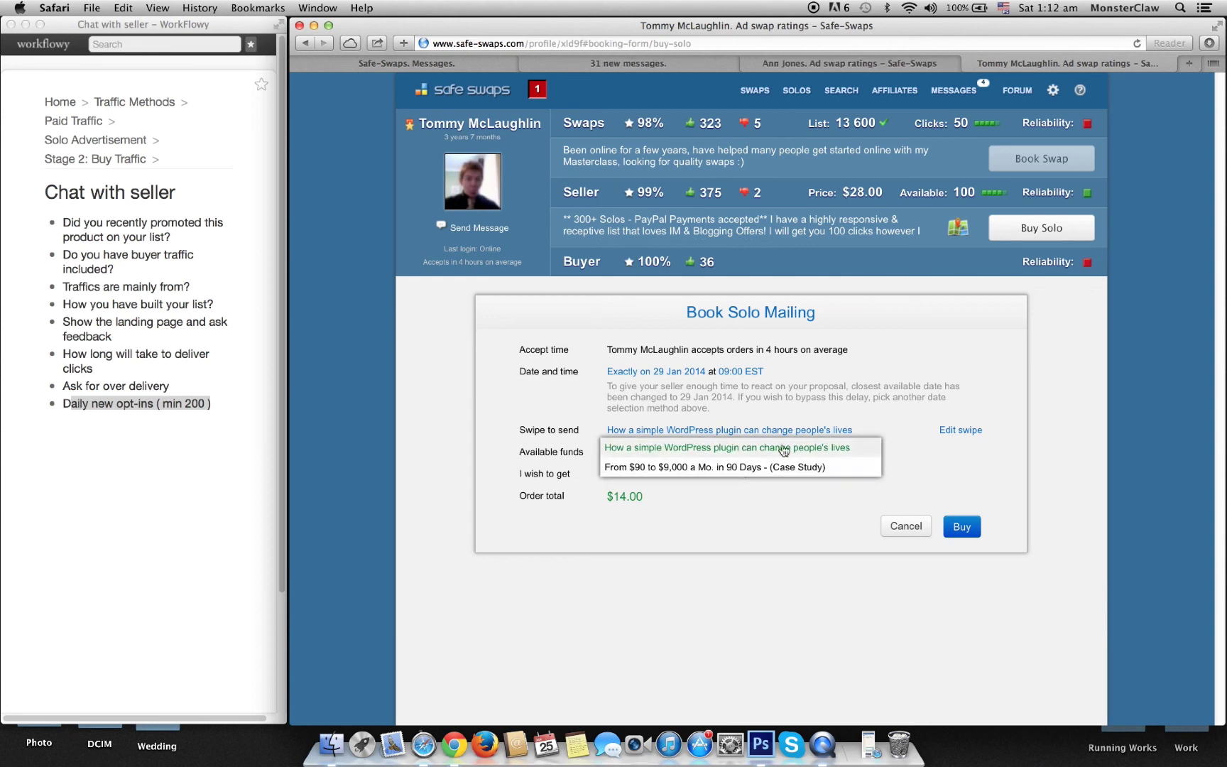
left_click(781, 446)
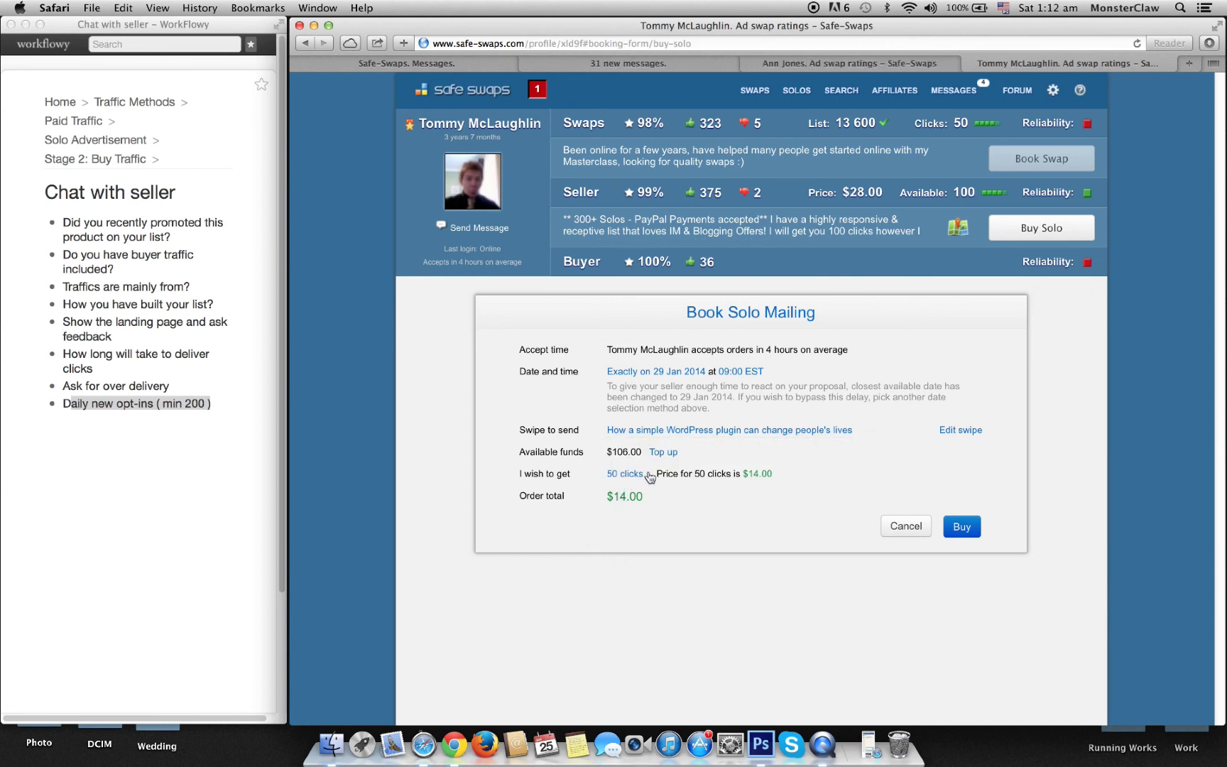
left_click(614, 472)
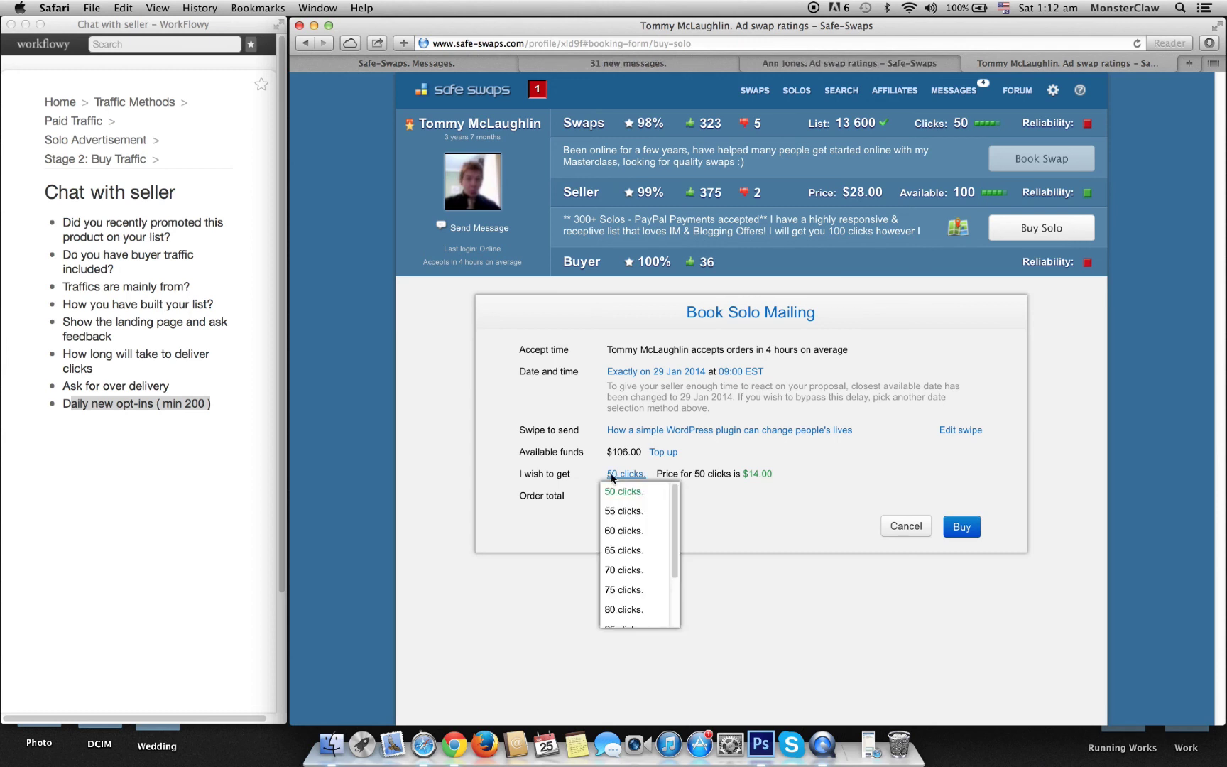
scroll(639, 540, "down", 3)
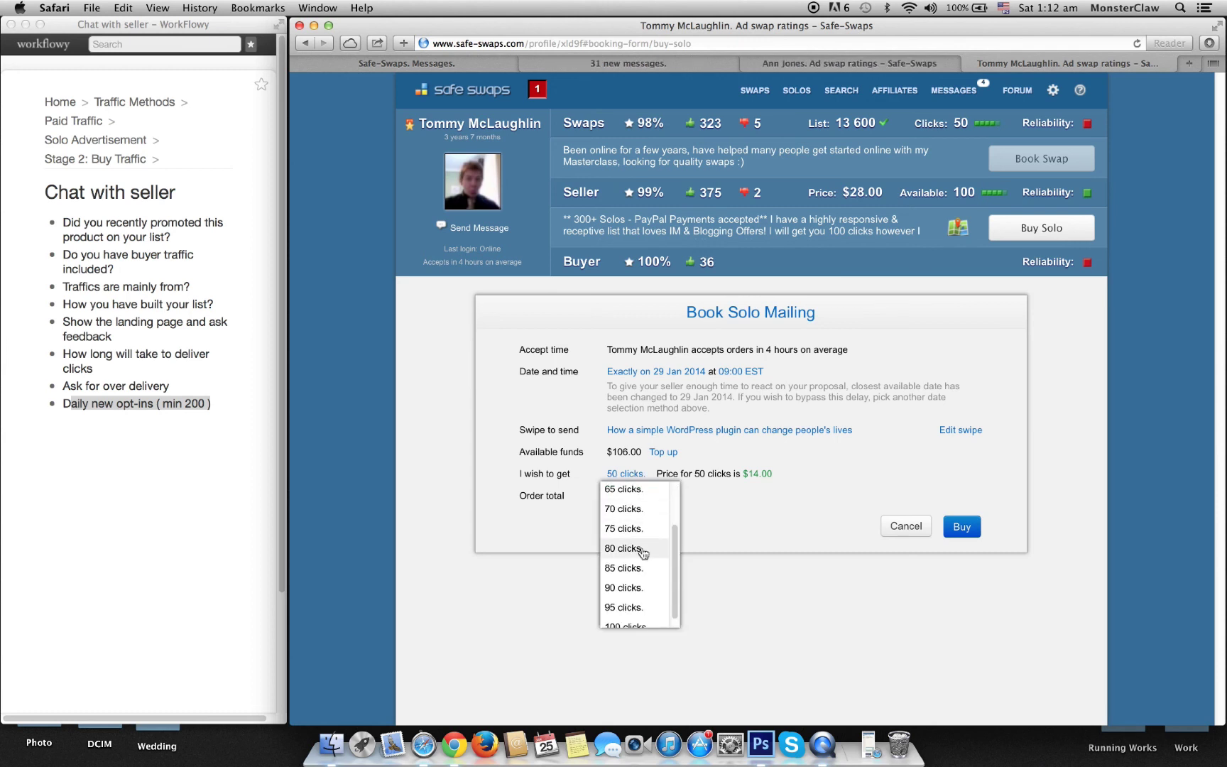
left_click(630, 623)
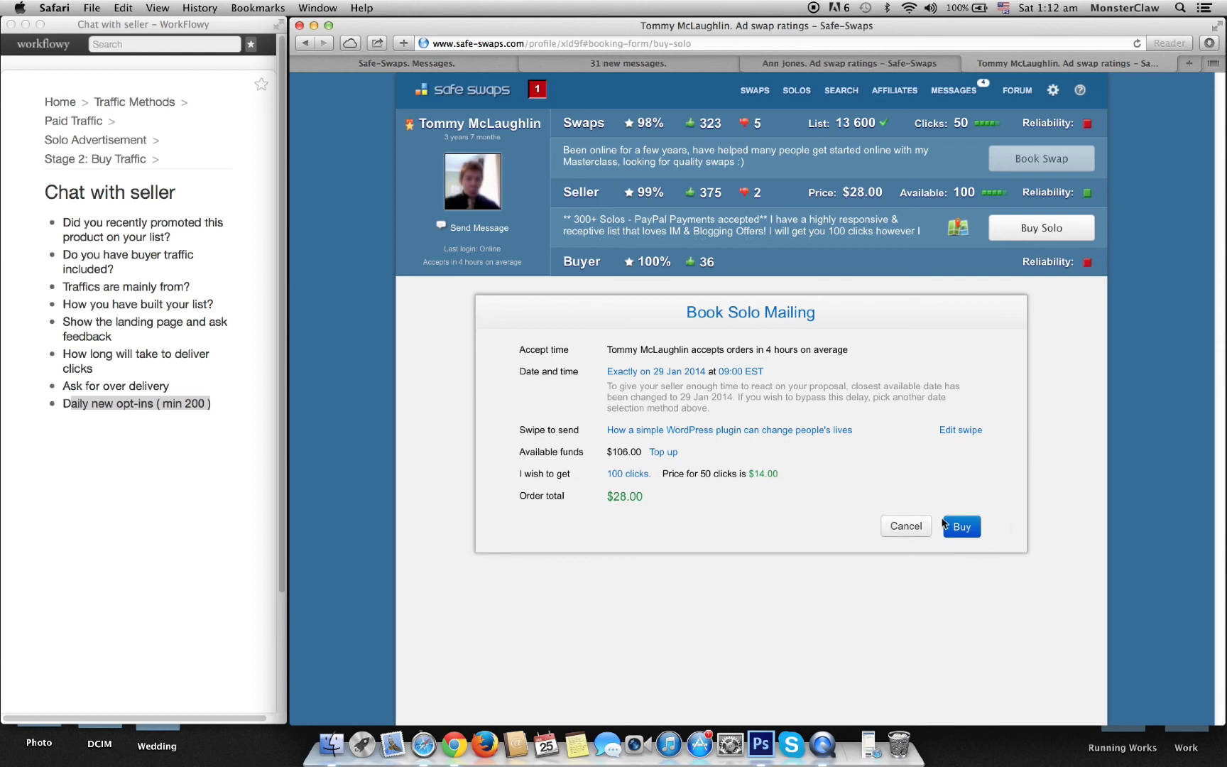
left_click(964, 529)
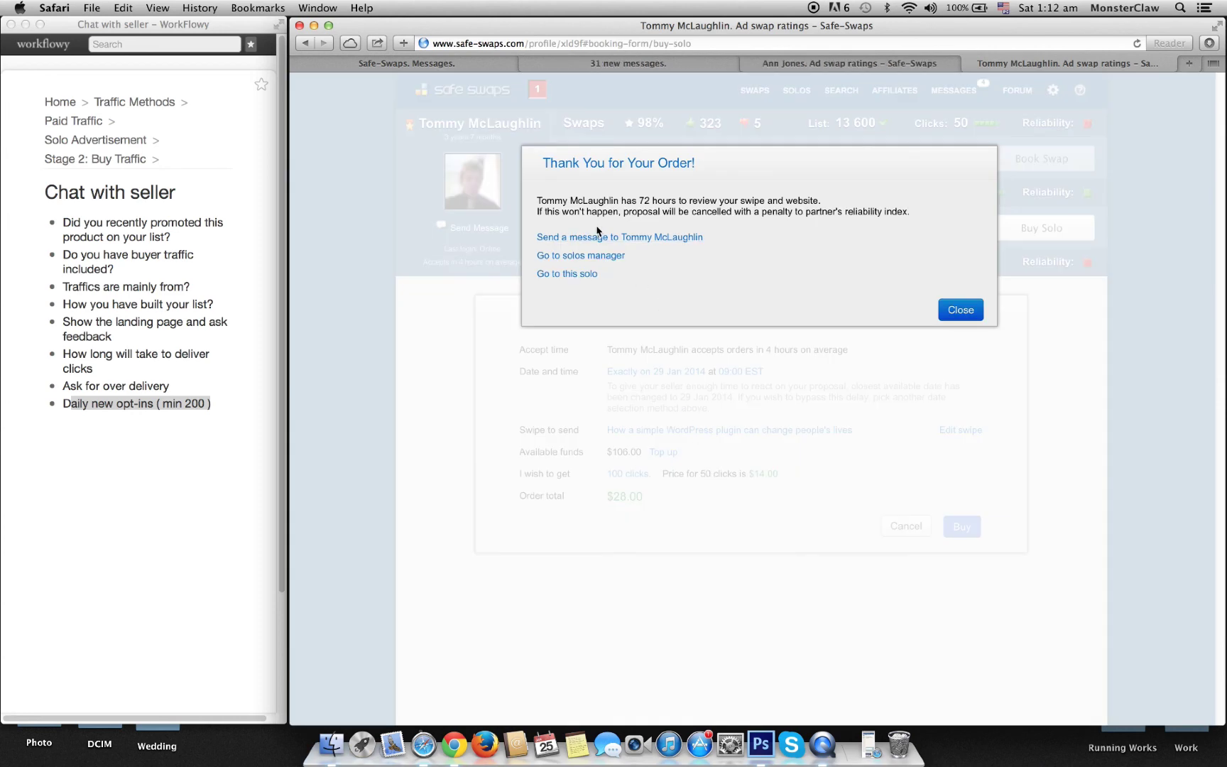
Step: Tell the booked seller in chat the 100 click order for the 29th is placed, please accept
left_click(803, 63)
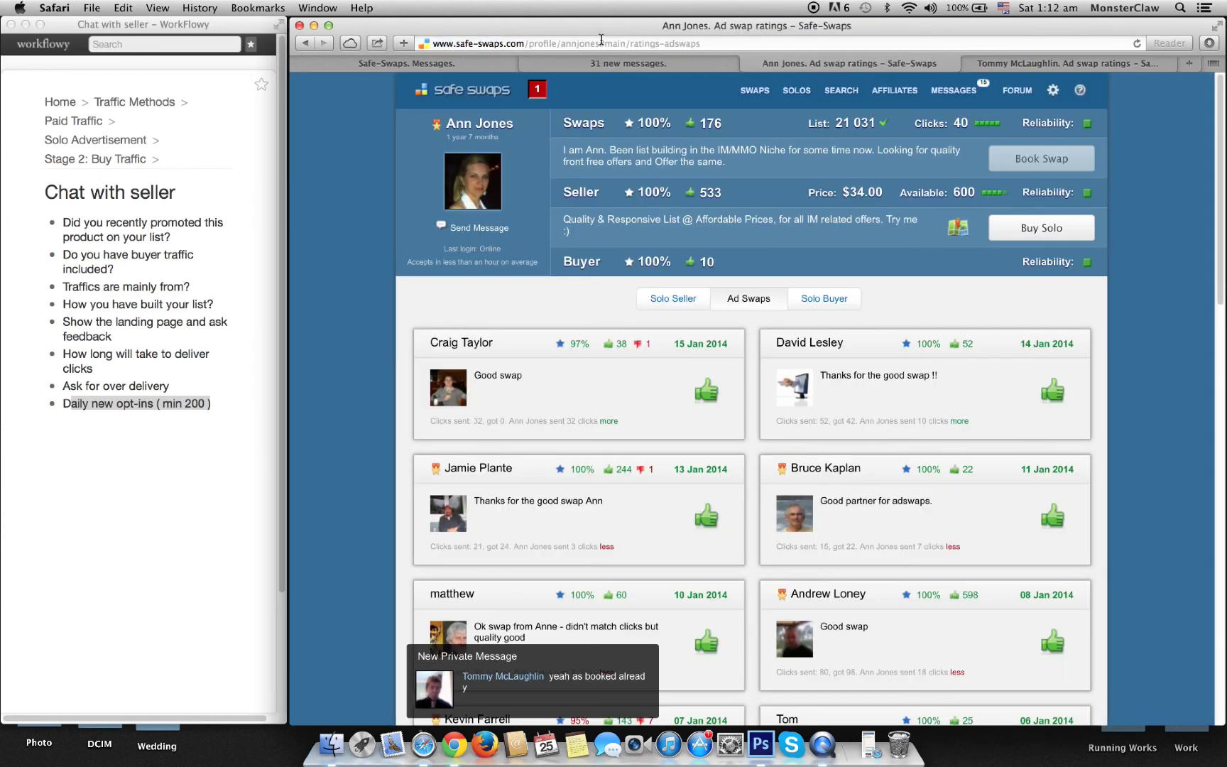
left_click(590, 64)
left_click(447, 64)
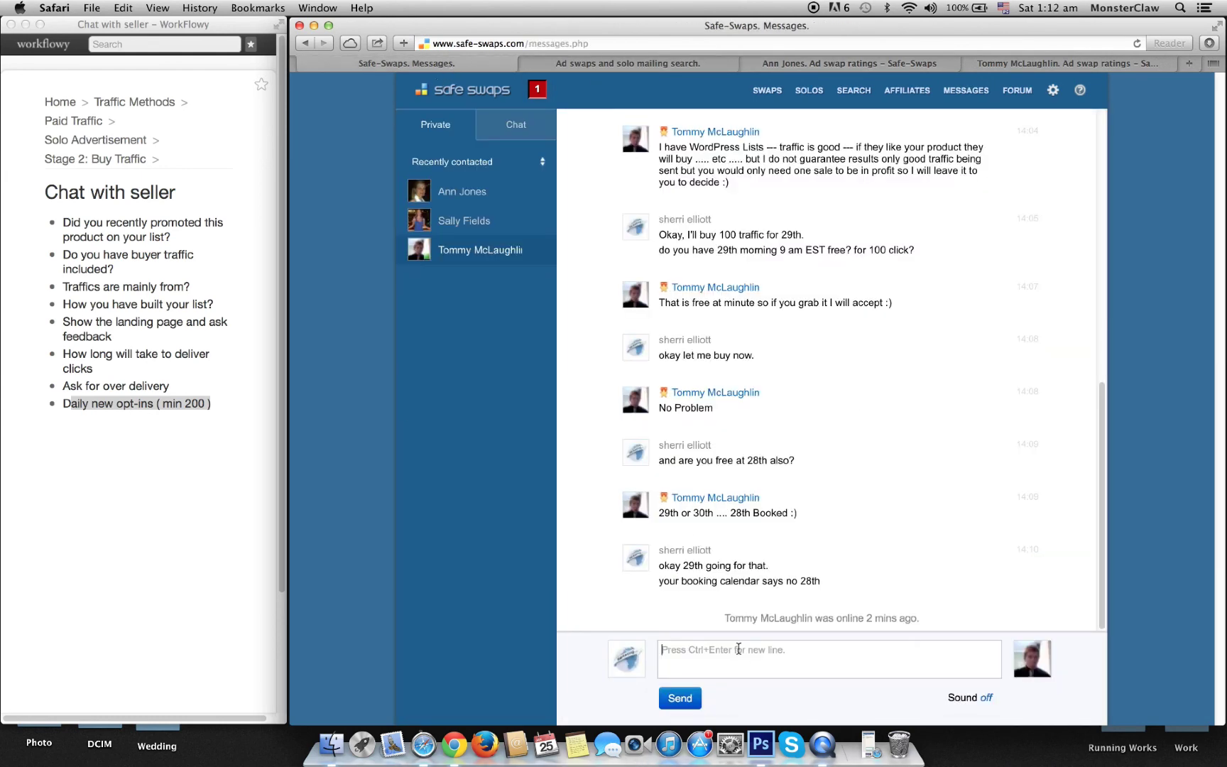
left_click(737, 655)
type("okay placed 100 click order for 2")
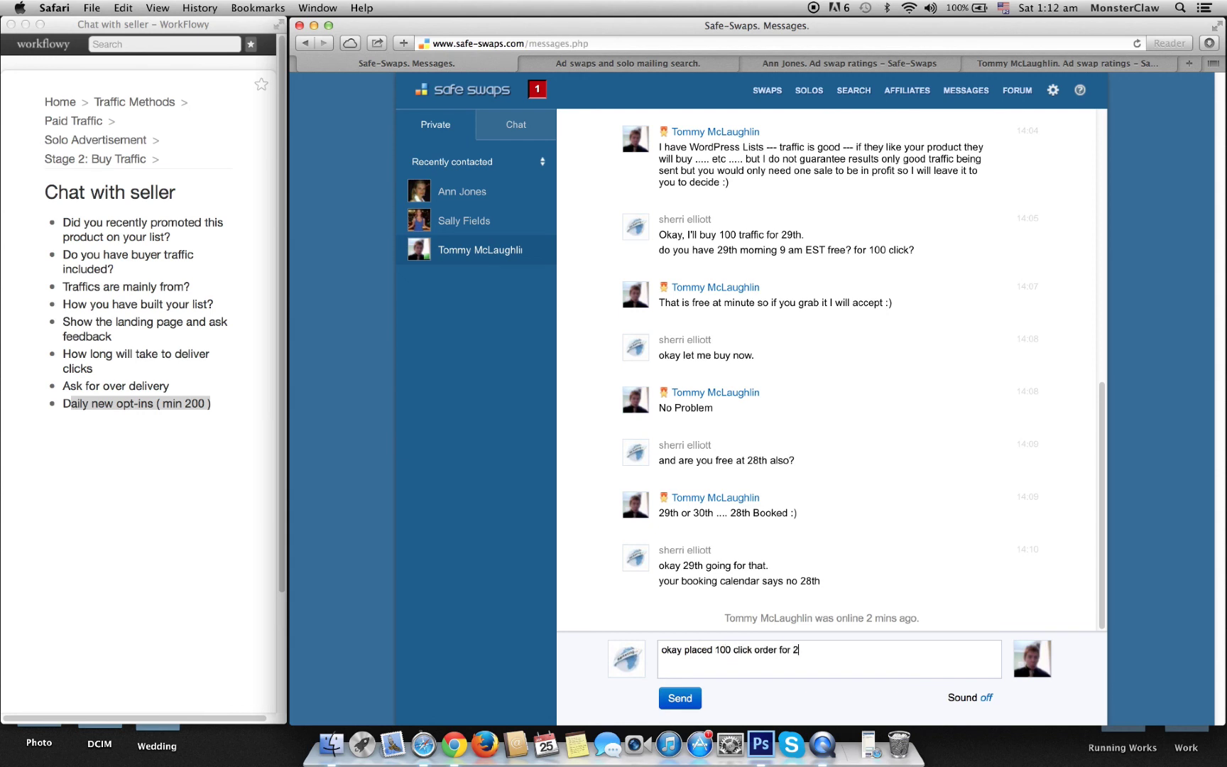
type("9th, please accept.")
left_click(681, 699)
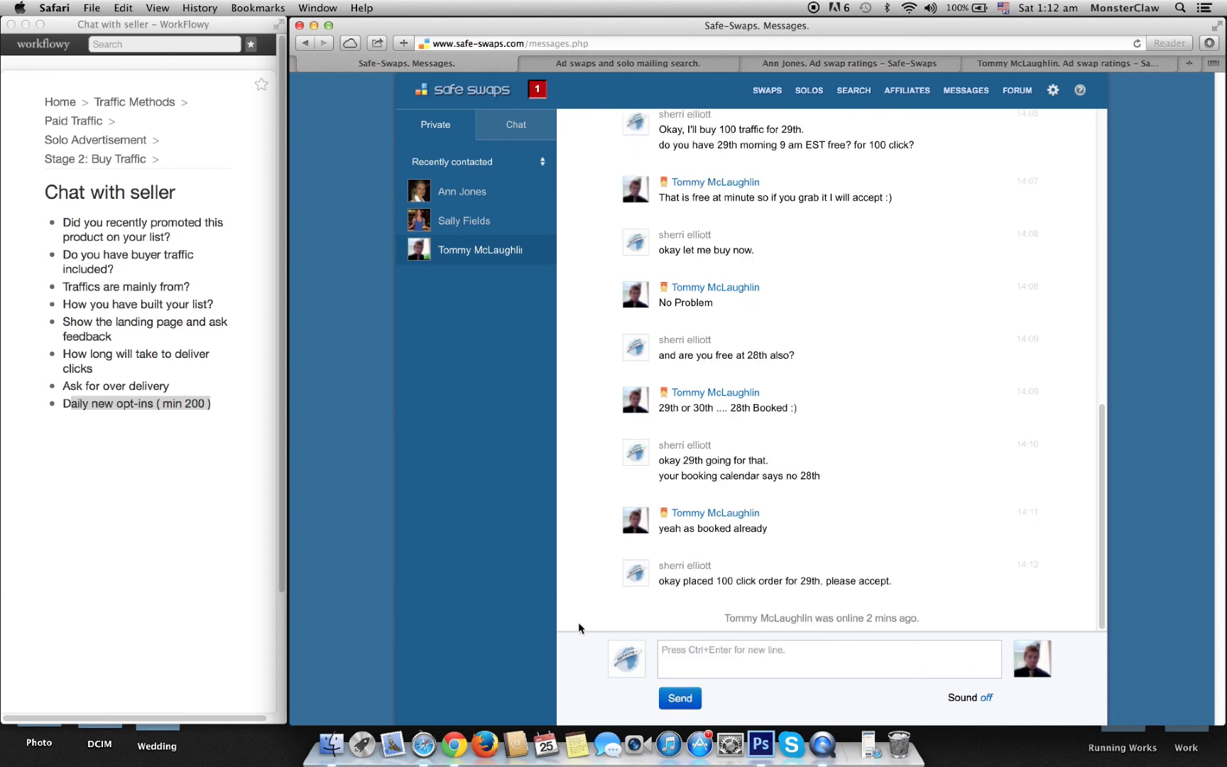
left_click(445, 218)
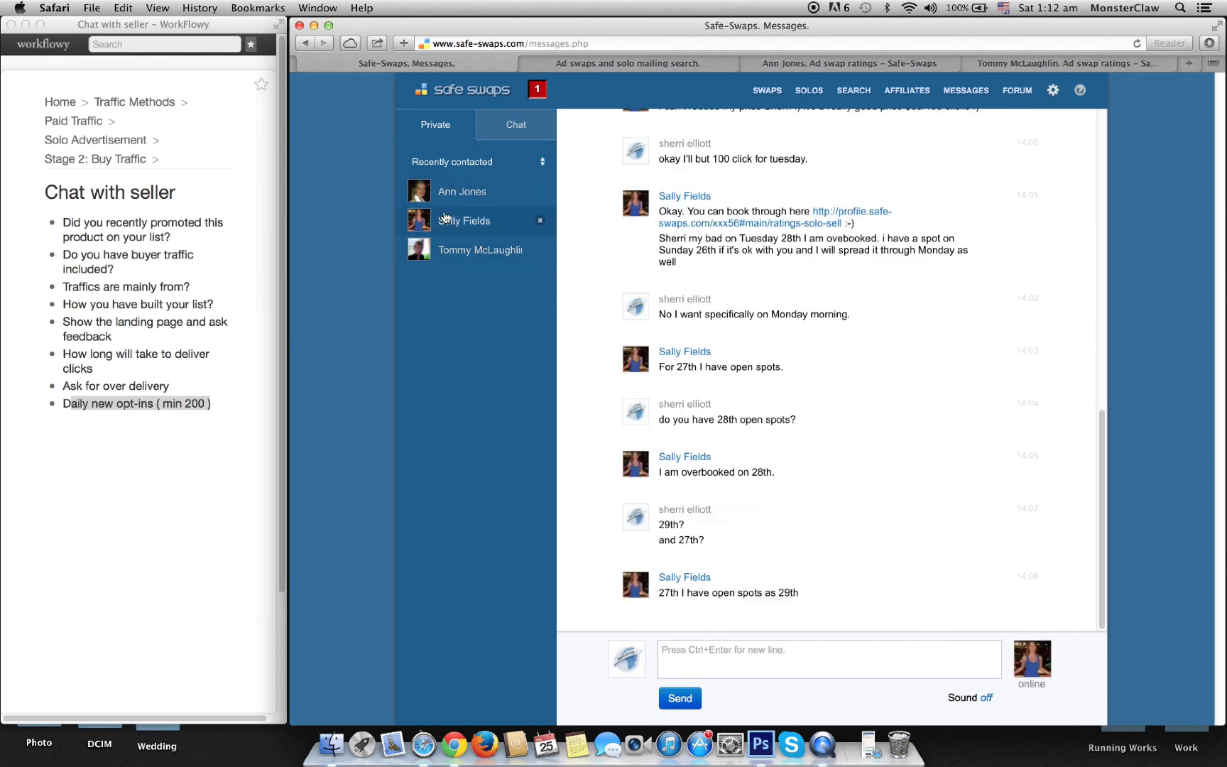
Step: Ask the overbooked seller 'can you manage 100 click at 28th?' in chat
left_click(726, 659)
type("can you manage 100 click at 28th")
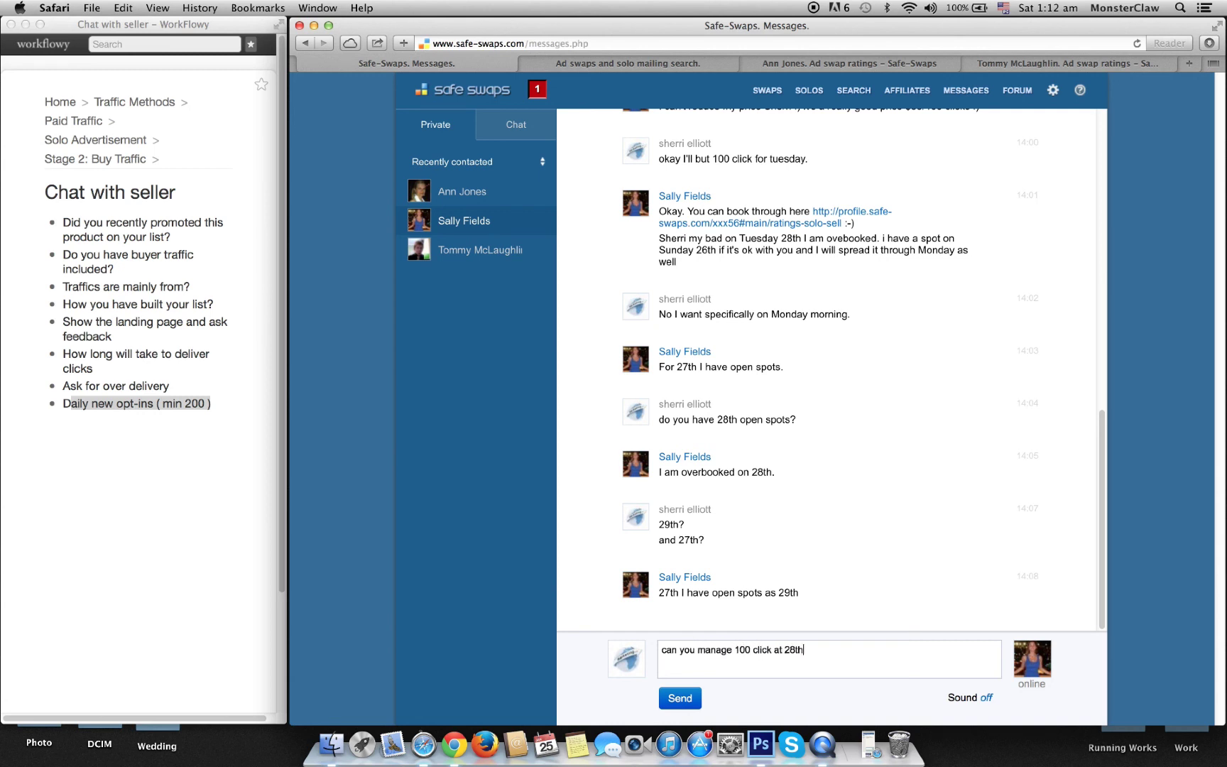
type("?")
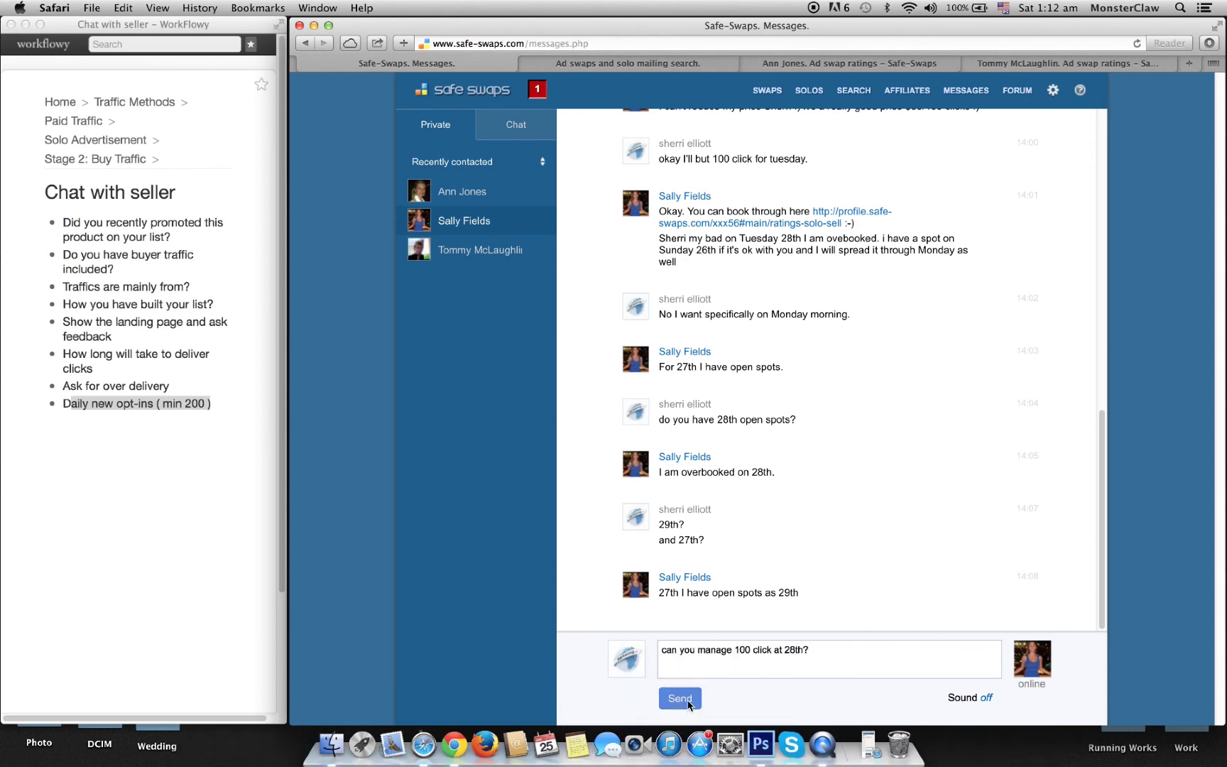
left_click(686, 699)
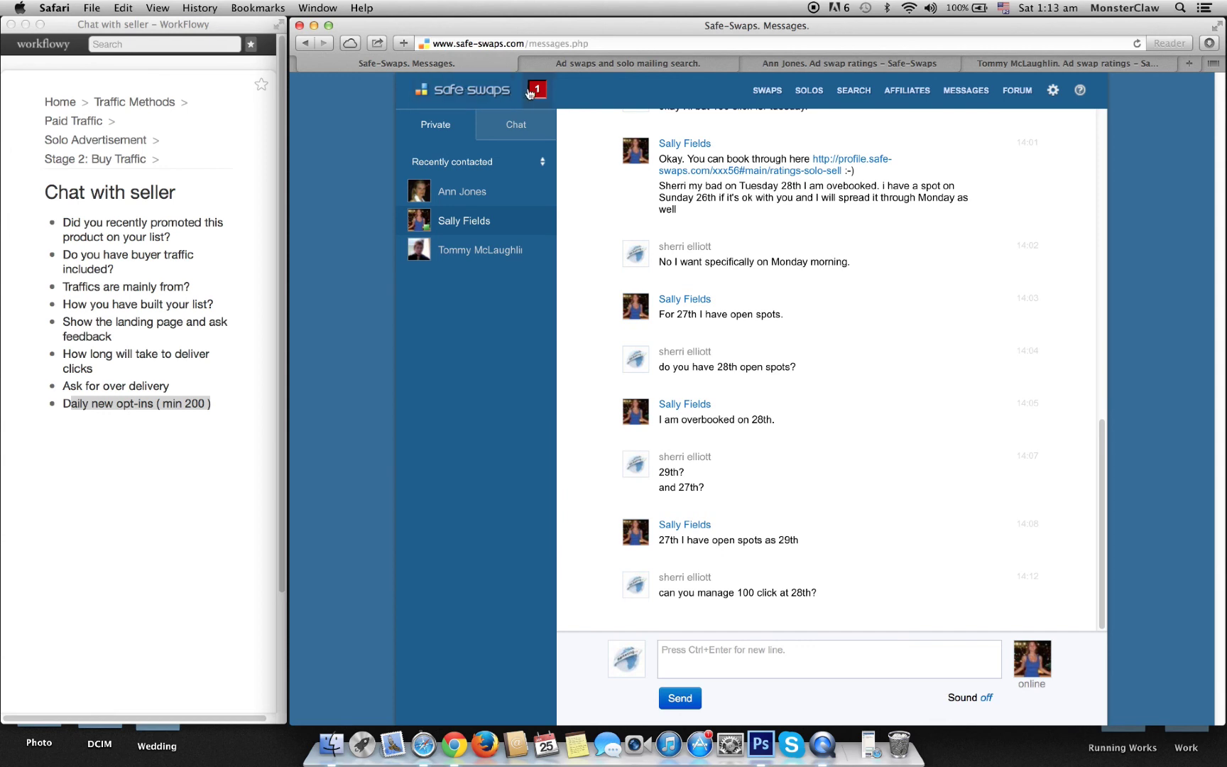
left_click(204, 404)
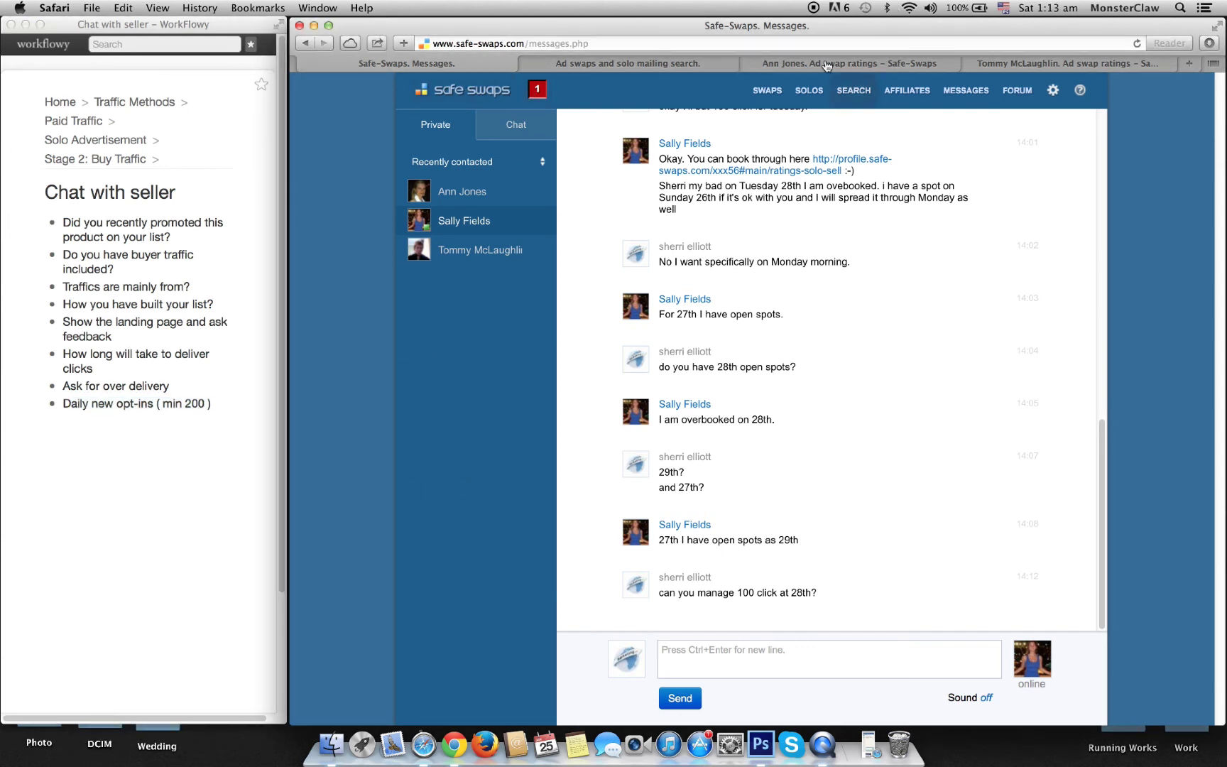
Step: Close the solo mailing search results tab and both seller ratings tabs
left_click(827, 66)
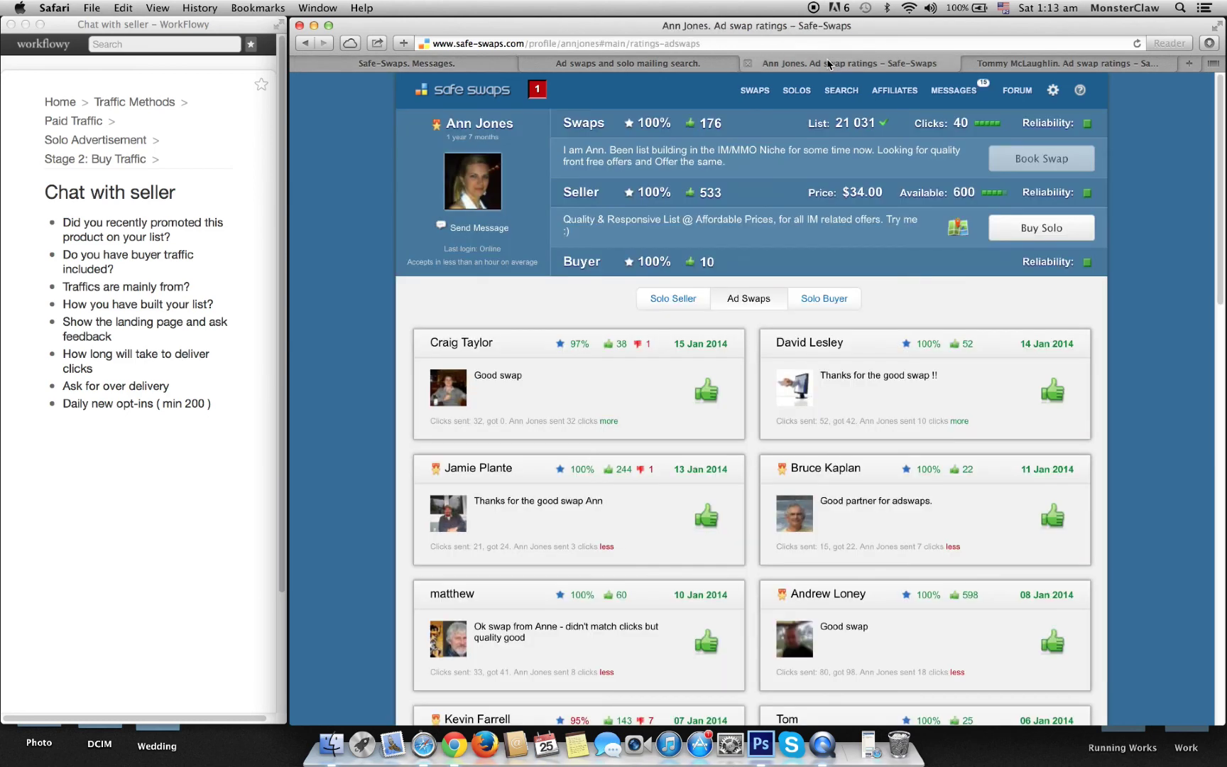
left_click(688, 65)
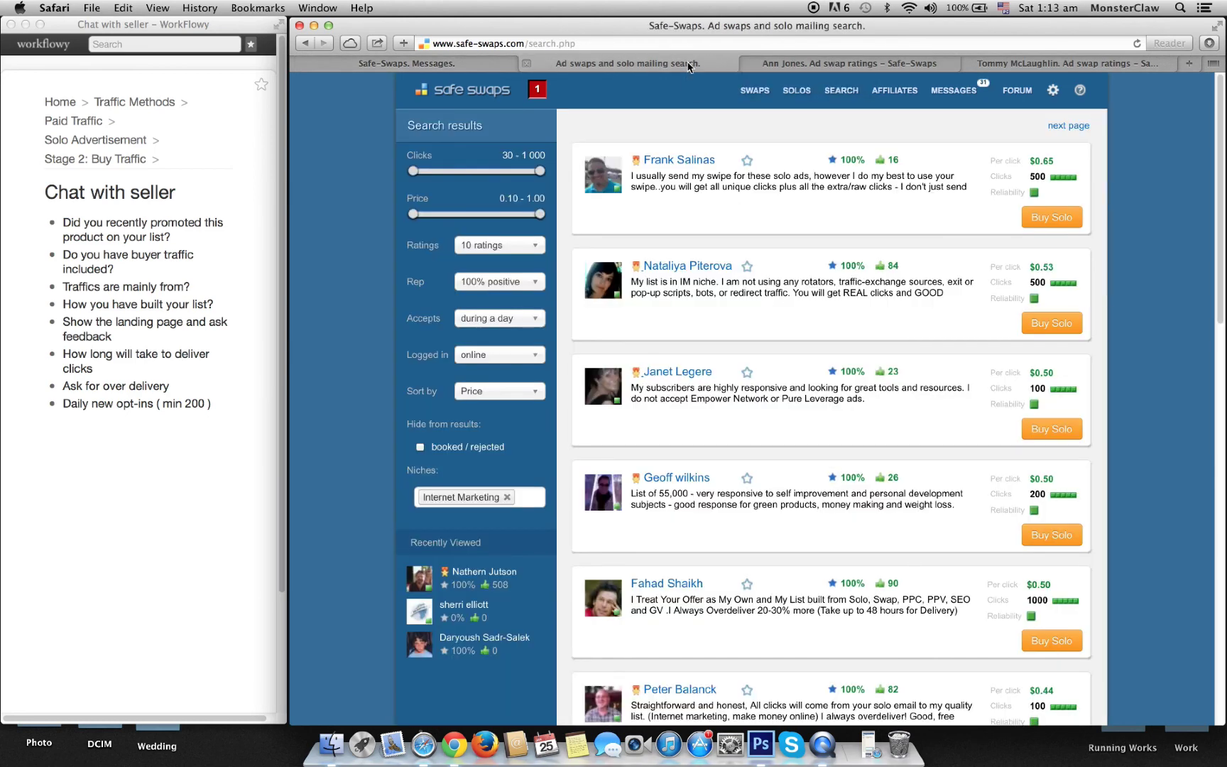
left_click(526, 64)
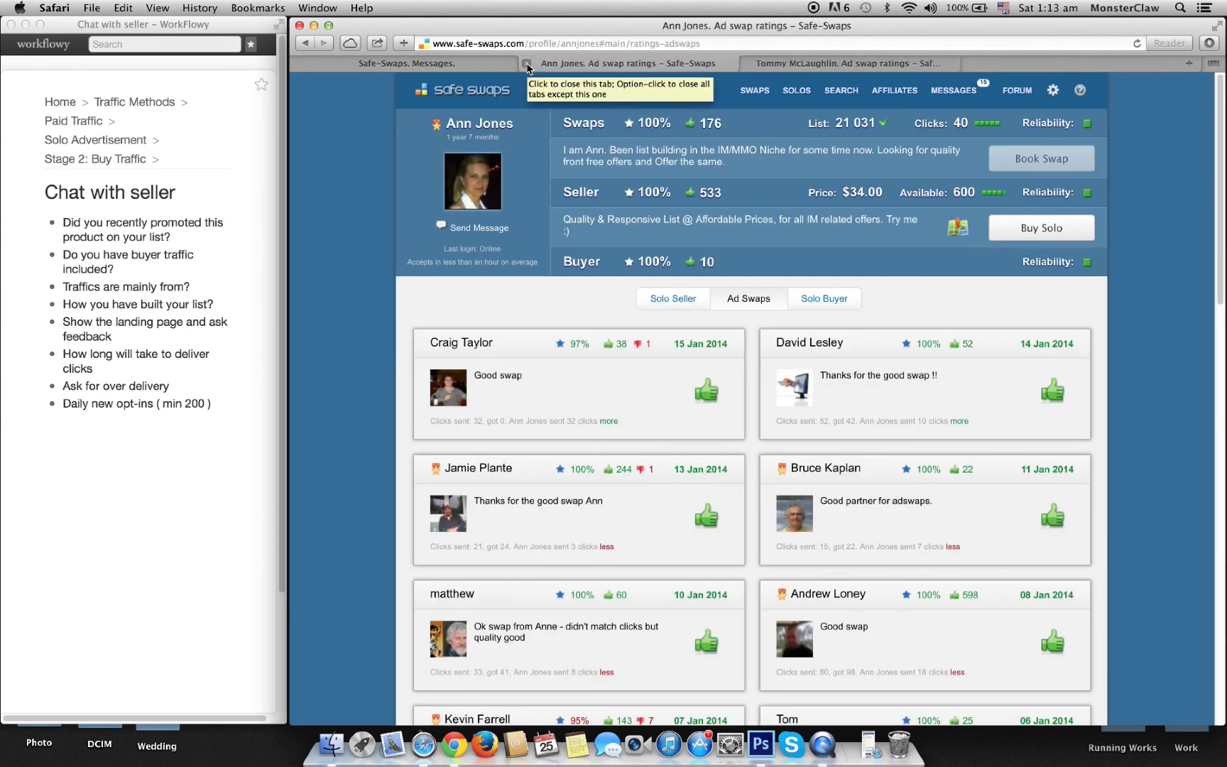
left_click(527, 64)
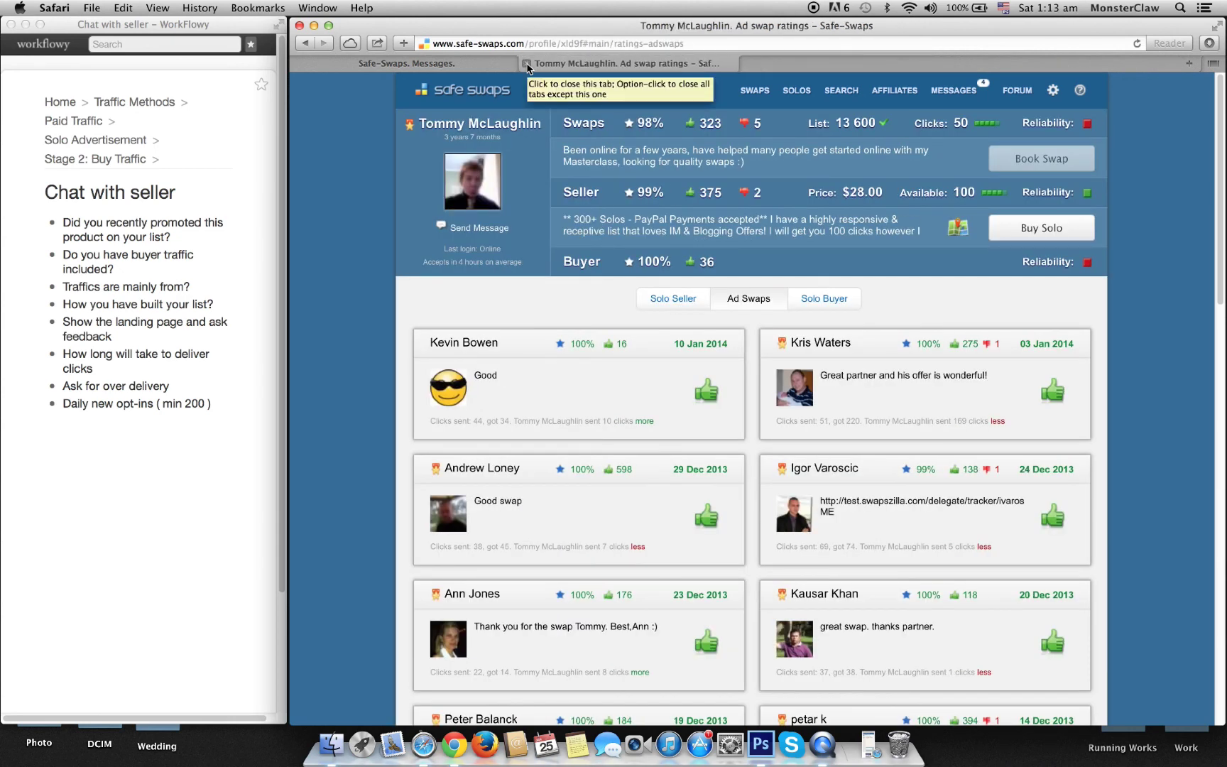
left_click(527, 64)
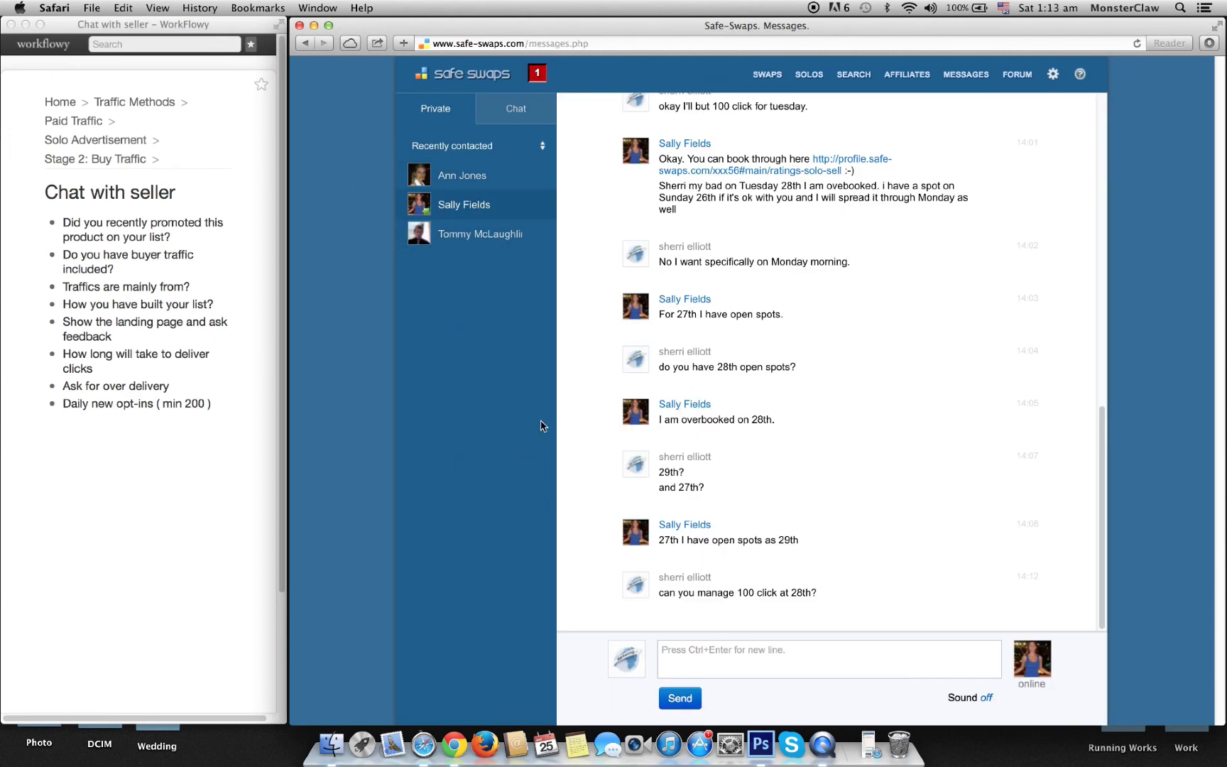
scroll(909, 366, "up", 5)
scroll(901, 371, "down", 5)
left_click(1056, 77)
Step: Check the last reply from the seller booked for the 27th, then return to the 28th conversation
left_click(471, 181)
left_click(470, 216)
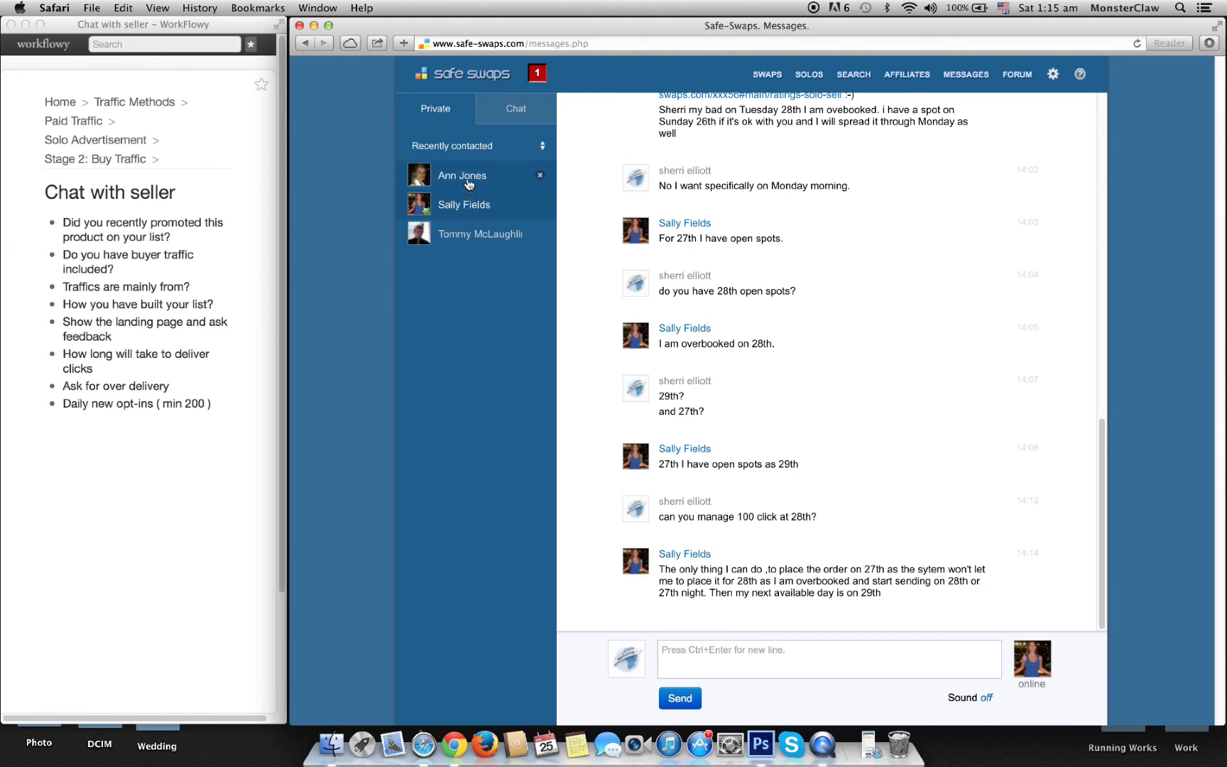
left_click(469, 184)
left_click_drag(728, 594, 668, 594)
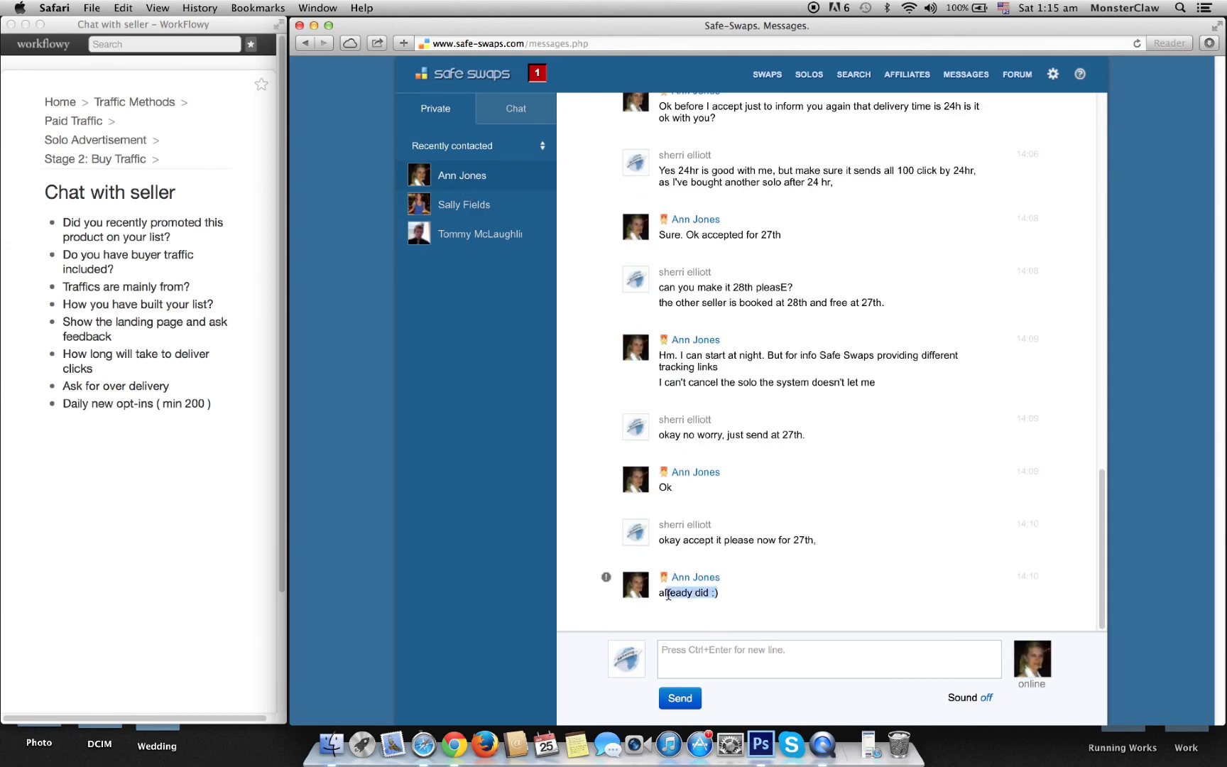
left_click(475, 204)
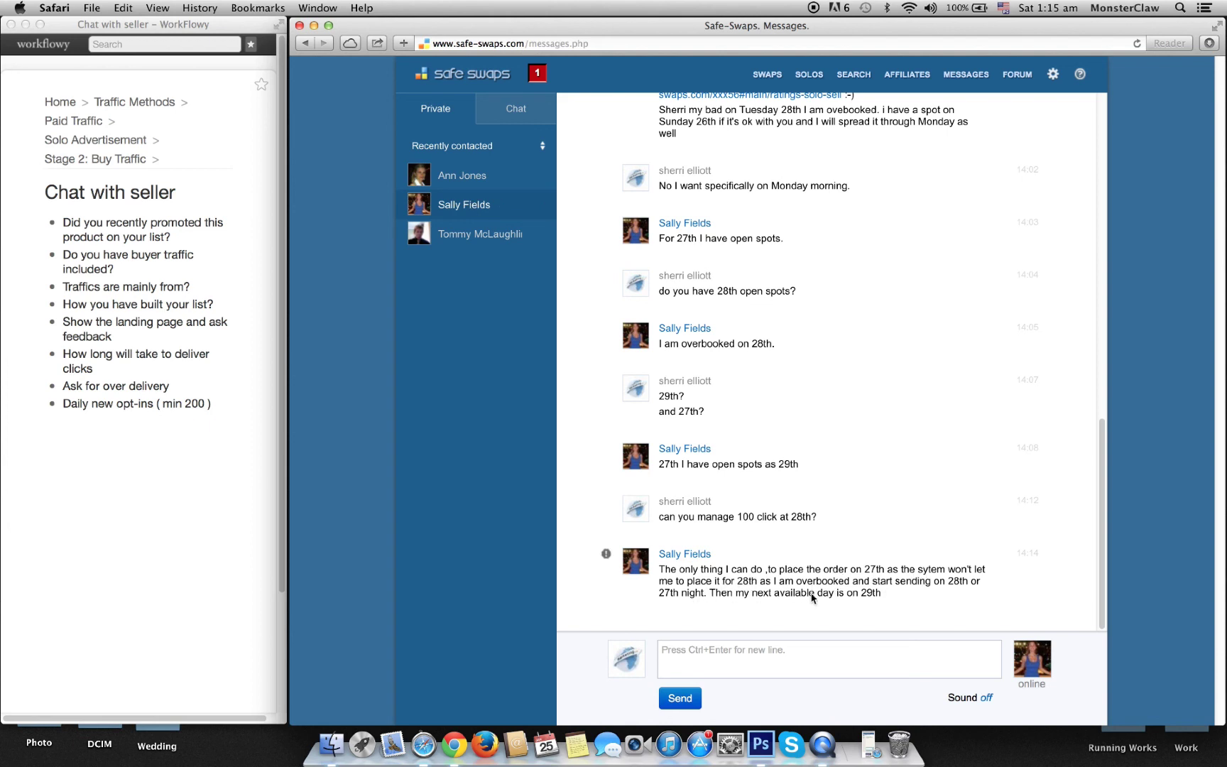
Step: Replace the draft with a reply about finding another seller free on the 28th, thanking them, and send
left_click(712, 648)
type("Okay I can ")
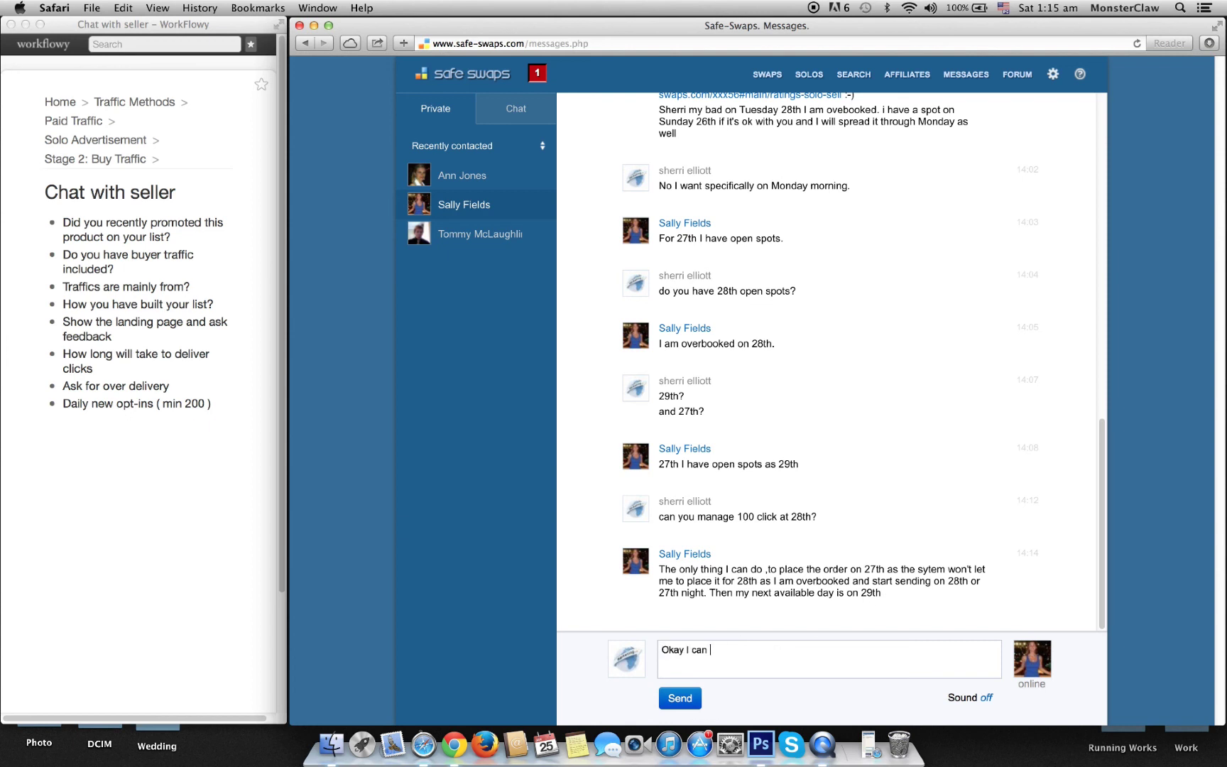
type("book wiht 27")
key("super+a")
key("BackSpace")
type("Okay I'll see if I can get another seller who is free")
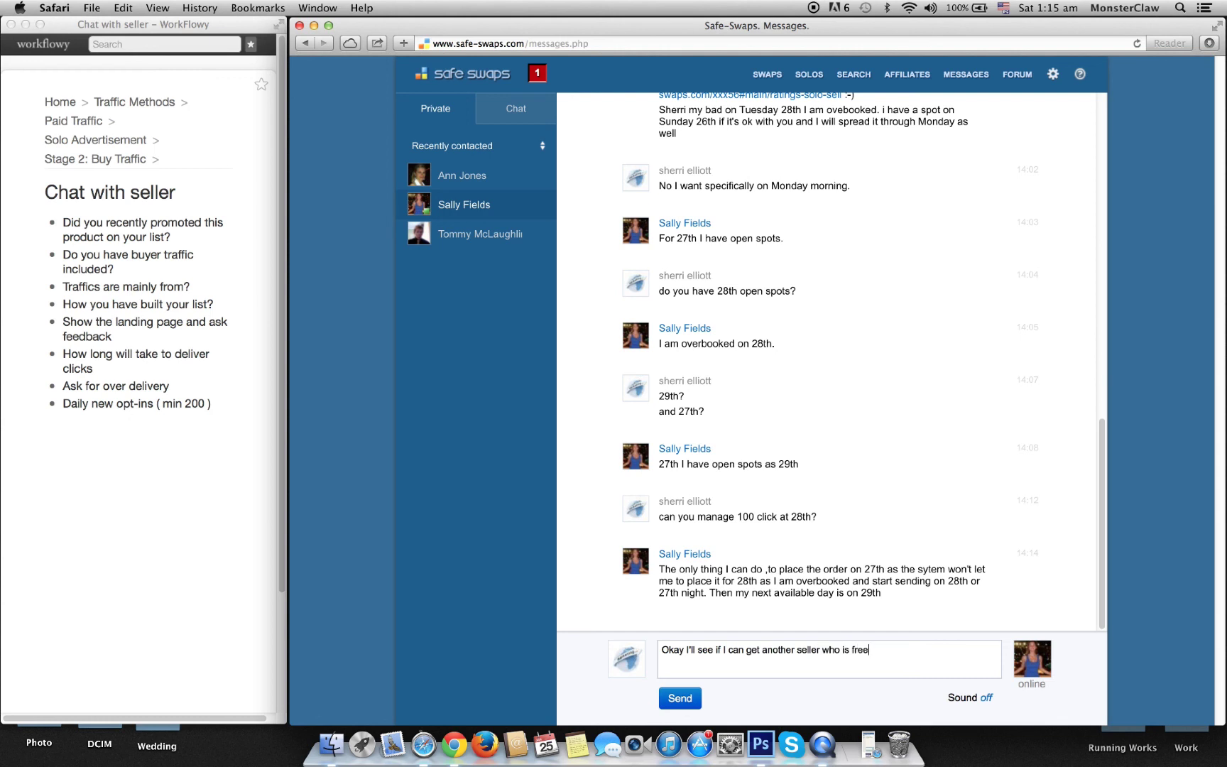
type(" at 28th Thanks for your")
type("time mate.")
left_click(680, 698)
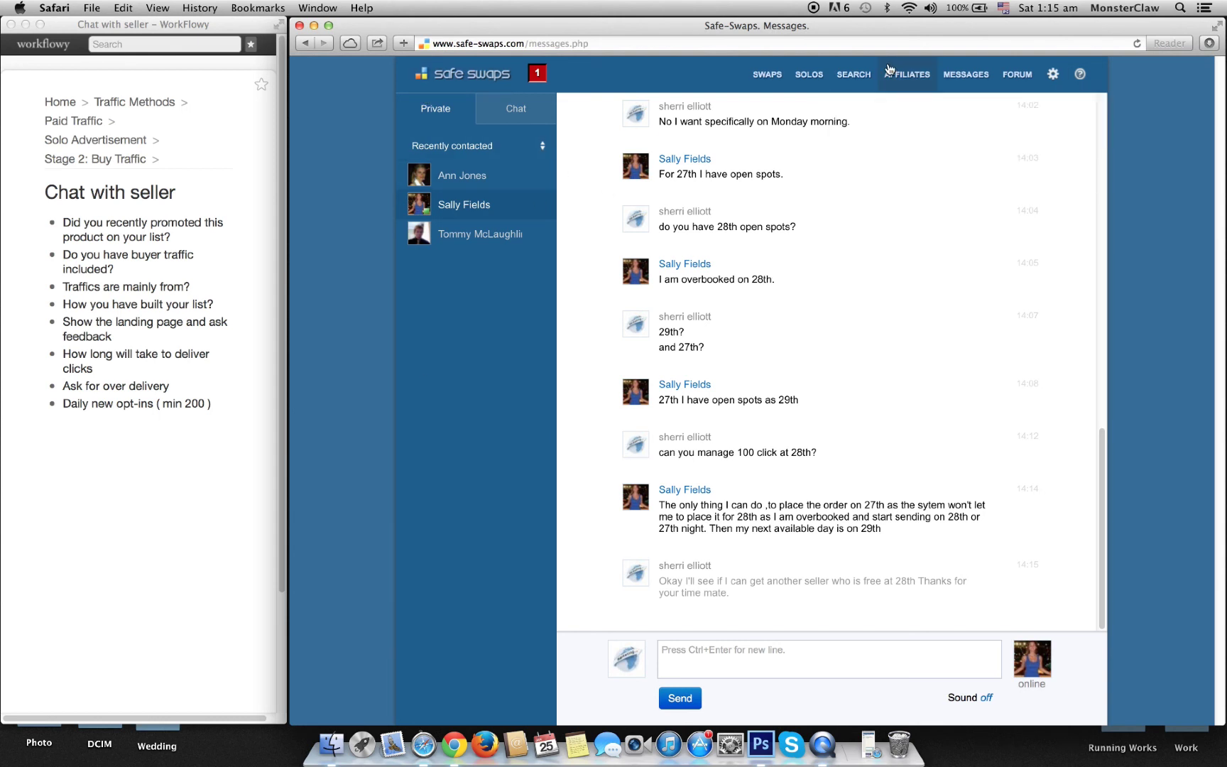
Step: Return to the Safe Swaps dashboard and glance at the to-do items due soon
mouse_move(807, 81)
left_click(474, 75)
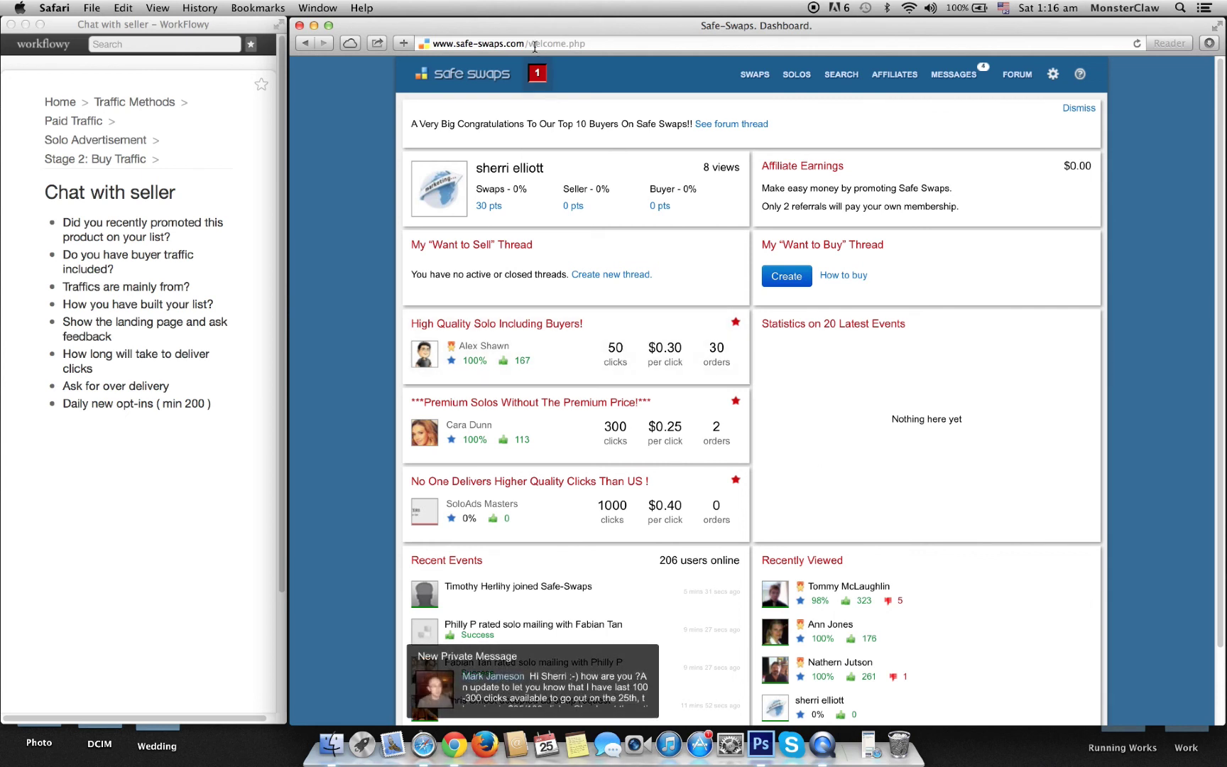
left_click(538, 74)
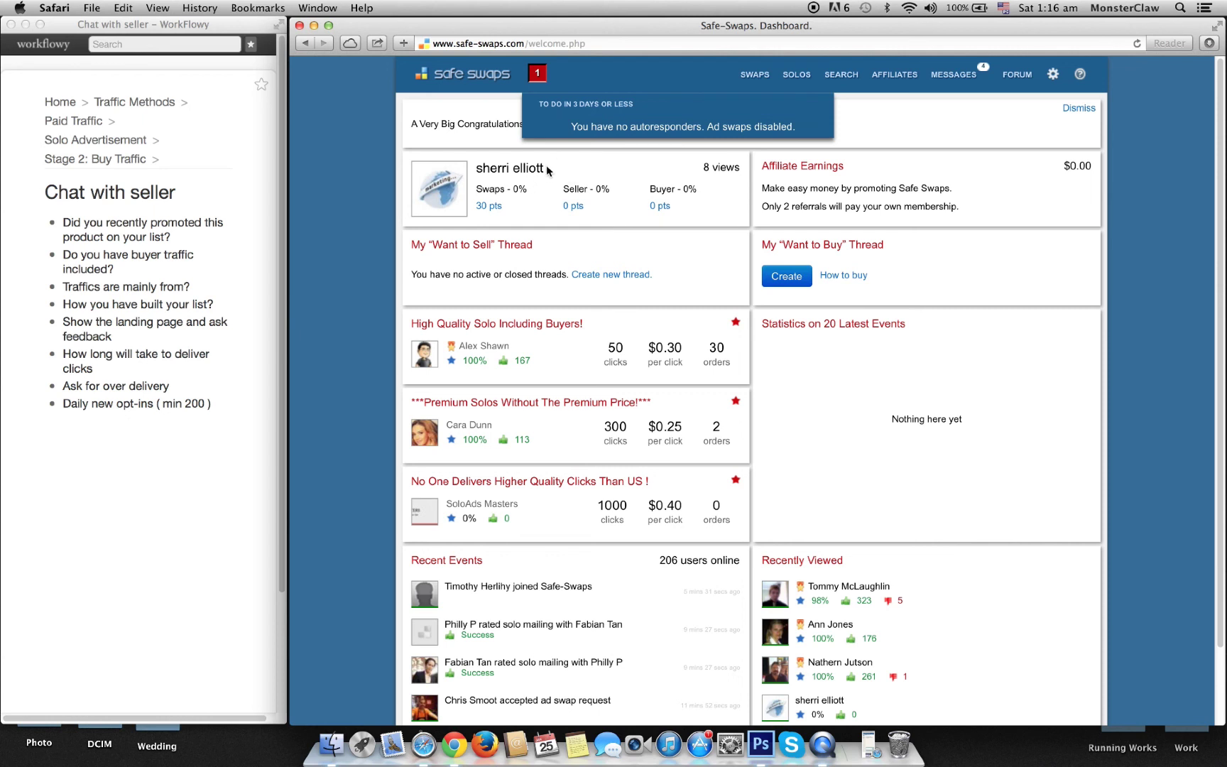
left_click(545, 223)
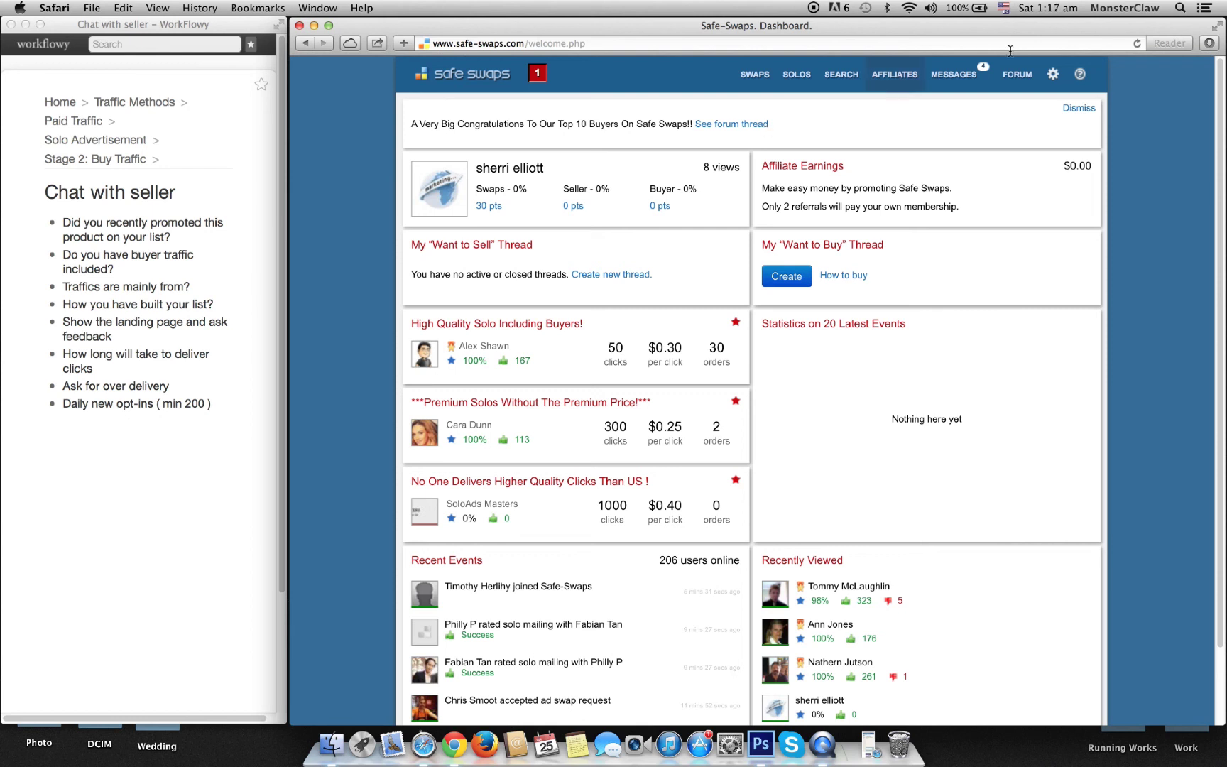
Step: Open the 27 January 2014 solo checklist from the account summary and review its clicks delivery dates
left_click(1053, 79)
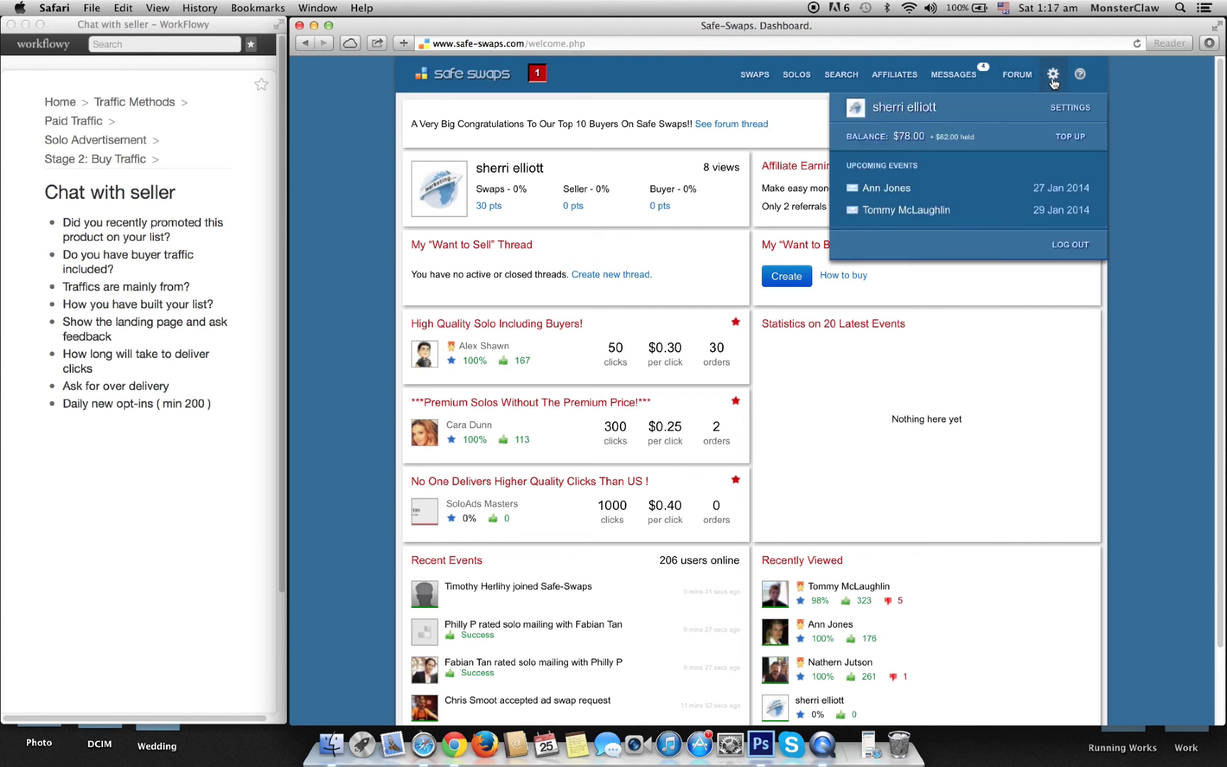
left_click(1052, 79)
left_click(1053, 80)
left_click(911, 193)
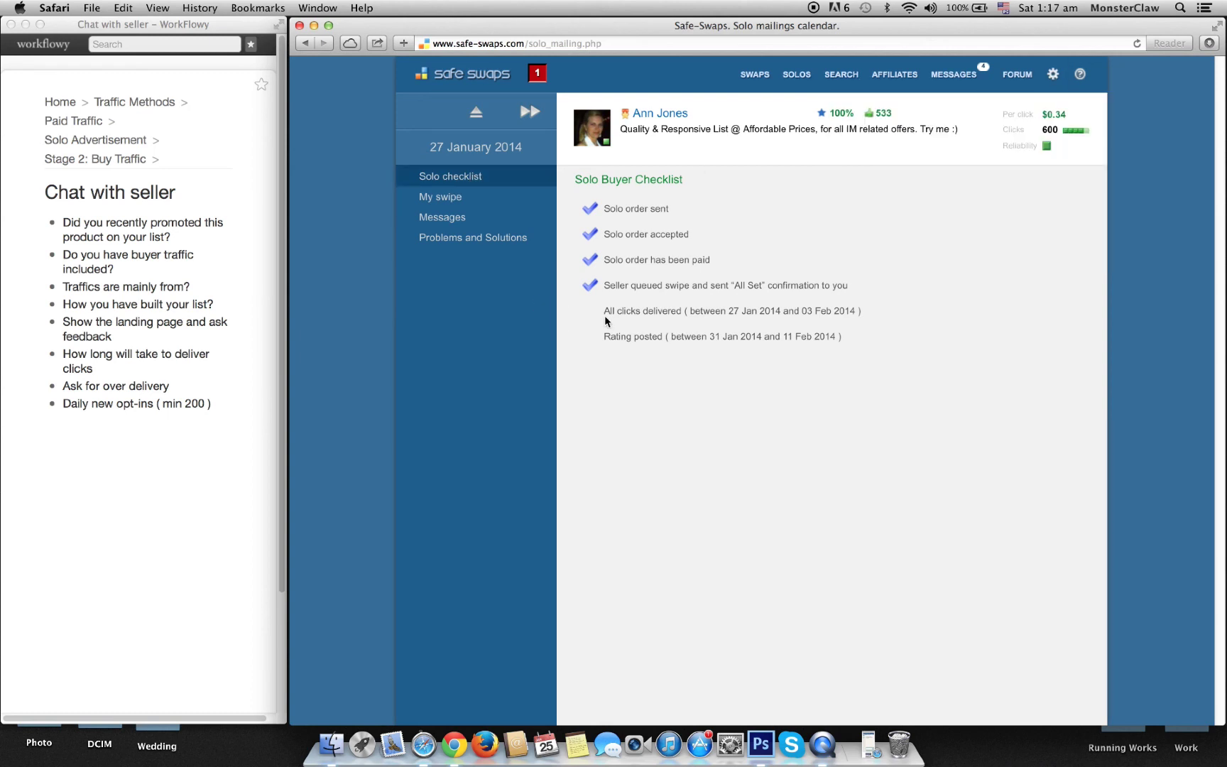
triple_click(787, 319)
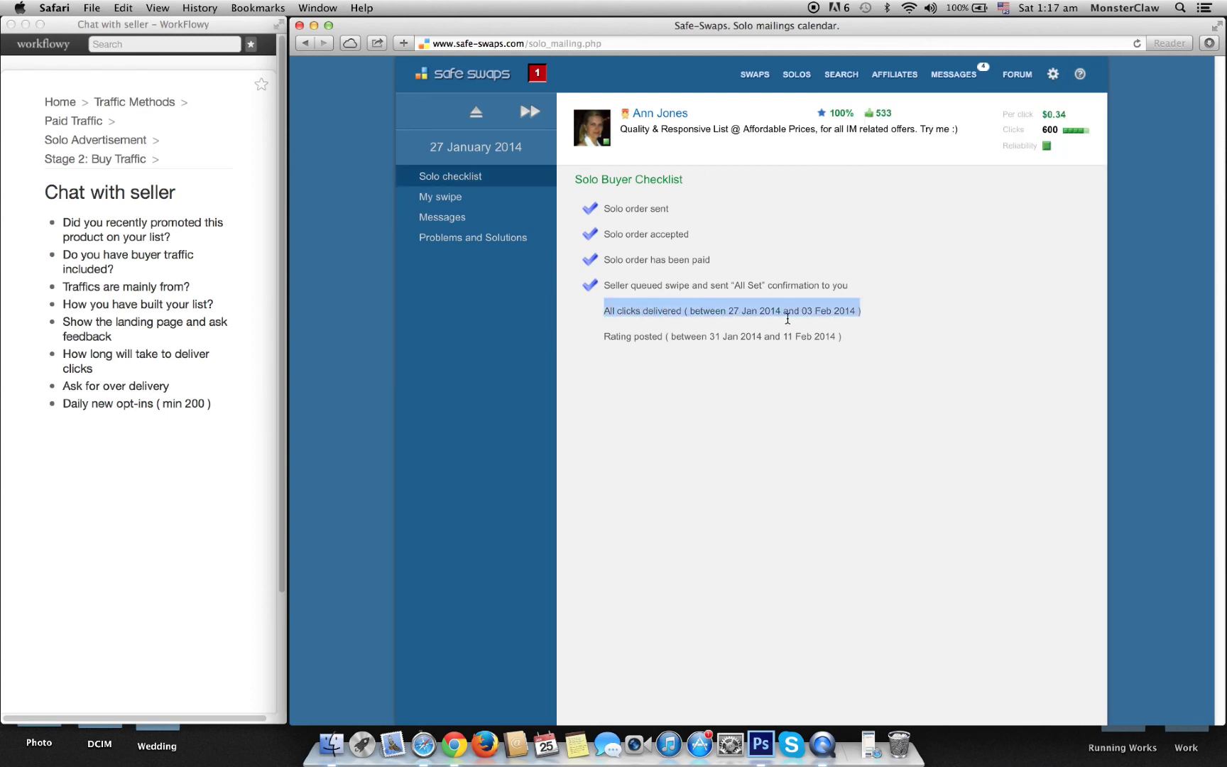
left_click(471, 399)
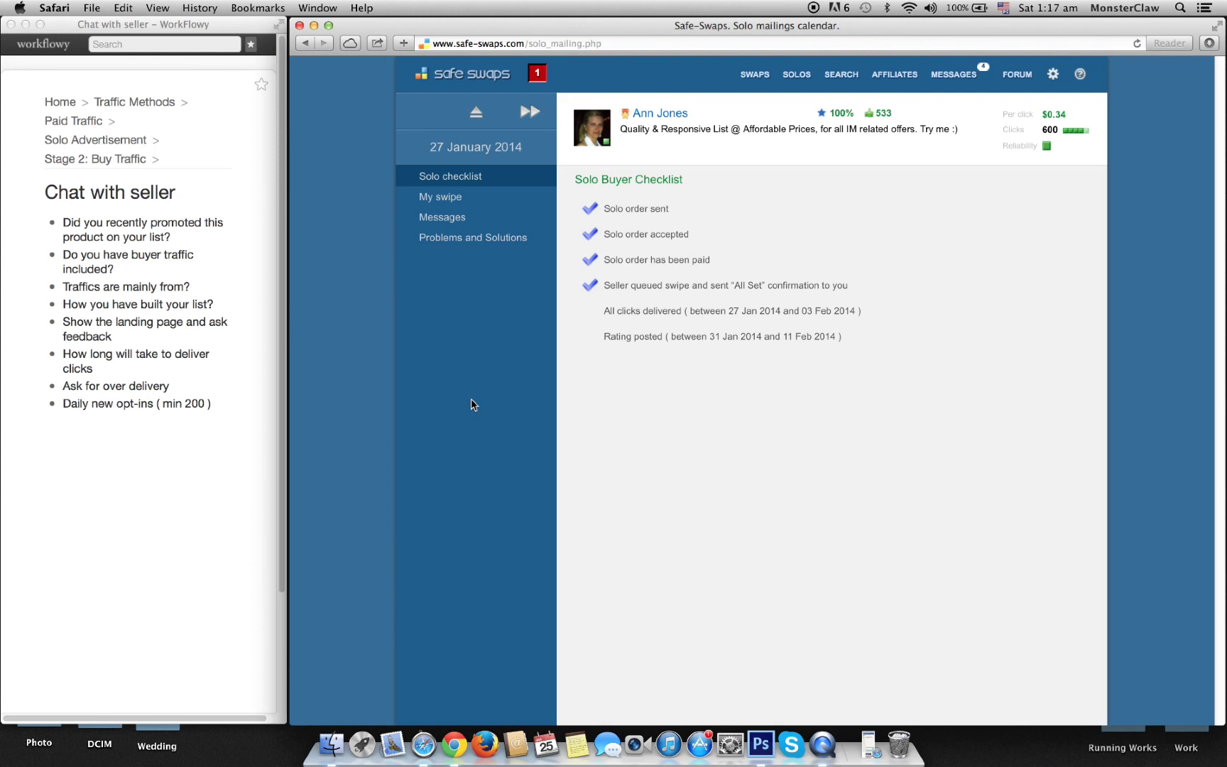
Step: Bring up the 29 January 2014 solo checklist, with order sent, accepted and paid ticked
mouse_move(1057, 87)
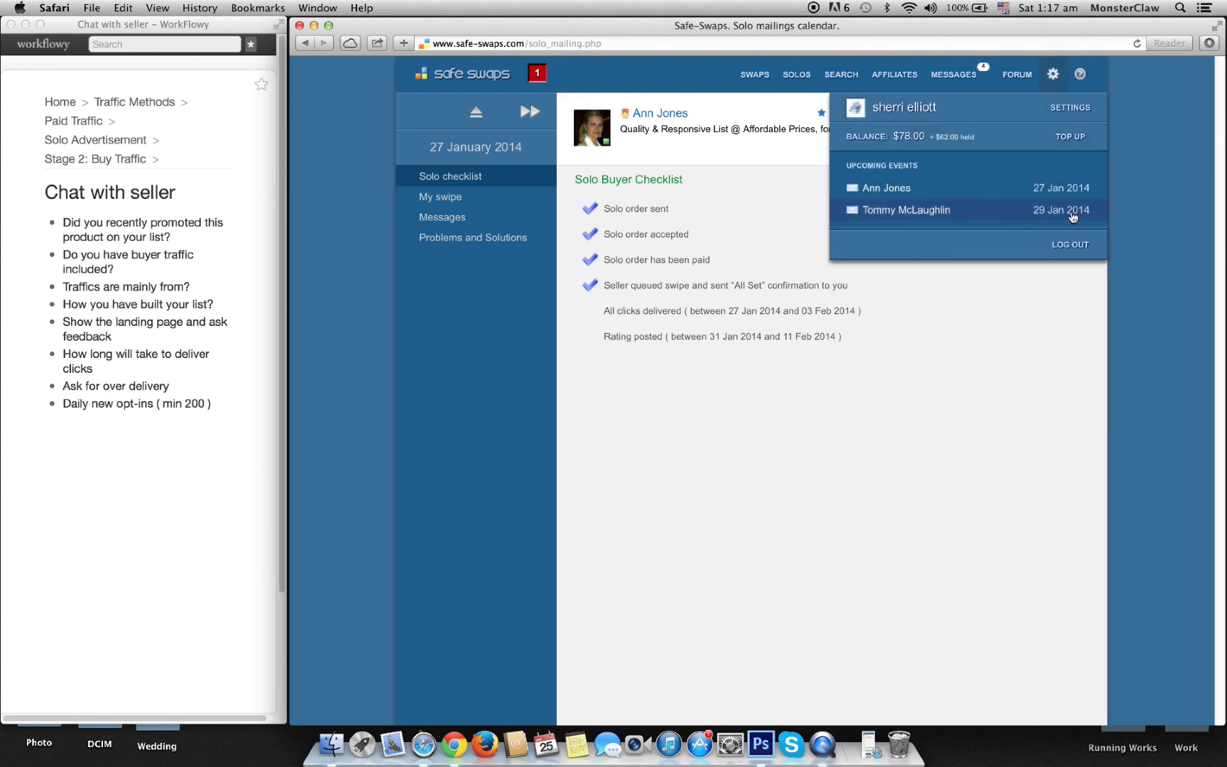
left_click(1001, 213)
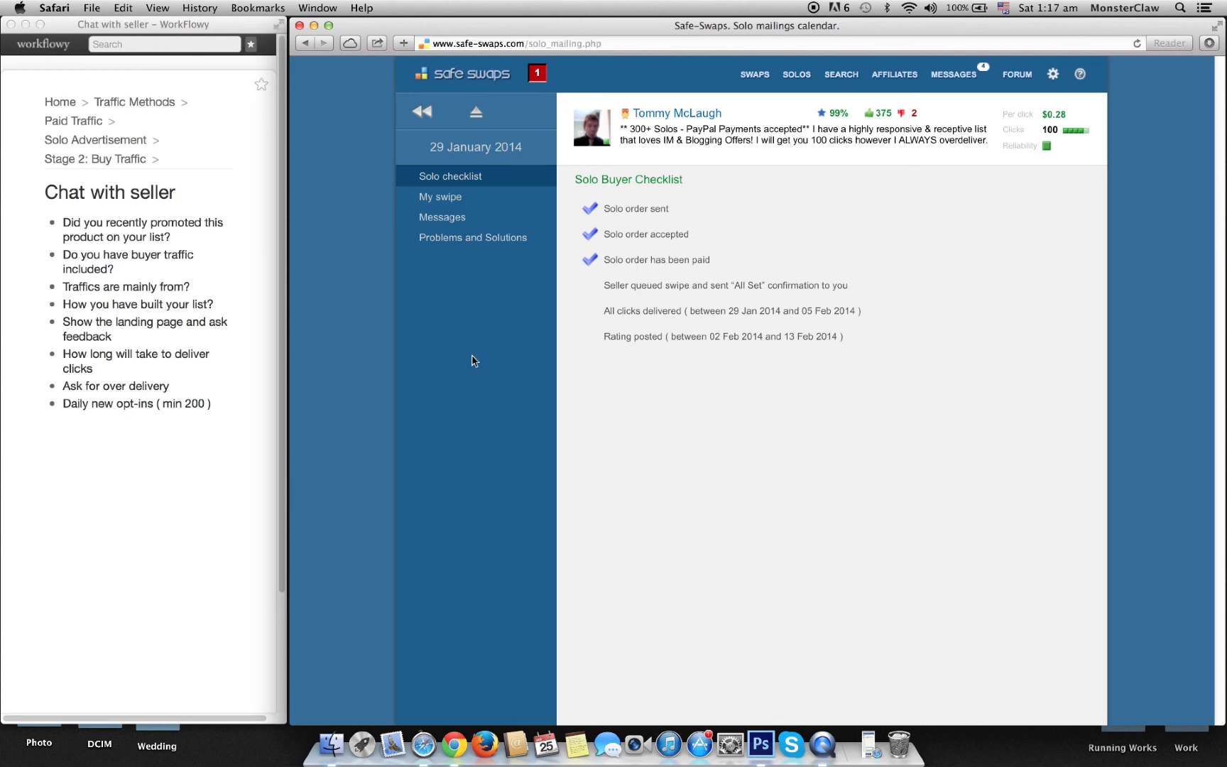
left_click(255, 235)
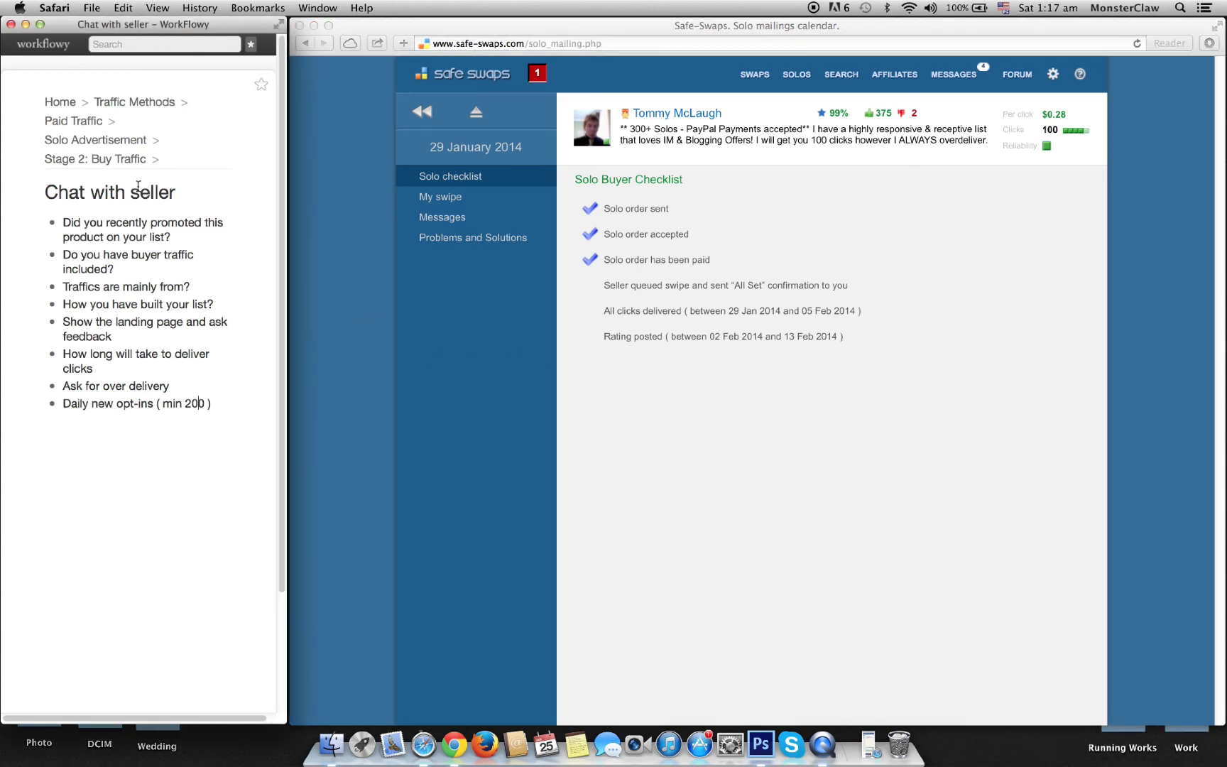
Step: Zoom into Stage 2: Buy Traffic, showing its seven steps from Search SOLO Seller to Build Relation
left_click(120, 141)
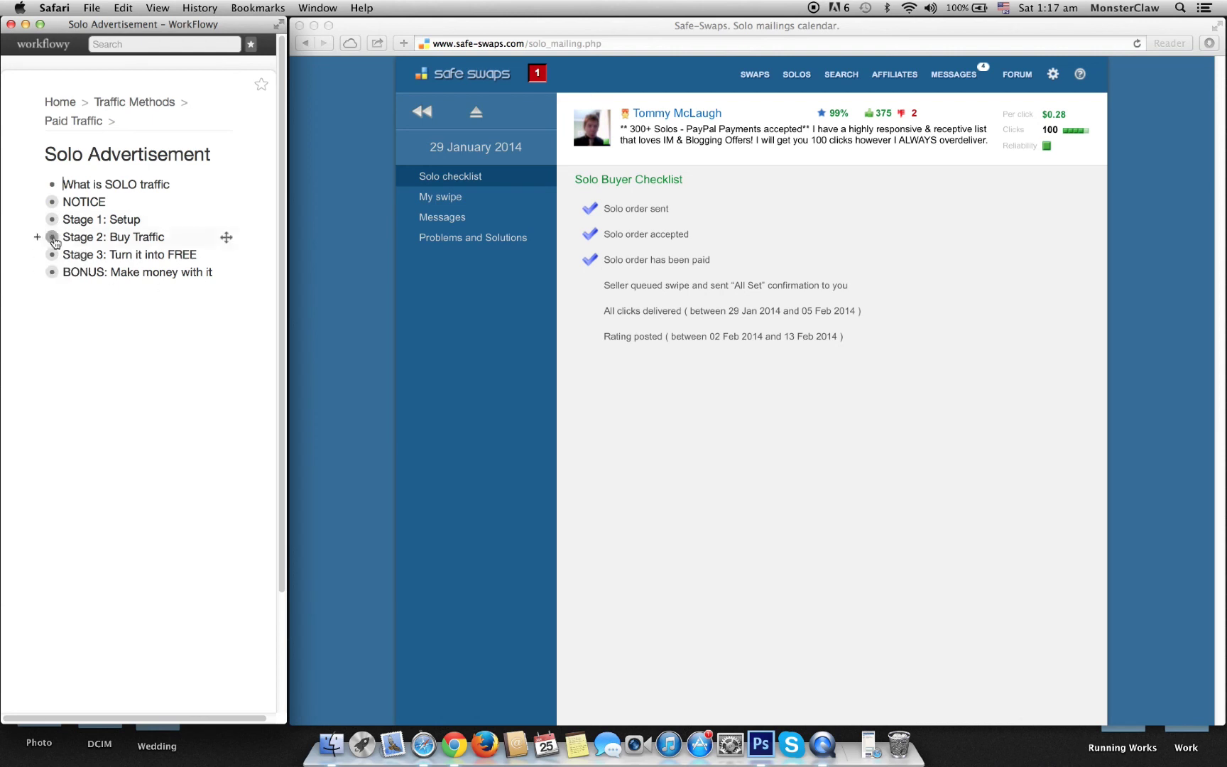
left_click(51, 236)
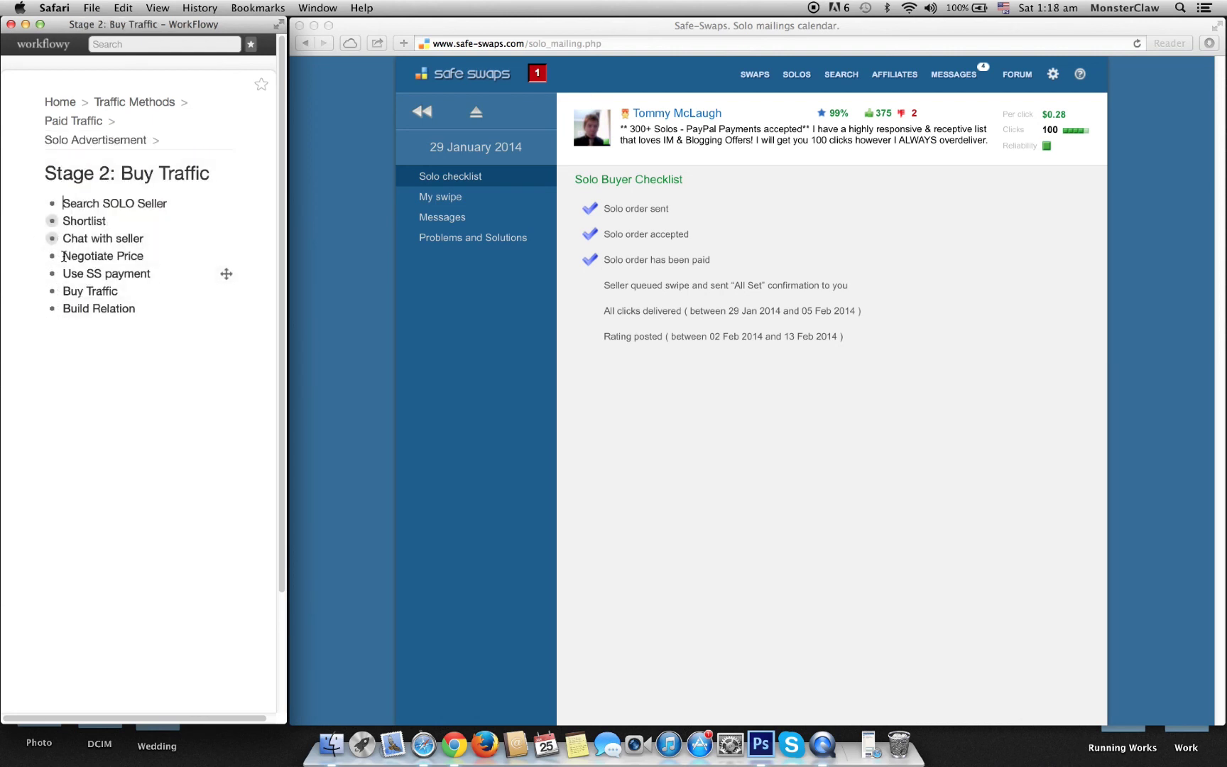
mouse_move(69, 177)
left_click(672, 408)
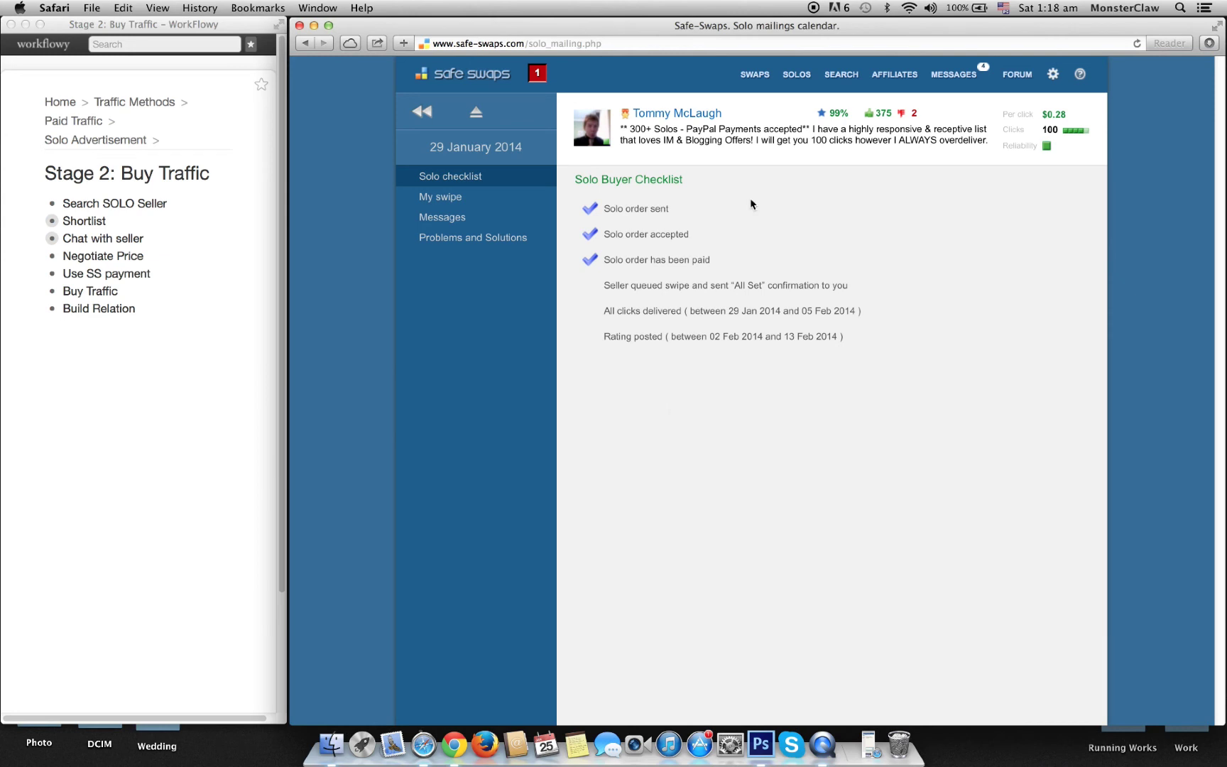
Step: Show Payments history: $78.00 available, $62.00 held on 2 solos after a $140.00 top-up
left_click(1053, 74)
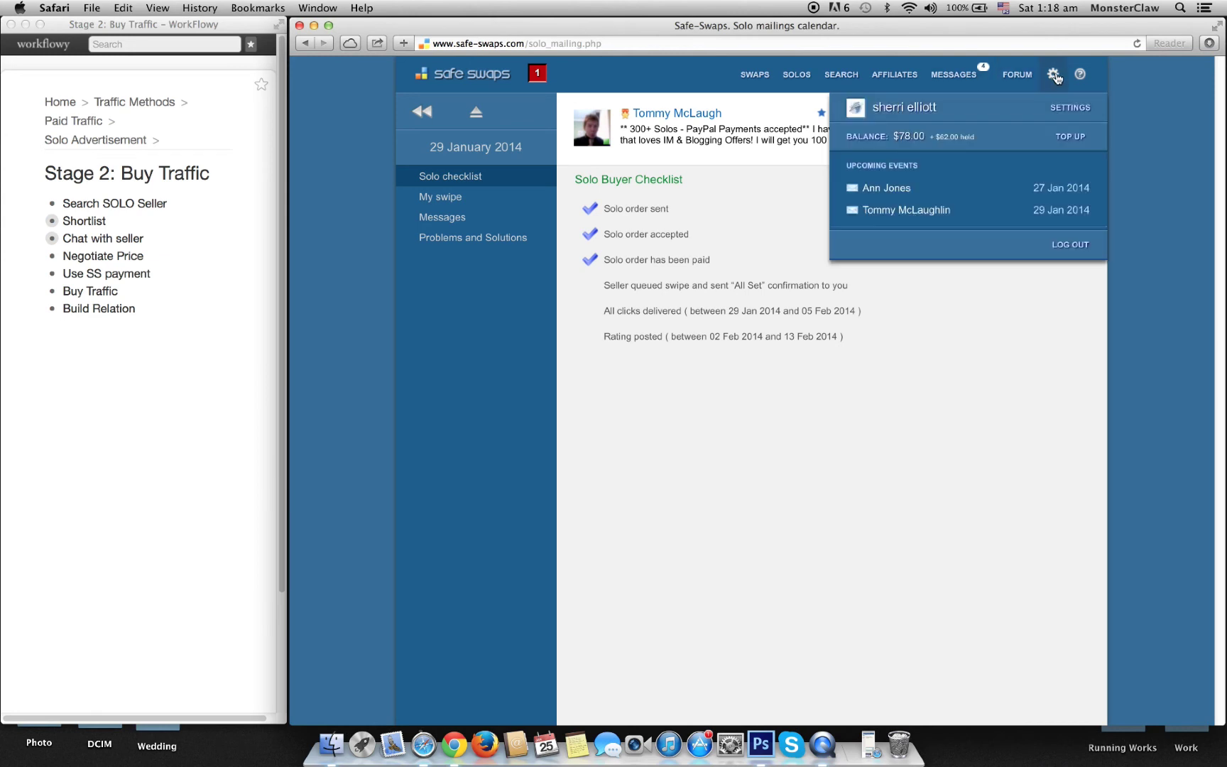
left_click(932, 139)
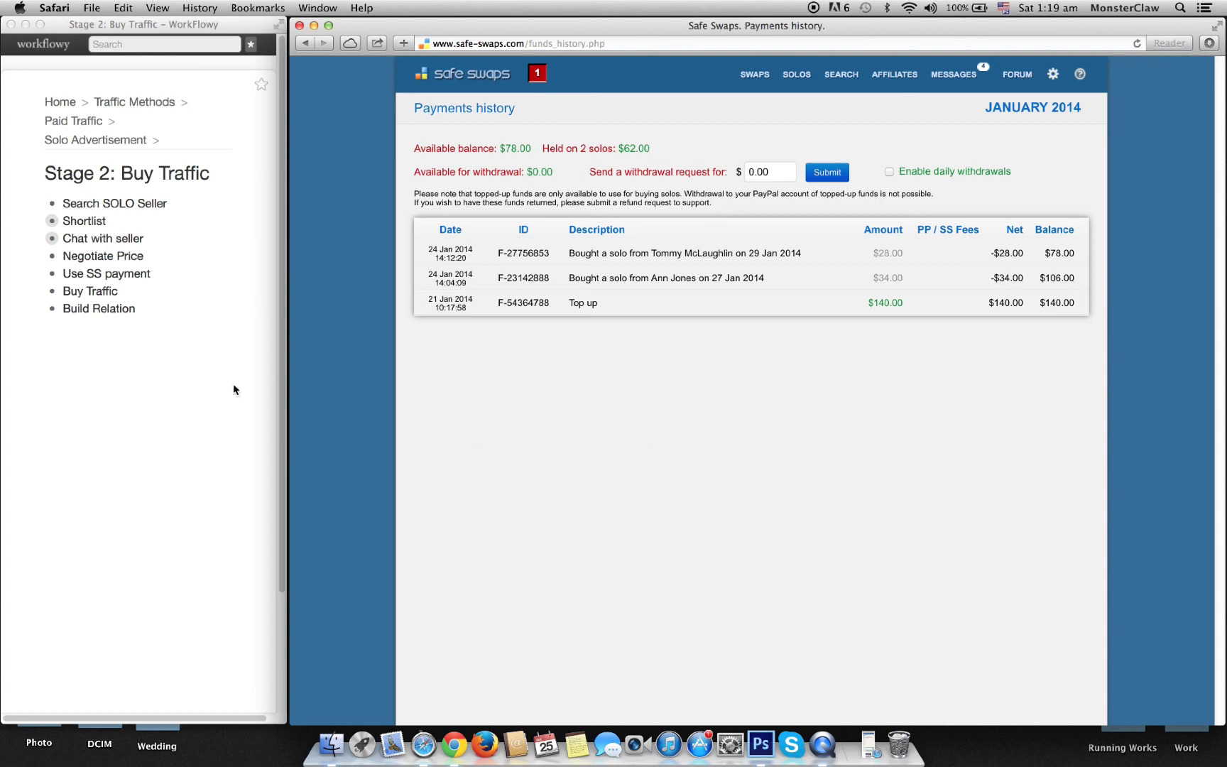
left_click(173, 391)
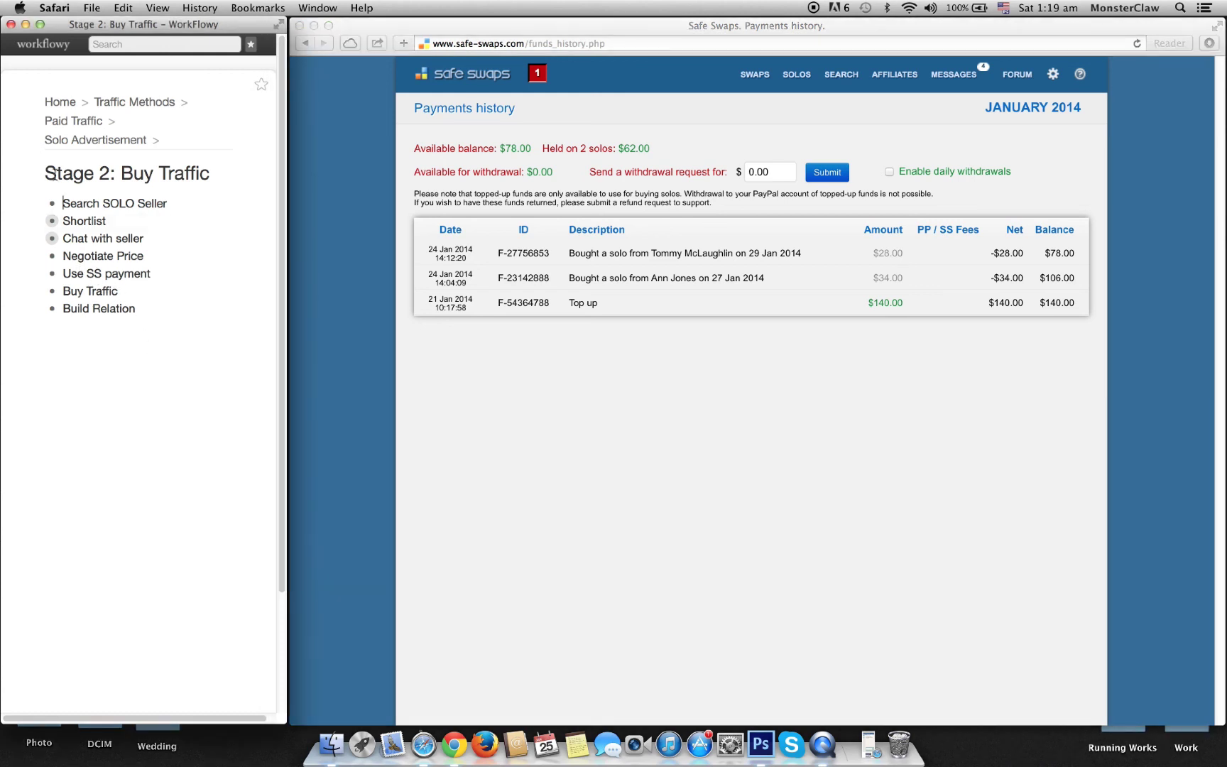
mouse_move(53, 206)
mouse_move(52, 275)
left_click(797, 388)
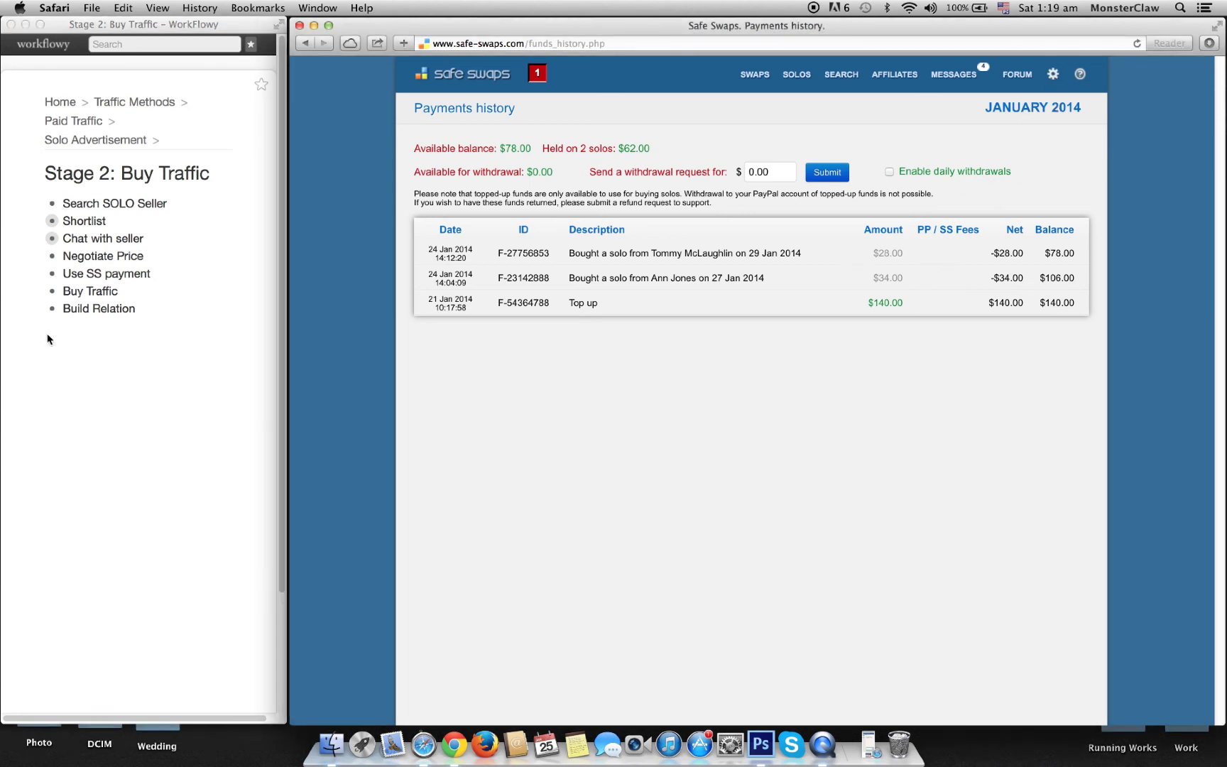
left_click(97, 352)
Step: Return WorkFlowy to the Solo Advertisement outline beside the Safe Swaps payments history
left_click(140, 146)
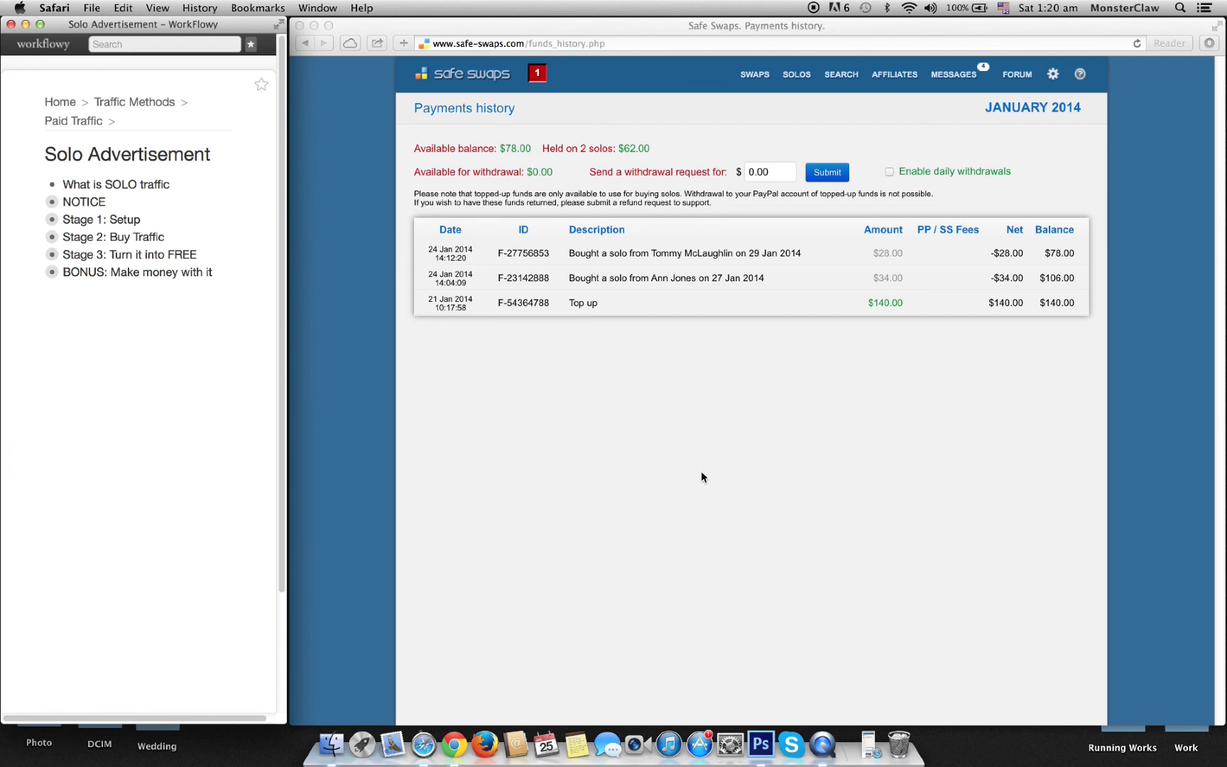
left_click(751, 116)
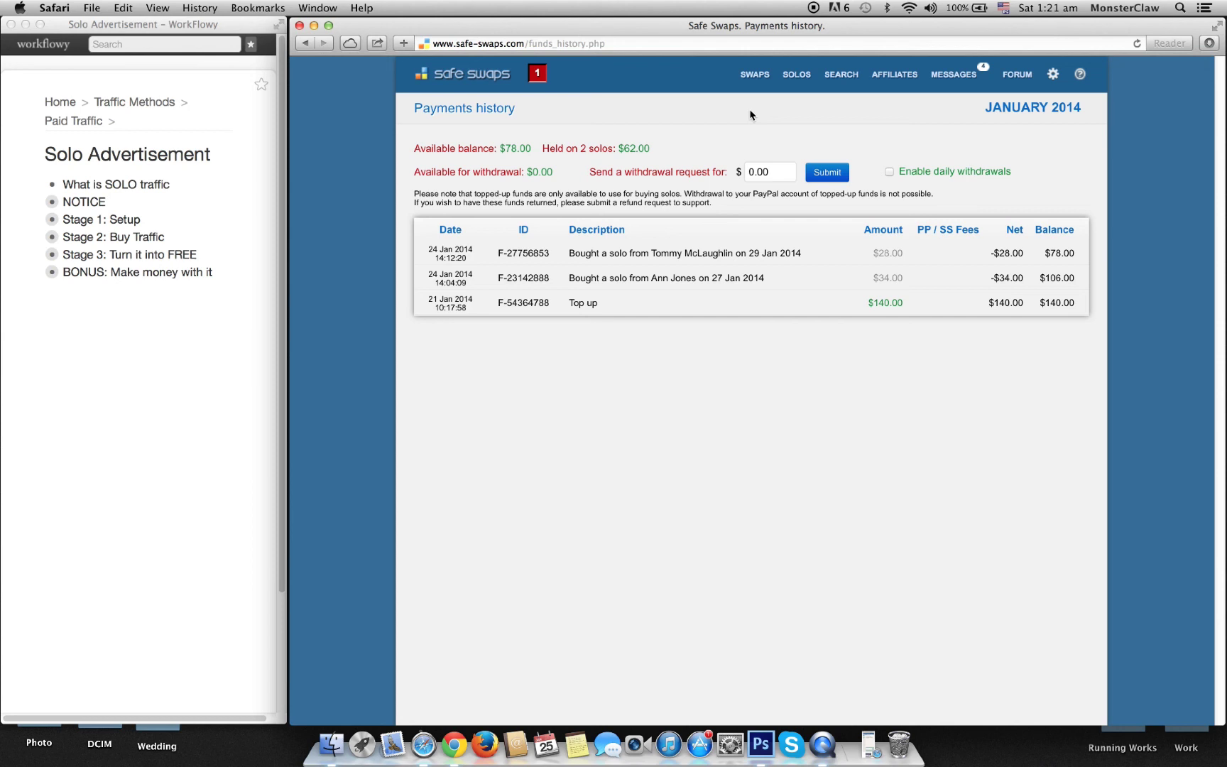
mouse_move(754, 79)
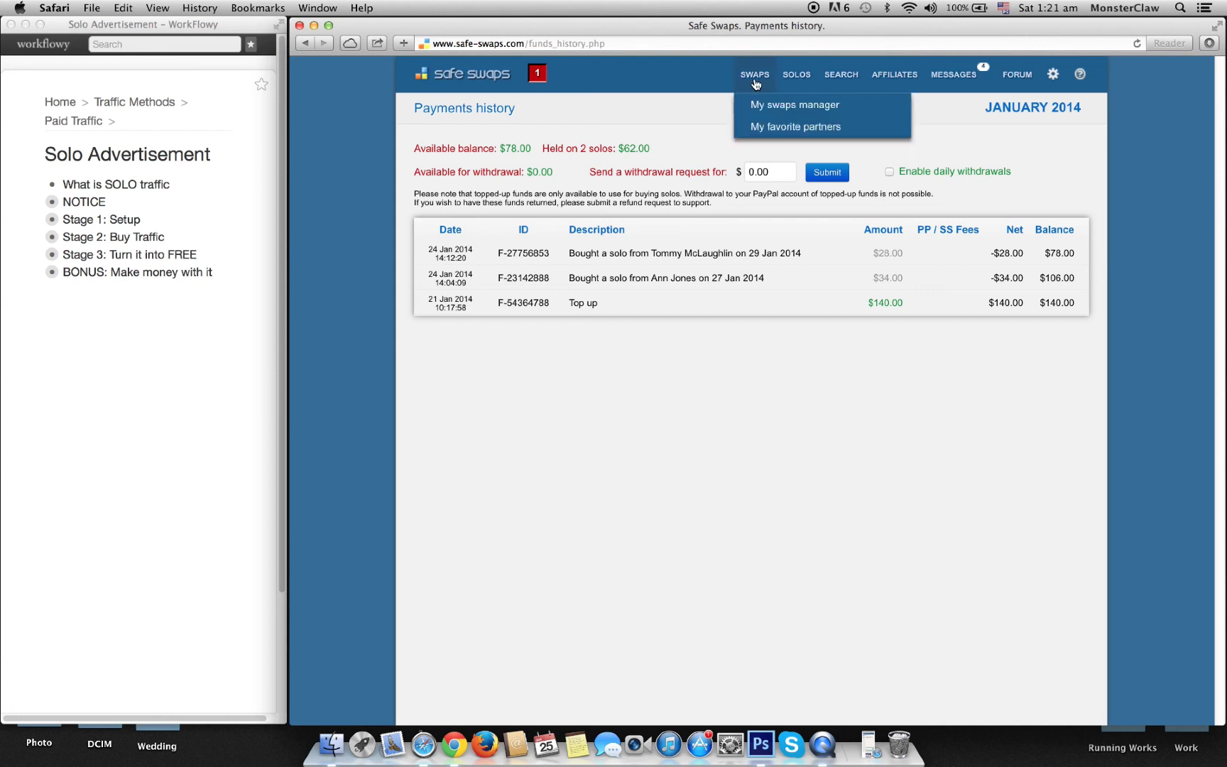
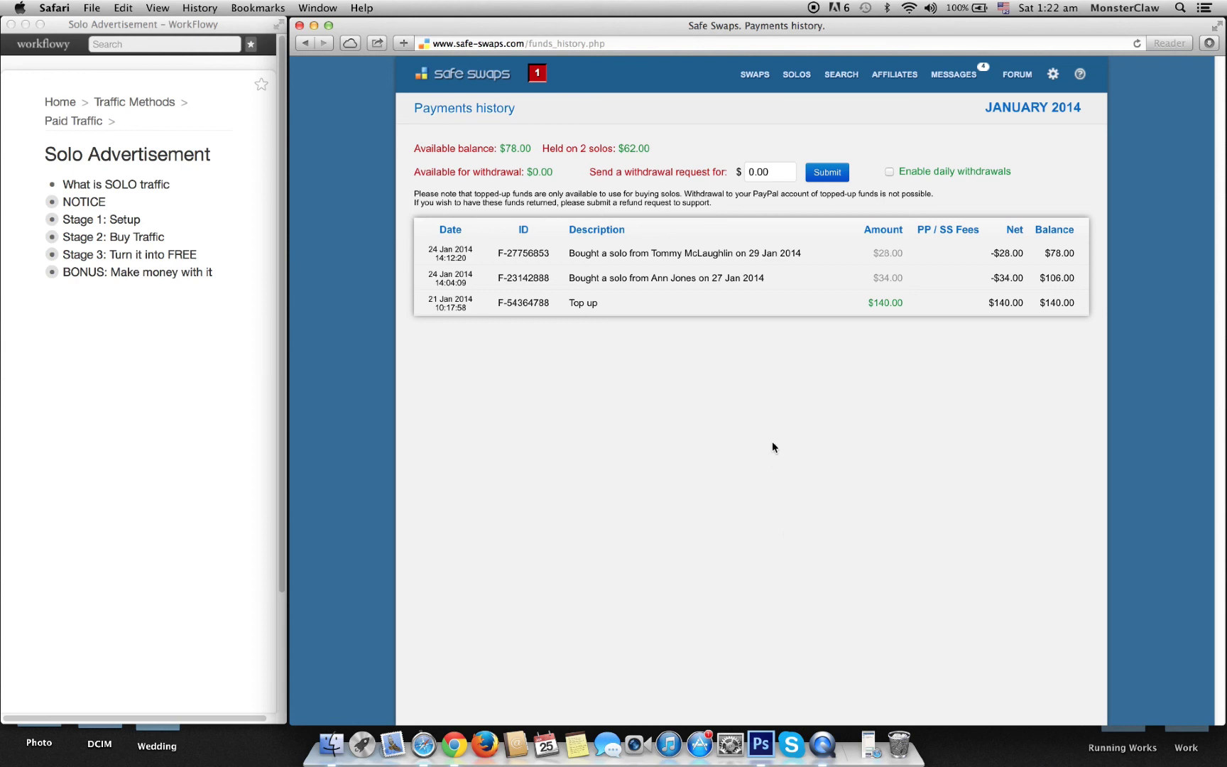
Step: Open Safe Swaps account settings and show the My Autoresponders page, which is empty
left_click(96, 351)
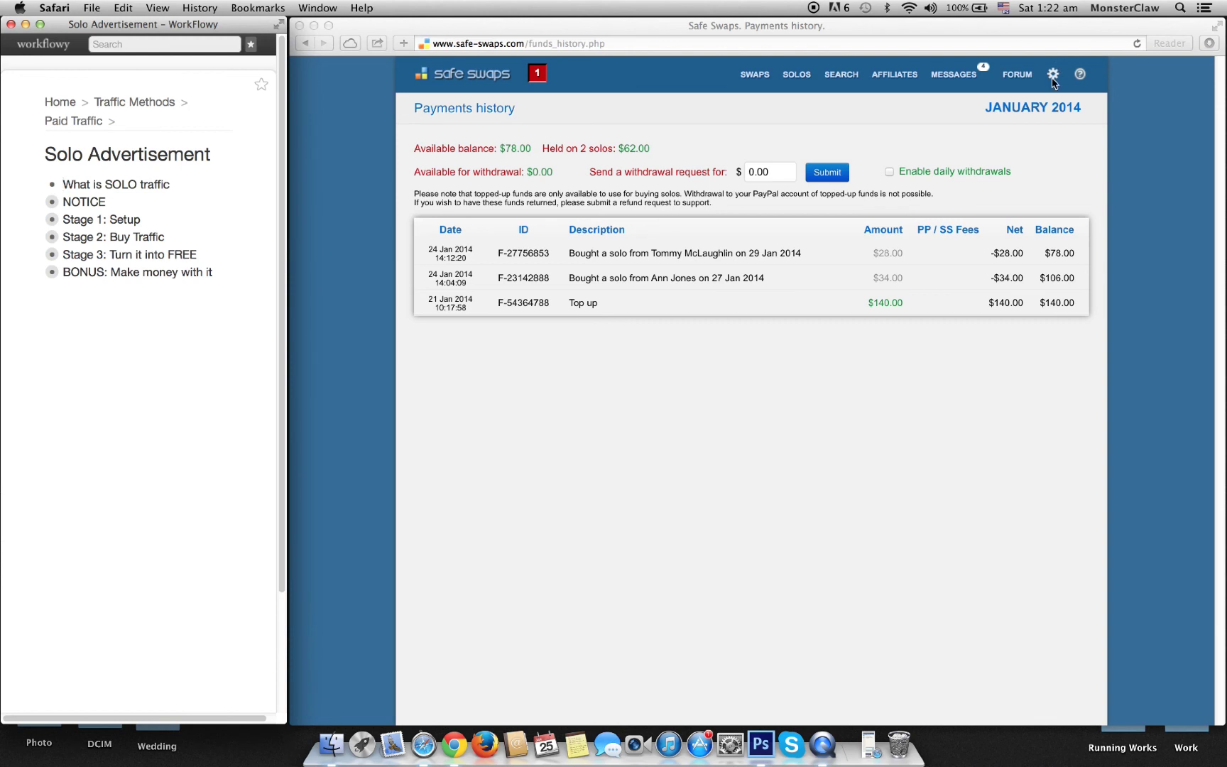
left_click(1053, 77)
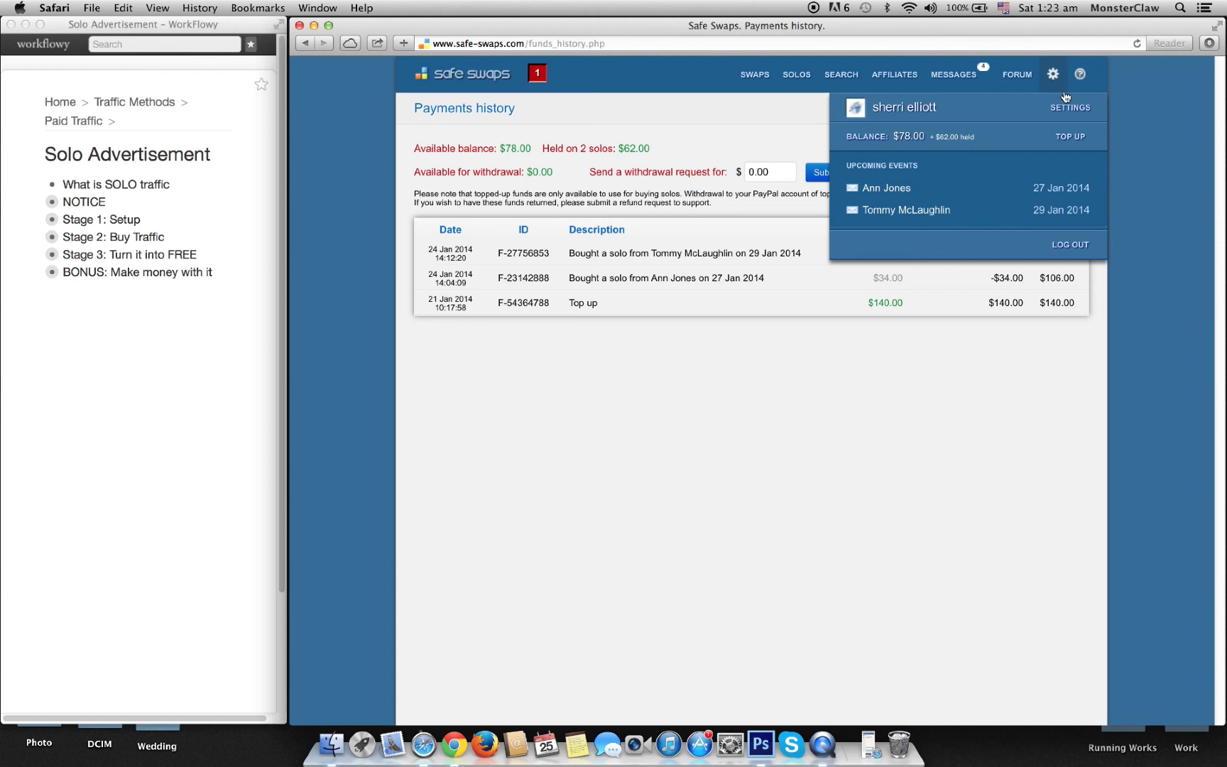
left_click(1062, 112)
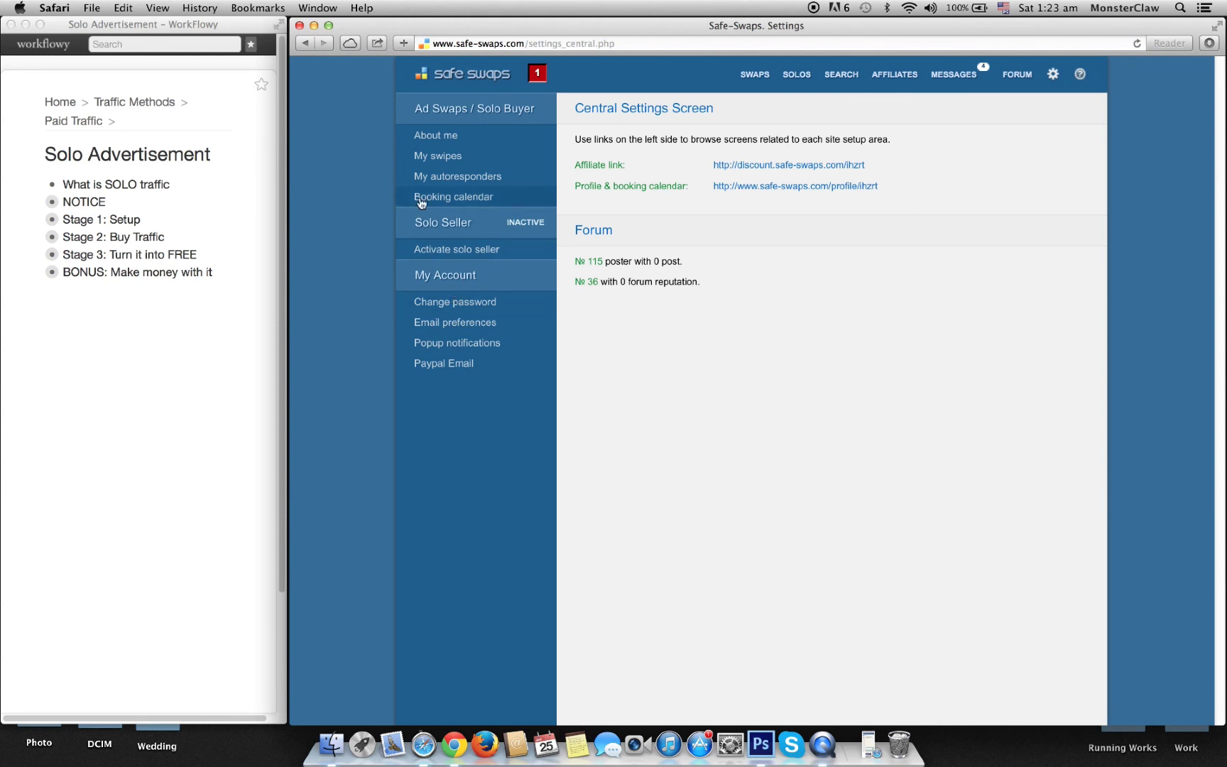
left_click(490, 182)
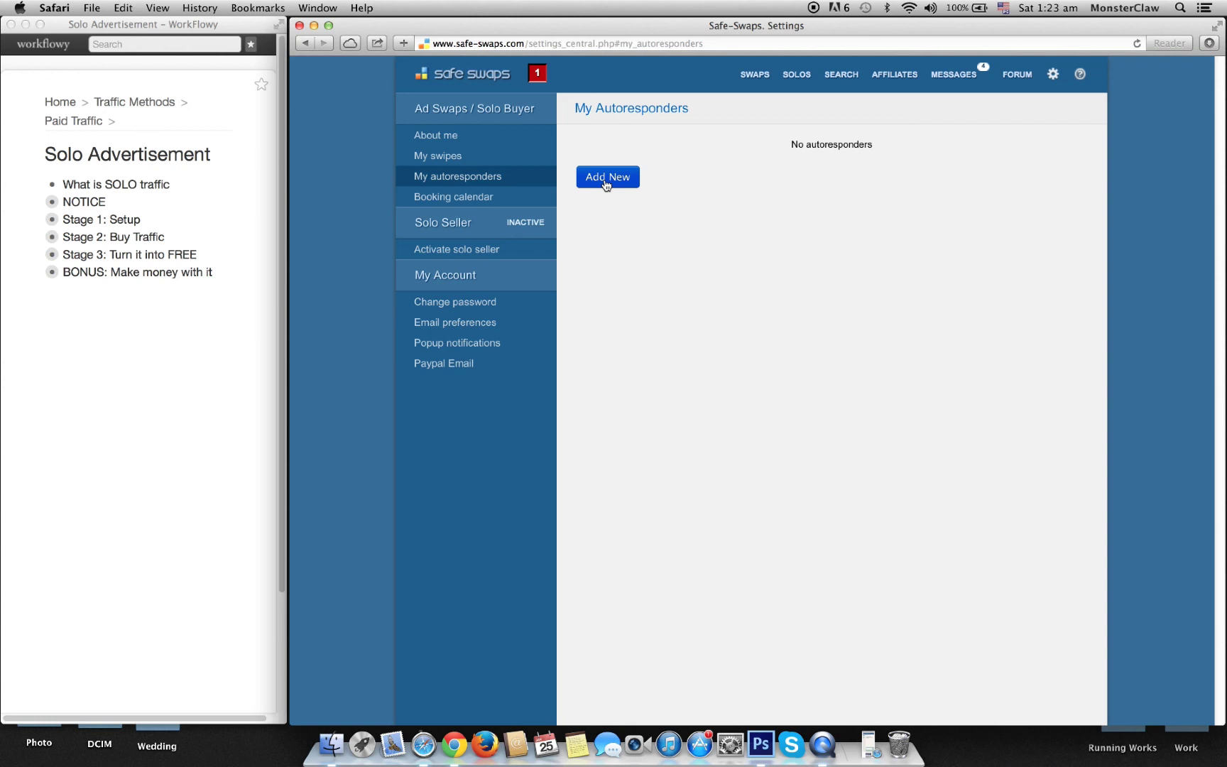
Step: Start adding GetResponse as a new autoresponder up to its list-size field, and open a new browser tab
left_click(606, 181)
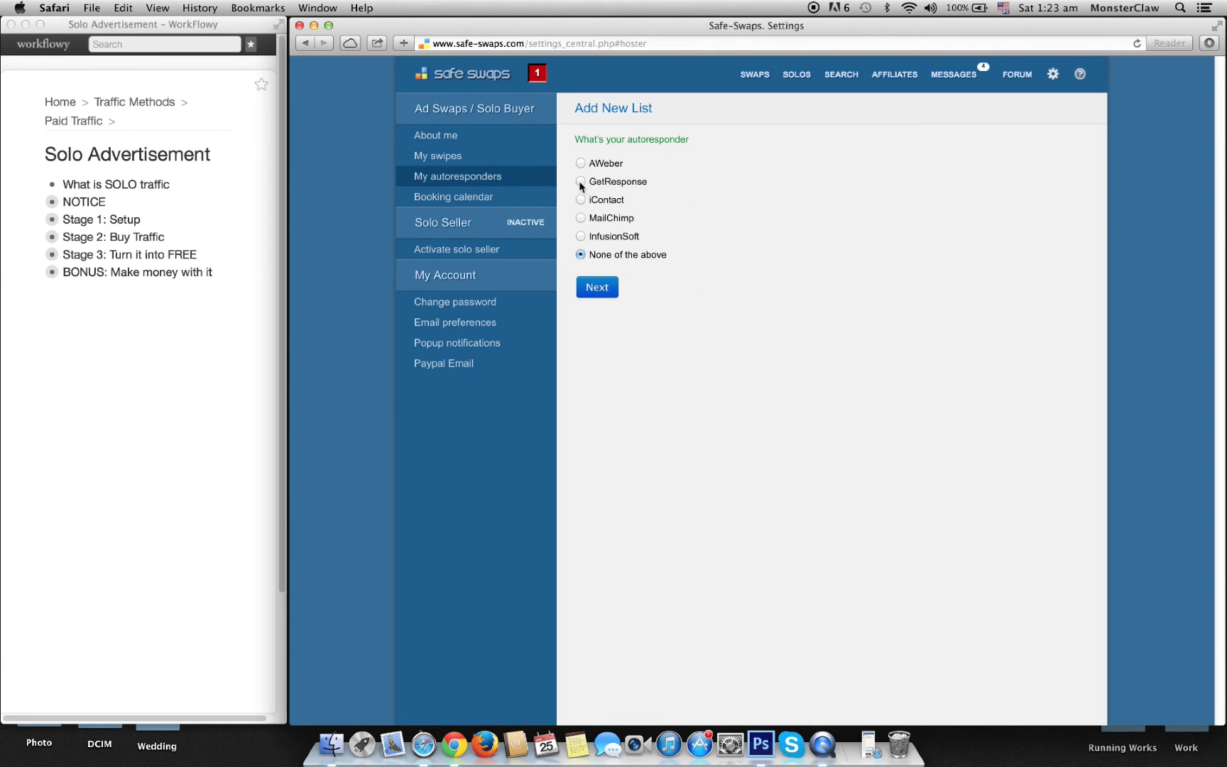
left_click(581, 183)
left_click(596, 287)
left_click(605, 171)
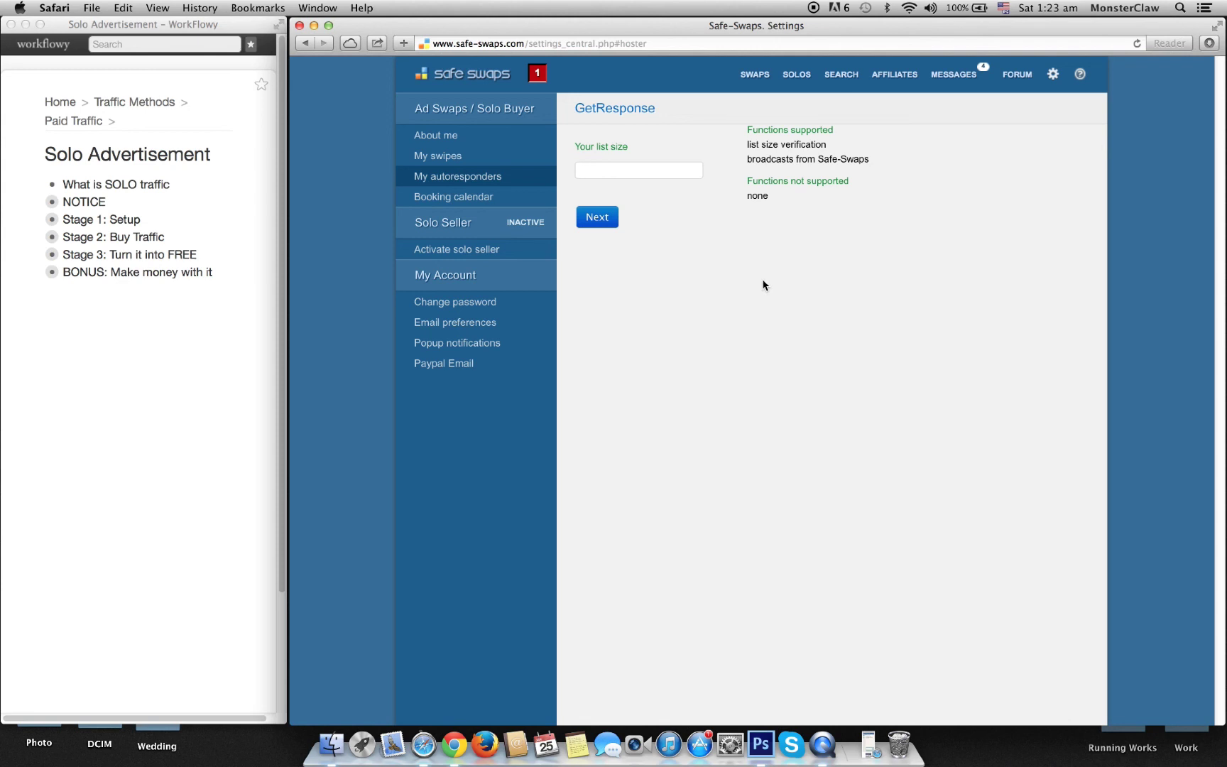
key("super+t")
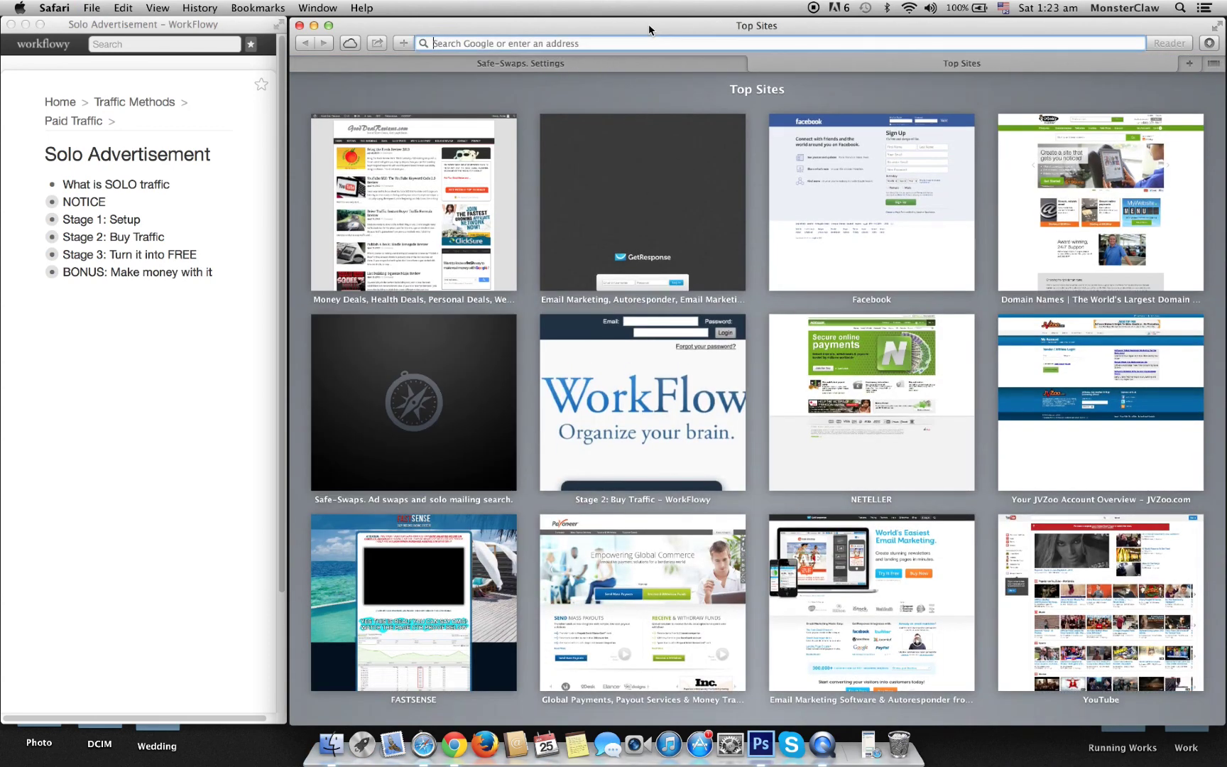
Step: Load GetResponse, go to its dashboard and log out of the current account
type("ge")
key("Return")
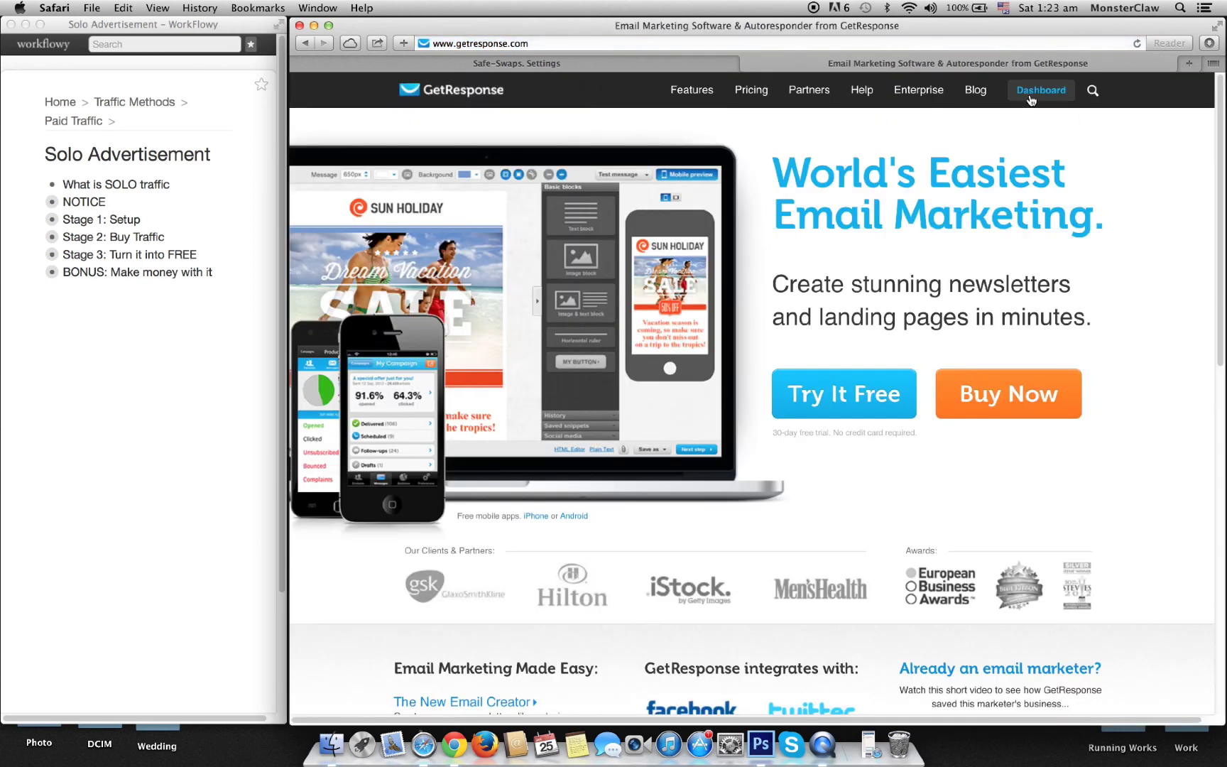
left_click(1031, 98)
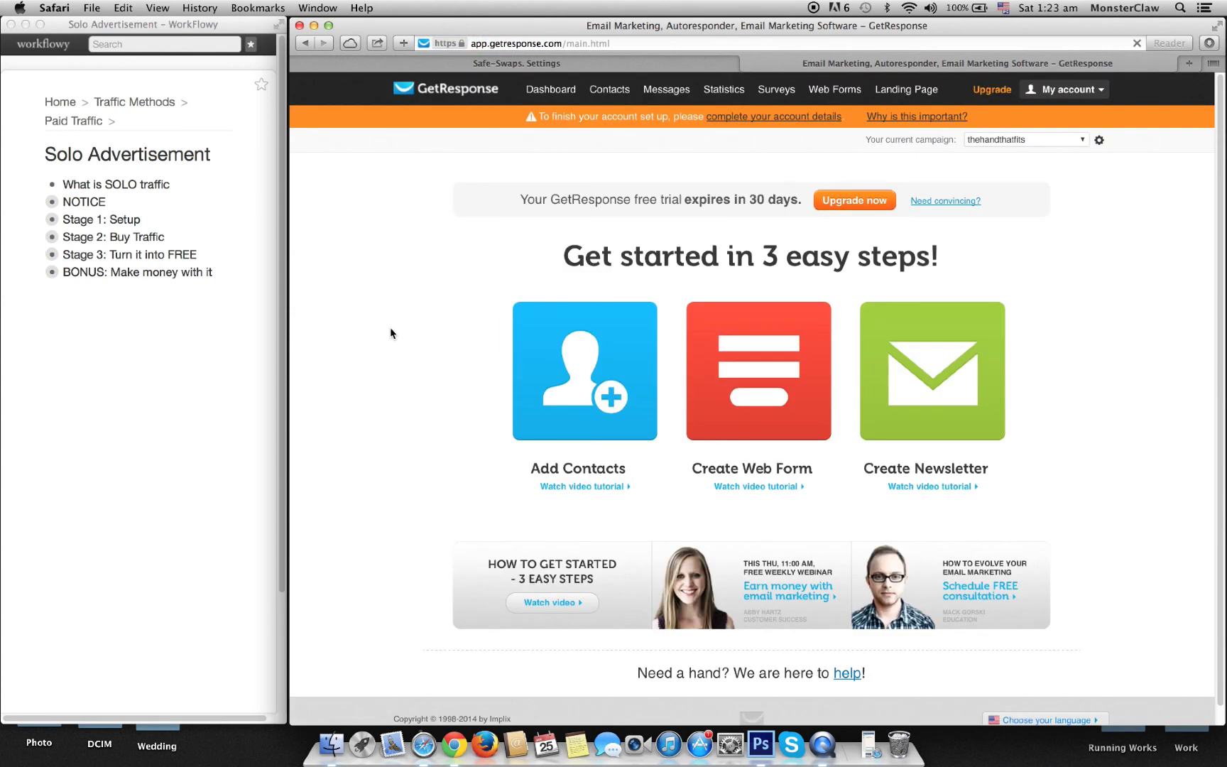
left_click(1073, 142)
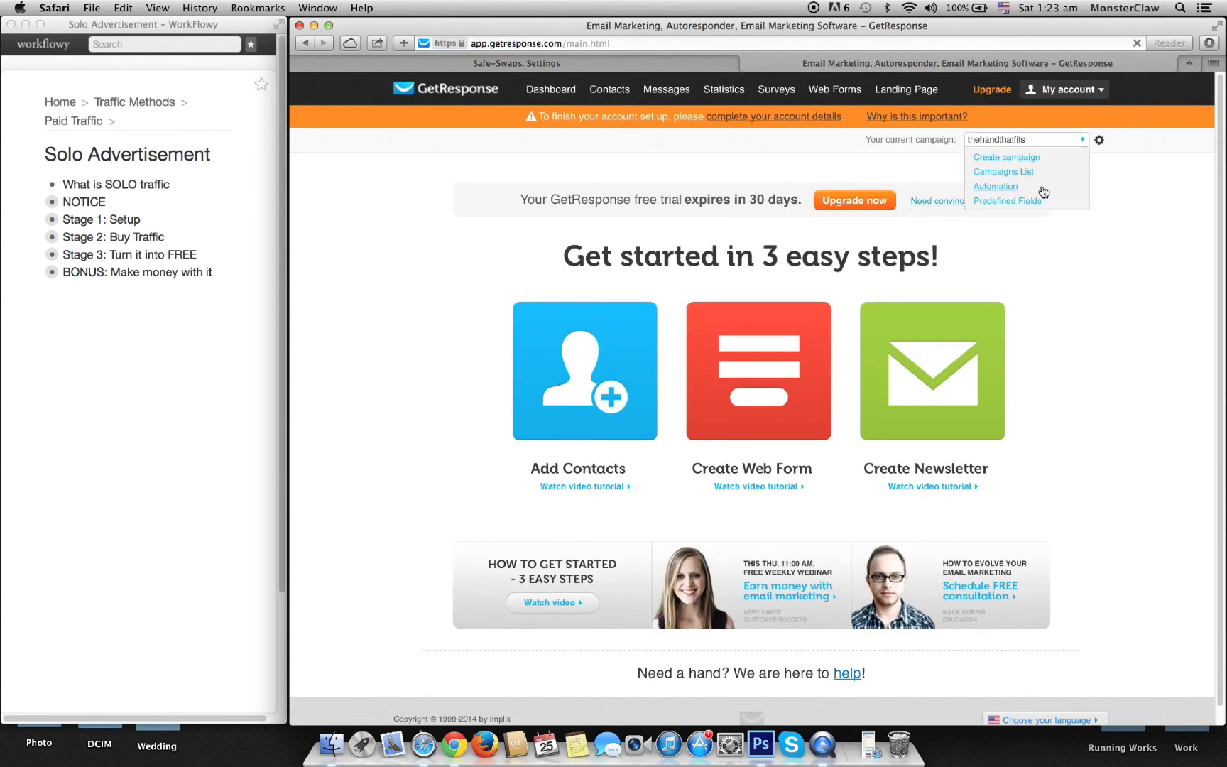
left_click(1100, 91)
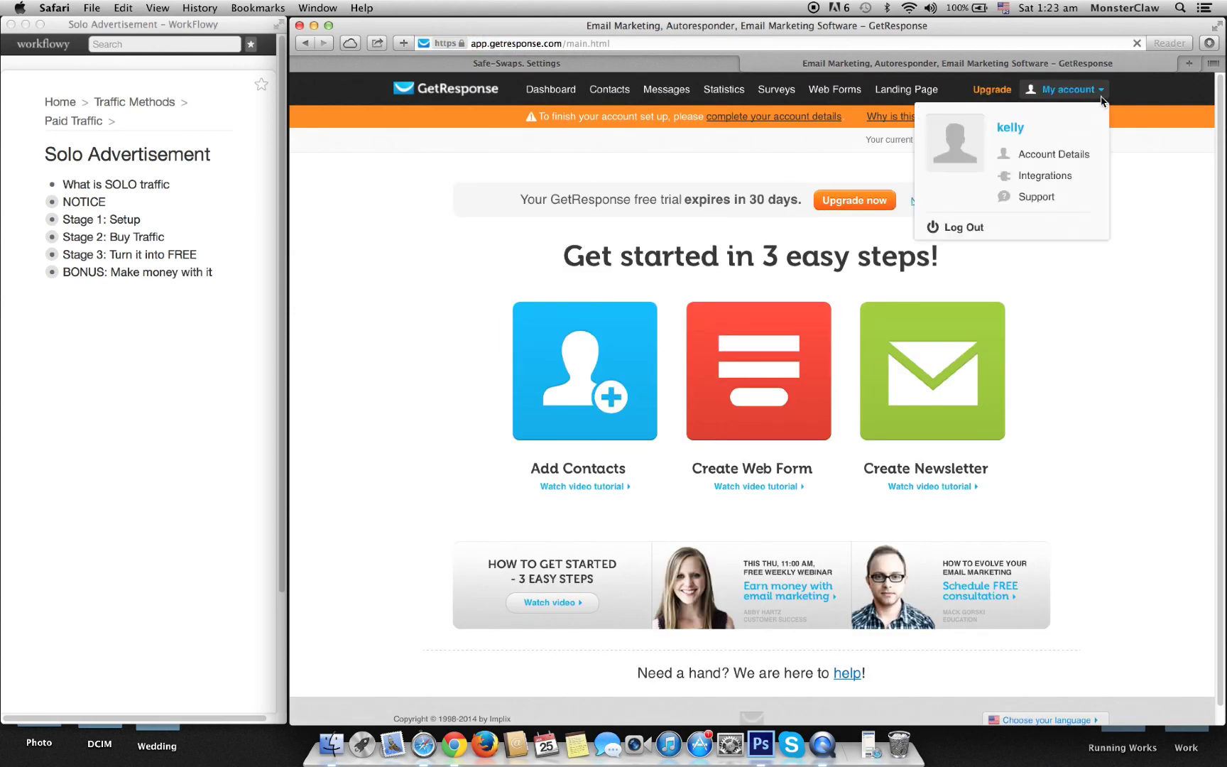
left_click(983, 223)
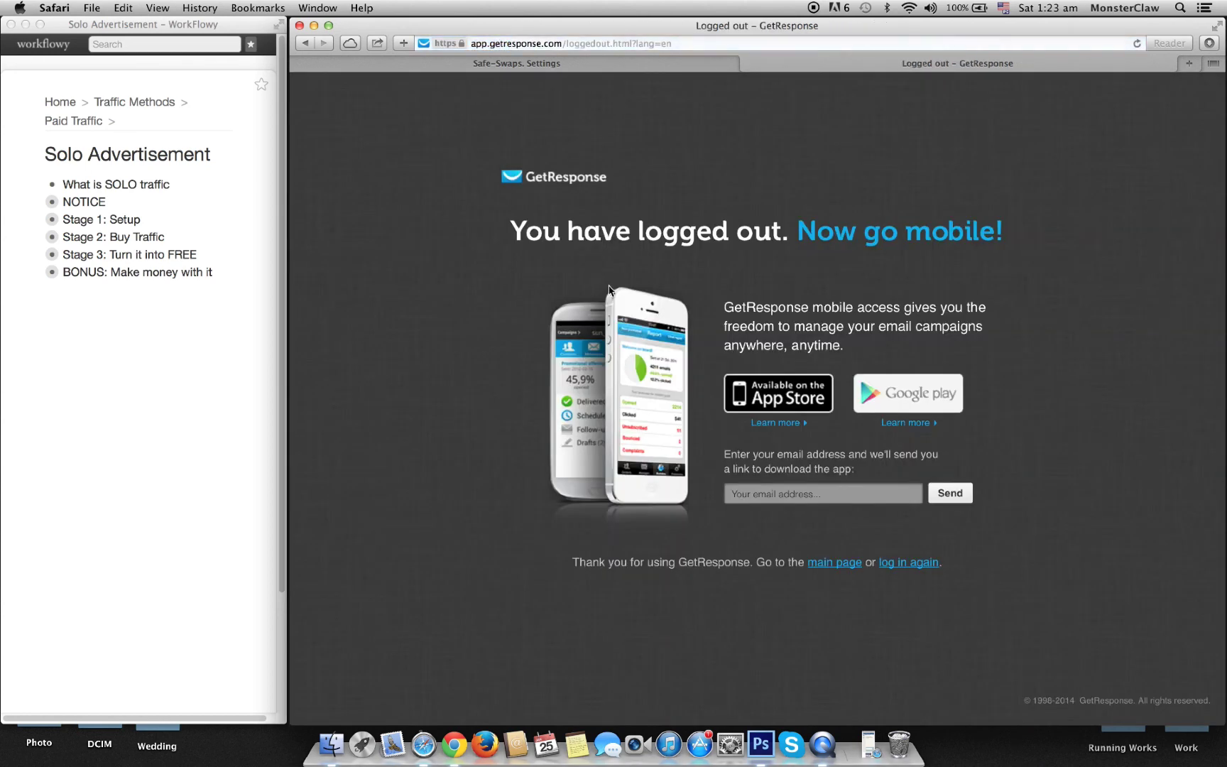
Step: Log into GetResponse with the other account's e-mail and password and select the 78 total subscribers
left_click(564, 186)
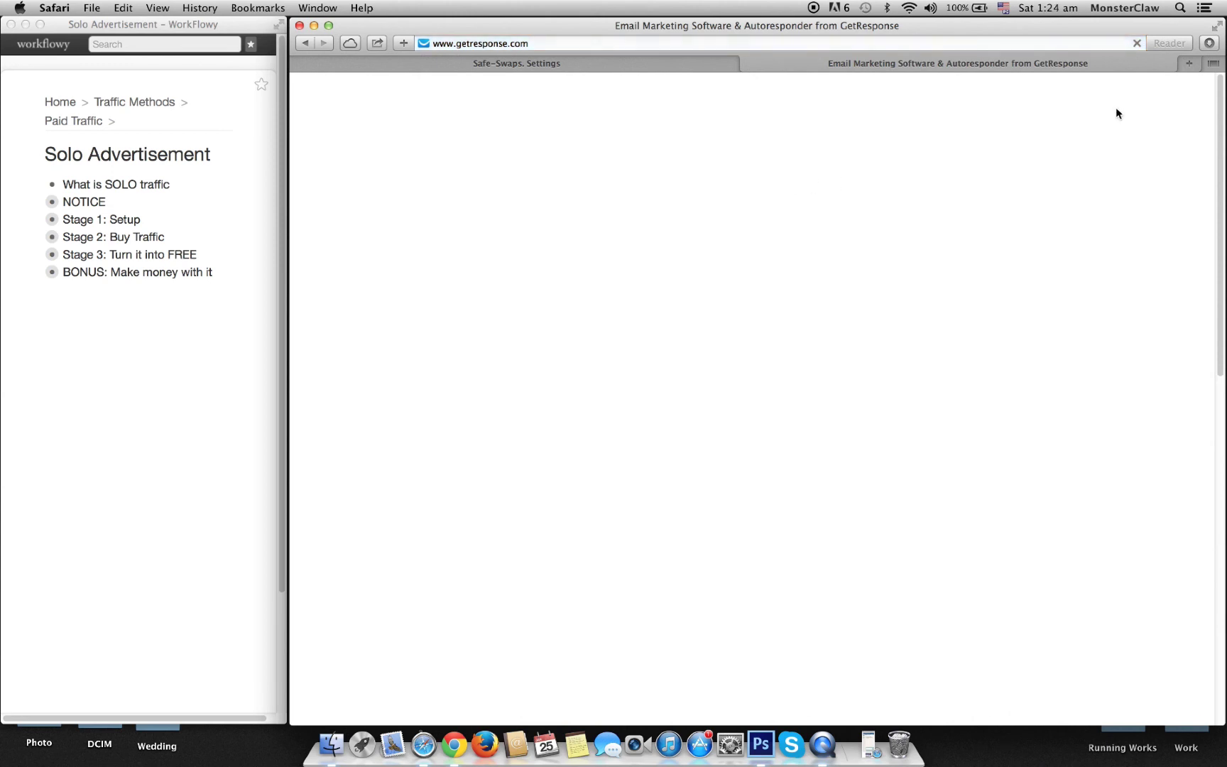
left_click(1065, 98)
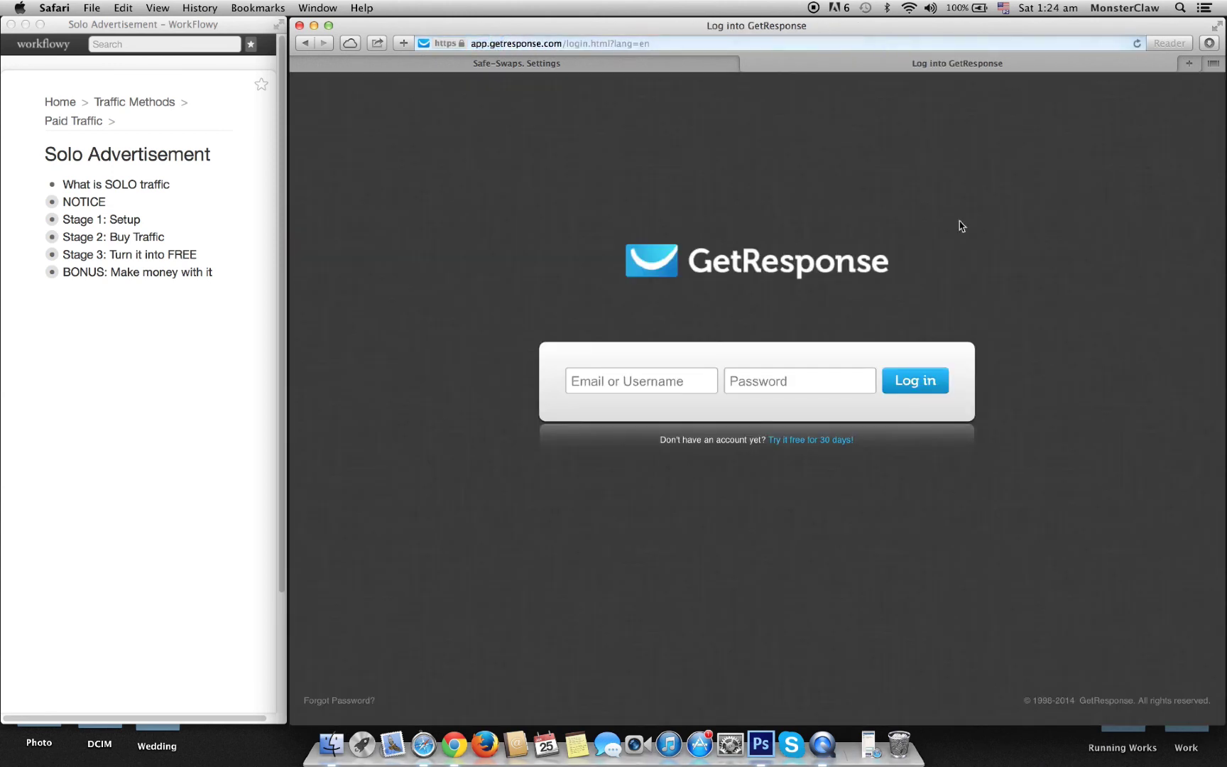
left_click(655, 381)
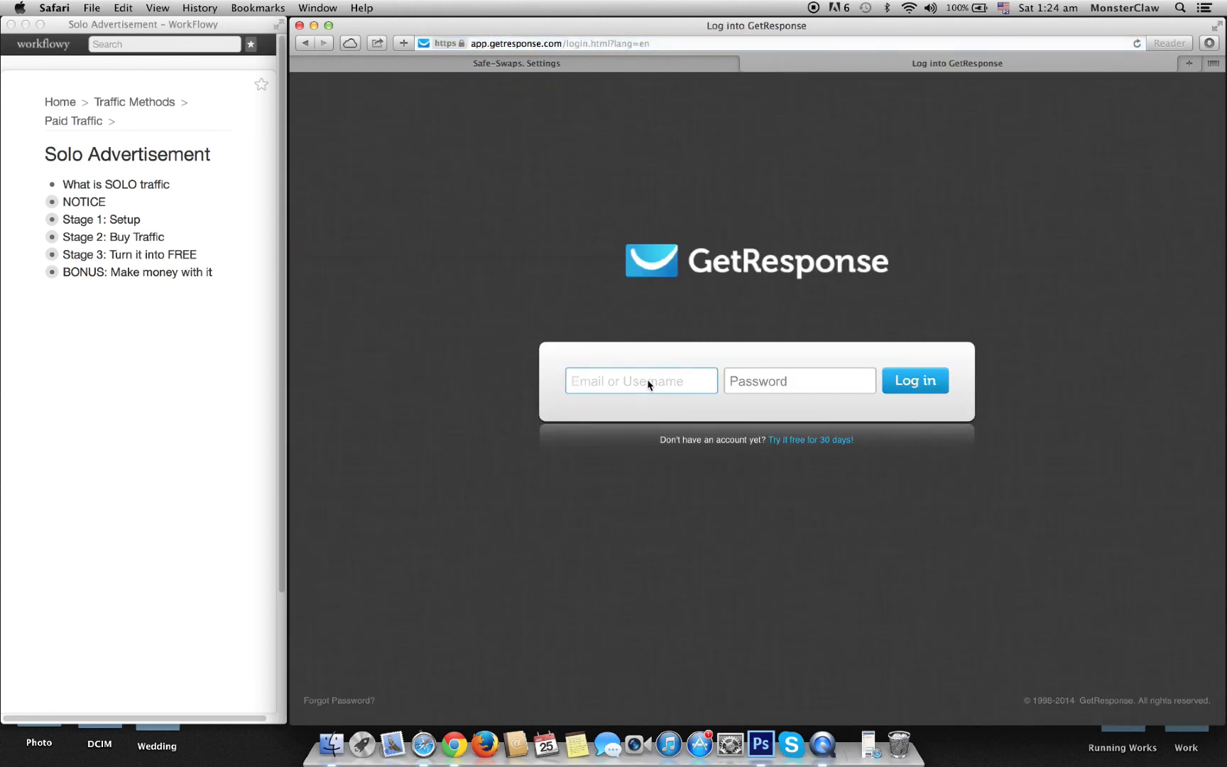
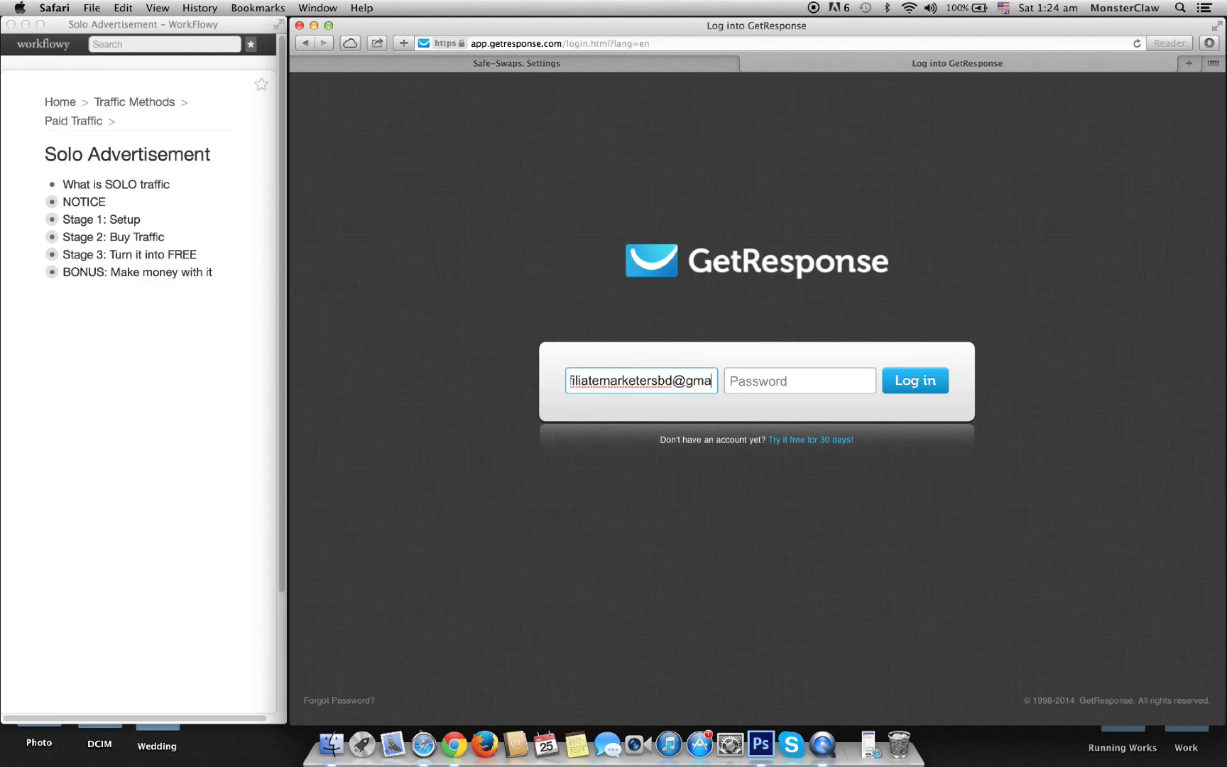
key("Tab")
type("•••••••••")
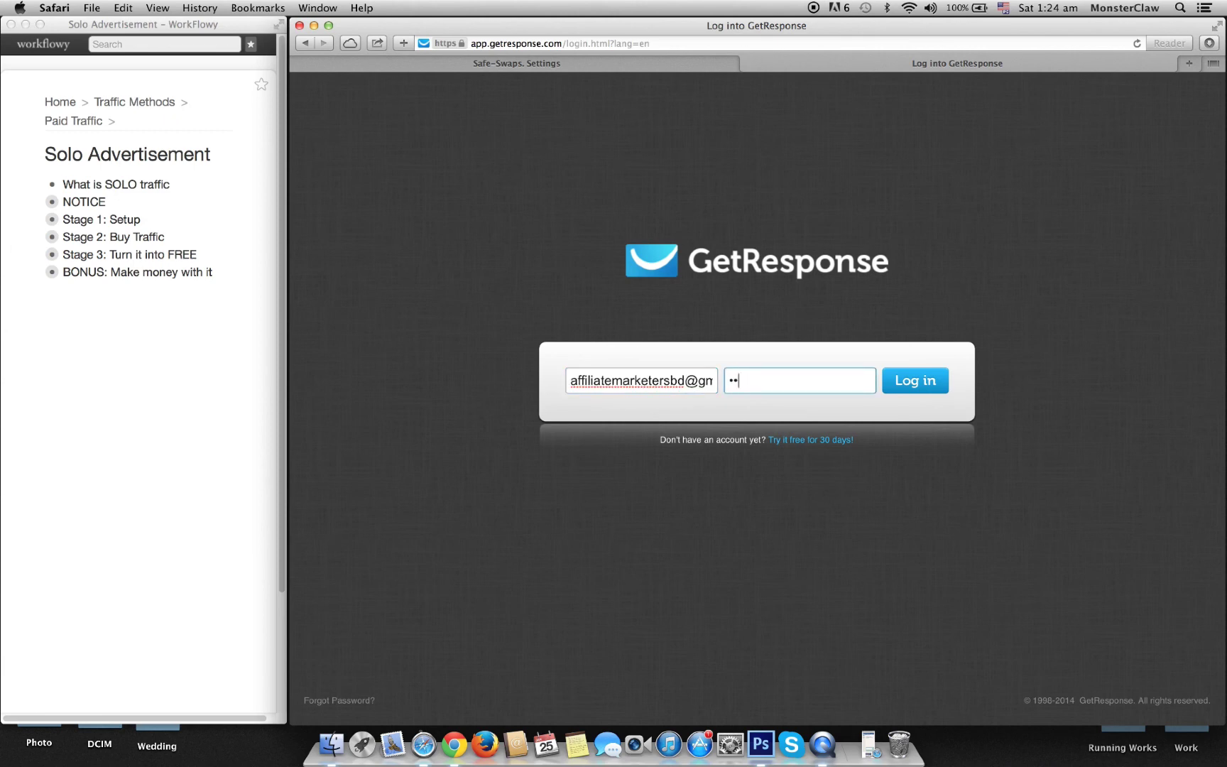
type("•••")
key("Return")
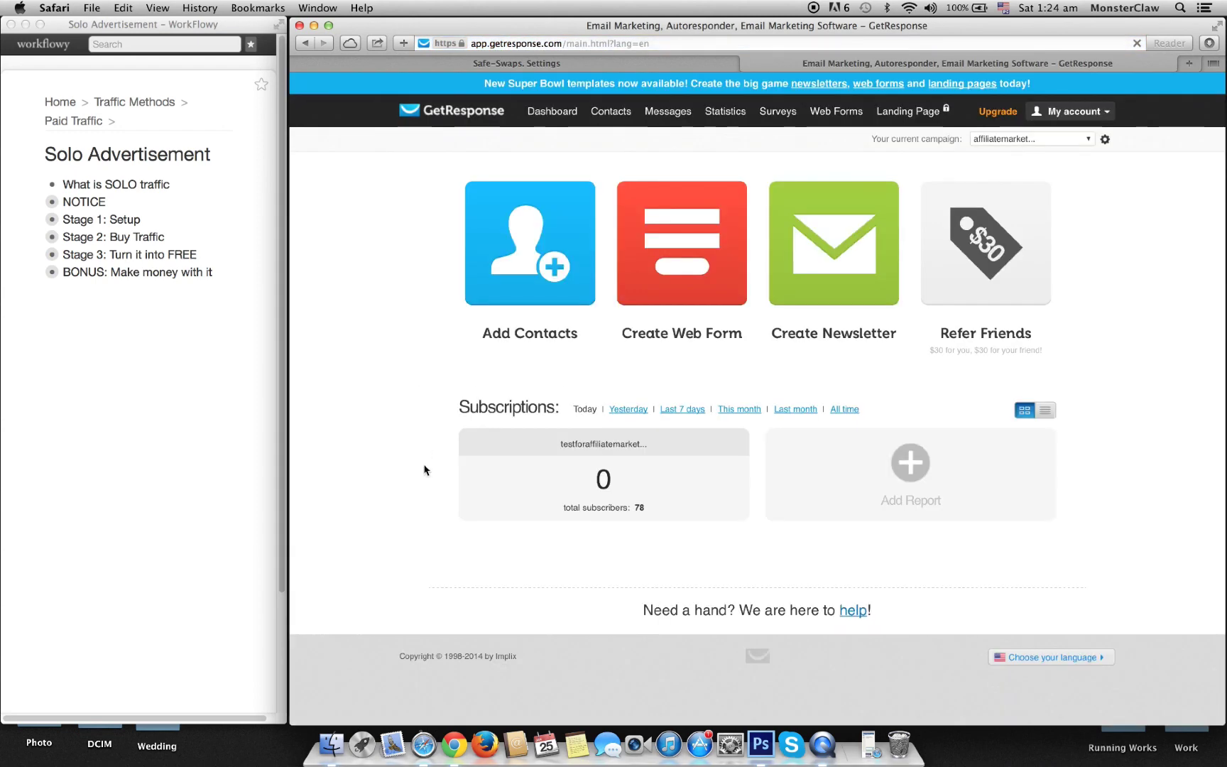
double_click(637, 507)
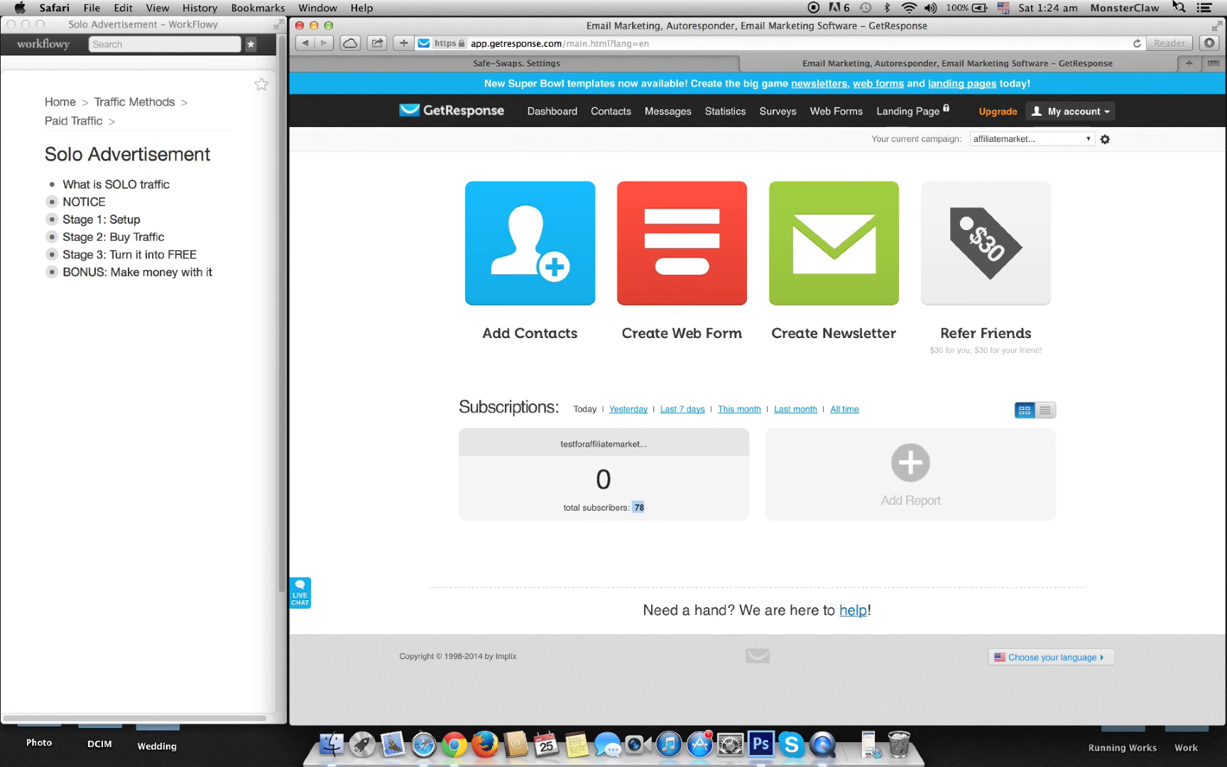
Step: Enter a list size of 78 in Safe Swaps and advance to the GetResponse API key field
left_click(557, 66)
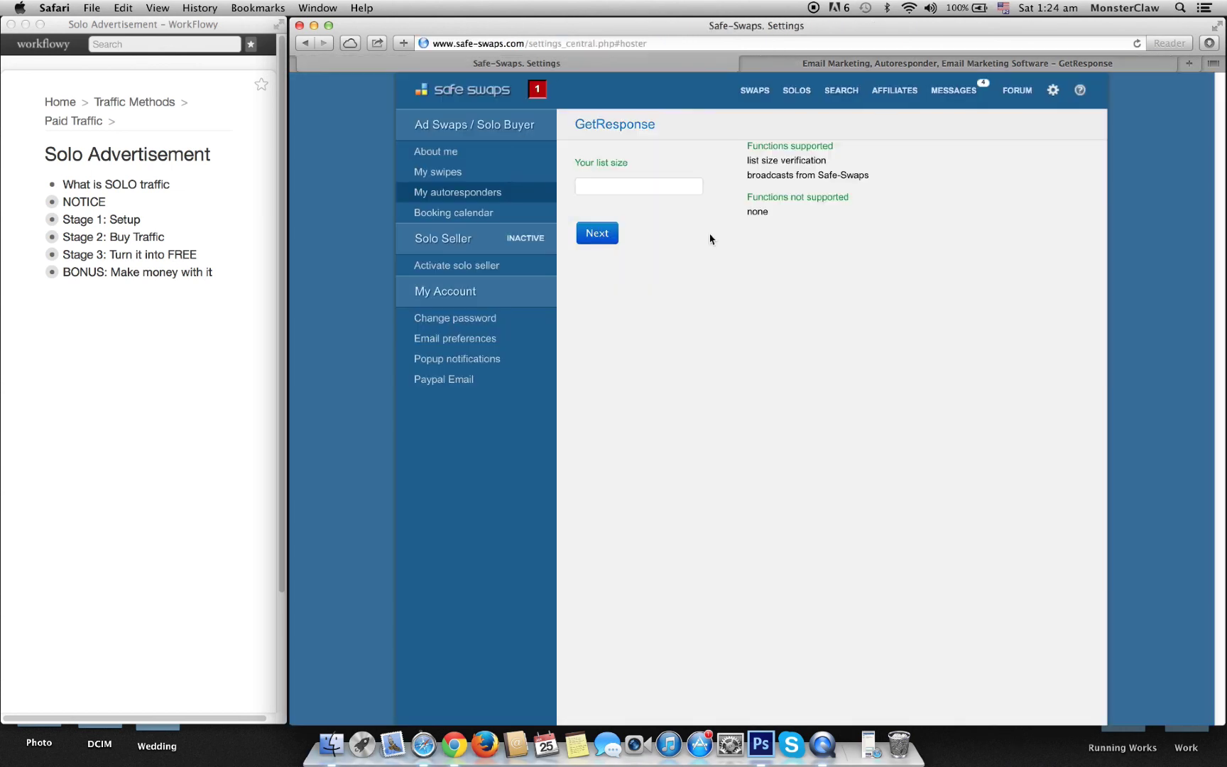
left_click(671, 193)
type("78")
left_click(609, 234)
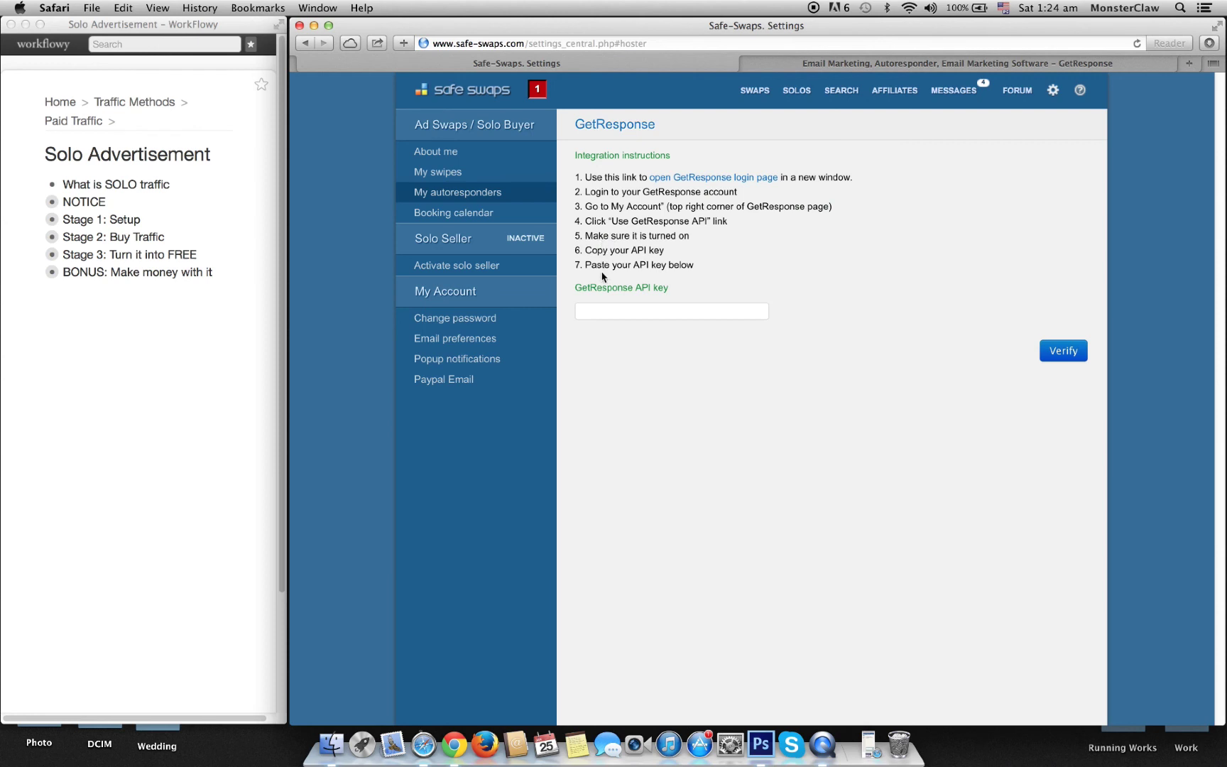
left_click(597, 312)
left_click(838, 65)
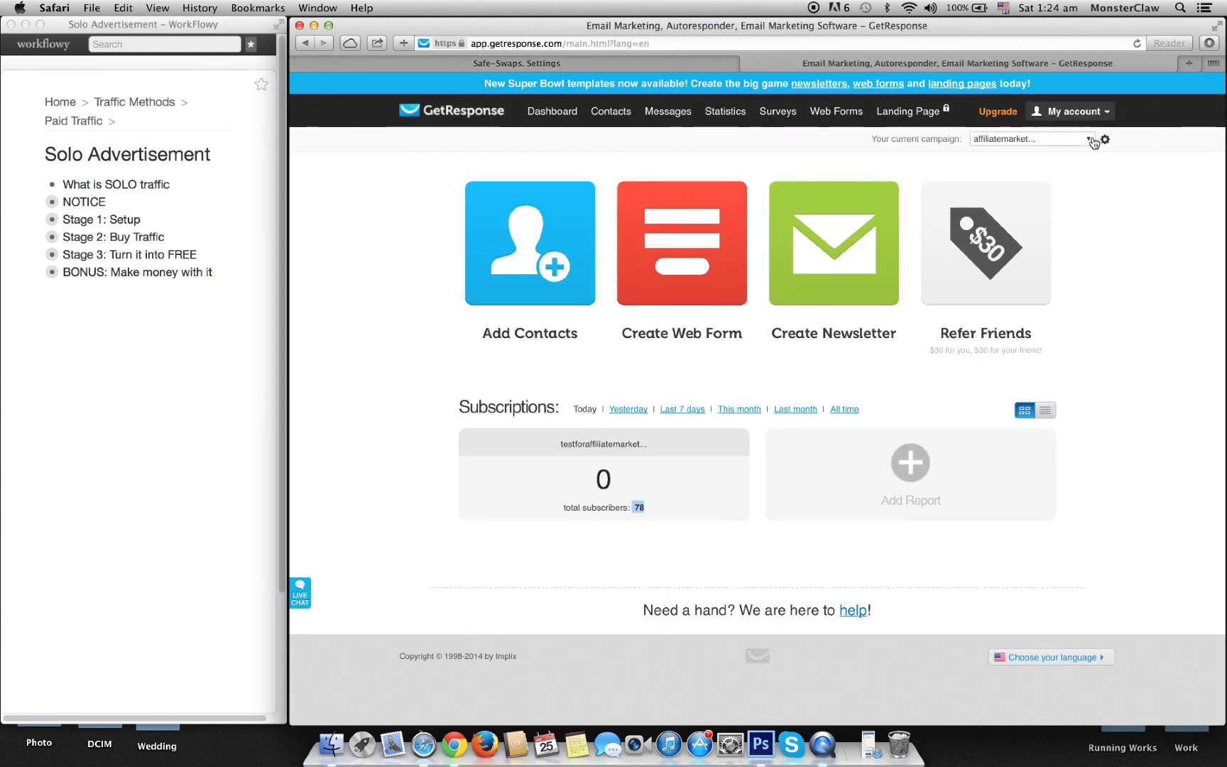
Step: Copy the secret API key from GetResponse's Integrations > GetResponse API page
left_click(1096, 112)
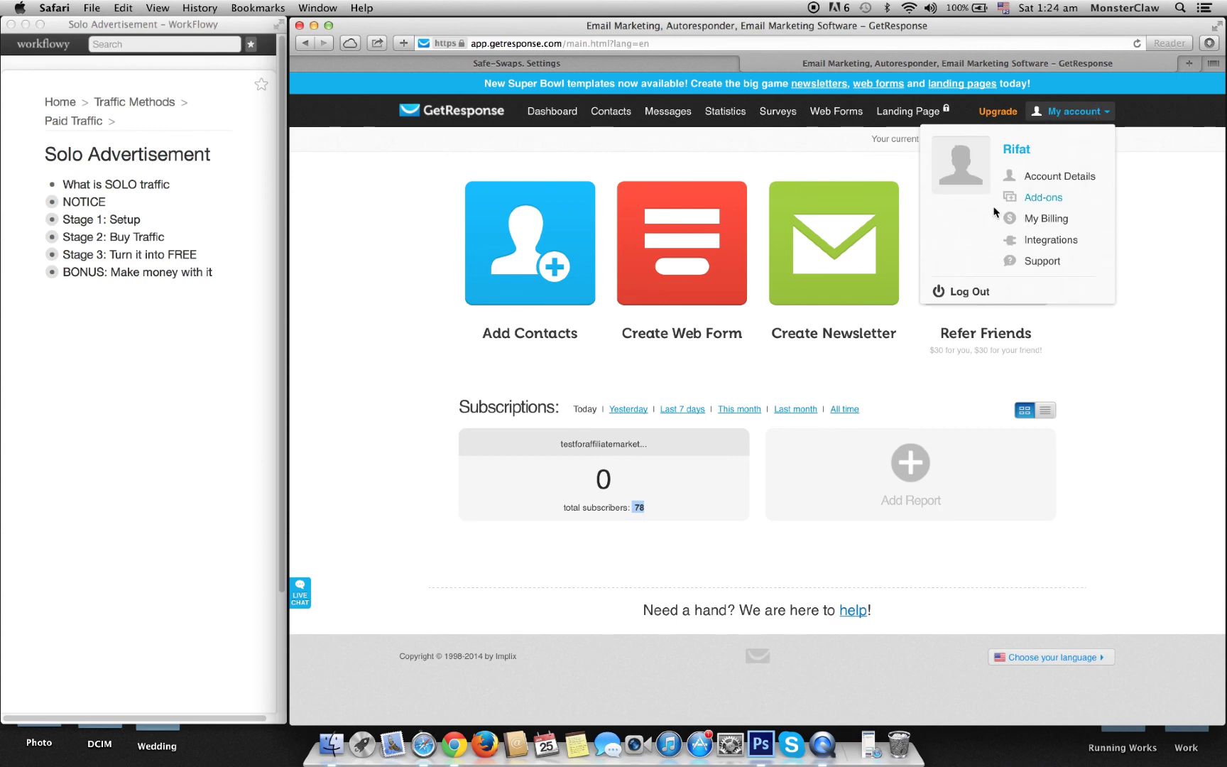
left_click(1050, 242)
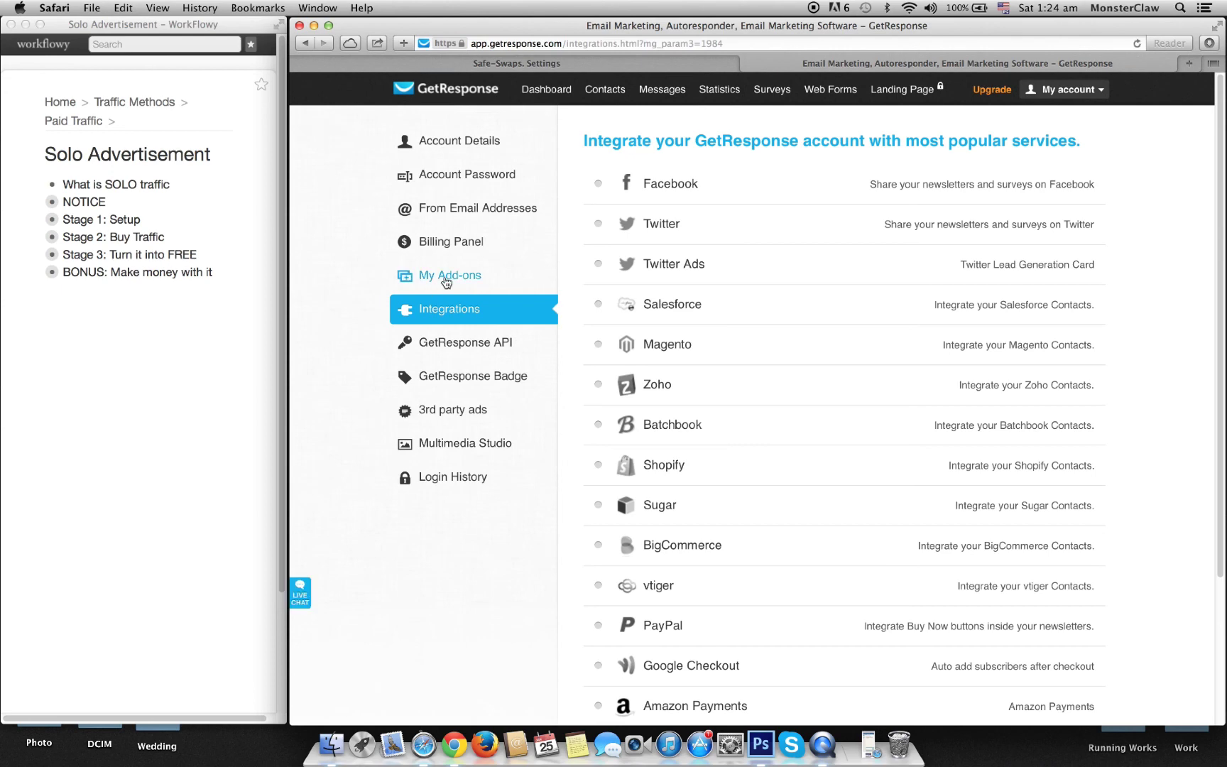
scroll(351, 403, "down", 3)
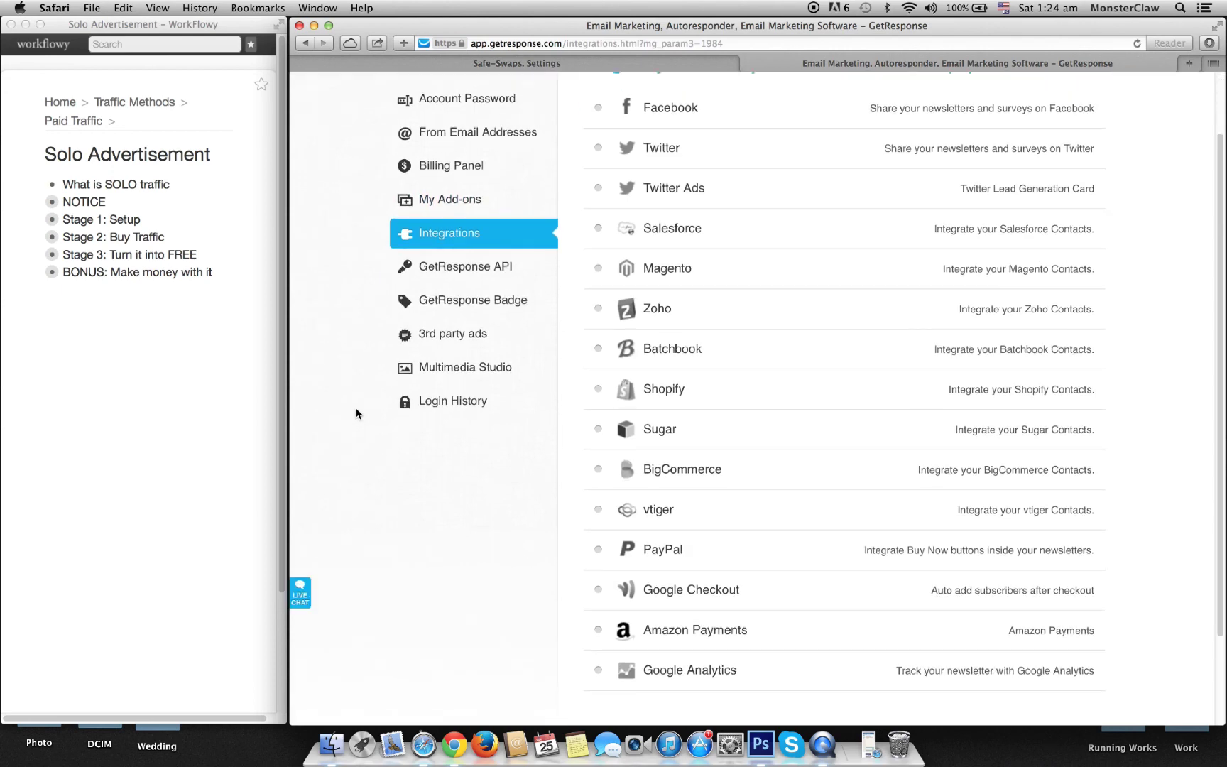
left_click(475, 273)
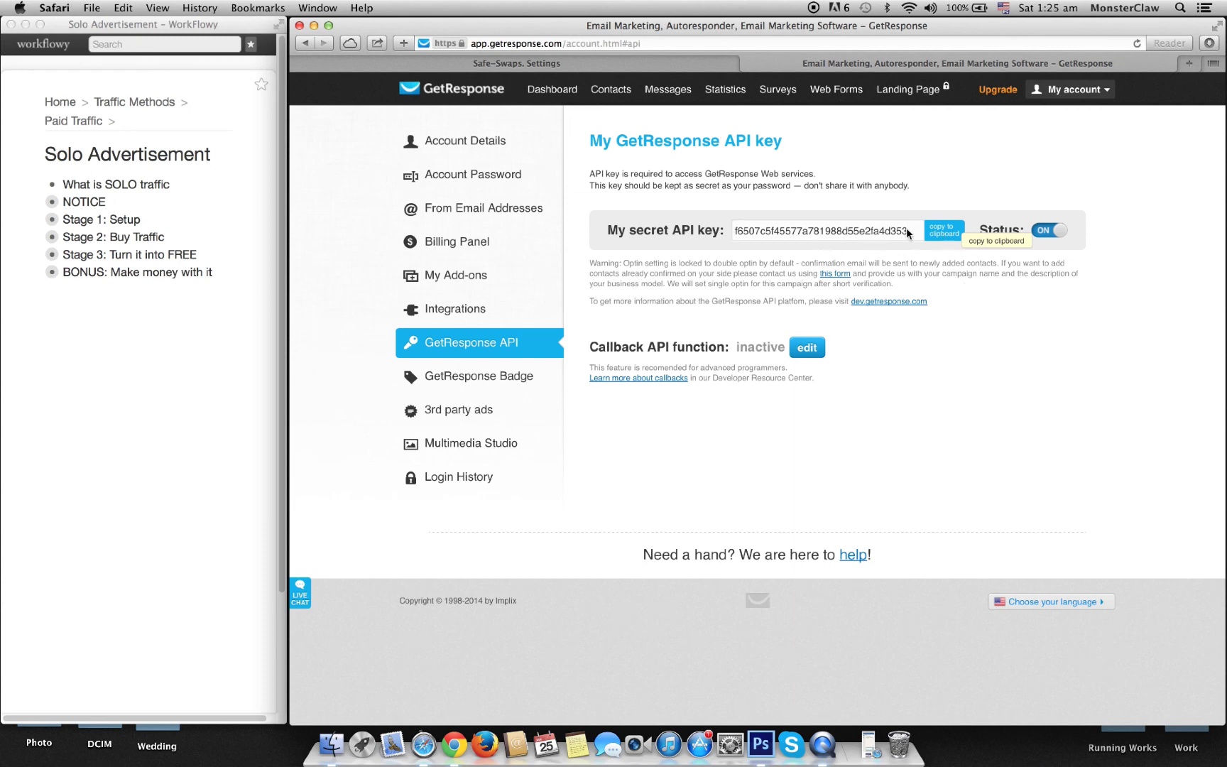
double_click(816, 230)
left_click(929, 232)
left_click(655, 64)
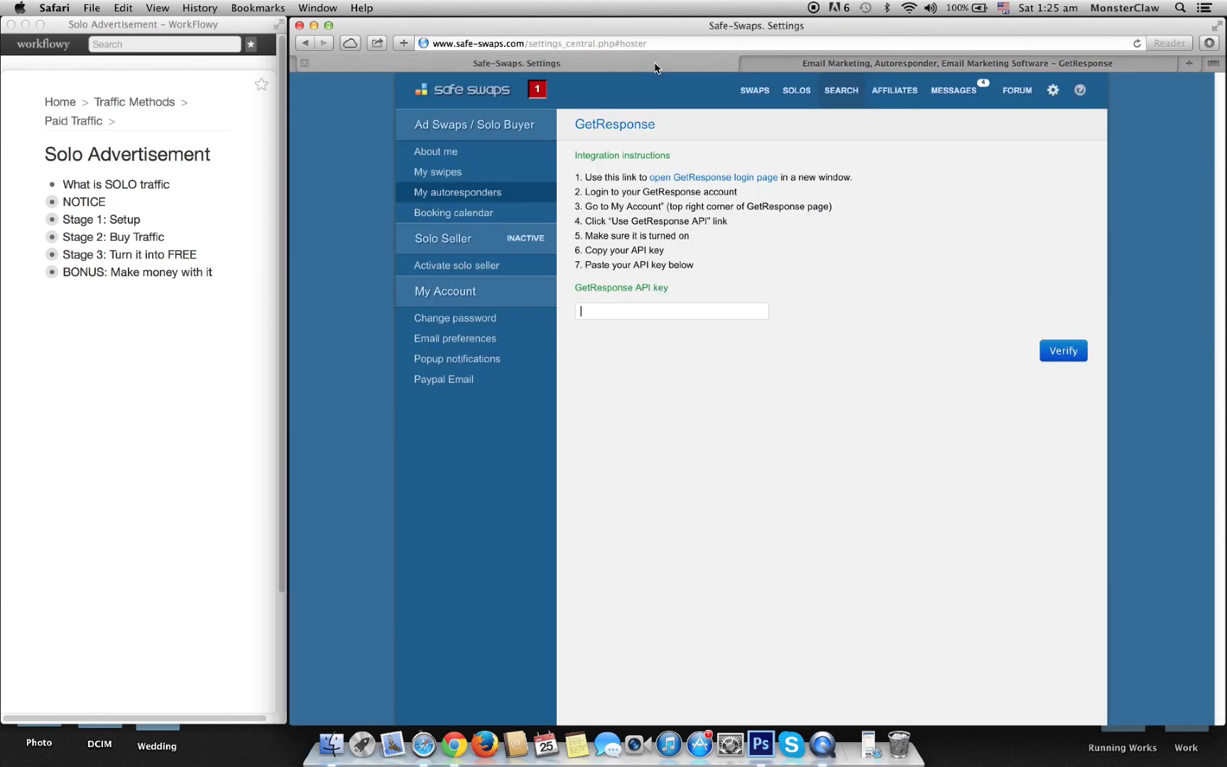
Step: Paste the API key, verify the GetResponse integration with 78 subscribers, and finish with Done
right_click(628, 311)
left_click(651, 347)
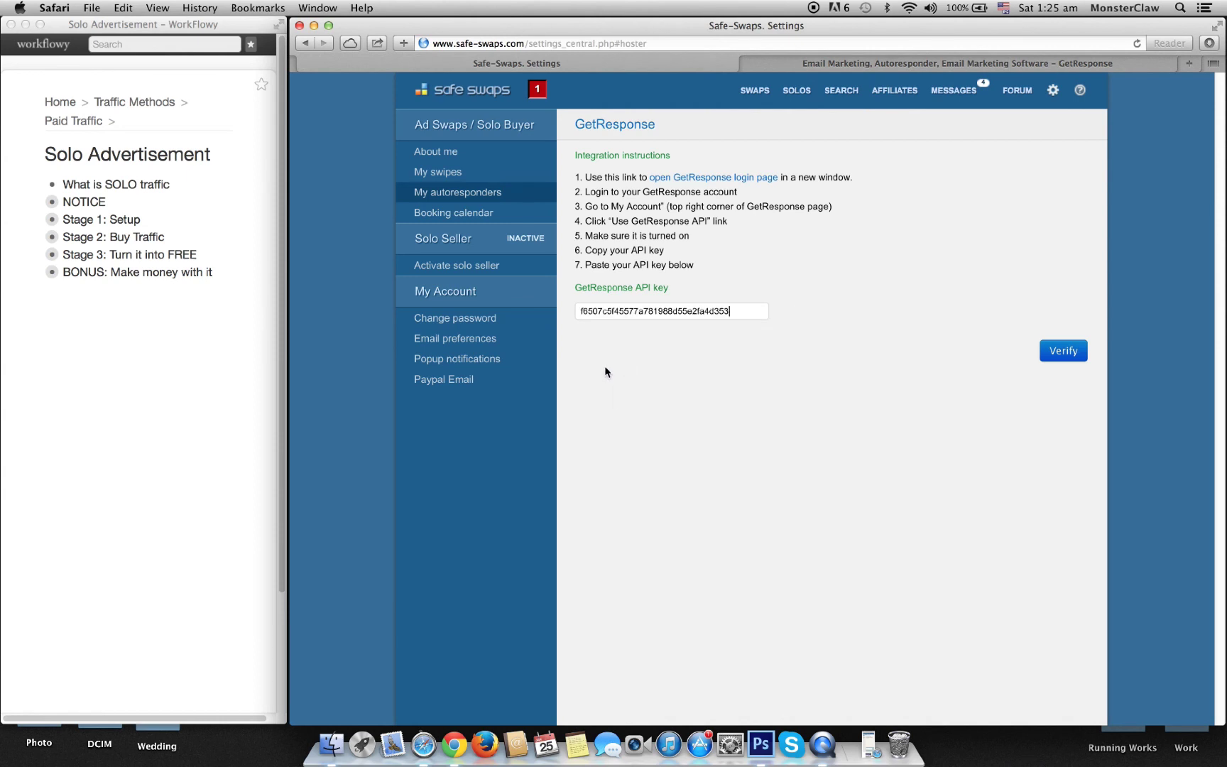
left_click(1065, 353)
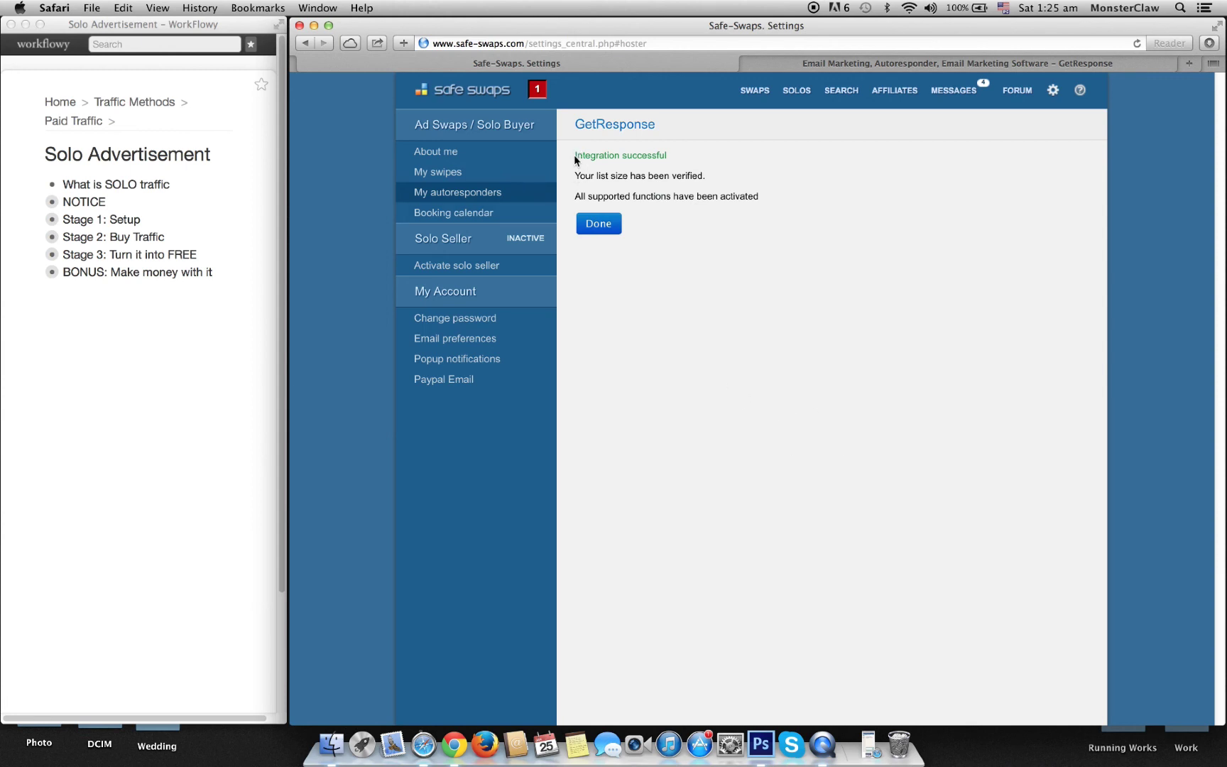
left_click_drag(574, 155, 673, 154)
left_click_drag(574, 176, 770, 174)
left_click(596, 224)
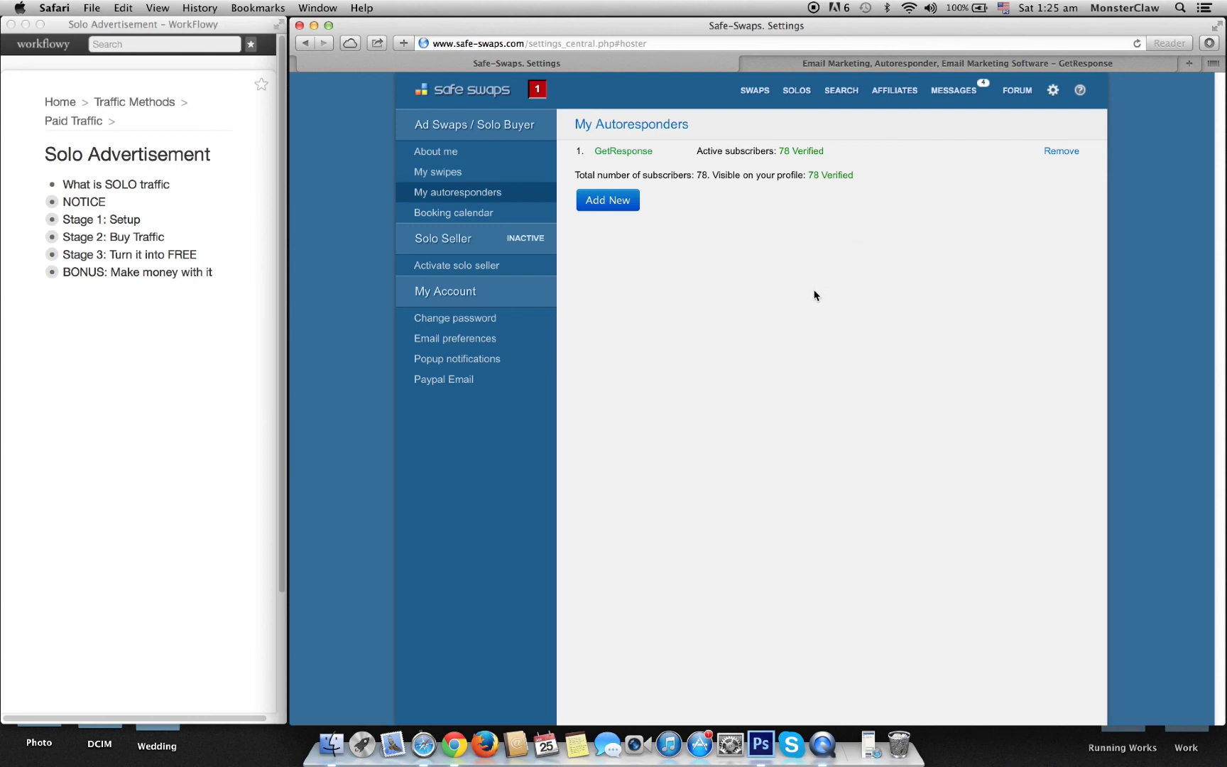
Step: Switch the search to Ad Swaps partners with at least 90% reputation and 0 minimum ratings
left_click(834, 94)
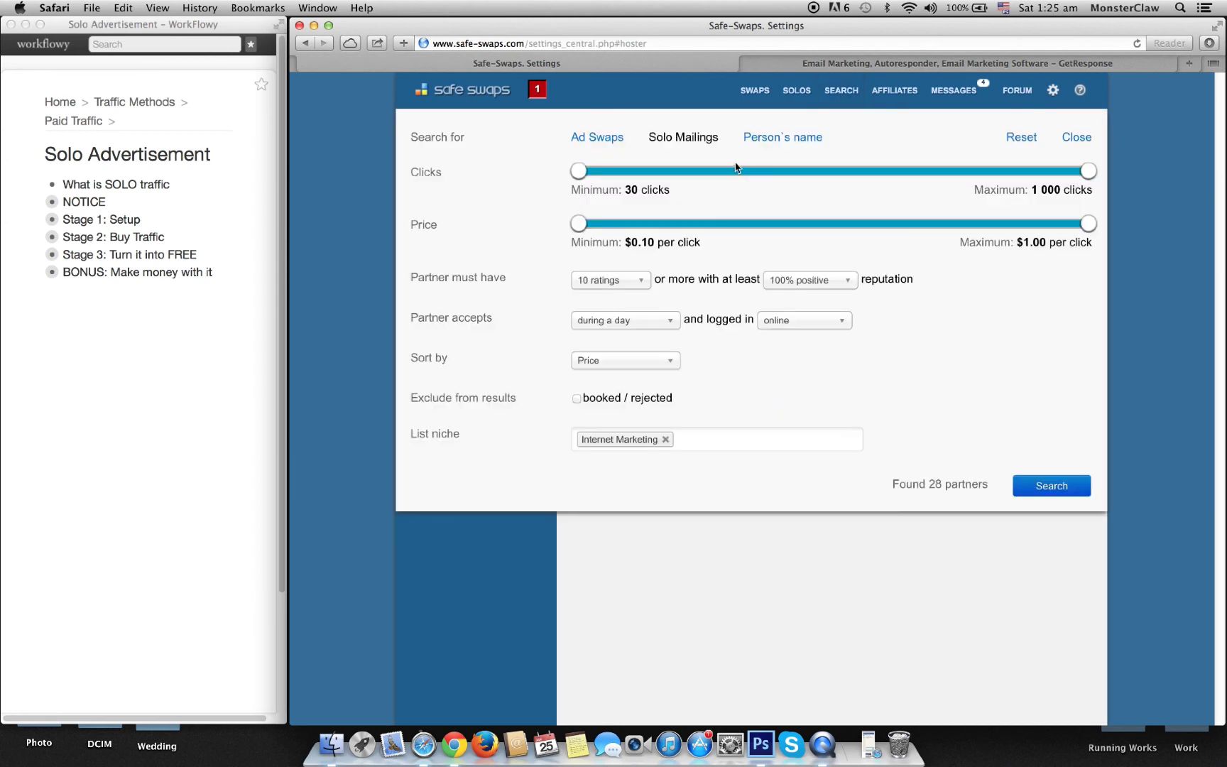
left_click(607, 141)
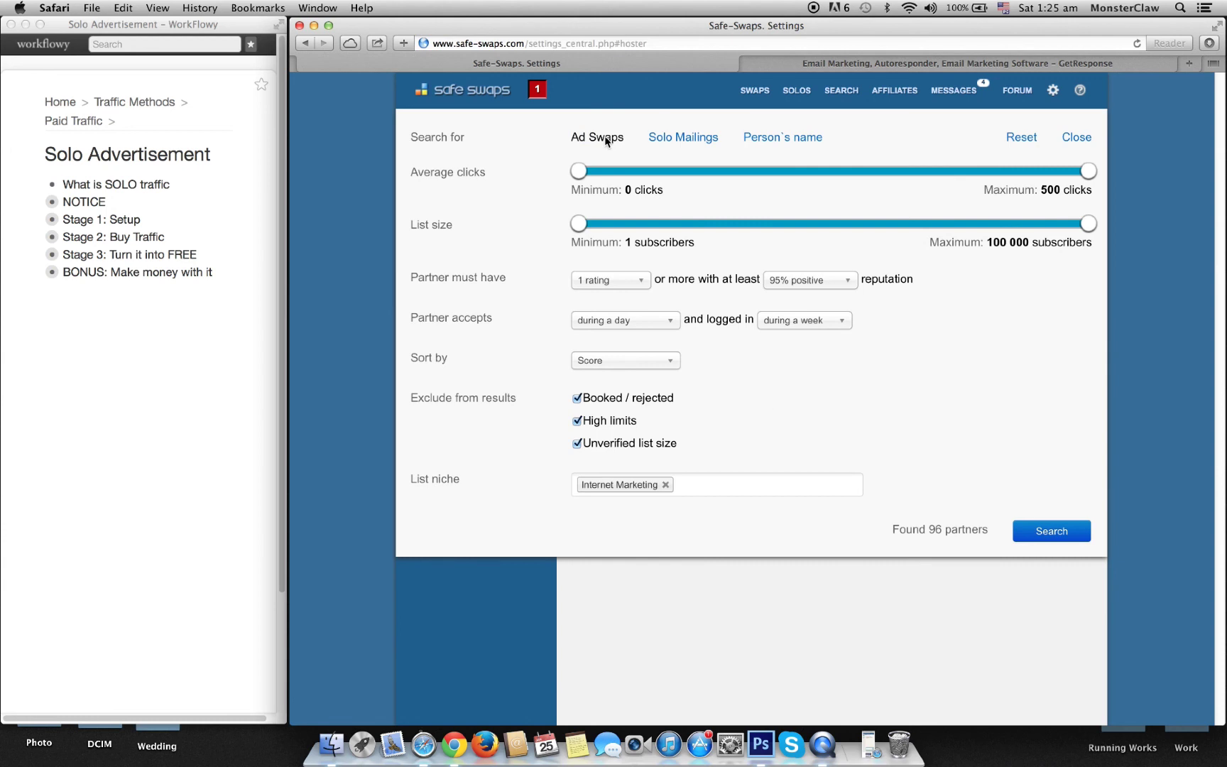
left_click(807, 280)
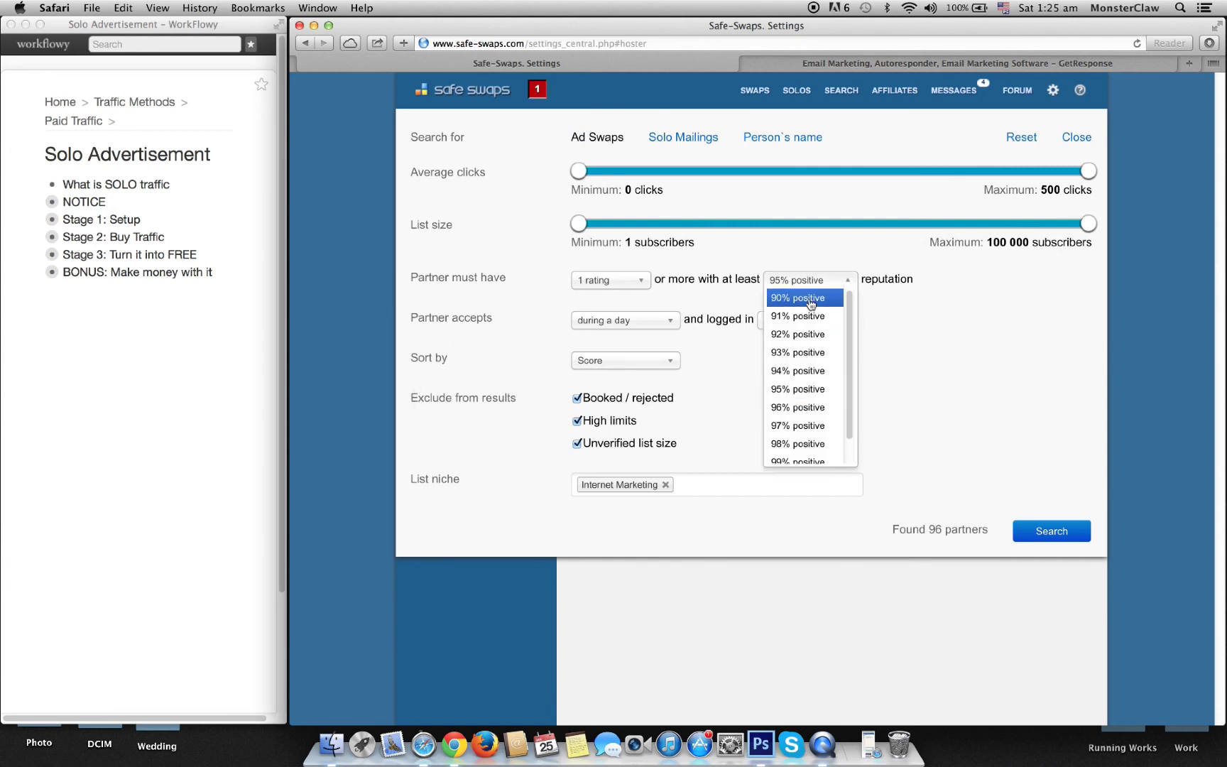
left_click(808, 299)
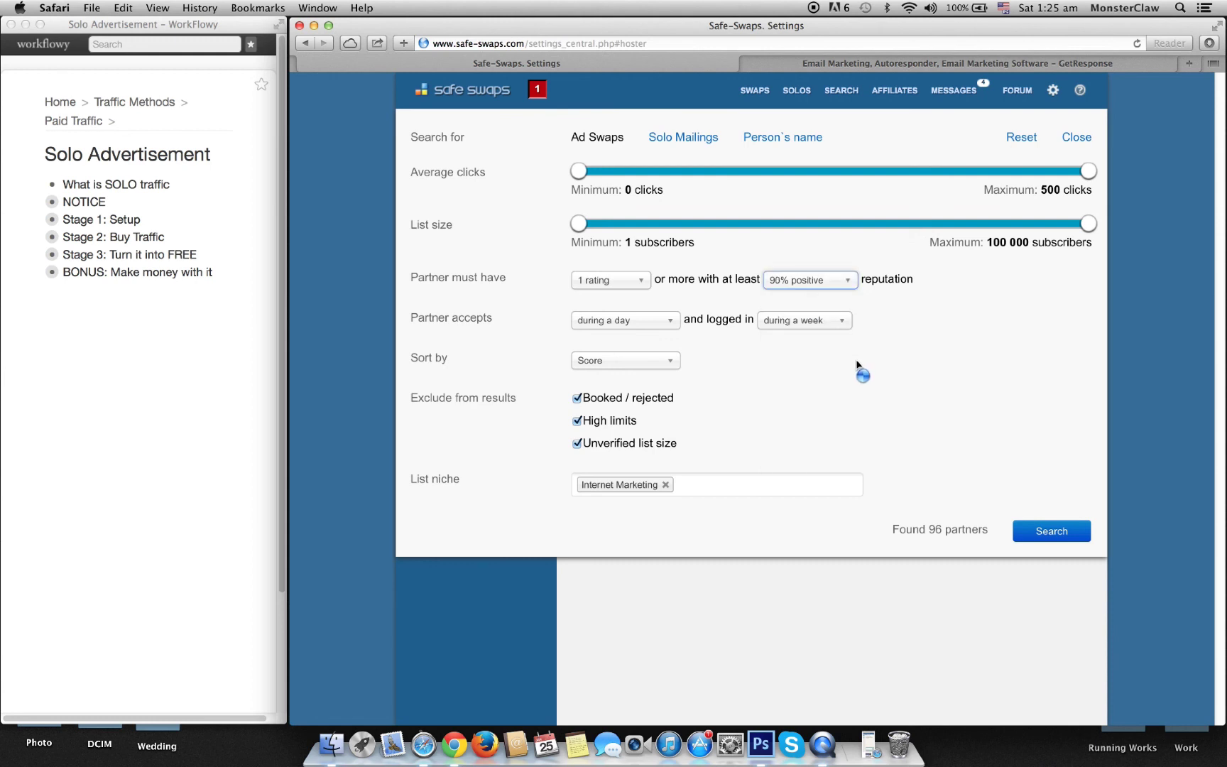
left_click(618, 281)
left_click(615, 299)
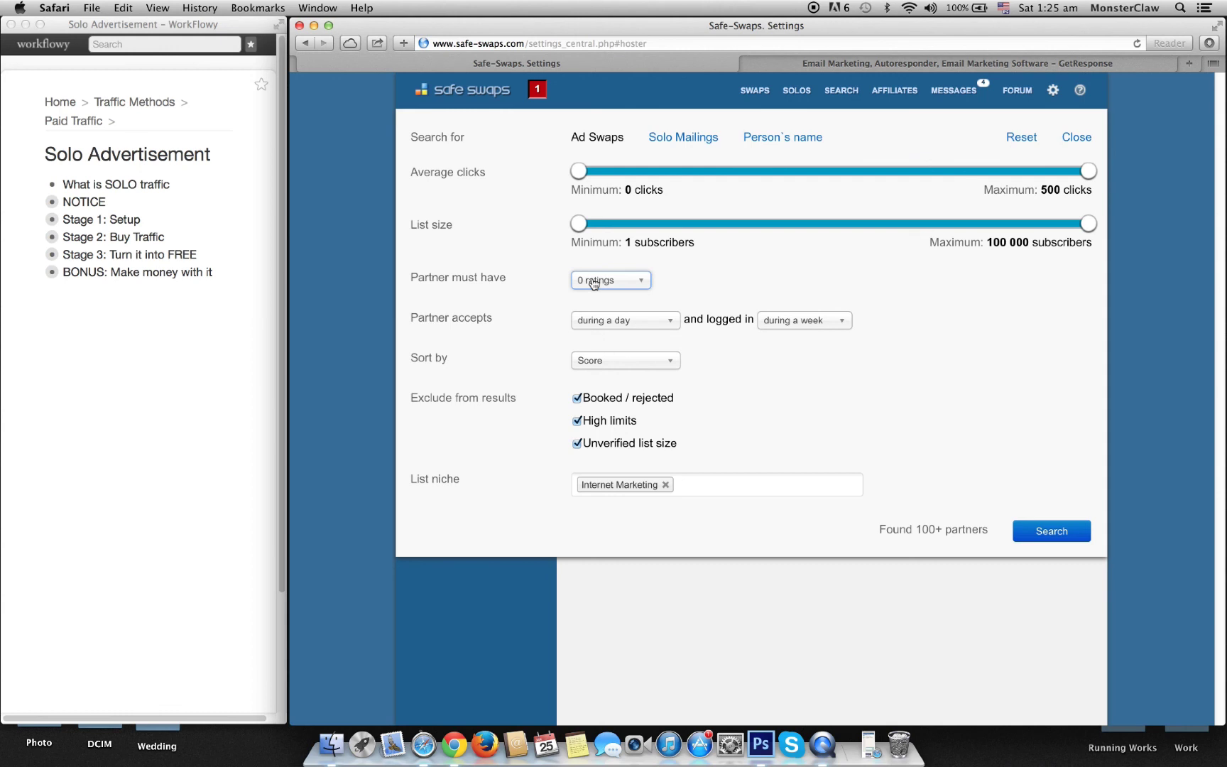
Step: Allow partners accepting within 3 days, logged in during a week, sorted by Score, unverified included, then search
left_click(655, 327)
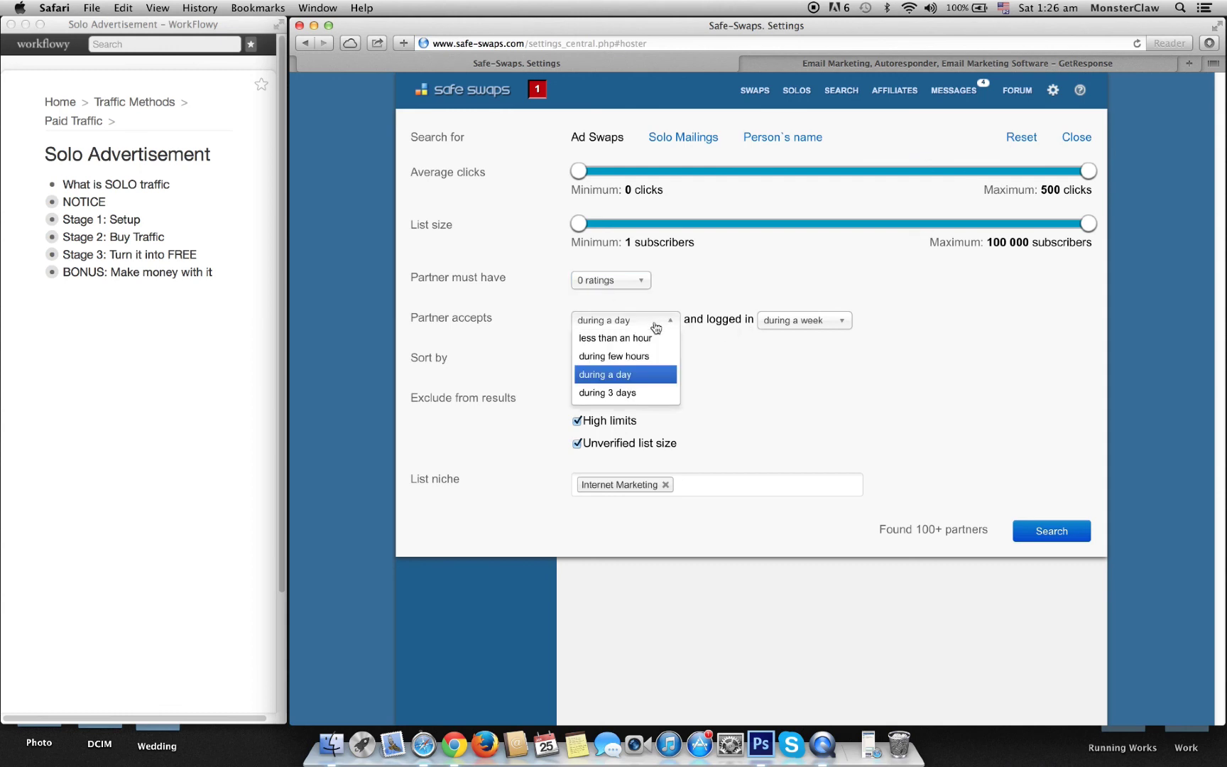
left_click(643, 393)
left_click(800, 322)
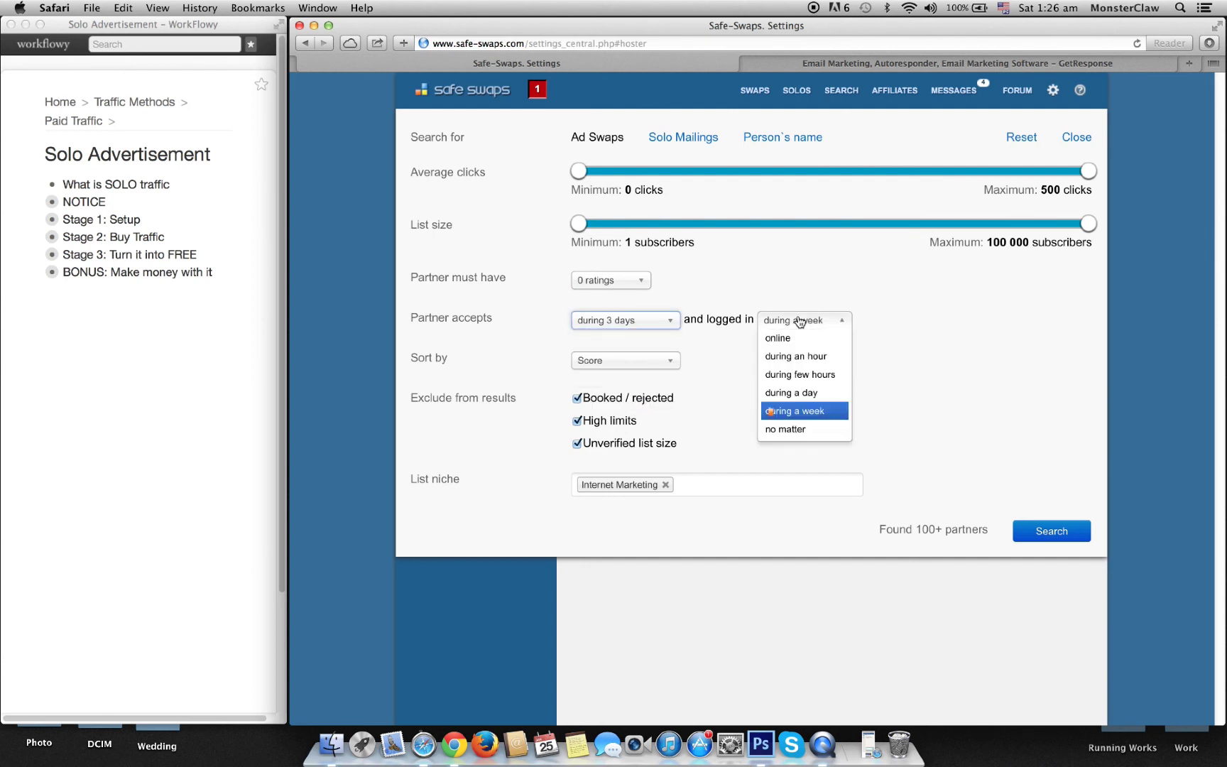
left_click(796, 415)
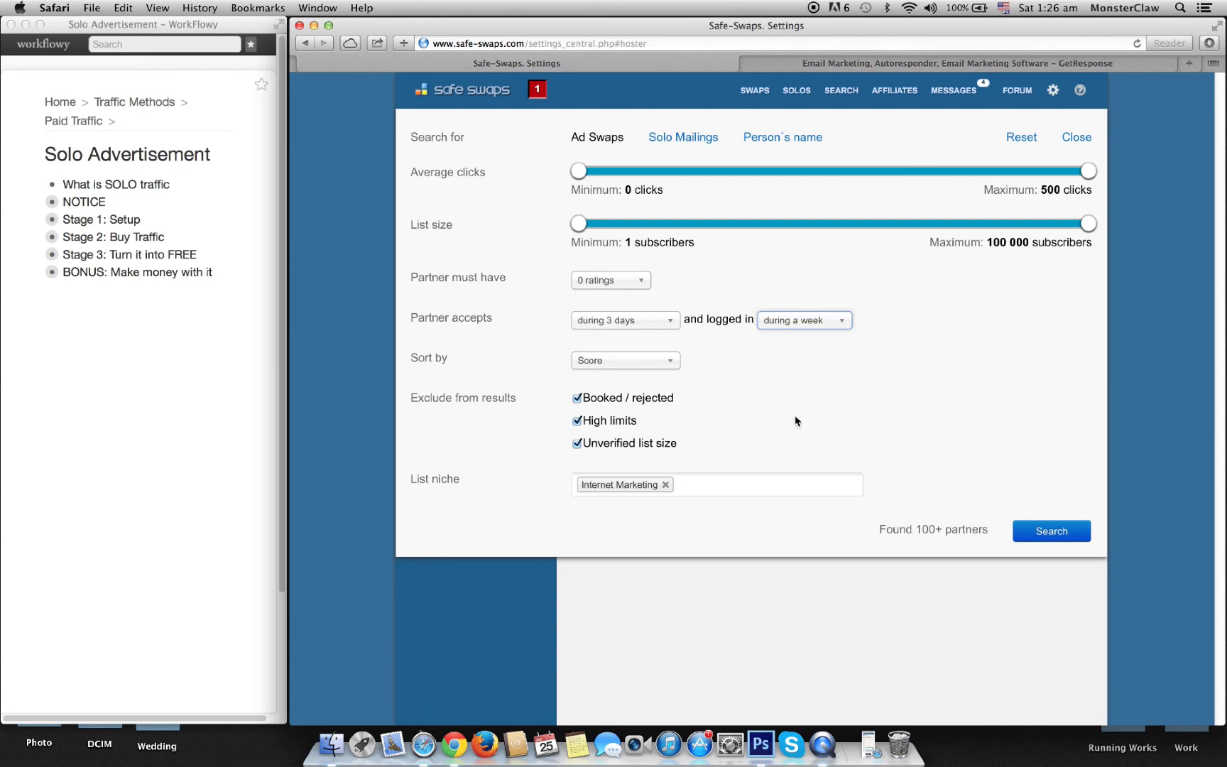
left_click(624, 364)
left_click(779, 369)
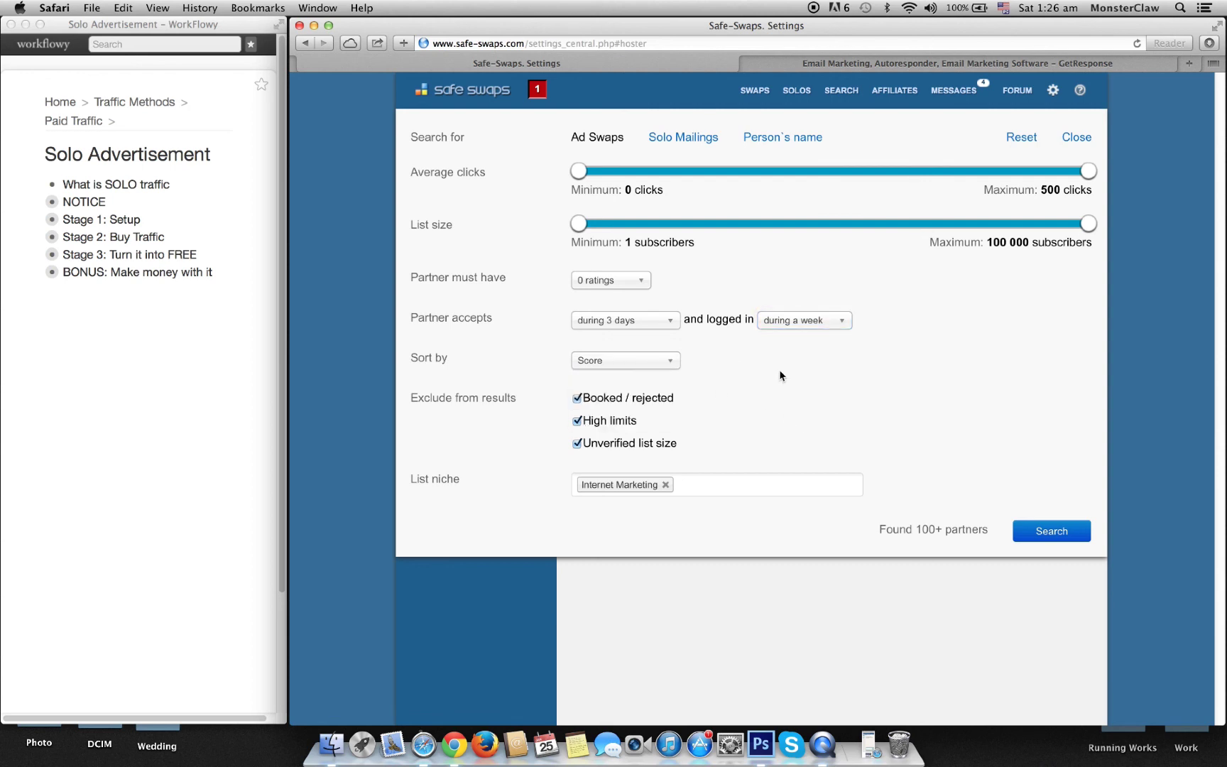
left_click(577, 445)
left_click(696, 487)
left_click(817, 411)
left_click(1049, 532)
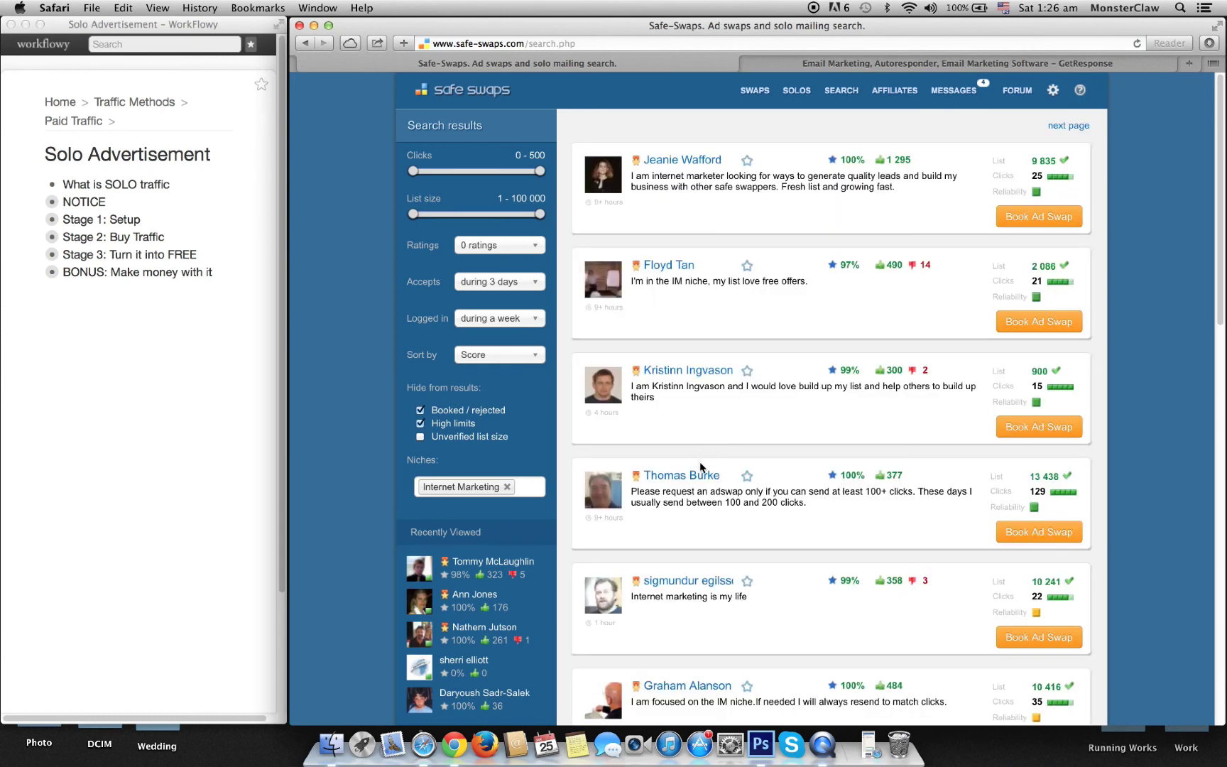
scroll(703, 495, "down", 6)
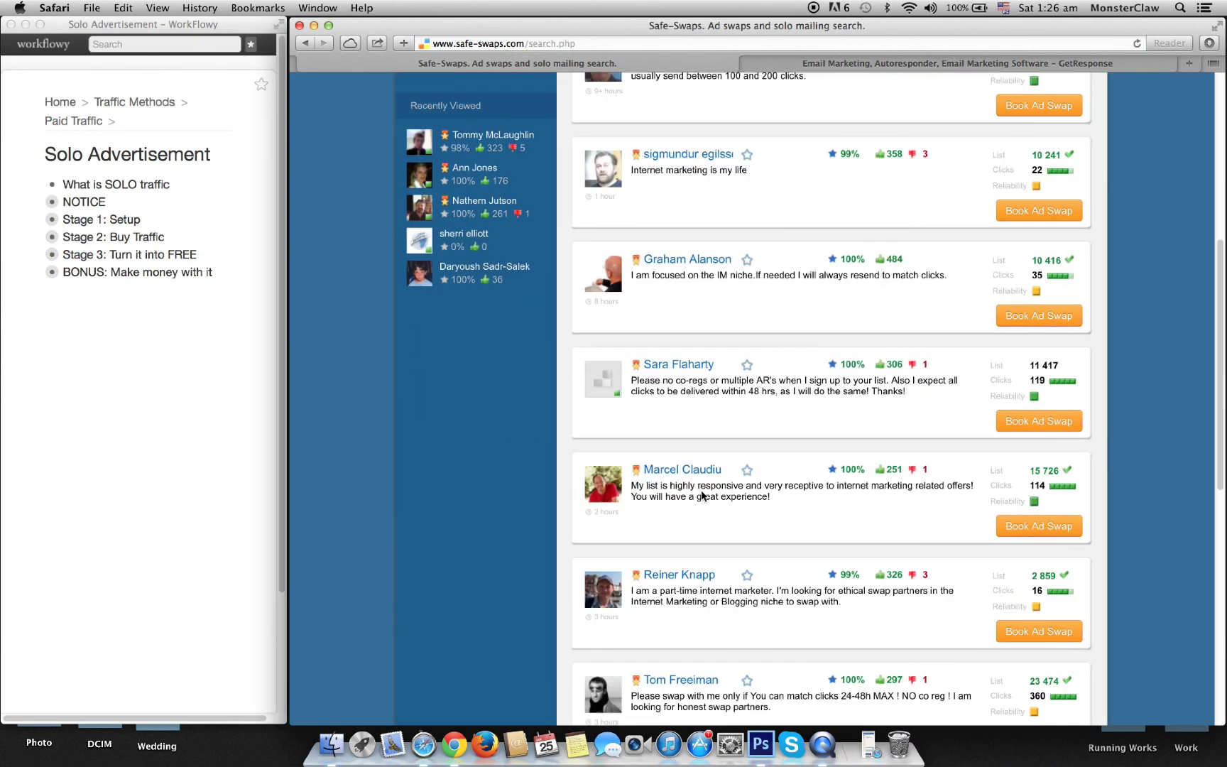
scroll(701, 495, "down", 1)
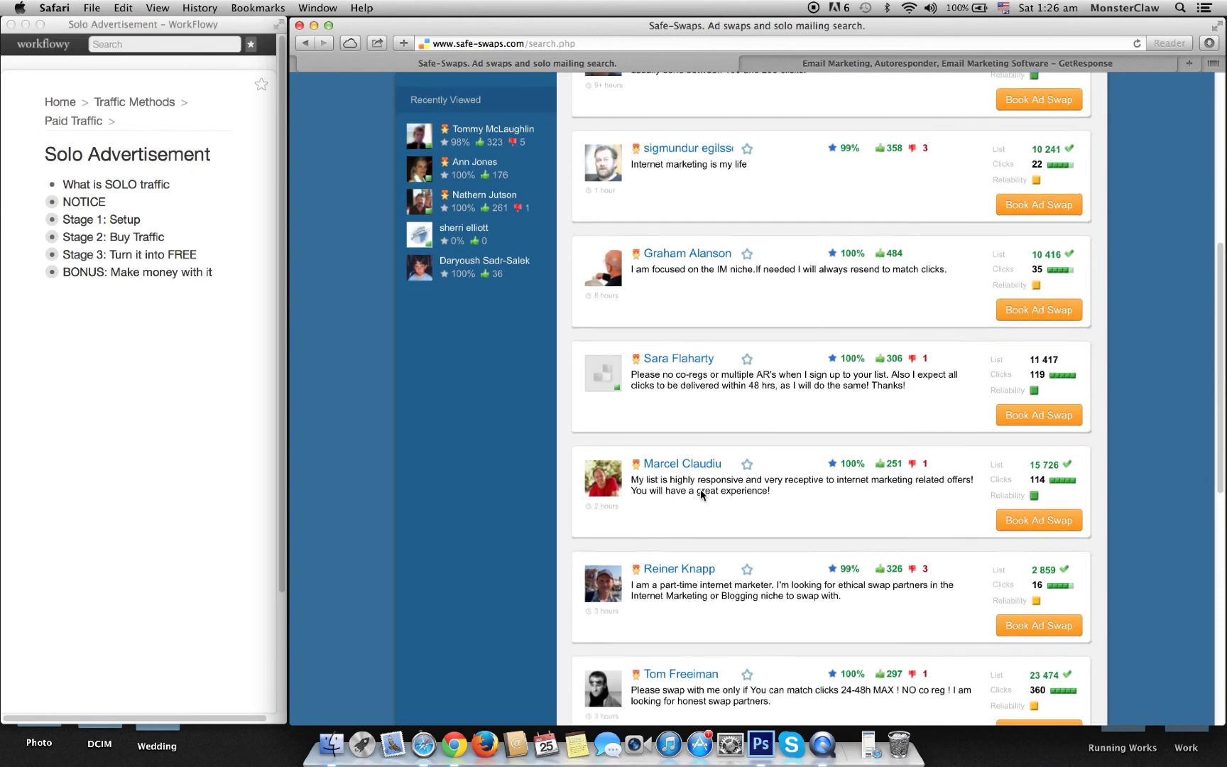
scroll(701, 495, "down", 2)
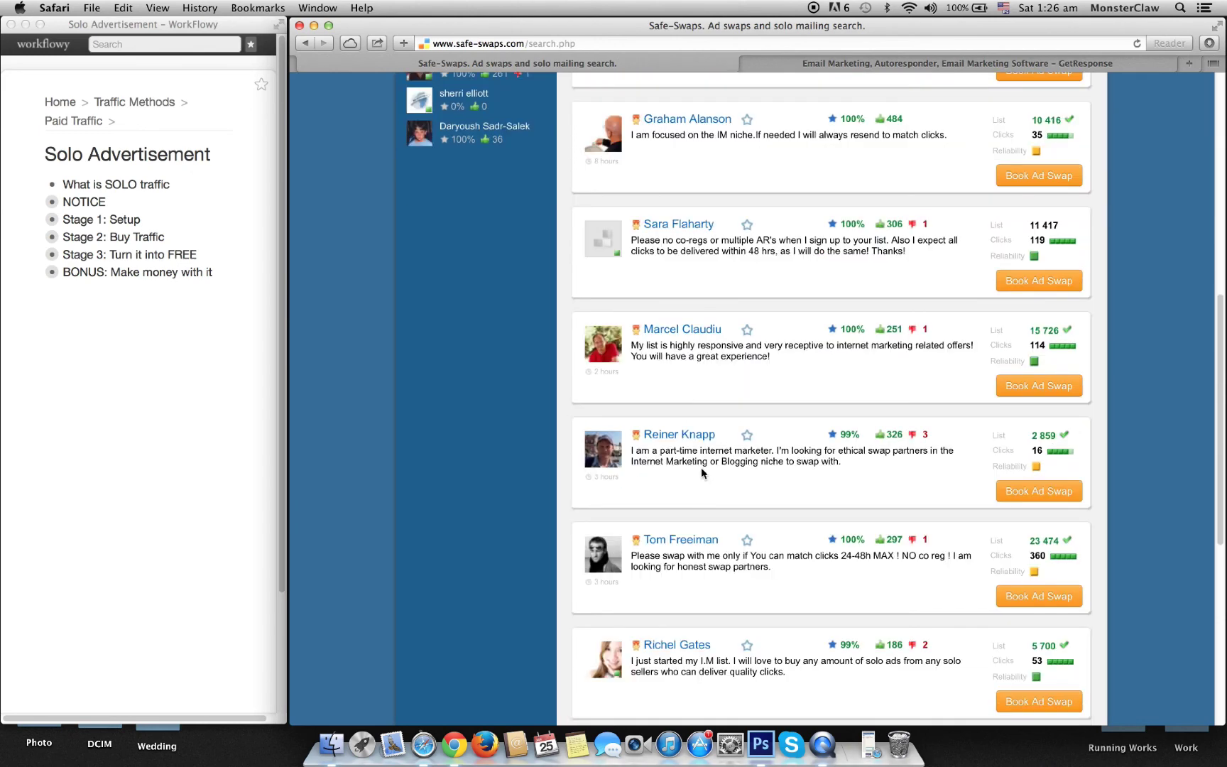
scroll(701, 466, "up", 8)
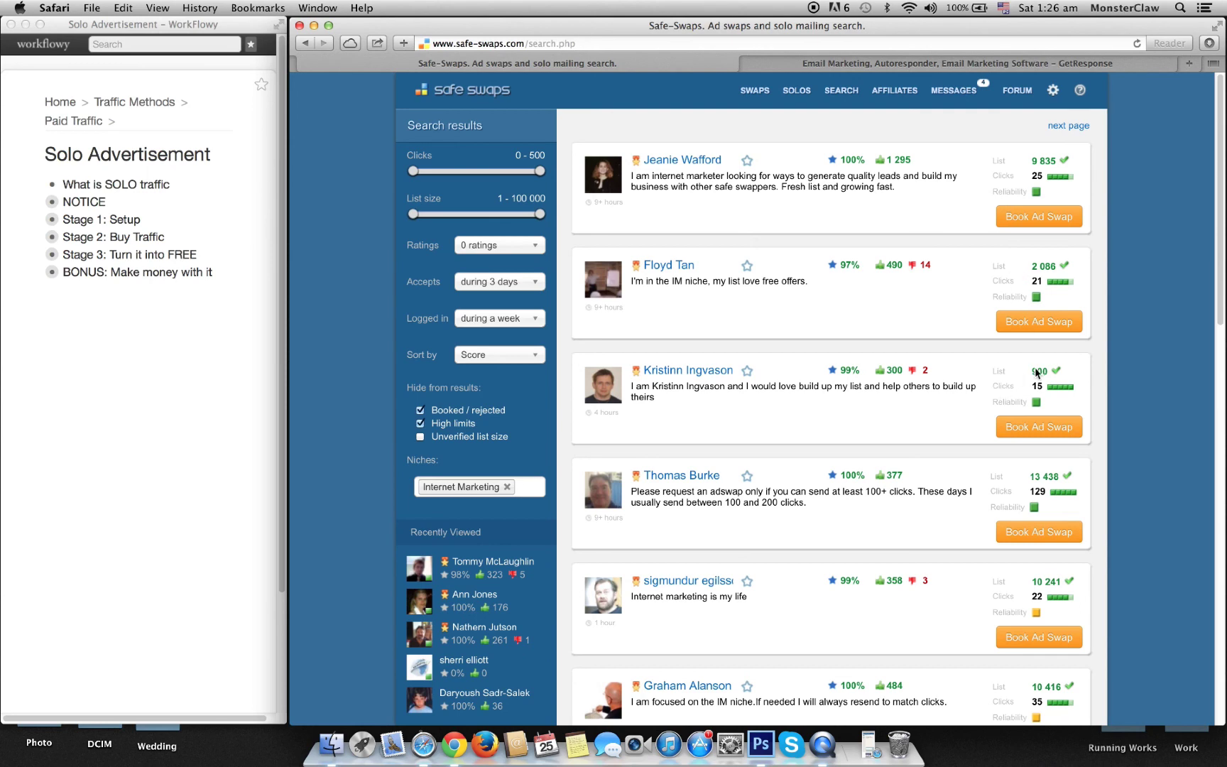
scroll(1033, 370, "down", 7)
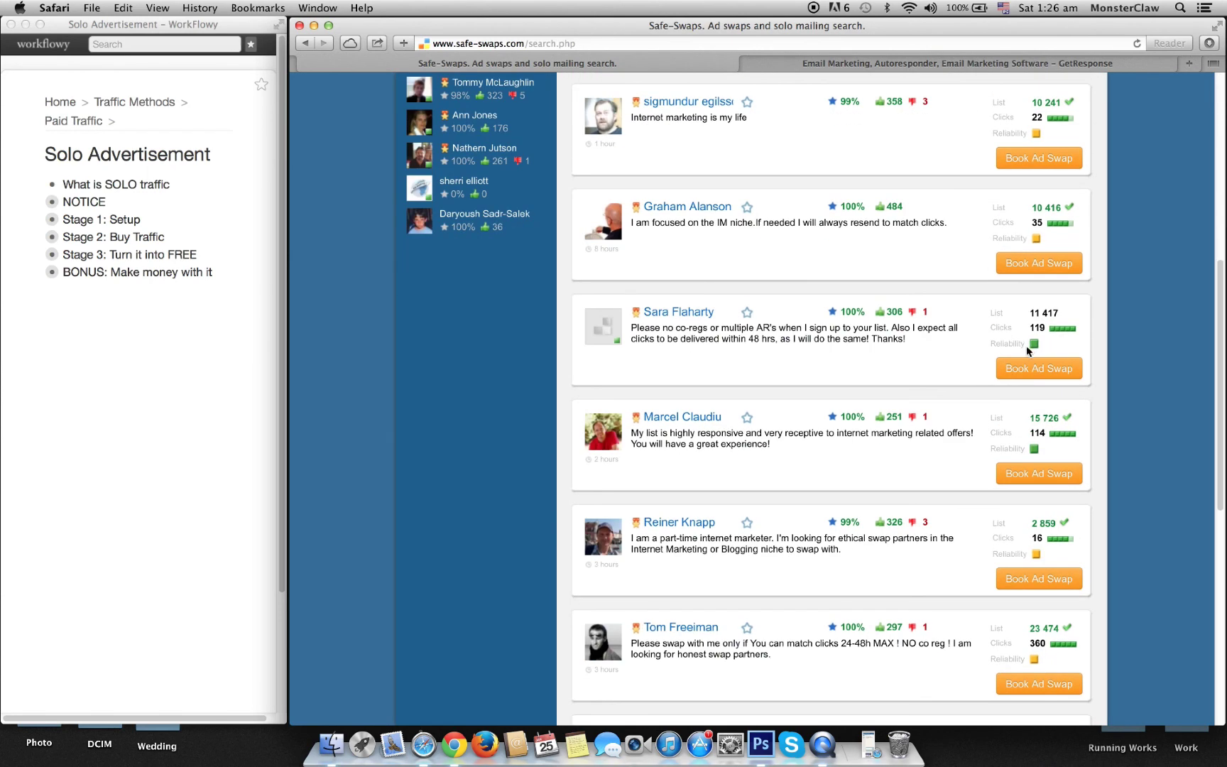
scroll(1026, 345, "up", 7)
left_click_drag(1033, 282, 1043, 281)
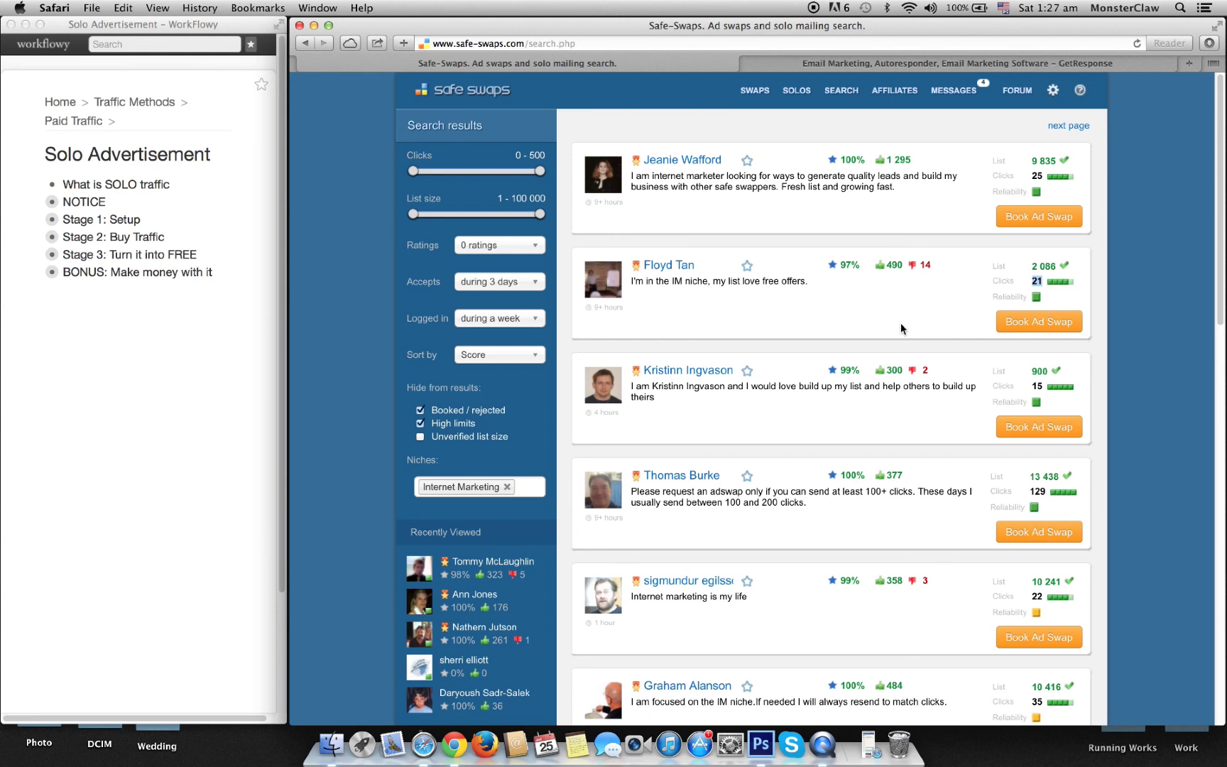
left_click(987, 299)
scroll(919, 442, "down", 5)
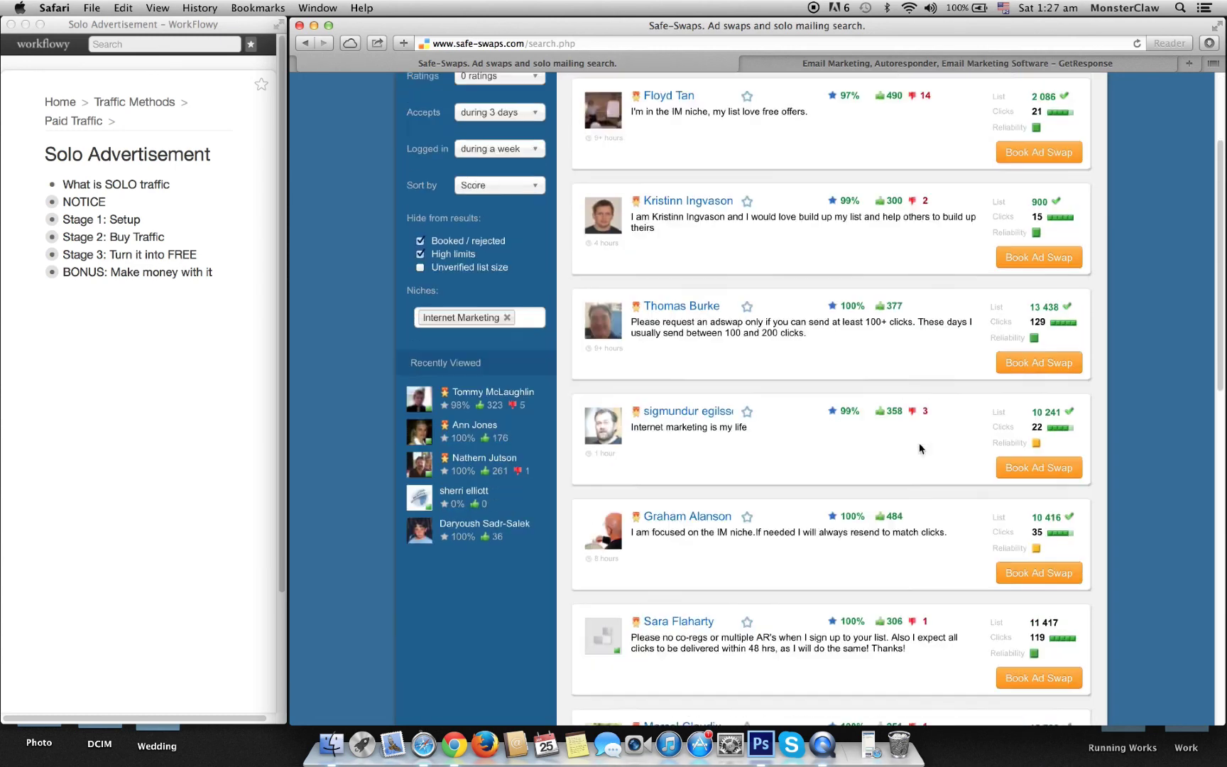
scroll(983, 417, "down", 15)
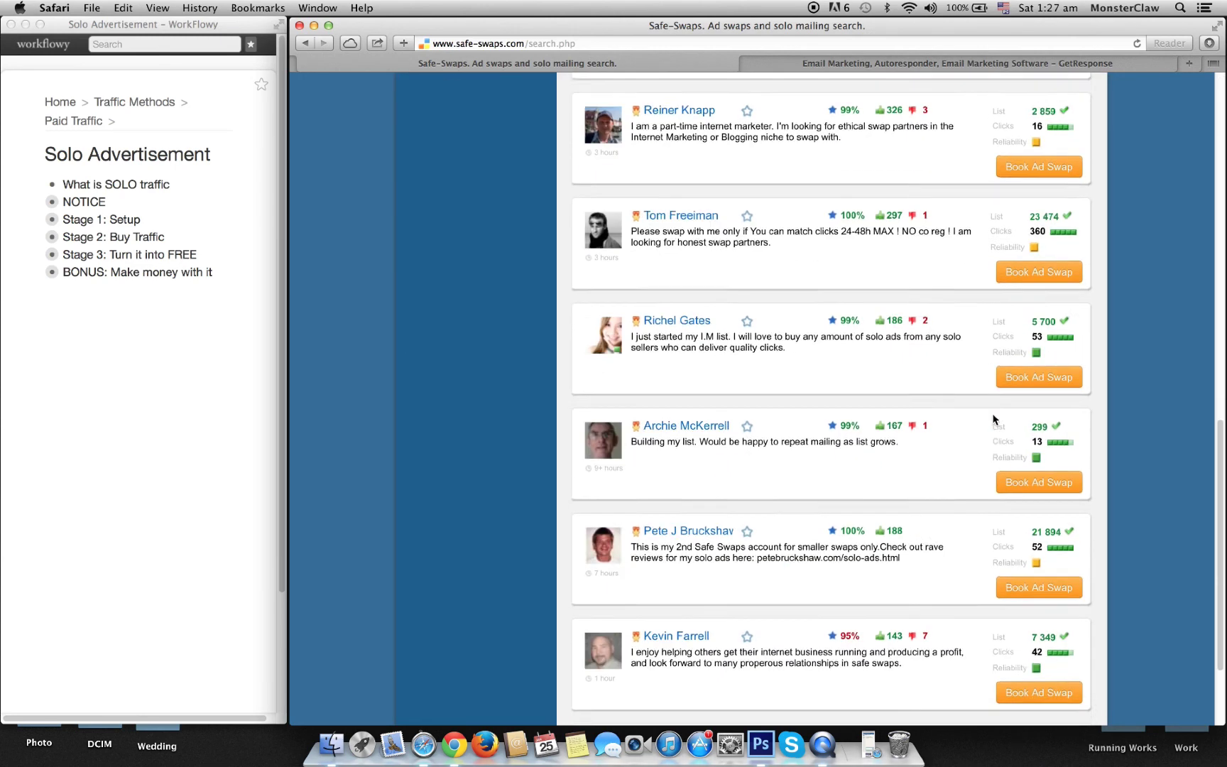
scroll(1031, 205, "up", 18)
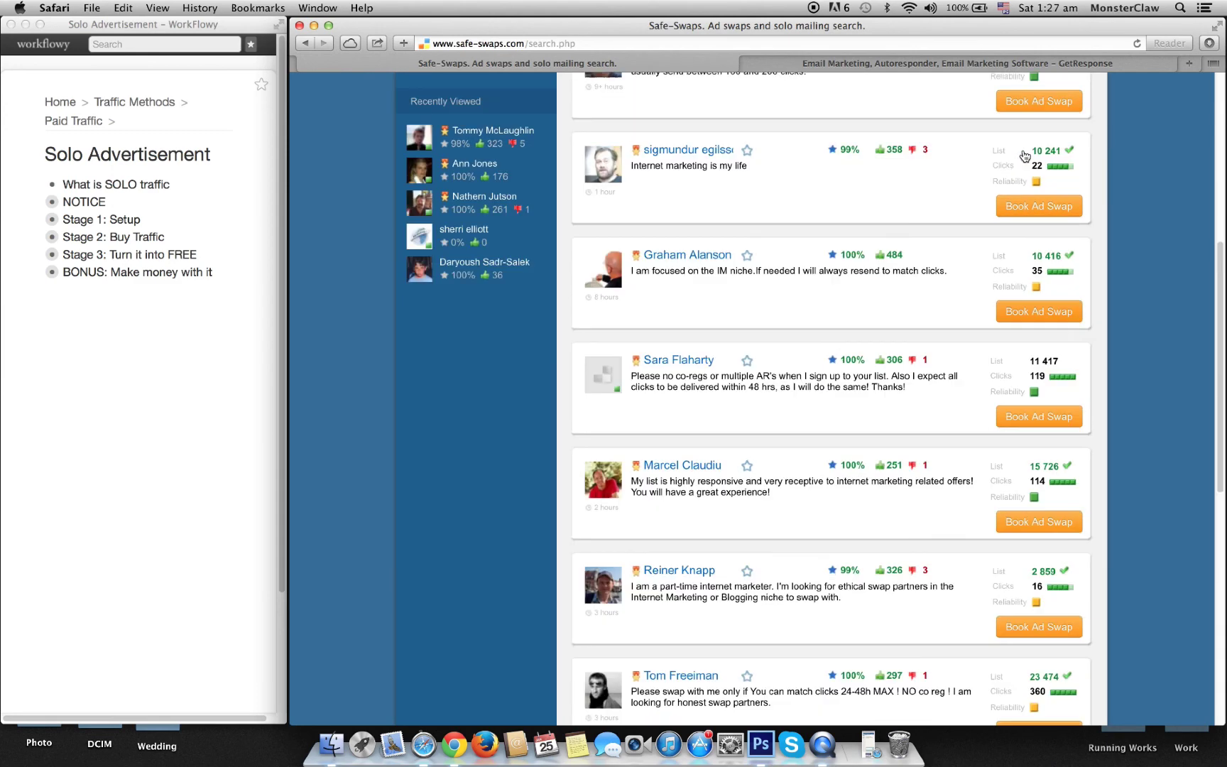
scroll(827, 330, "down", 12)
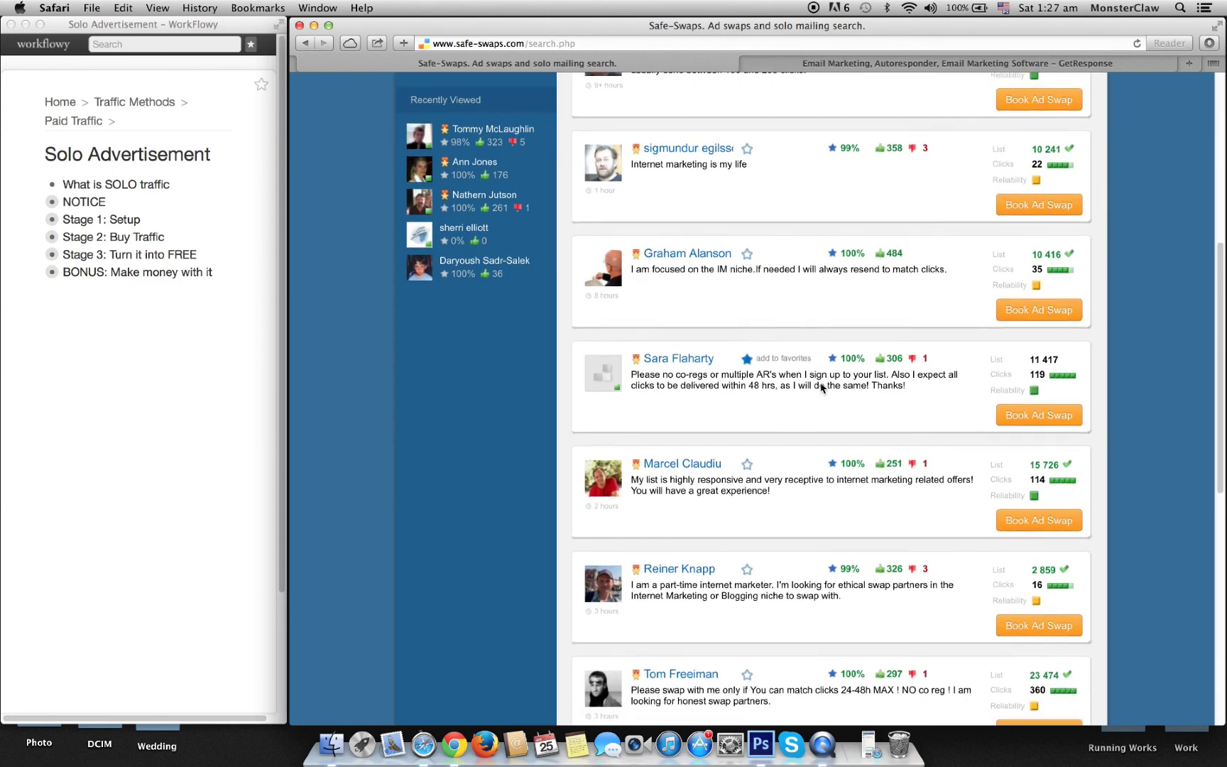
scroll(820, 392, "down", 7)
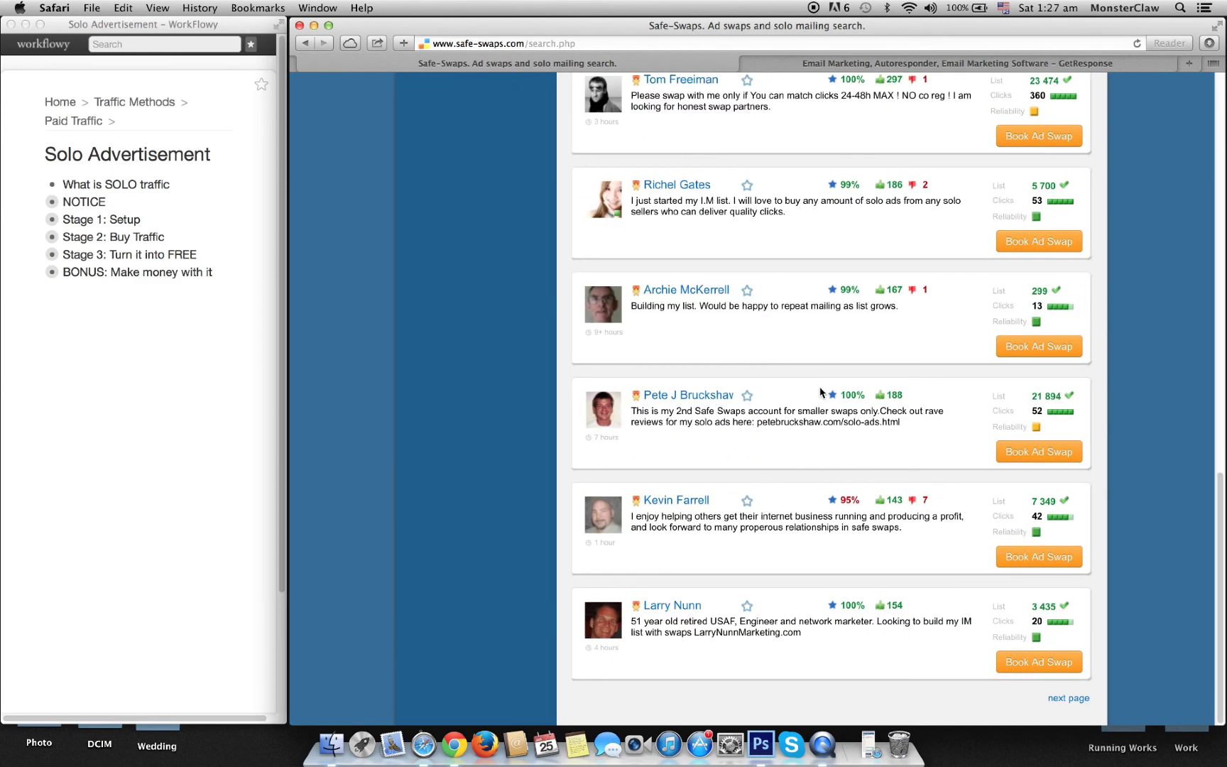
scroll(820, 392, "up", 9)
scroll(820, 392, "down", 8)
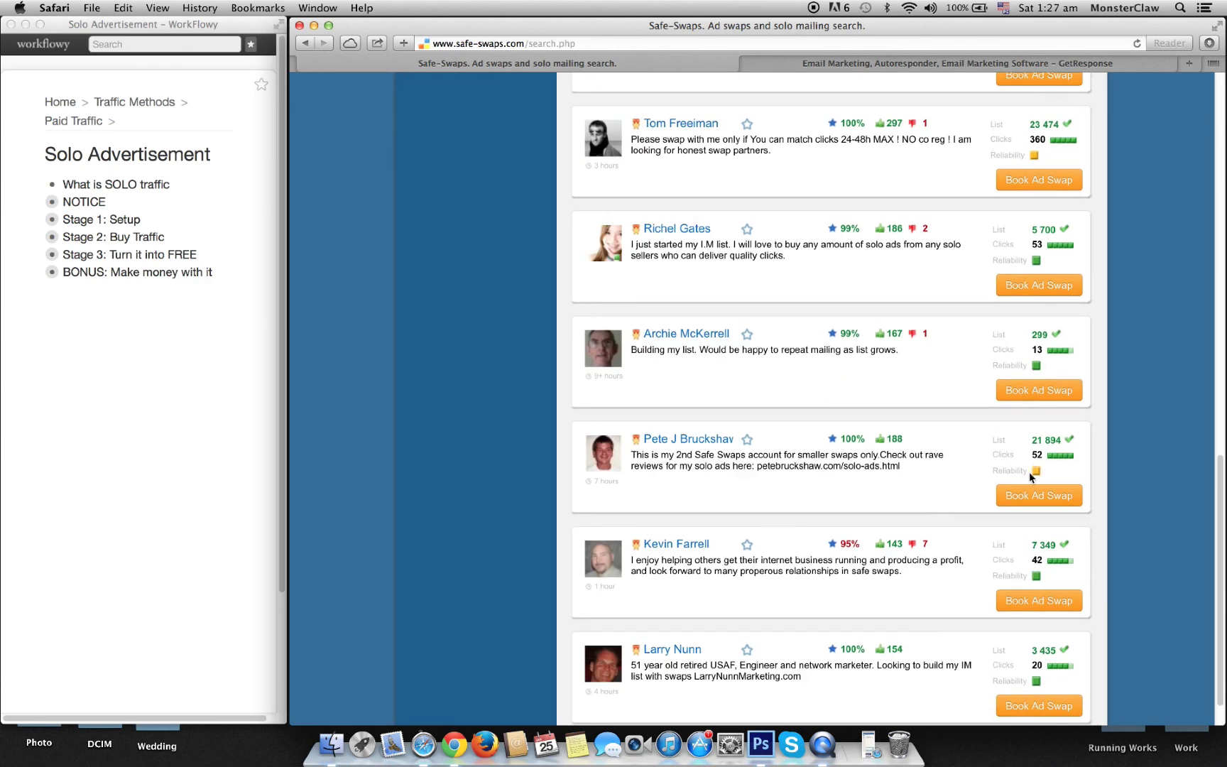
double_click(1036, 365)
scroll(816, 374, "up", 13)
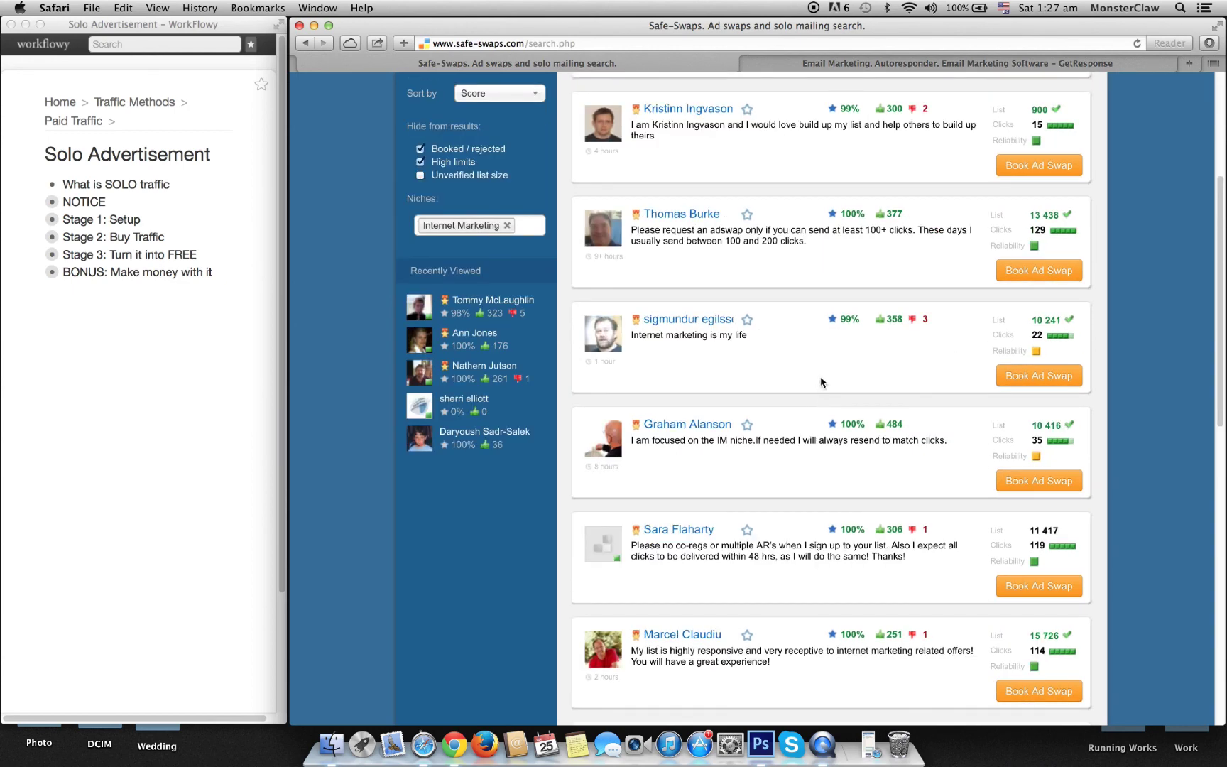
scroll(821, 383, "up", 2)
scroll(746, 298, "up", 2)
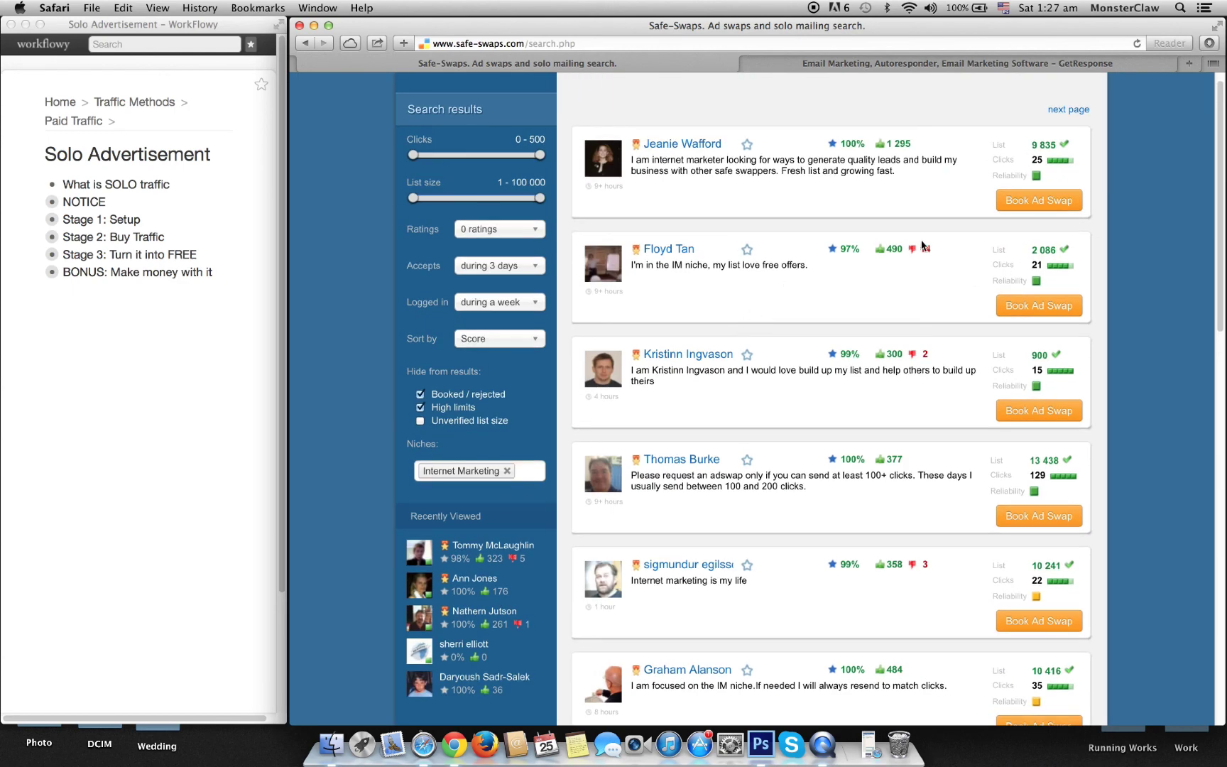
scroll(961, 421, "down", 1)
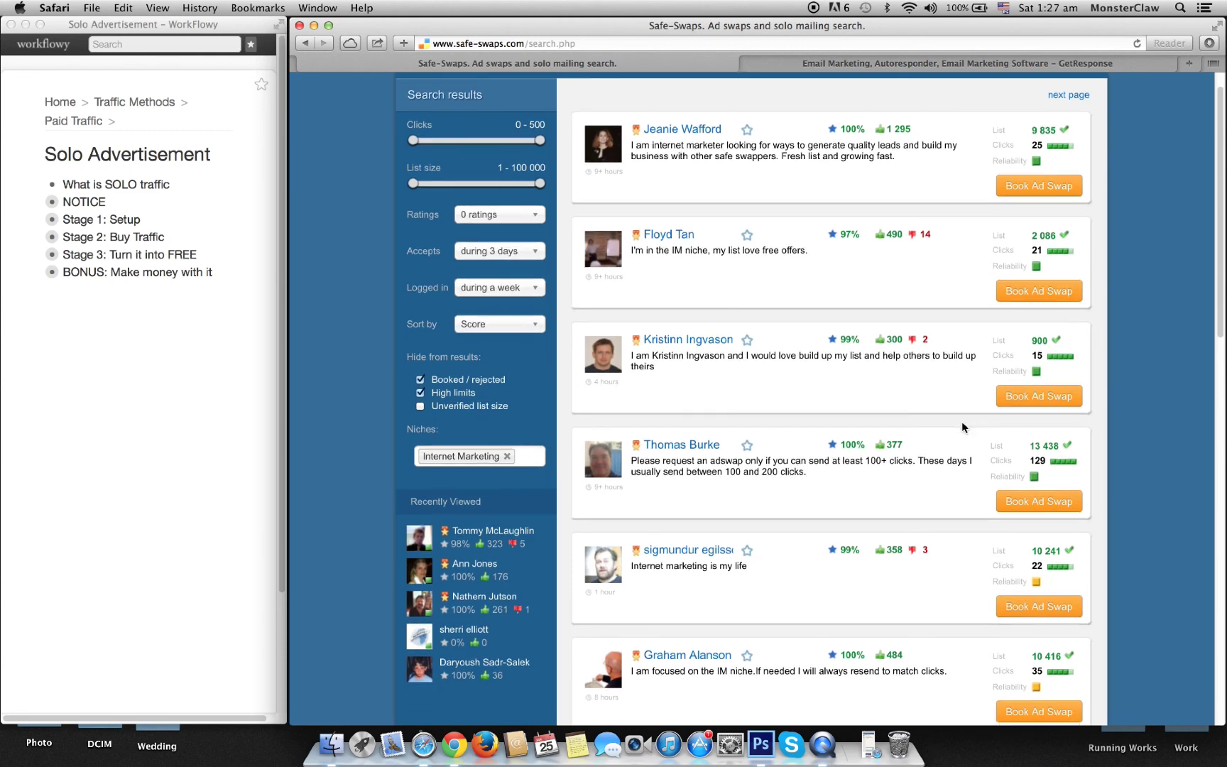
scroll(961, 421, "down", 5)
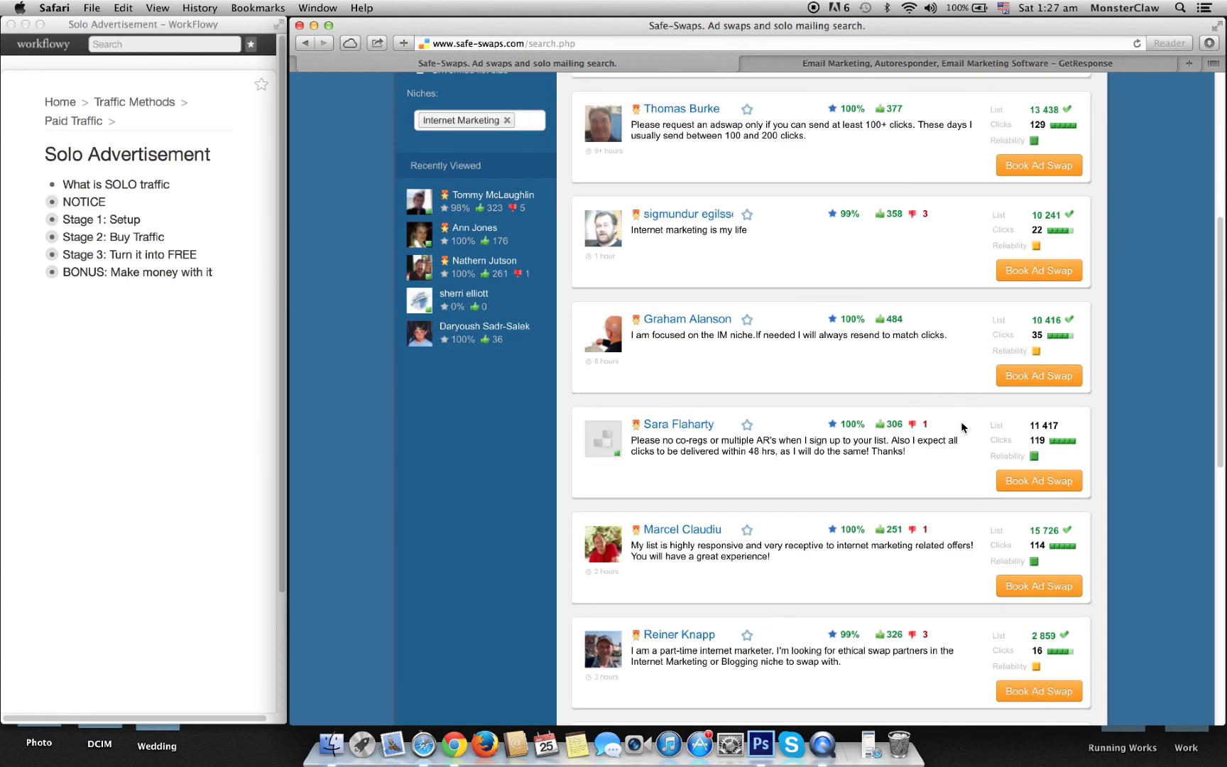
scroll(962, 424, "down", 3)
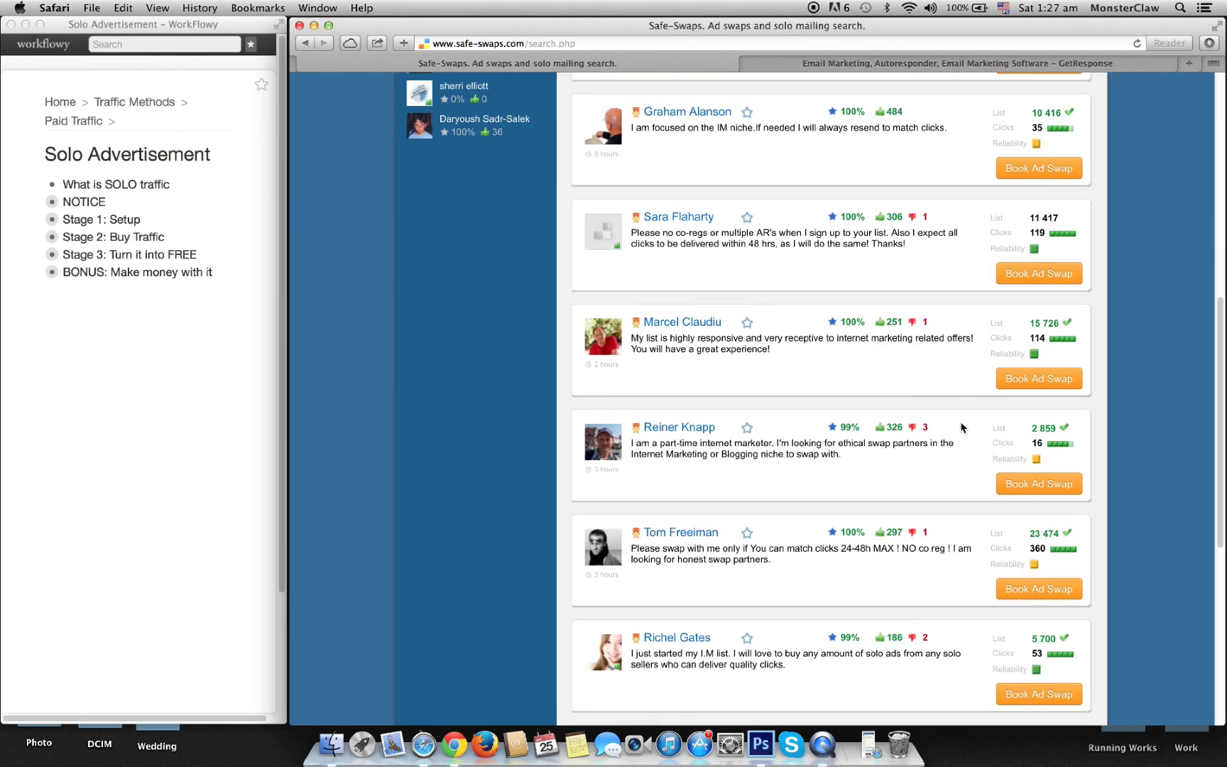
scroll(961, 424, "up", 8)
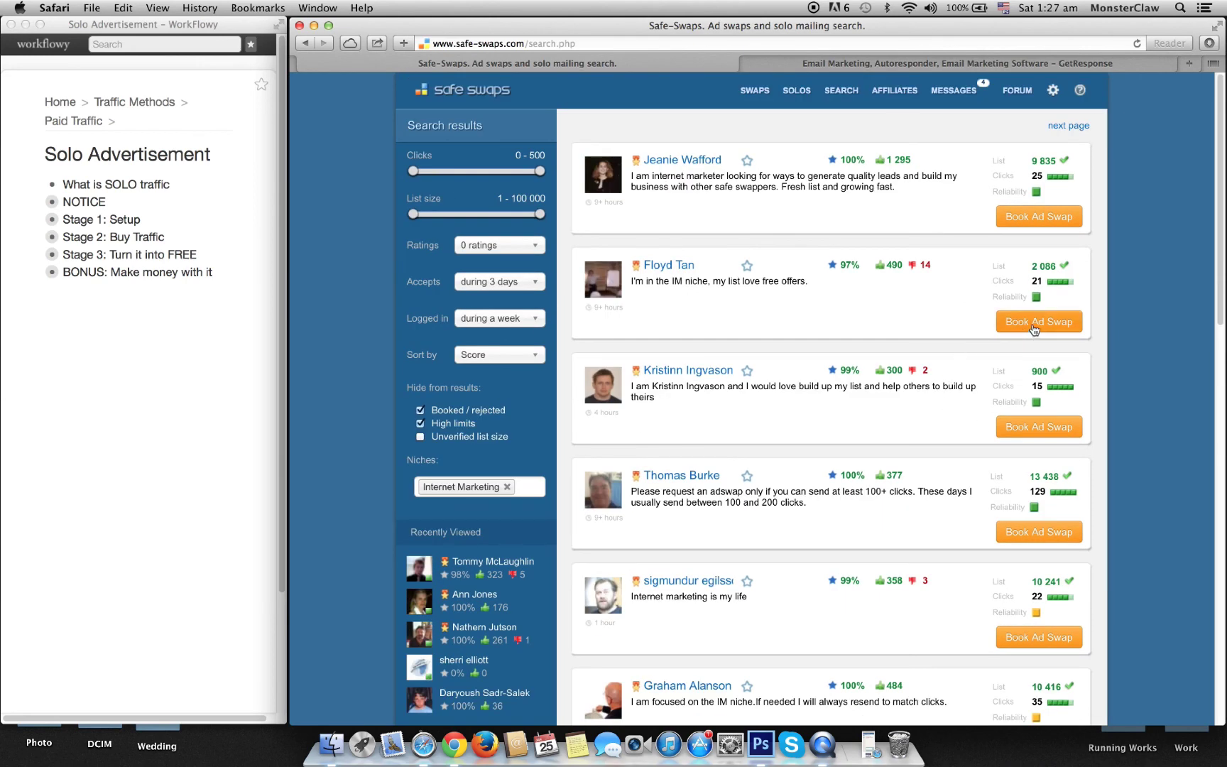
Step: Open an ad-swap booking with the partner and choose the From $90 to $9,000 case study swipe
left_click(1022, 434)
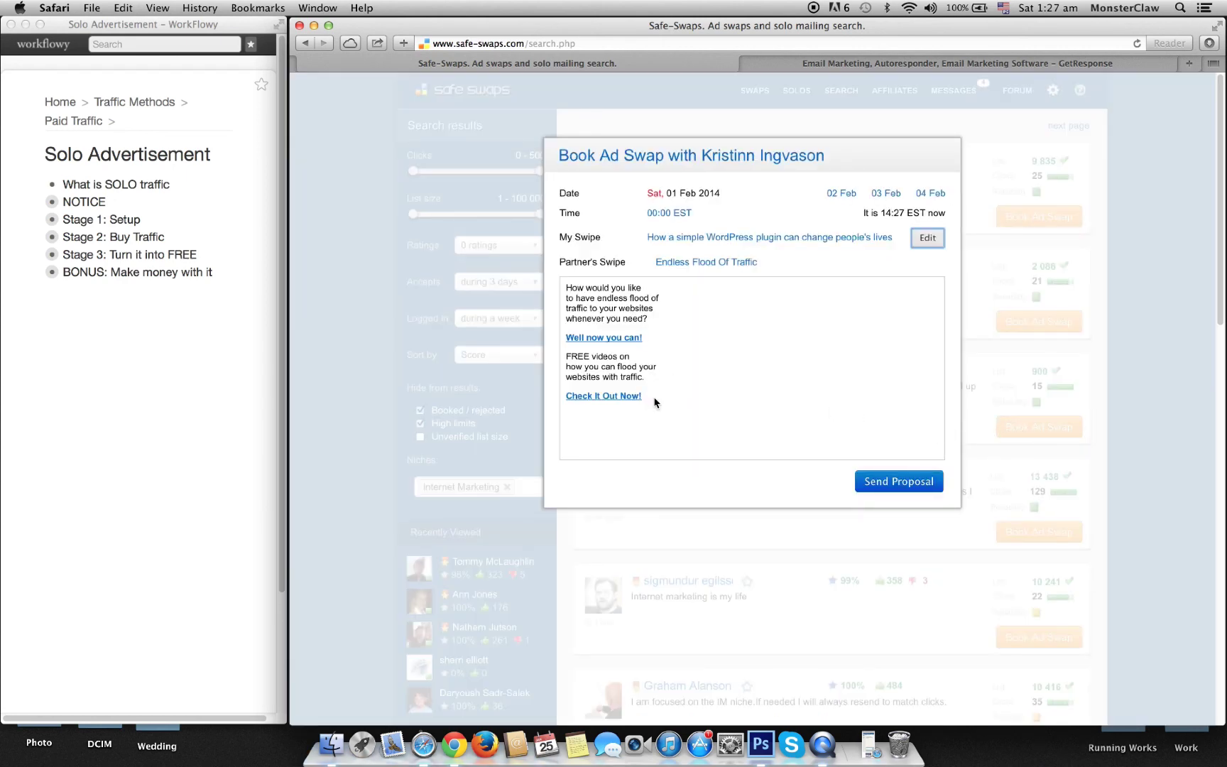
left_click_drag(657, 402, 542, 288)
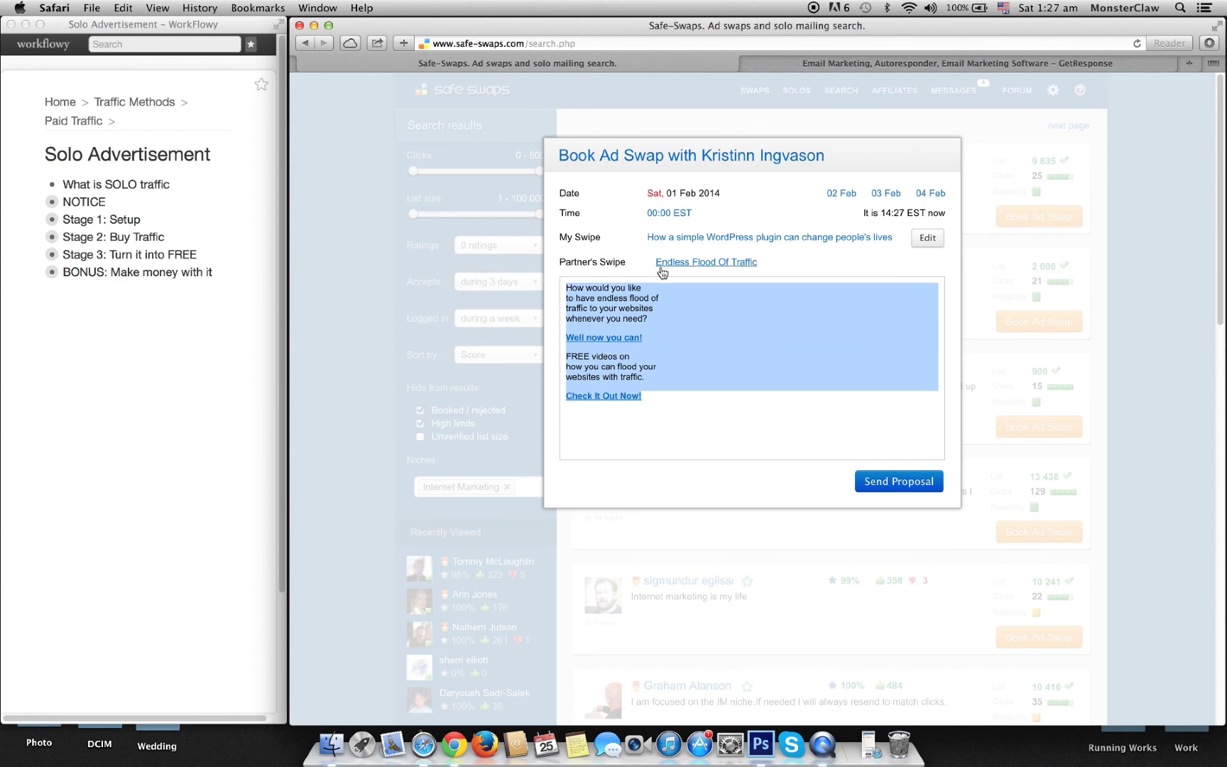
left_click(714, 305)
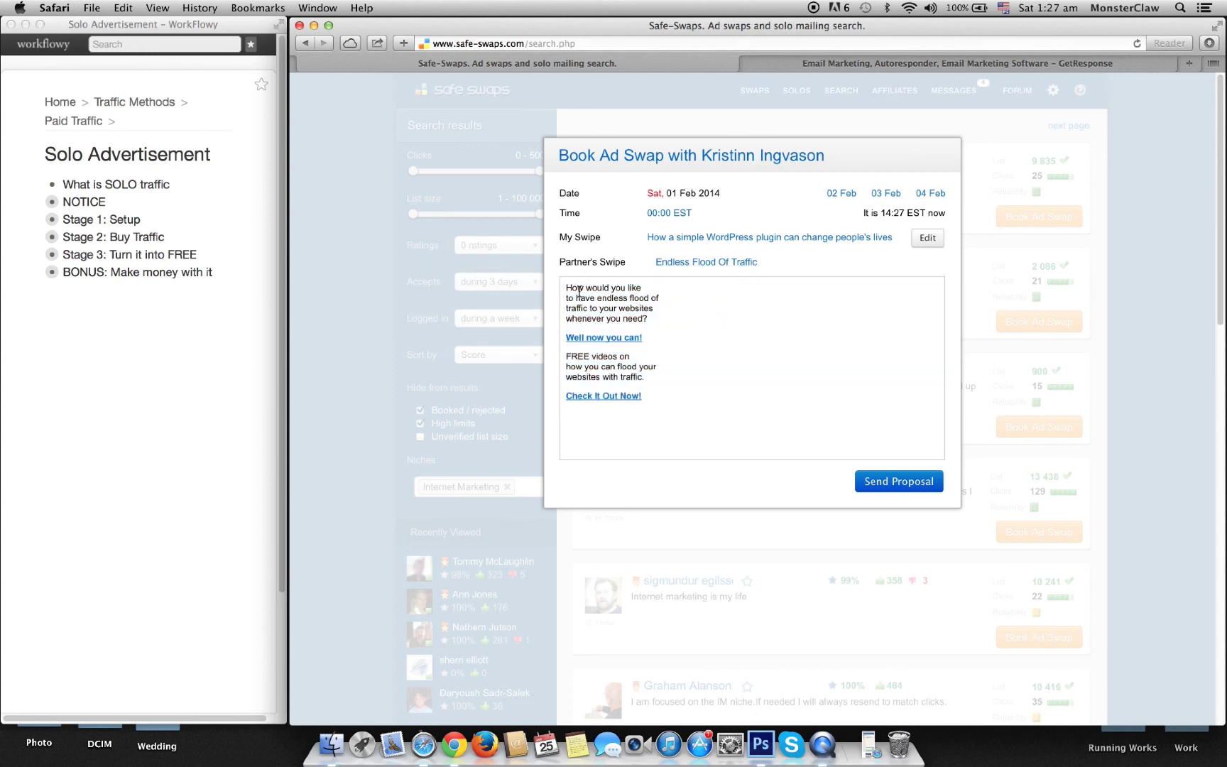
left_click_drag(568, 288, 674, 429)
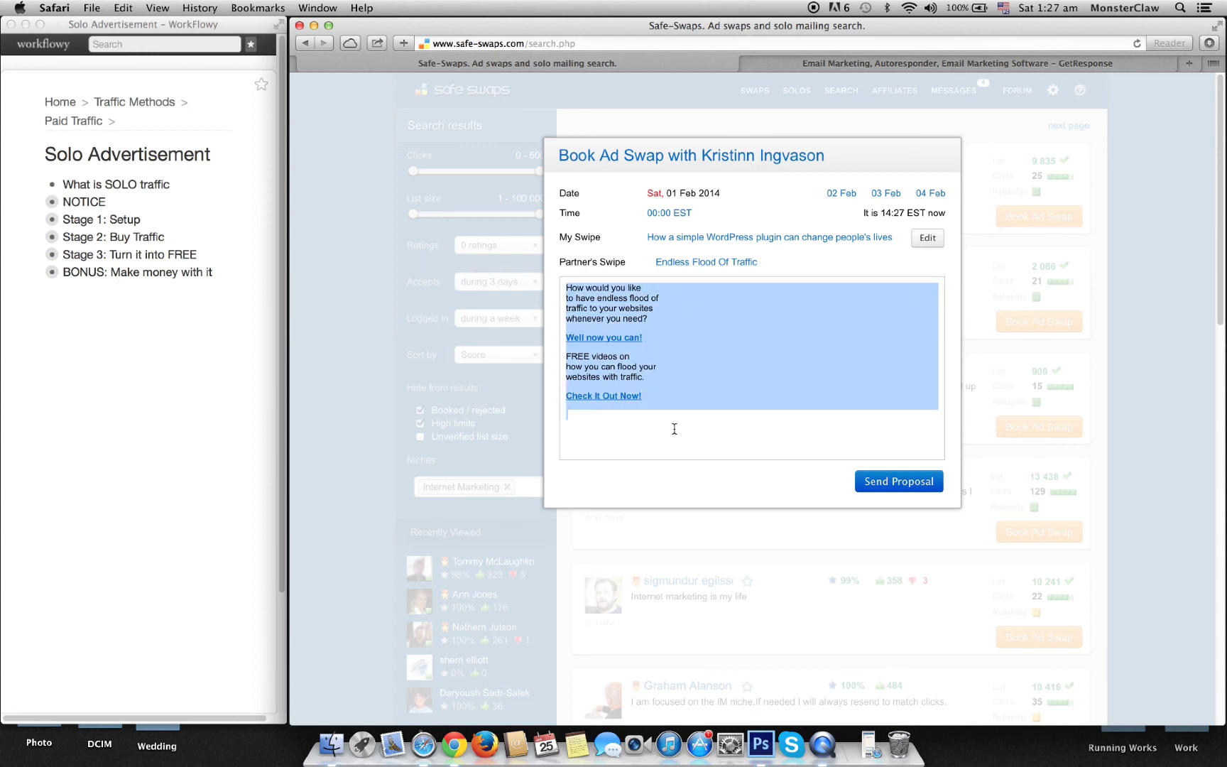
left_click(675, 429)
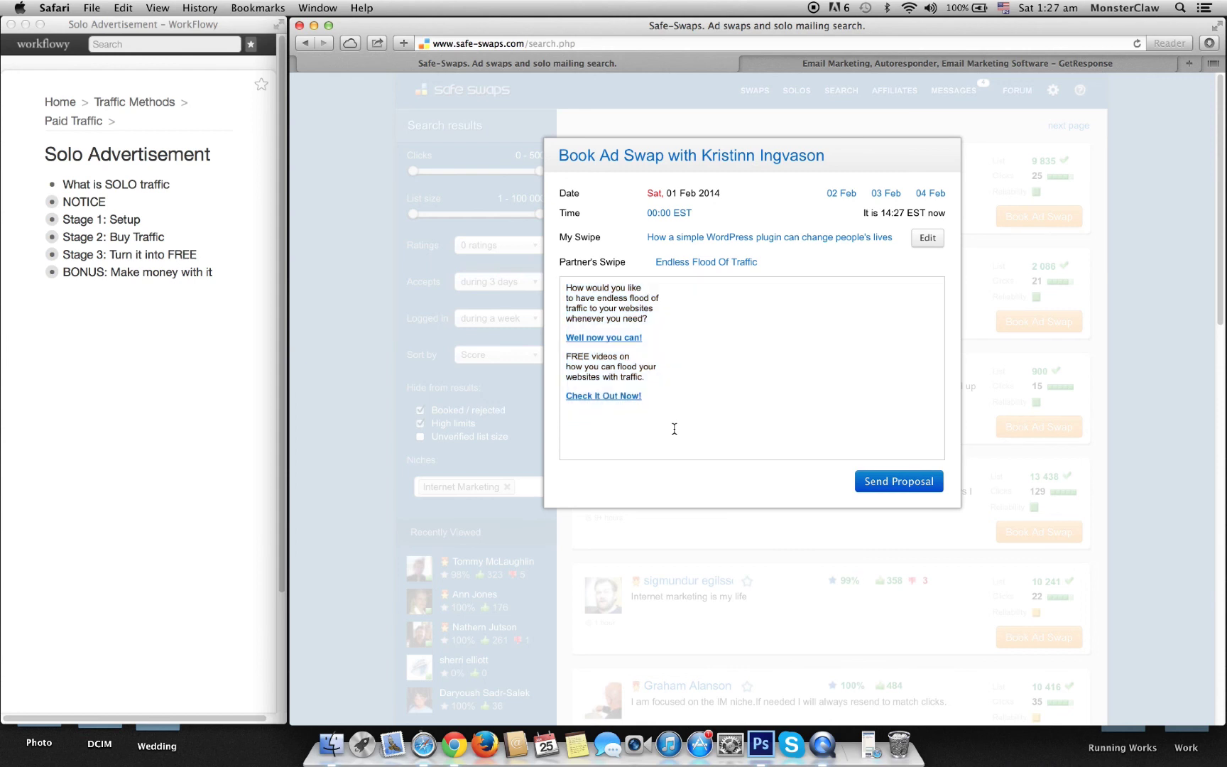
left_click(719, 246)
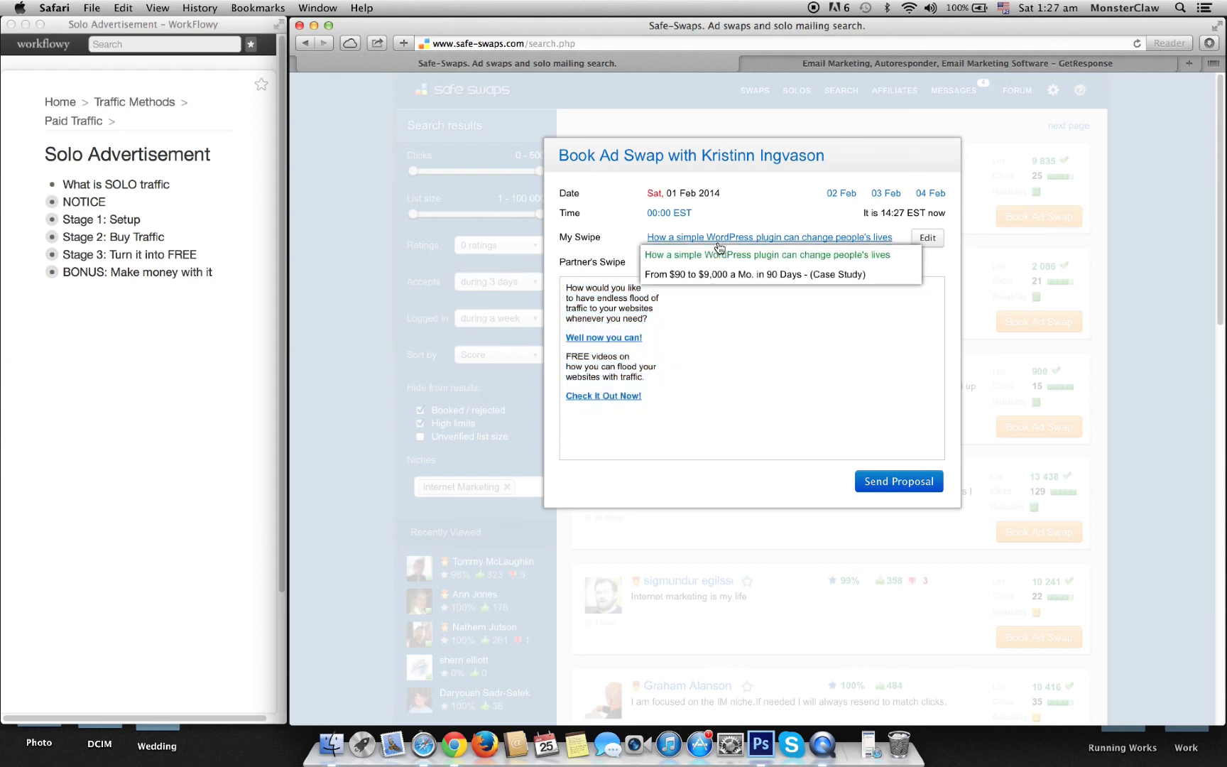
left_click(755, 274)
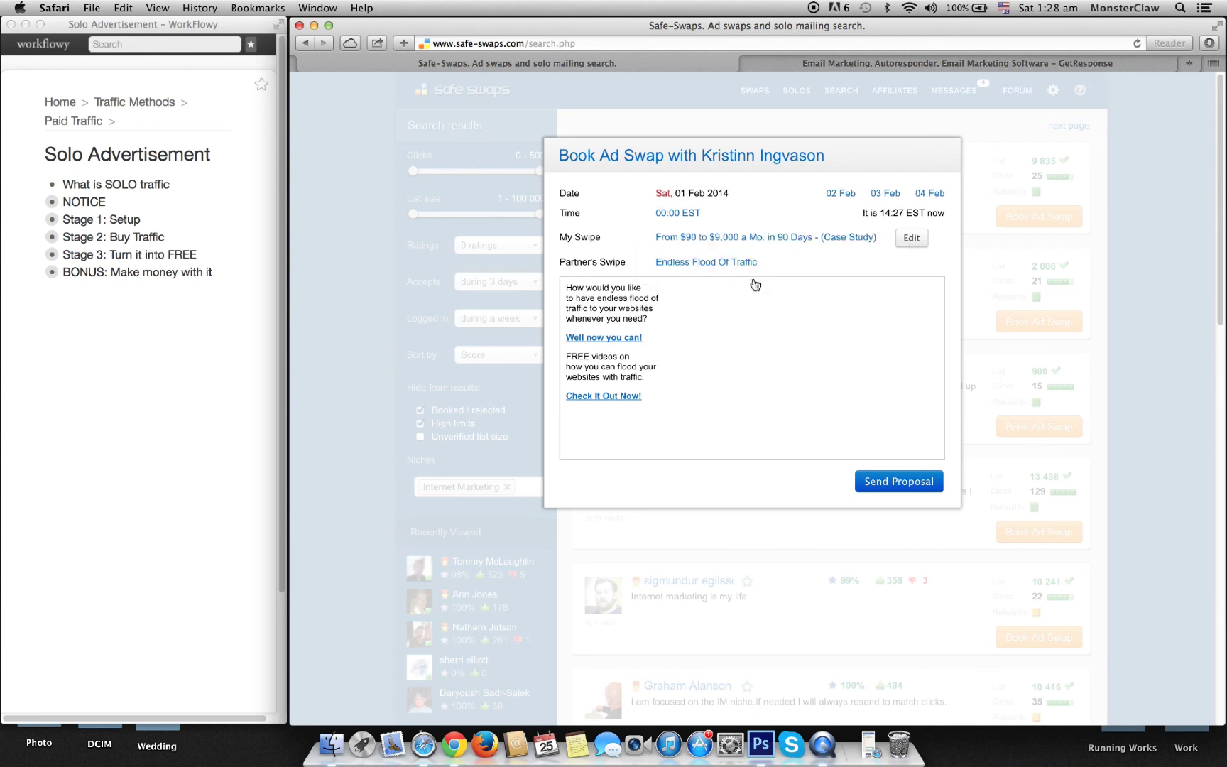
Step: Set the booking's send time to 09:00 EST
left_click(688, 214)
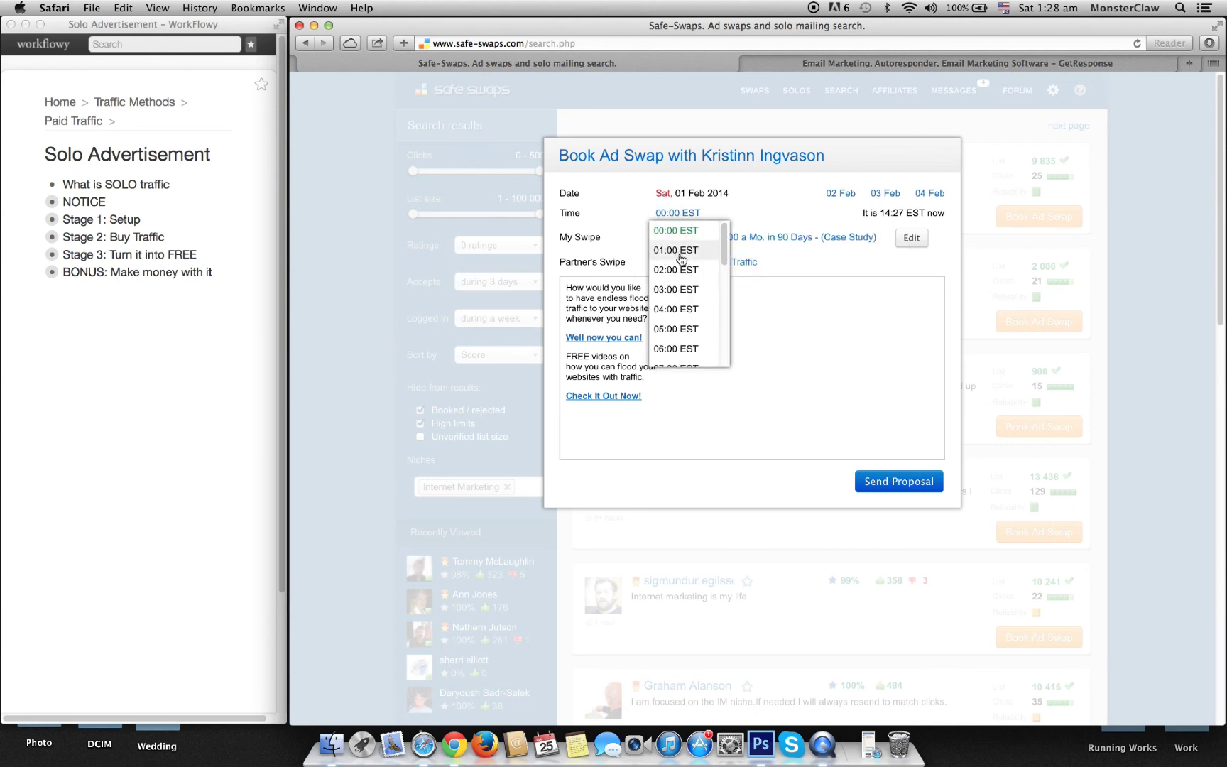
scroll(690, 284, "down", 10)
scroll(690, 266, "up", 2)
scroll(685, 264, "up", 4)
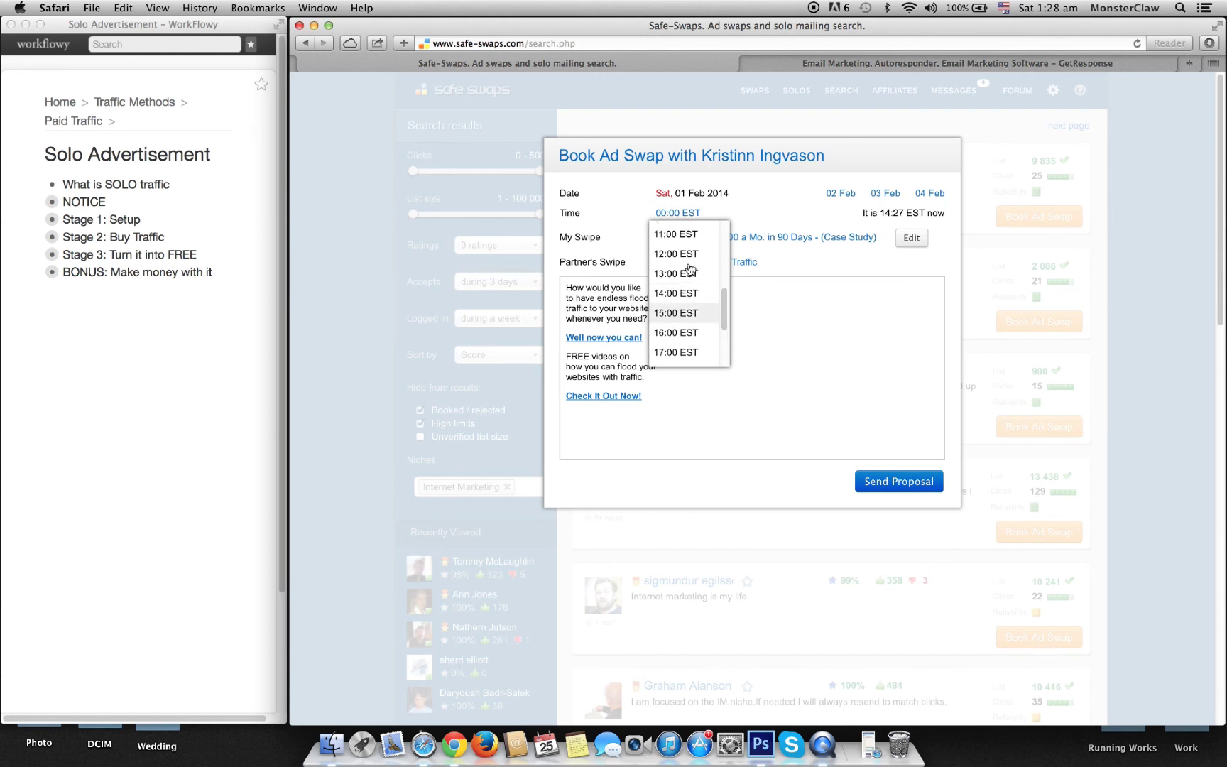
scroll(680, 254, "up", 2)
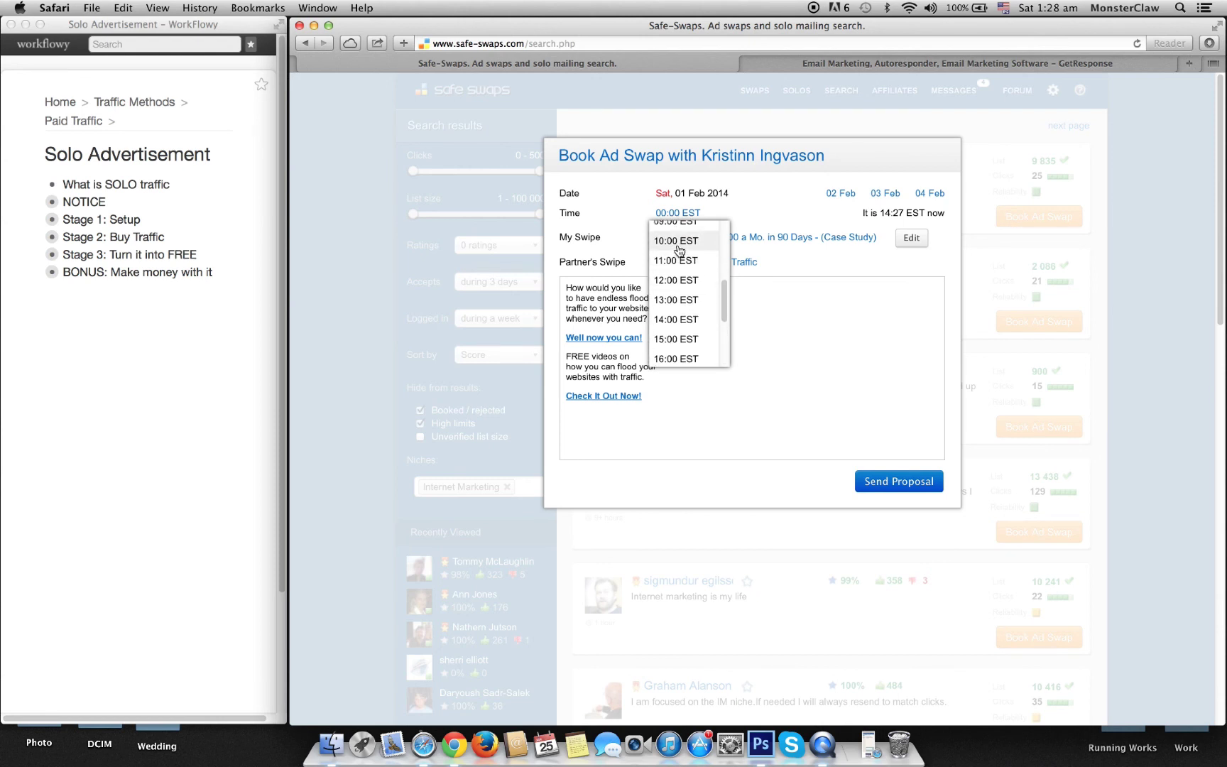
left_click(680, 235)
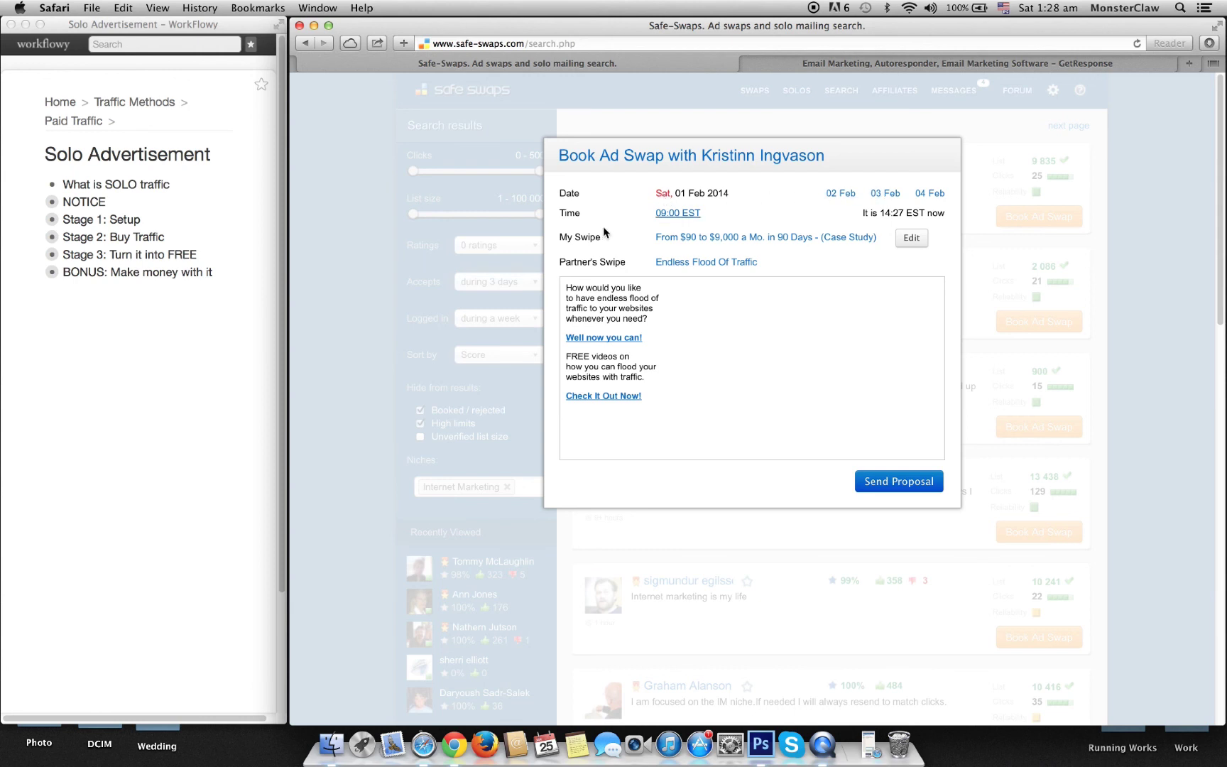
left_click(683, 197)
left_click(696, 203)
Step: Close the current booking, then open and close another partner's booking
left_click(764, 577)
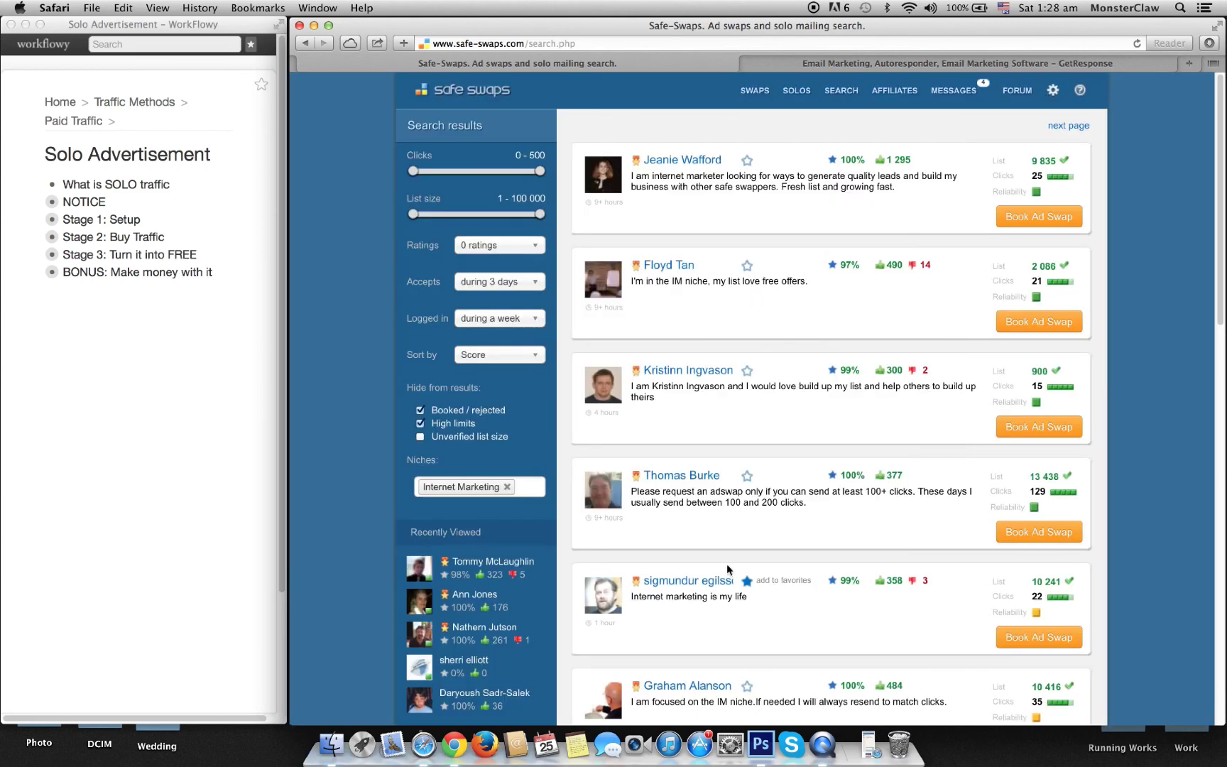
scroll(727, 564, "down", 7)
scroll(728, 564, "down", 8)
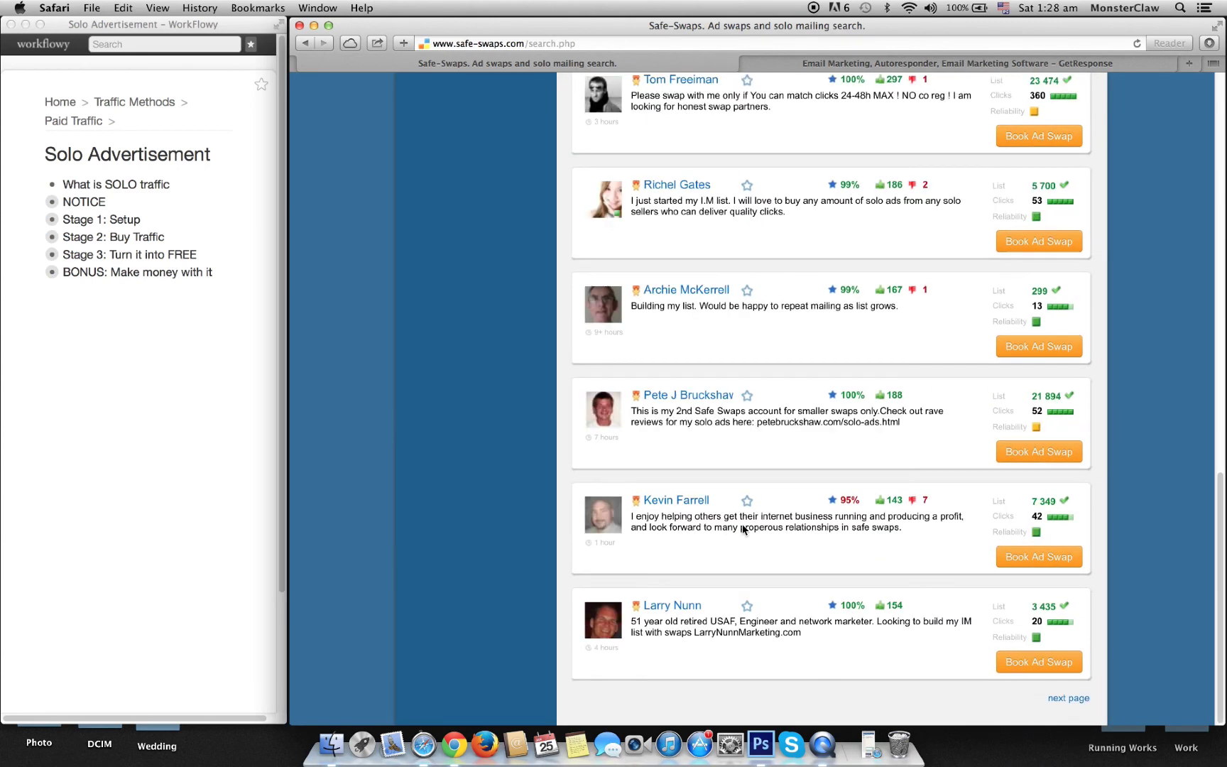
left_click(1034, 353)
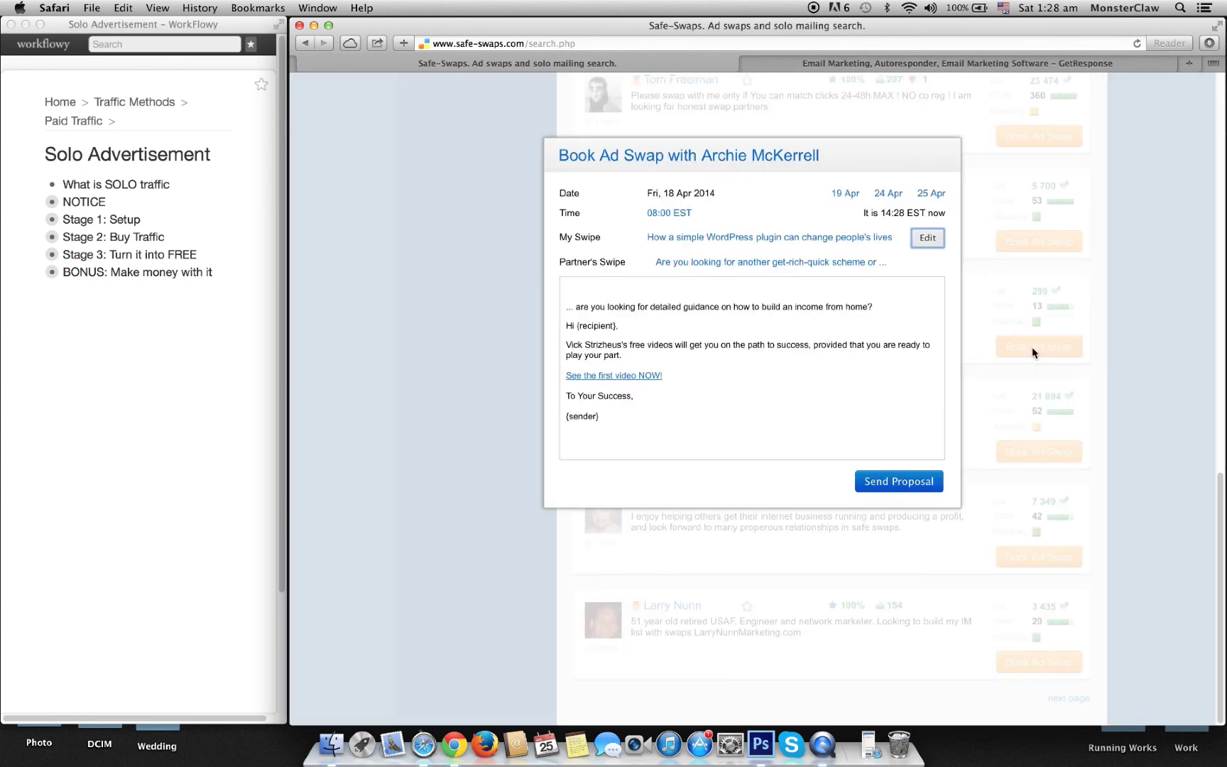
left_click(901, 563)
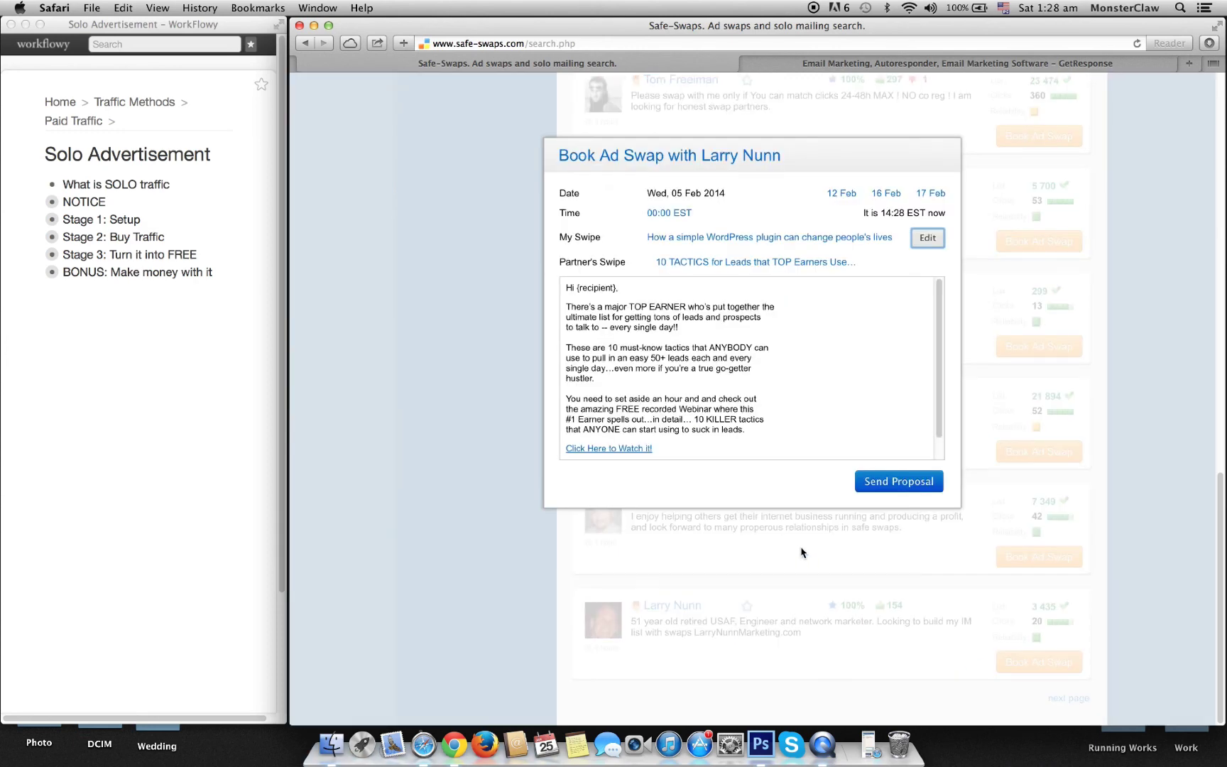
left_click(930, 561)
Step: Go to the next results page and book with the partner listing 989 subscribers
scroll(952, 565, "up", 2)
scroll(956, 566, "down", 2)
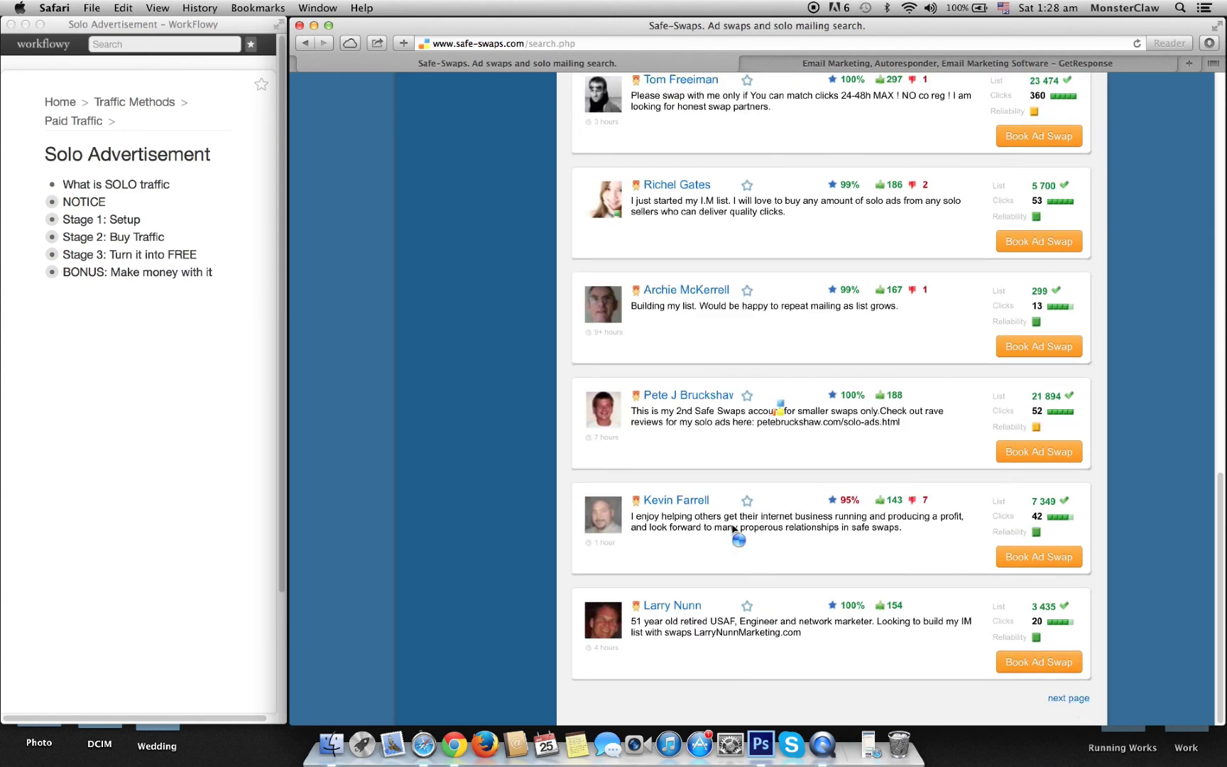
left_click(1074, 703)
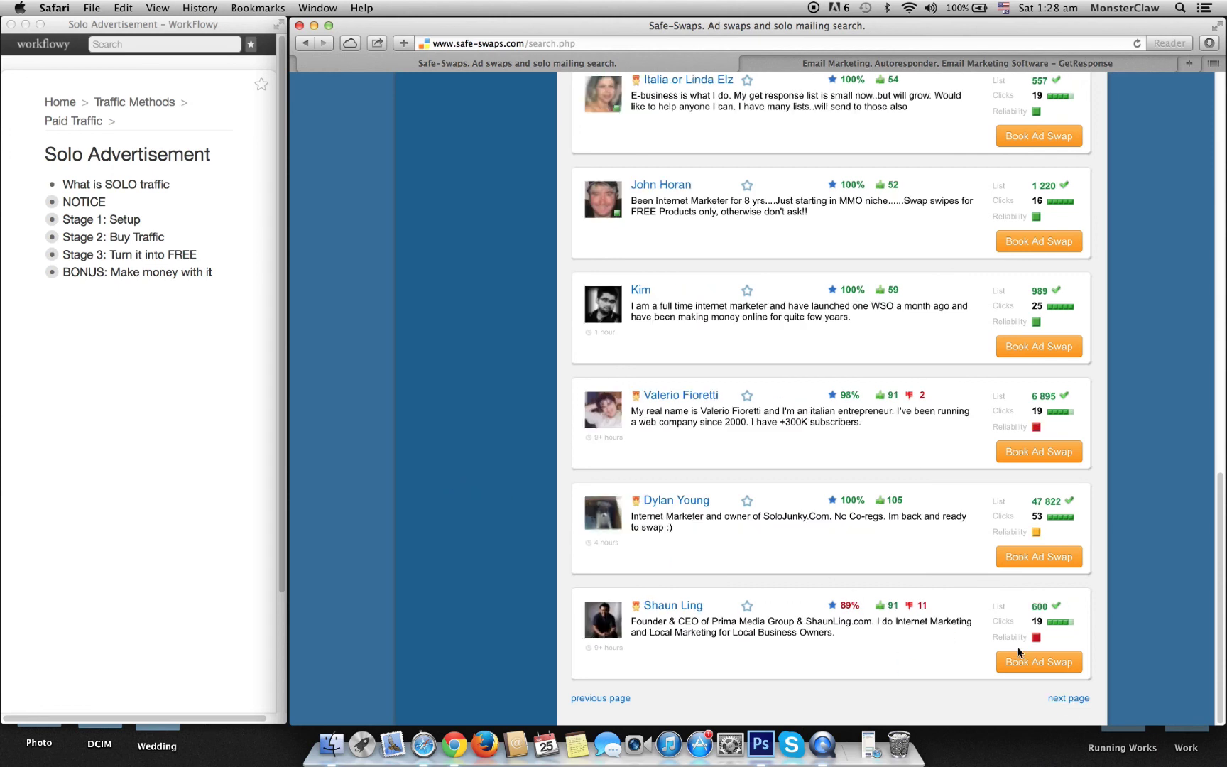
left_click(1040, 348)
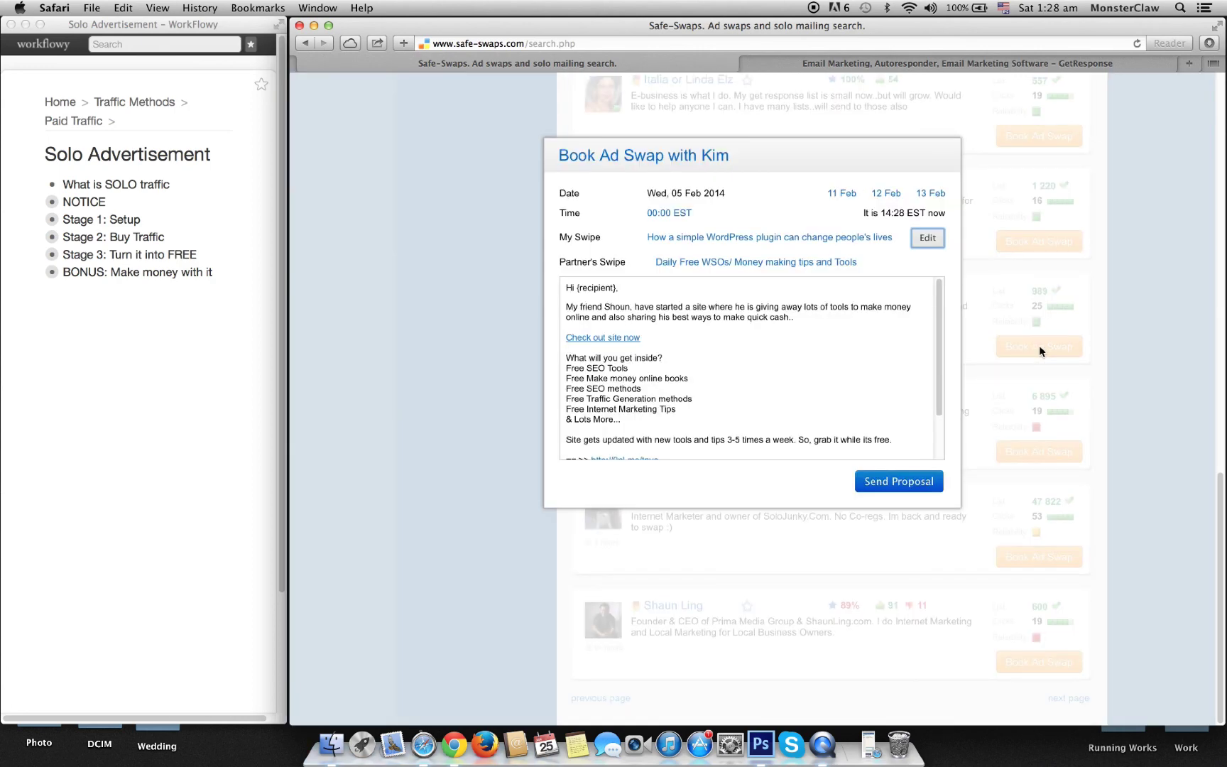
Step: Set the new booking's send time to 09:00 EST
left_click(1055, 9)
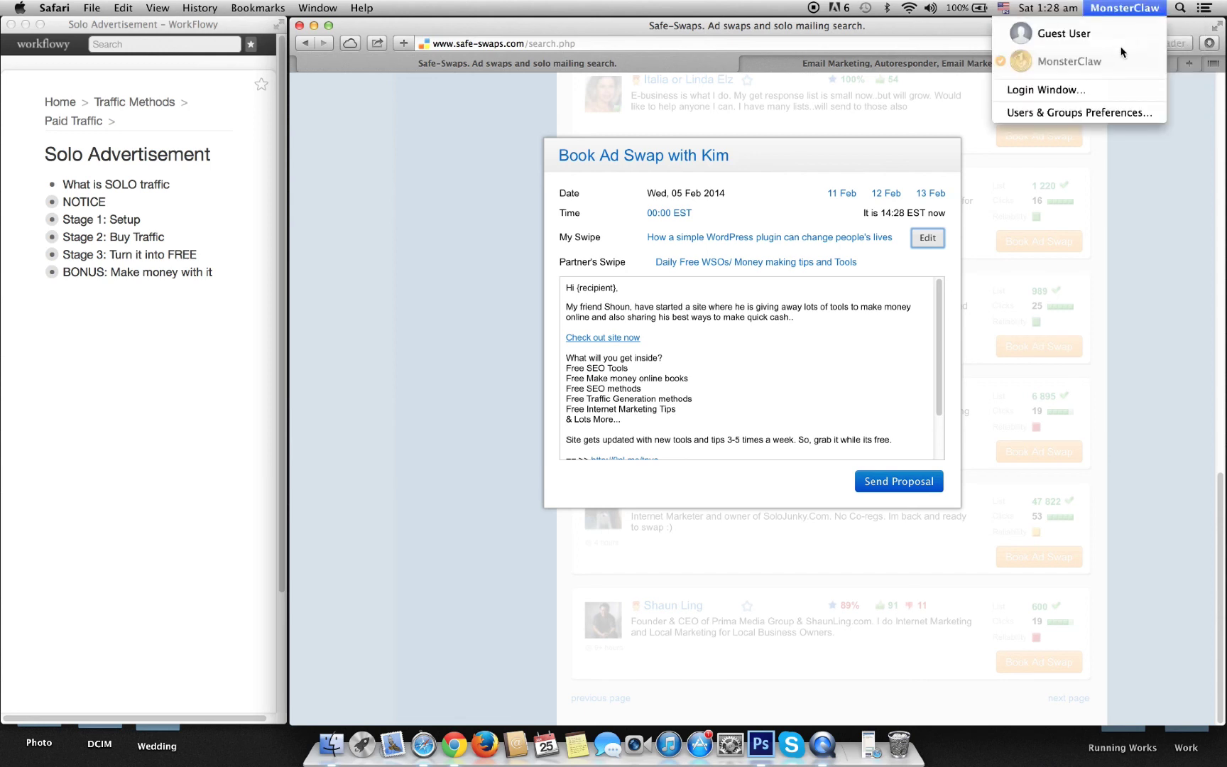
left_click(773, 219)
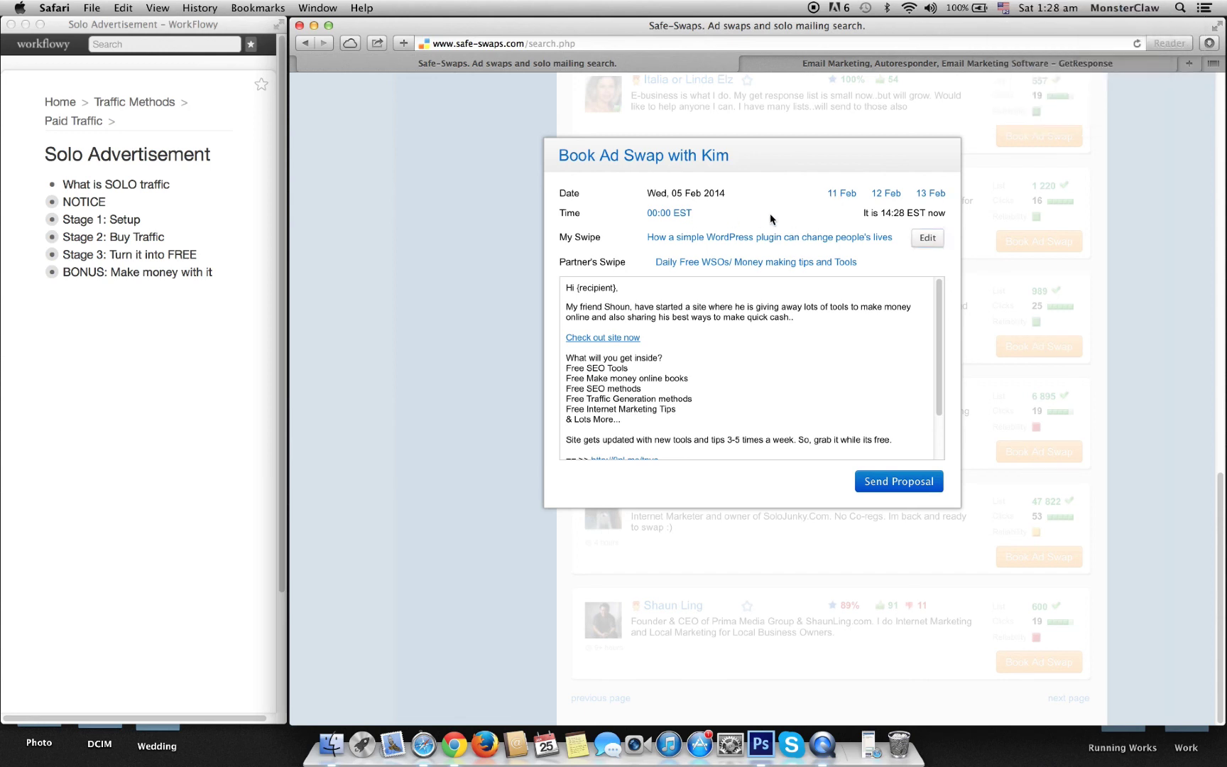
left_click(670, 214)
scroll(682, 282, "down", 5)
scroll(682, 281, "up", 4)
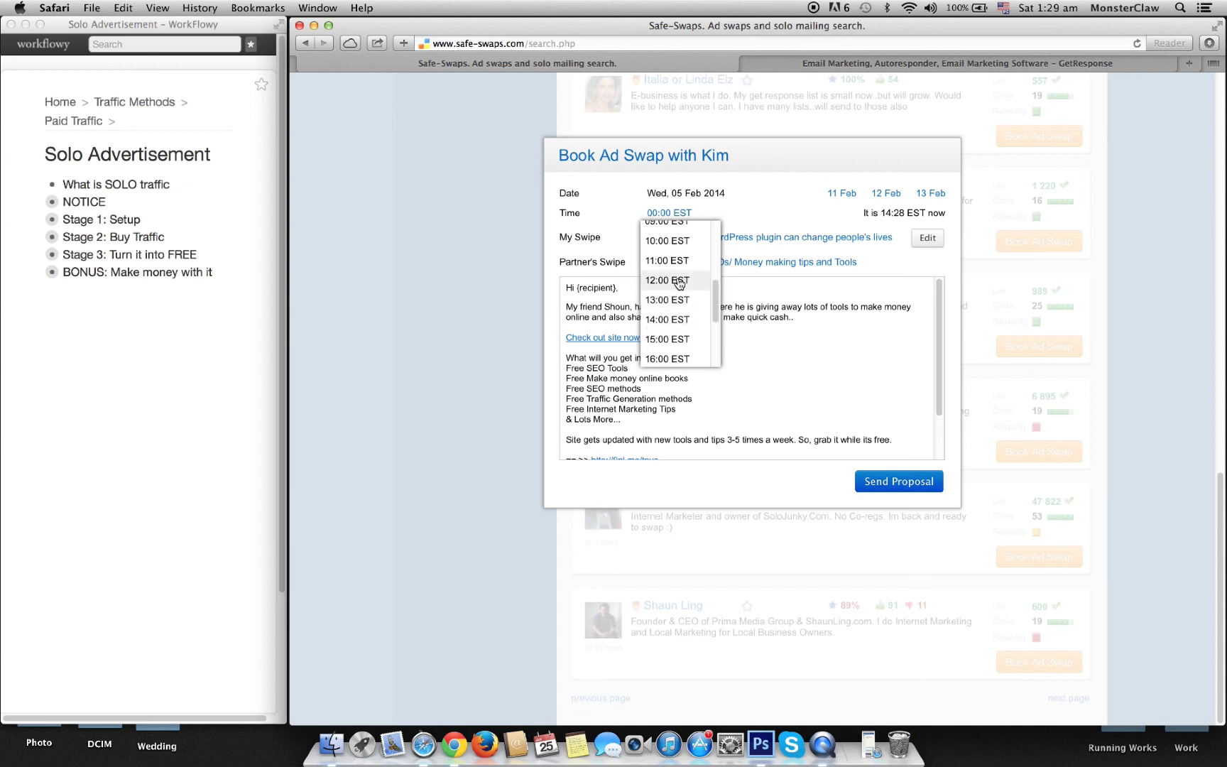
scroll(678, 283, "up", 1)
left_click(664, 229)
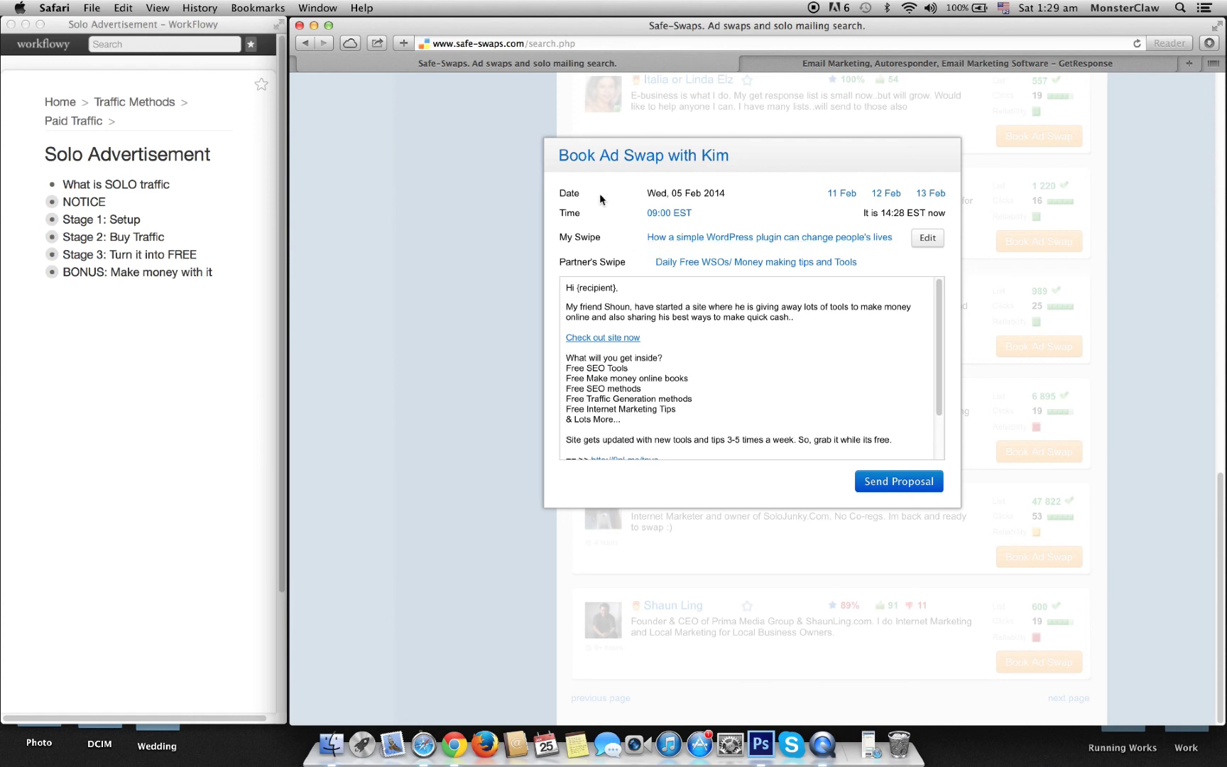
Step: Check the 05 Feb 2014 date and choose the From $90 to $9,000 case study swipe
left_click_drag(643, 192, 735, 188)
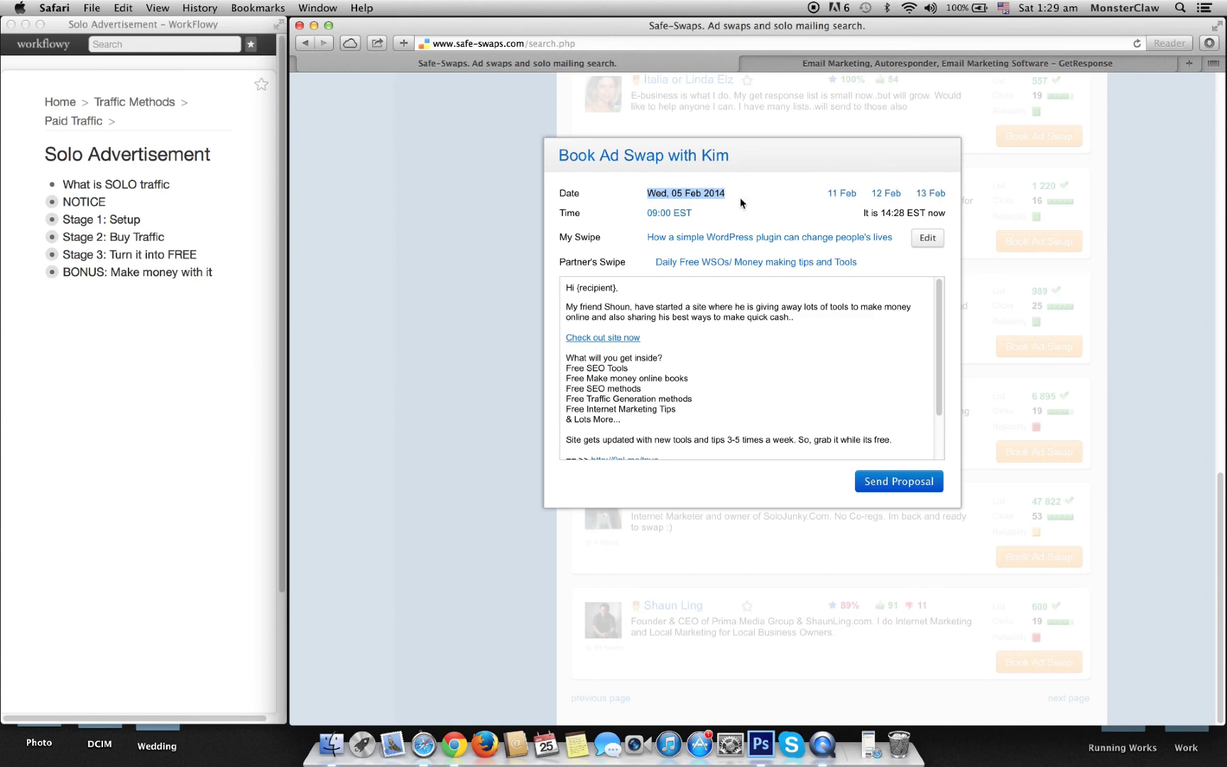
left_click(742, 204)
scroll(674, 384, "down", 2)
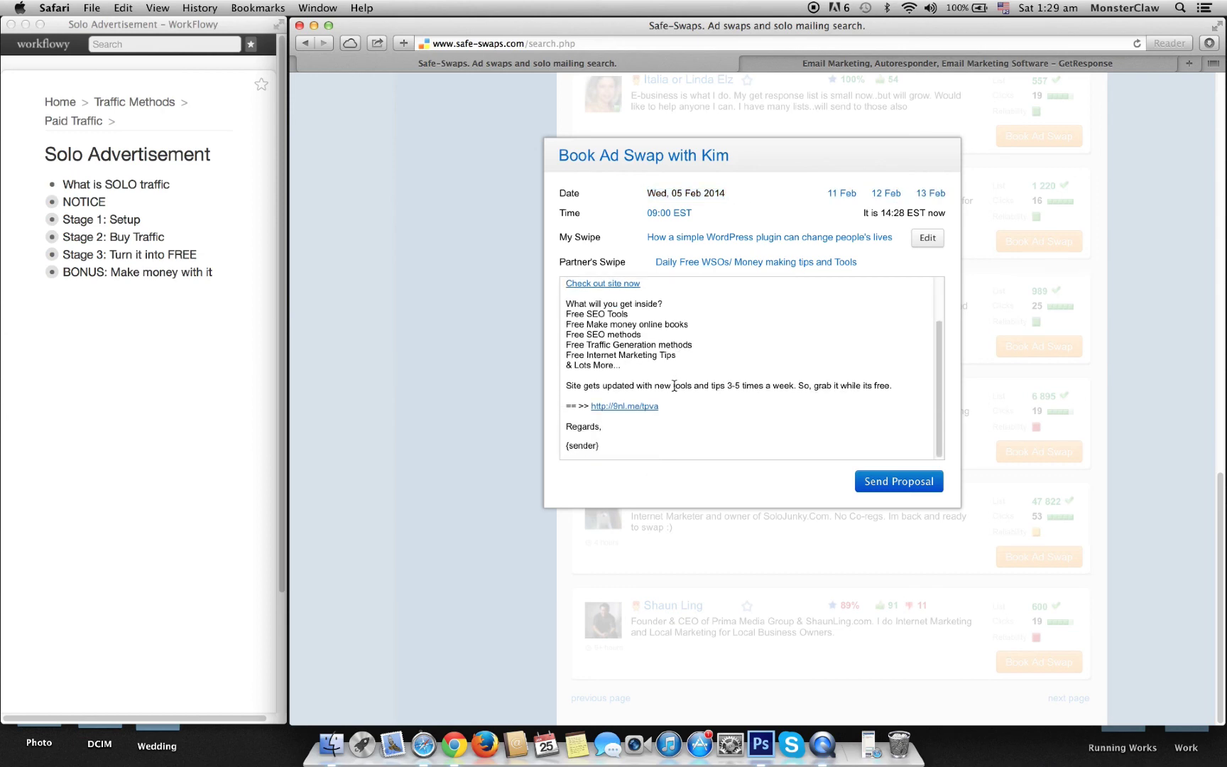
scroll(675, 385, "up", 2)
scroll(669, 384, "down", 2)
scroll(699, 383, "up", 4)
scroll(693, 383, "down", 2)
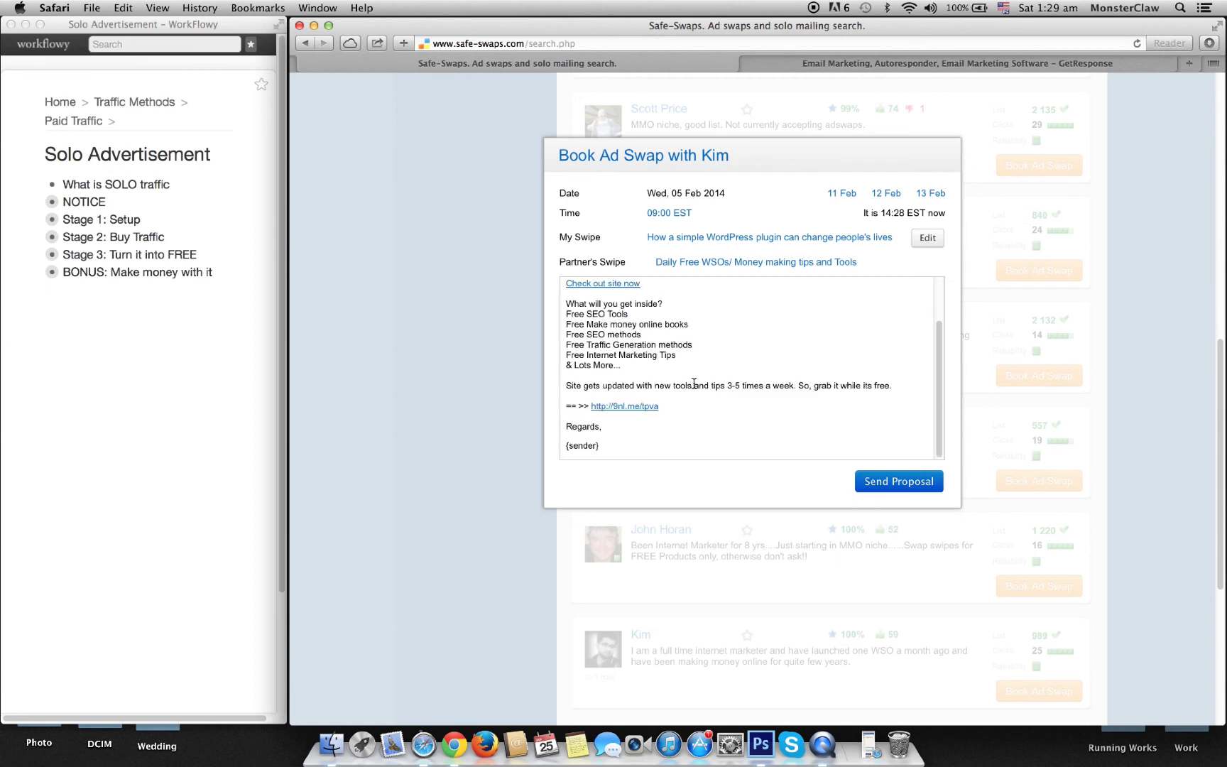
scroll(694, 384, "down", 2)
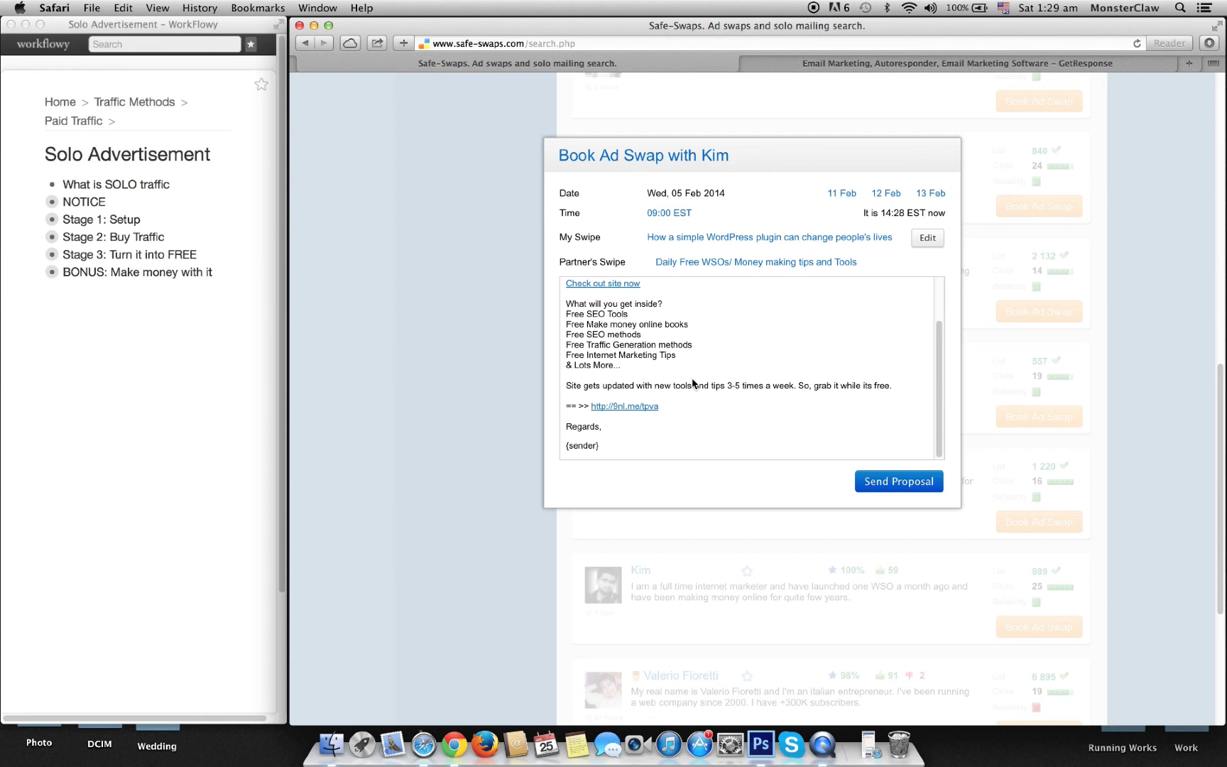
scroll(694, 384, "up", 2)
left_click(734, 237)
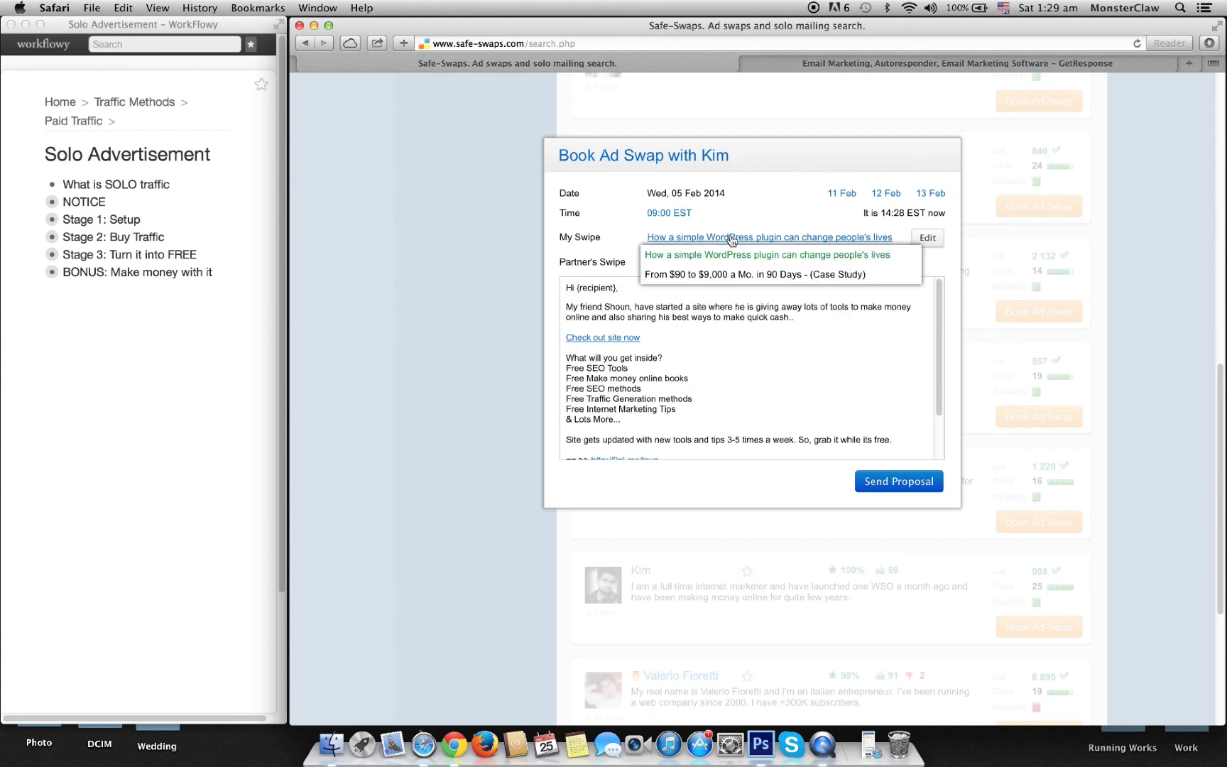
left_click(760, 274)
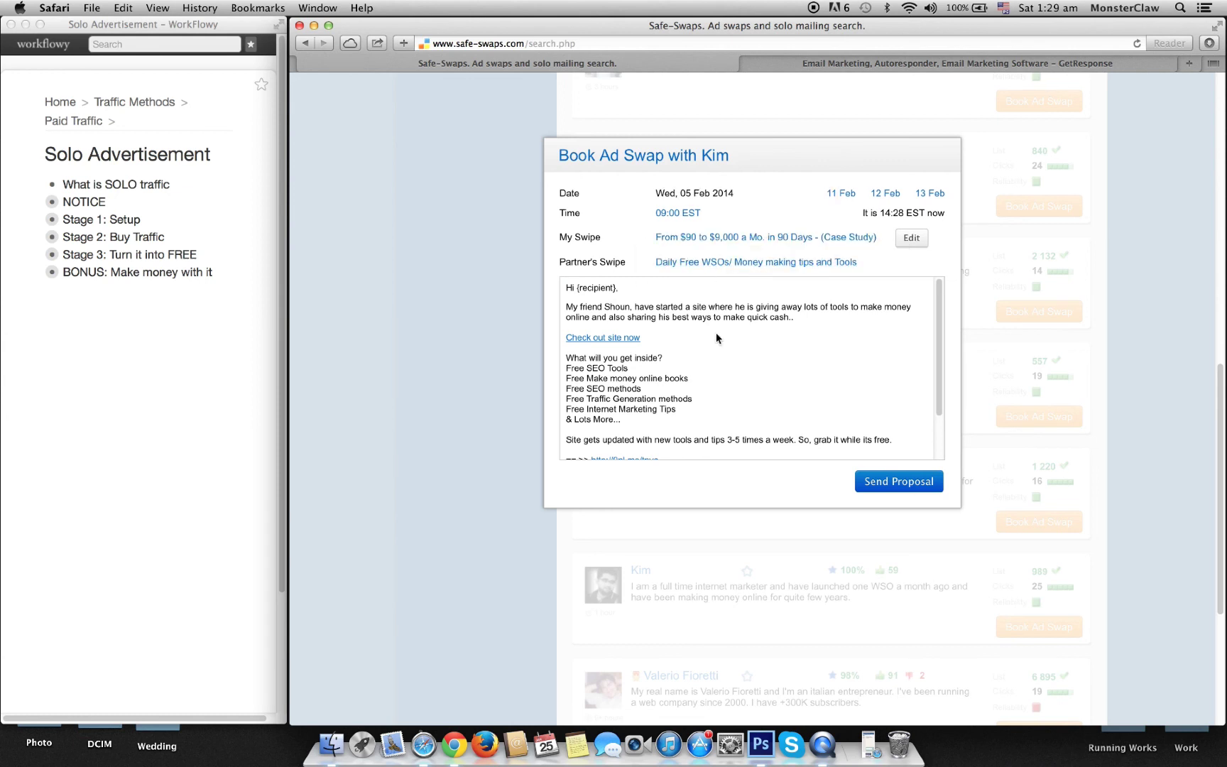
scroll(716, 337, "down", 2)
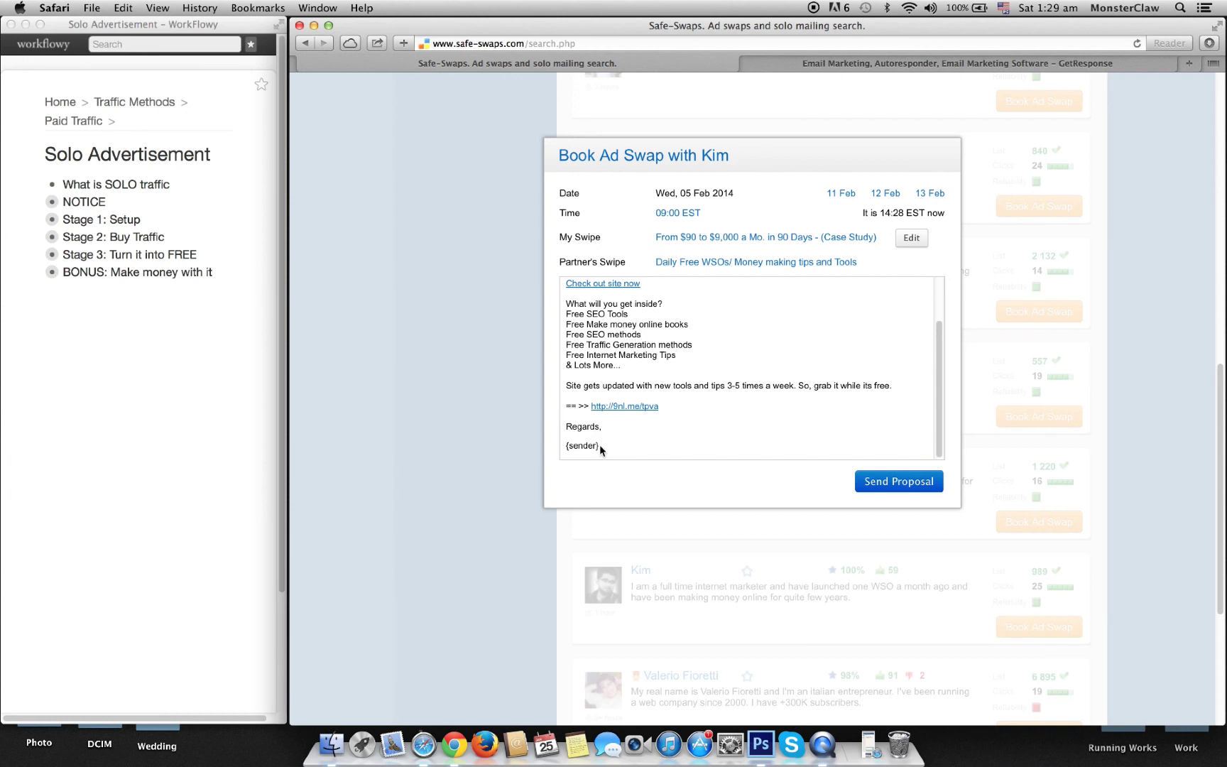
left_click_drag(600, 445, 560, 449)
scroll(673, 436, "up", 5)
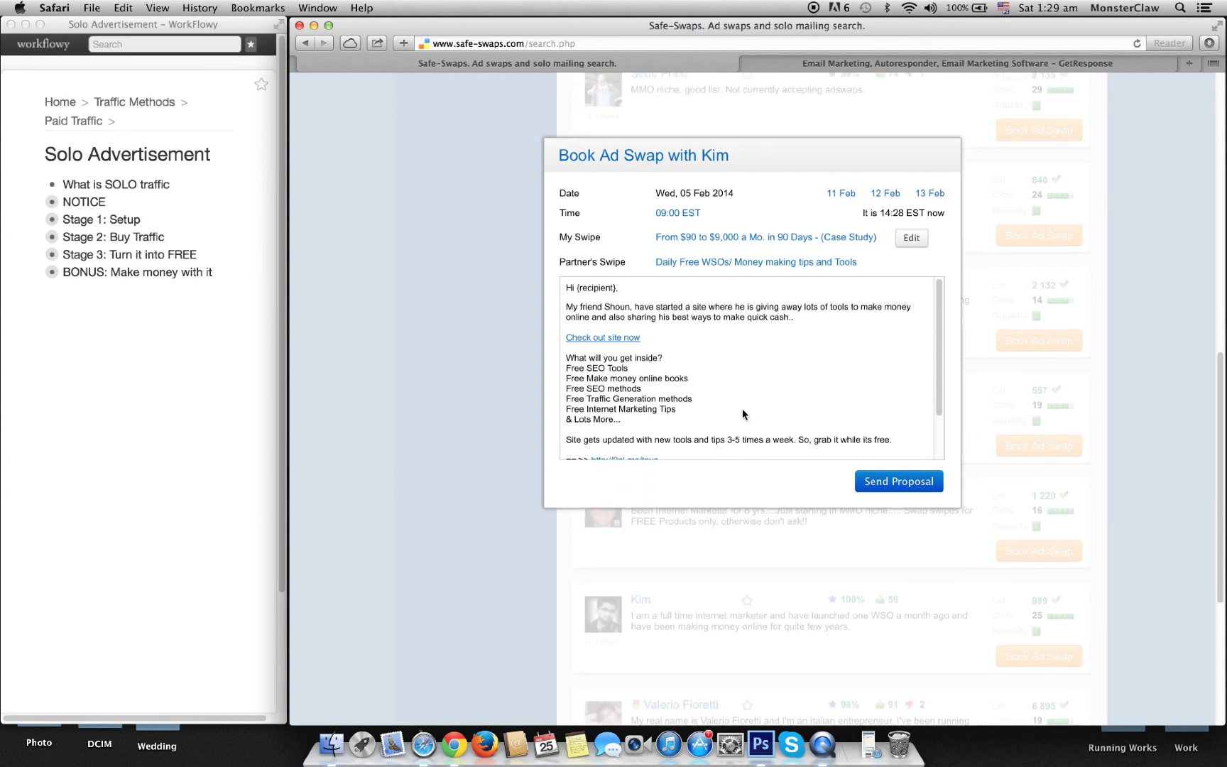